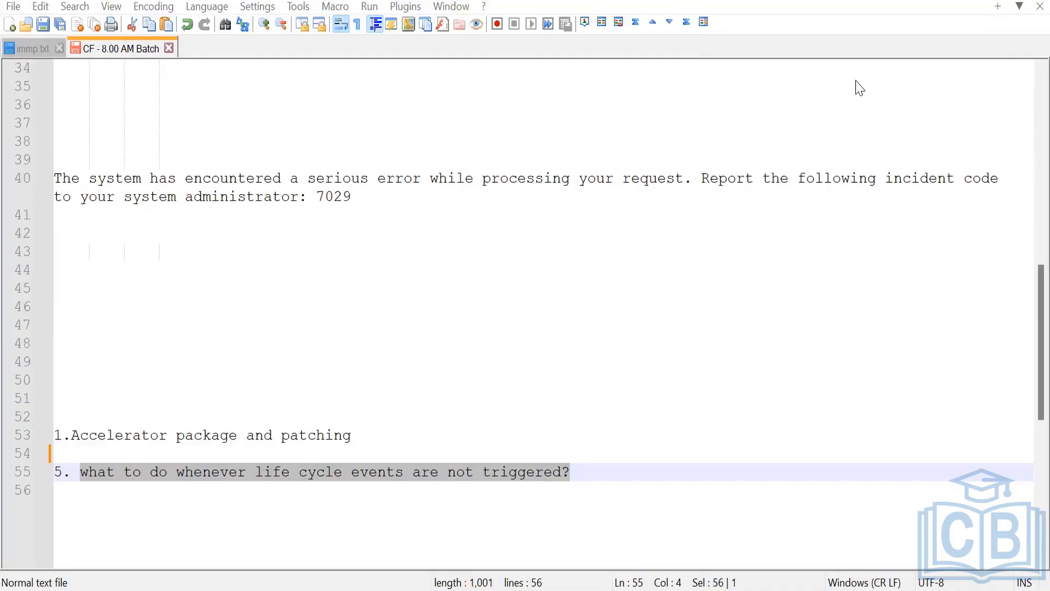
Remove the question about life cycle events not being triggered from the Notepad++ notes
key(ctrl+z)
key(ctrl+z)
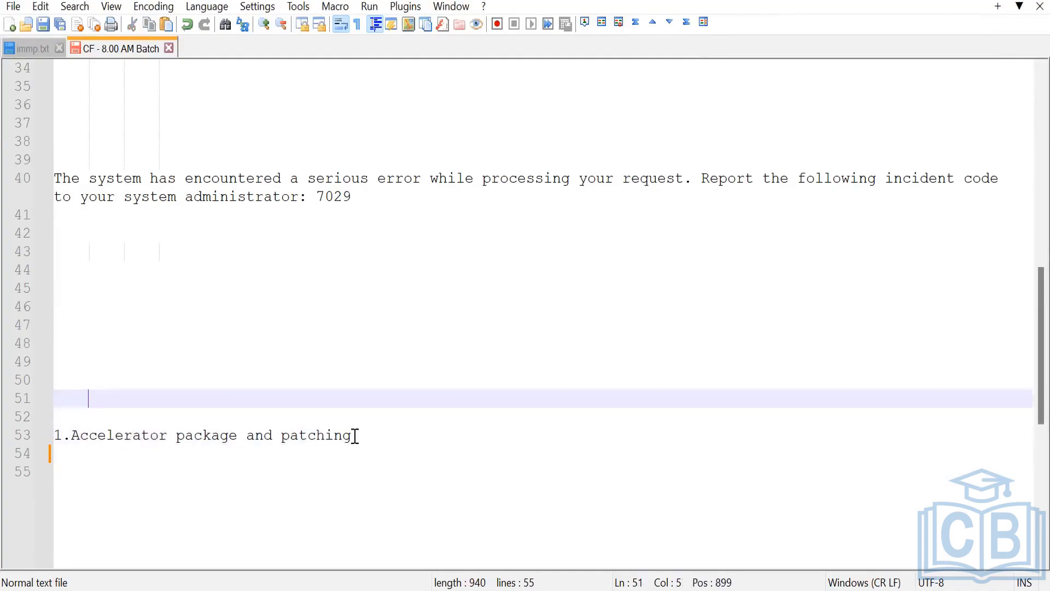
drag(353, 435, 266, 438)
click(416, 407)
scroll(416, 408, up, 3)
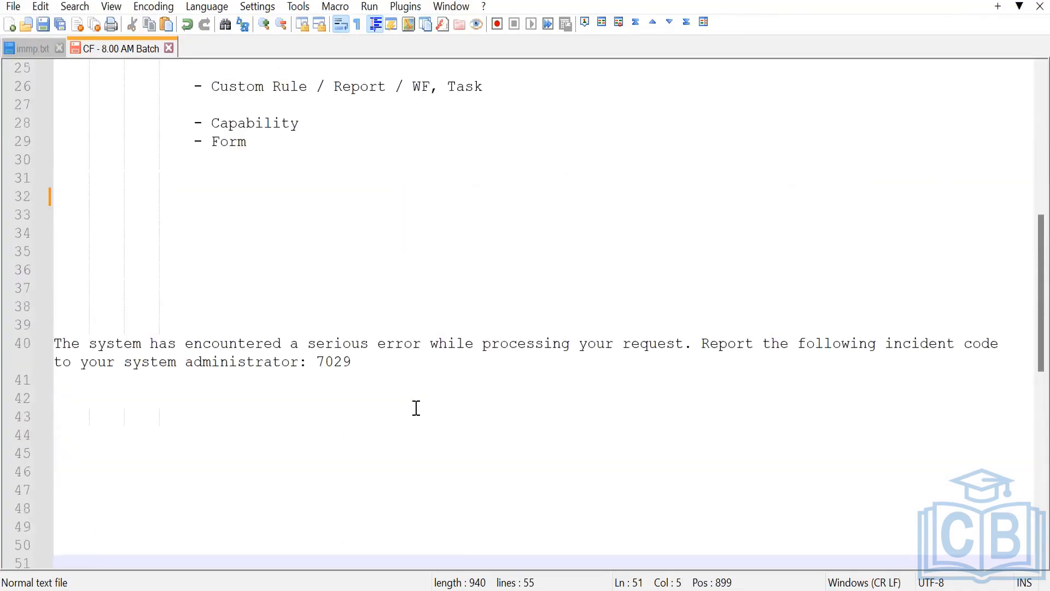
Select the old incident code 7029 on line 40 and bring the SailPoint error page forward
click(346, 363)
double_click(346, 362)
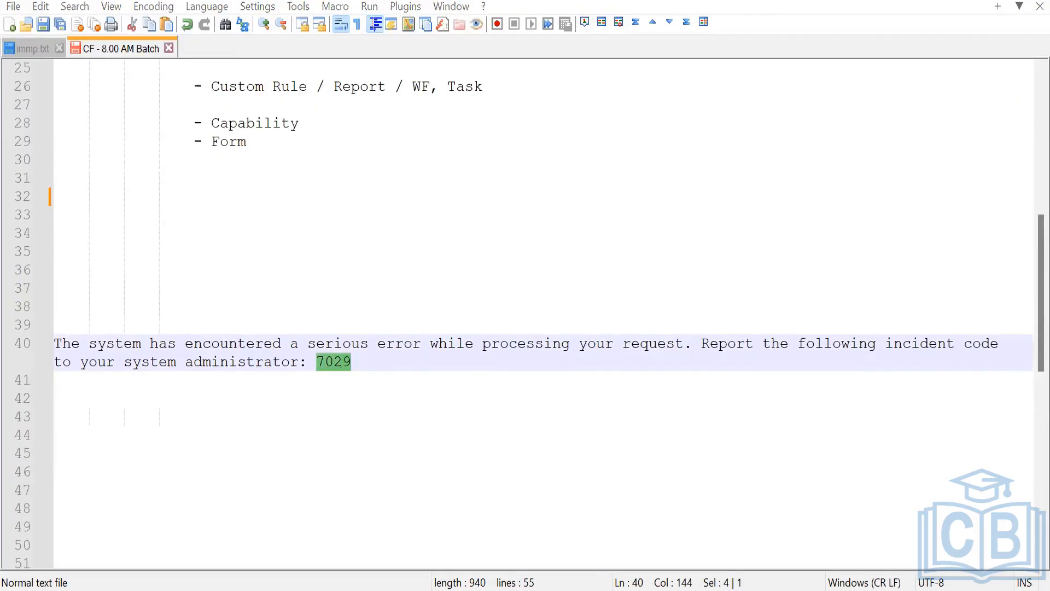
click(471, 587)
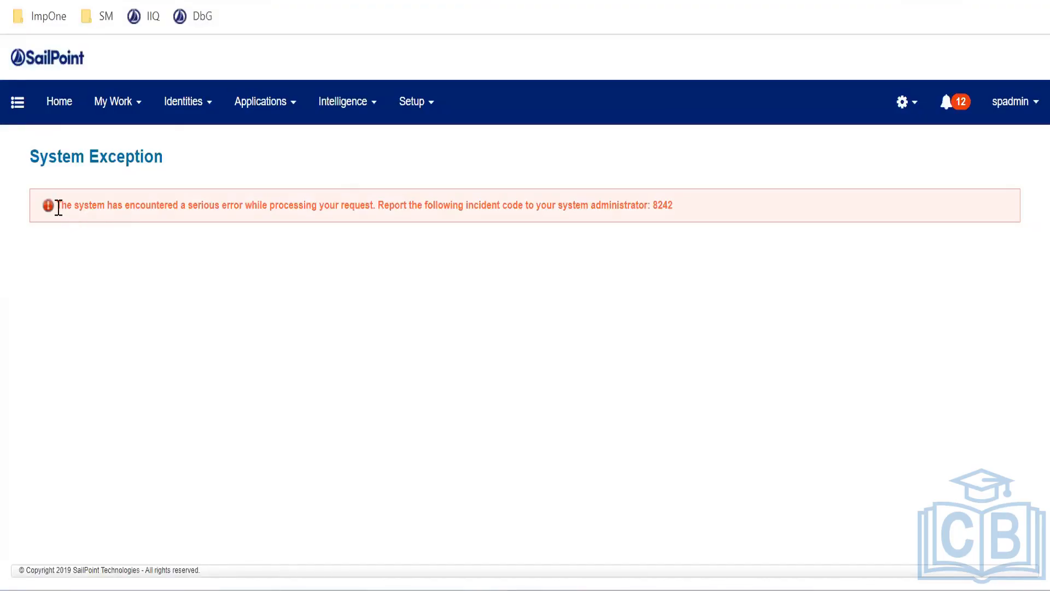
From the System Exception page, open Intelligence > Advanced Analytics and select incident code 8242
drag(59, 208, 663, 267)
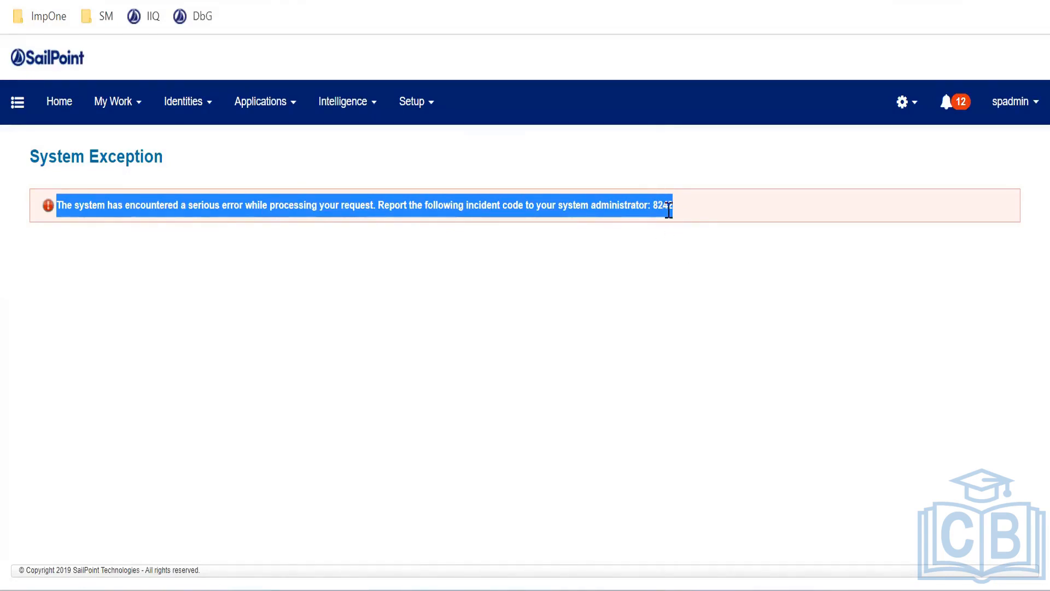
click(404, 144)
mouse_move(372, 110)
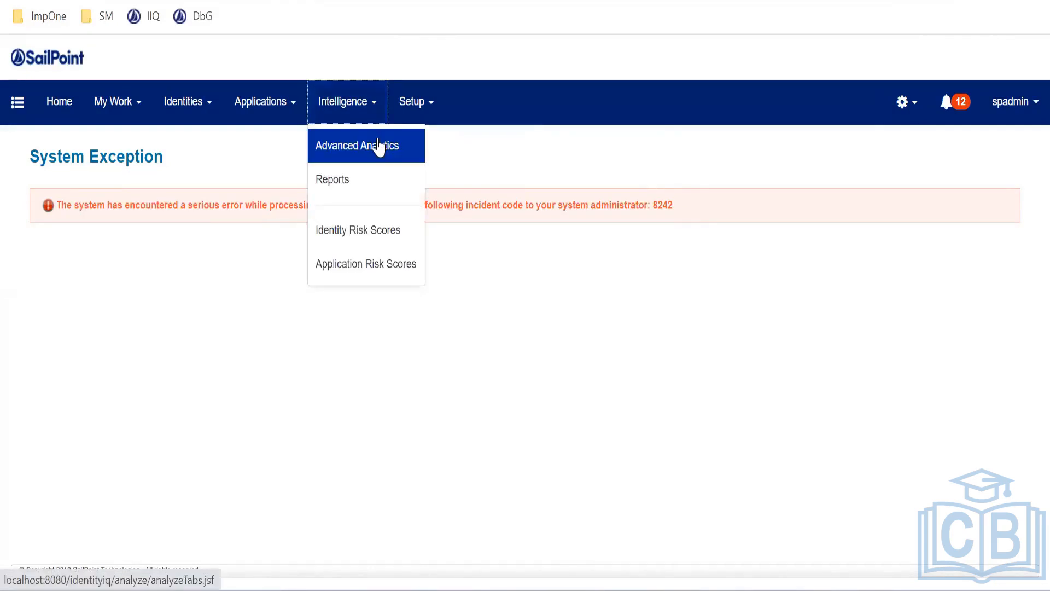
click(382, 145)
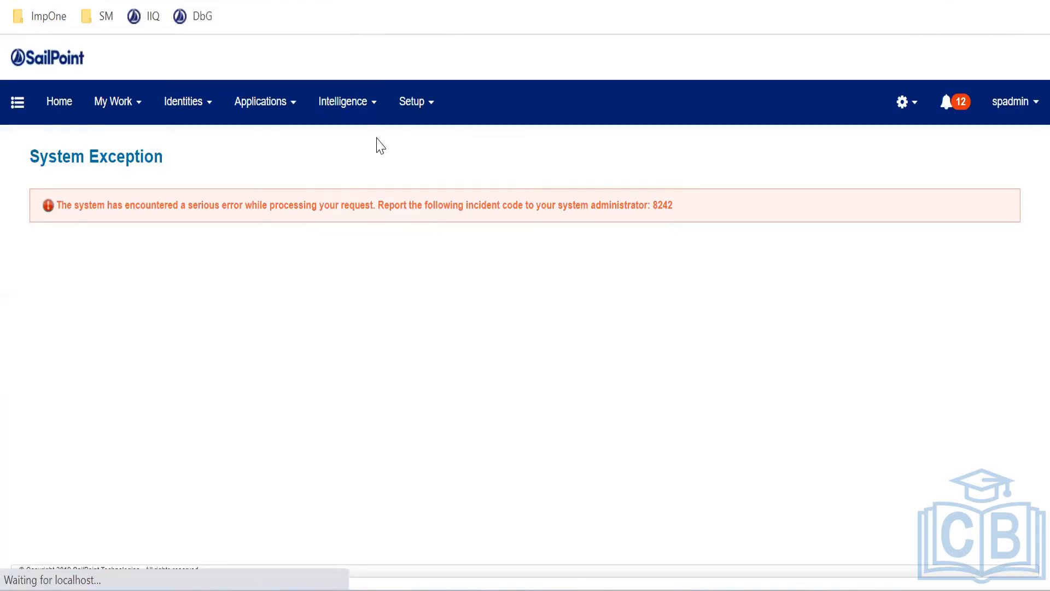
click(366, 117)
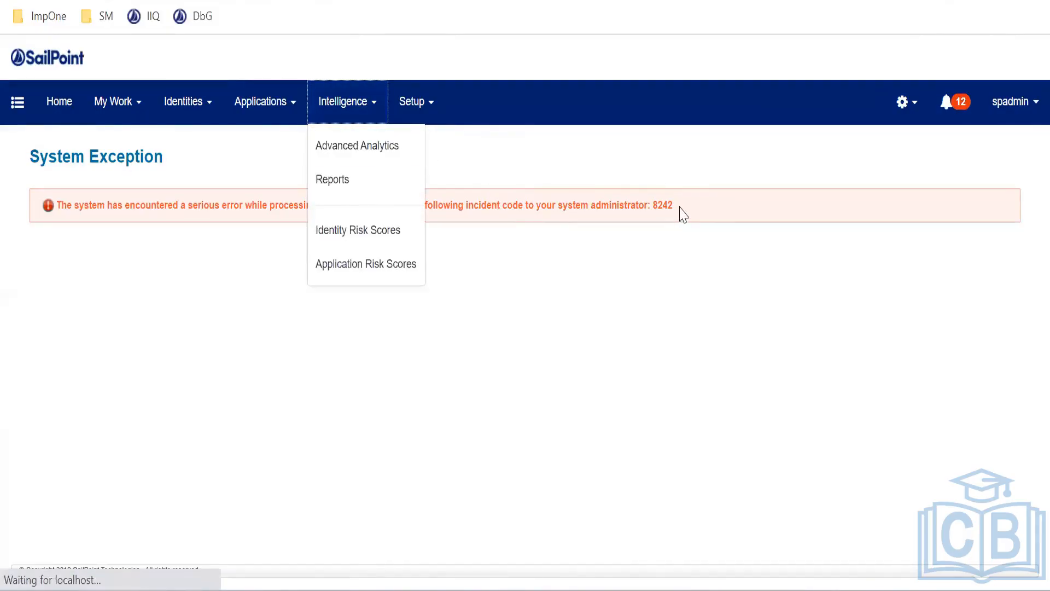
drag(678, 211, 653, 210)
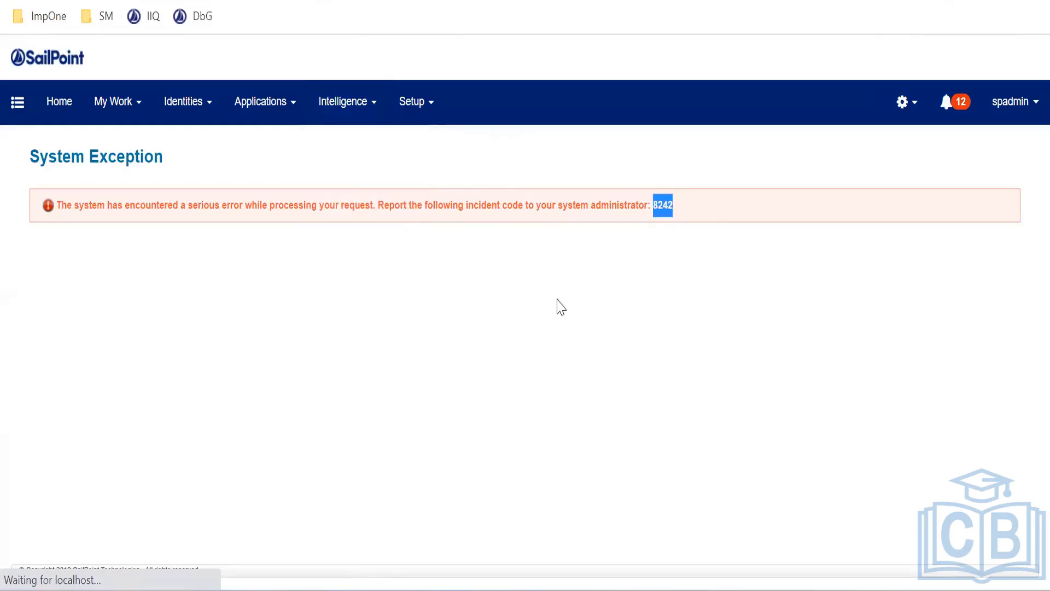
click(557, 366)
Launch Services from a Start search for 'service' and select Apache Tomcat 8.5 Tomcat8
key(super)
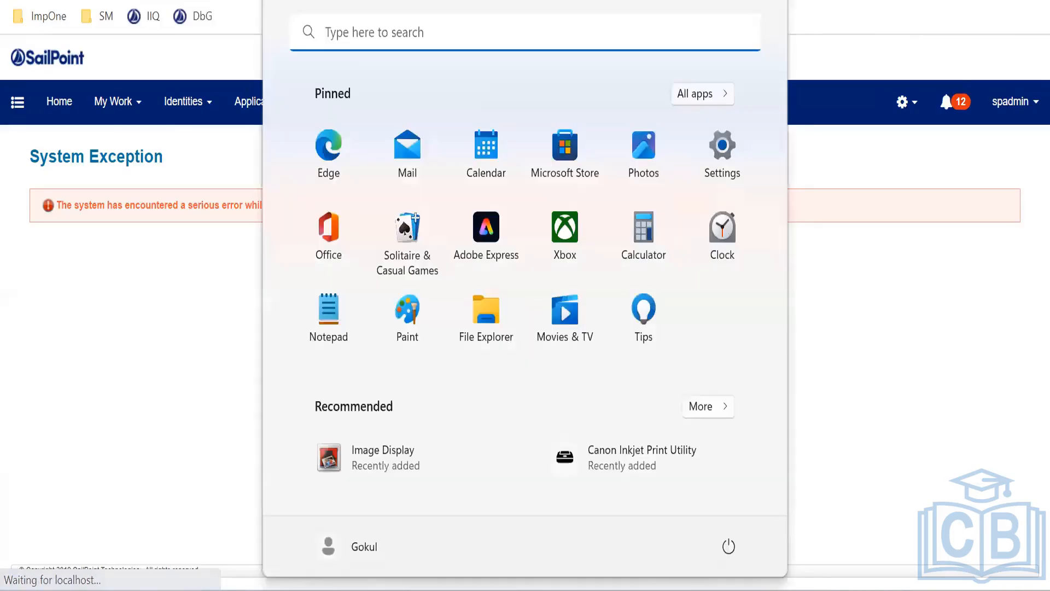
key(super)
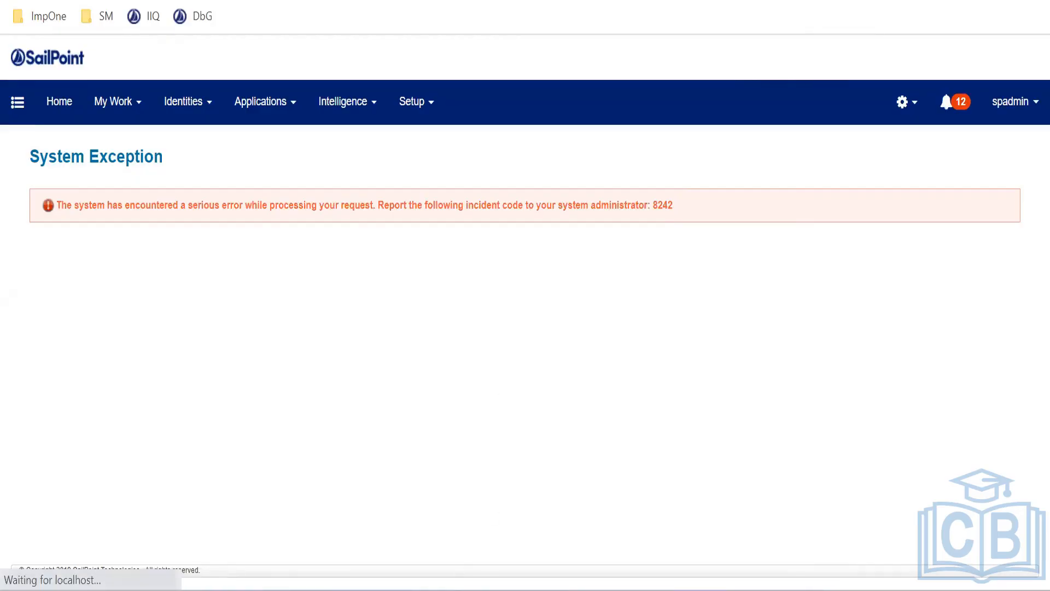
key(super)
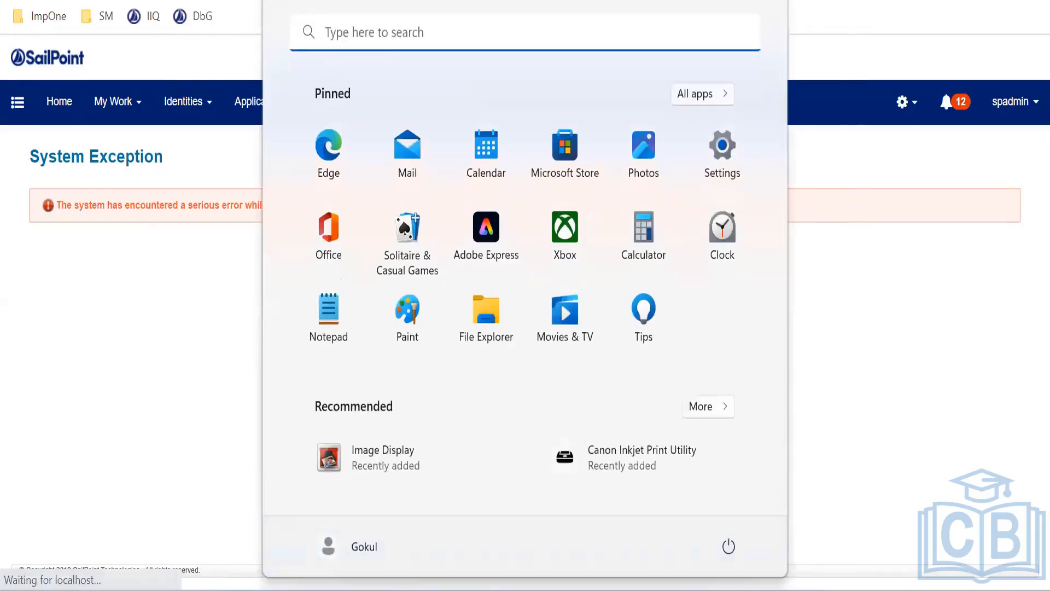
text(servi)
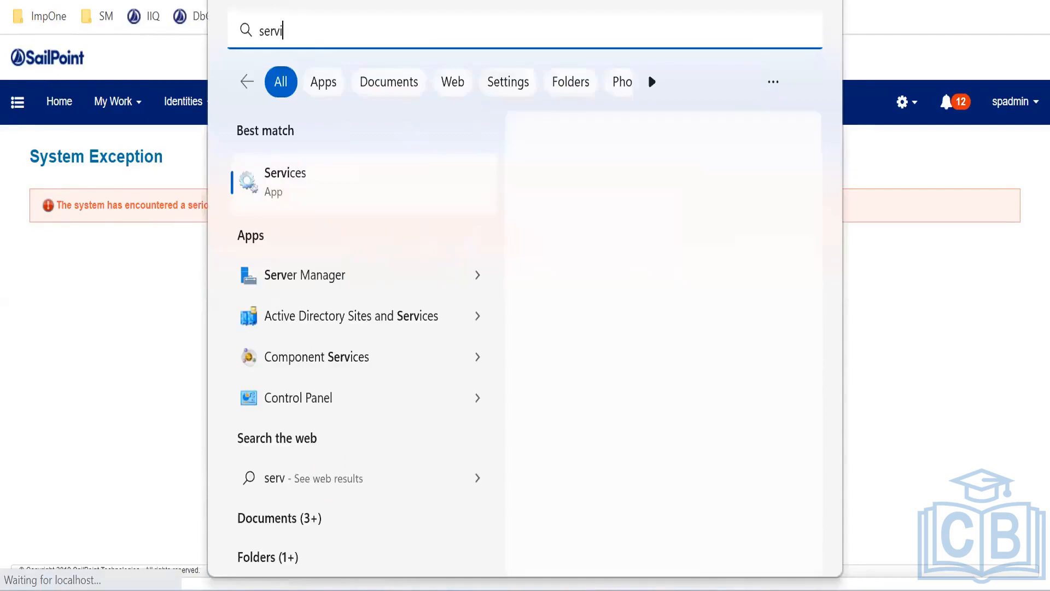
text(ce)
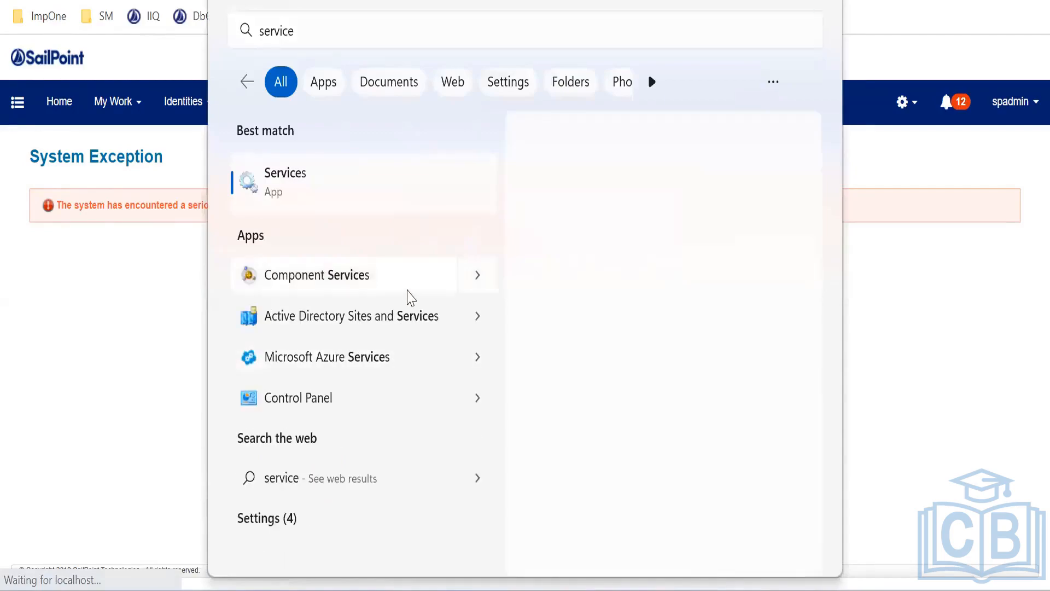
key(Return)
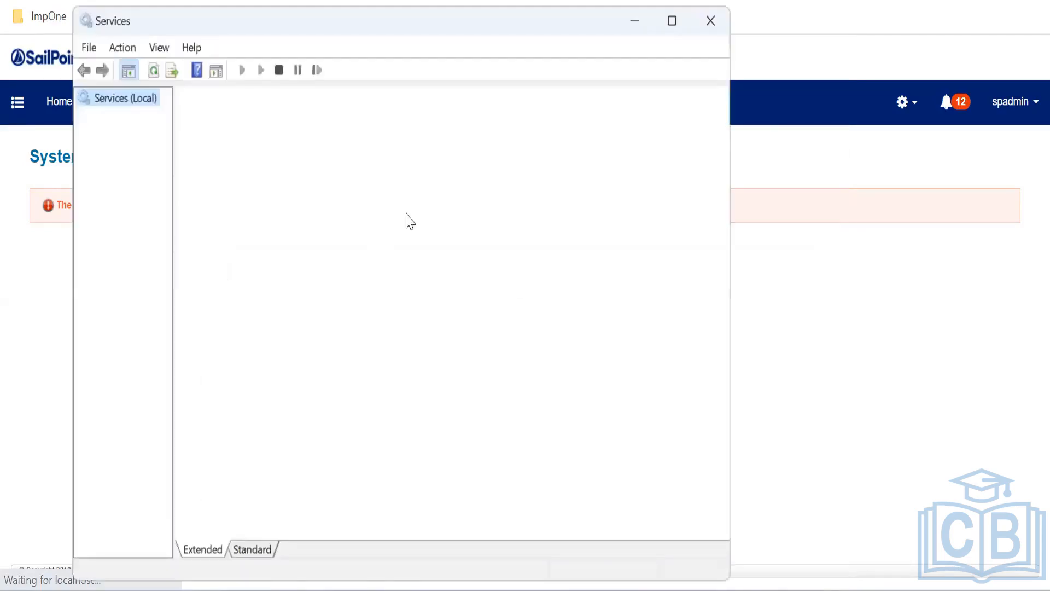
click(427, 219)
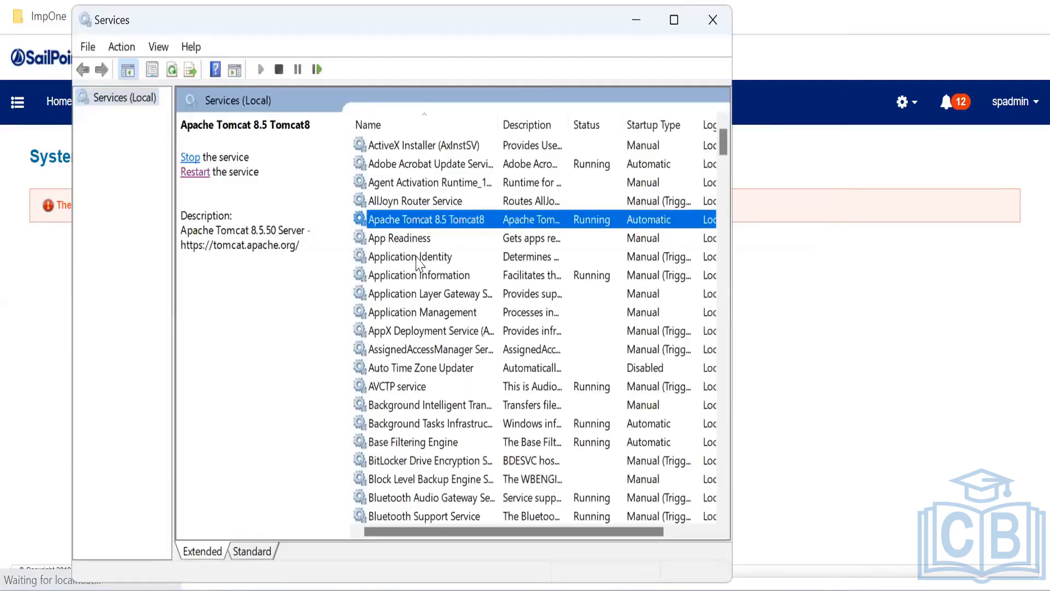
Restart the Apache Tomcat 8.5 Tomcat8 service
click(206, 172)
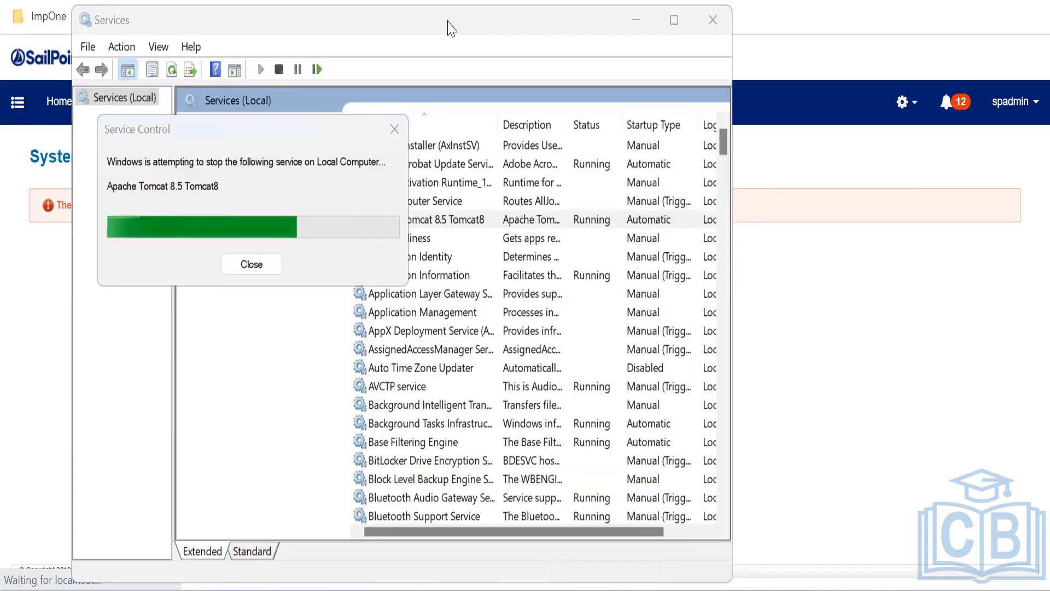
Move the stop-progress dialog aside and acknowledge the Error 1053 stop failure
drag(247, 127, 382, 67)
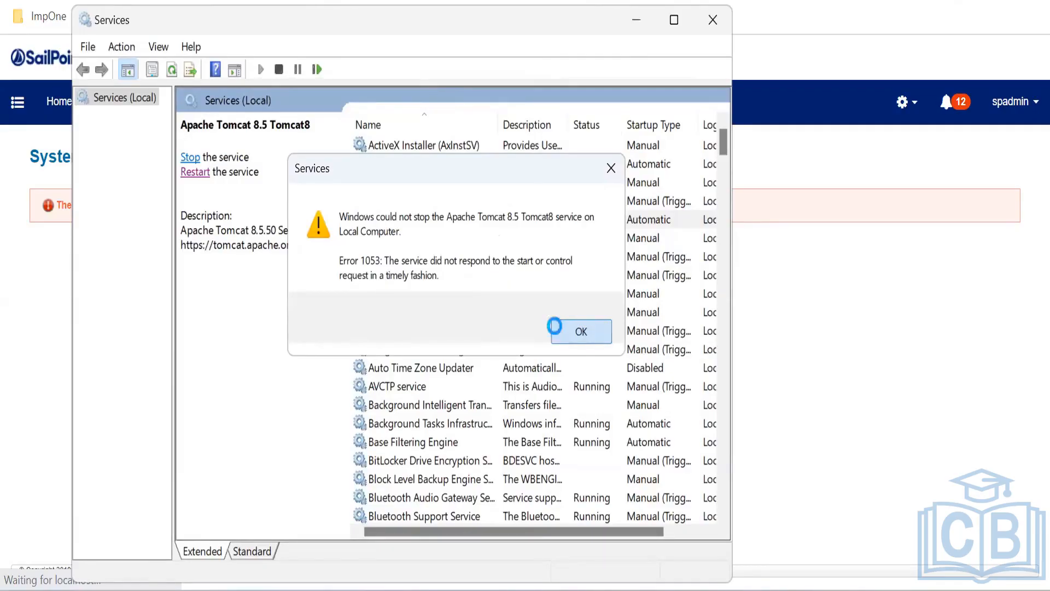
click(581, 331)
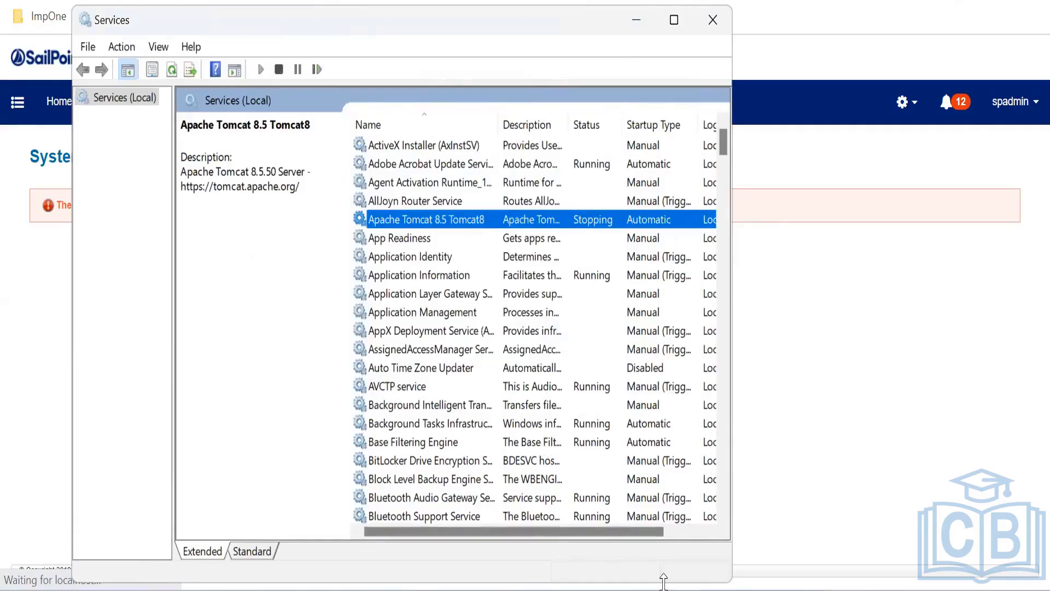
Locate Tomcat8.exe, running as PID 3748, in Task Manager's Details list
key(ctrl+shift+Escape)
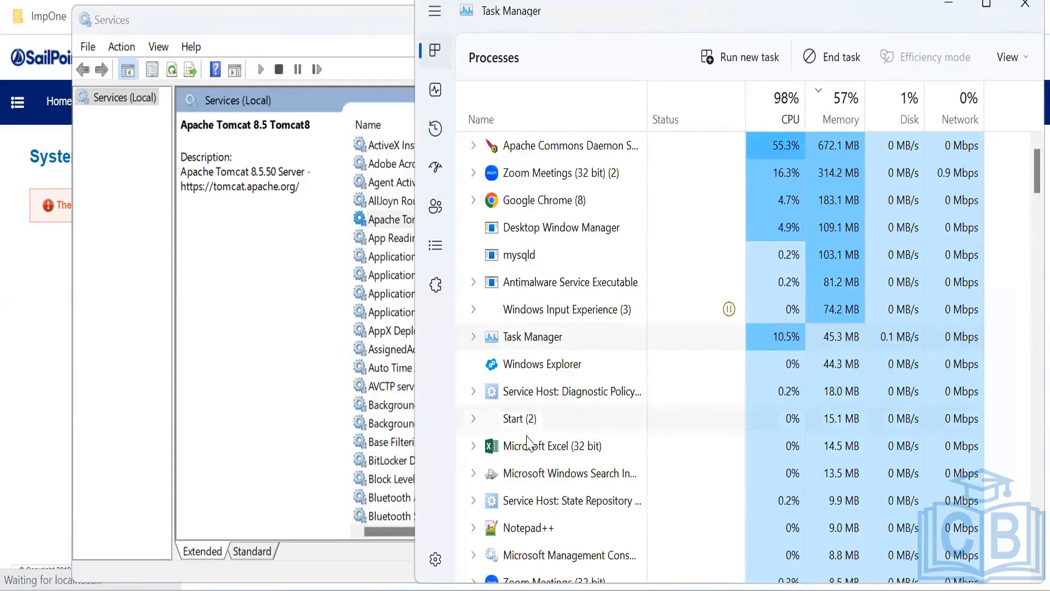
scroll(545, 372, down, 1)
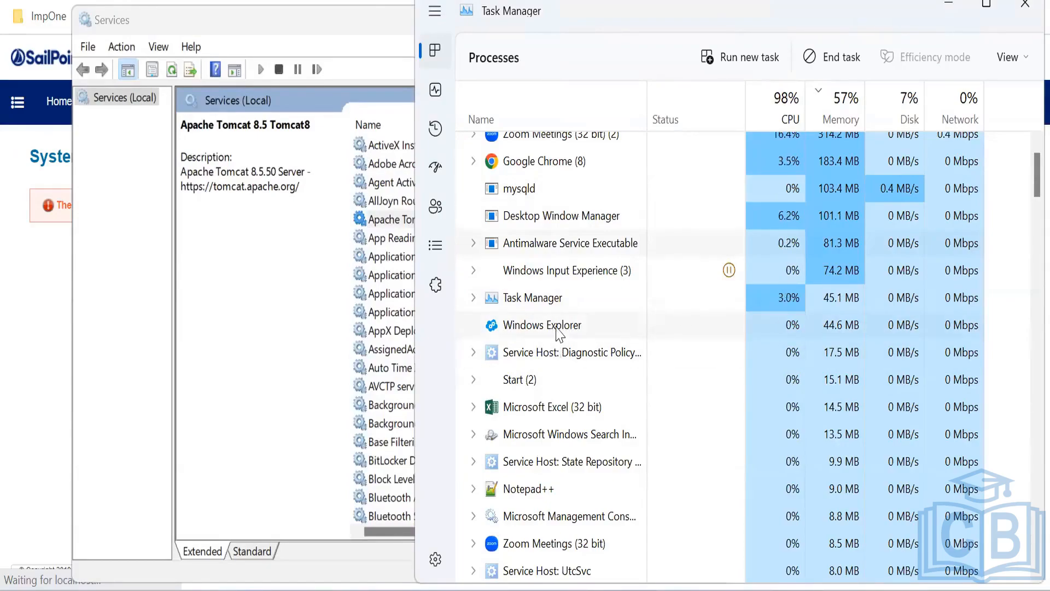
click(437, 249)
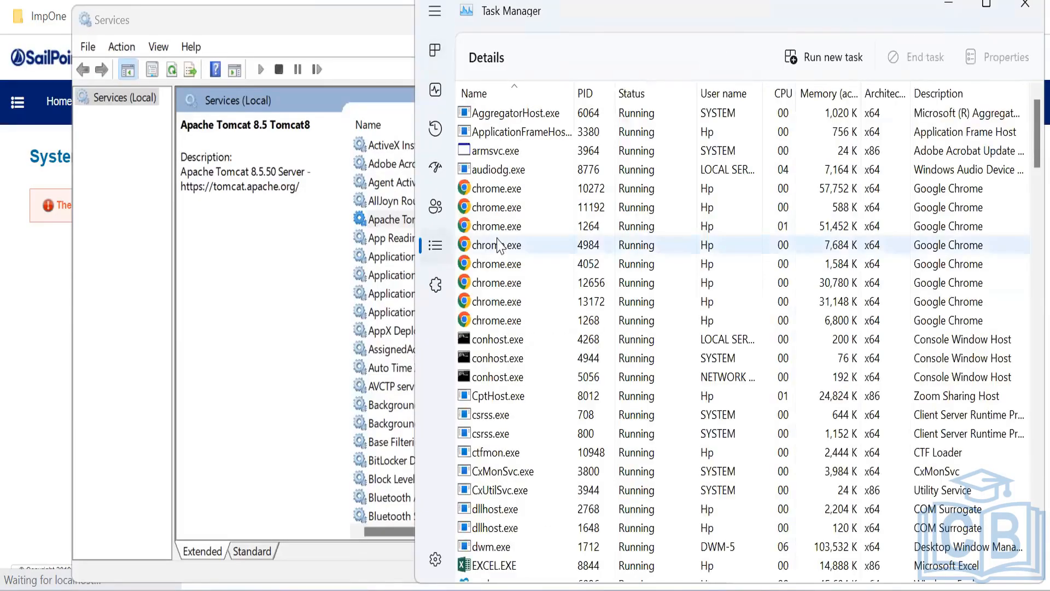
click(502, 245)
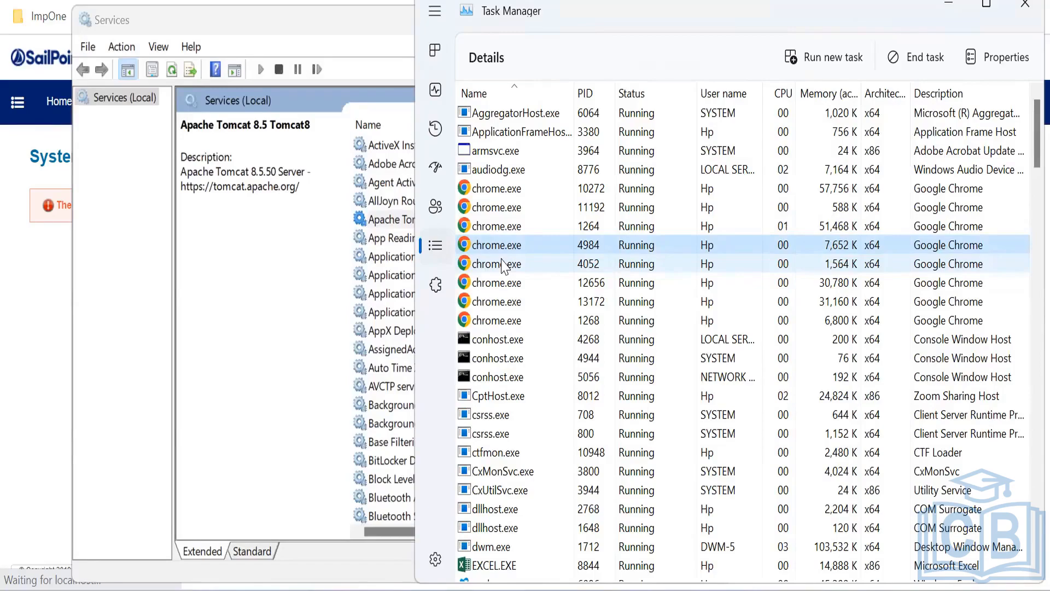
text(to)
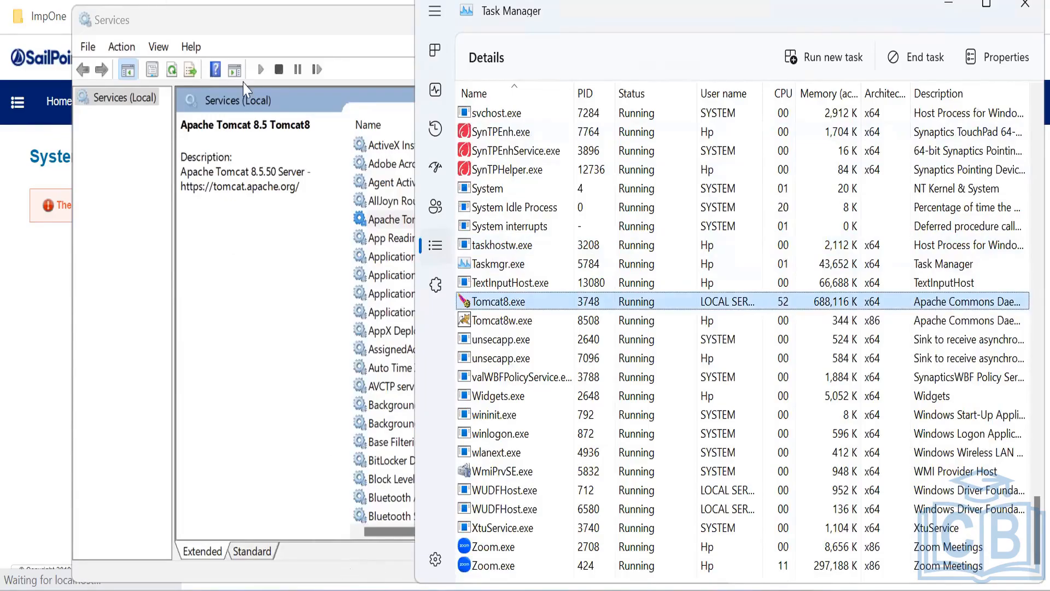
key(alt+Tab)
Search Google for 'kill pid in windows' and select the taskkill /F /PID <PID> command
key(ctrl+l)
text(kill)
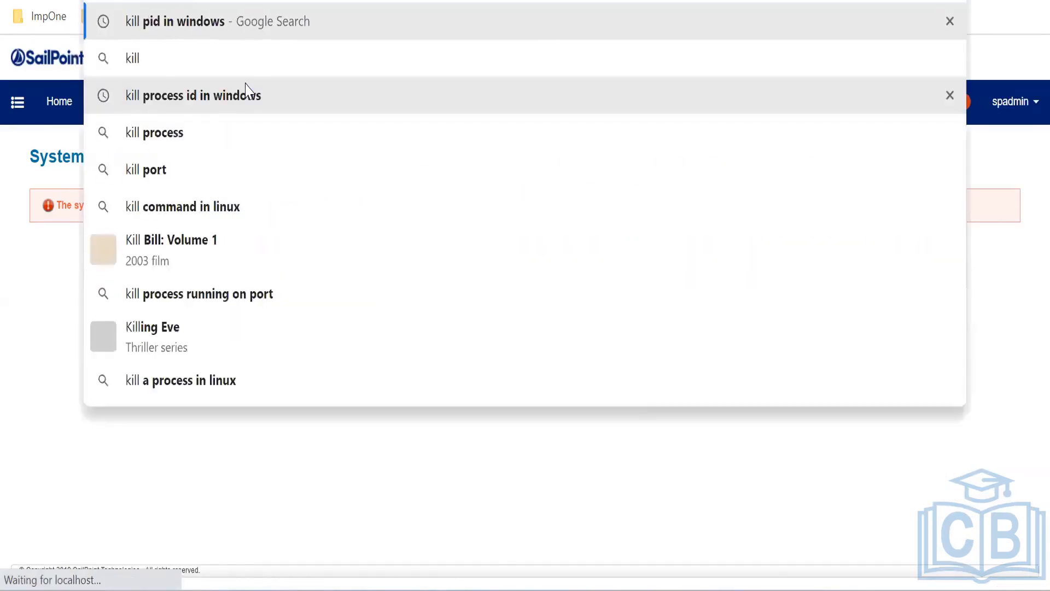
key(Return)
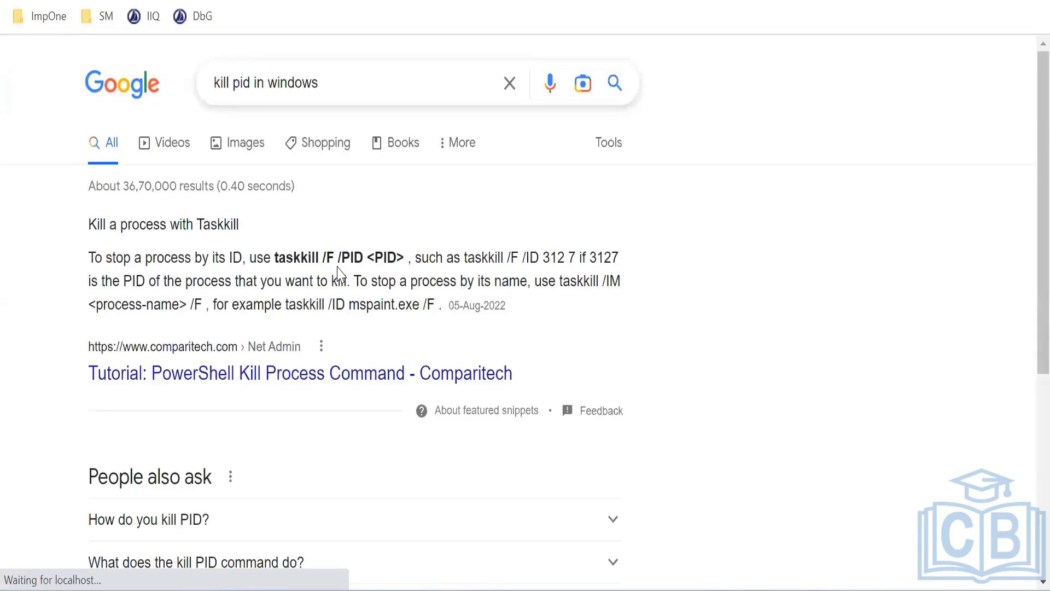
drag(275, 262, 403, 257)
key(ctrl+c)
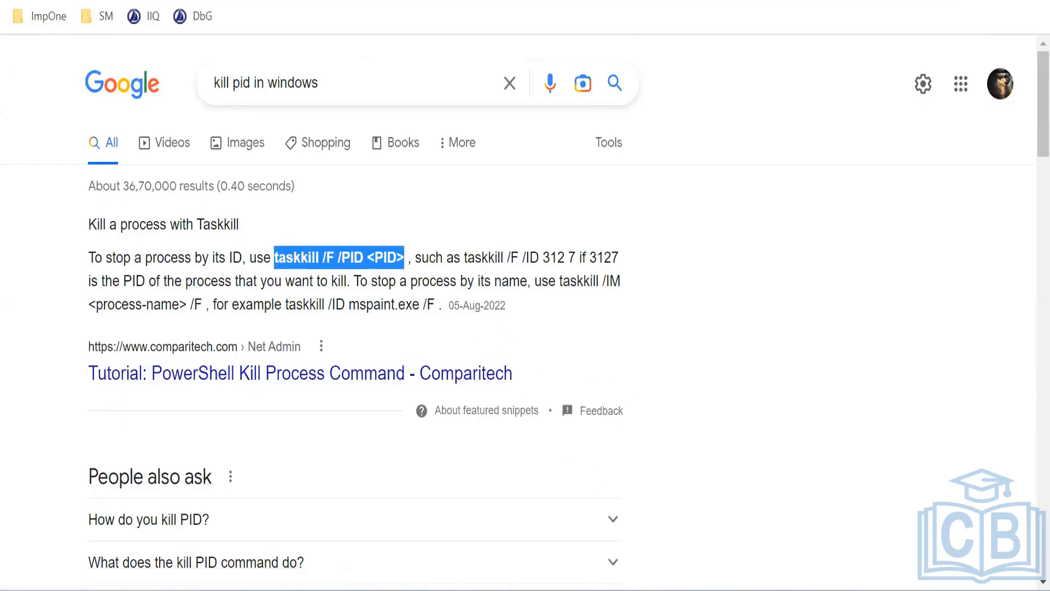
key(super)
Kill the Tomcat process with taskkill /F /PID 3748 in an administrator Command Prompt
text(cmd)
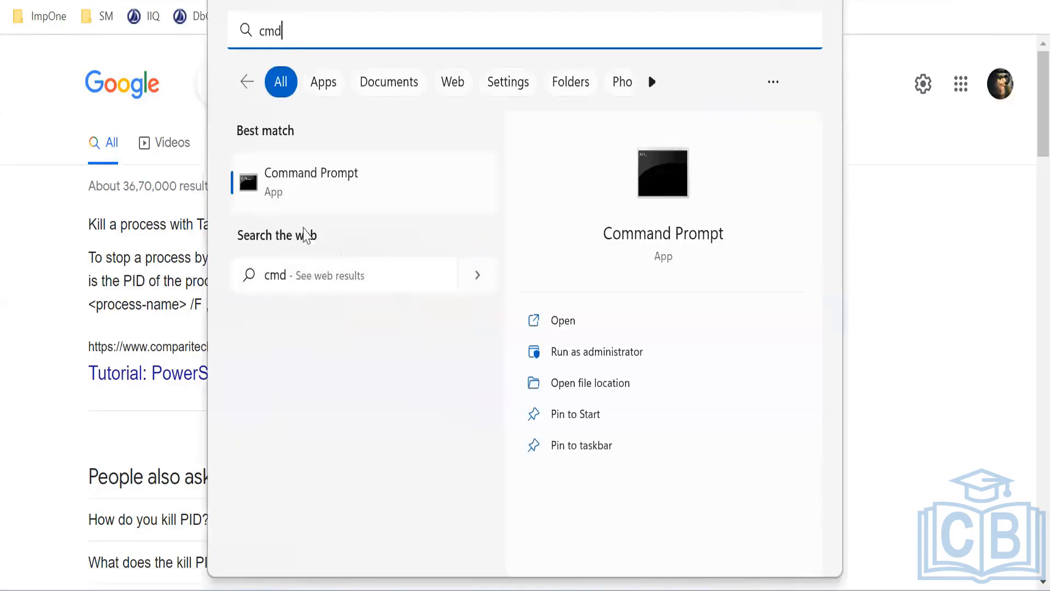
right_click(310, 191)
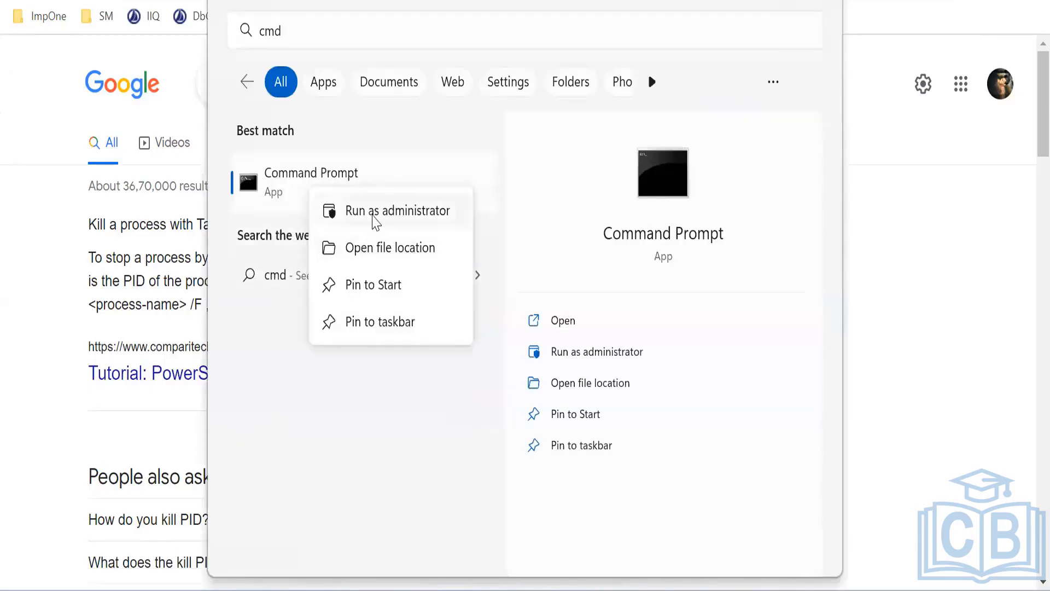
click(371, 214)
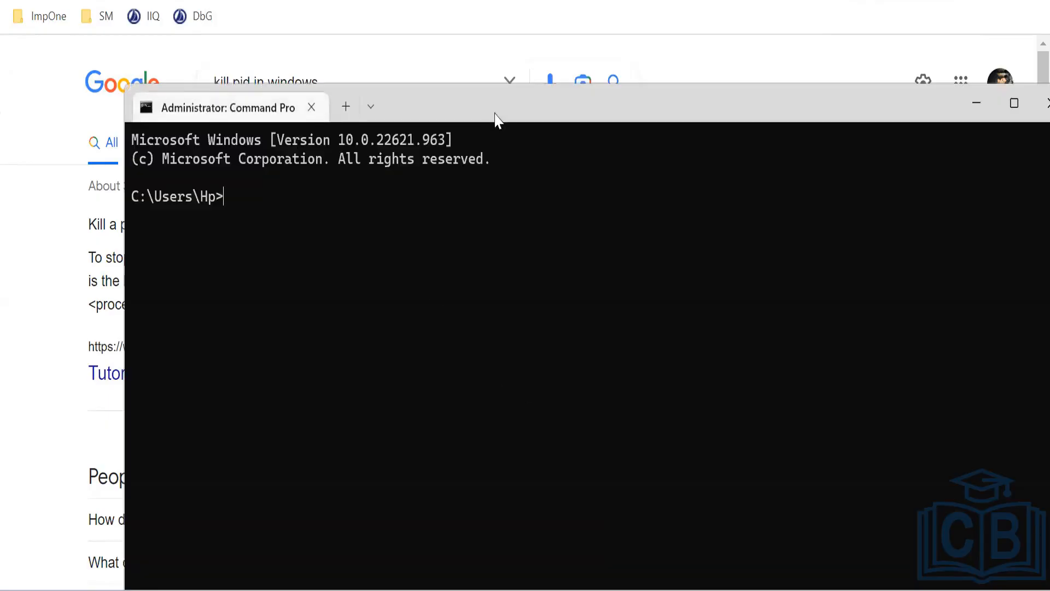
key(ctrl+v)
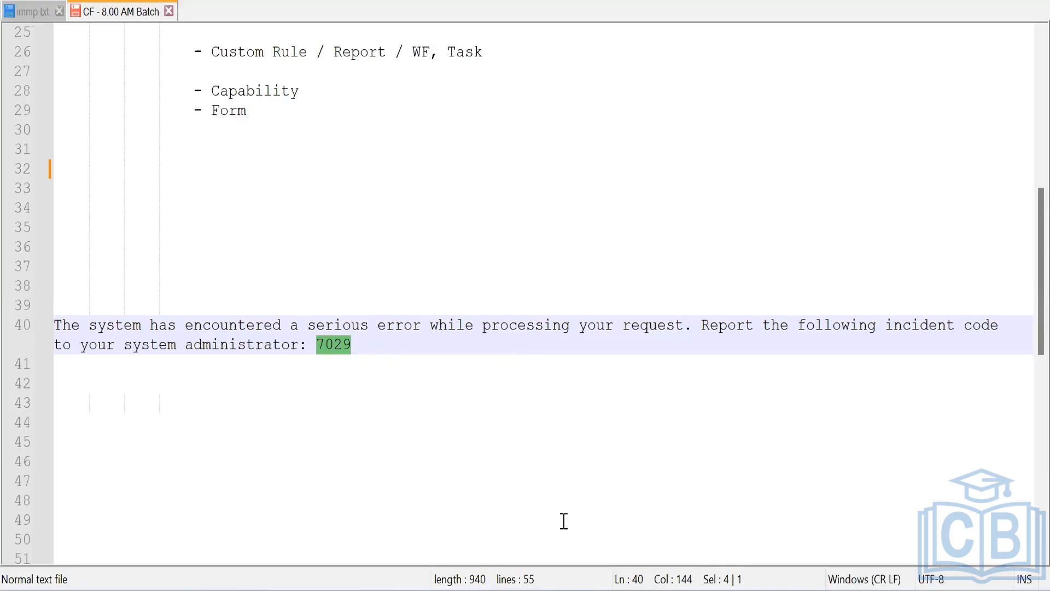
key(alt+Tab)
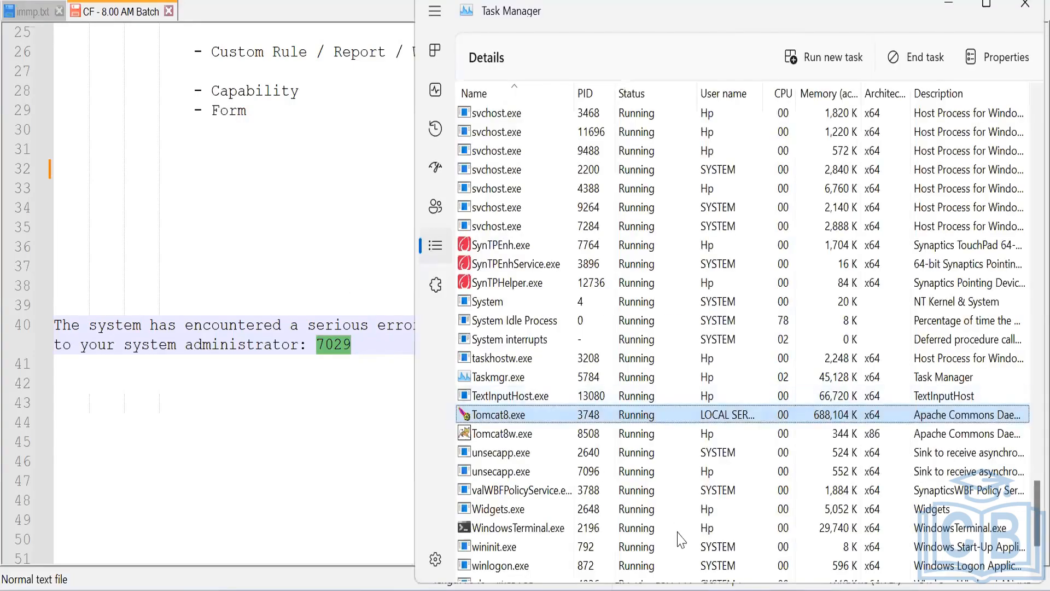
key(alt+Tab)
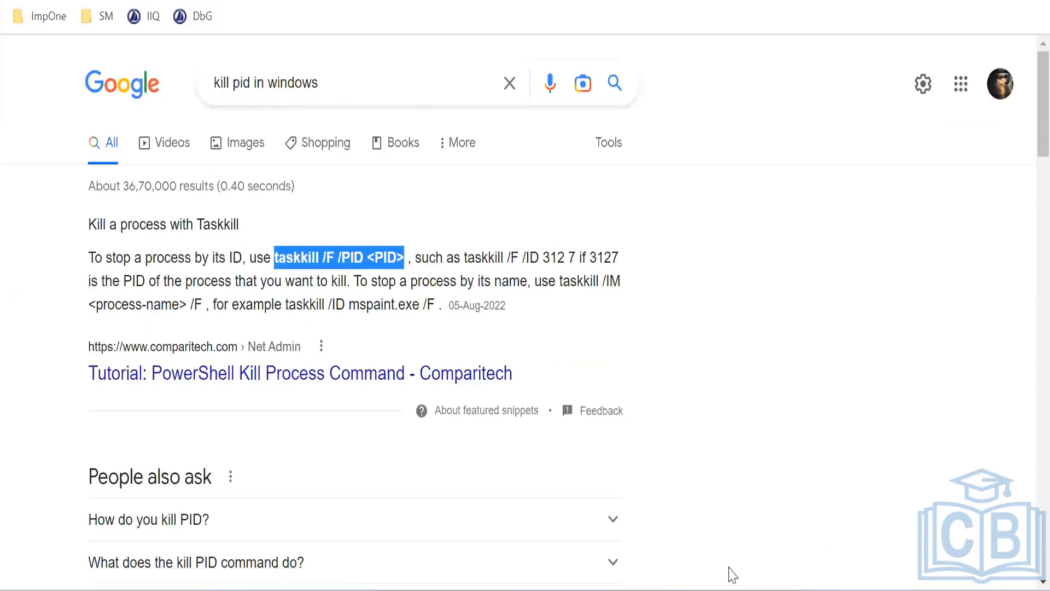
key(alt+Tab)
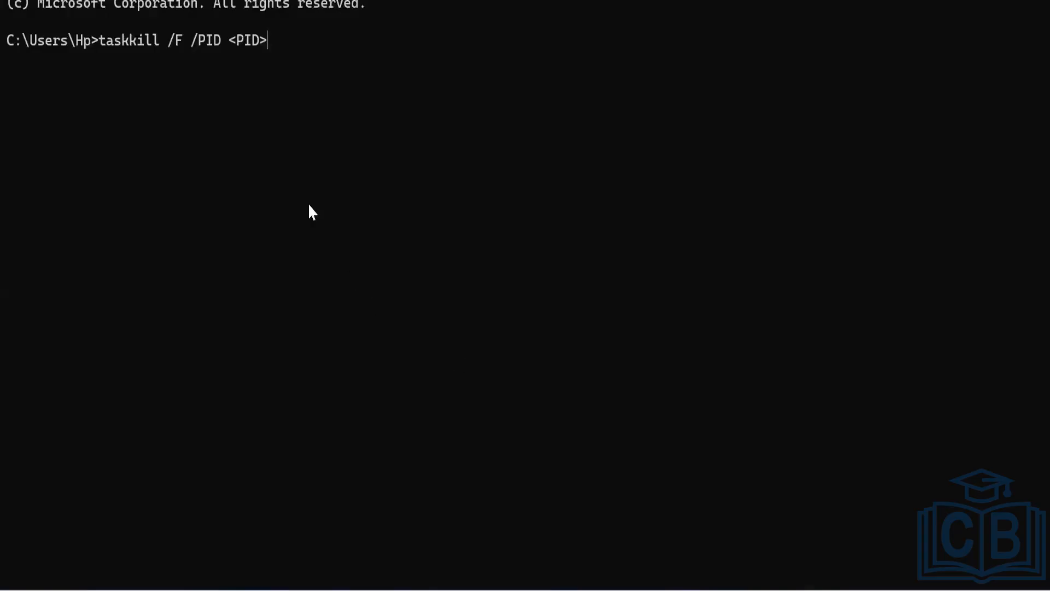
key(BackSpace)
key(BackSpace)
key(BackSpace)
key(BackSpace)
key(BackSpace)
text(3748)
key(Return)
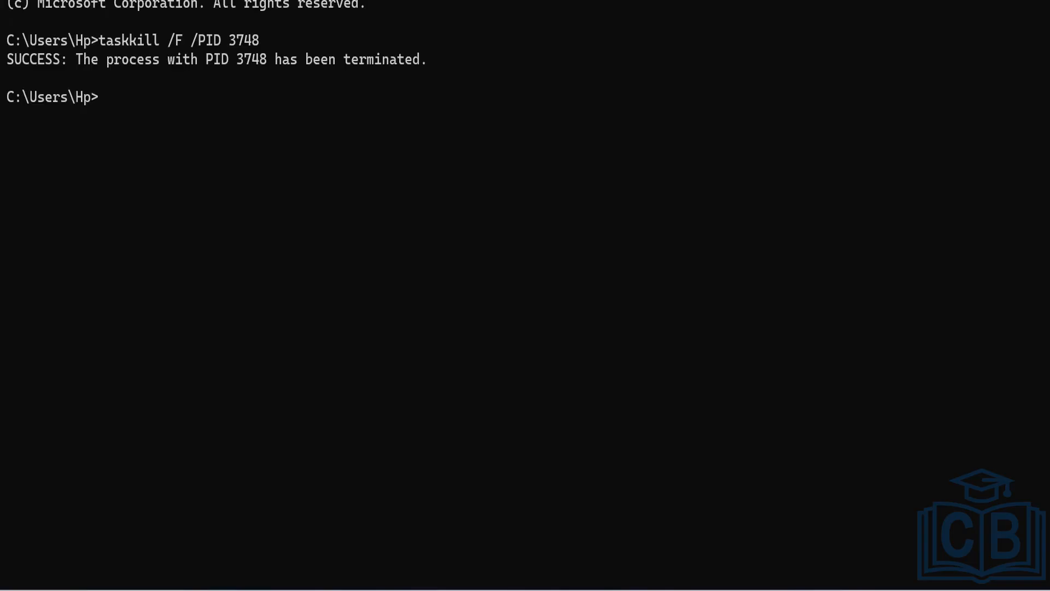
Start the Tomcat service with net start Tomcat8
text(net start Tp)
key(BackSpace)
text(omcat8)
key(Return)
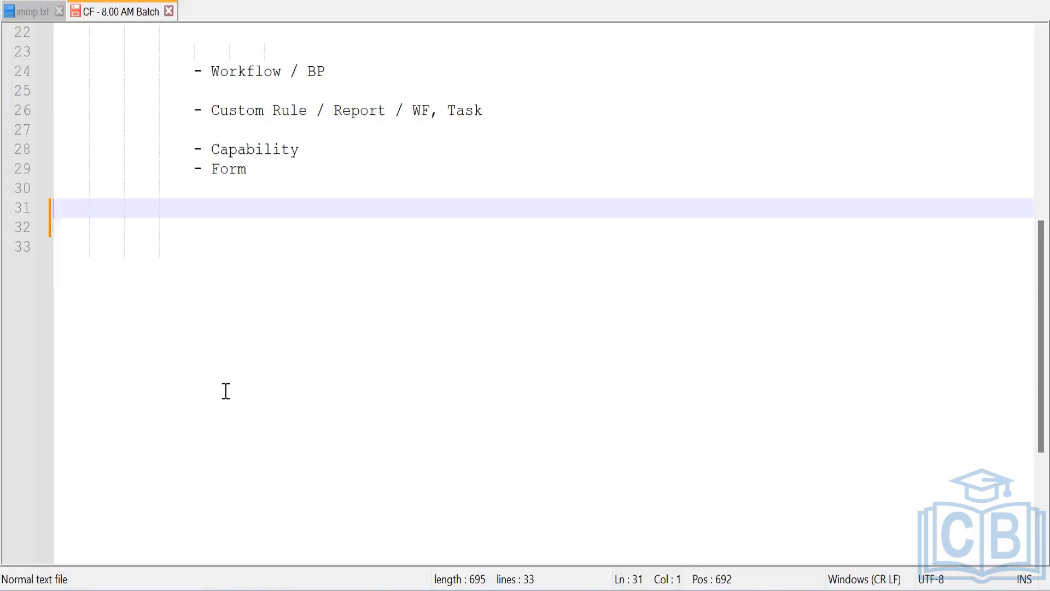
Add the note 'Capability : Way of Controlling user access in terms sailpoint functions' on line 31
text(Capa)
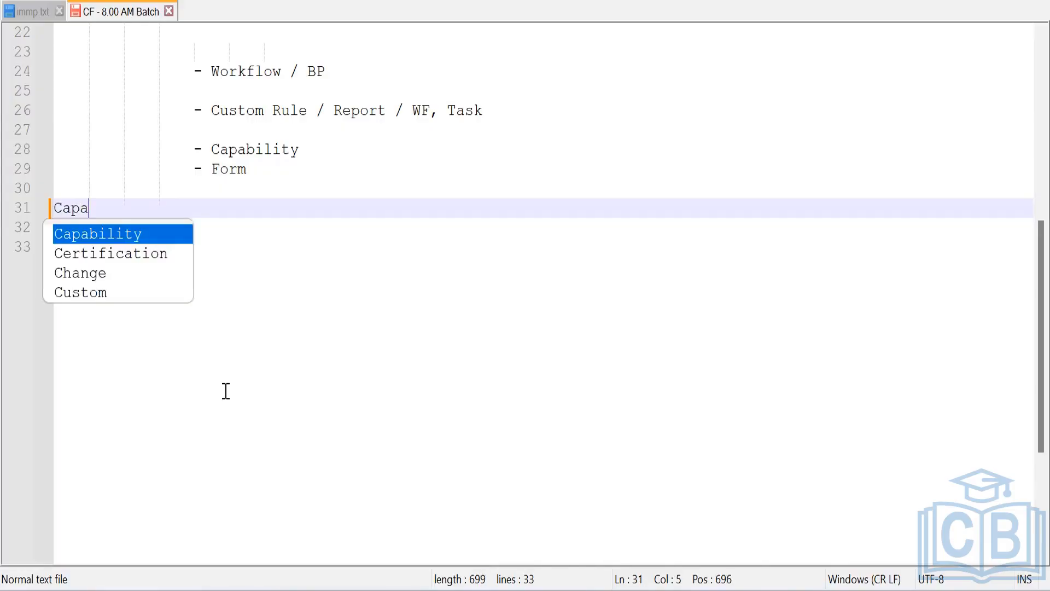
key(Return)
text(:)
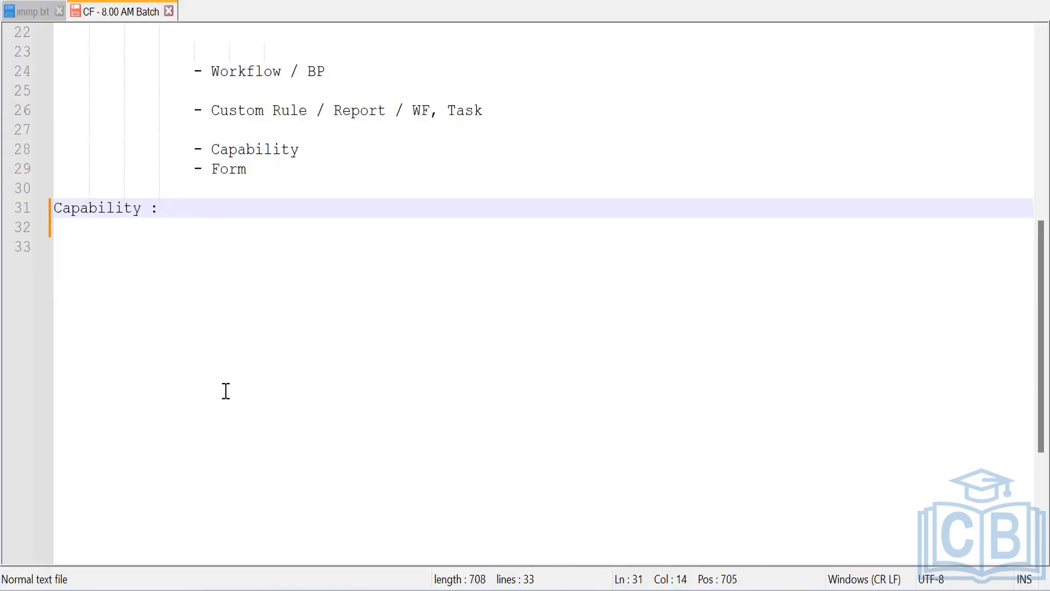
scroll(150, 307, up, 1)
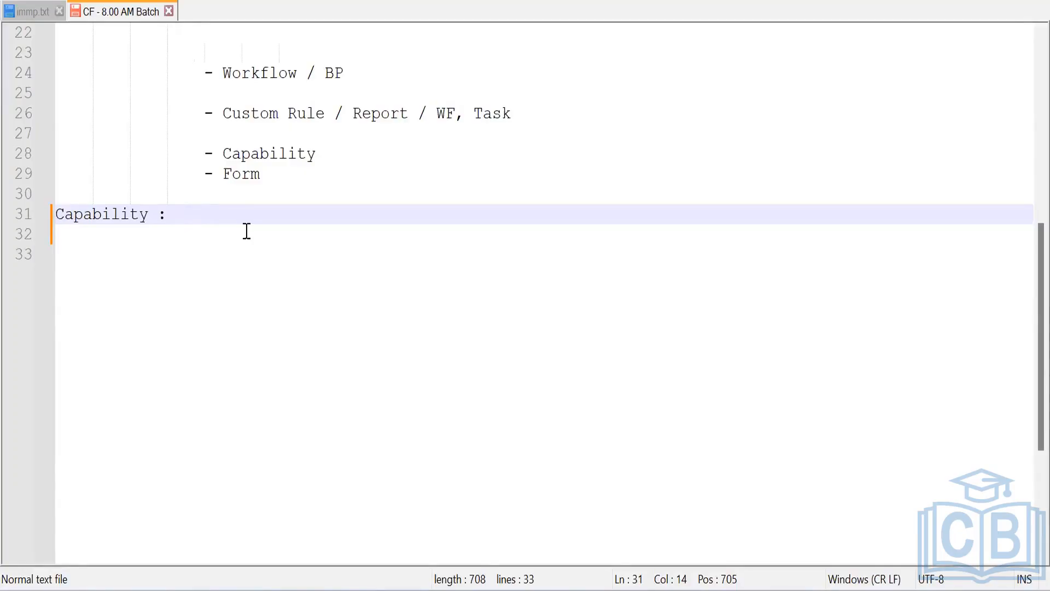
text(Way of Co)
text(ntr)
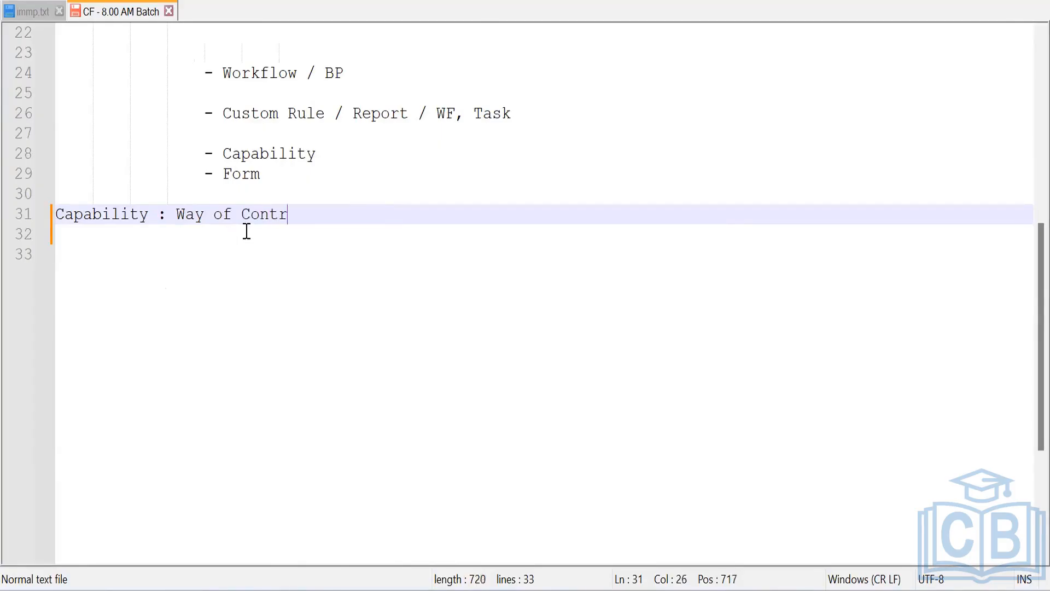
text(olling user access )
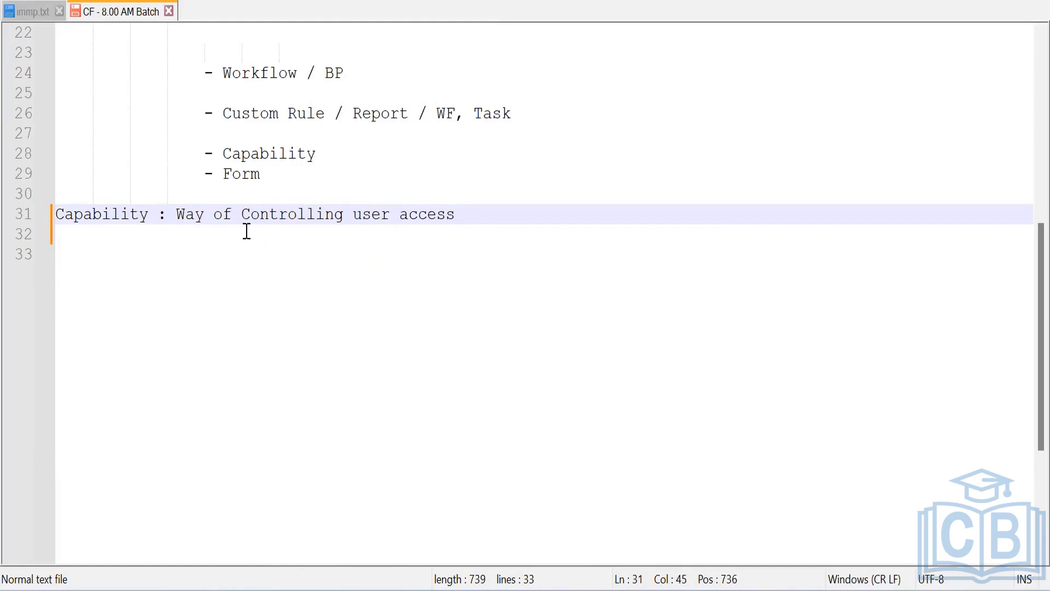
text(in terms )
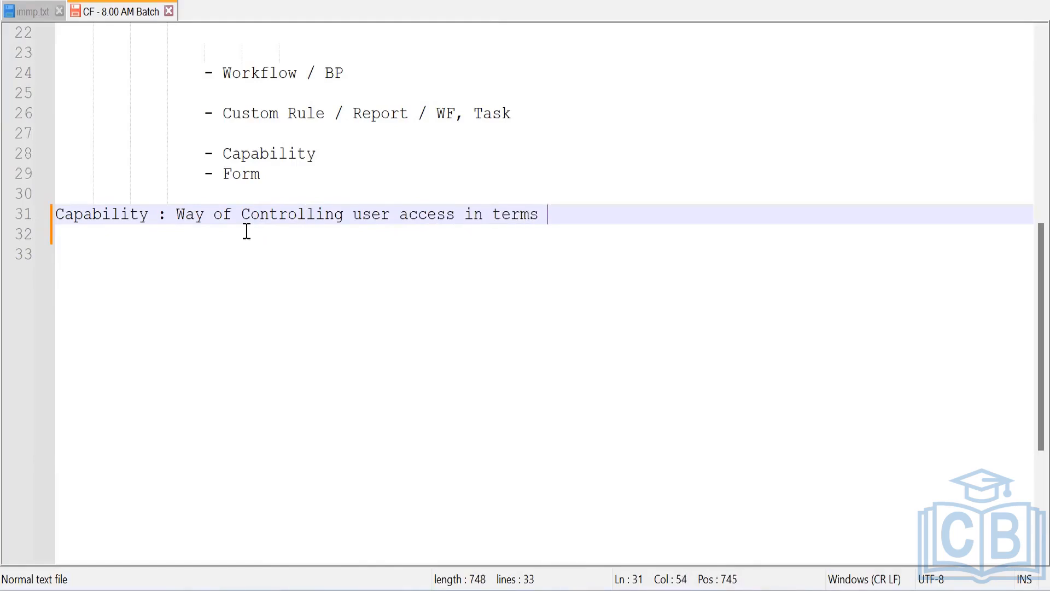
text(sailpoint )
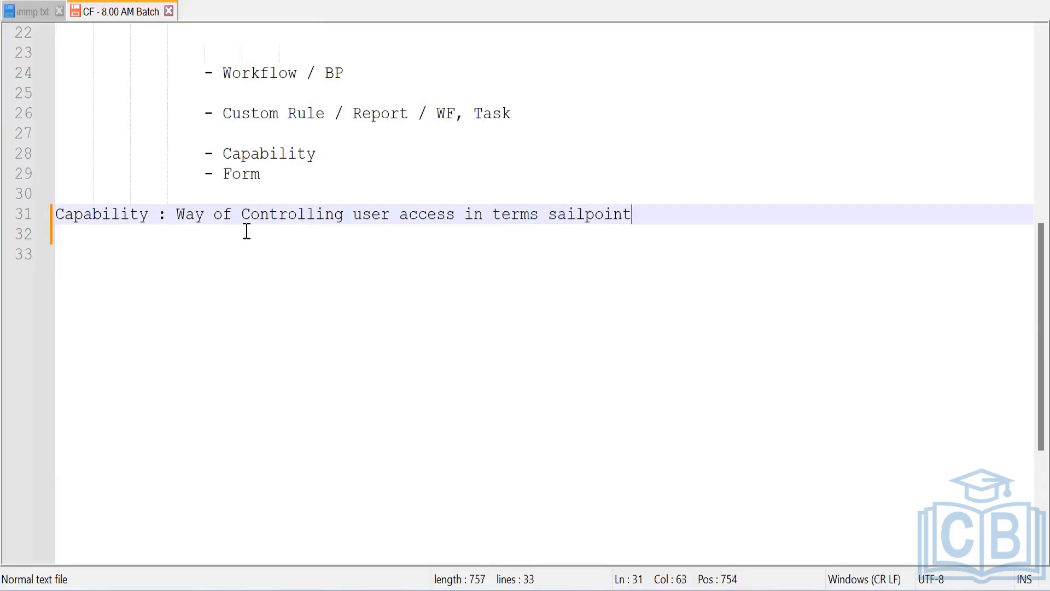
text(functions)
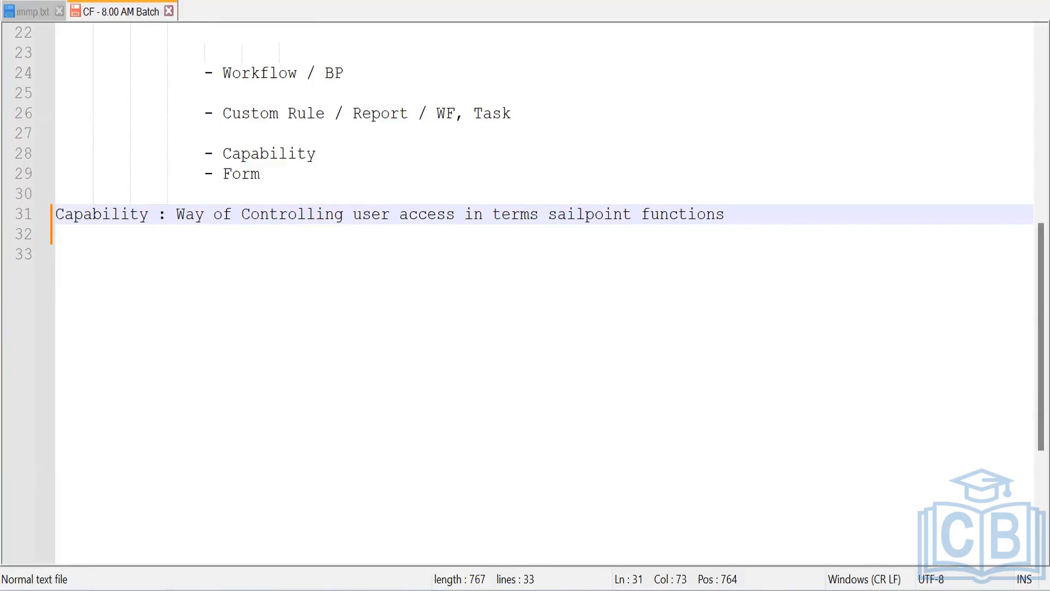
key(alt+Tab)
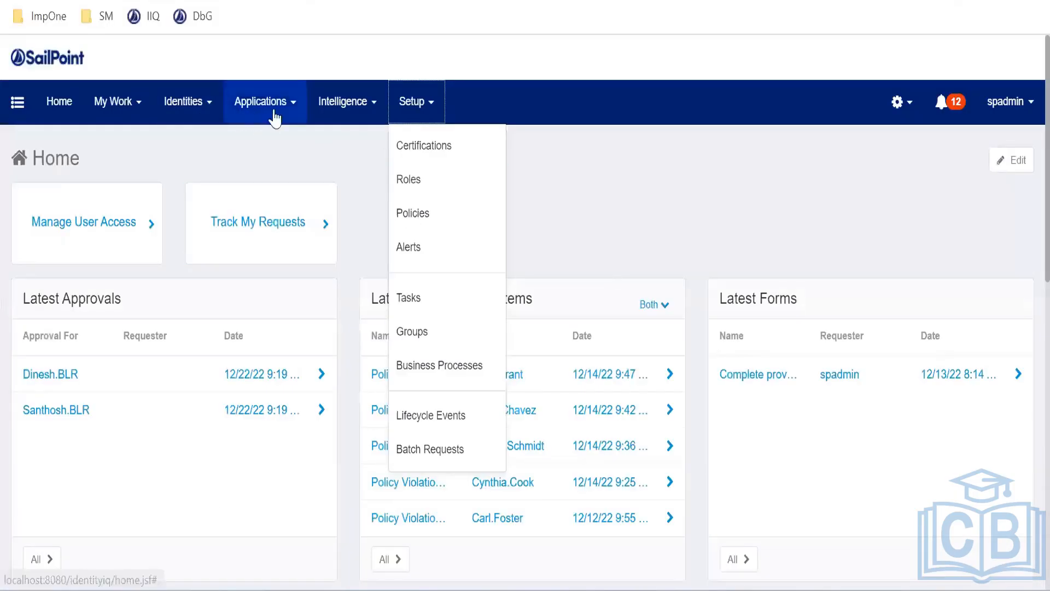
click(361, 118)
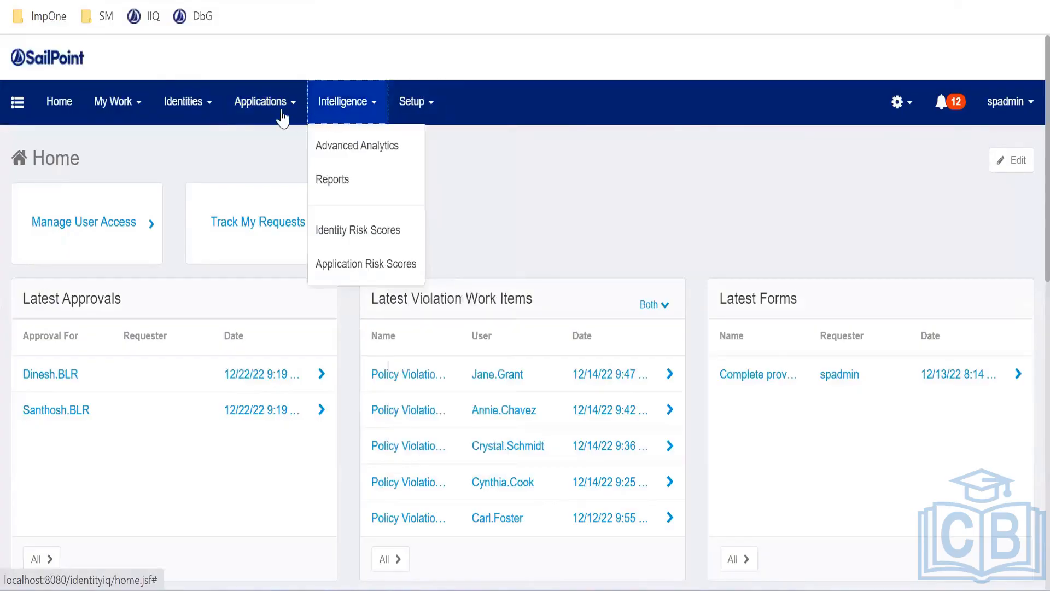
click(260, 116)
click(193, 121)
click(119, 121)
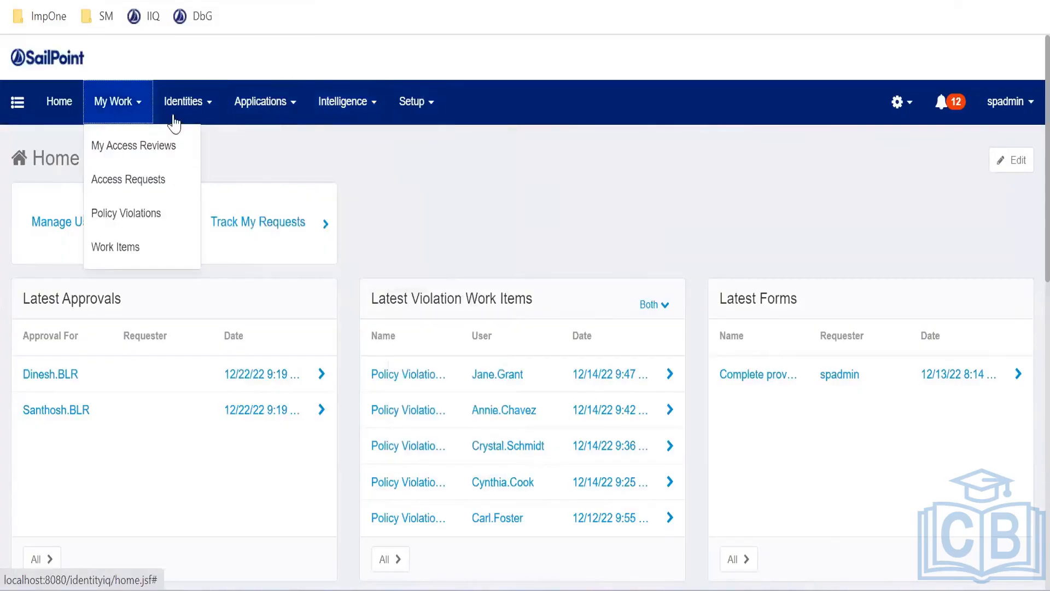
click(897, 108)
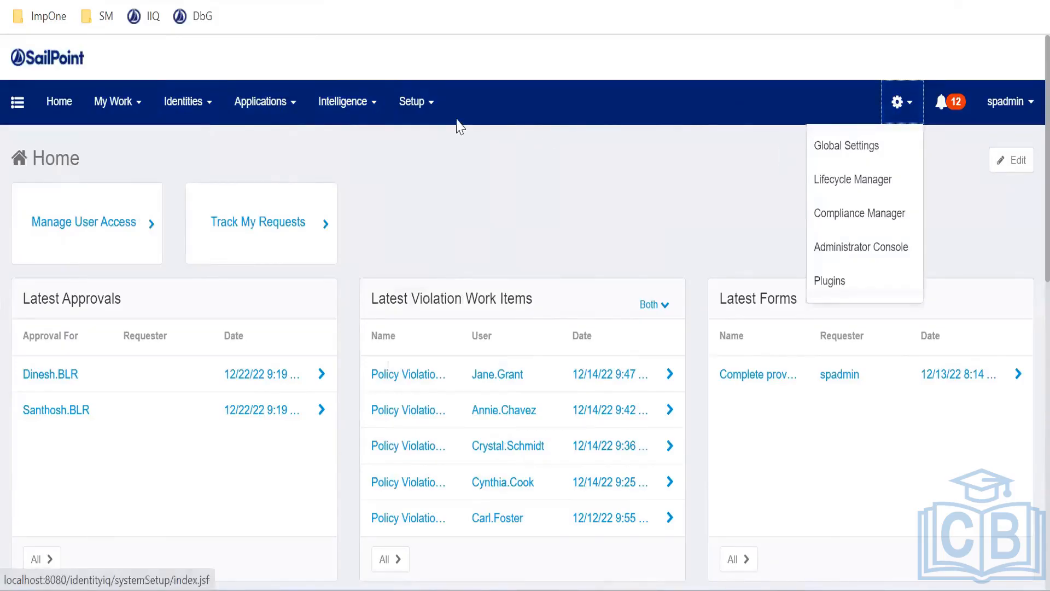
click(274, 117)
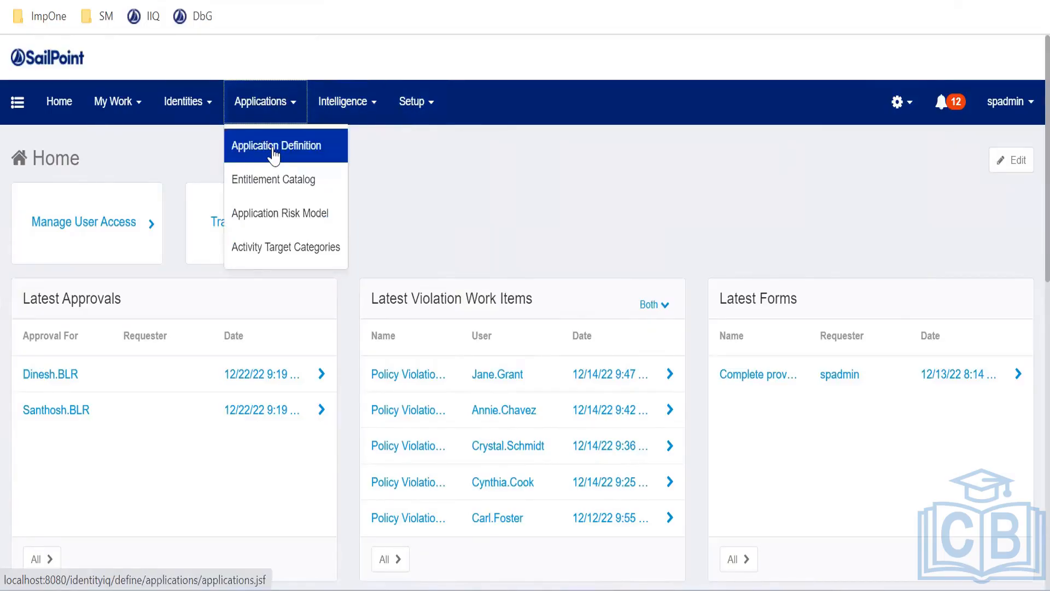
click(427, 115)
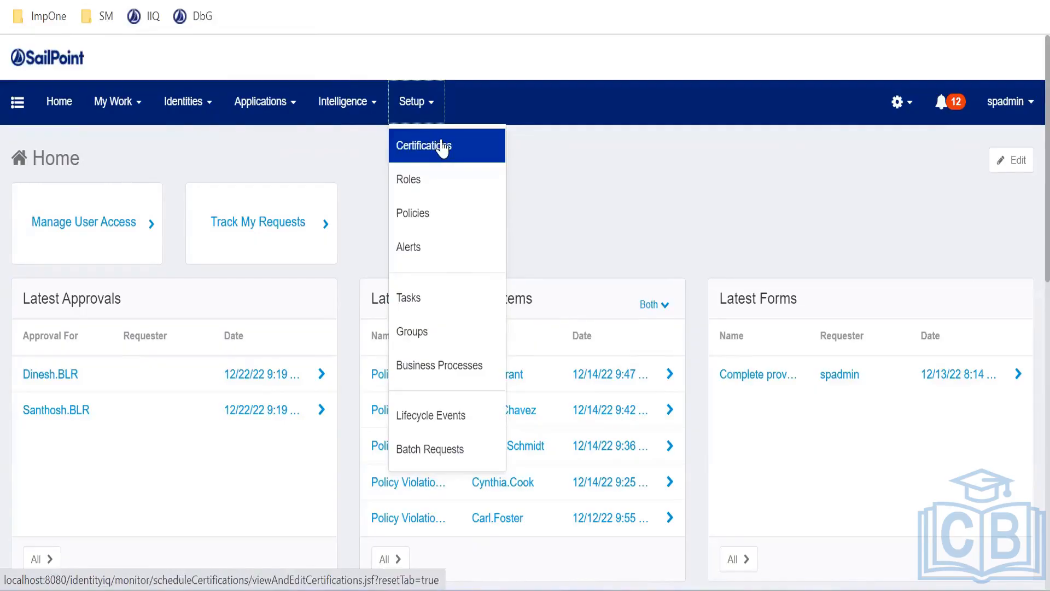
click(659, 154)
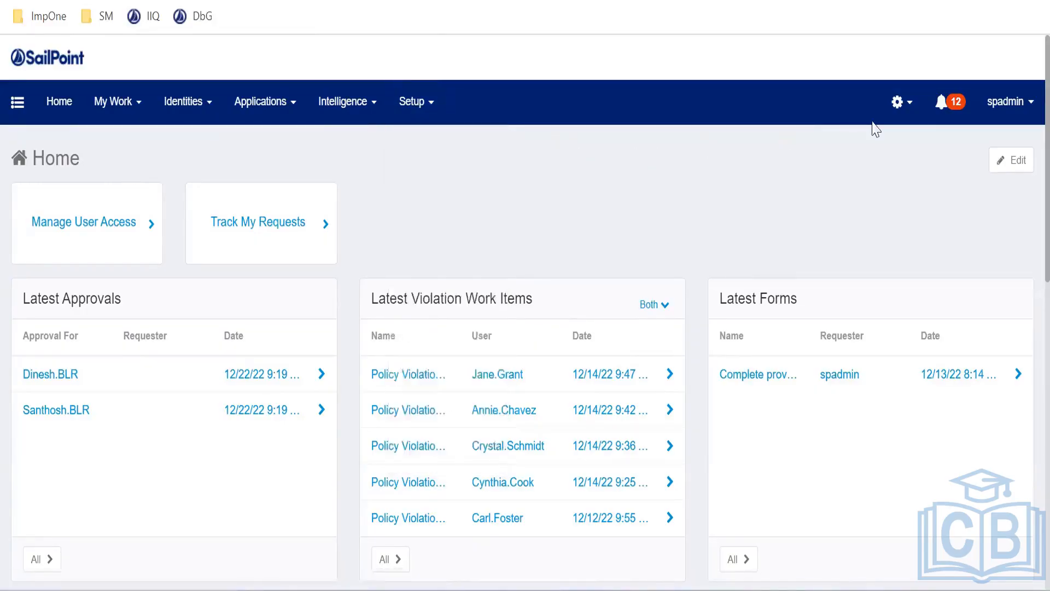
Log out of the admin account and sign in with the test user's username and password
click(1021, 109)
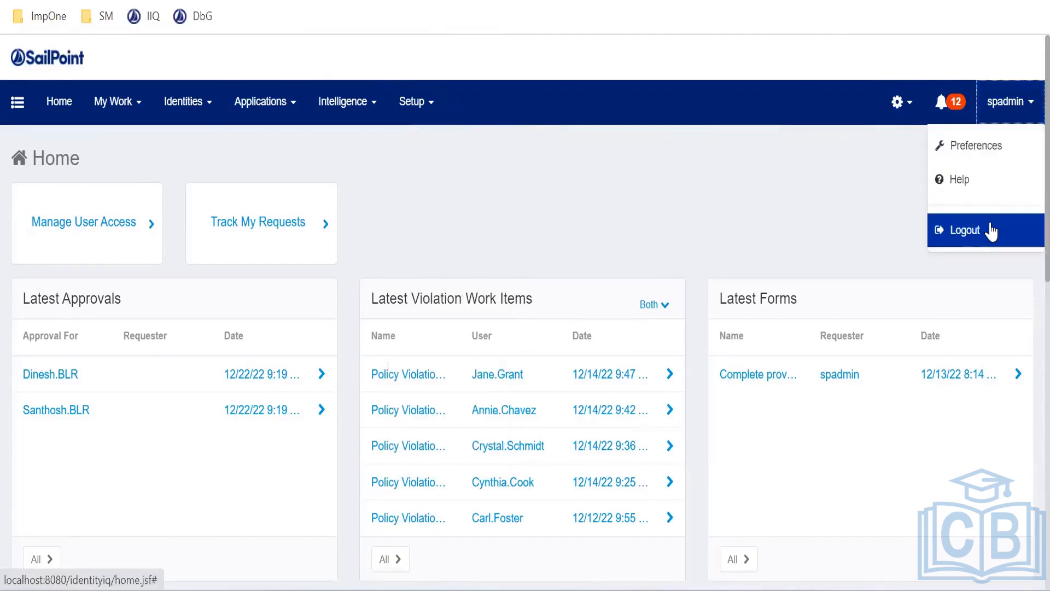
click(991, 232)
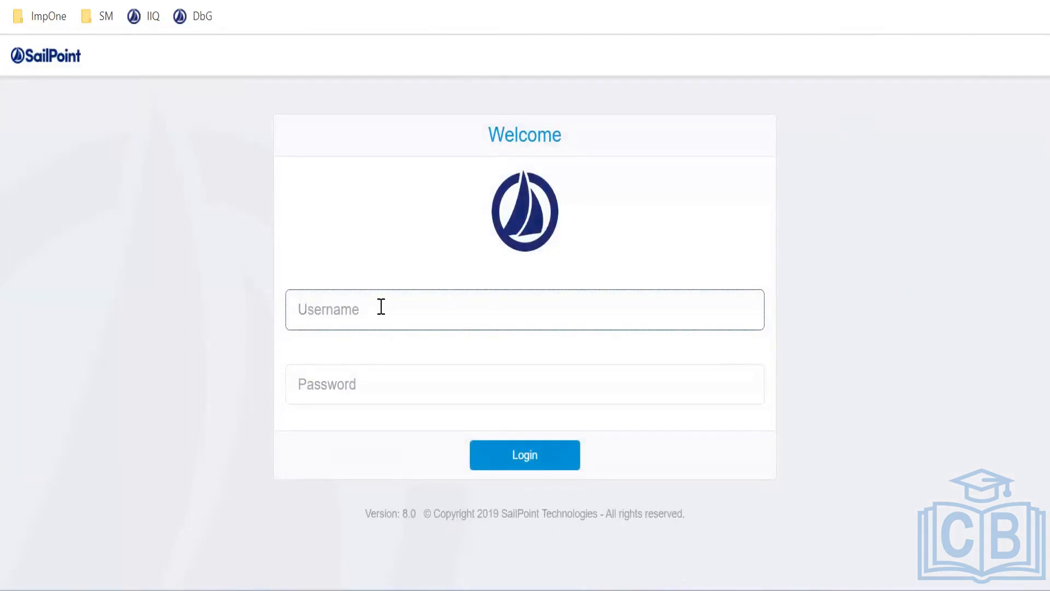
text(spadmin)
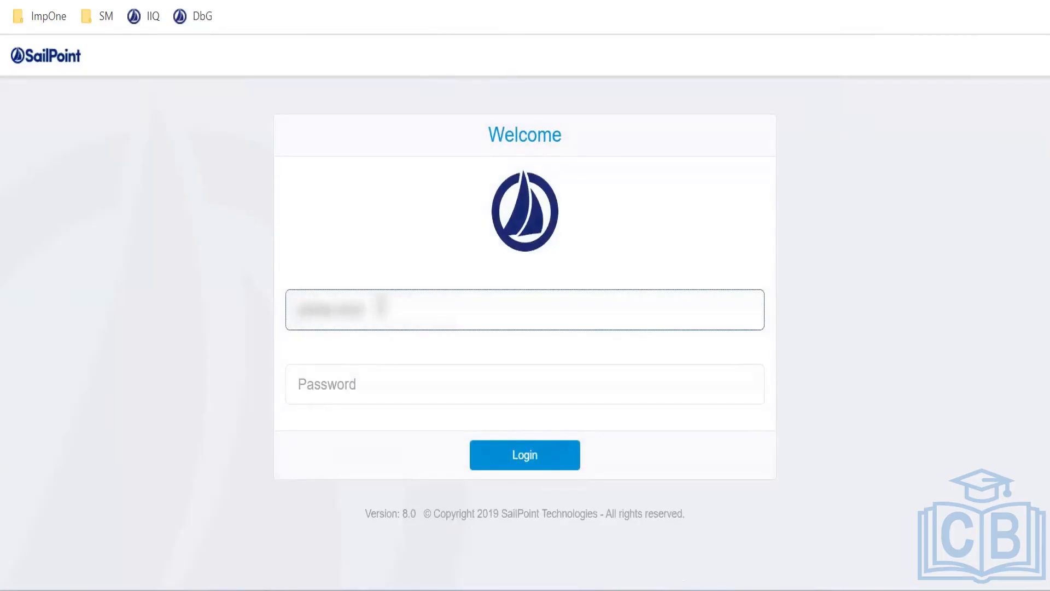
key(Tab)
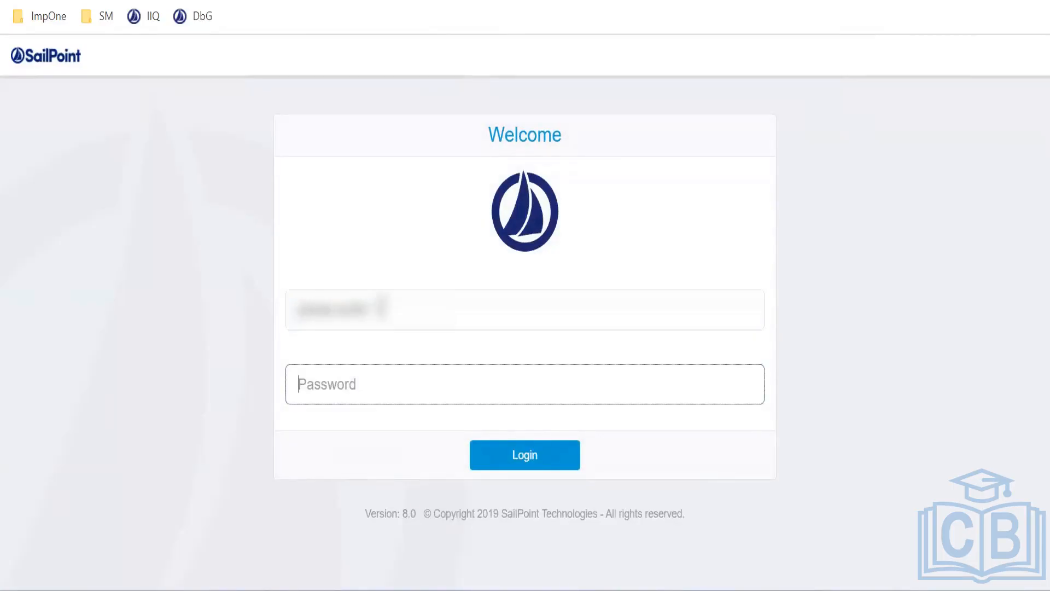
text(admin)
key(Return)
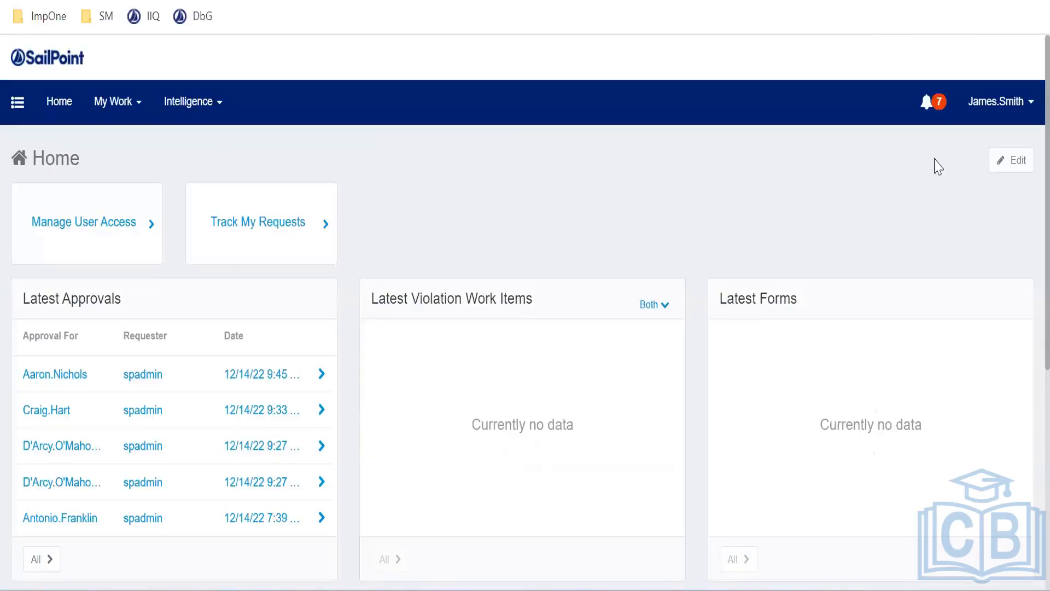
Check the test user's Intelligence and My Work menu items, then open their account menu
click(193, 117)
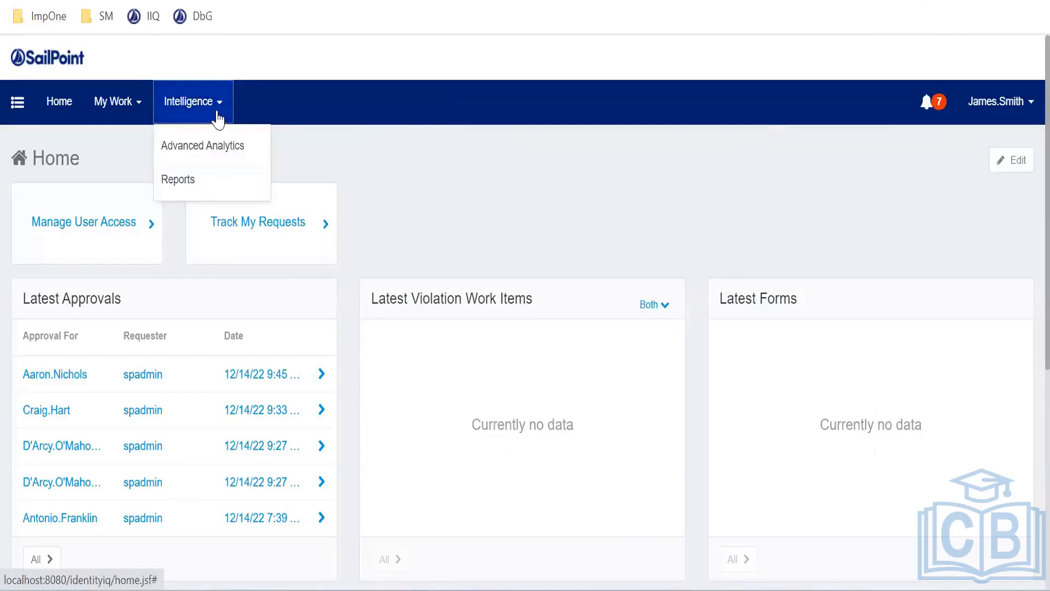
click(133, 105)
click(193, 106)
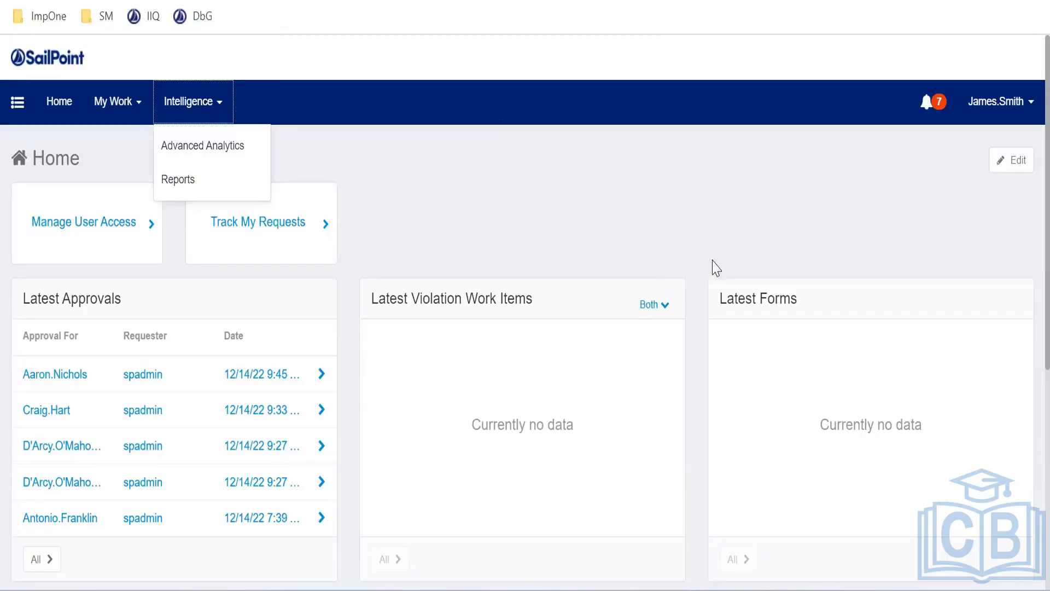
click(987, 104)
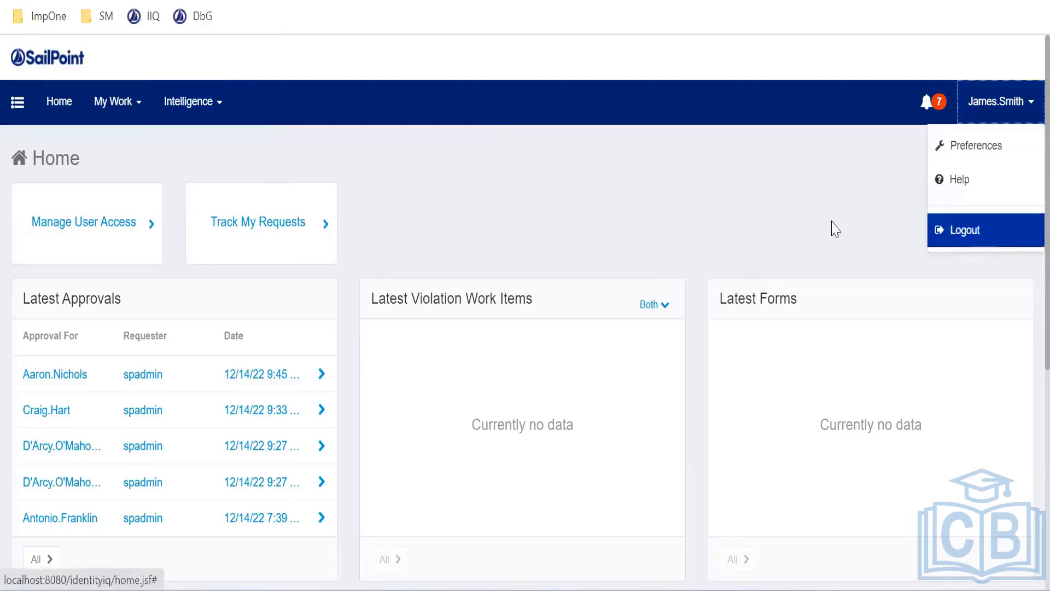
Sign the test user out of IdentityIQ
click(757, 208)
click(996, 111)
click(955, 234)
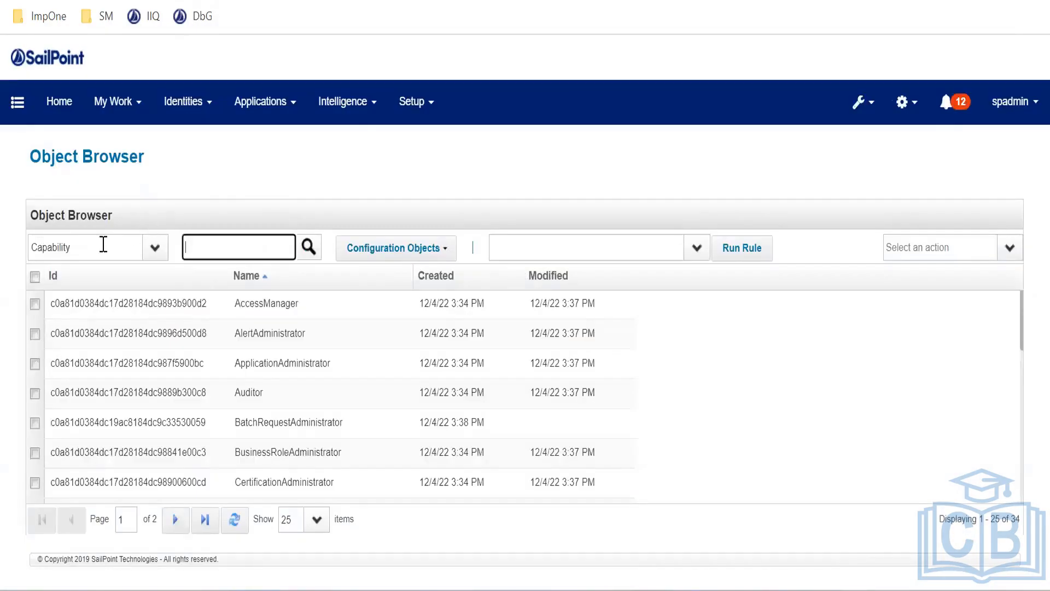
Browse the Capability objects through page 2, then reopen IdentityIQ in a new tab
click(101, 245)
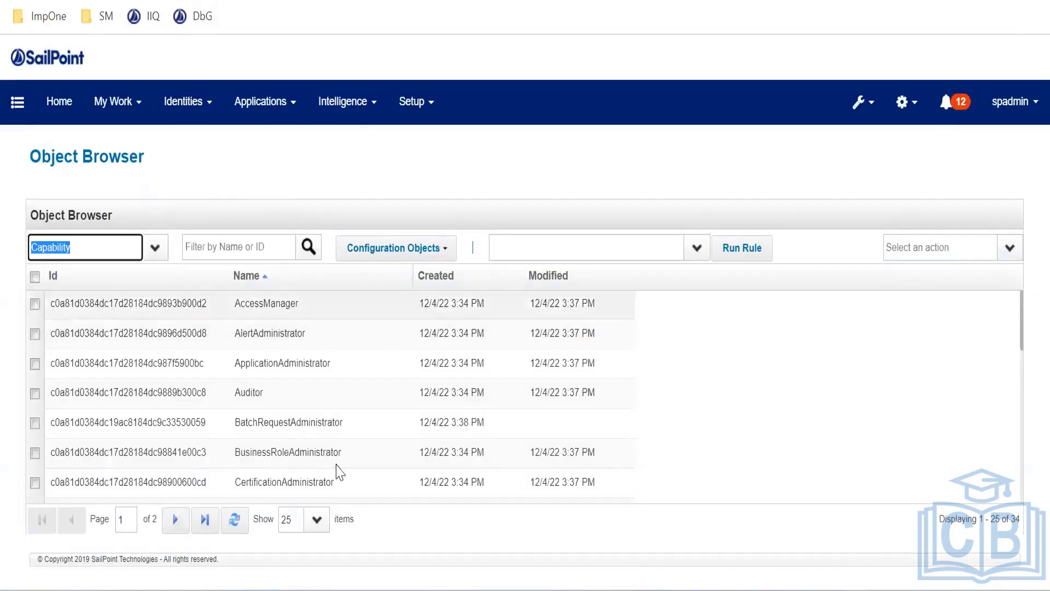
scroll(376, 356, down, 5)
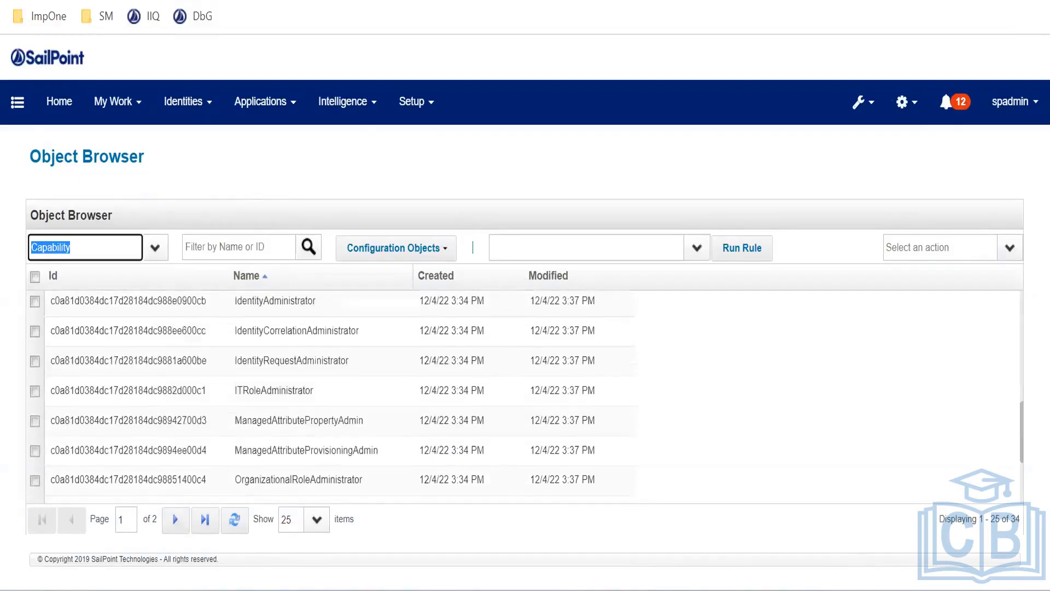
click(1015, 522)
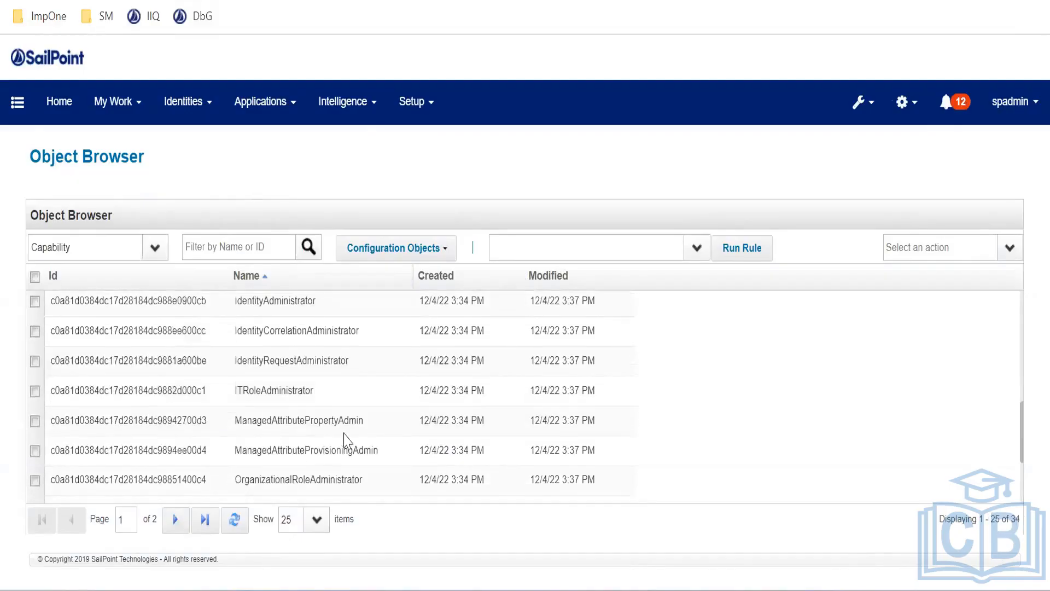
scroll(276, 375, up, 1)
scroll(277, 377, up, 5)
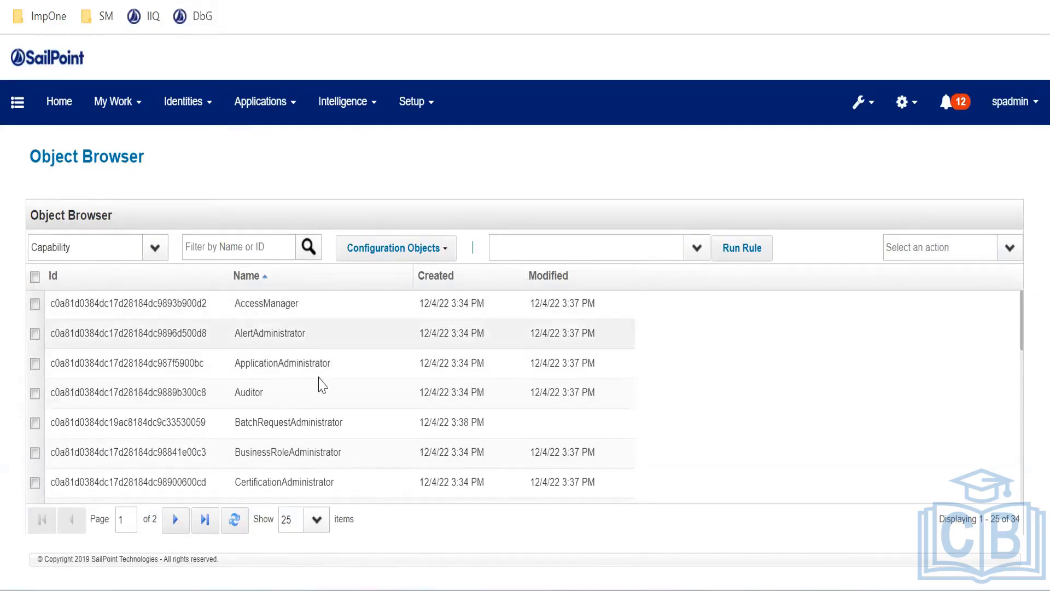
scroll(325, 398, down, 3)
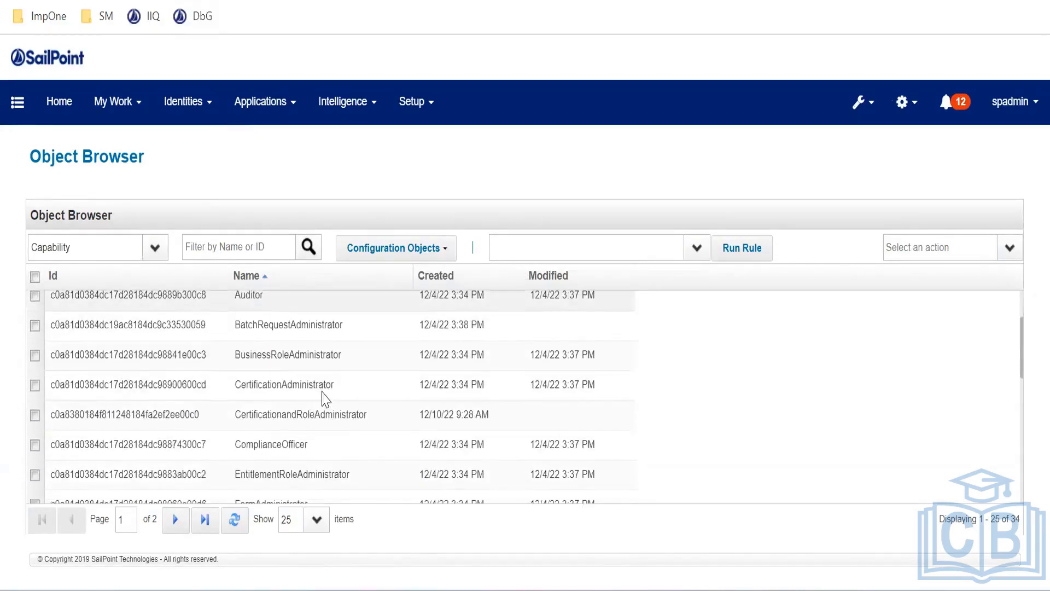
scroll(326, 404, down, 3)
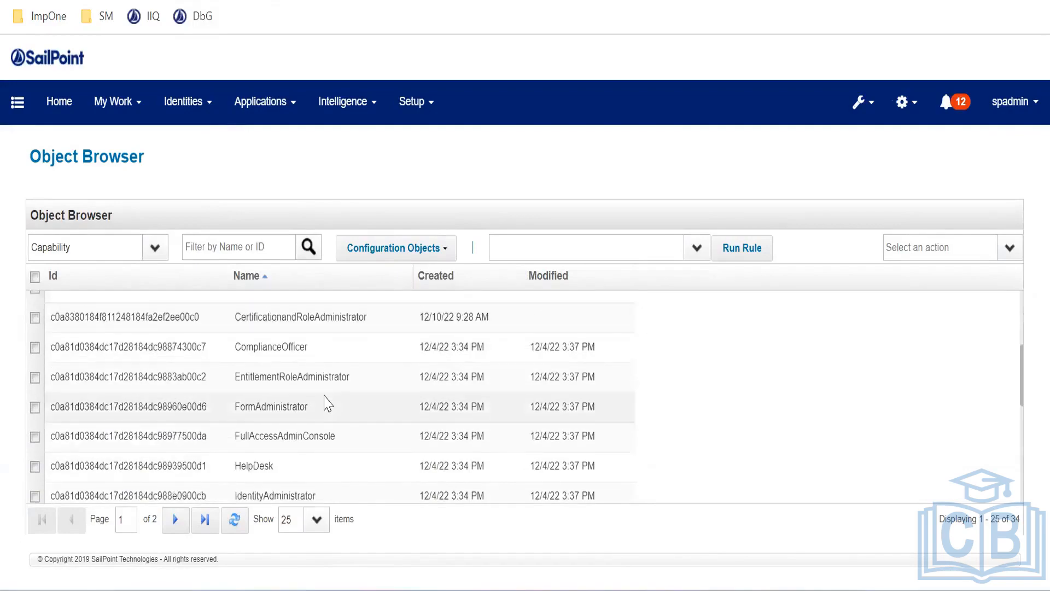
scroll(325, 403, down, 3)
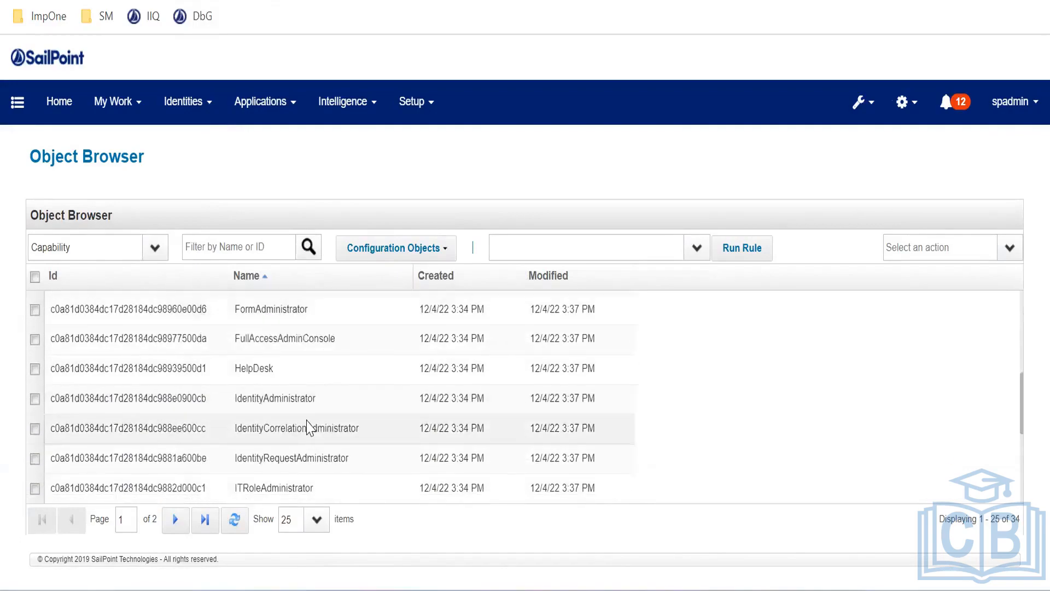
scroll(310, 428, down, 3)
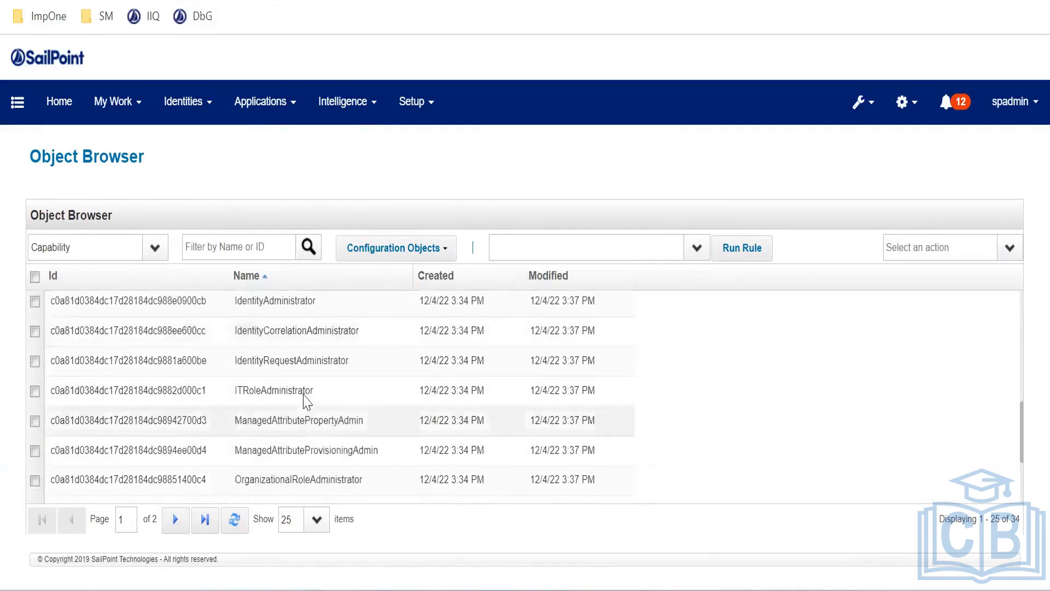
scroll(306, 403, down, 5)
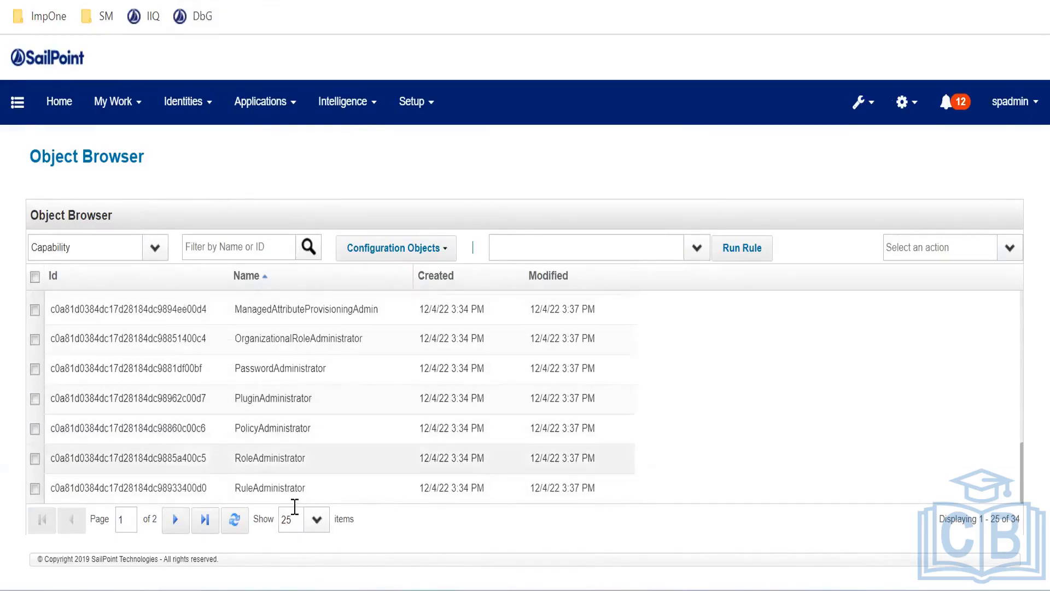
click(175, 519)
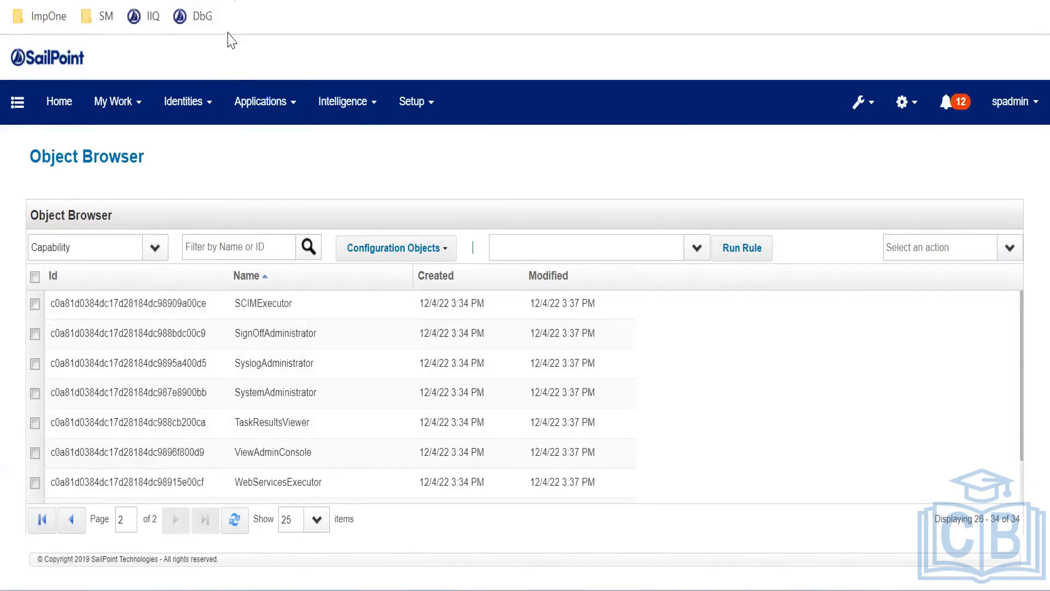
key(ctrl+t)
click(149, 11)
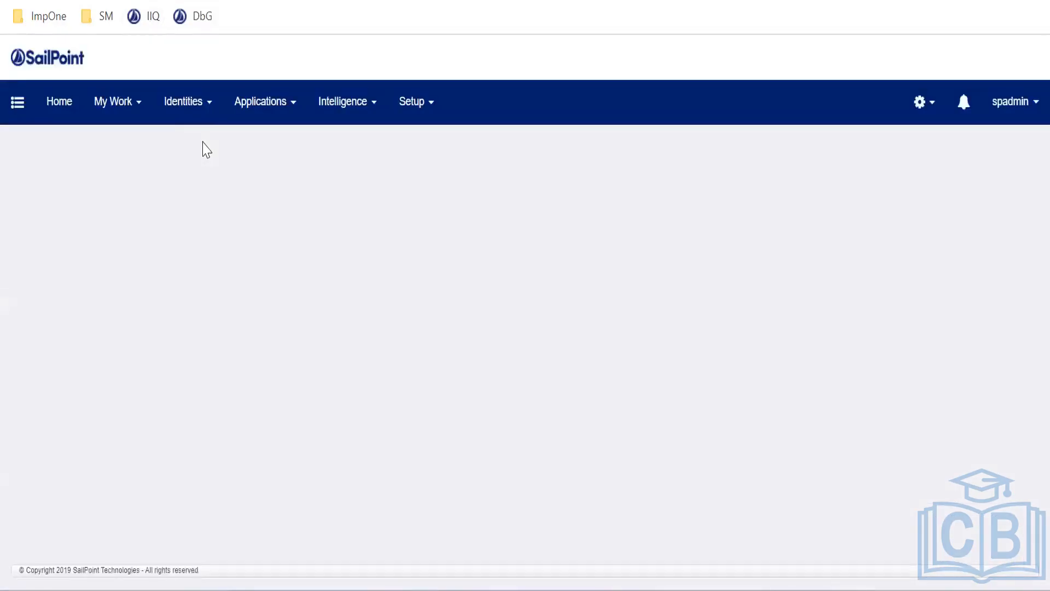
Filter the Identity Warehouse by the test user's name and open their identity record
mouse_move(190, 122)
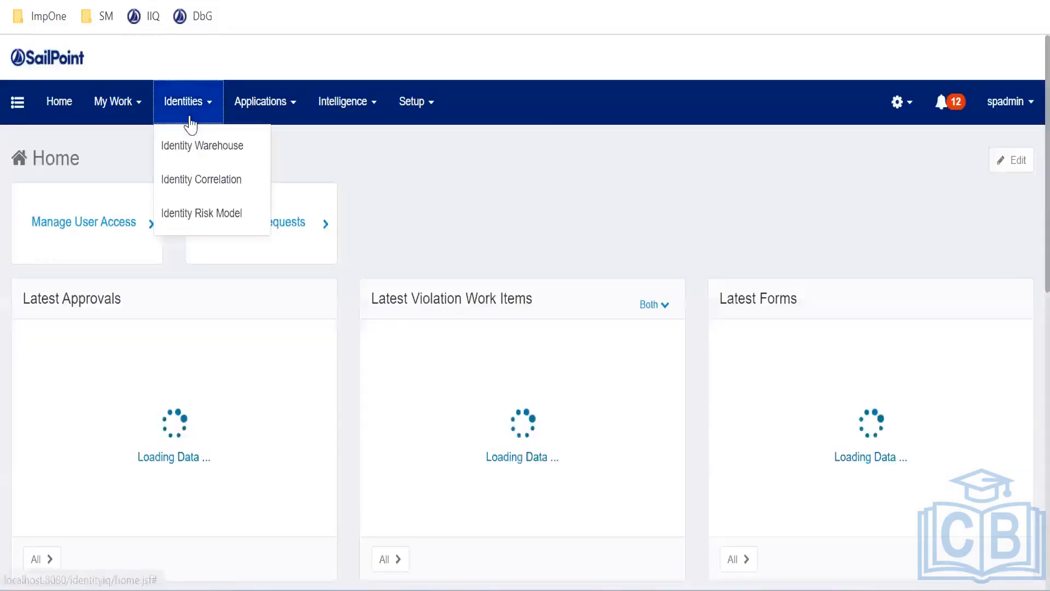
click(199, 148)
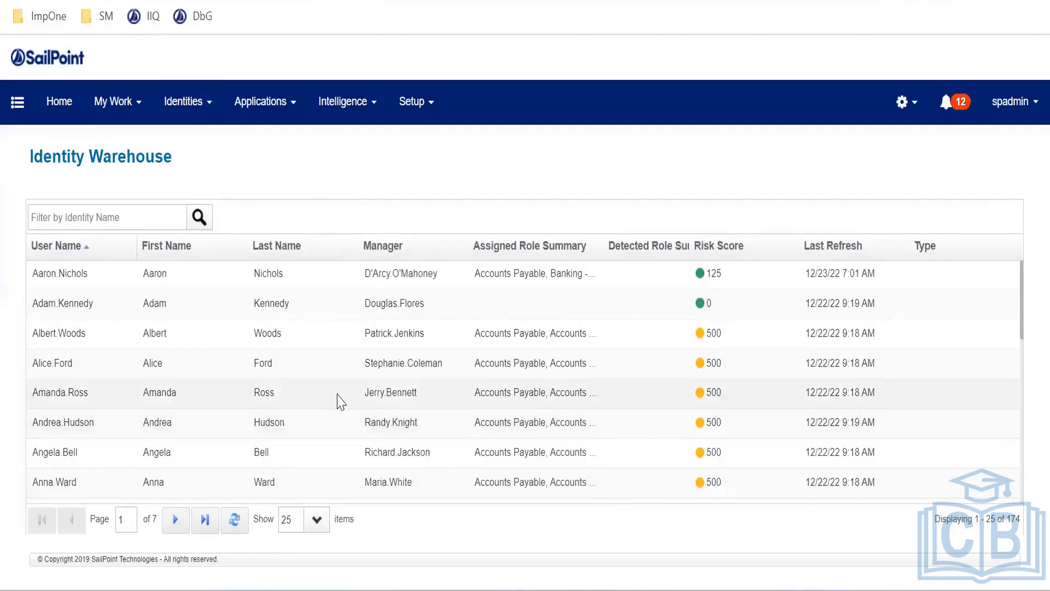
click(97, 218)
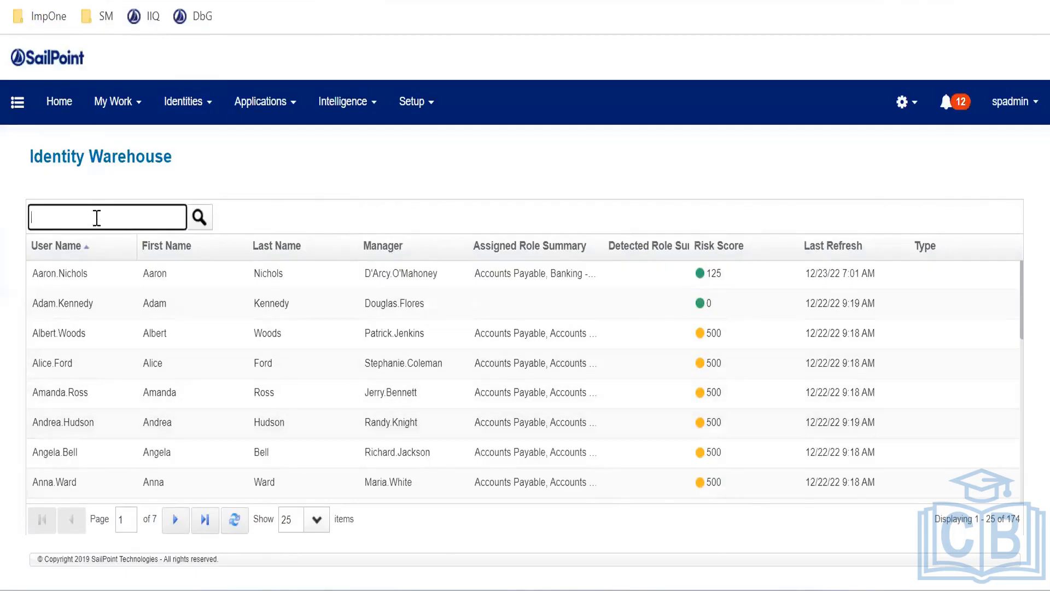
text(james)
key(Return)
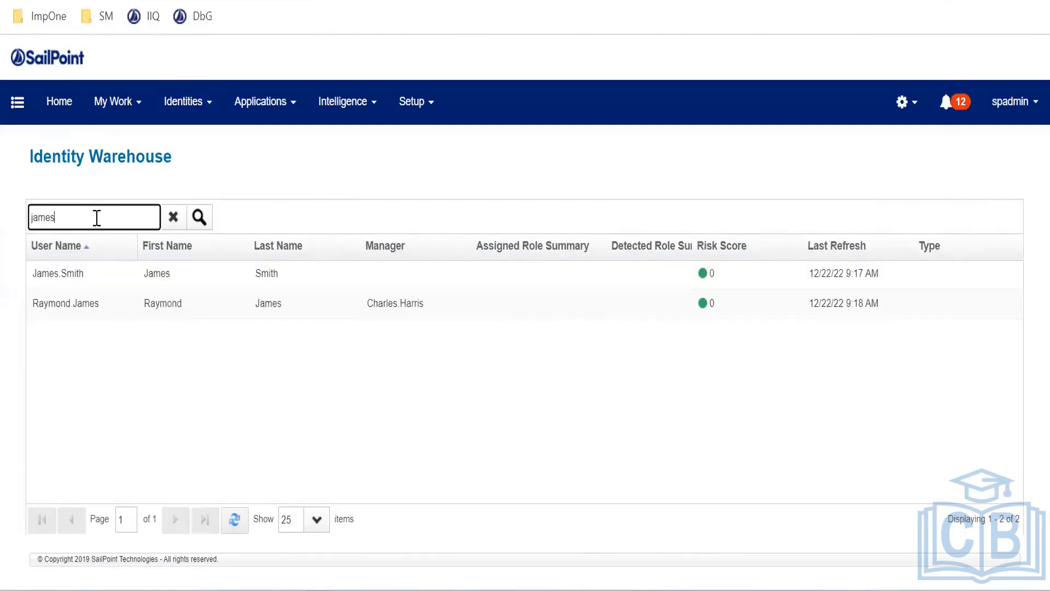
click(199, 276)
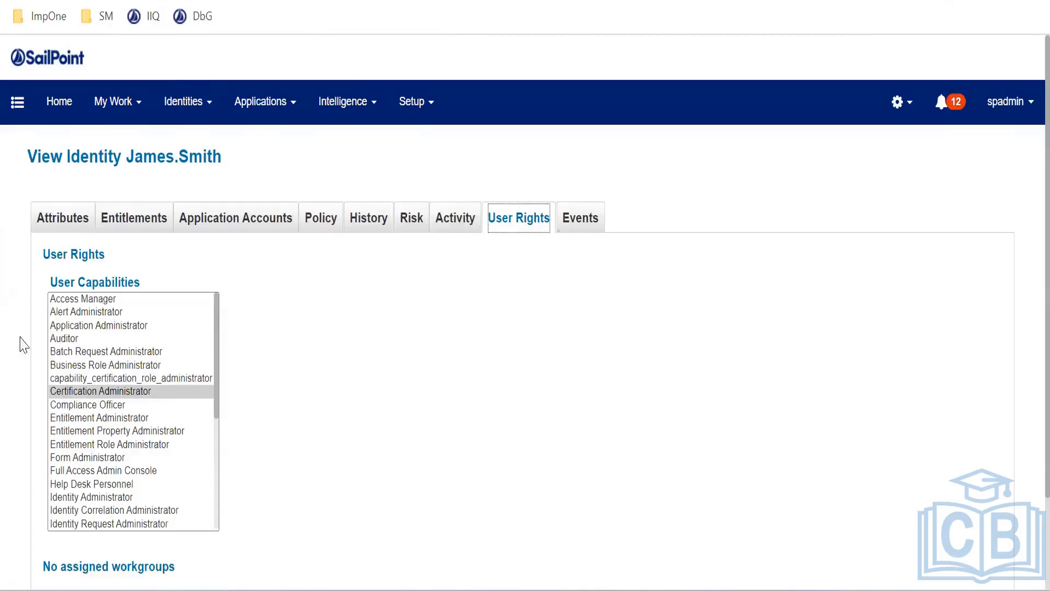
Try Role, Rule, System, Work Item Administrator and other entries in the User Capabilities list
drag(58, 282, 167, 283)
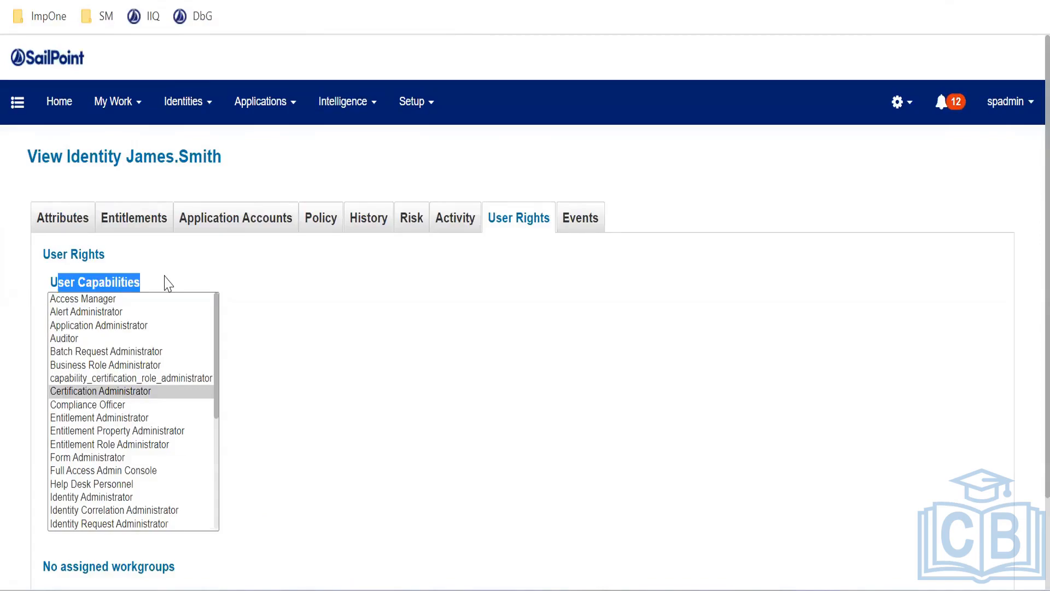
click(163, 282)
drag(219, 394, 216, 440)
click(143, 417)
scroll(143, 408, down, 5)
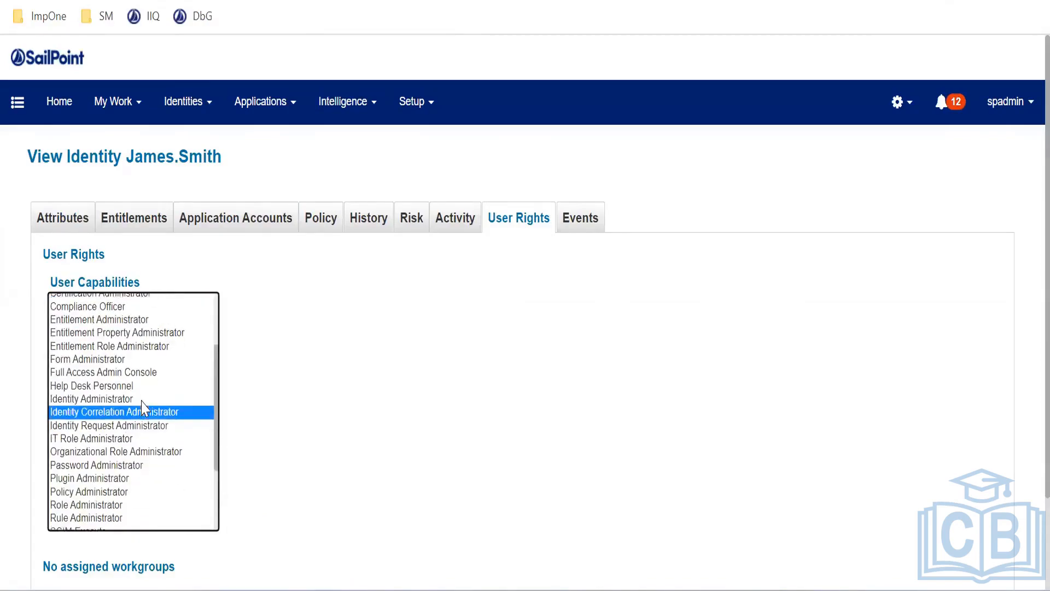
click(120, 428)
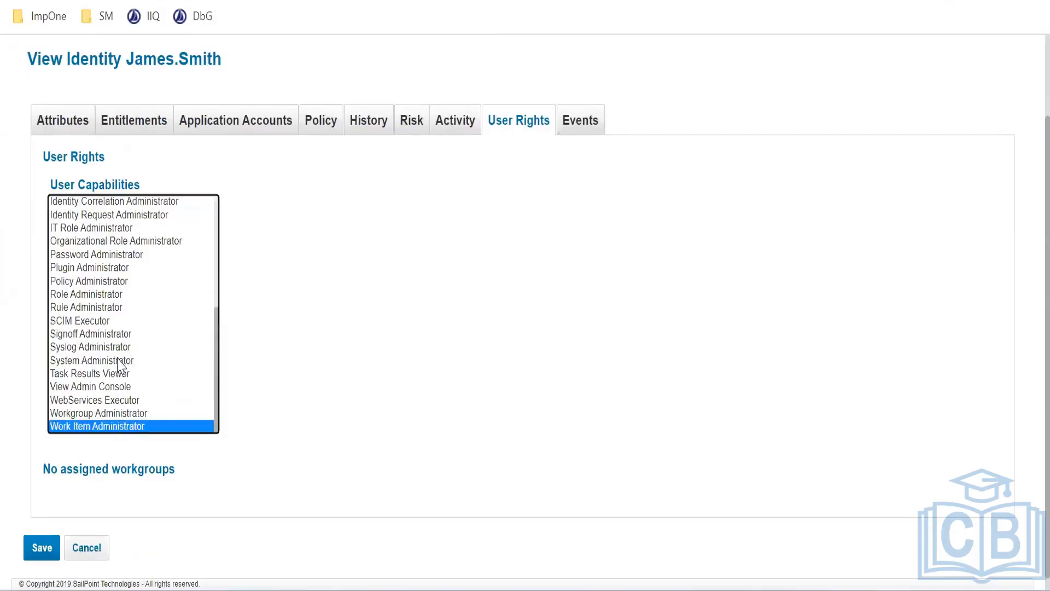
click(119, 361)
click(112, 401)
click(115, 306)
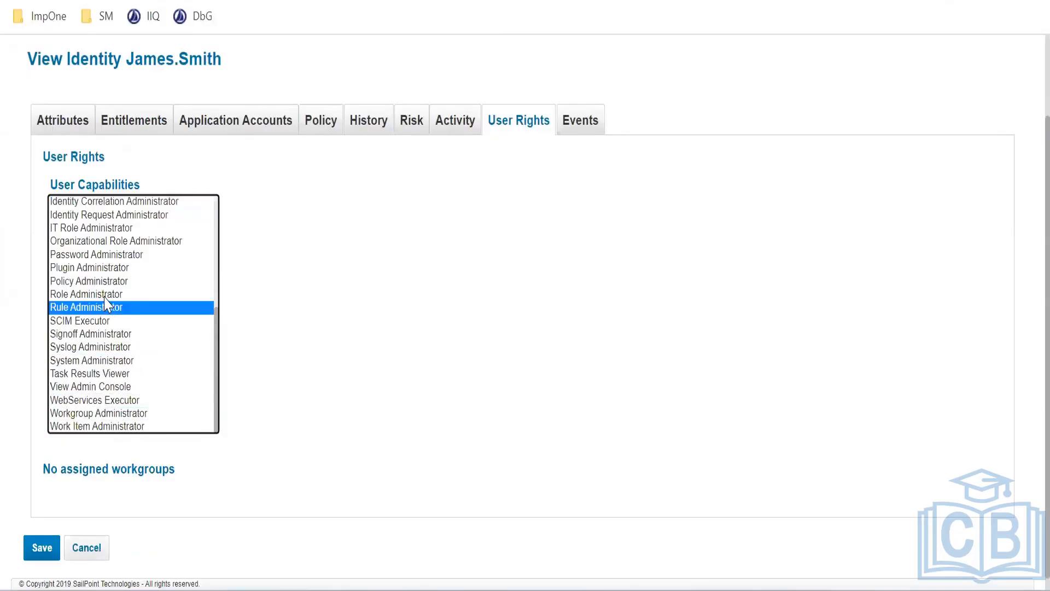
click(105, 296)
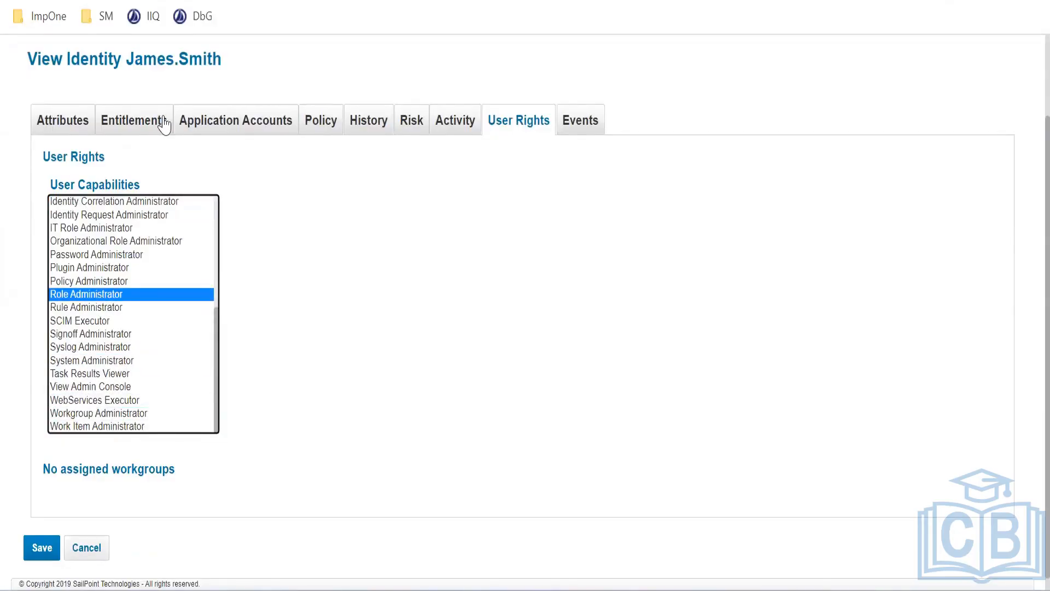
drag(131, 59, 215, 59)
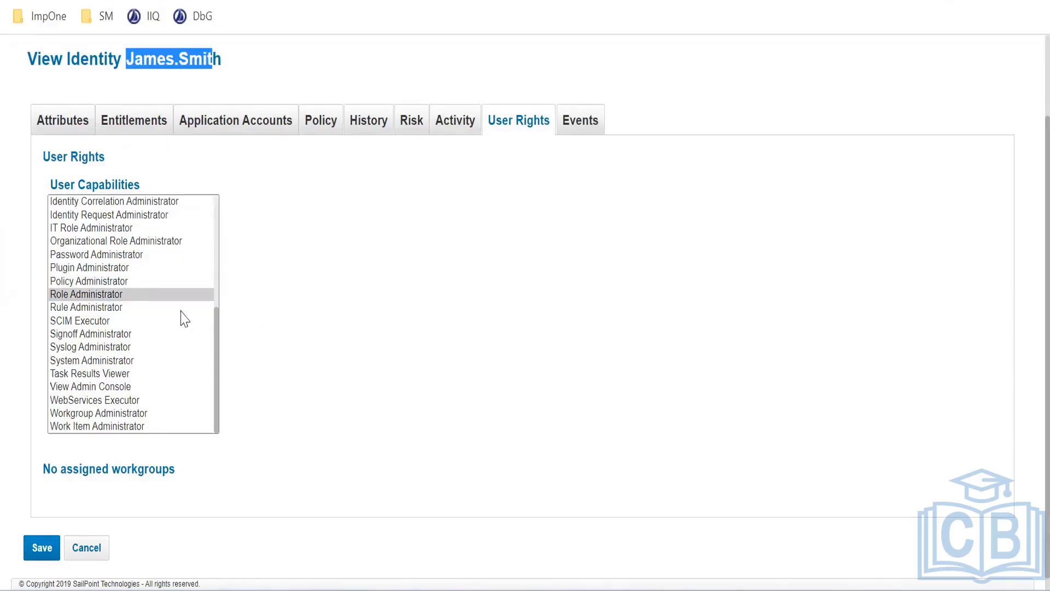
click(77, 298)
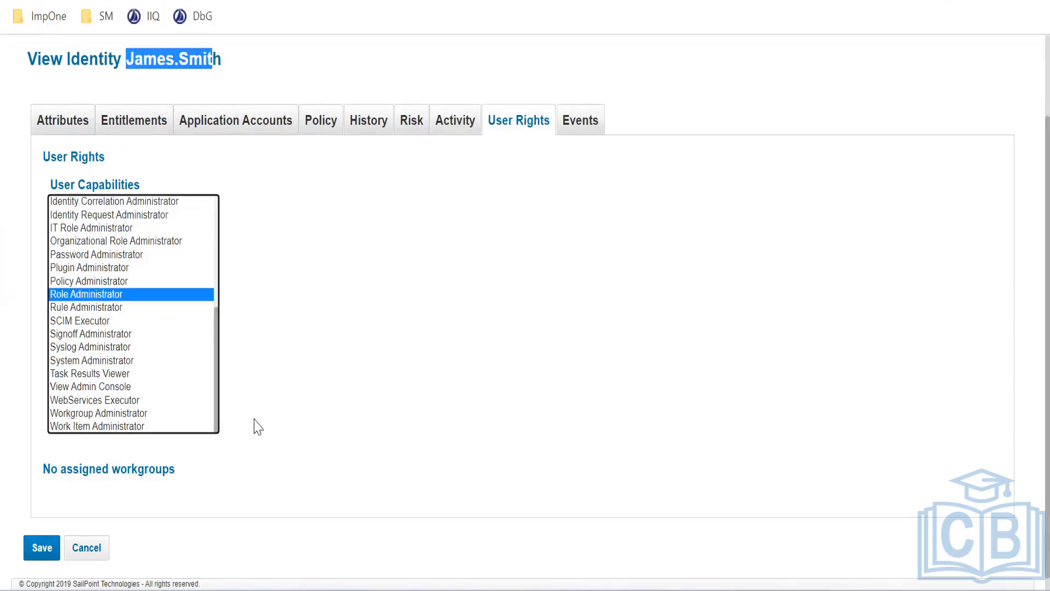
Select Auditor as the user's capability and save the identity
scroll(157, 356, up, 5)
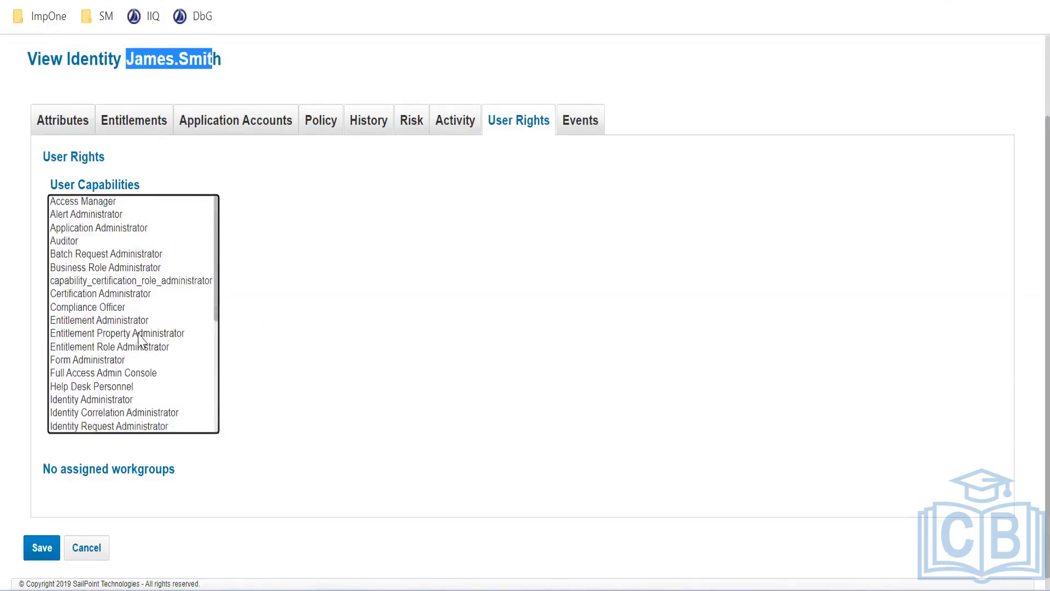
scroll(107, 305, up, 2)
click(116, 312)
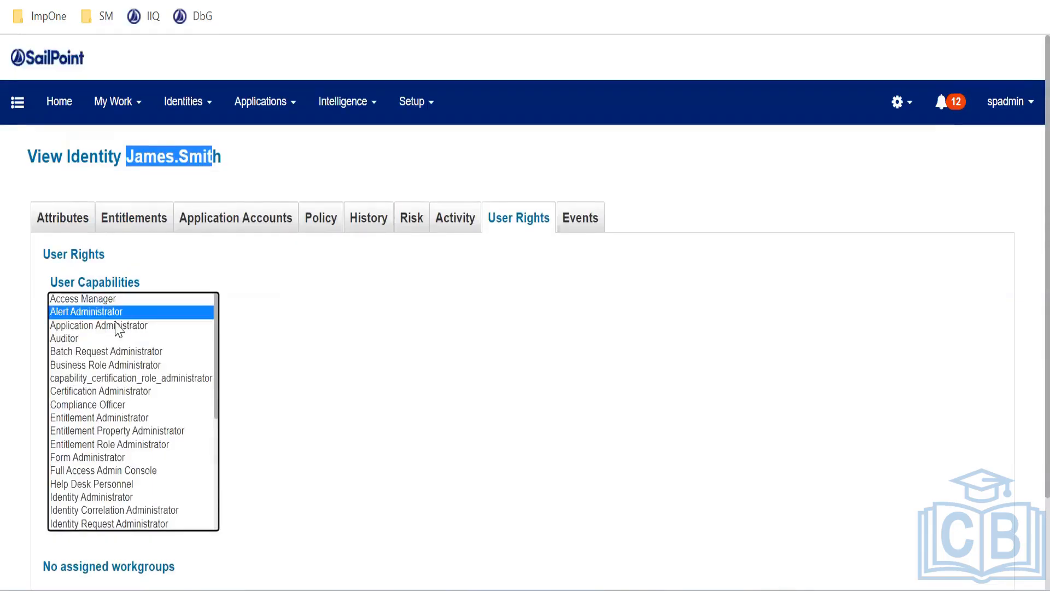
click(113, 326)
click(106, 312)
click(104, 353)
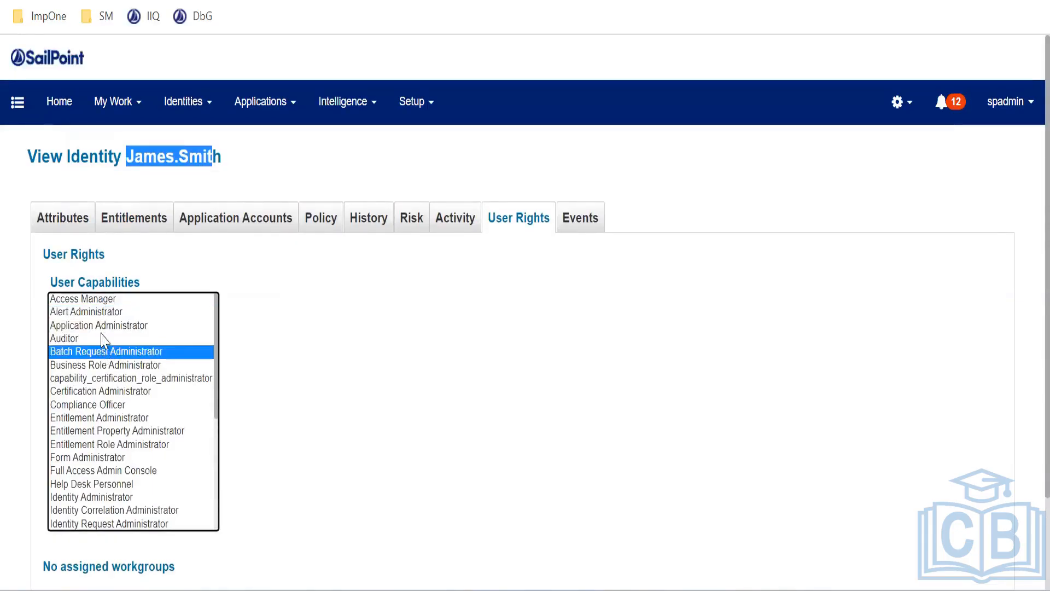
click(104, 338)
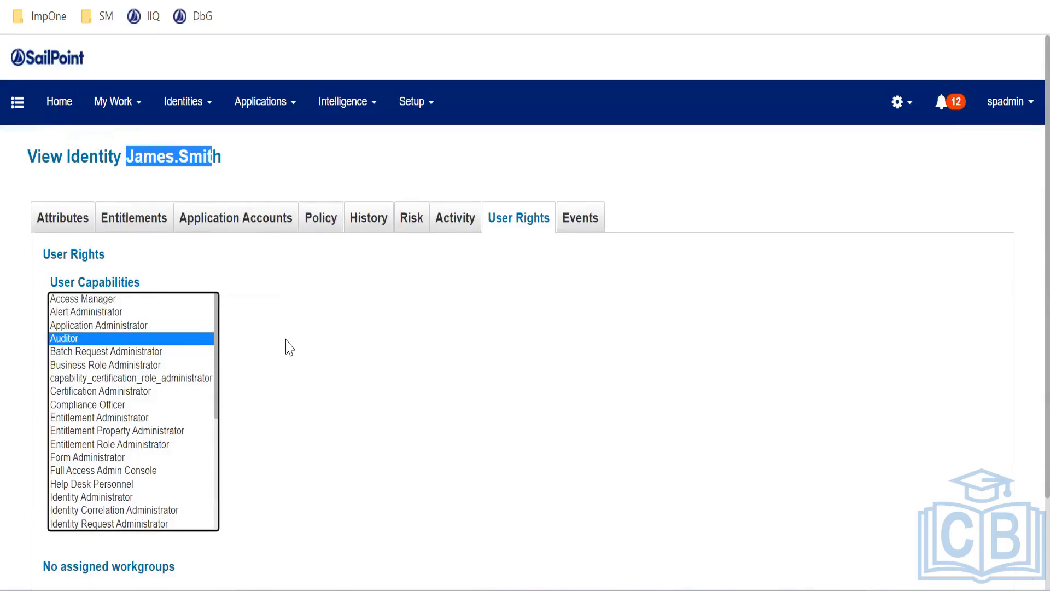
scroll(279, 335, down, 2)
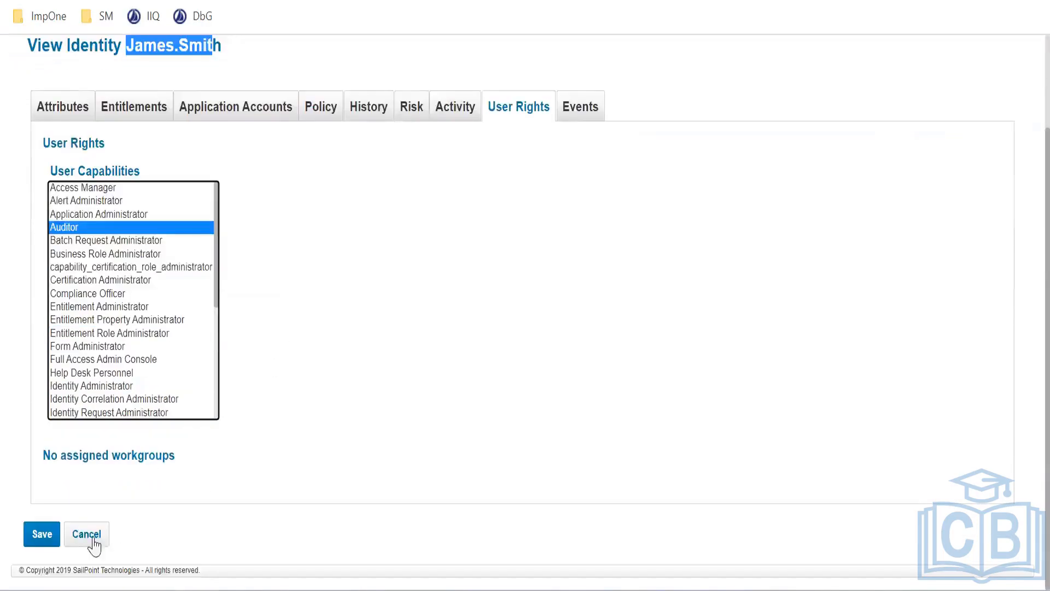
click(43, 538)
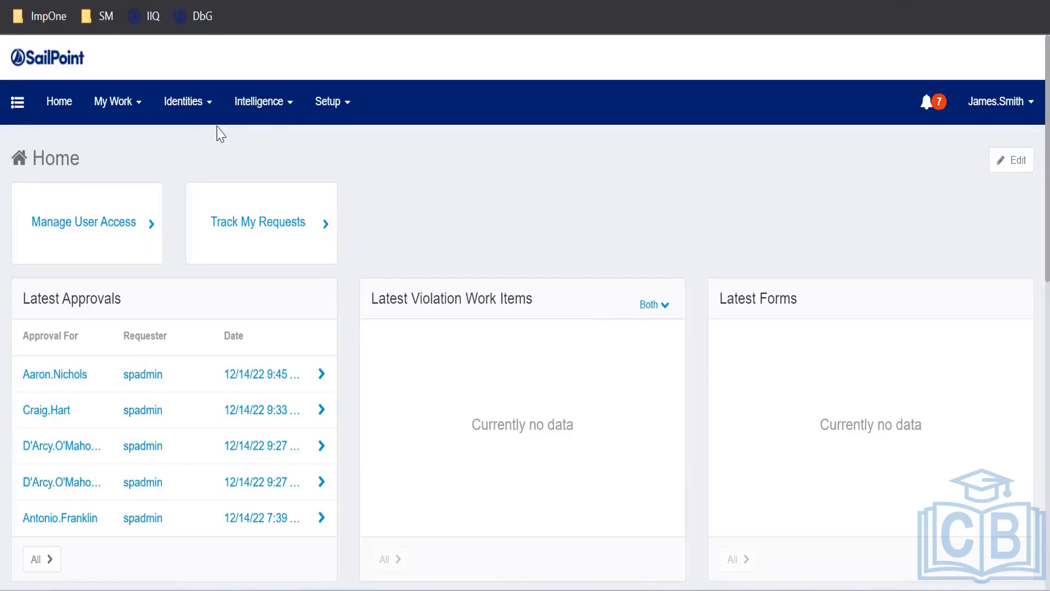
As the updated user, check the Identities and Intelligence menus and open Identity Risk Scores
click(205, 112)
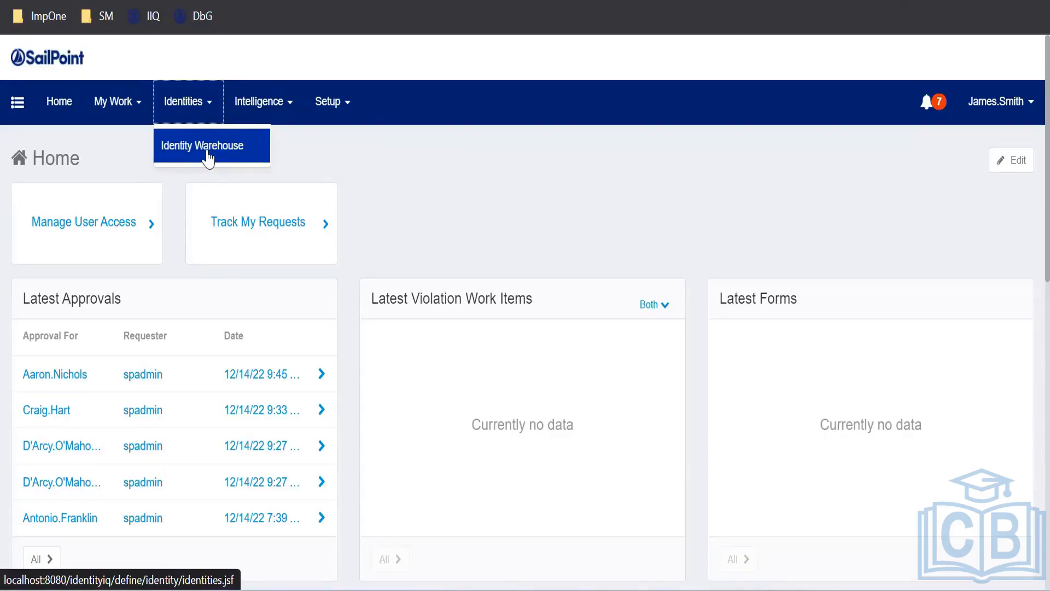
click(257, 113)
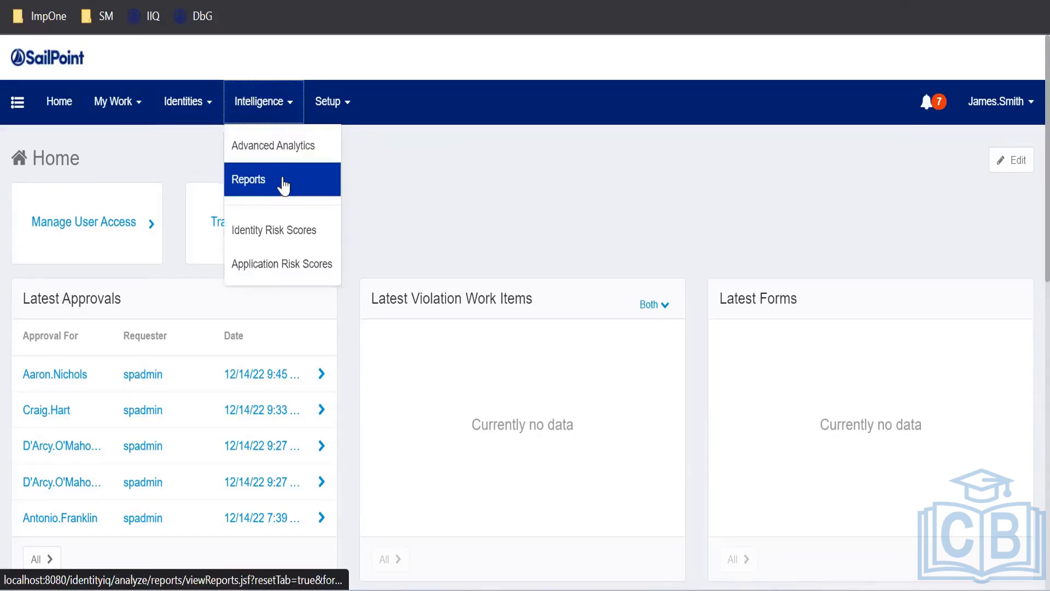
click(296, 239)
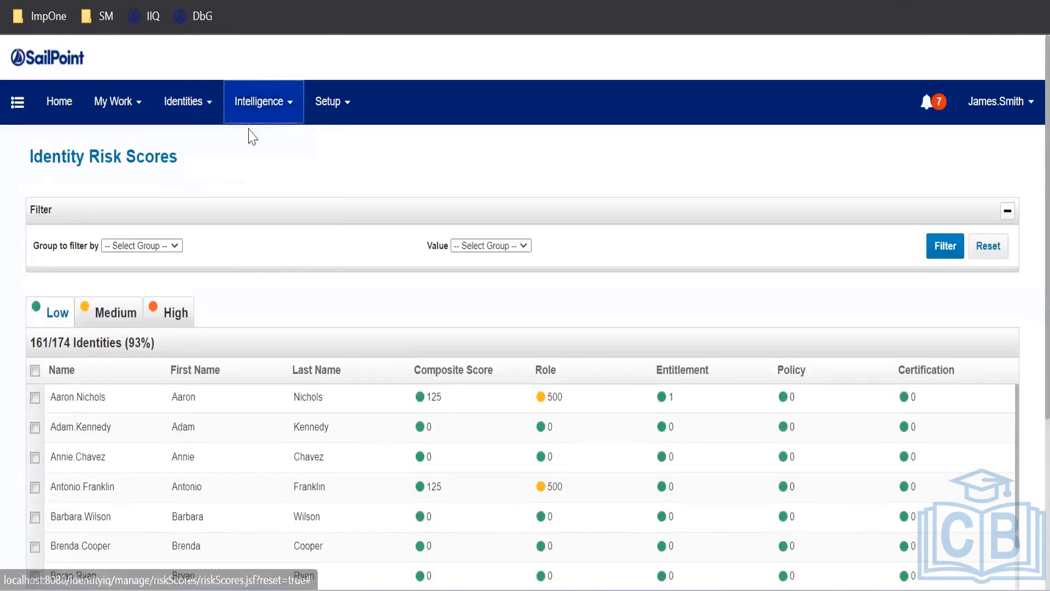
Open the Reports page and view its full report list, scheduled reports and report results
mouse_move(252, 137)
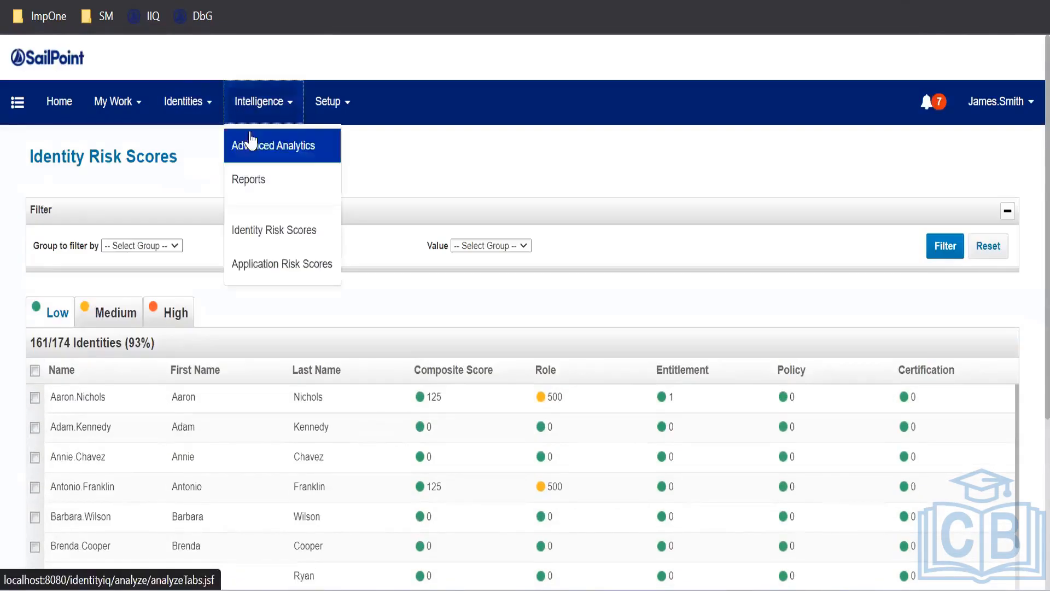
click(261, 179)
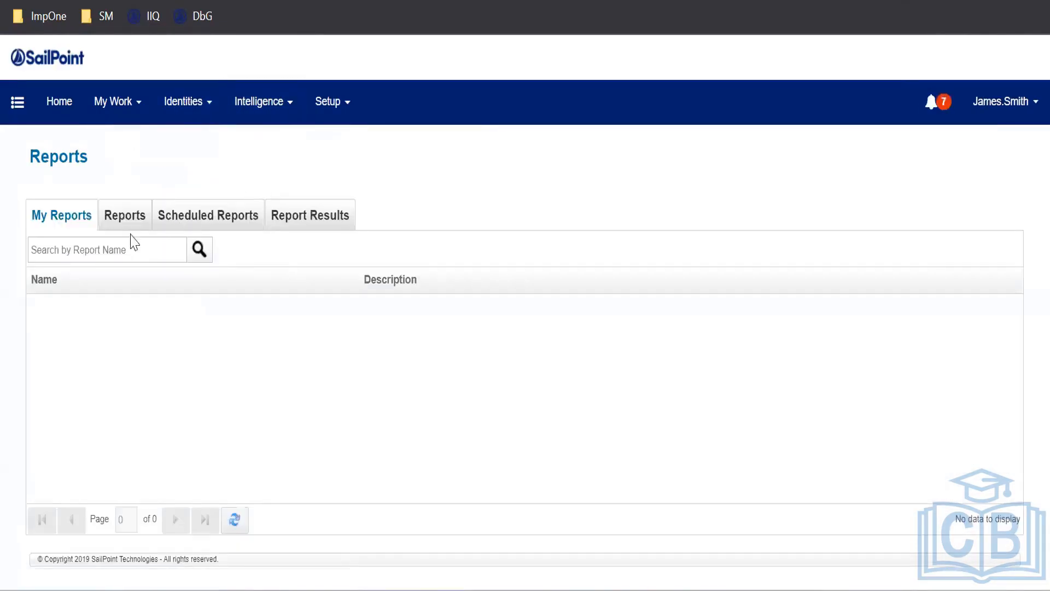
click(125, 219)
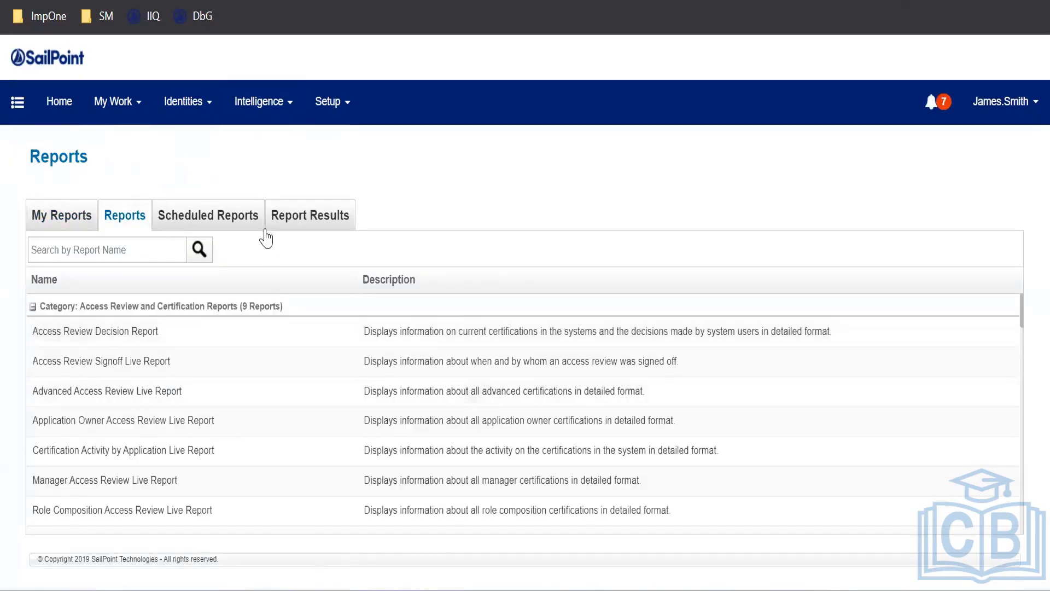
click(253, 219)
click(311, 213)
mouse_move(327, 115)
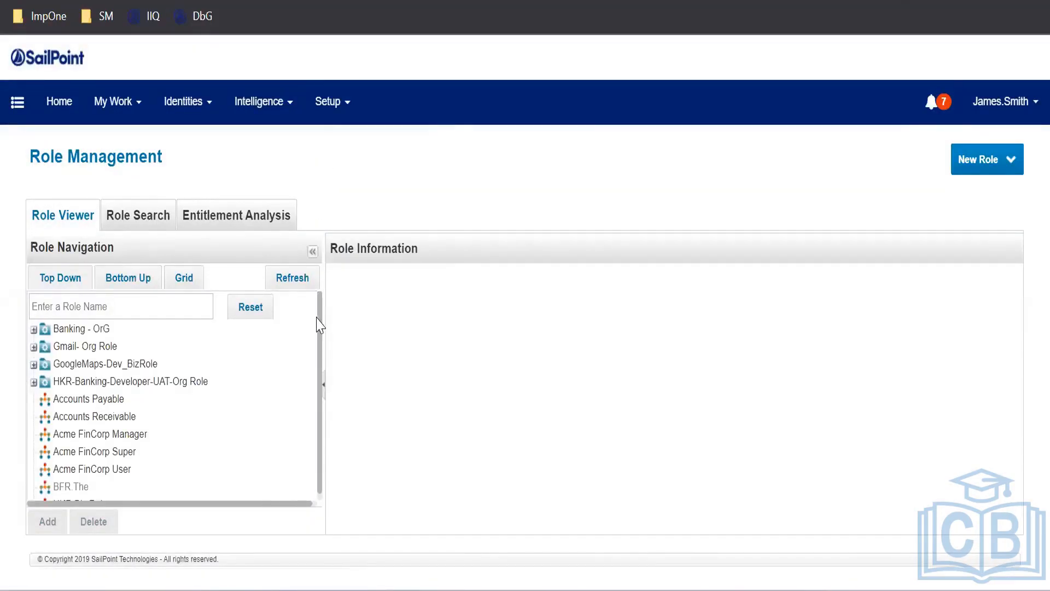
scroll(321, 349, down, 1)
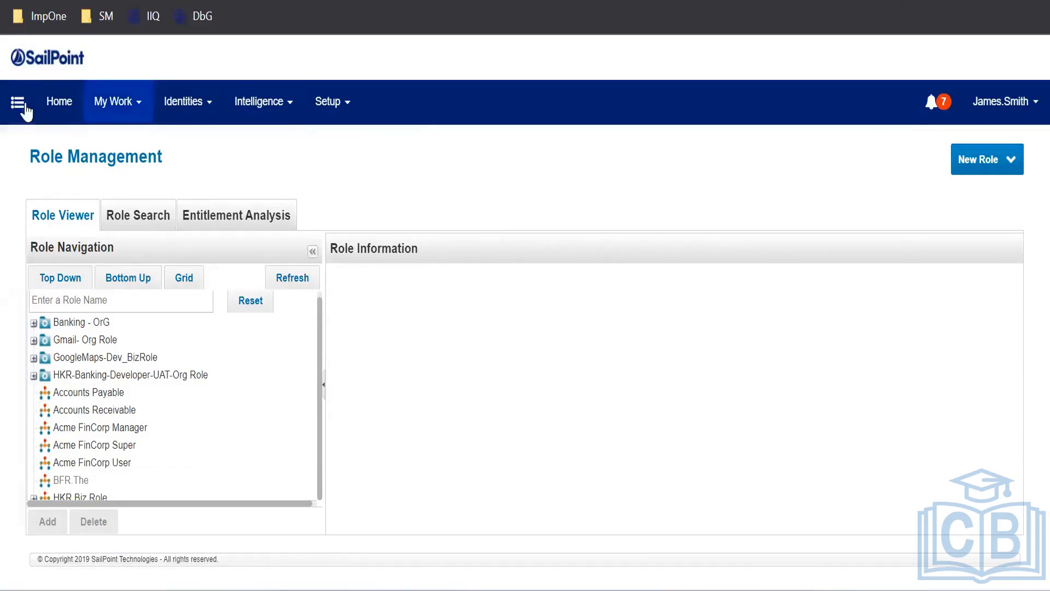
Review the My Work and Identities menus, then log the test user out
click(131, 113)
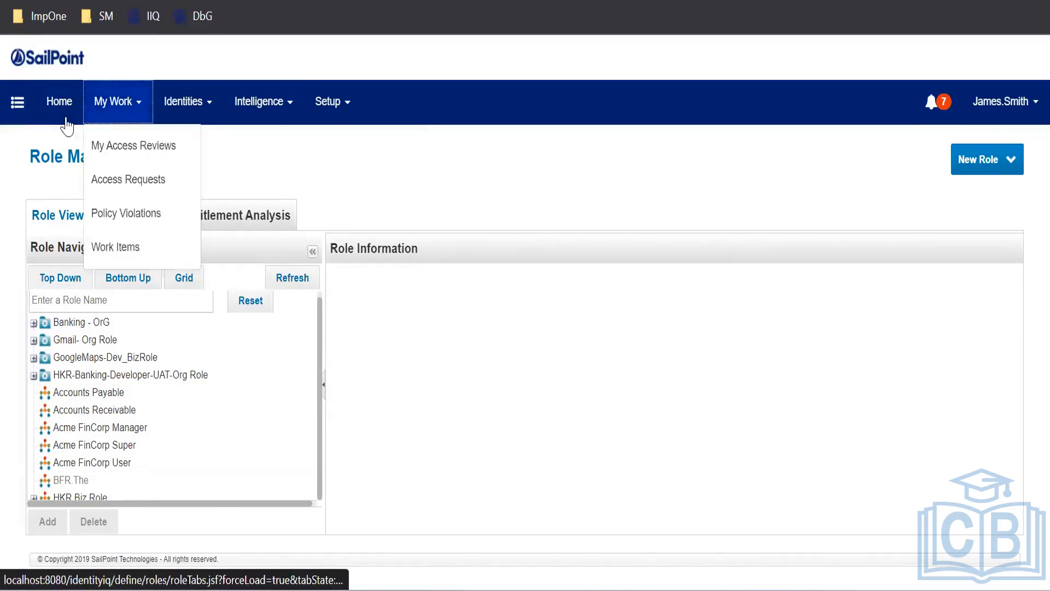
click(186, 112)
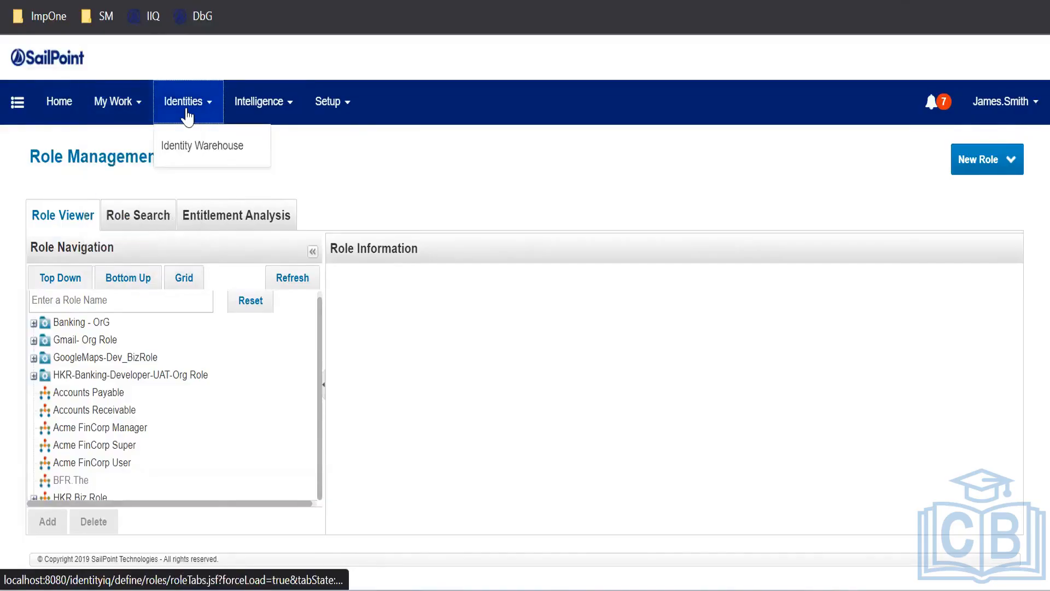
click(1001, 109)
click(963, 228)
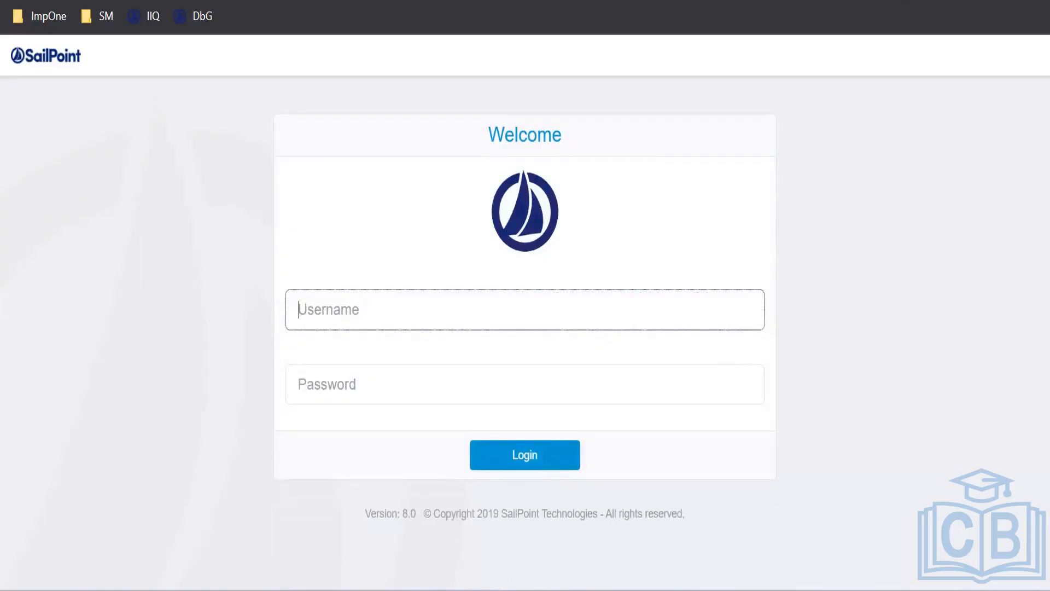
In the admin window, filter the Identity Warehouse by the test user's name
mouse_move(490, 590)
mouse_move(438, 585)
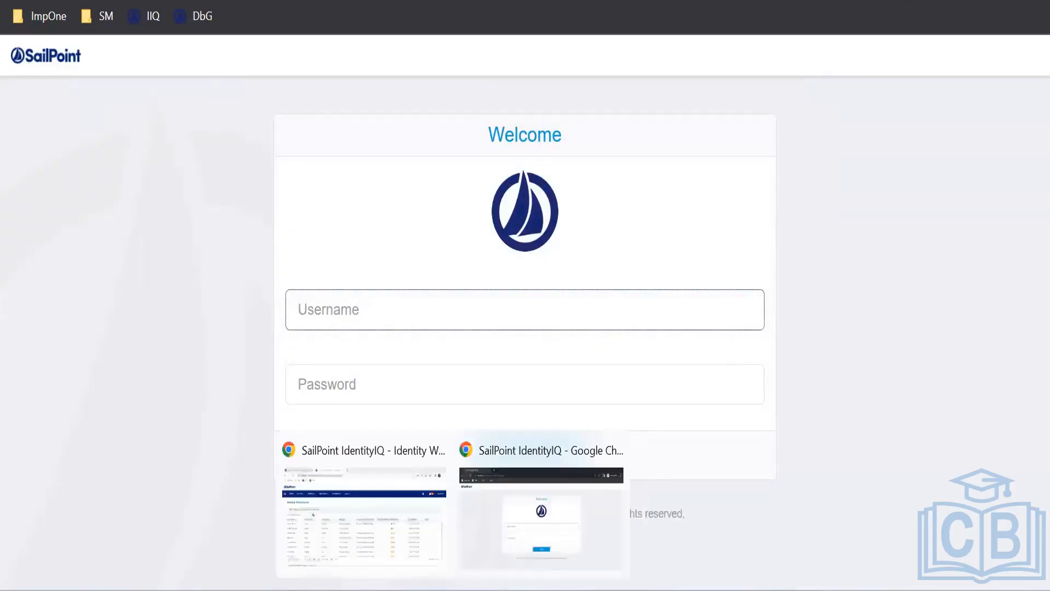
click(426, 558)
click(136, 236)
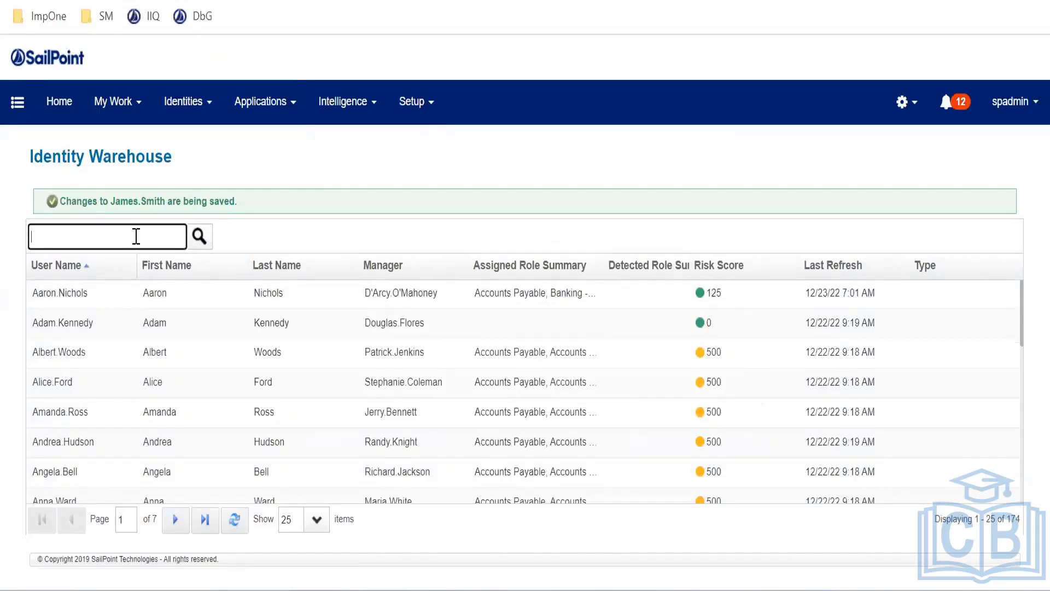
text(james)
key(Return)
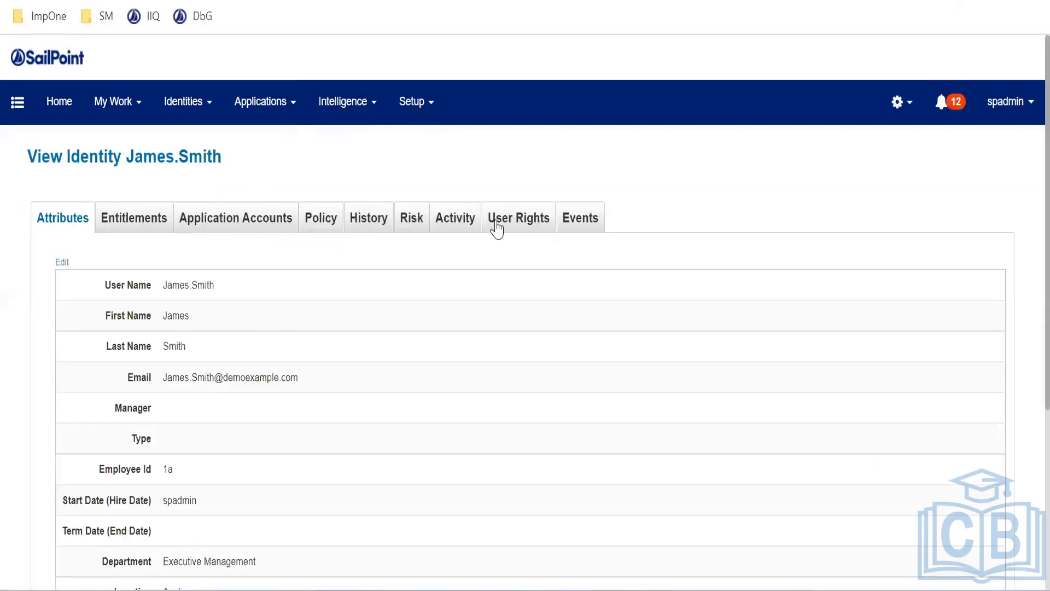
Change the user's capability to Entitlement Administrator and save
click(497, 221)
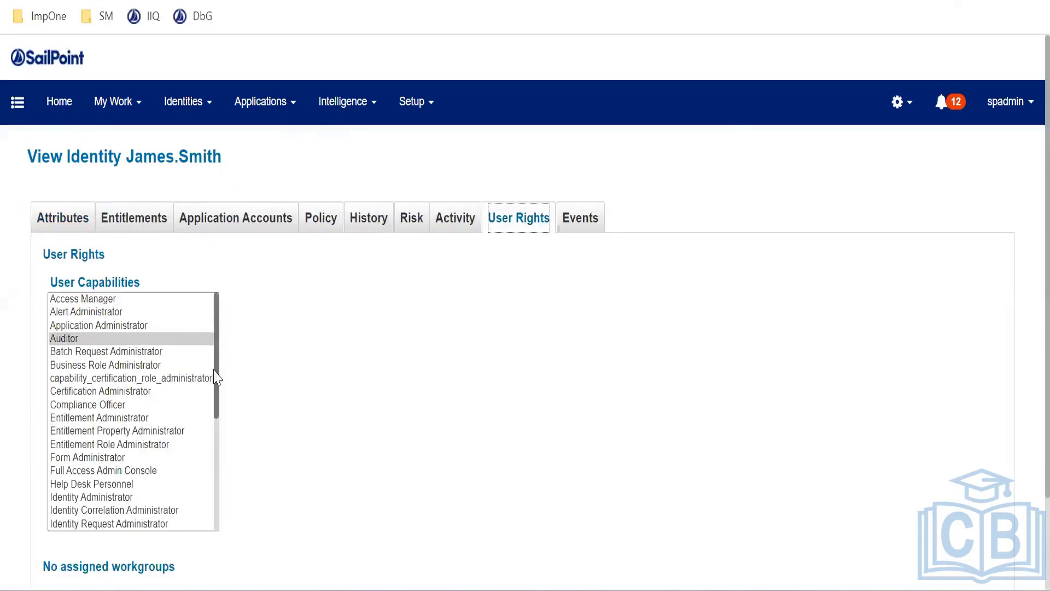
drag(214, 376, 211, 479)
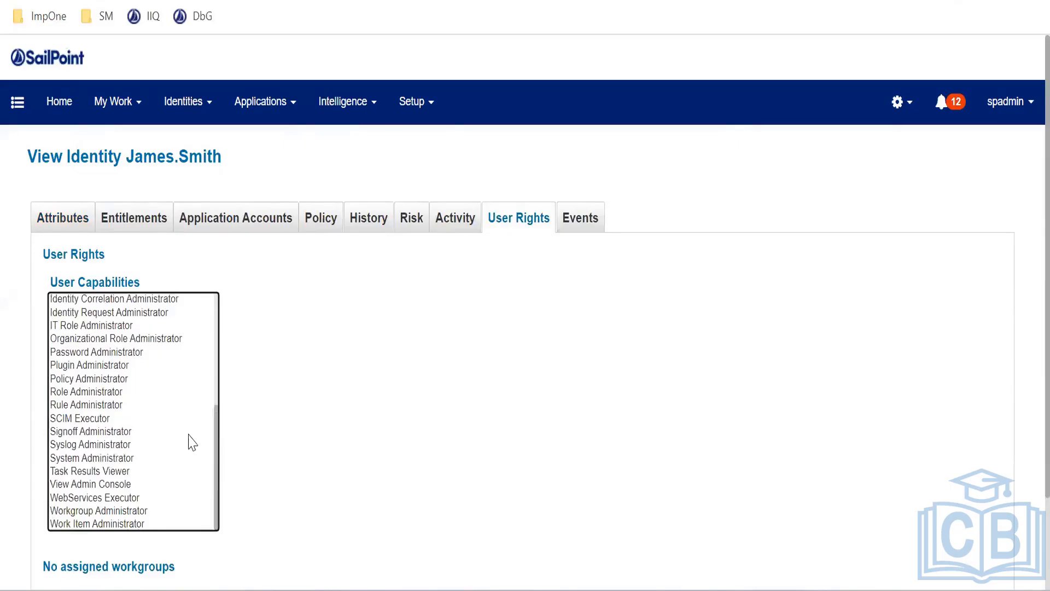
click(124, 383)
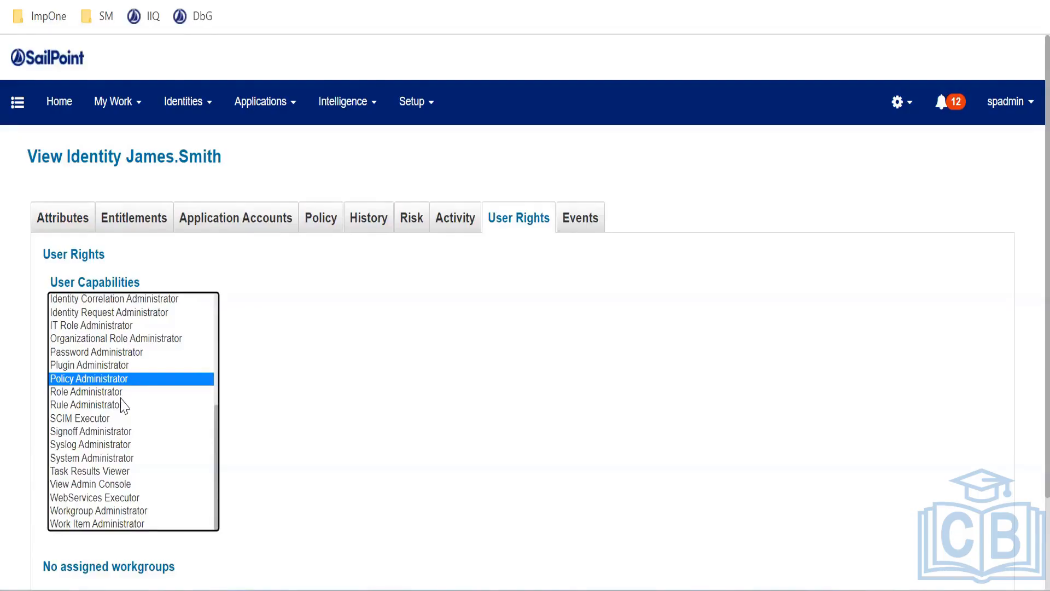
scroll(138, 429, up, 5)
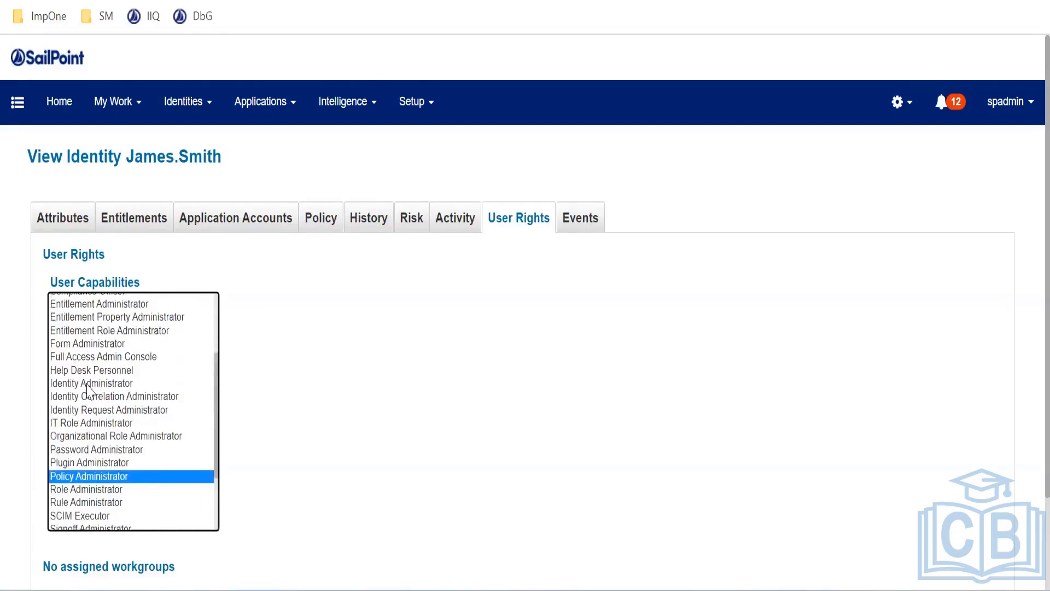
click(143, 402)
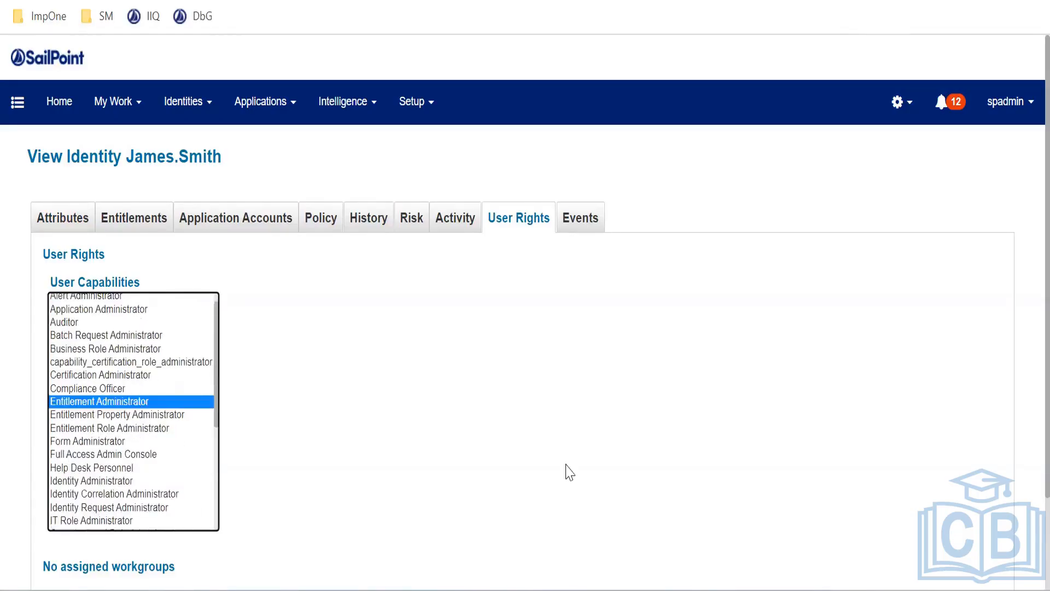
scroll(302, 403, down, 2)
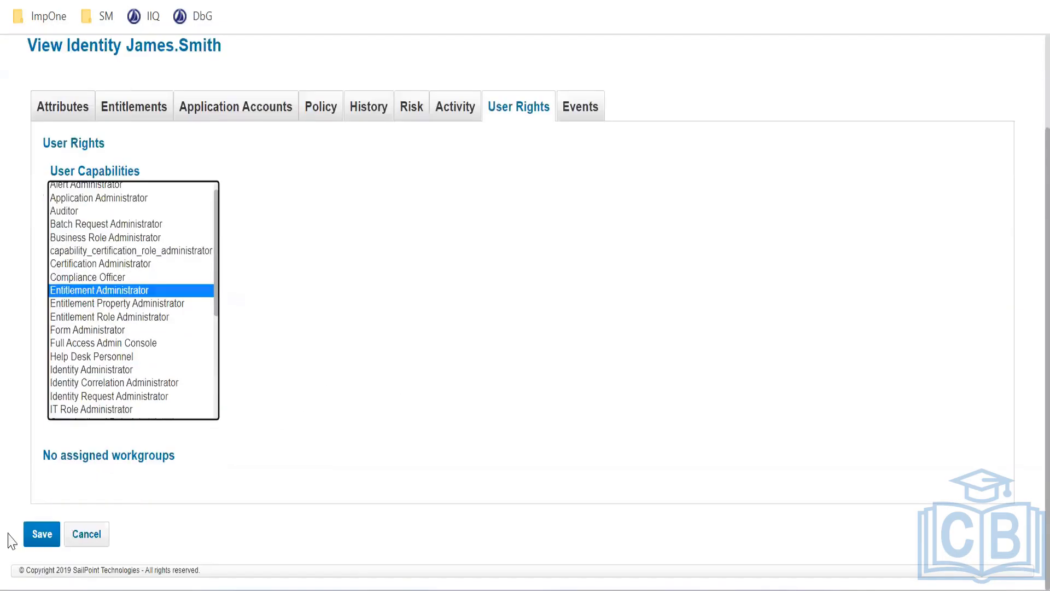
click(36, 535)
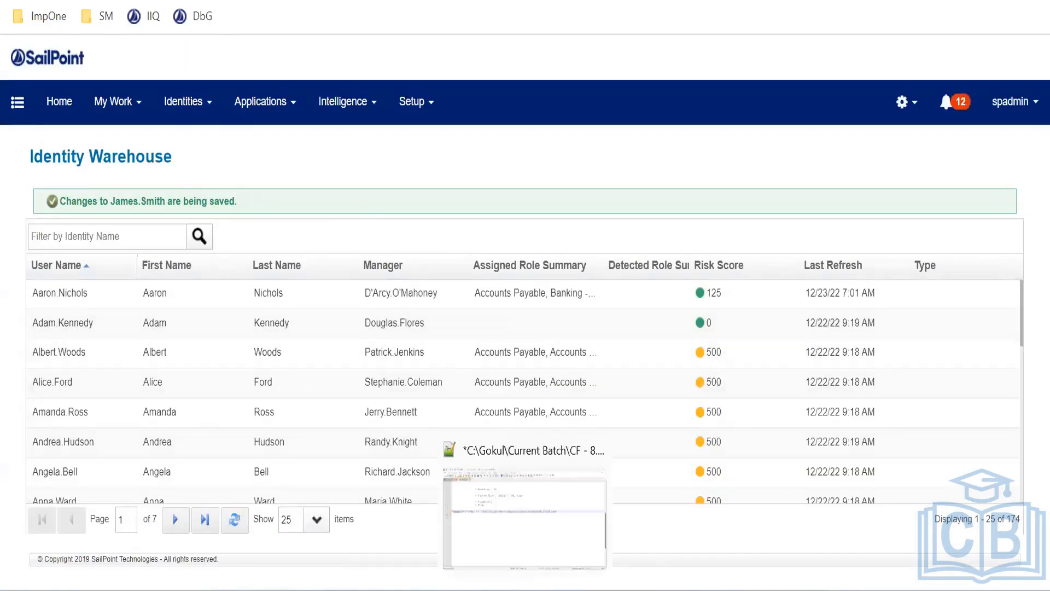
Sign in as the test user with their credentials and open Applications > Entitlement Catalog
key(alt+Tab)
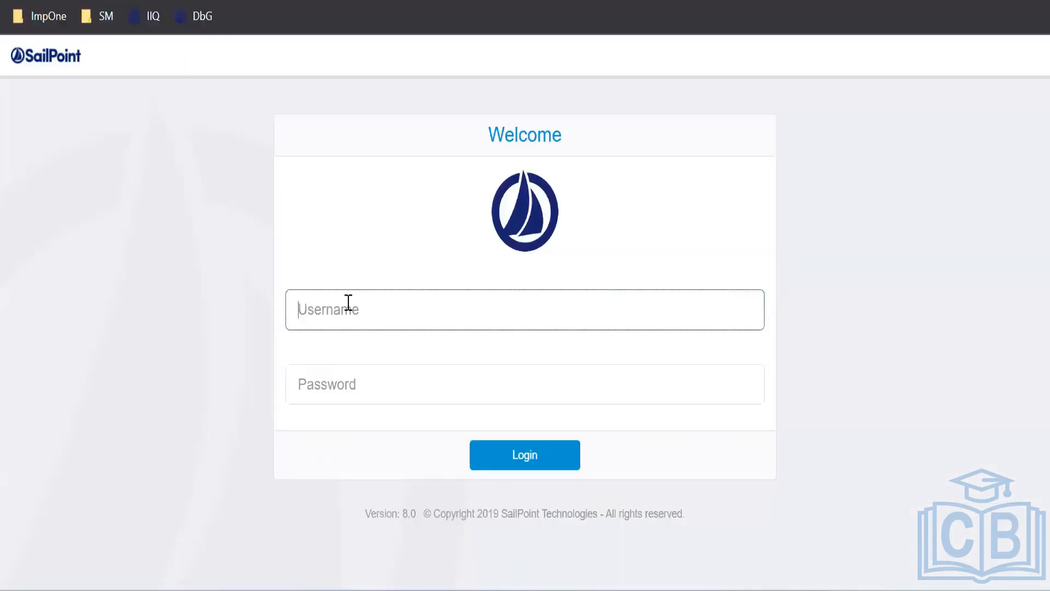
text(a)
key(BackSpace)
key(Tab)
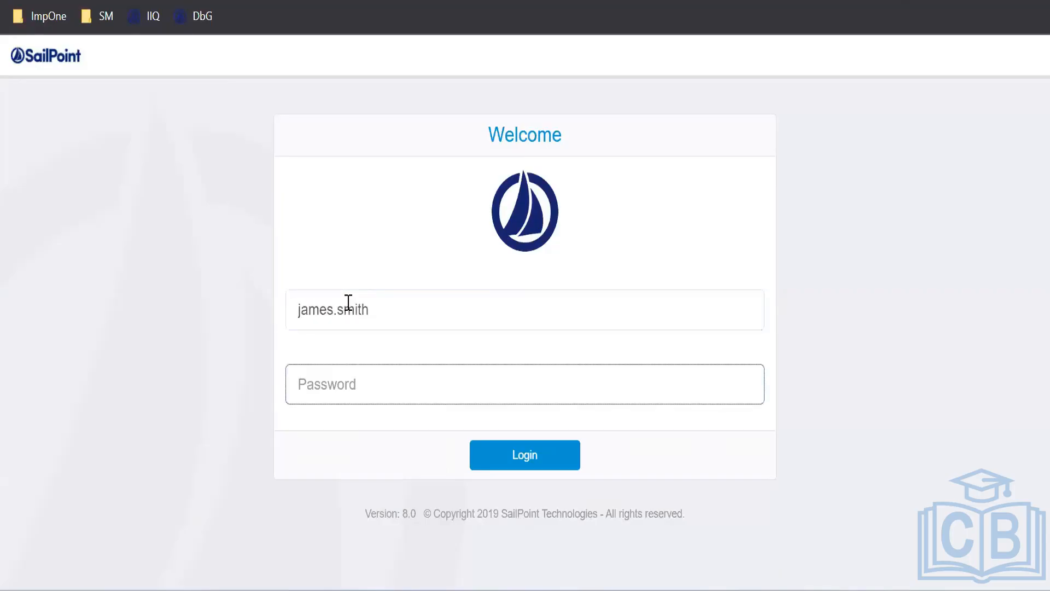
text(xyzzy)
key(Return)
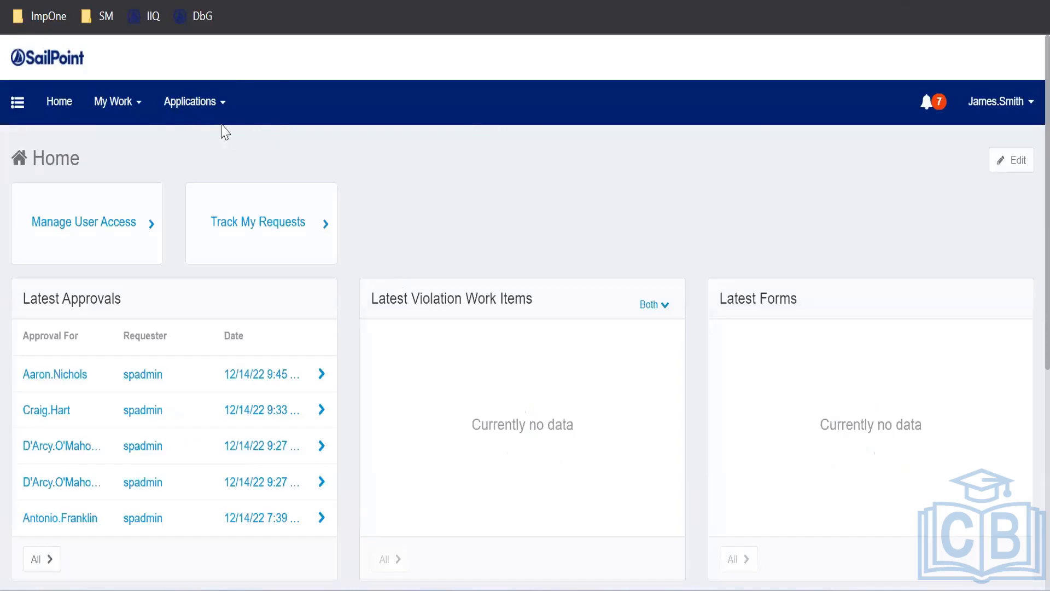
click(212, 120)
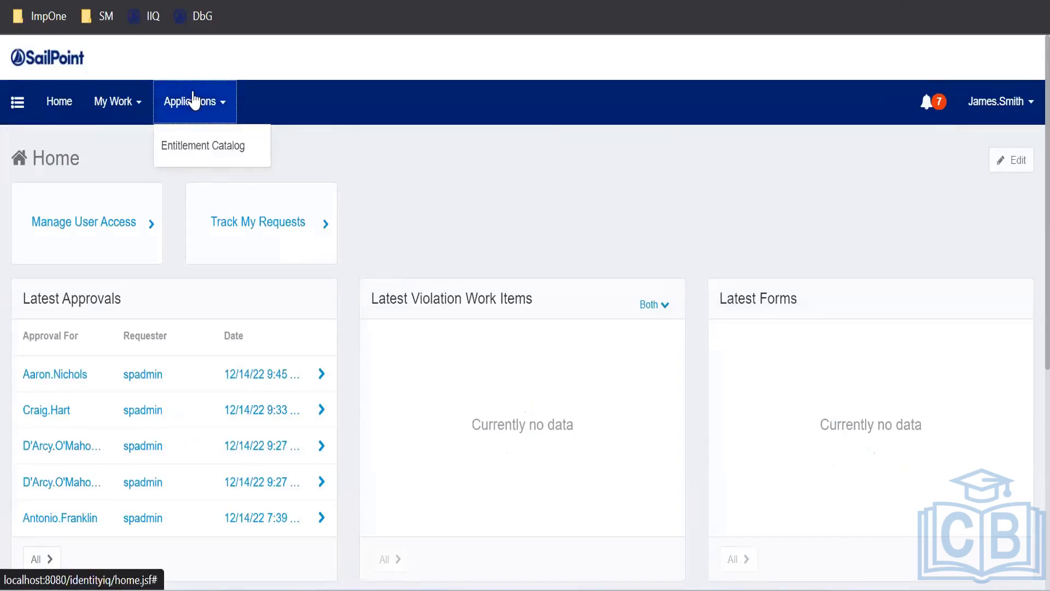
click(230, 158)
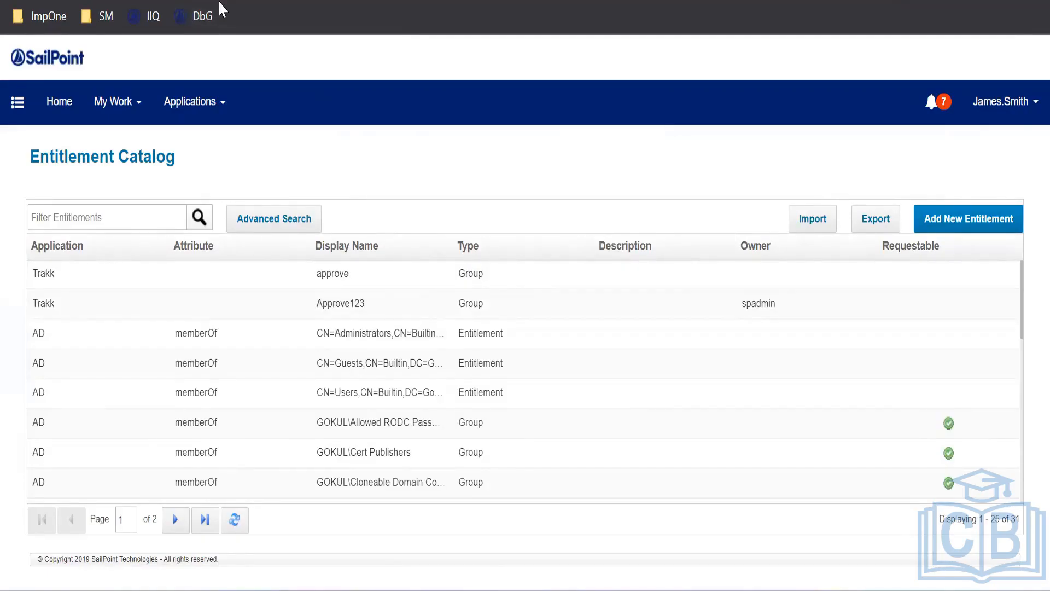
Load identityiq/debug/debug.jsf as the test user and highlight the Access Denied explanation
text(dentityiq/de)
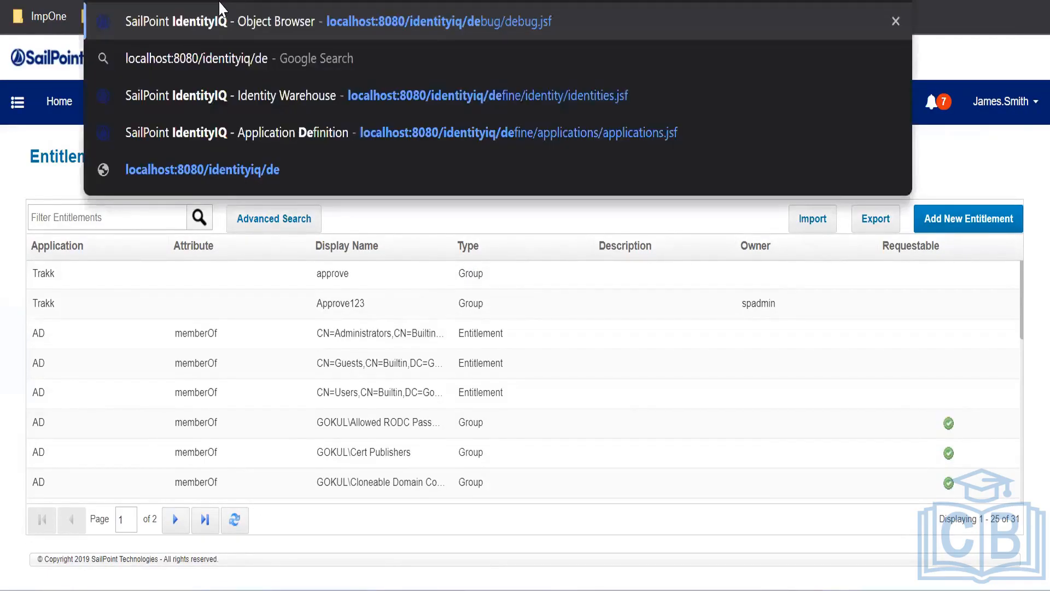
key(Right)
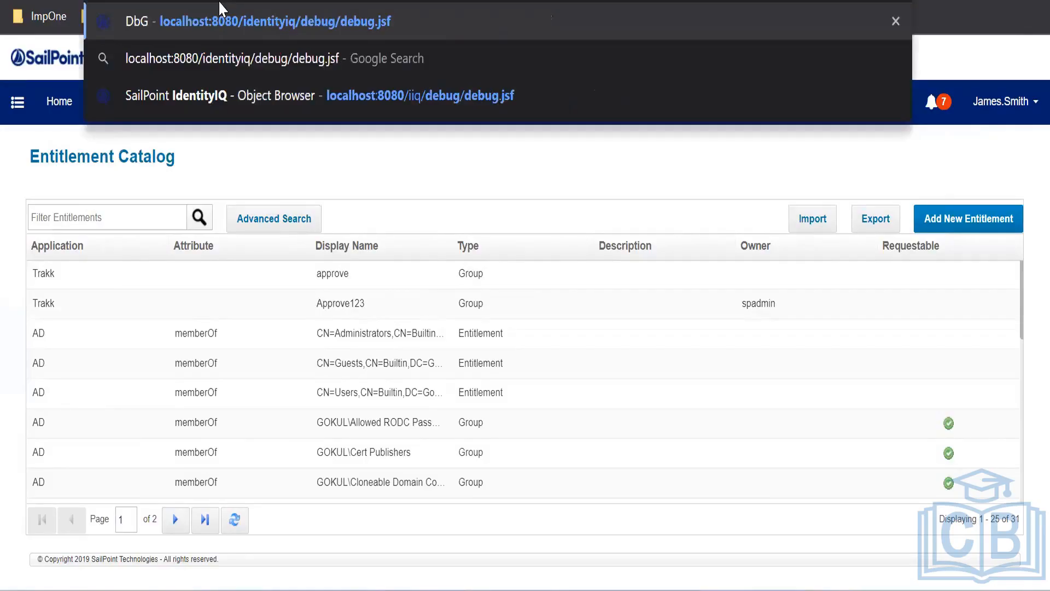
key(Return)
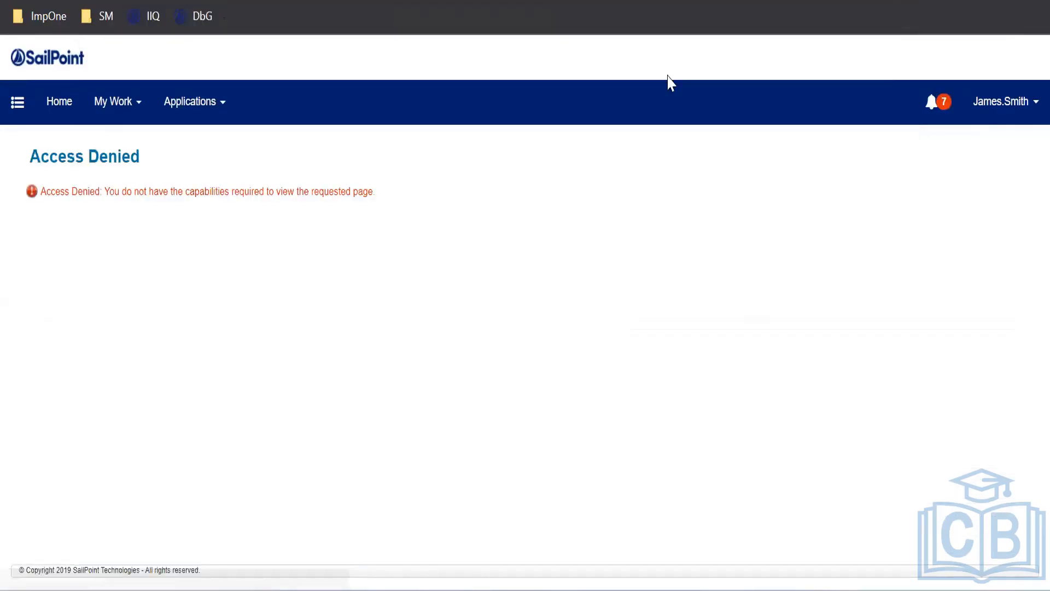
drag(102, 191, 387, 208)
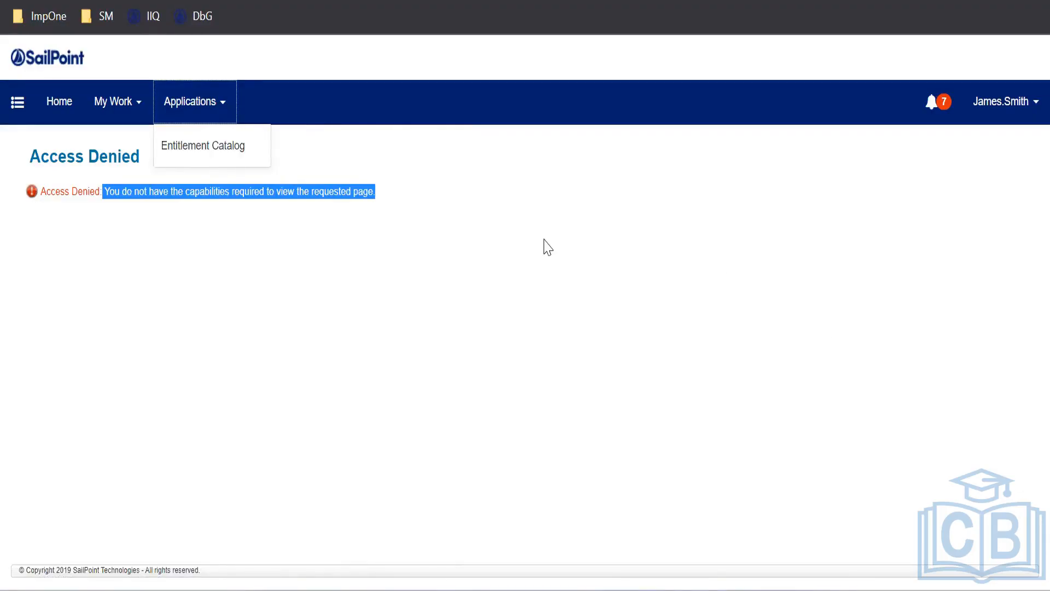
click(333, 310)
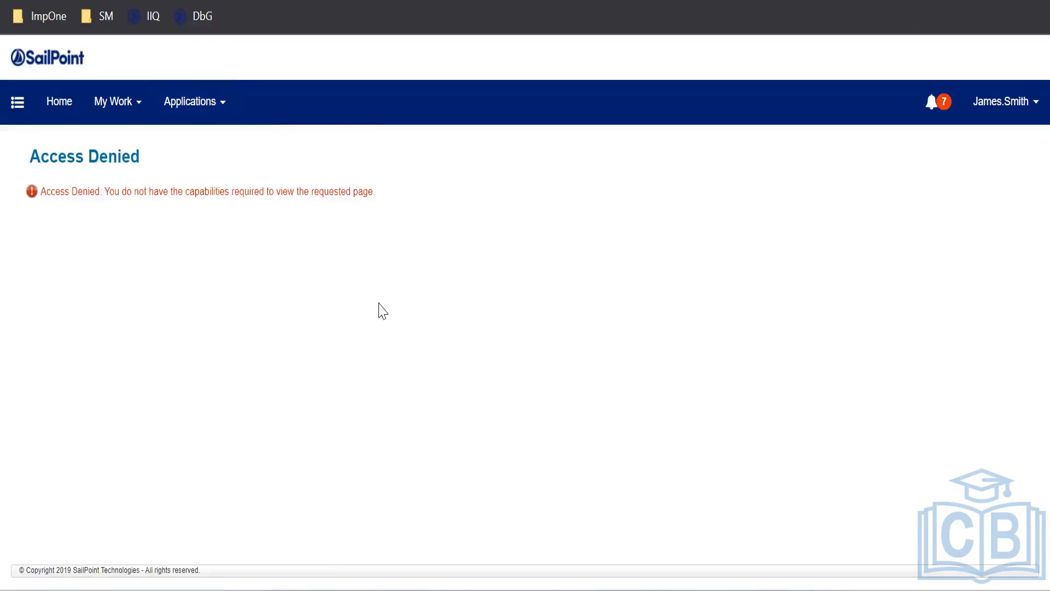
Return to the admin window, open the Object Browser, and filter Capability objects by 'ent'
mouse_move(547, 589)
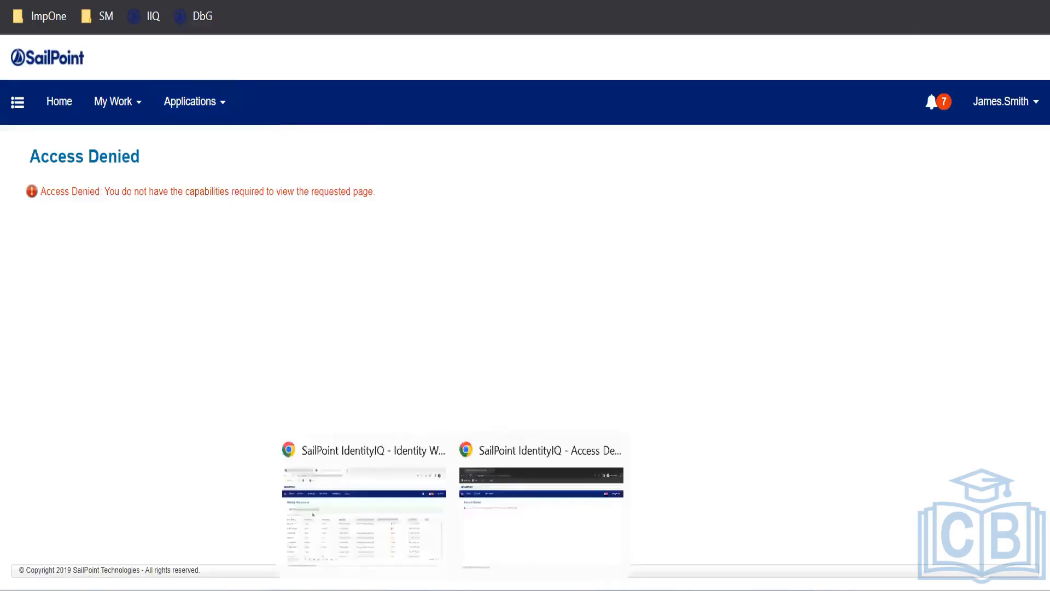
click(425, 526)
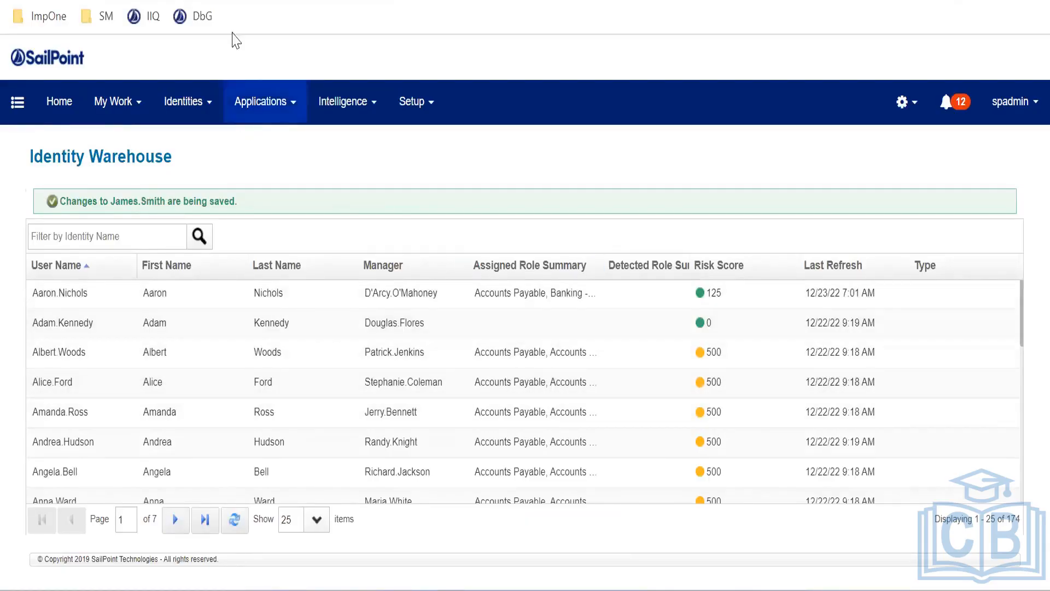
click(197, 16)
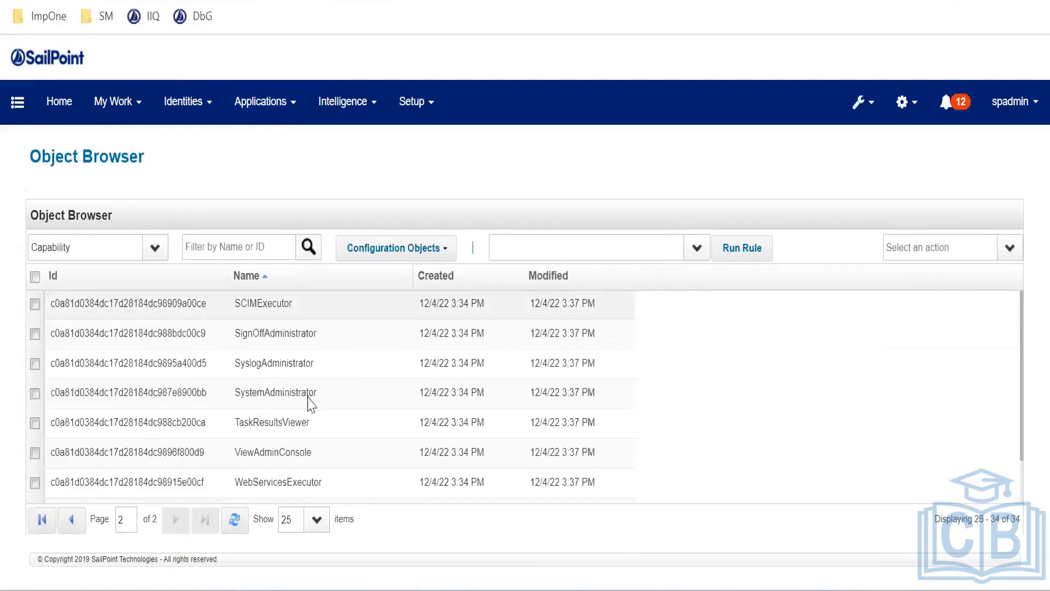
scroll(312, 350, down, 2)
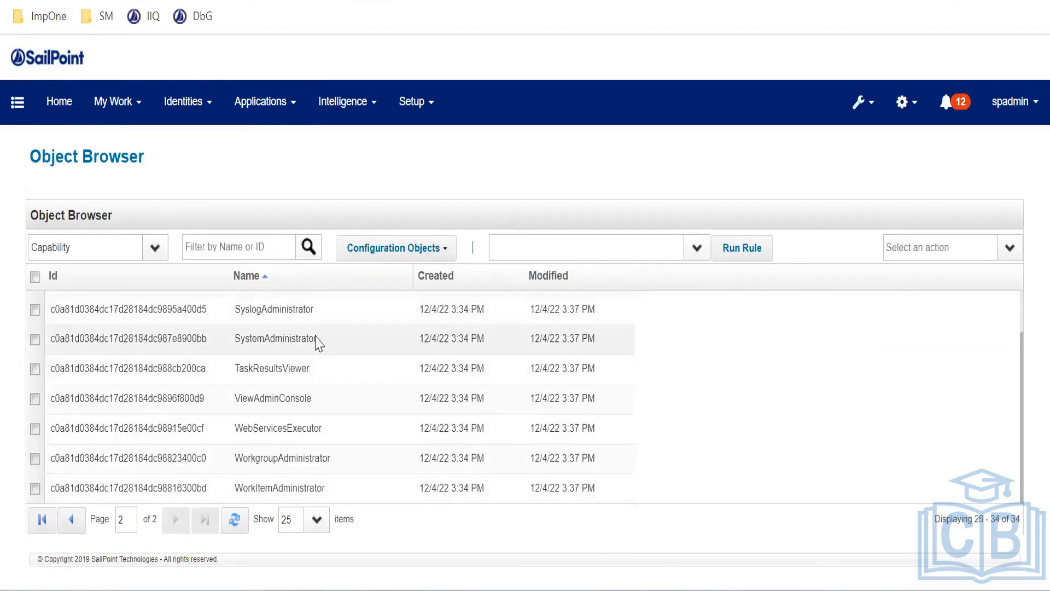
click(240, 243)
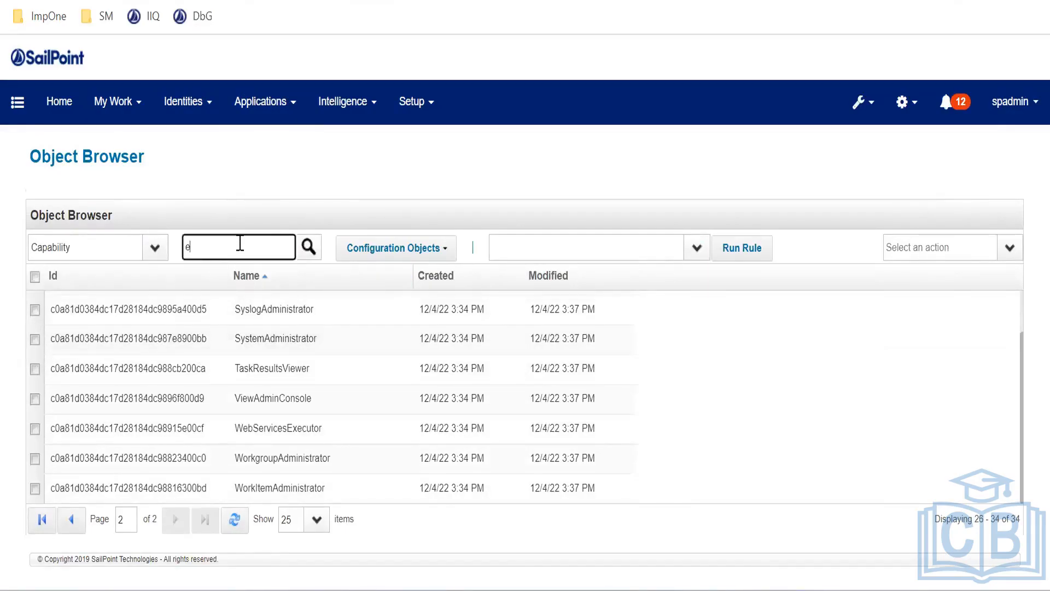
text(ent)
key(Return)
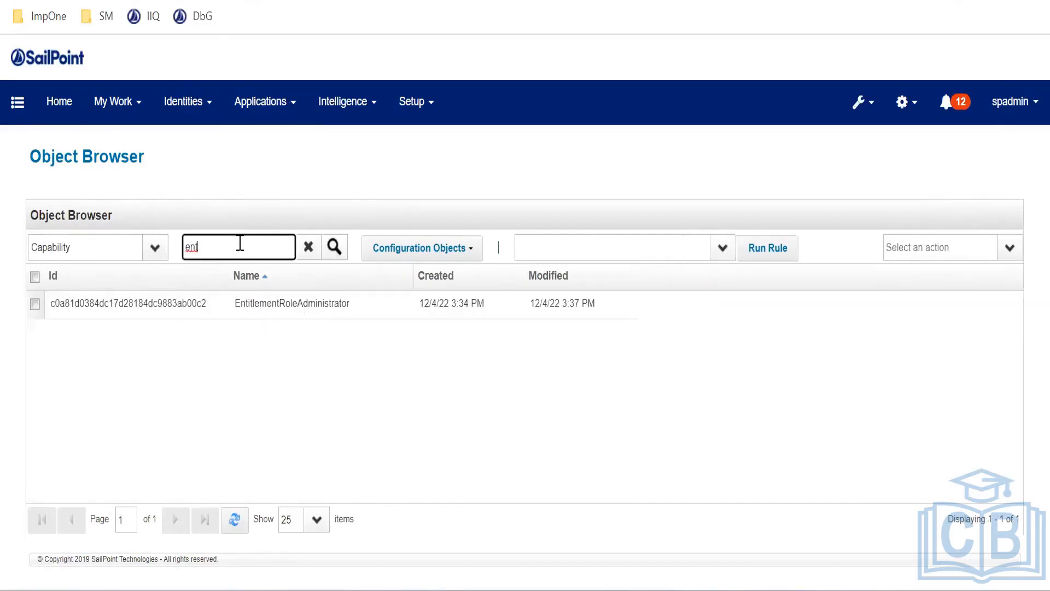
Open the EntitlementRoleAdministrator capability XML and review its header, creation attribute and id value
click(350, 315)
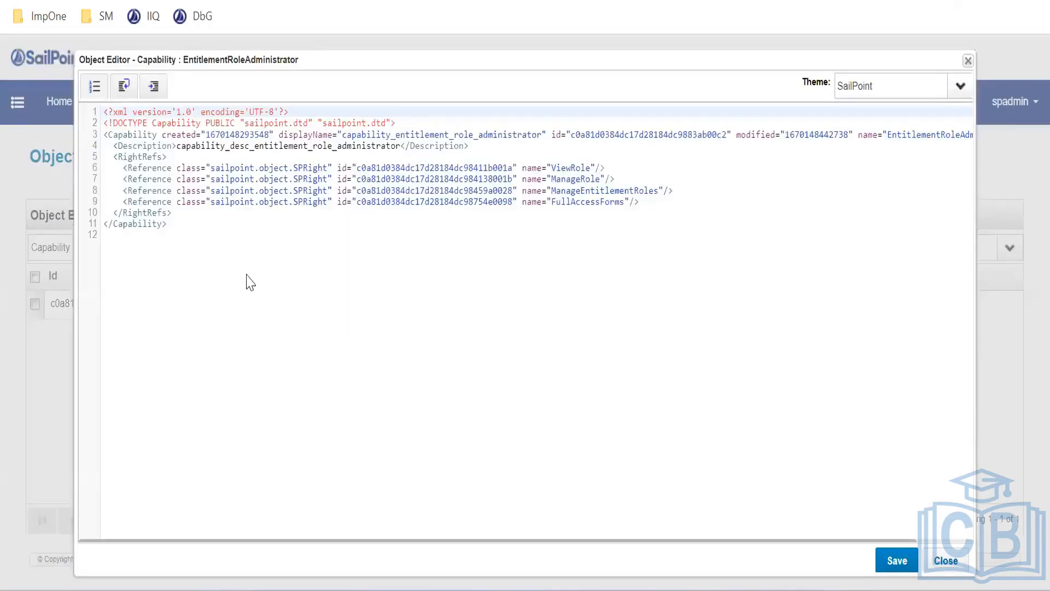
click(131, 157)
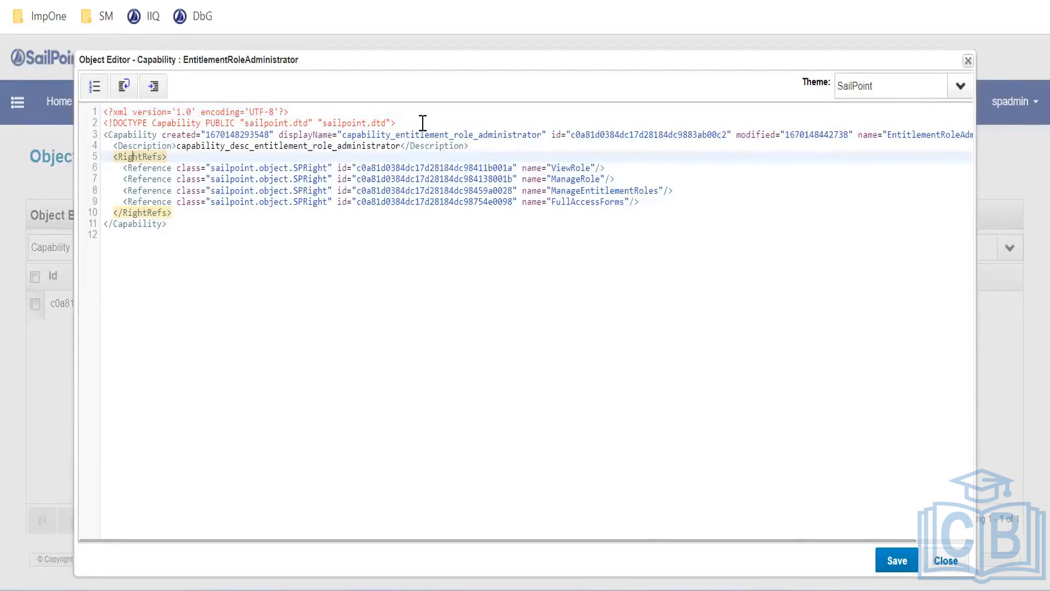
drag(421, 122, 197, 138)
click(197, 178)
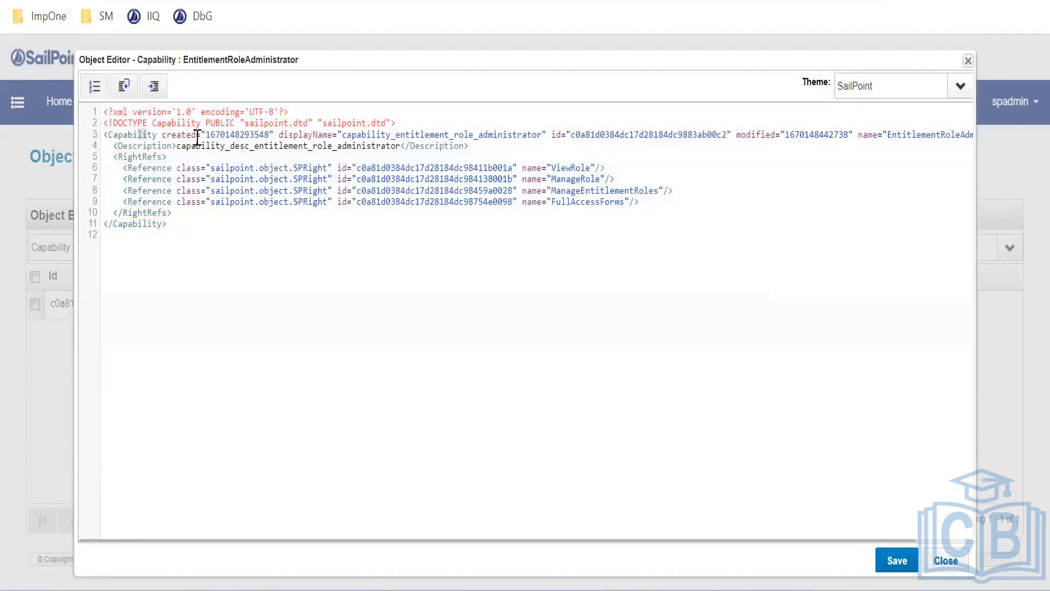
click(241, 135)
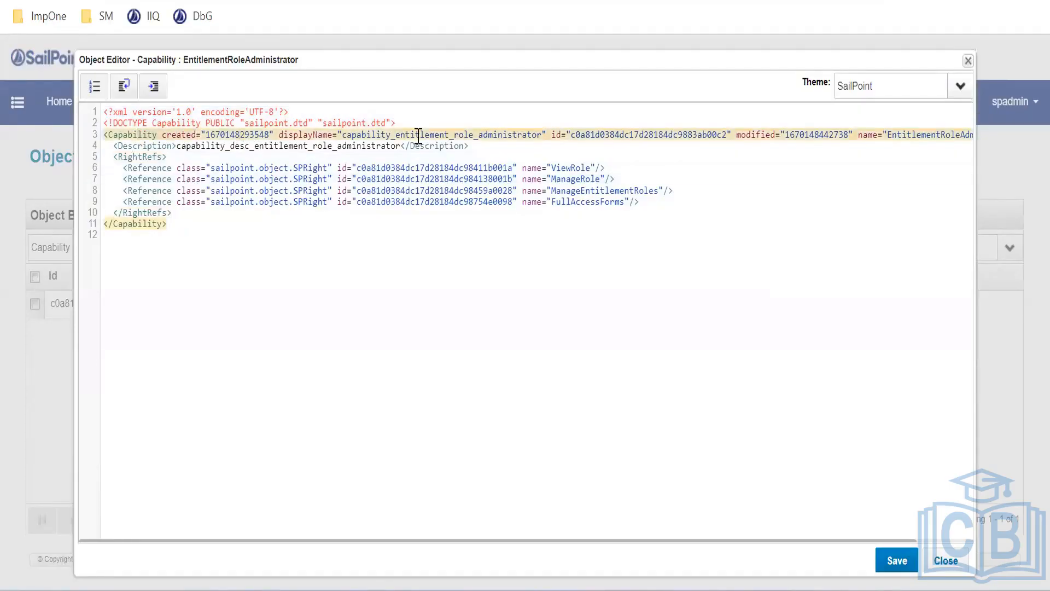
double_click(613, 134)
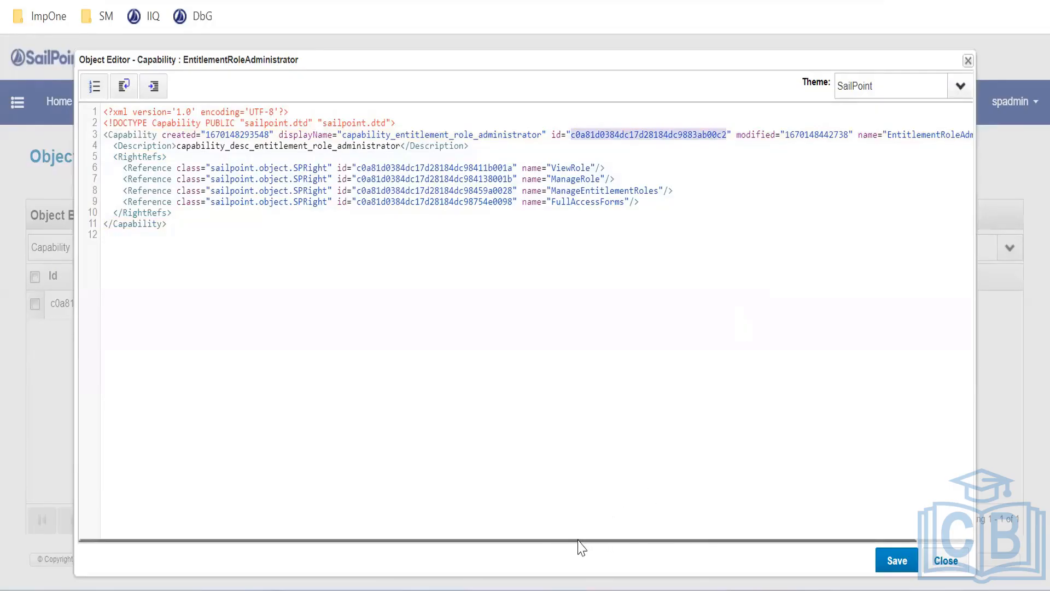
drag(583, 542, 700, 541)
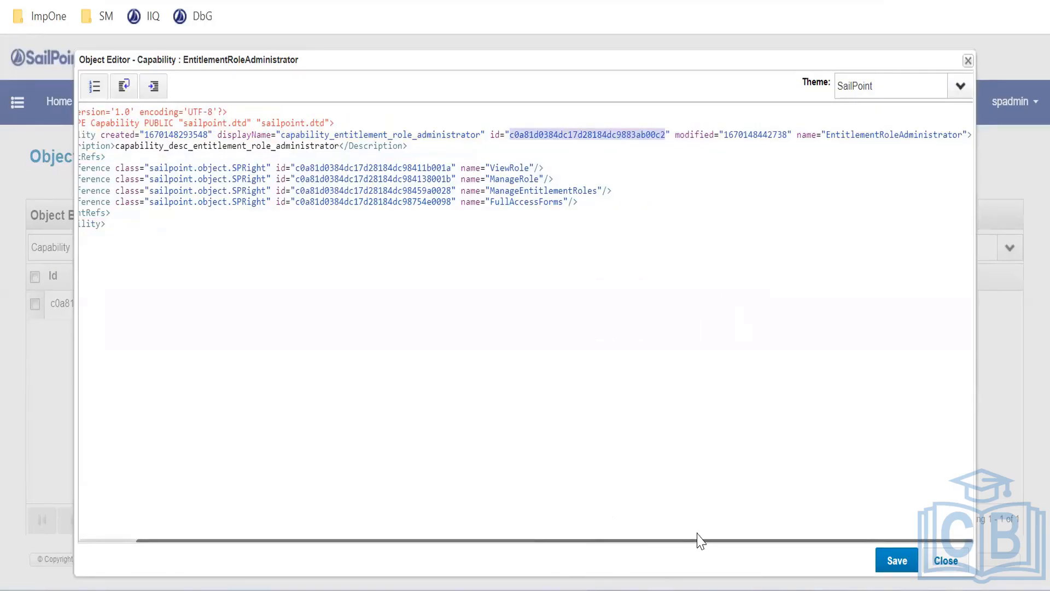
drag(700, 541, 503, 541)
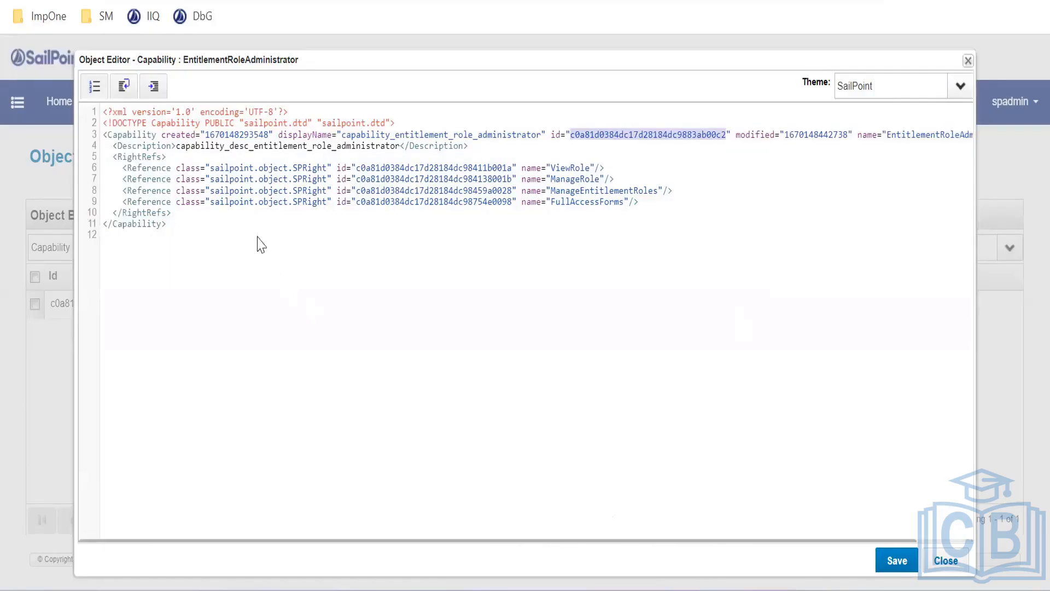
Review its rights ViewRole, ManageRole, ManageEntitlementRoles and FullAccessForms, then close the editor without saving
click(169, 169)
mouse_move(123, 168)
mouse_down()
mouse_move(244, 204)
mouse_move(630, 203)
mouse_move(122, 202)
mouse_move(126, 169)
mouse_up()
click(209, 241)
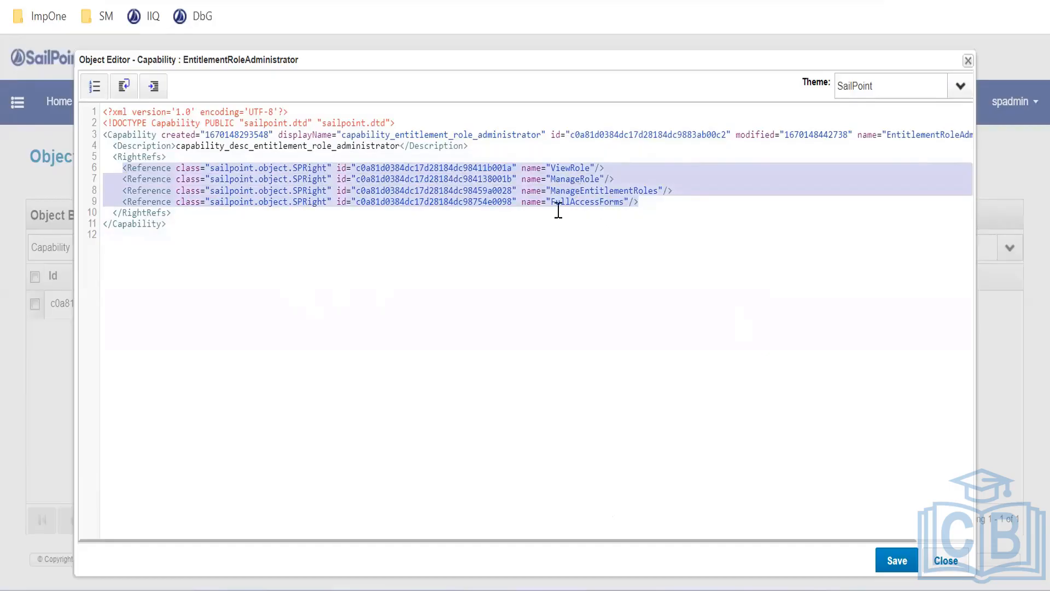
click(440, 167)
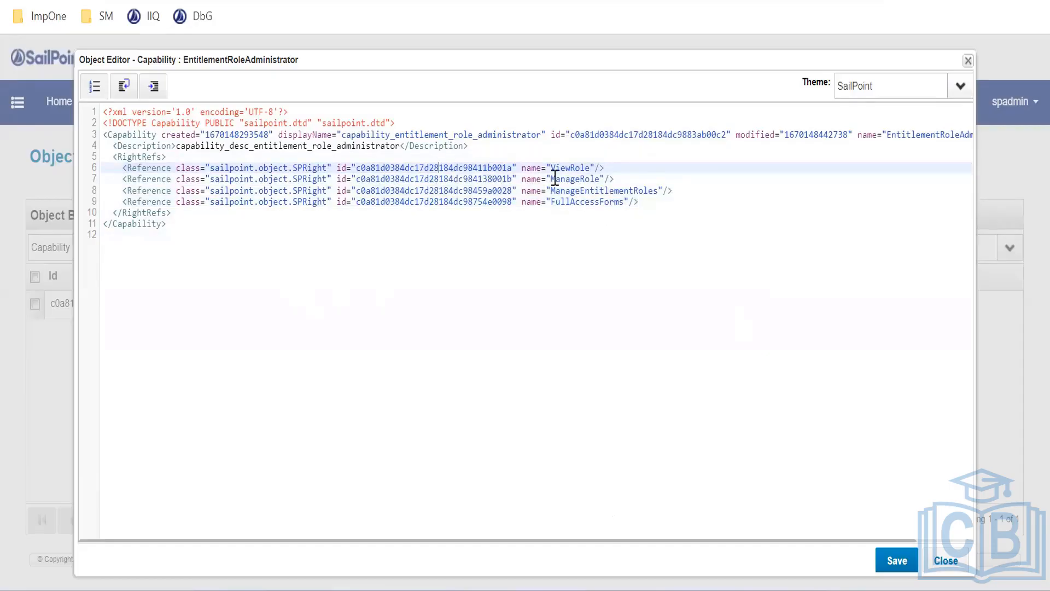
drag(120, 170, 621, 163)
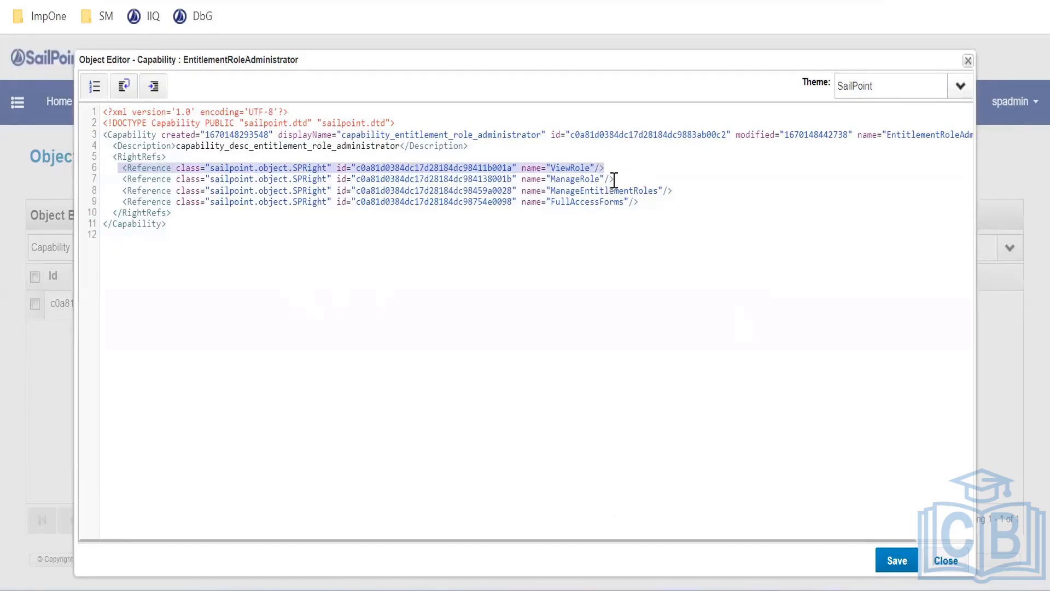
drag(615, 179, 195, 180)
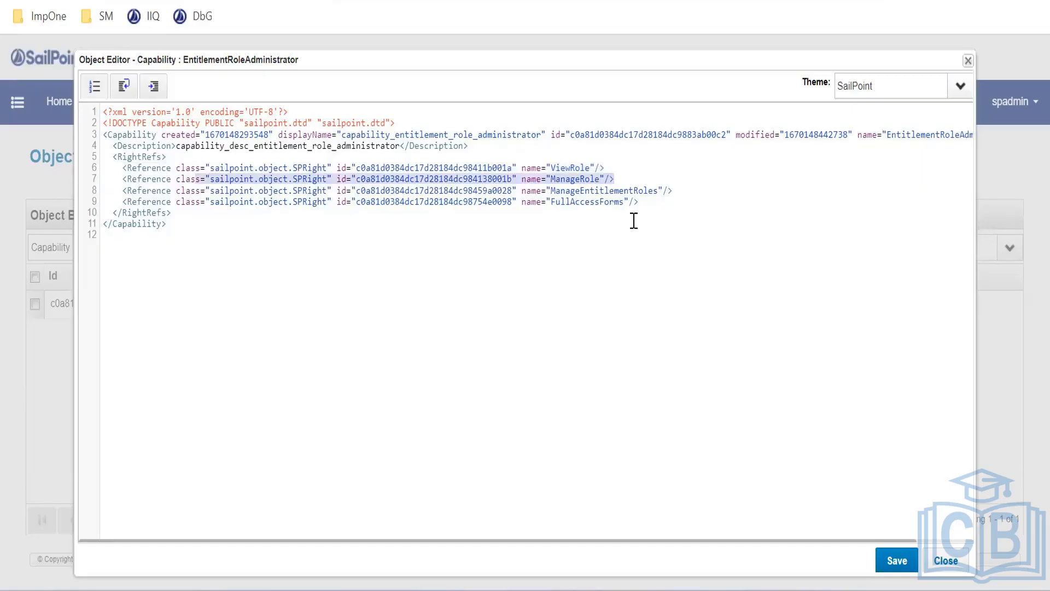
drag(640, 205, 526, 205)
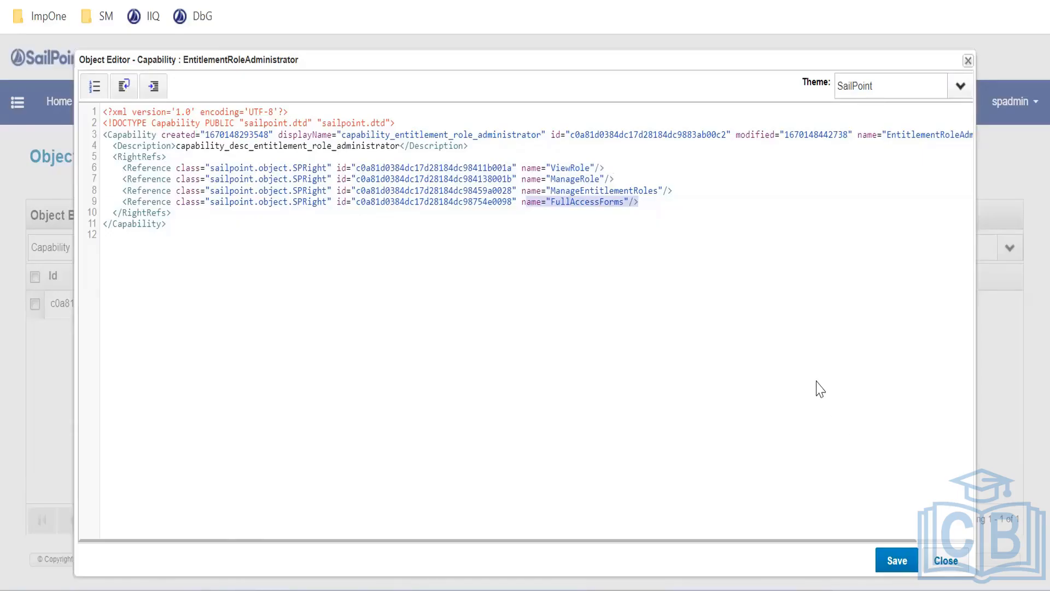
click(125, 167)
click(237, 259)
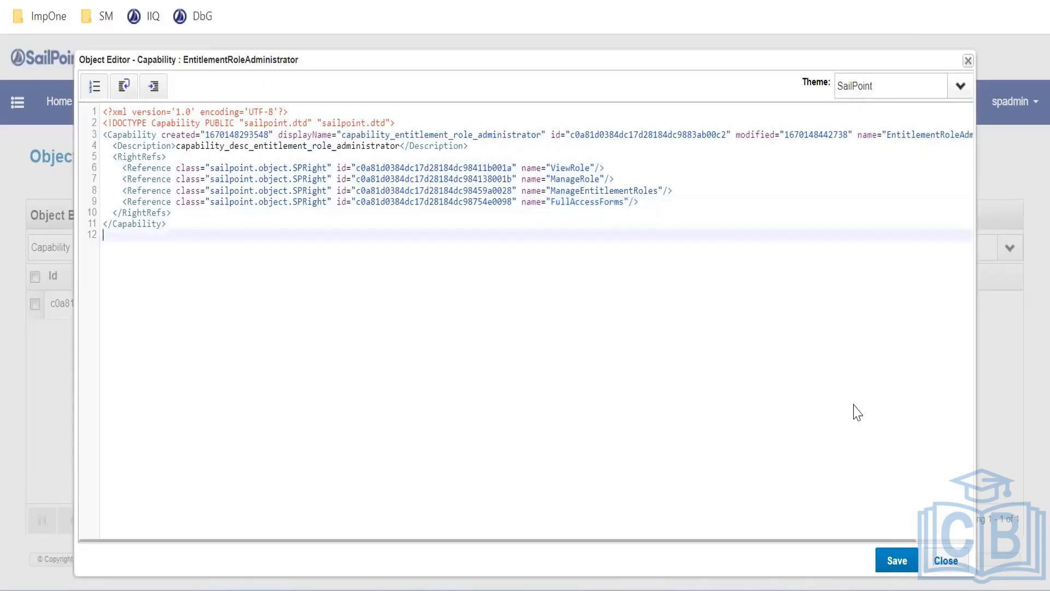
click(946, 560)
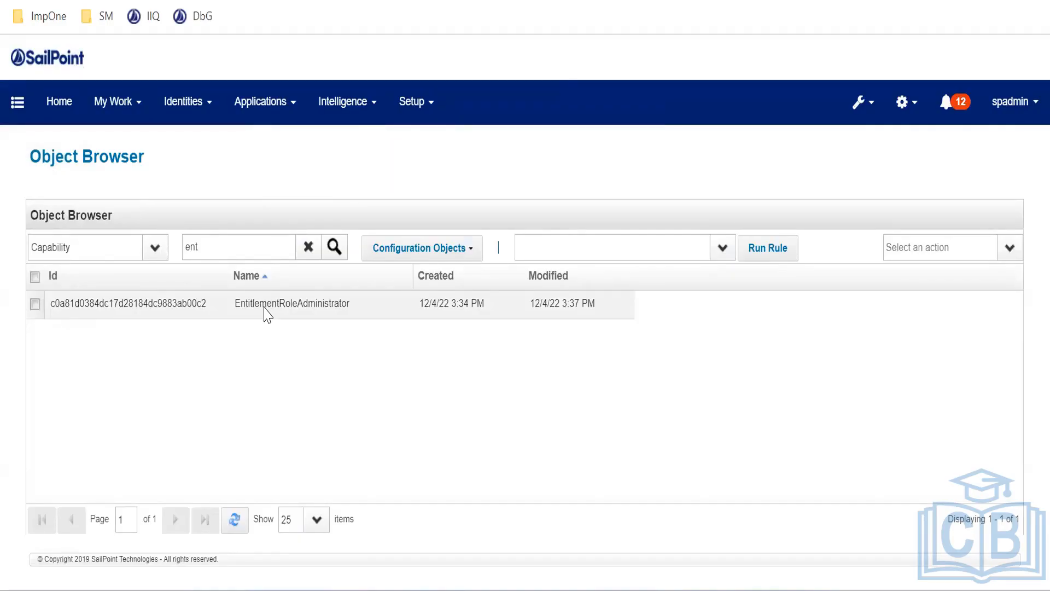
Search capabilities for 'polic', open PolicyAdministrator and copy its fourteen right references
click(309, 248)
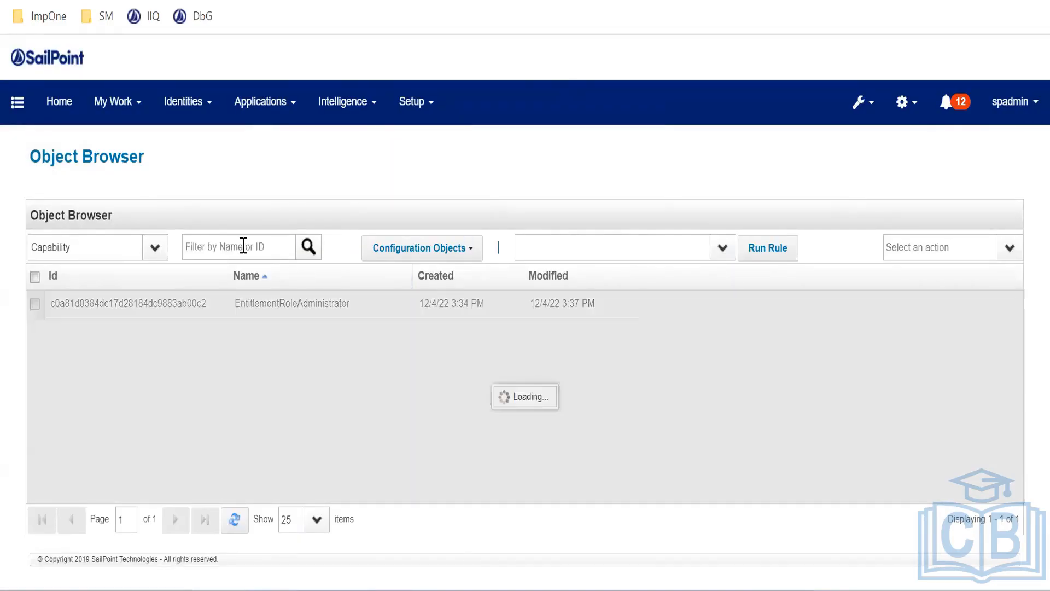
click(244, 246)
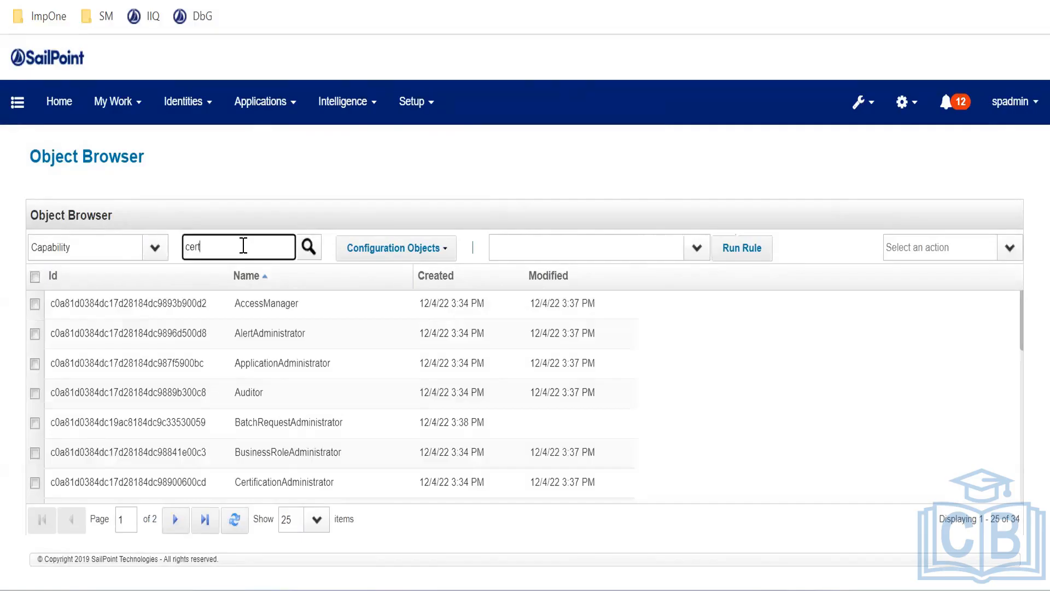
key(Return)
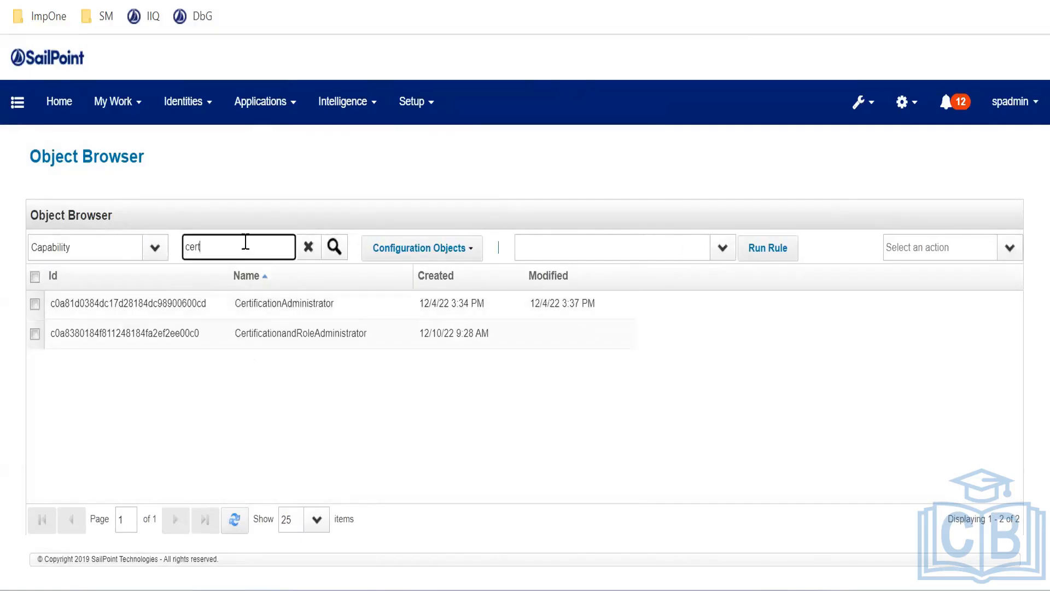
key(ctrl+a)
text(polic)
key(Return)
double_click(271, 304)
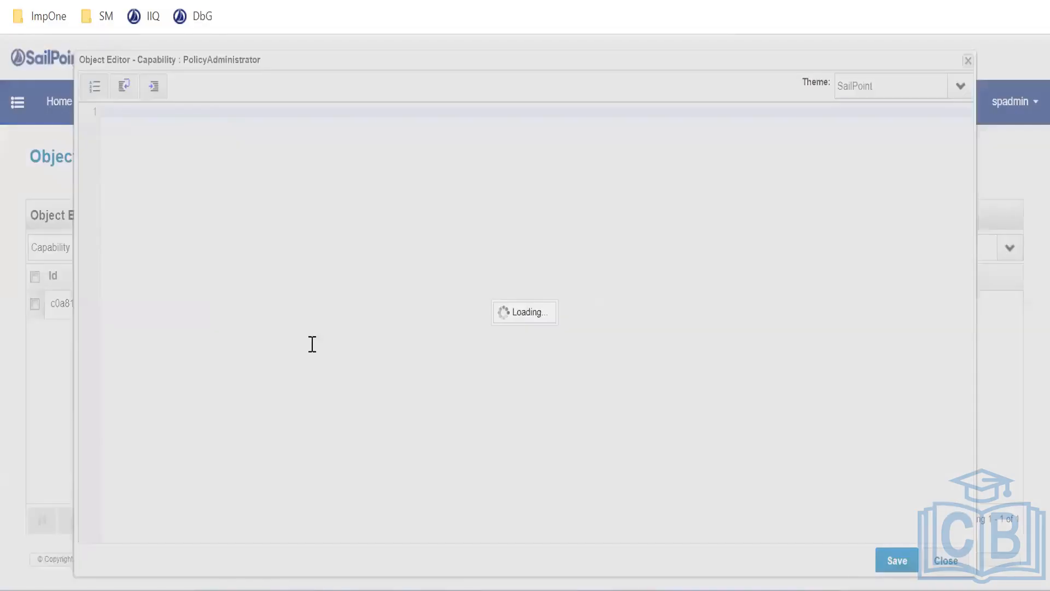
drag(738, 314, 117, 164)
key(ctrl+c)
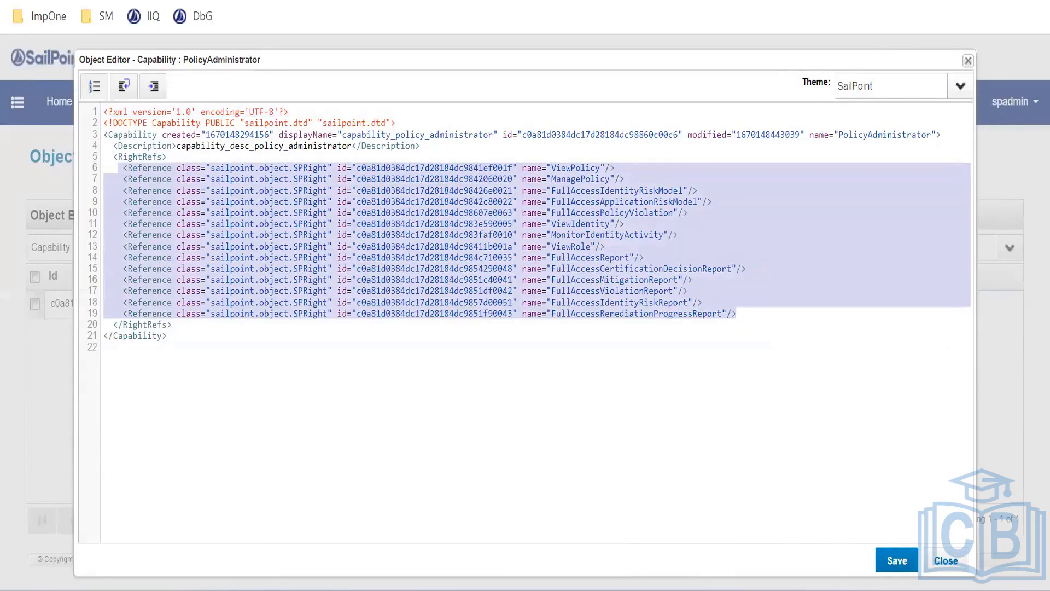
key(alt+Tab)
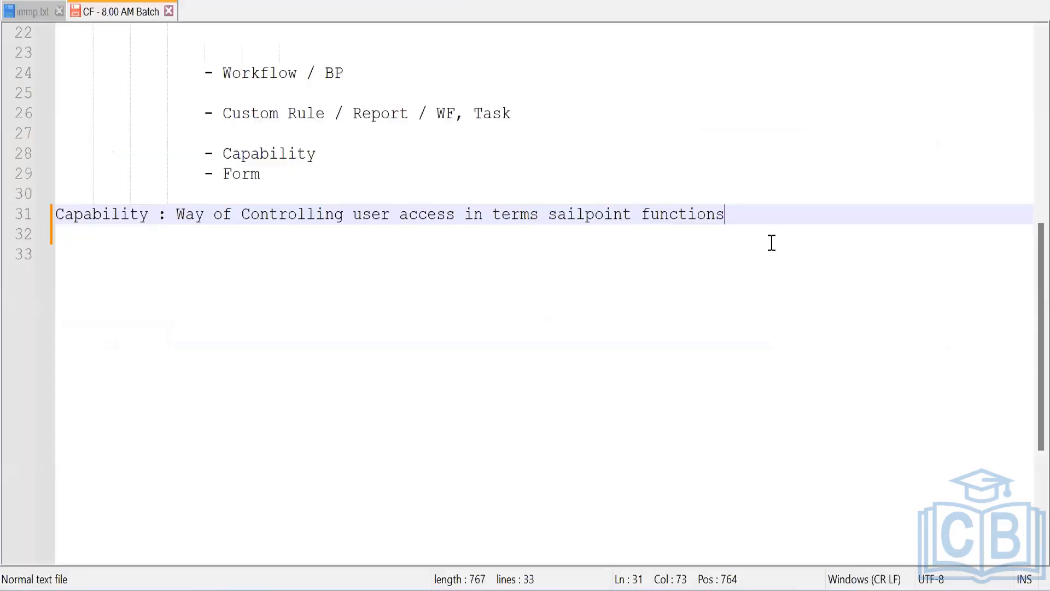
Paste the fourteen PolicyAdministrator references into a new Notepad++ document set to XML language
key(ctrl+n)
key(ctrl+v)
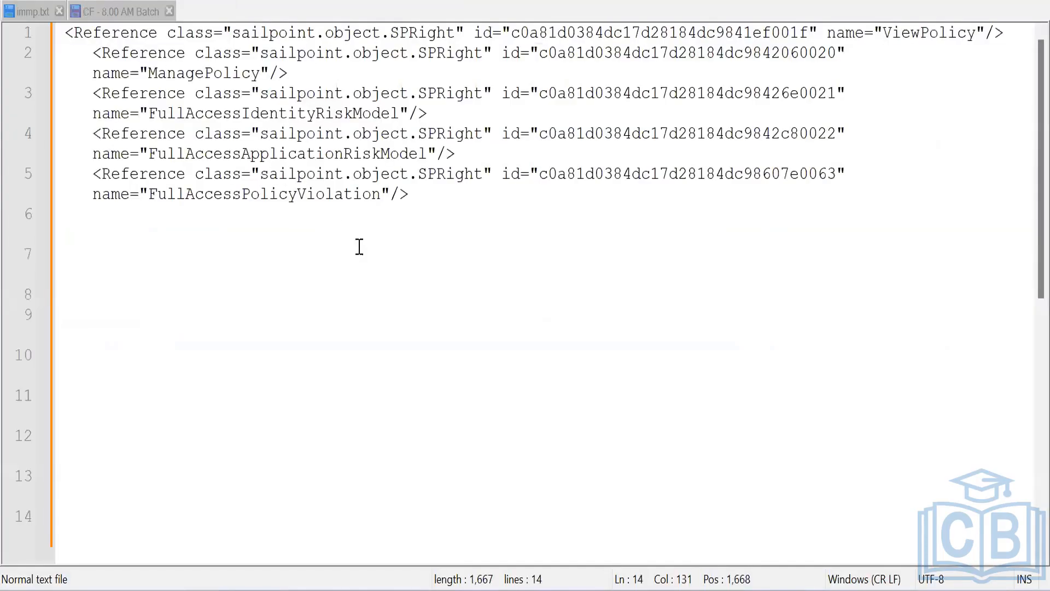
scroll(172, 139, down, 2)
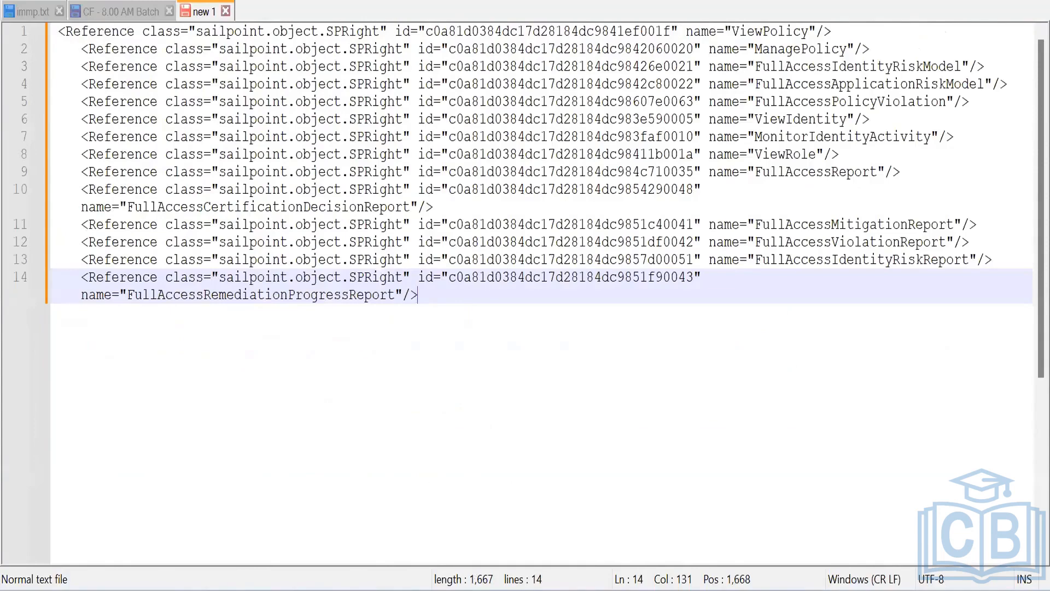
click(147, 0)
click(150, 0)
click(181, 1)
mouse_move(229, 1)
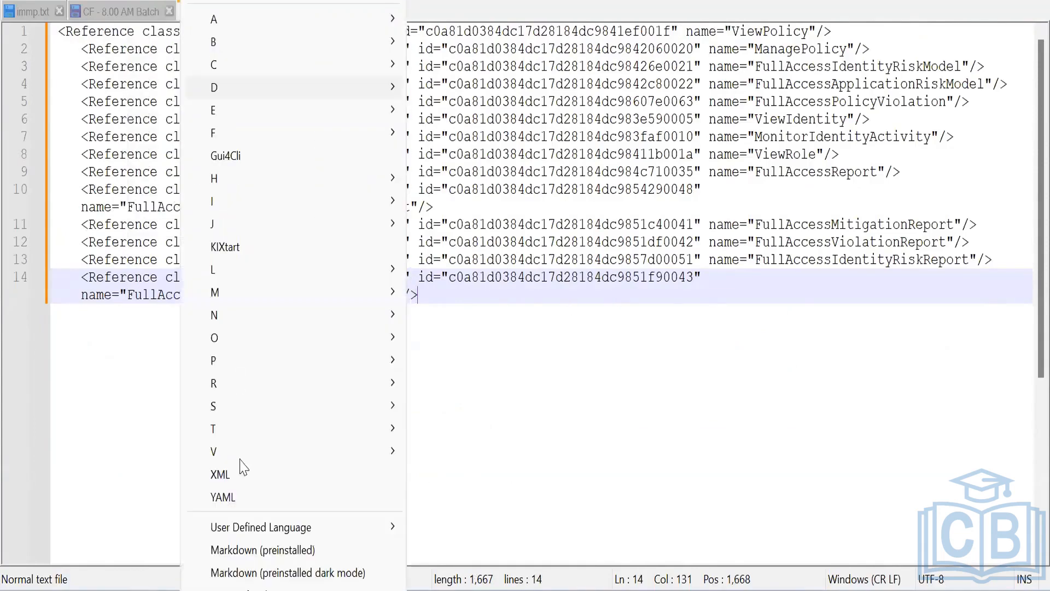
click(223, 472)
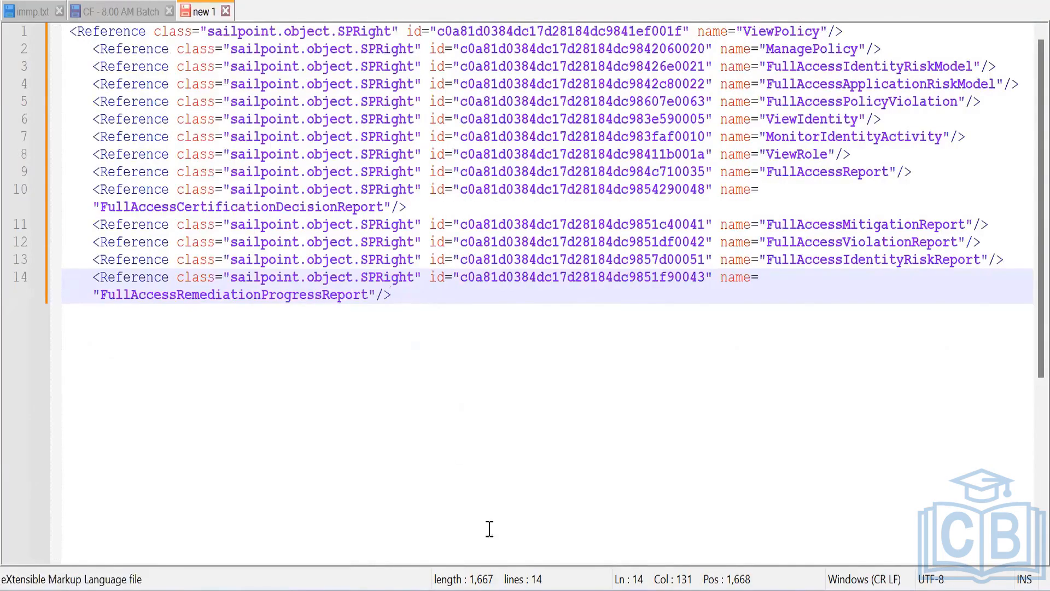
key(alt+Tab)
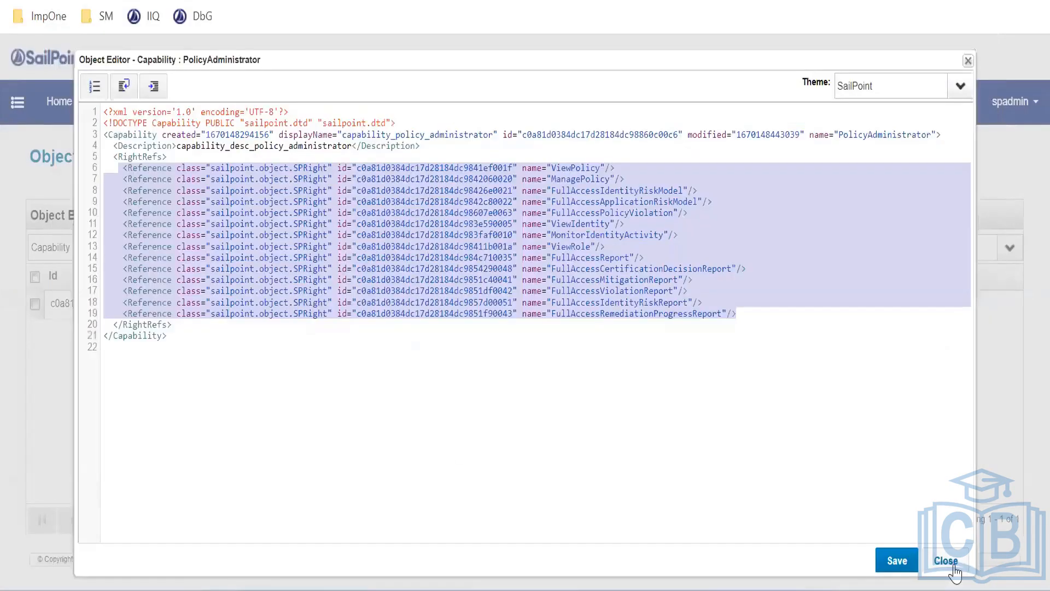
Search for 'cert', open CertificationAdministrator and copy its twelve right references, then close it
key(Escape)
drag(227, 248, 62, 228)
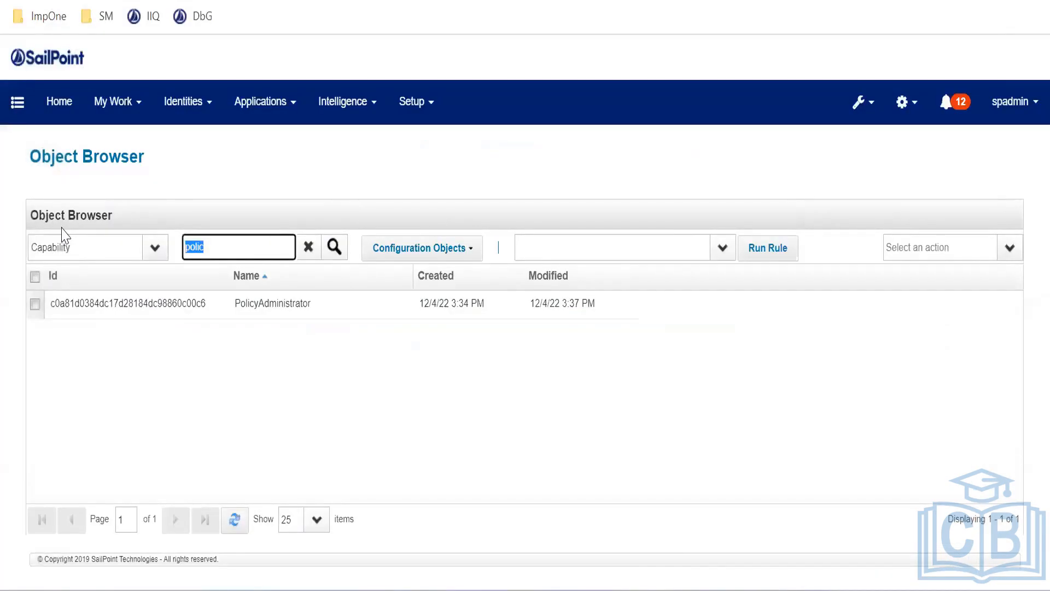
text(cert)
key(Return)
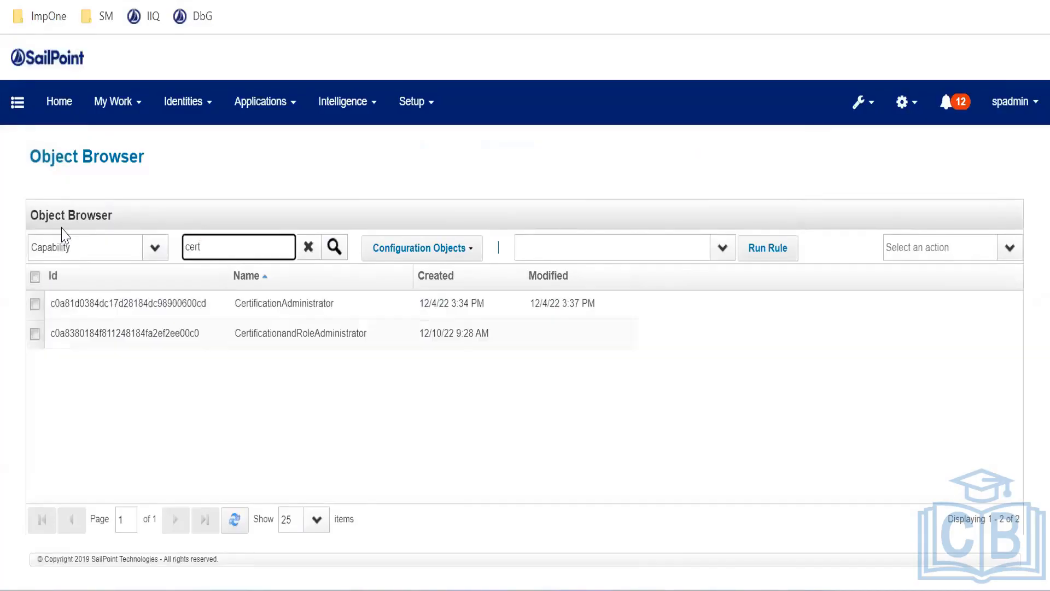
double_click(244, 306)
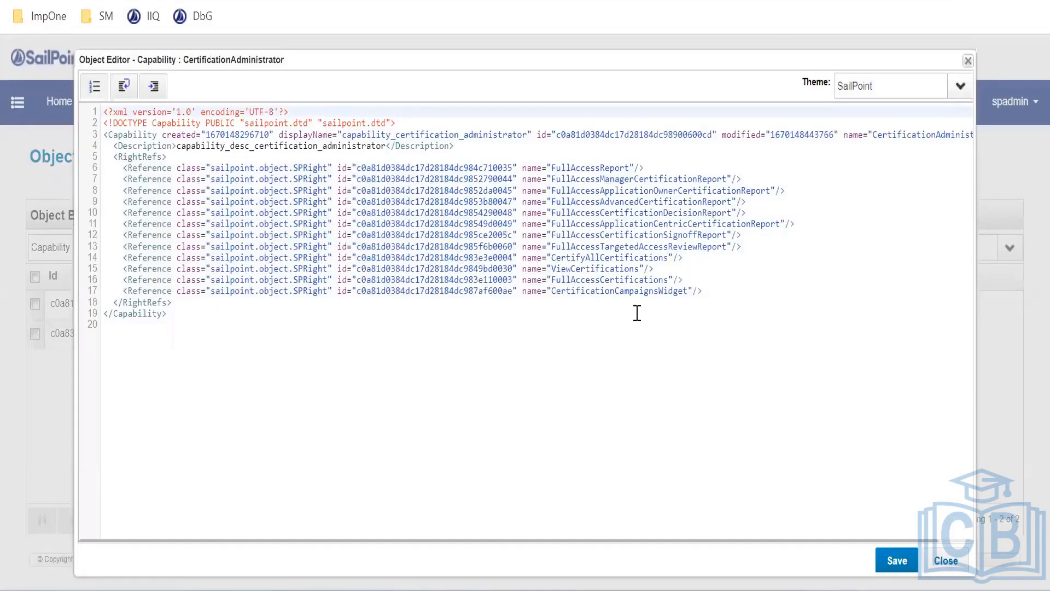
drag(711, 294, 118, 170)
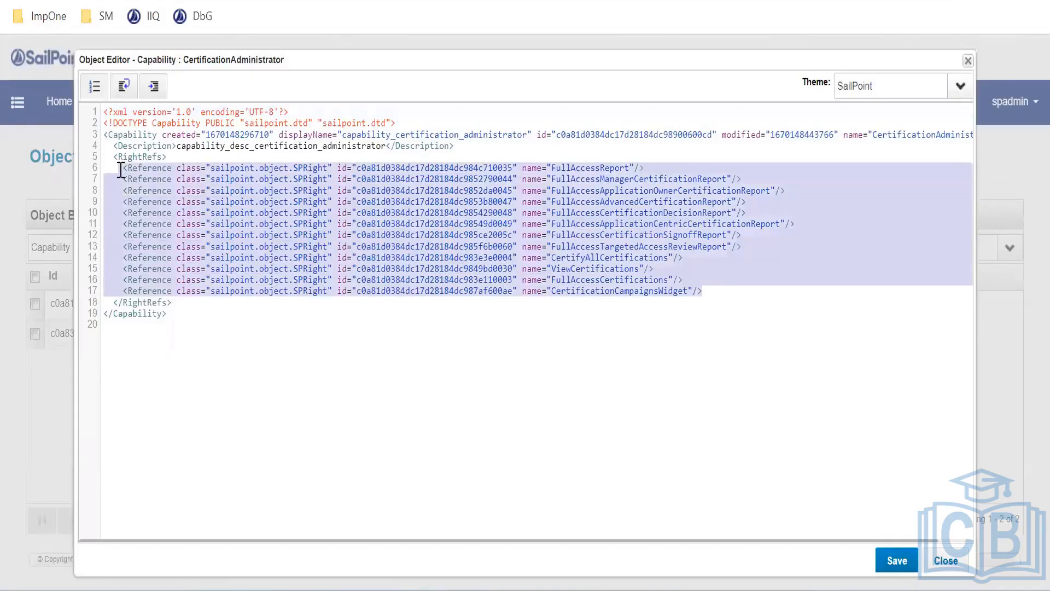
click(945, 561)
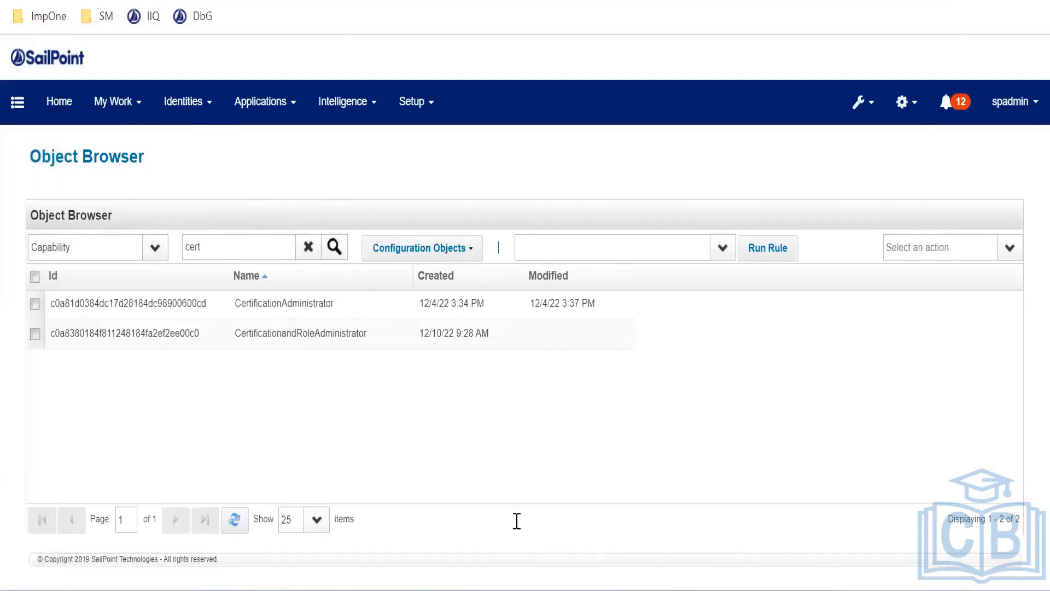
key(alt+Tab)
key(Return)
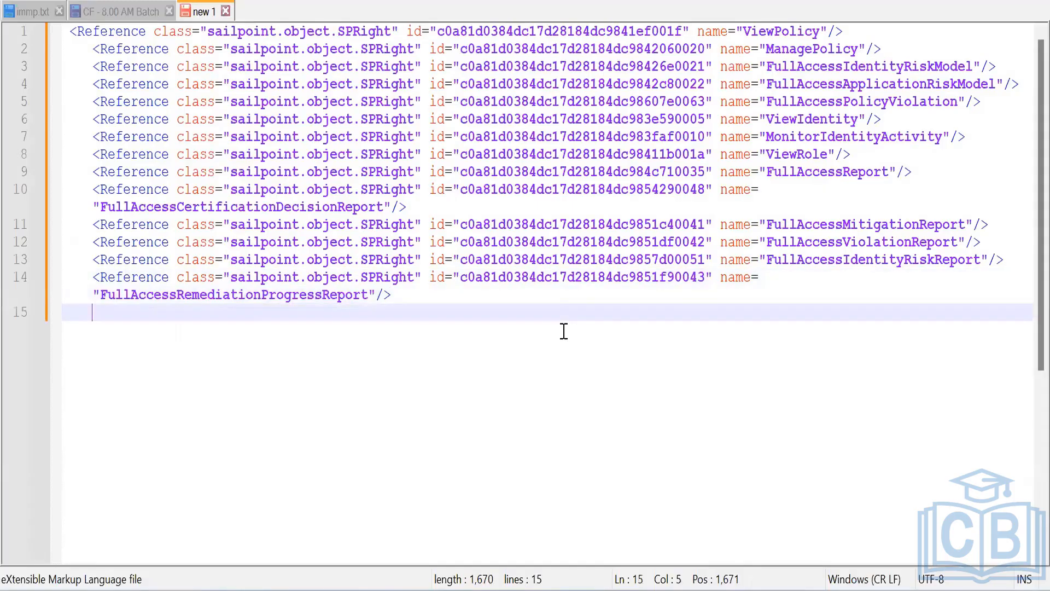
key(ctrl+v)
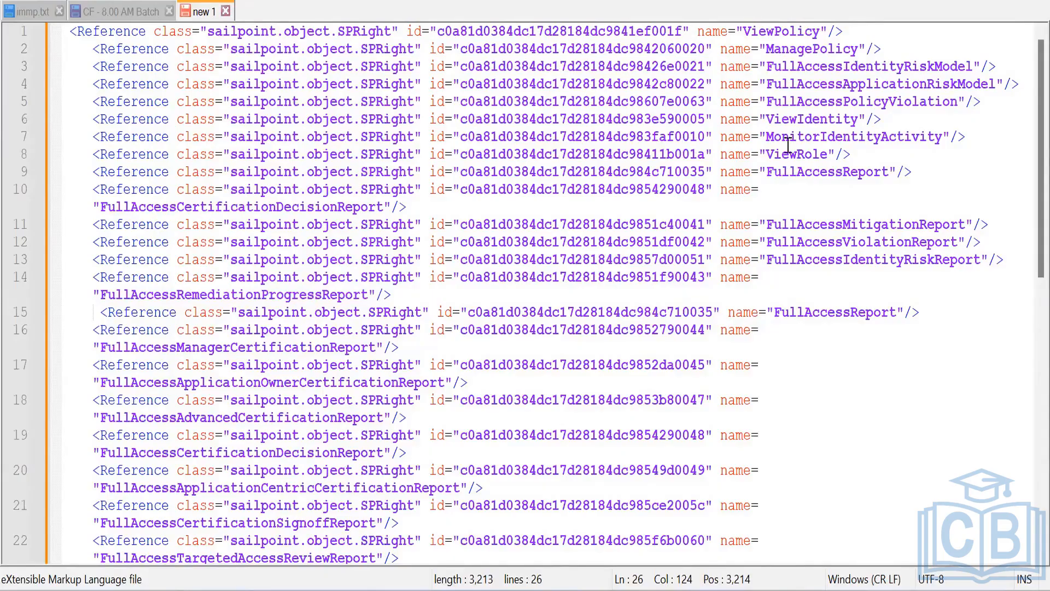
click(815, 154)
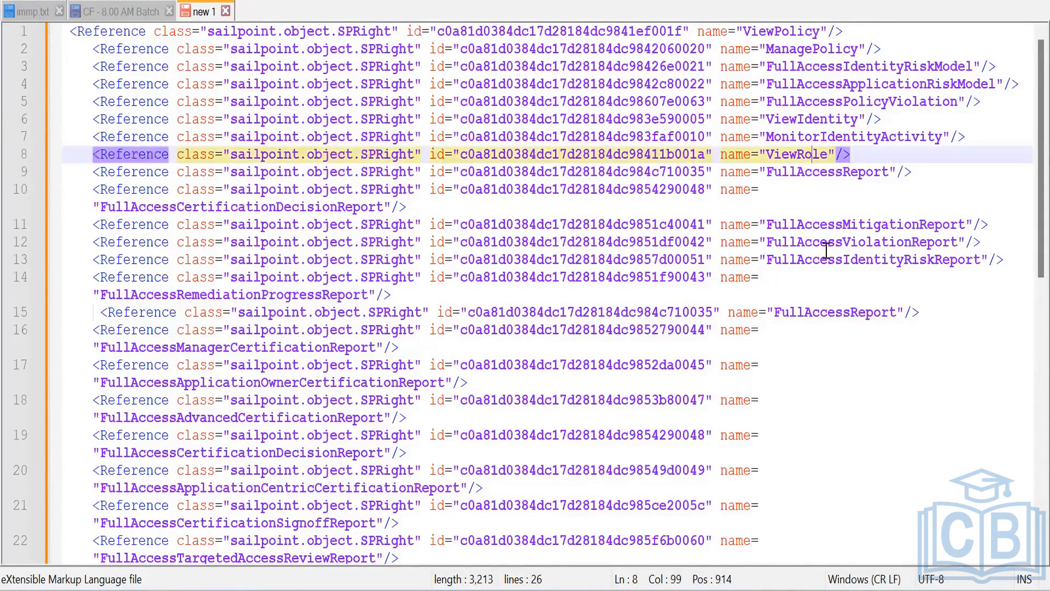
scroll(799, 308, down, 4)
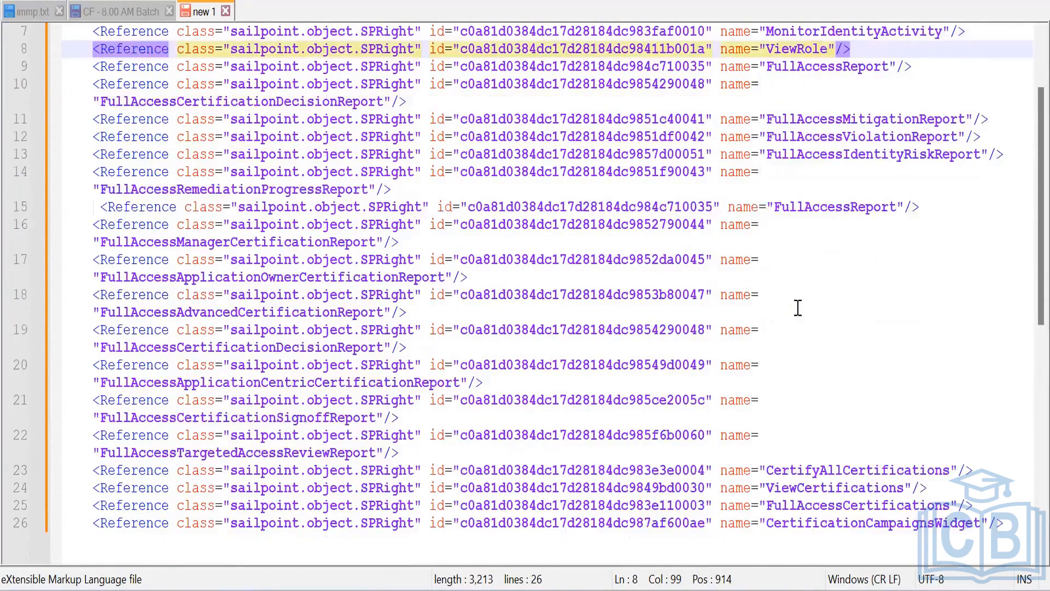
scroll(341, 207, up, 4)
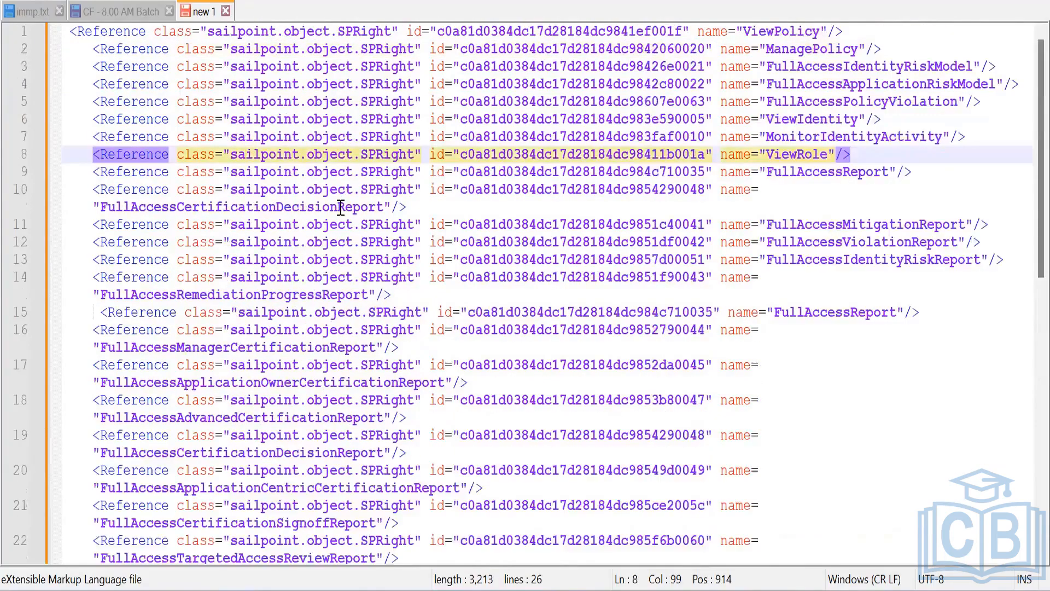
scroll(892, 54, down, 1)
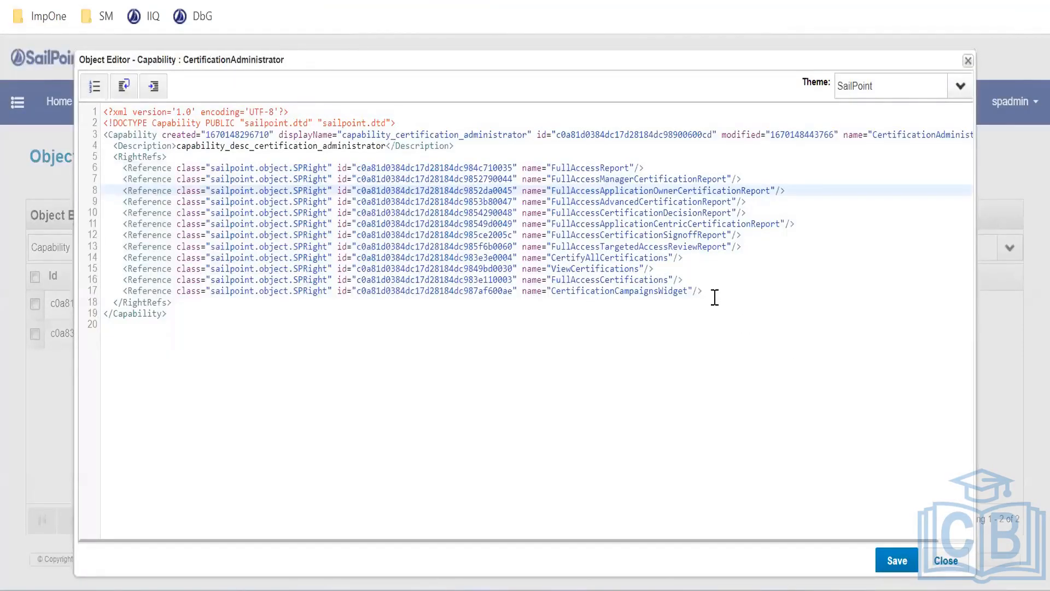
Close the capability XML and switch the Object Browser object type to SPRight
drag(715, 286, 119, 154)
click(405, 356)
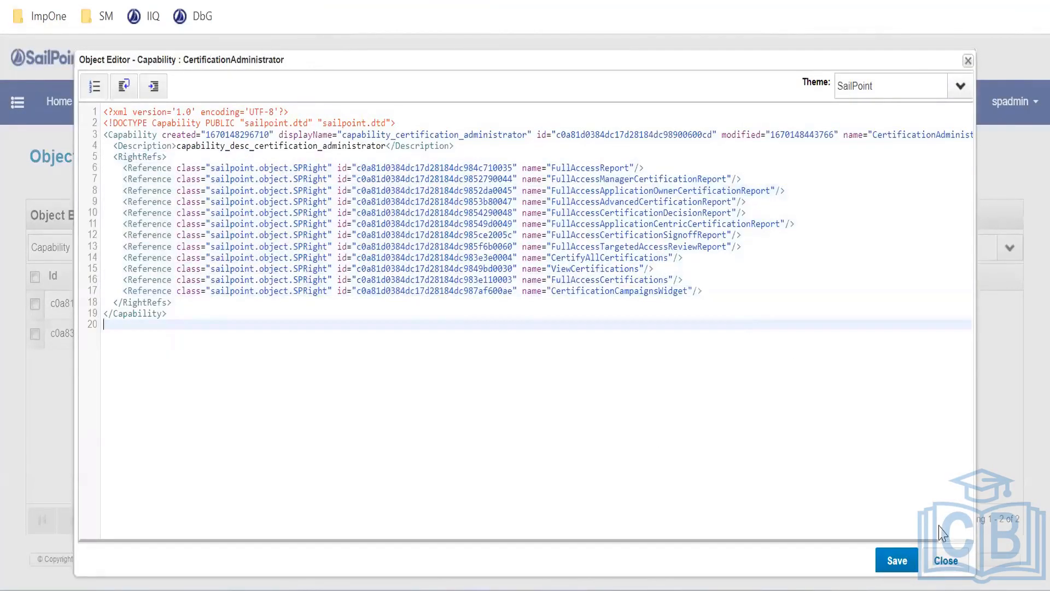
click(966, 570)
drag(94, 251, 1, 227)
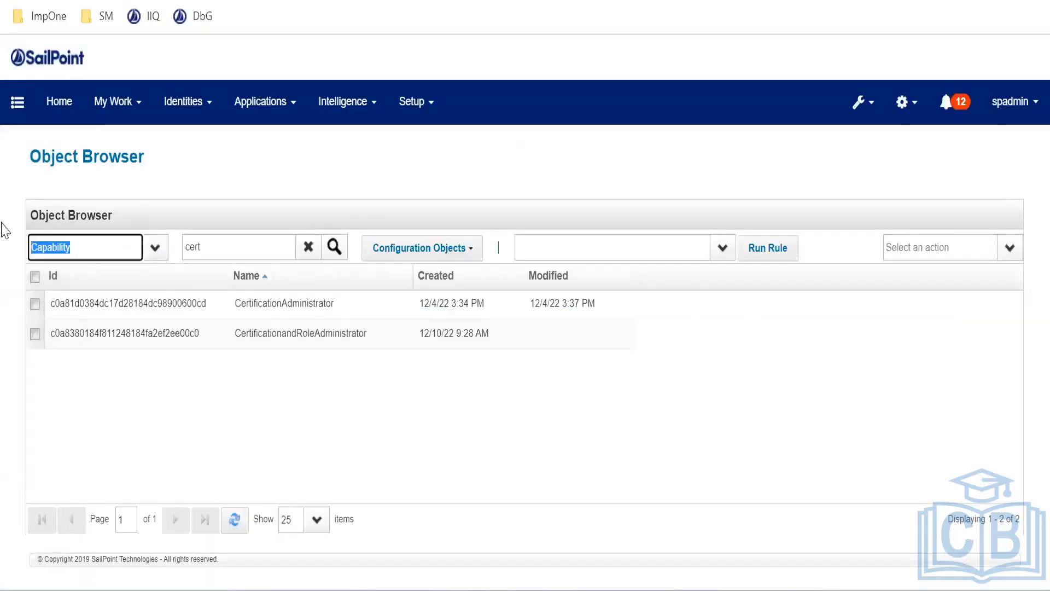
text(SPRigh)
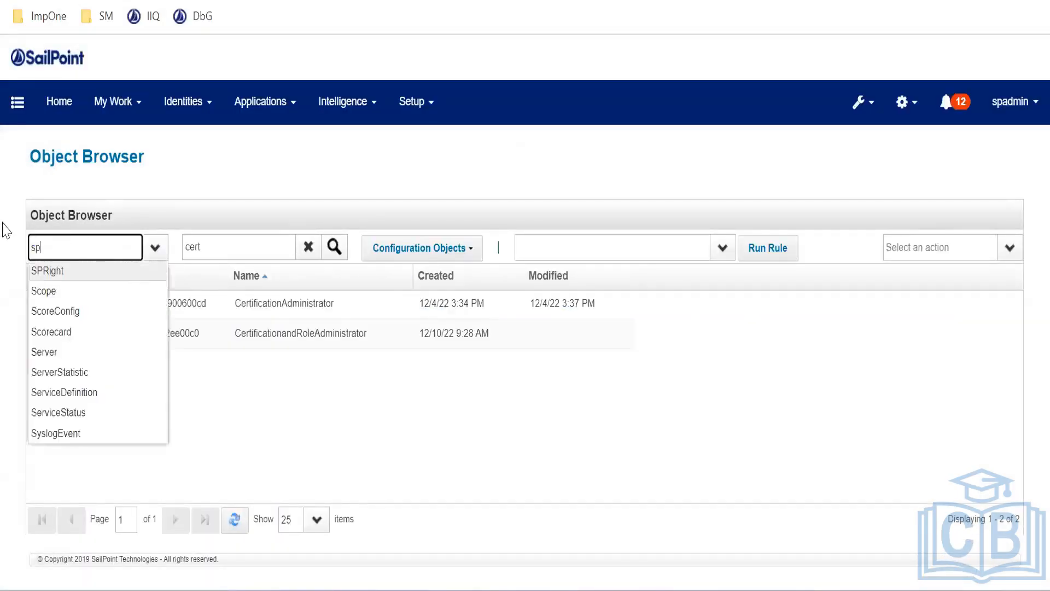
text(t)
key(Tab)
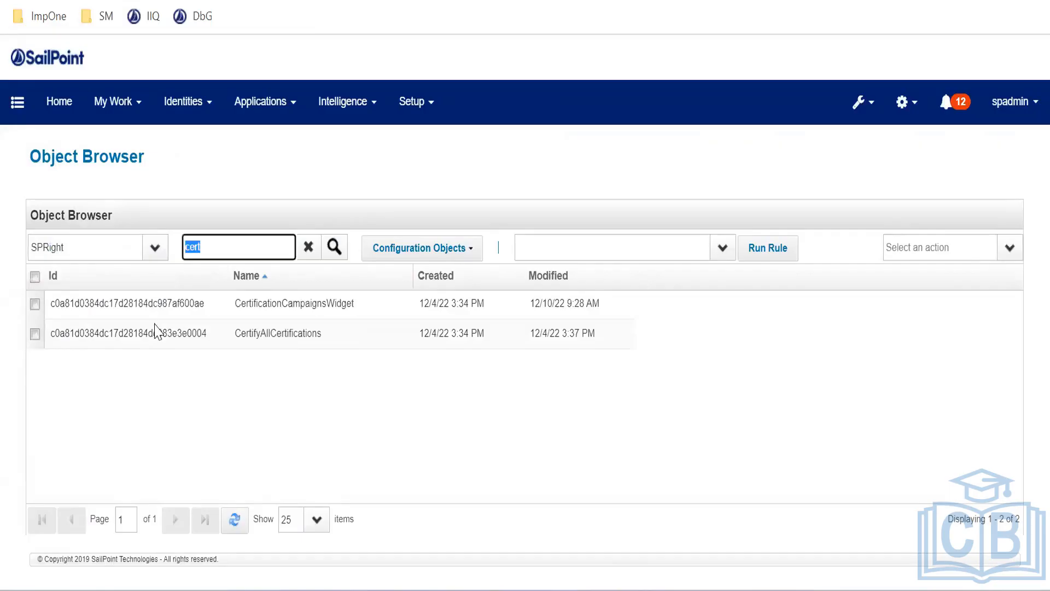
Clear the 'cert' filter and scroll through the full list of 185 SPRight objects
click(310, 248)
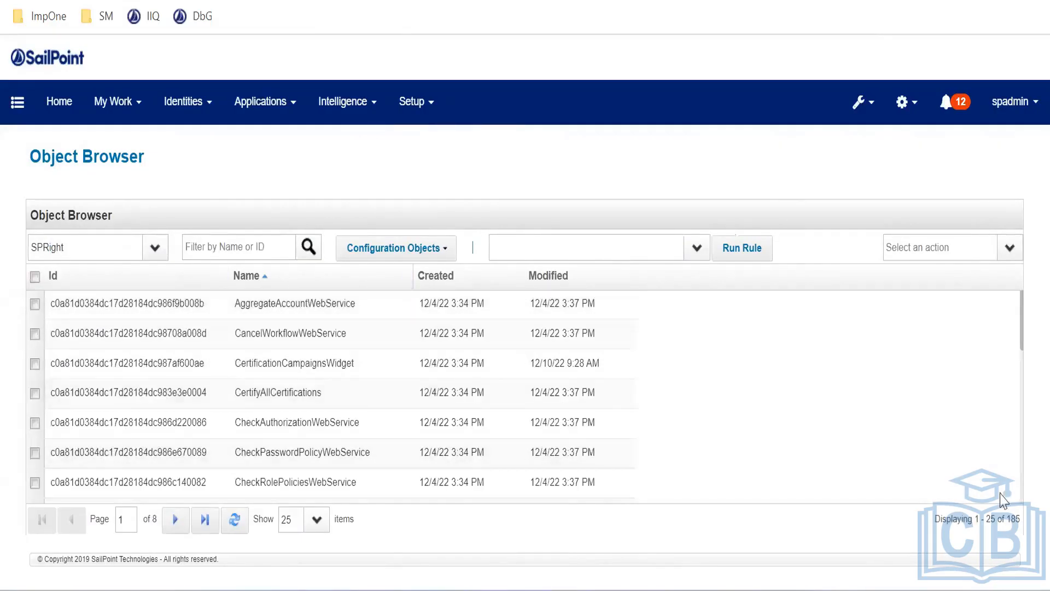
drag(1026, 522, 1010, 522)
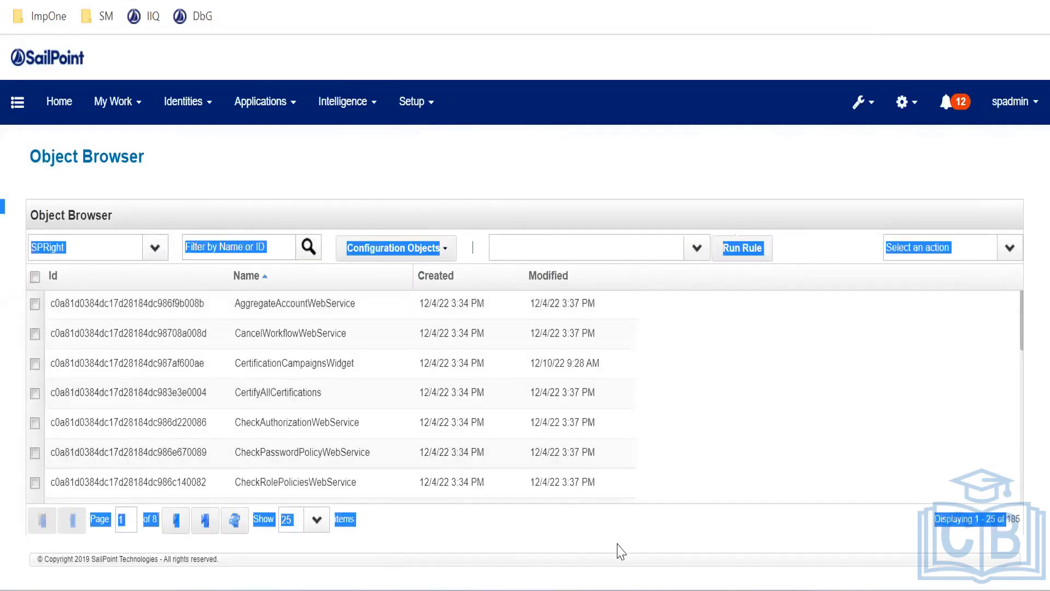
click(590, 543)
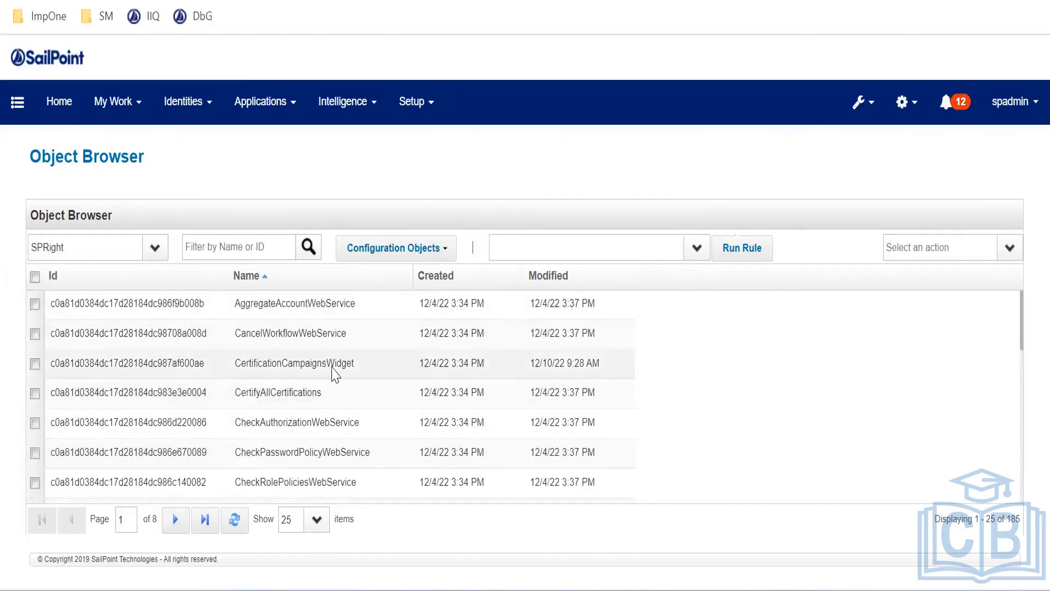
scroll(339, 369, down, 2)
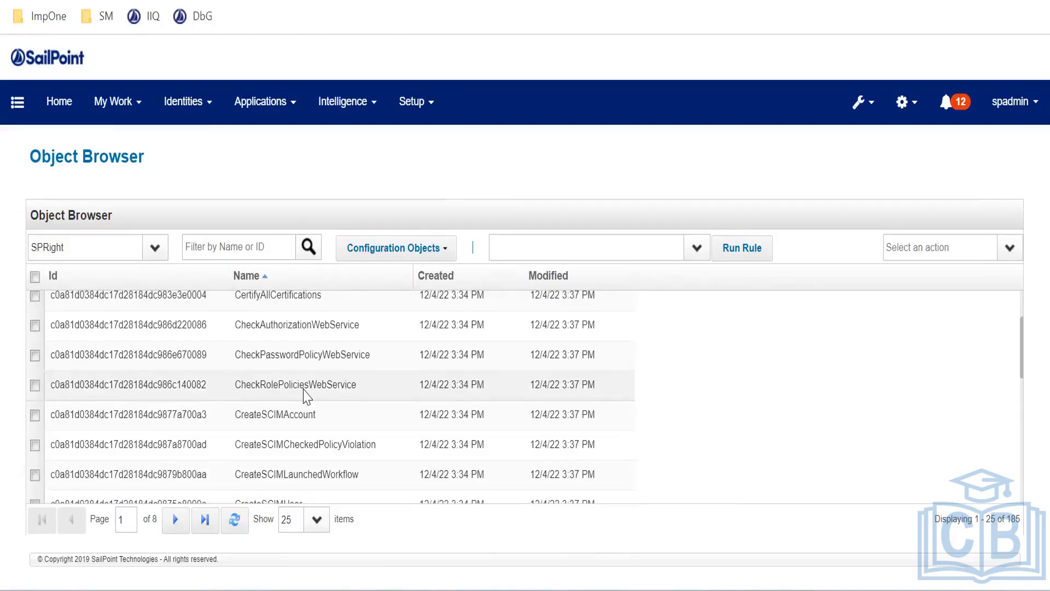
scroll(306, 395, down, 2)
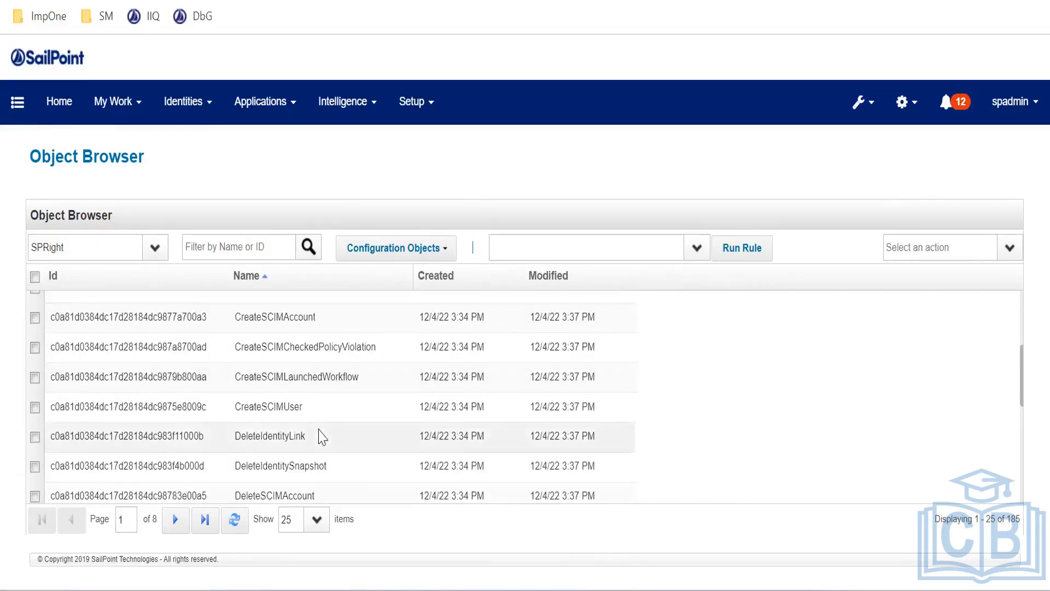
scroll(320, 434, down, 3)
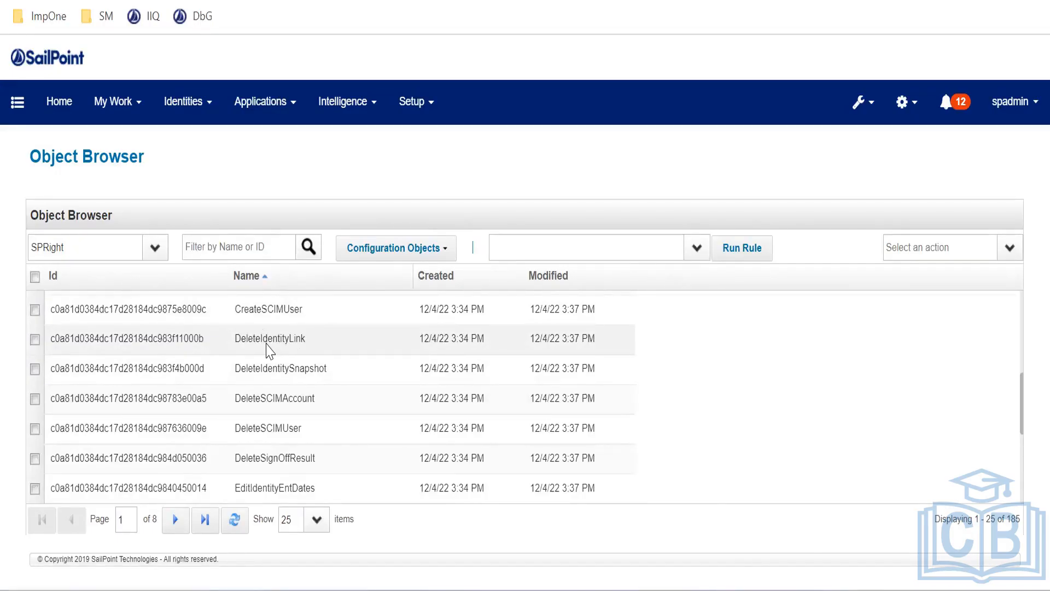
scroll(268, 351, down, 5)
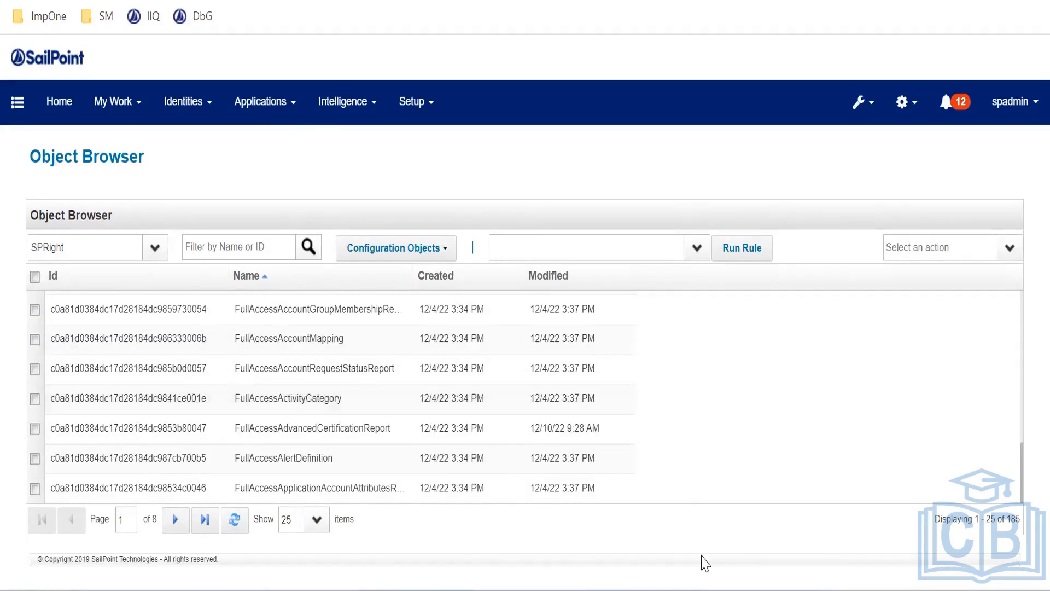
Page forward twice to page 3 of the SPRight list, objects 51–75 of 185
click(175, 519)
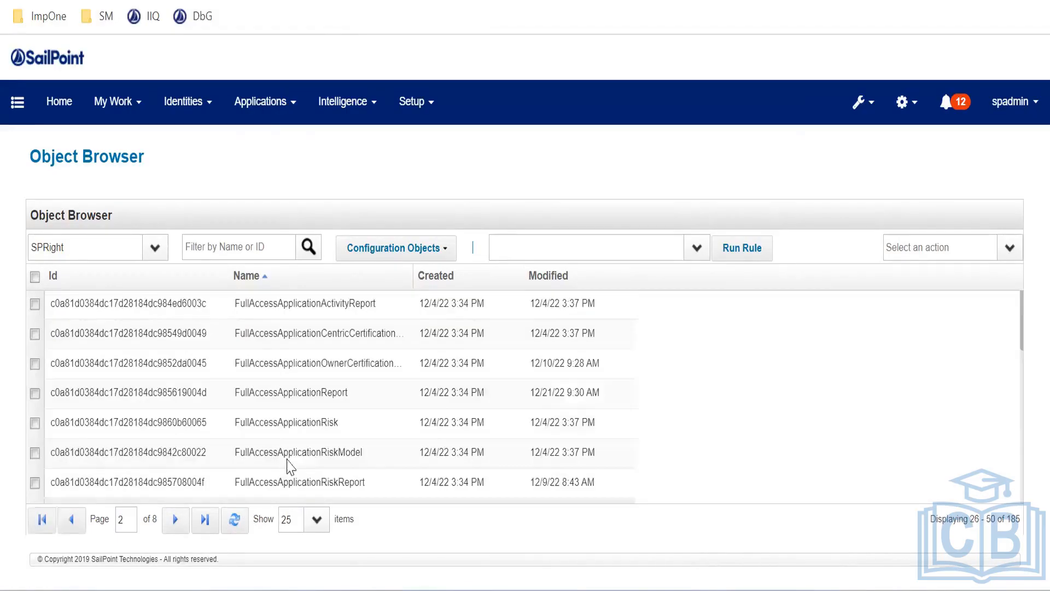
scroll(288, 454, down, 5)
scroll(288, 449, down, 2)
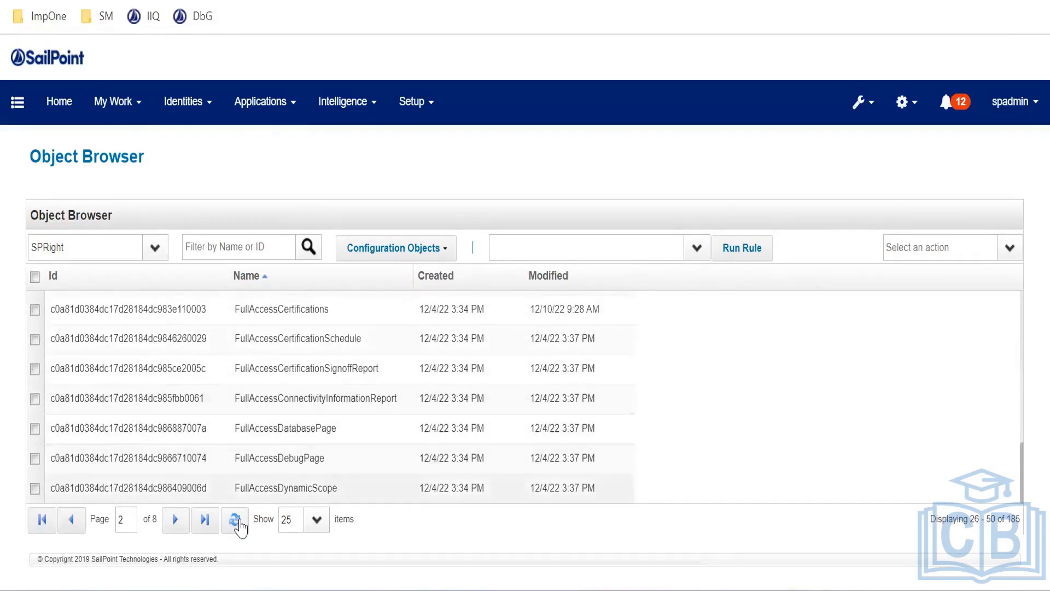
click(176, 519)
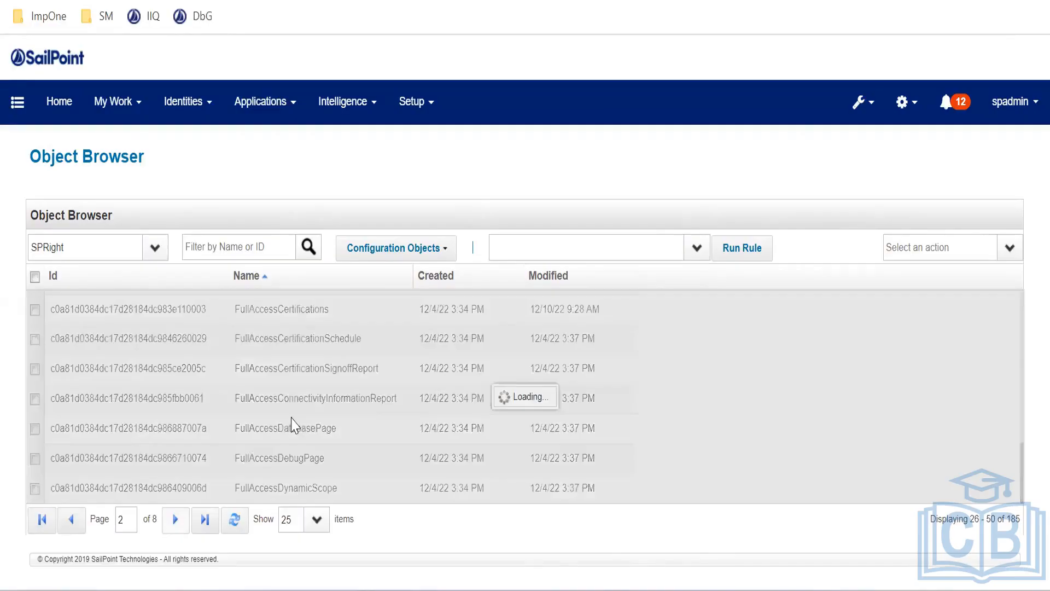
scroll(329, 416, down, 3)
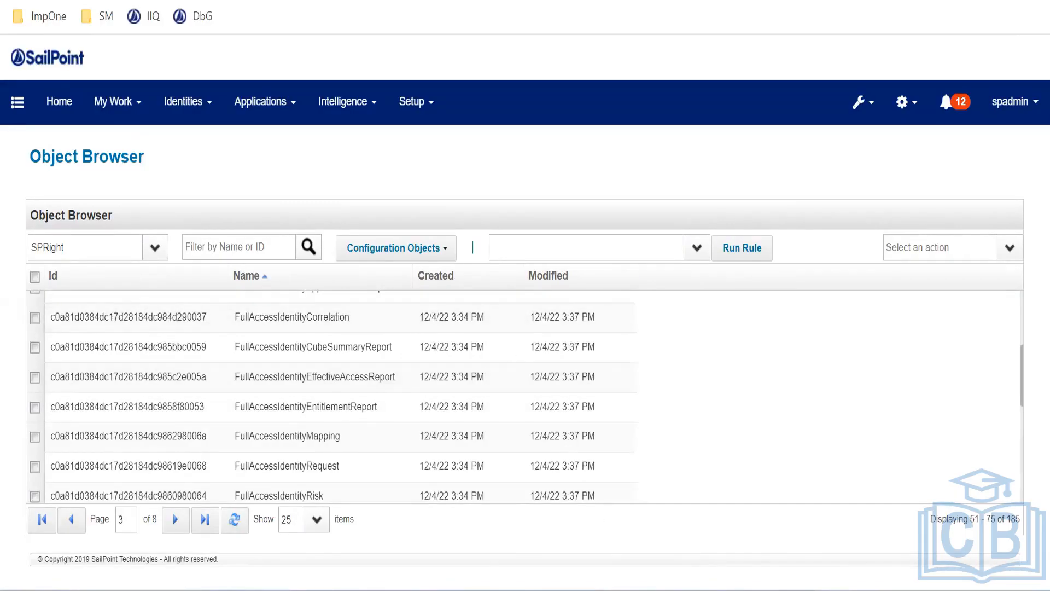
key(alt+Tab)
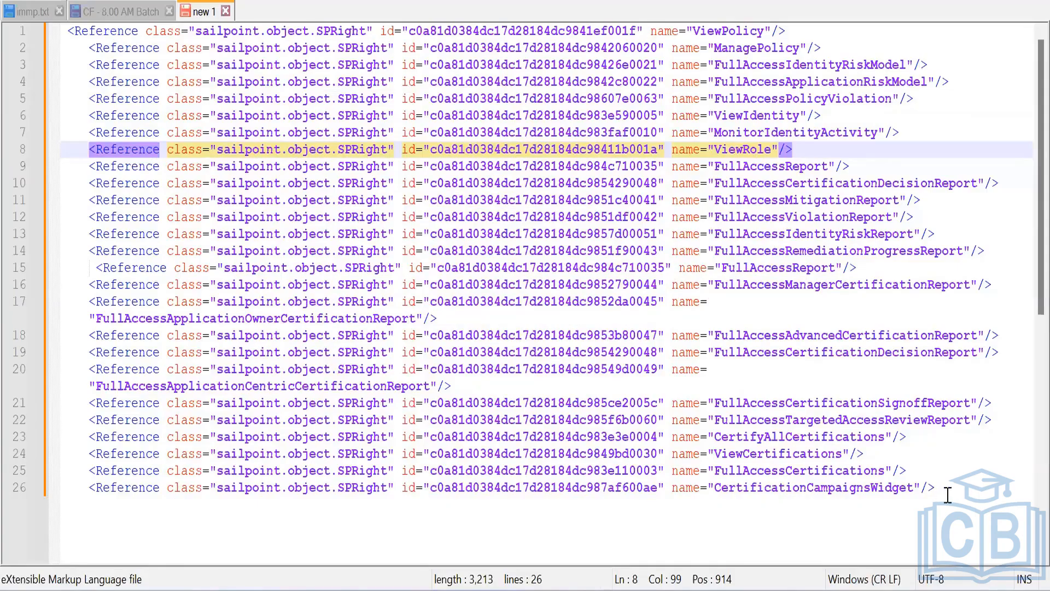
After glancing at the 26-reference list, open the FullAccessEnvironmentMonitoring right's XML in IdentityIQ
drag(948, 495, 104, 31)
click(306, 251)
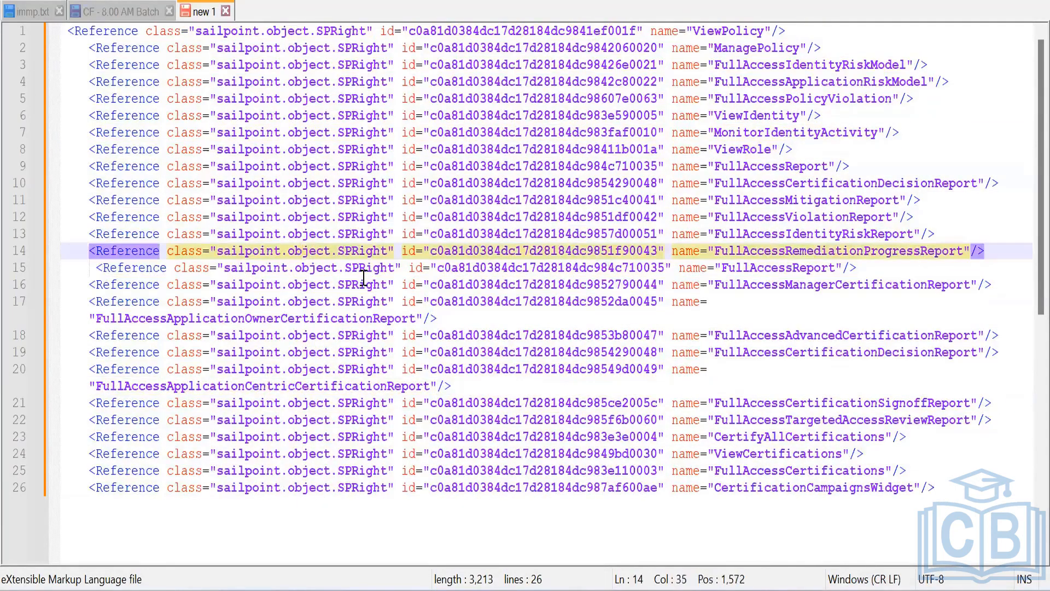
click(563, 590)
scroll(334, 372, up, 5)
click(335, 391)
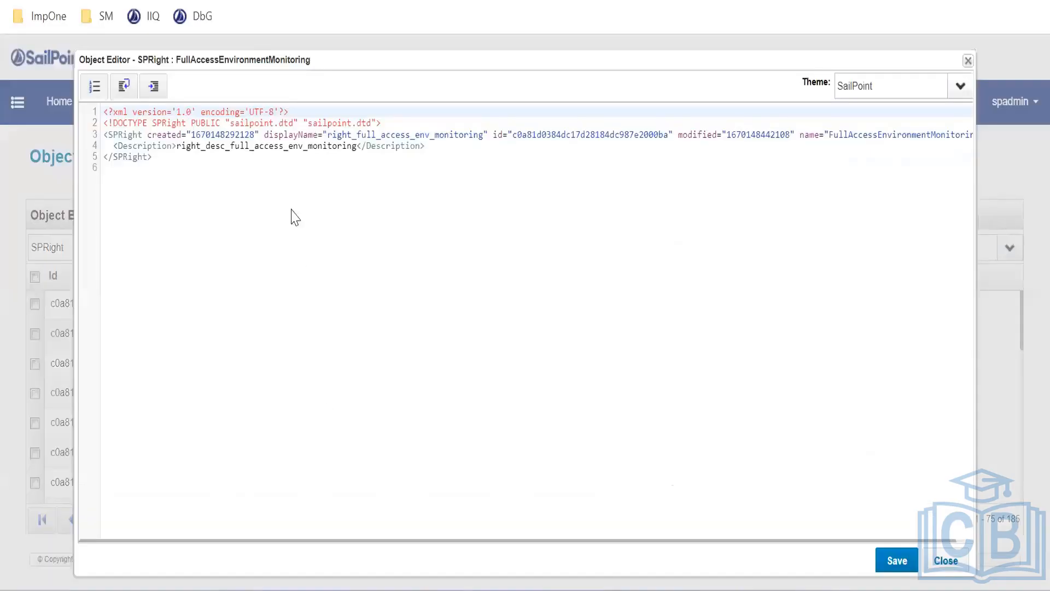
Copy the FullAccessEnvironmentMonitoring XML and paste it into a new SPRight object
key(ctrl+a)
key(ctrl+c)
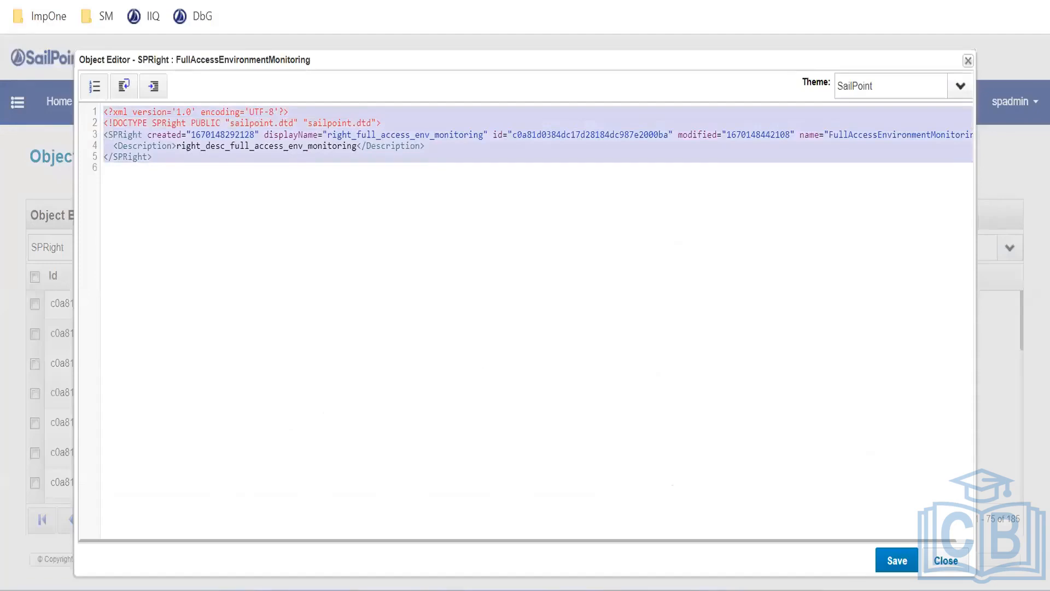
click(946, 560)
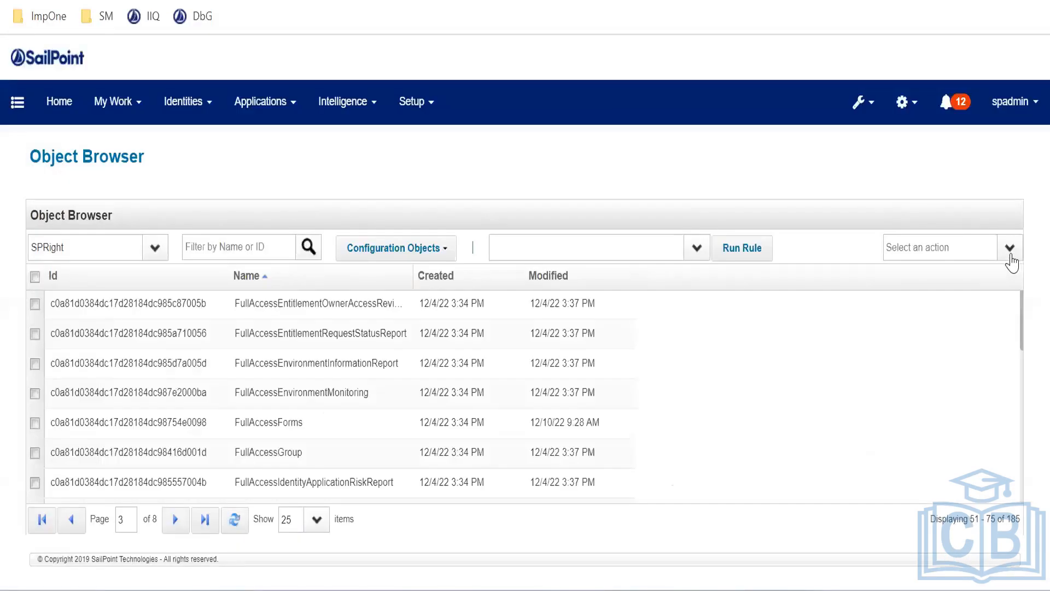
click(1010, 251)
click(957, 279)
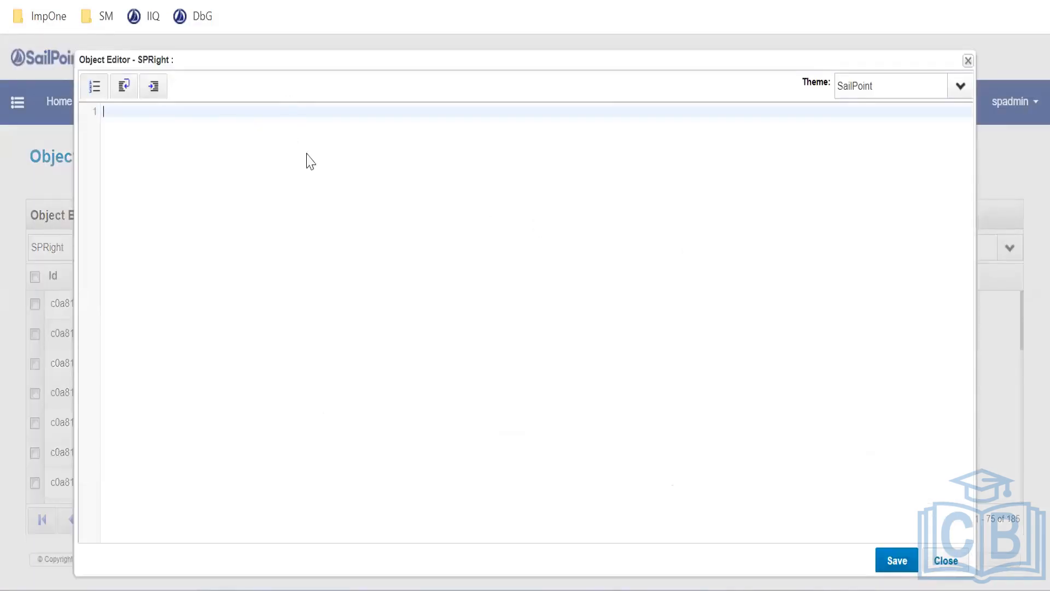
key(ctrl+v)
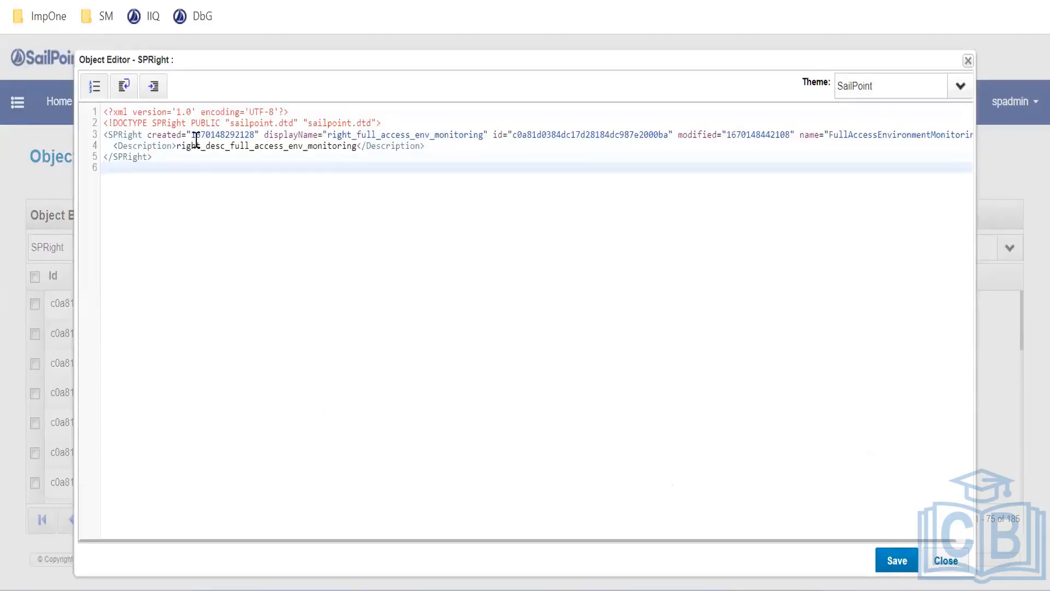
Blank the created, id and modified values of the new right, then close it
click(223, 133)
double_click(222, 134)
key(Delete)
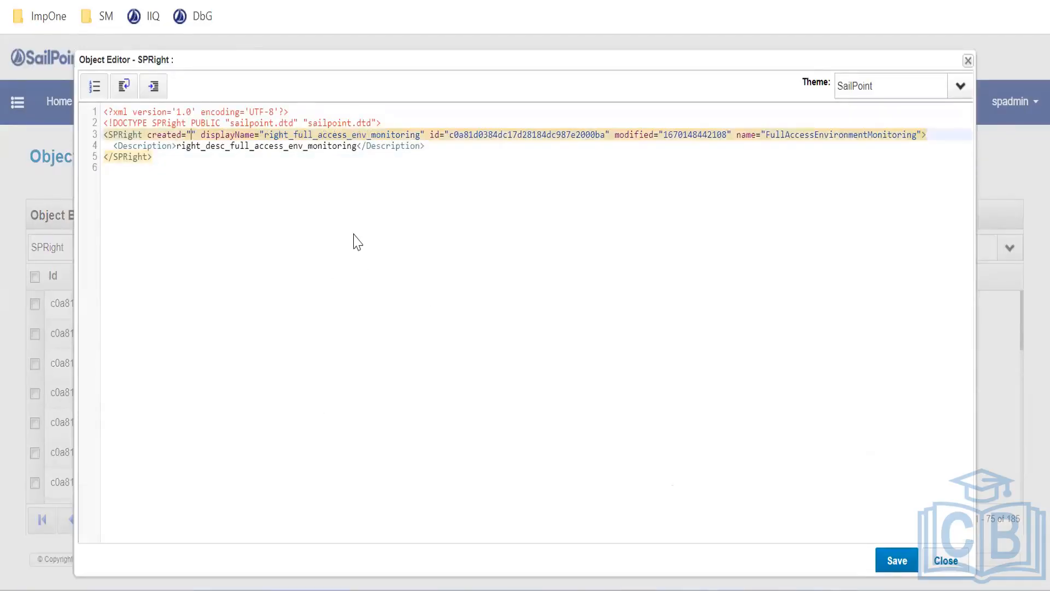
double_click(528, 136)
key(Delete)
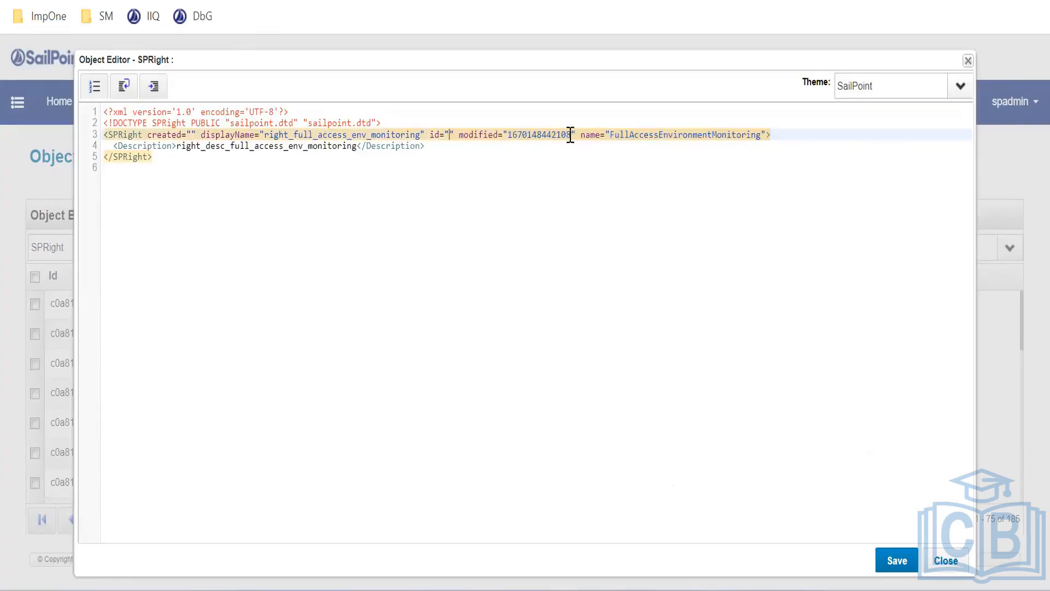
double_click(549, 135)
key(Delete)
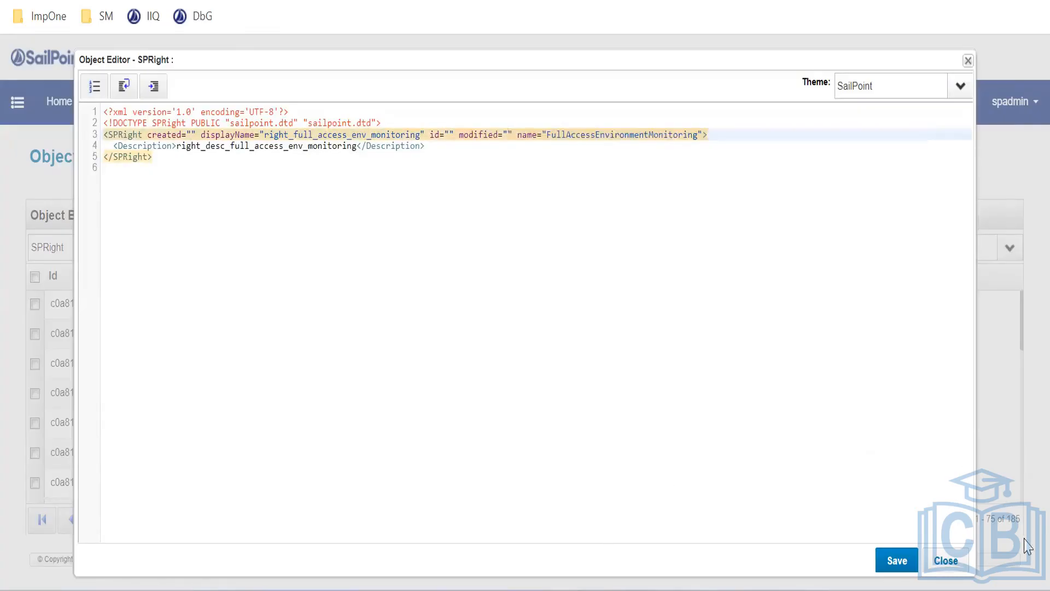
click(946, 560)
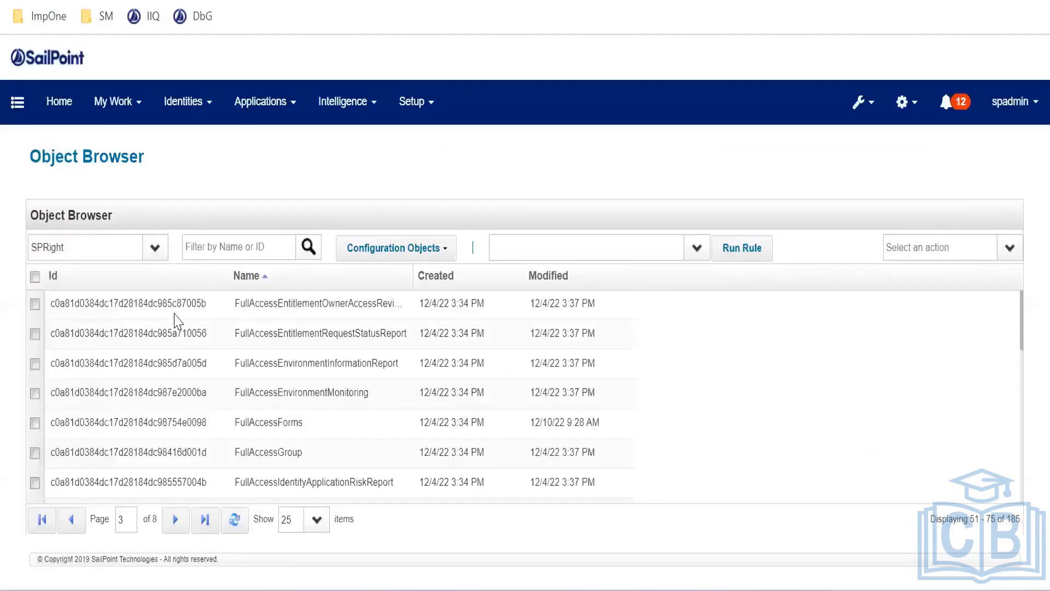
Switch the Object Browser type to Capability and briefly review the Auditor capability
click(112, 249)
text(capa)
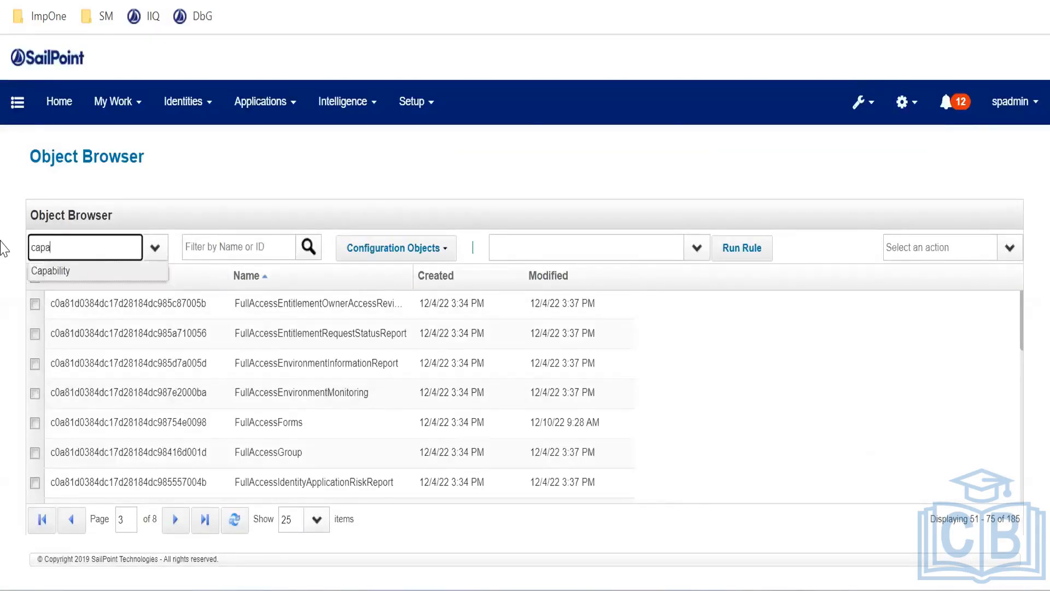
key(Tab)
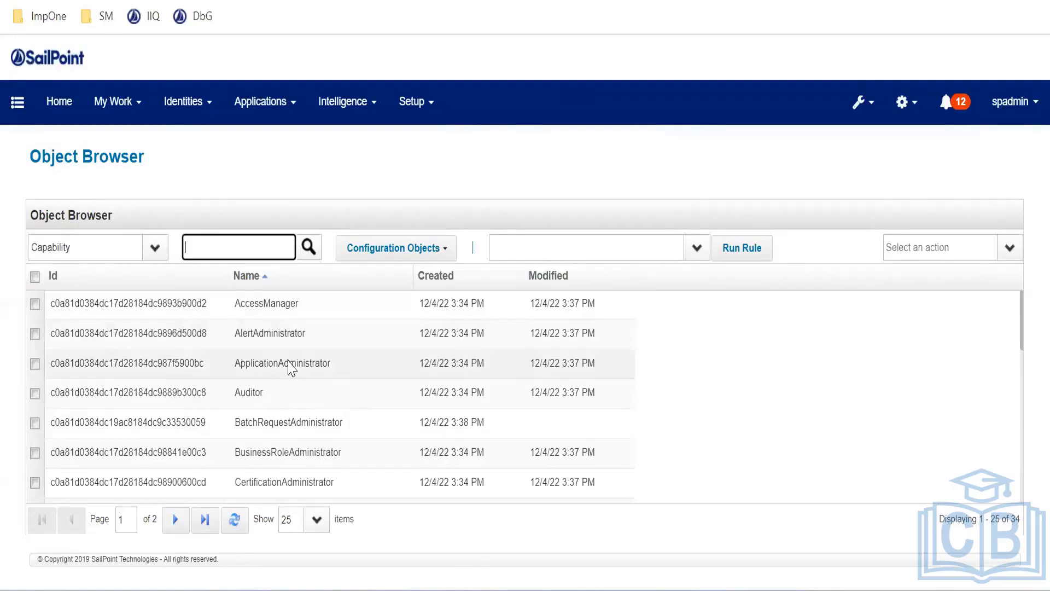
click(265, 393)
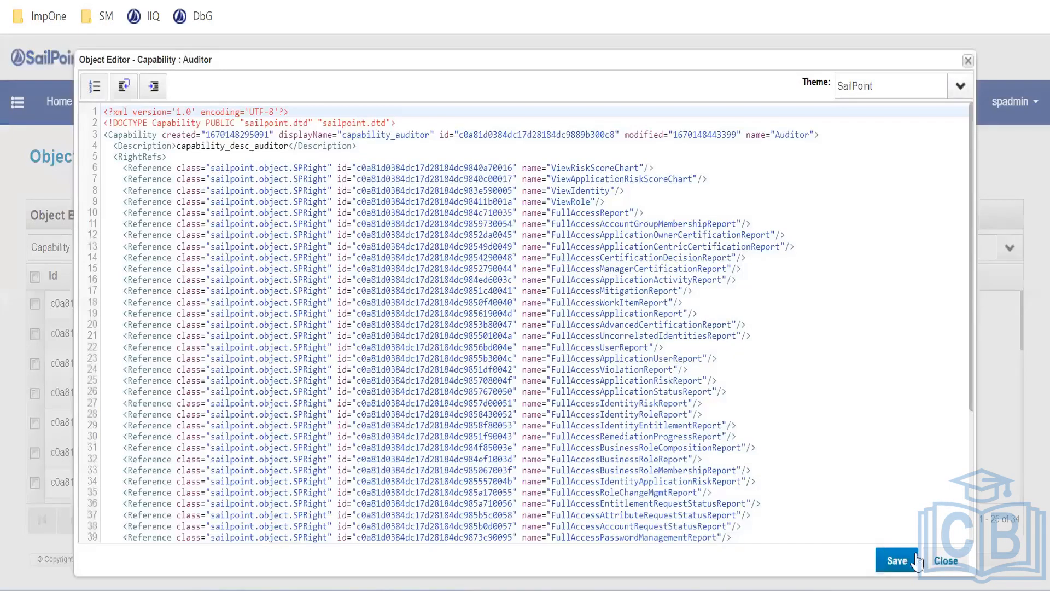
click(946, 560)
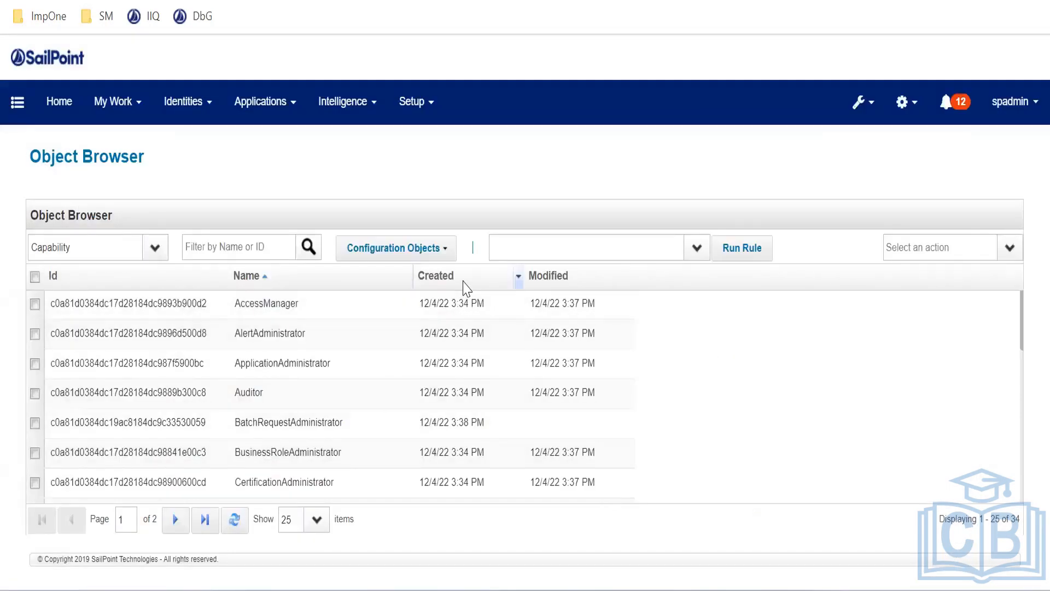
Sort capabilities by creation date and copy the whole PasswordAdministrator XML
click(464, 281)
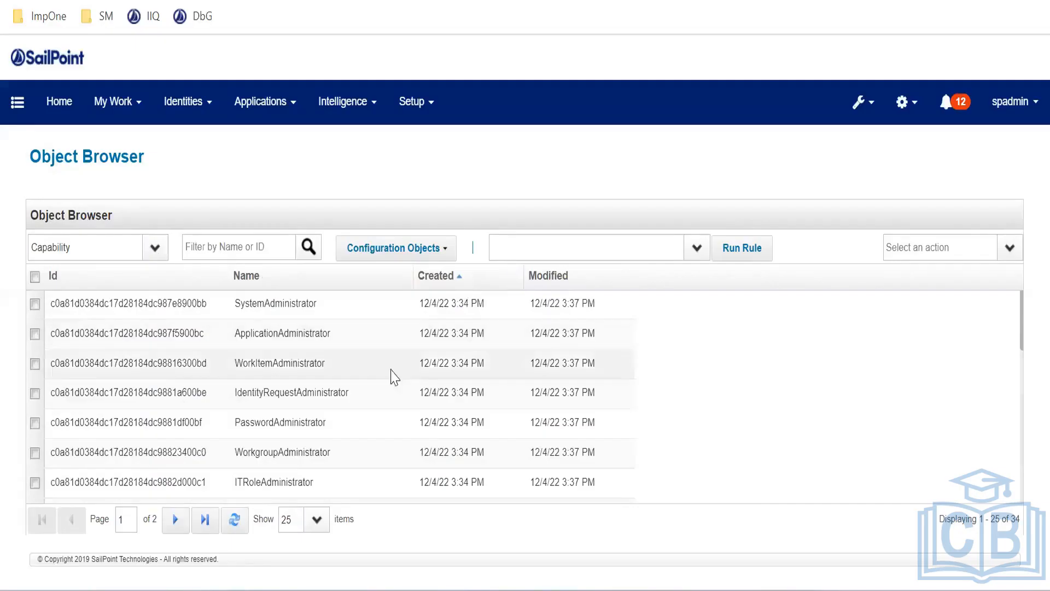
scroll(356, 399, down, 2)
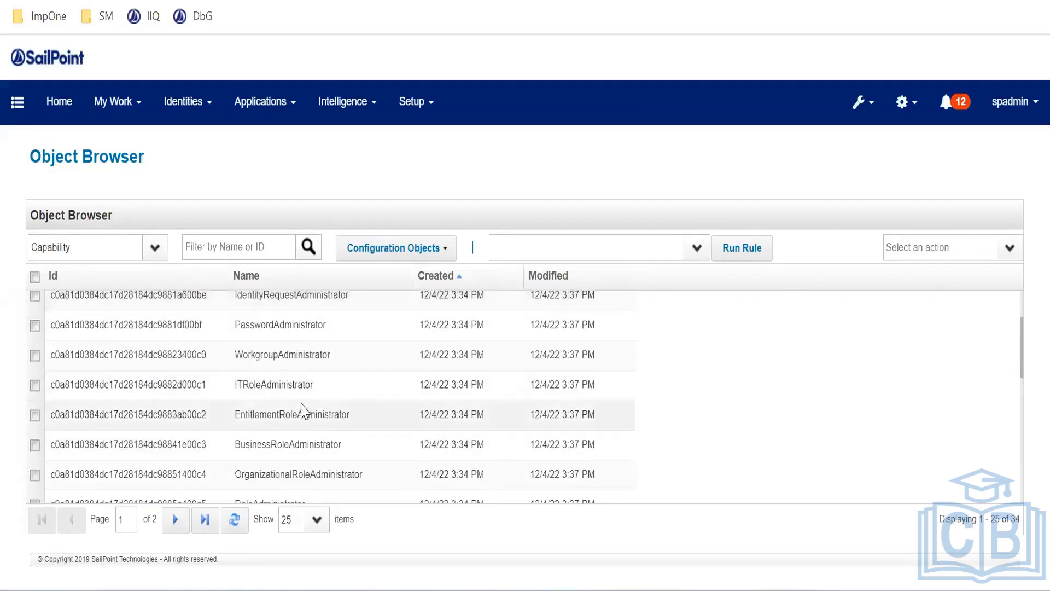
click(315, 332)
key(ctrl+a)
key(ctrl+c)
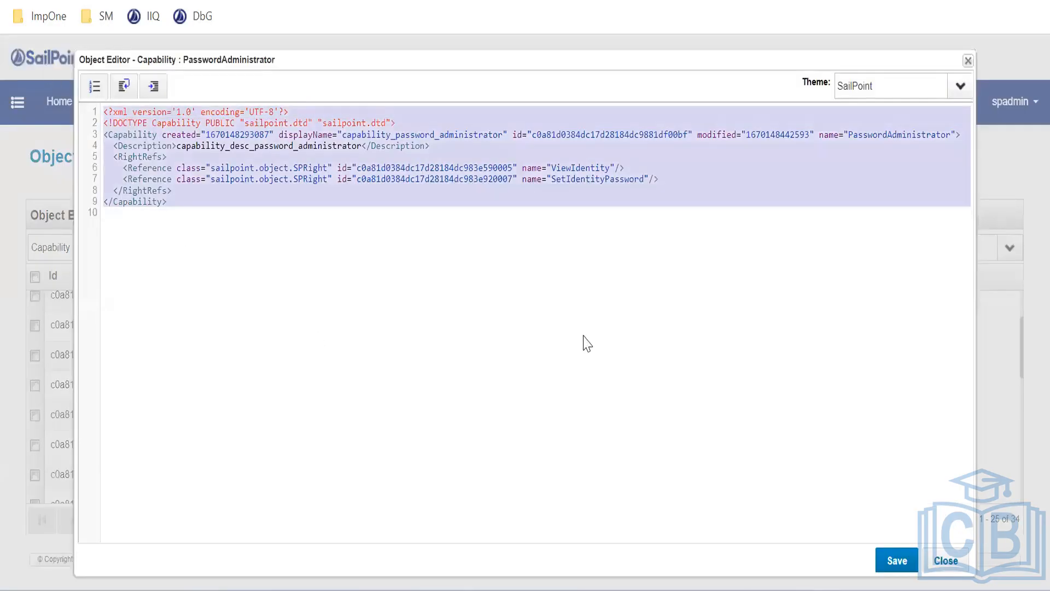
click(951, 567)
click(1003, 258)
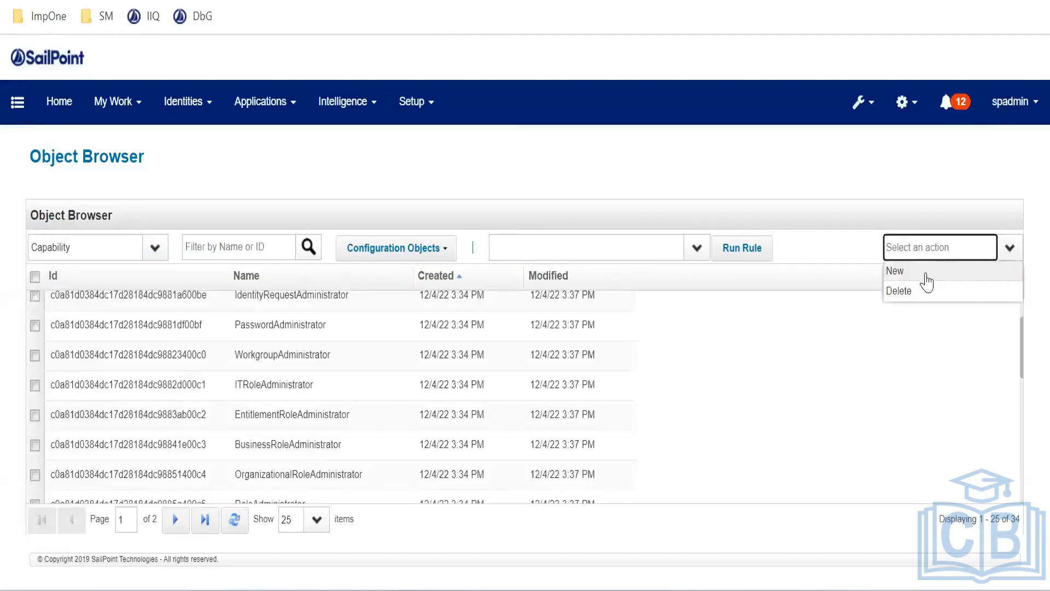
Paste the PasswordAdministrator XML into a new capability and empty its created, id and modified values
click(928, 278)
click(256, 118)
key(ctrl+v)
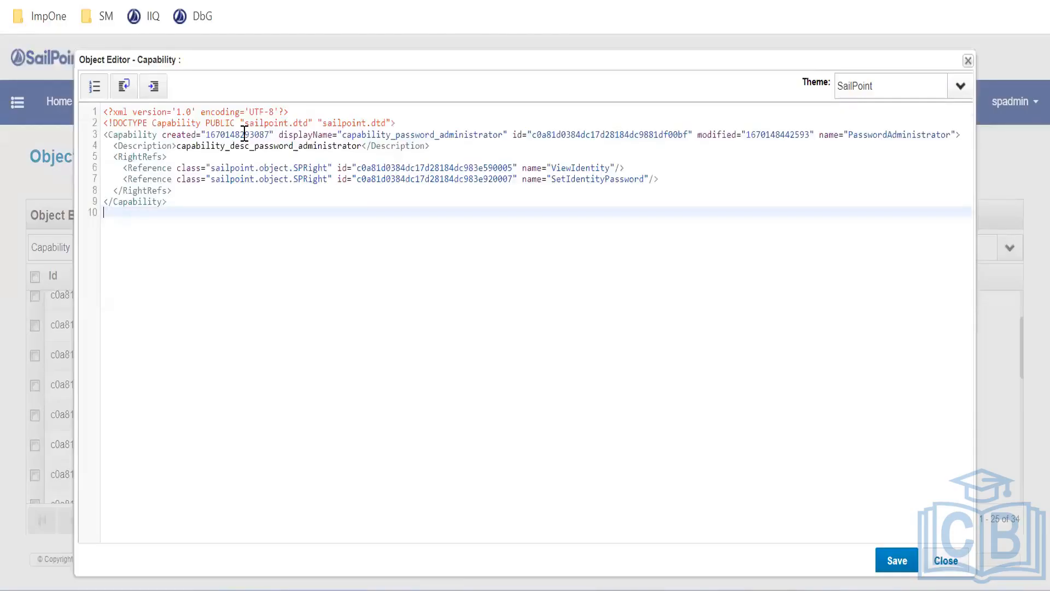
double_click(257, 134)
key(Delete)
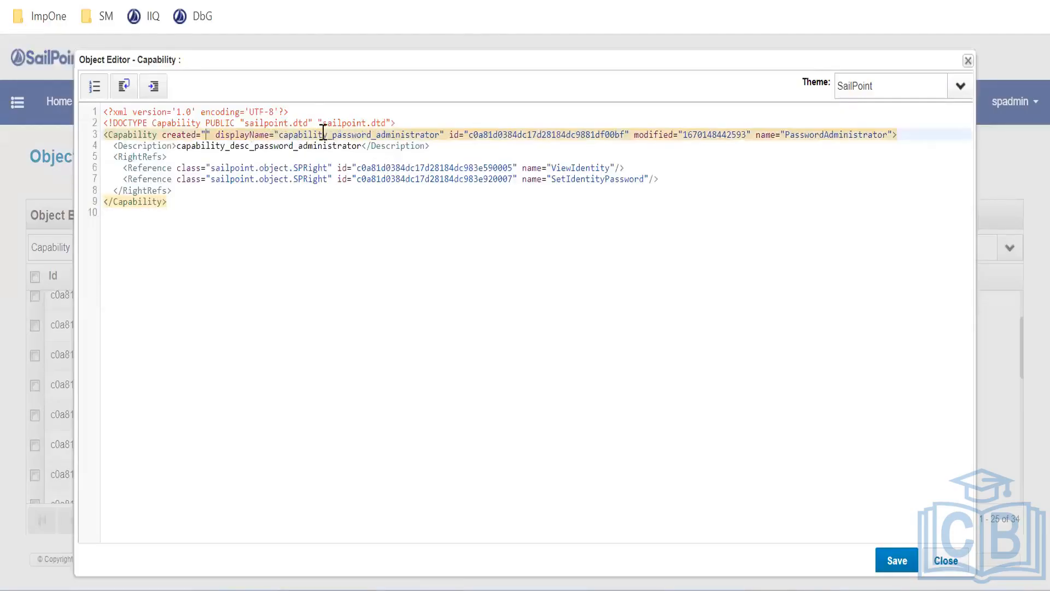
double_click(554, 135)
key(Delete)
double_click(575, 135)
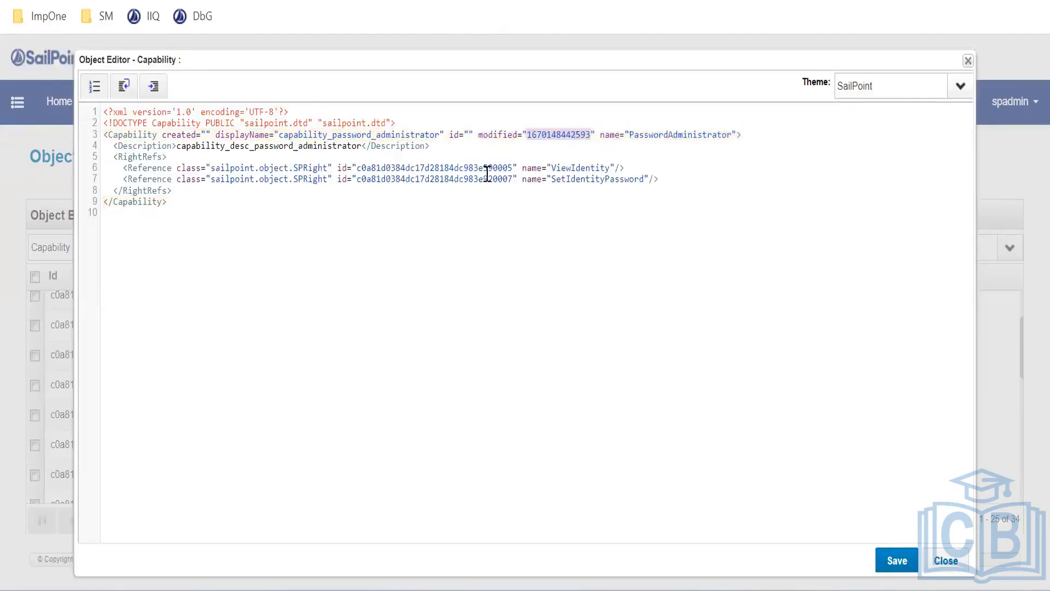
key(Delete)
Remove the two old right references and select the 26 prepared references in Notepad++
drag(123, 168, 661, 178)
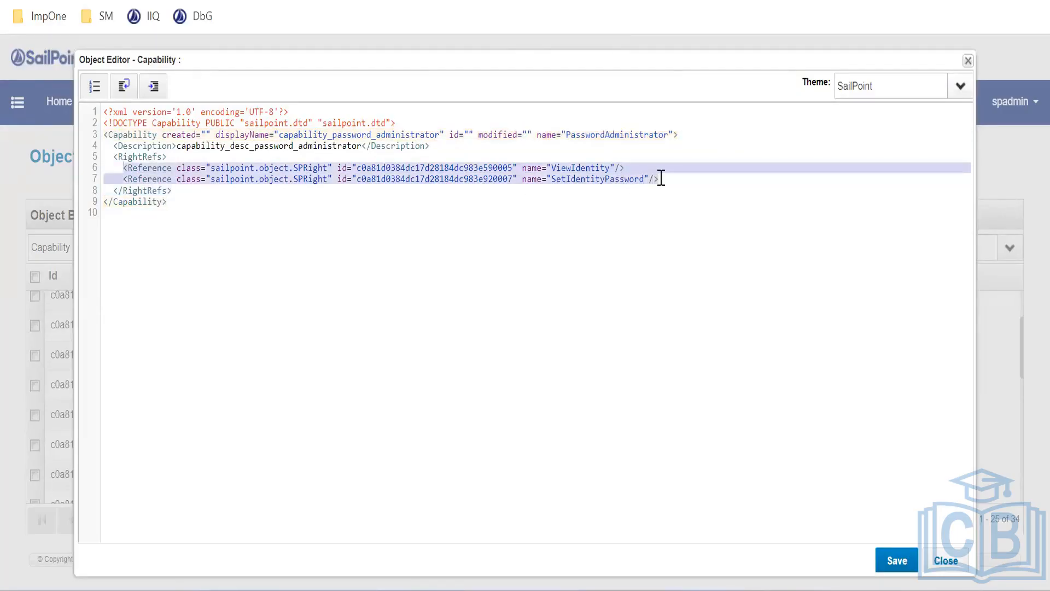
key(Delete)
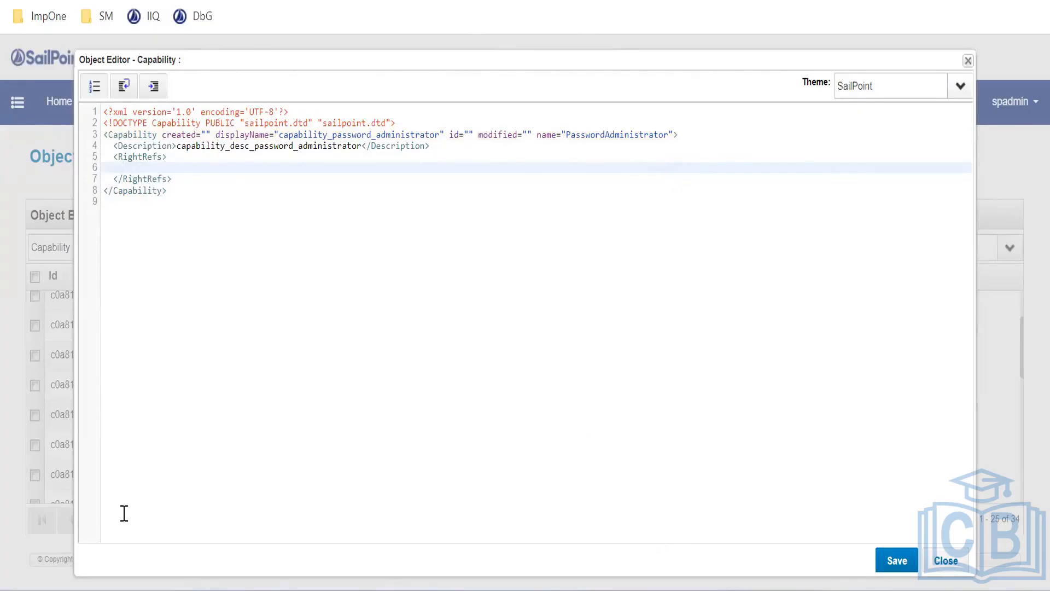
key(alt+Tab)
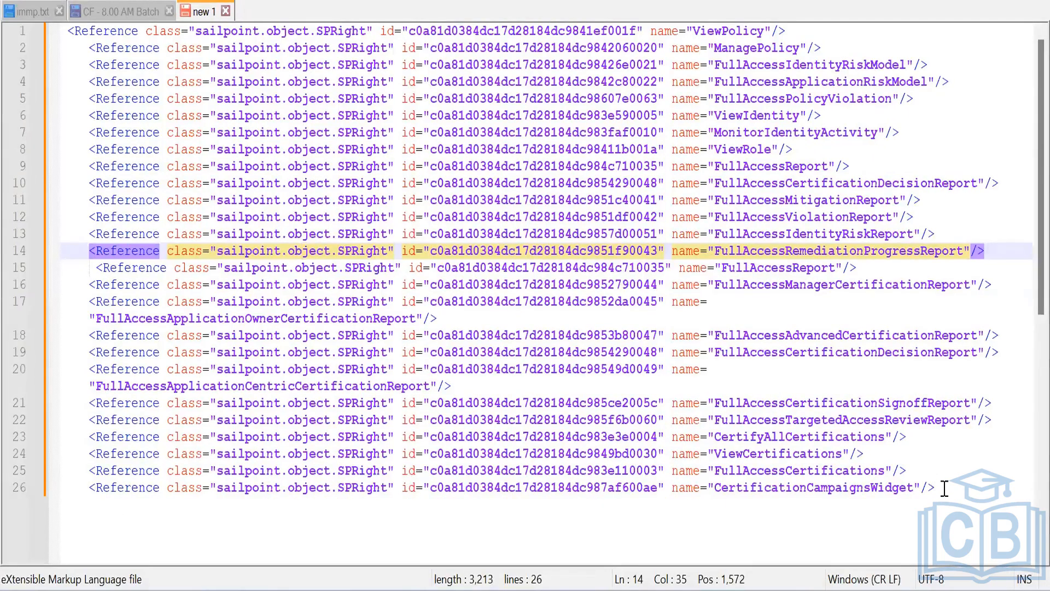
drag(945, 488, 63, 32)
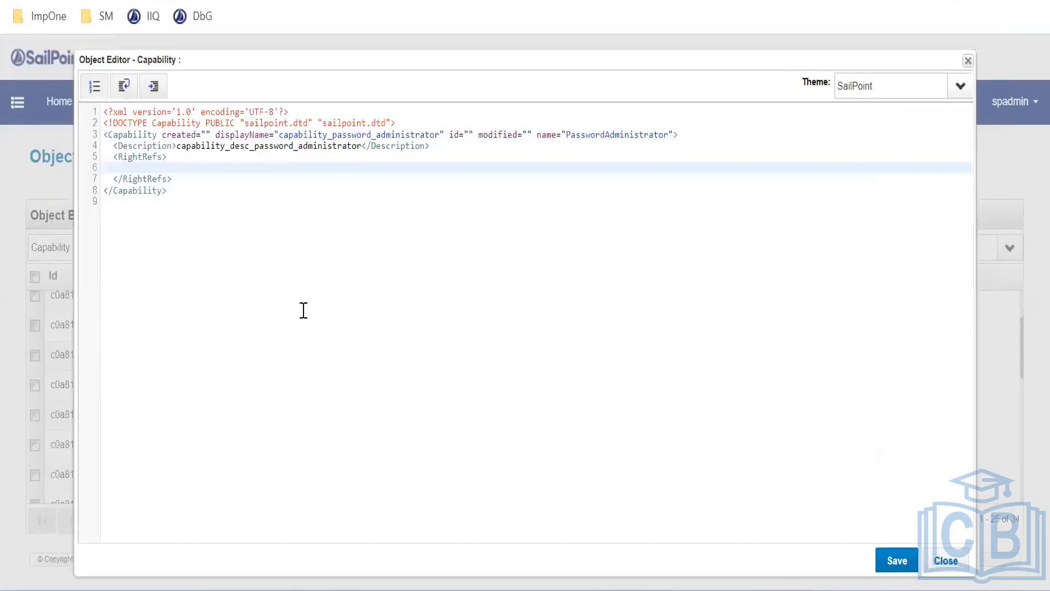
Paste the 26 copied SPRight Reference lines into the new capability's RightRefs block
key(ctrl+v)
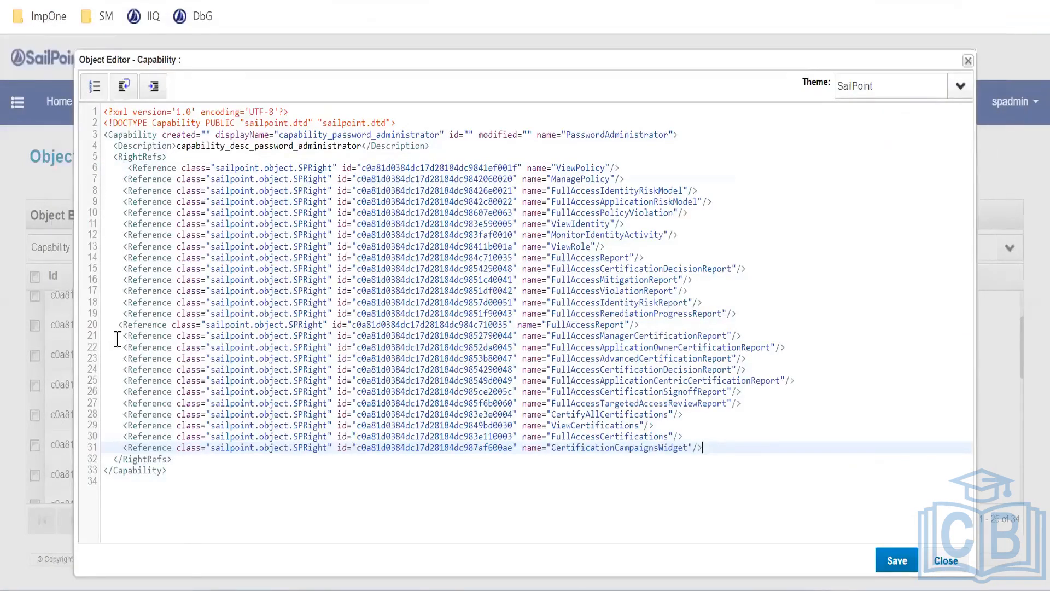
Shift the pasted Reference lines left so their indentation lines up
drag(122, 172, 720, 444)
key(shift+Tab)
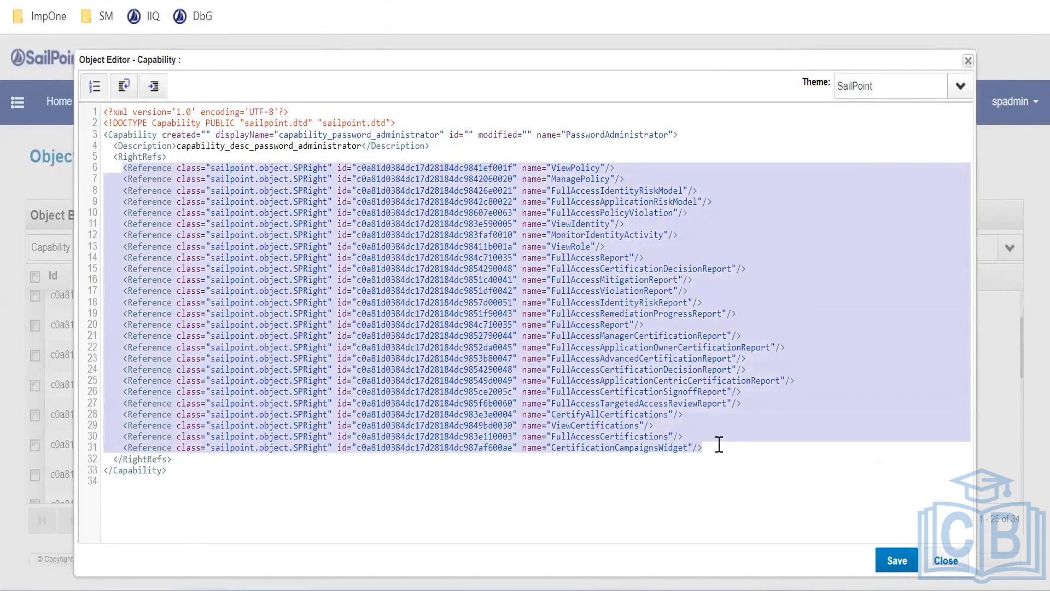
click(335, 336)
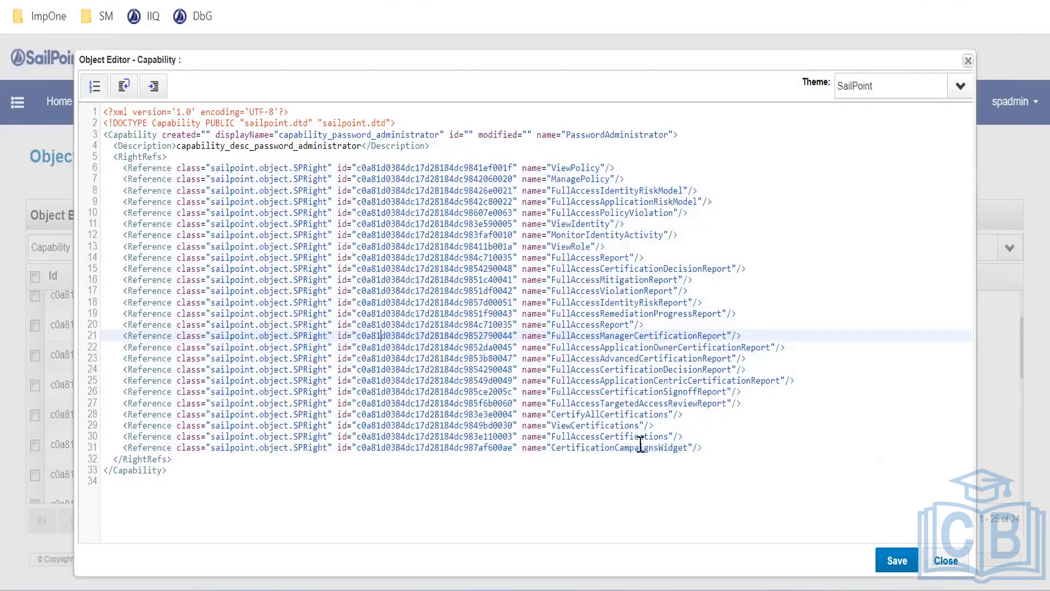
click(223, 471)
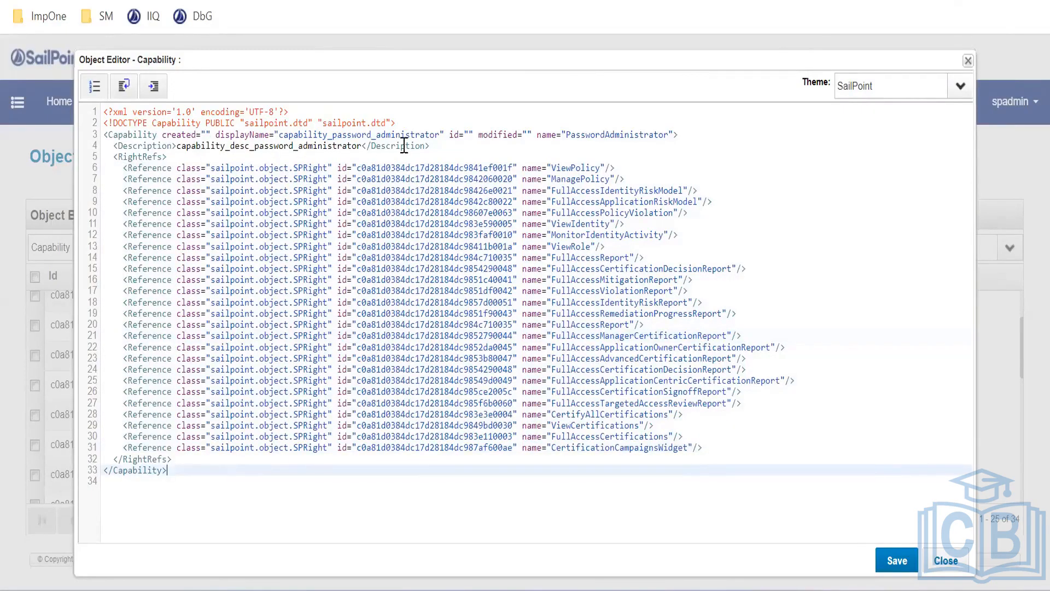
Rename the capability to Certification&POlicyAdmin and paste the same name into displayName
double_click(618, 137)
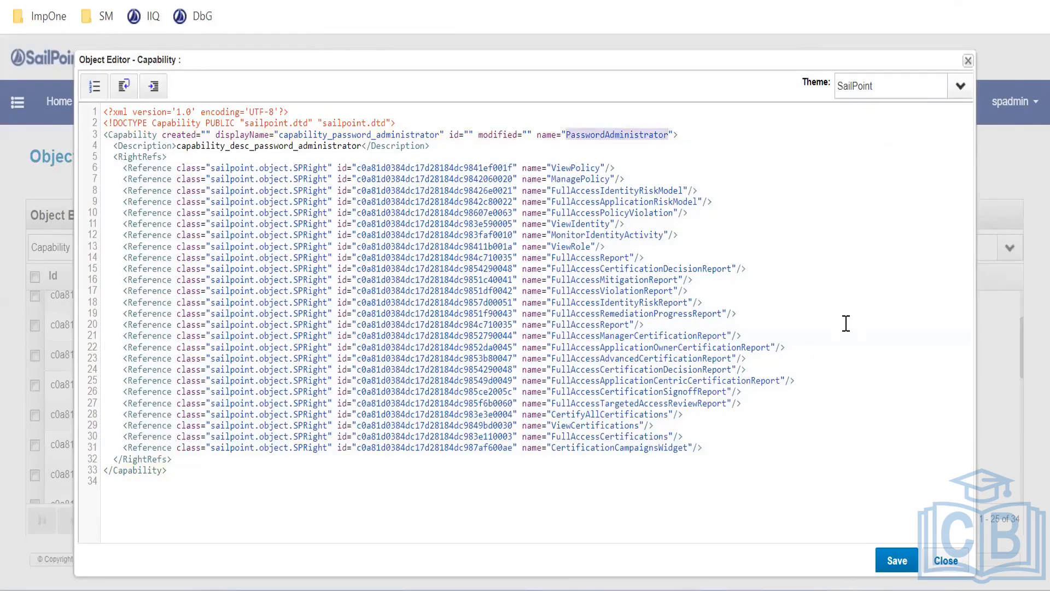
text(C3)
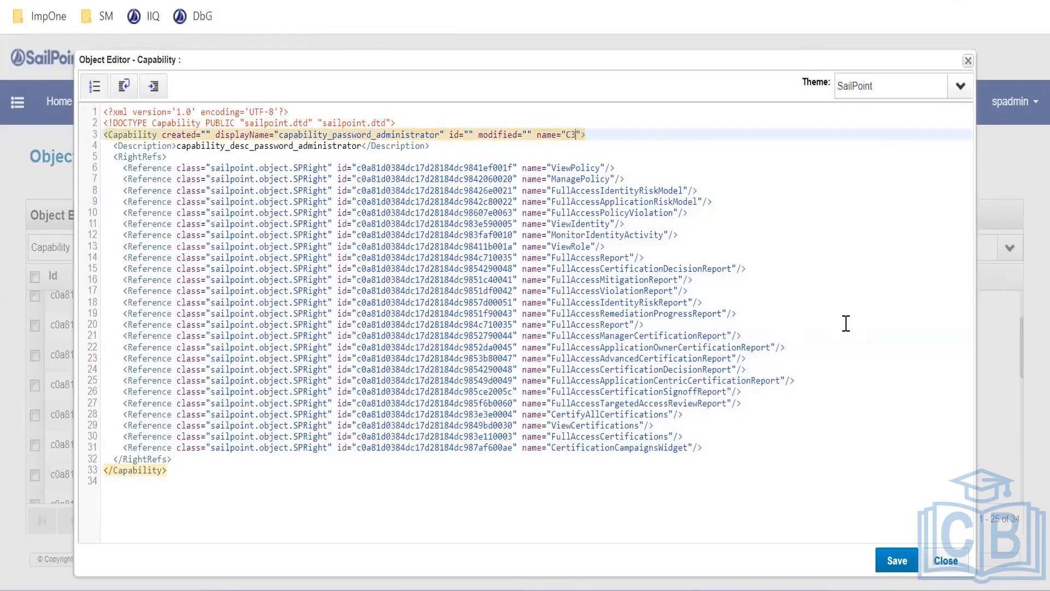
key(BackSpace)
text(ertification&)
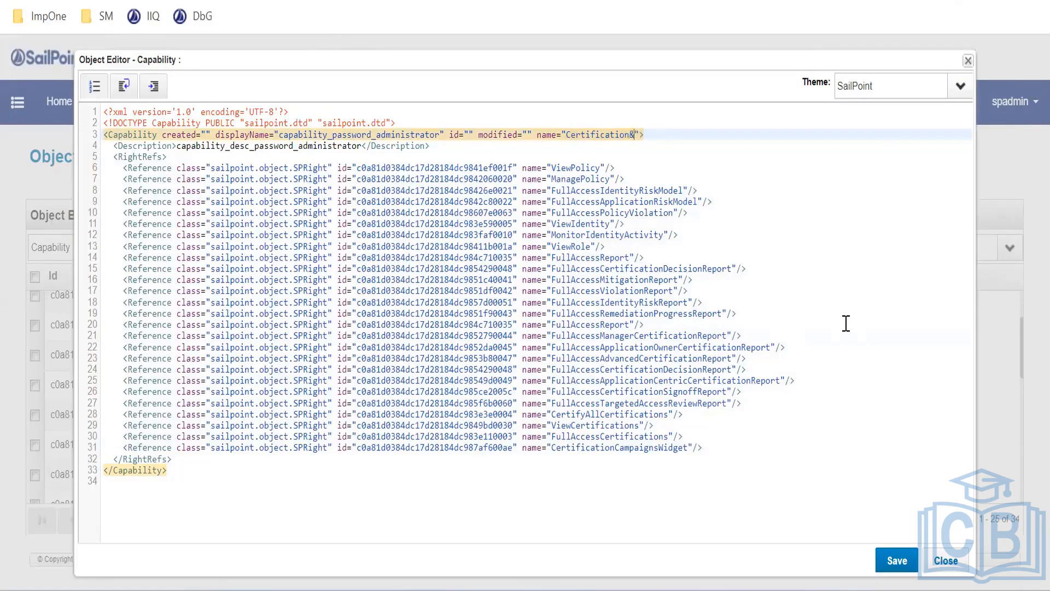
text(POlicyAdmin)
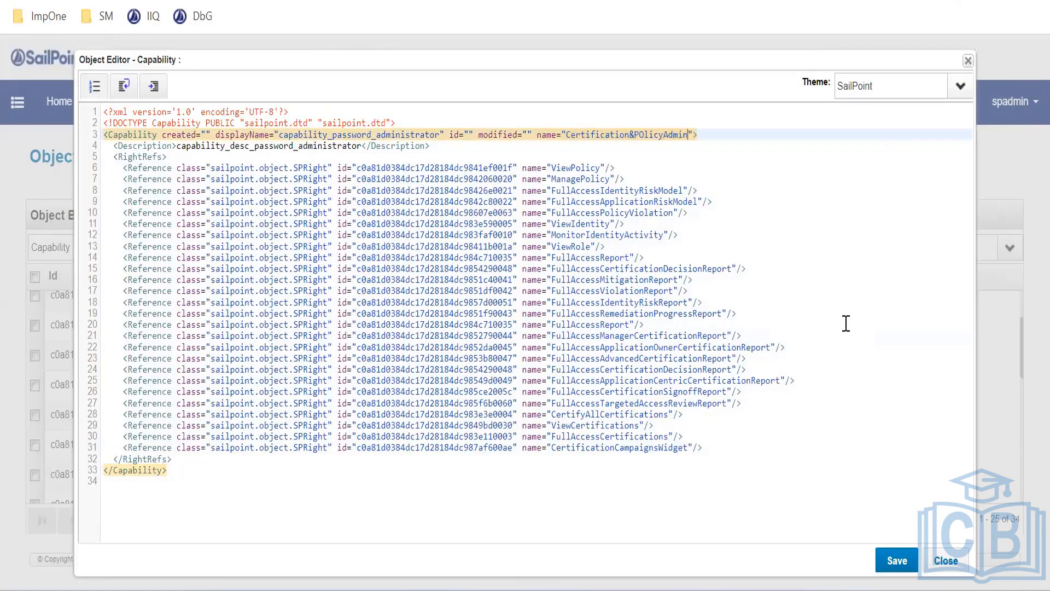
drag(566, 135, 688, 134)
key(ctrl+c)
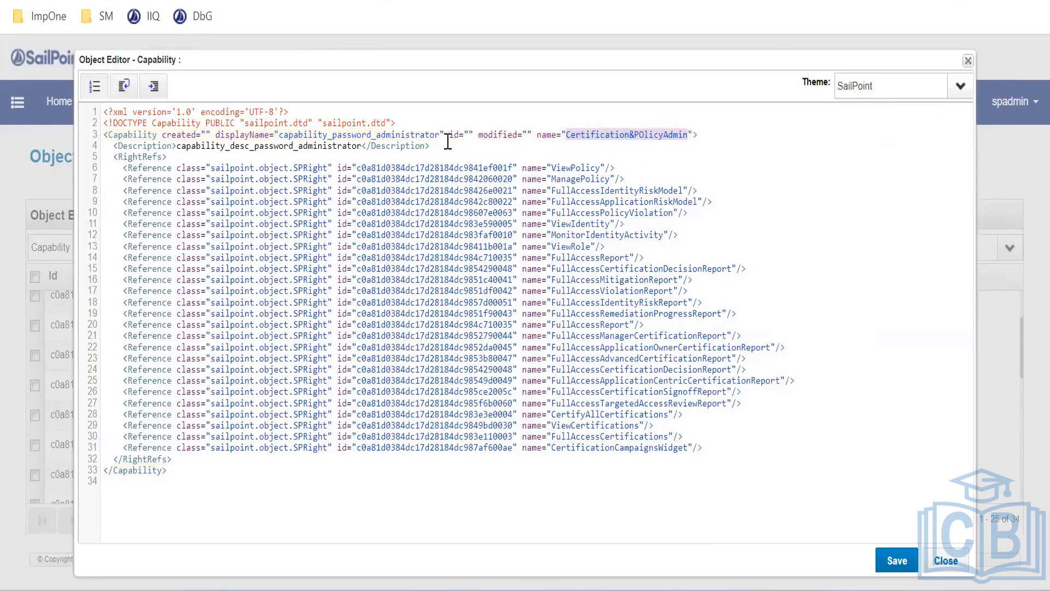
drag(440, 135, 280, 135)
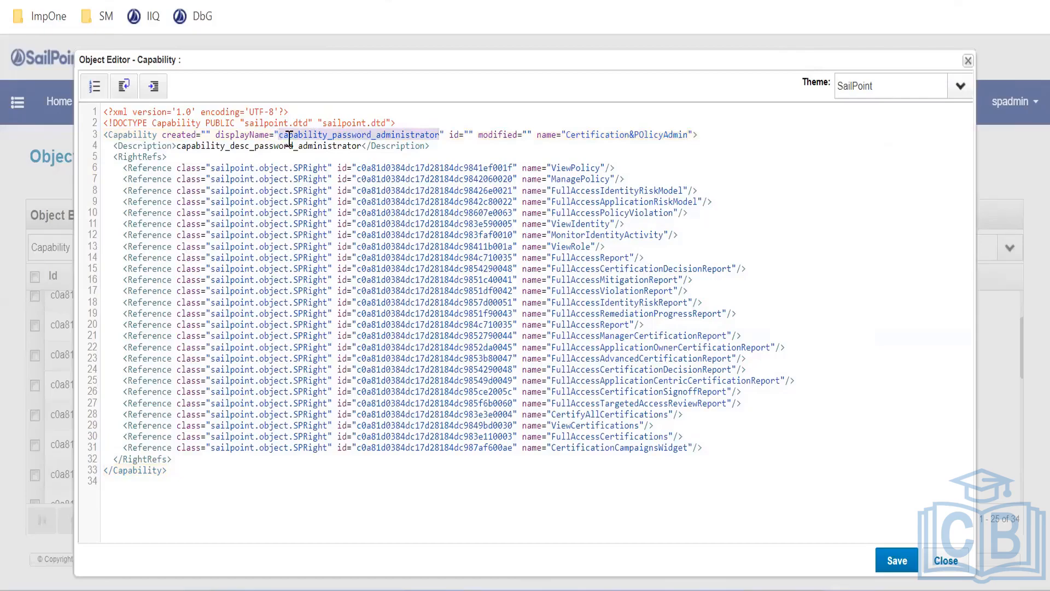
key(ctrl+v)
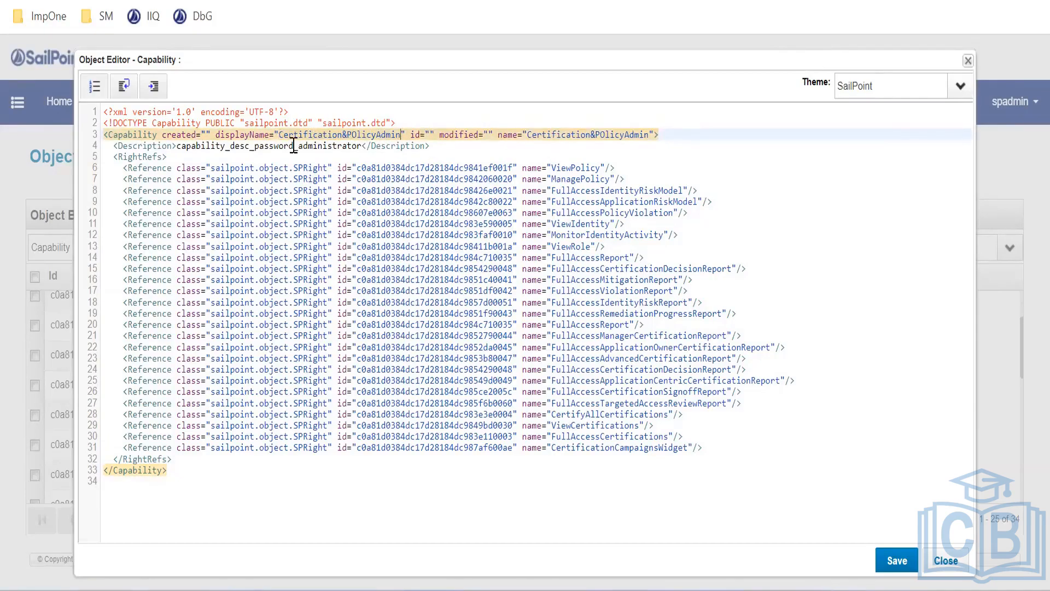
Review the XML draft and select the last few Reference lines
click(212, 223)
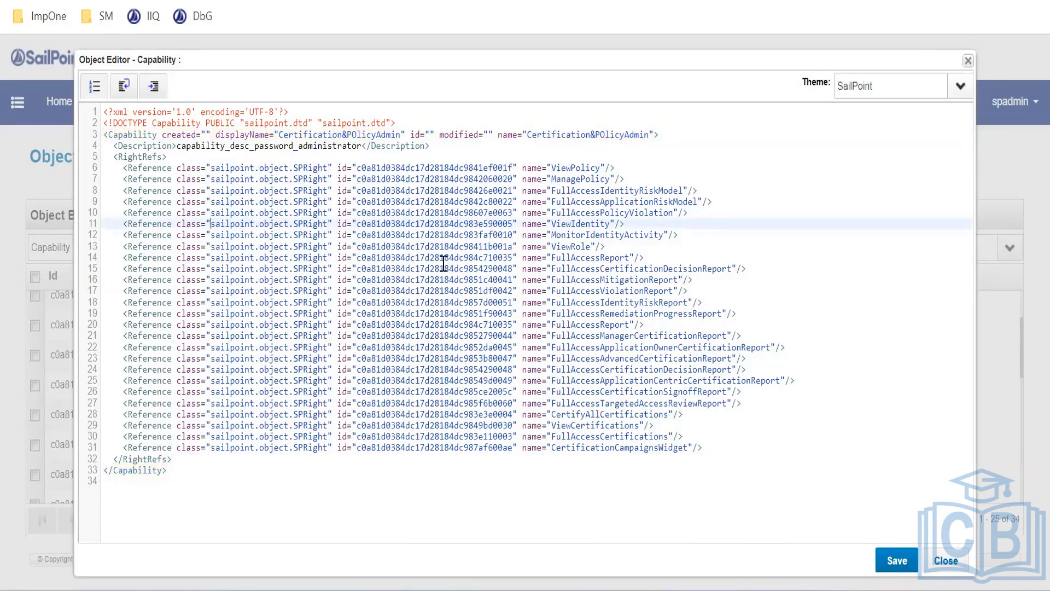
click(429, 191)
click(416, 258)
click(429, 381)
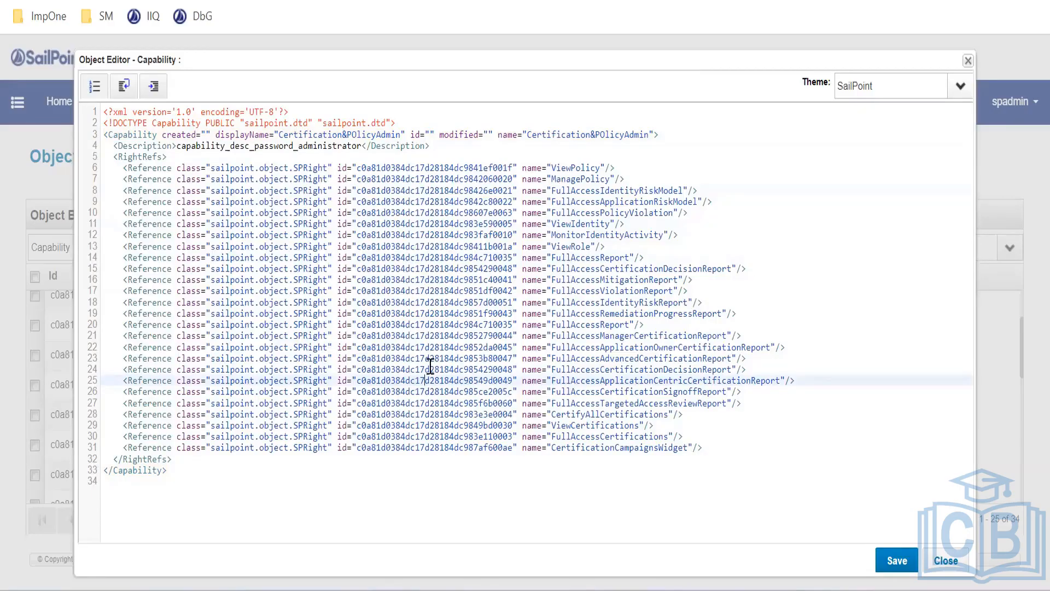
click(478, 246)
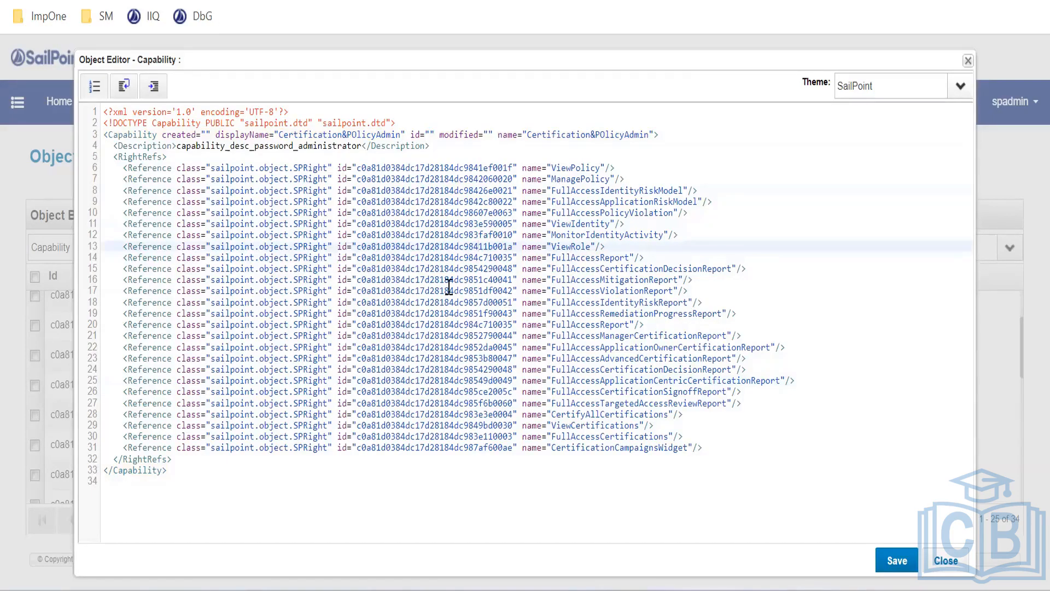
drag(711, 448, 535, 389)
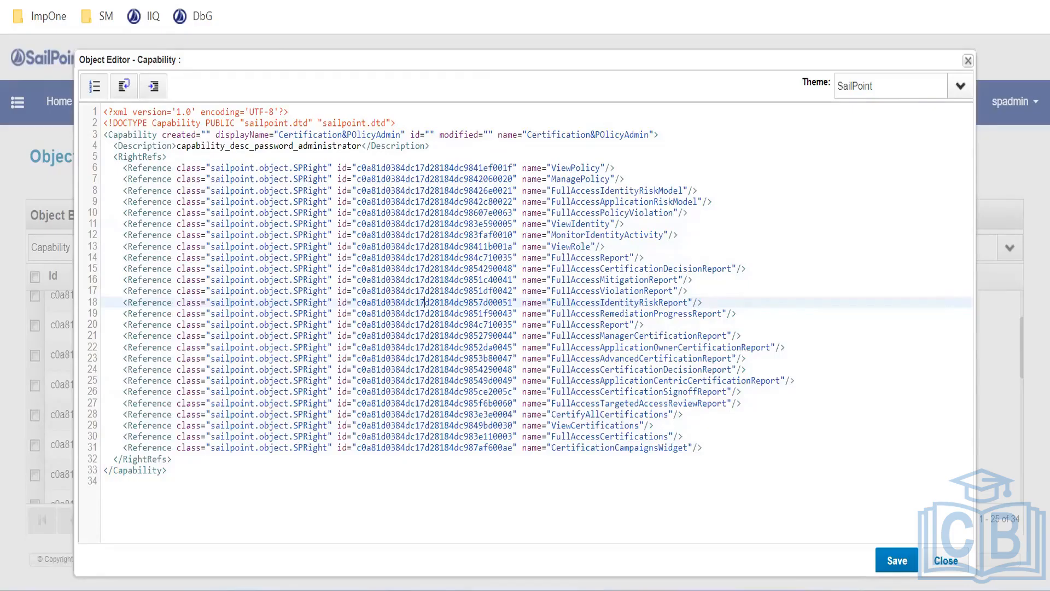
click(896, 561)
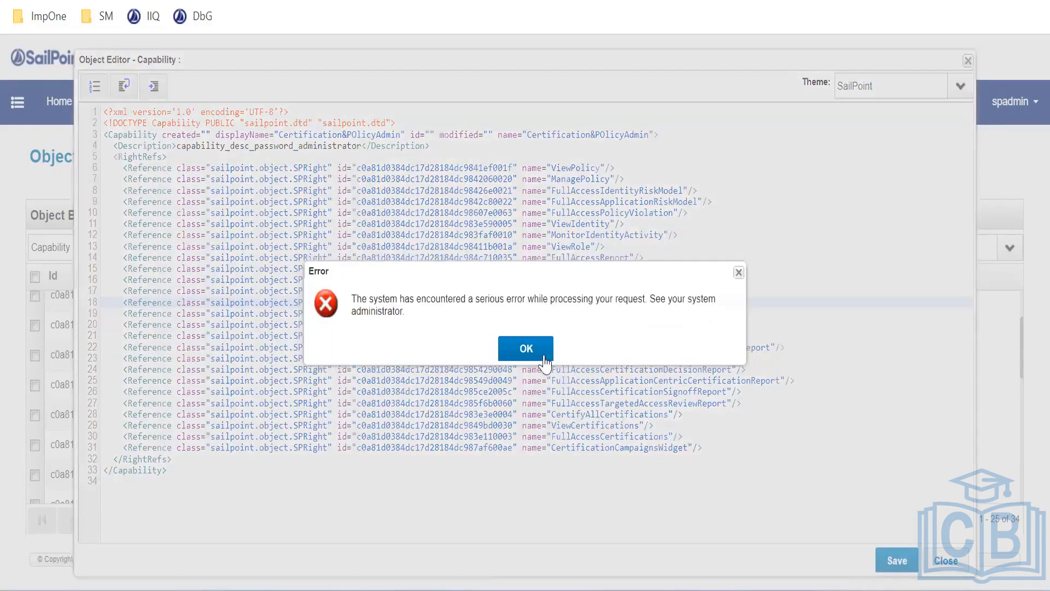
click(545, 359)
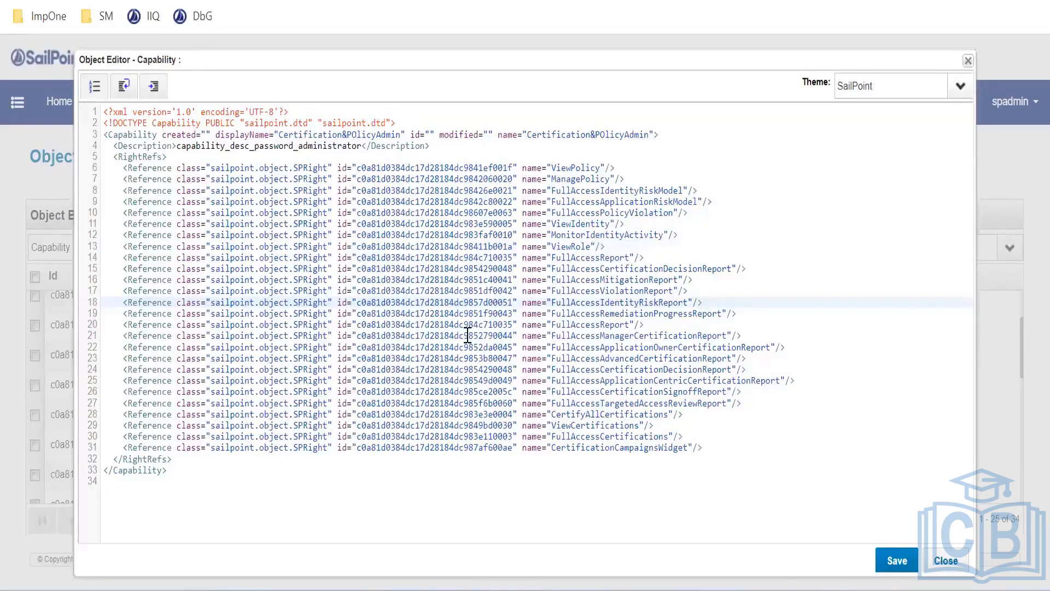
click(886, 554)
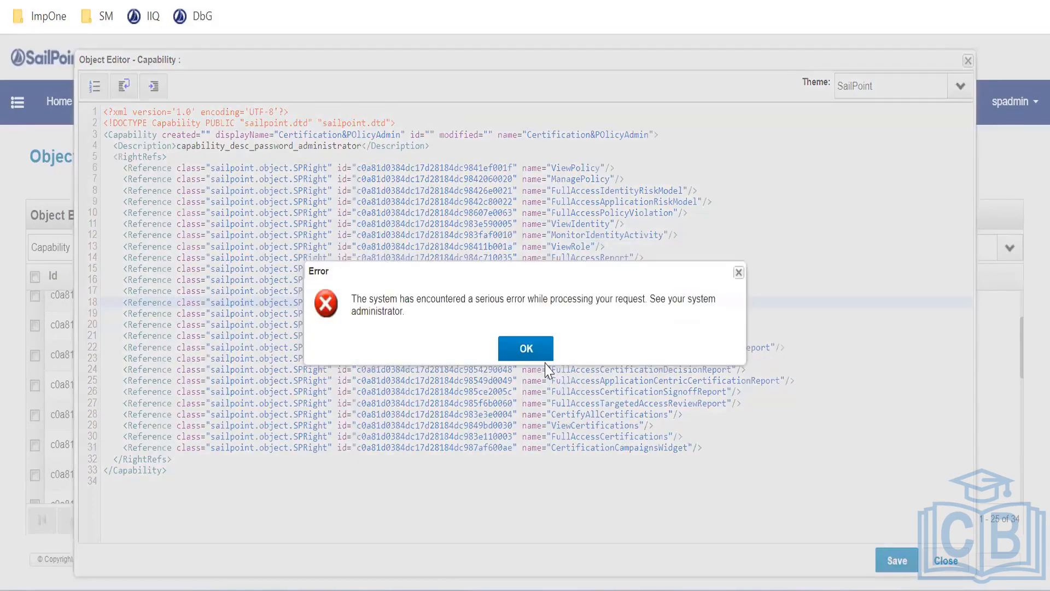
click(535, 355)
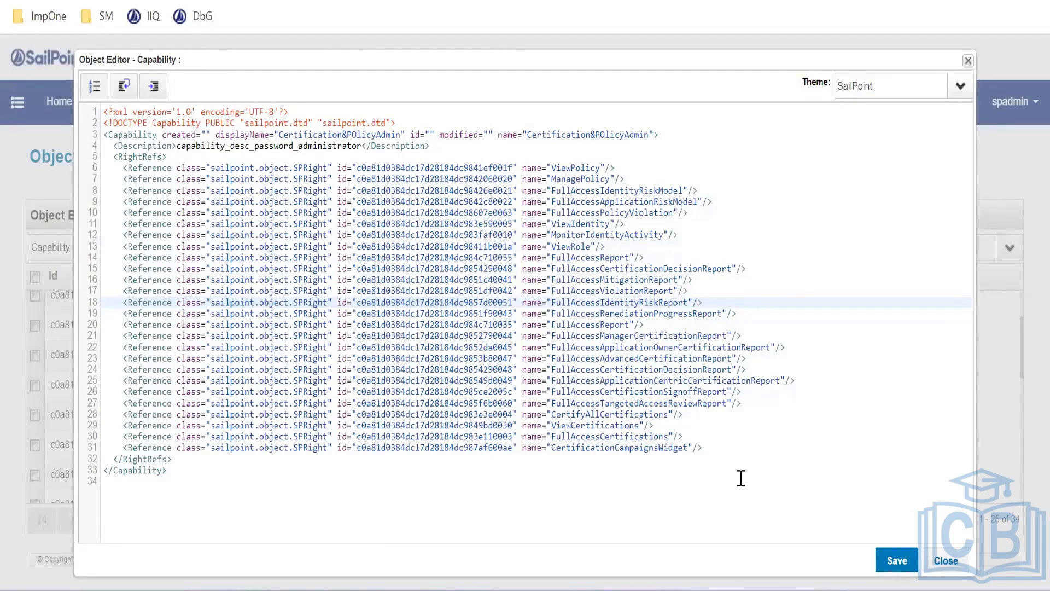
click(406, 401)
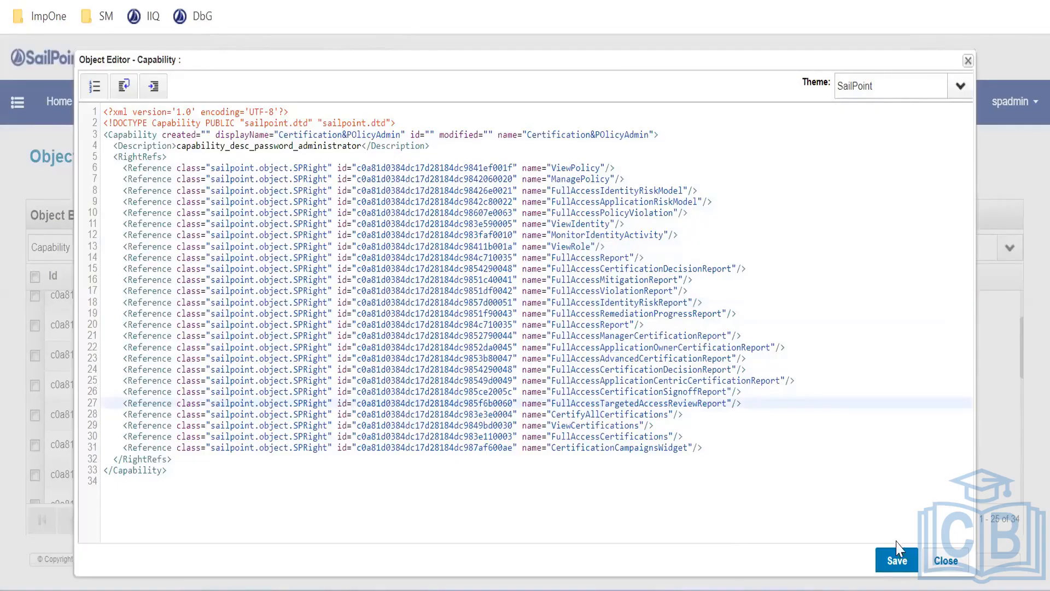
click(897, 559)
click(536, 351)
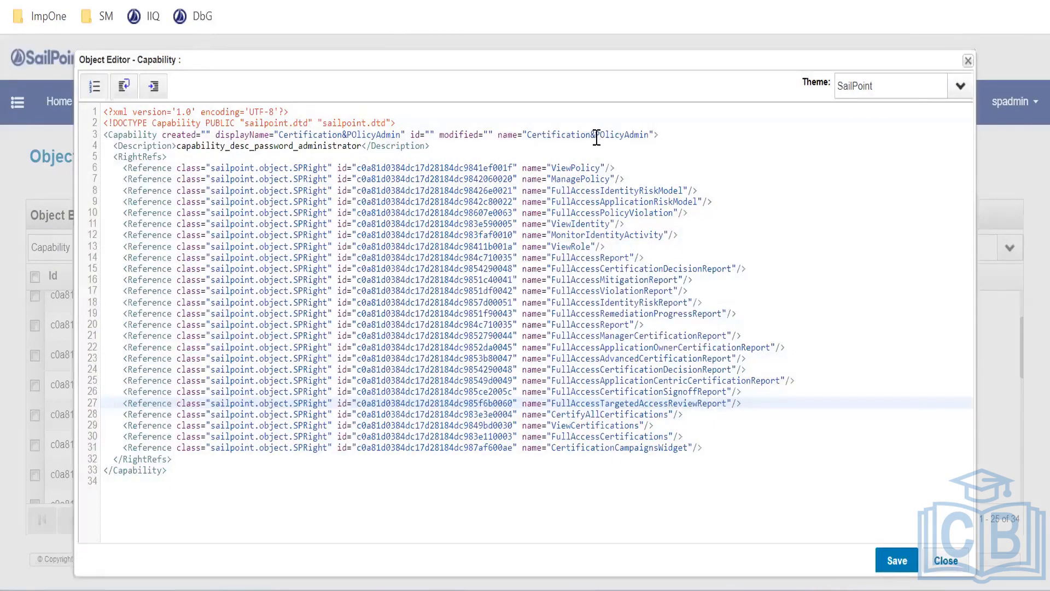
click(596, 135)
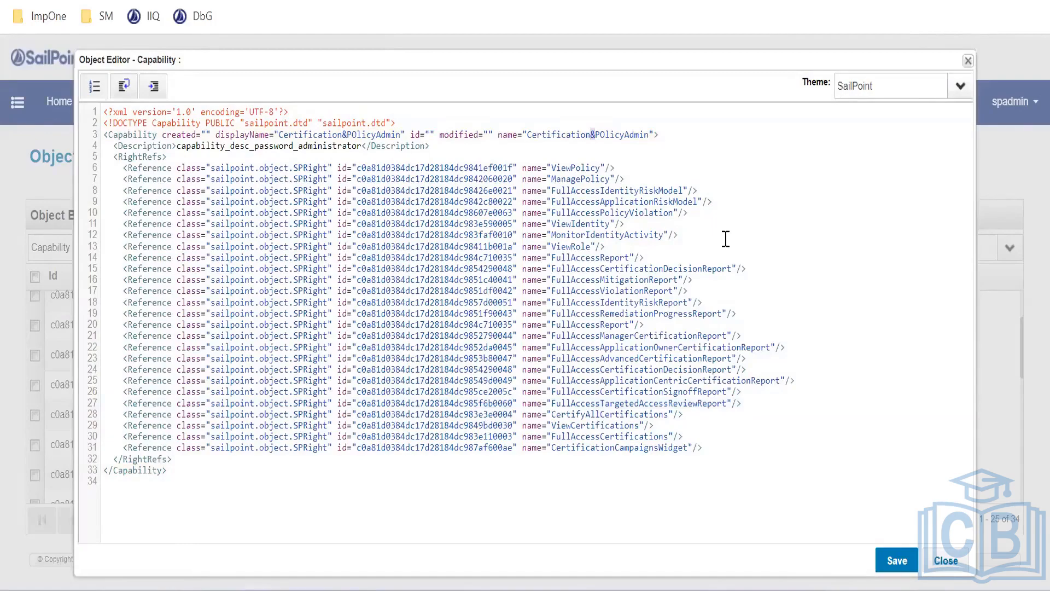
Remove the ampersand from name and displayName, then save the CertificationPOlicyAdmin capability
key(BackSpace)
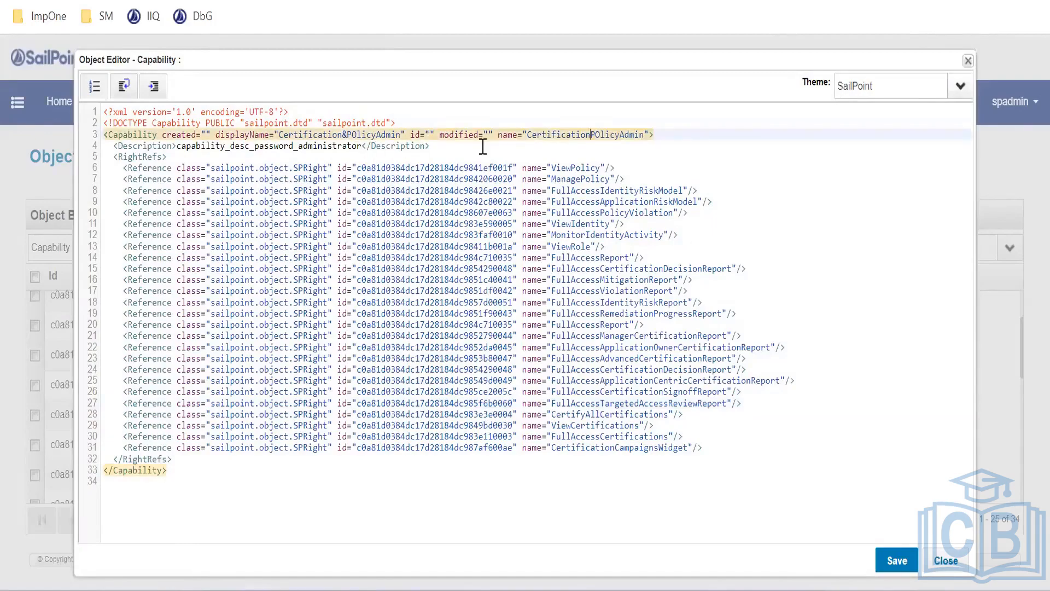
double_click(345, 136)
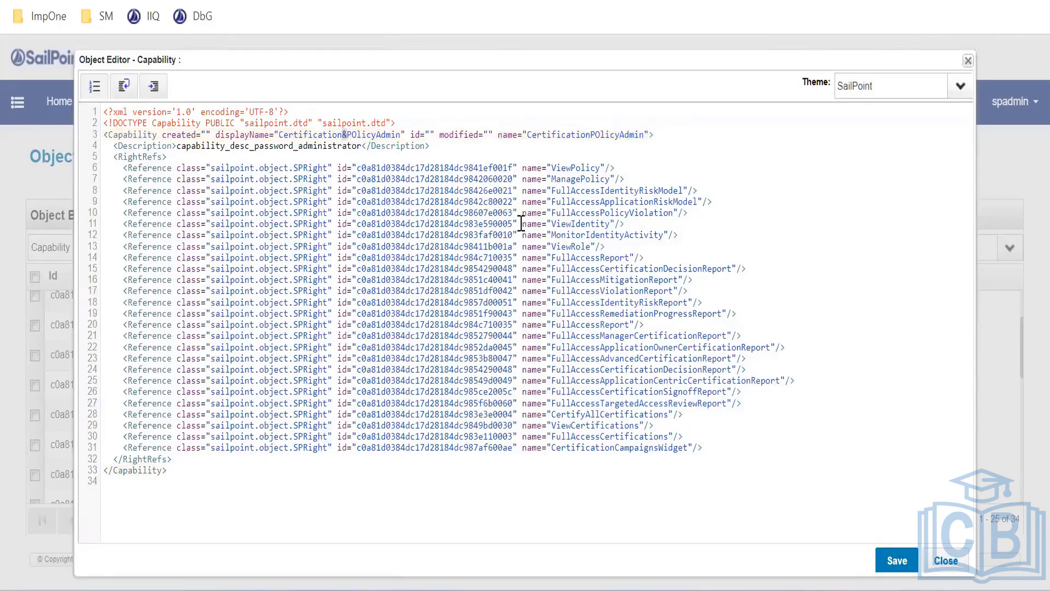
key(Delete)
click(897, 560)
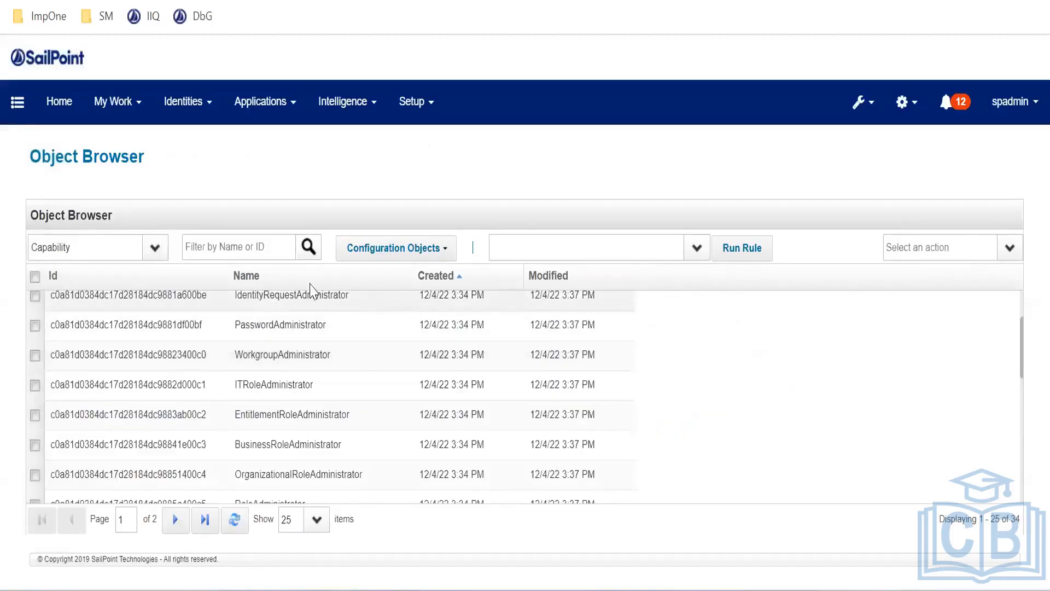
Filter Object Browser by 'cert' sorted by Created, then go to Identity Warehouse search
click(265, 241)
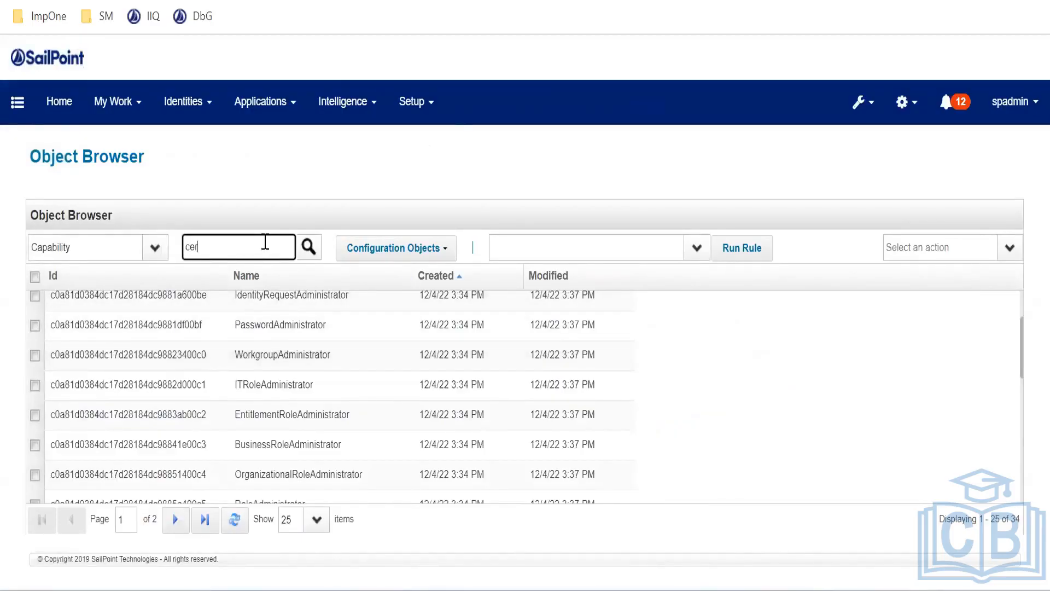
key(Return)
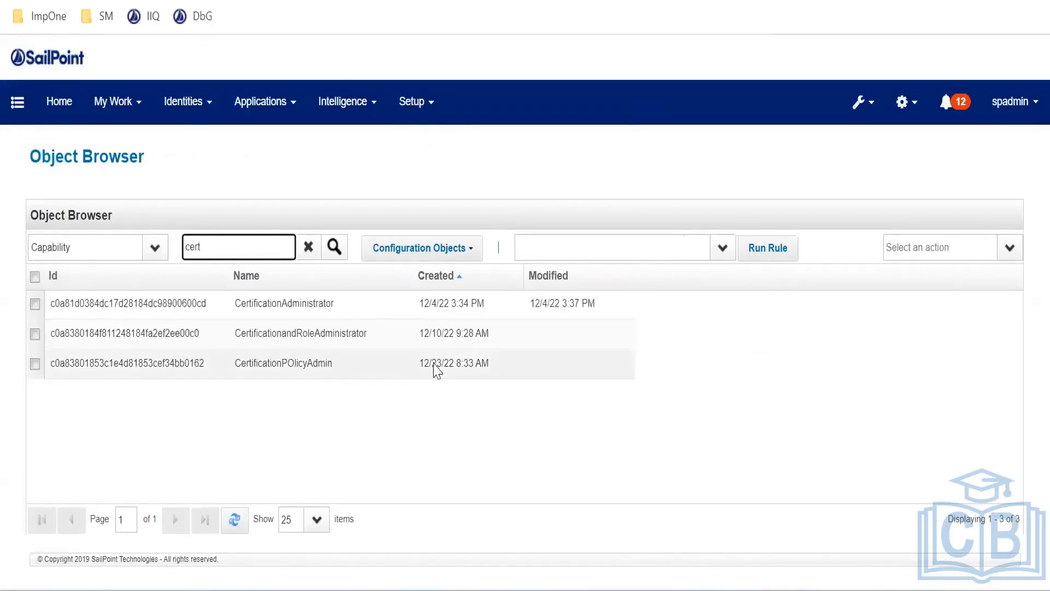
click(462, 278)
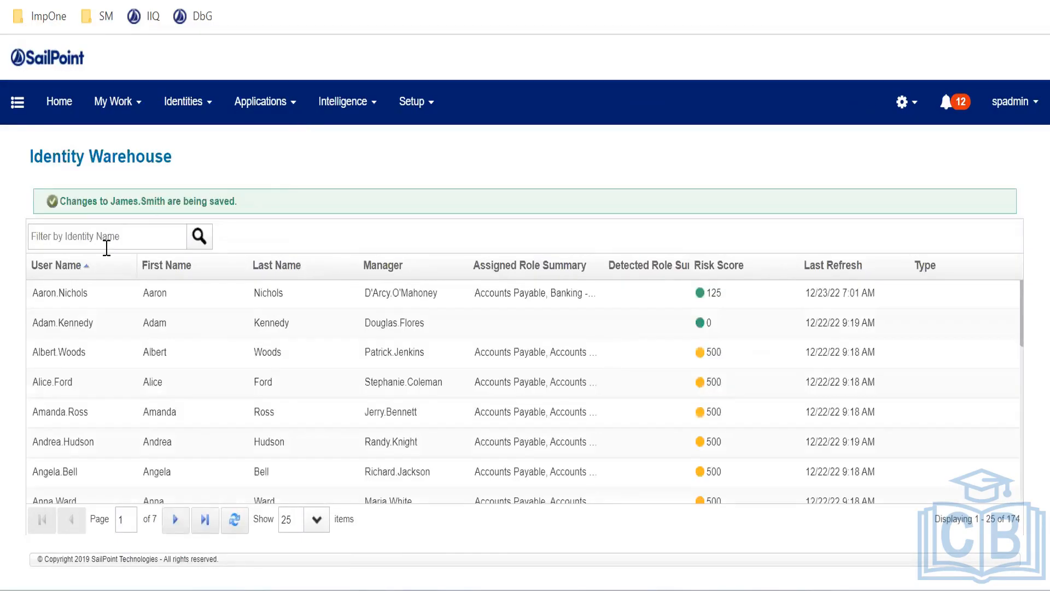
click(107, 243)
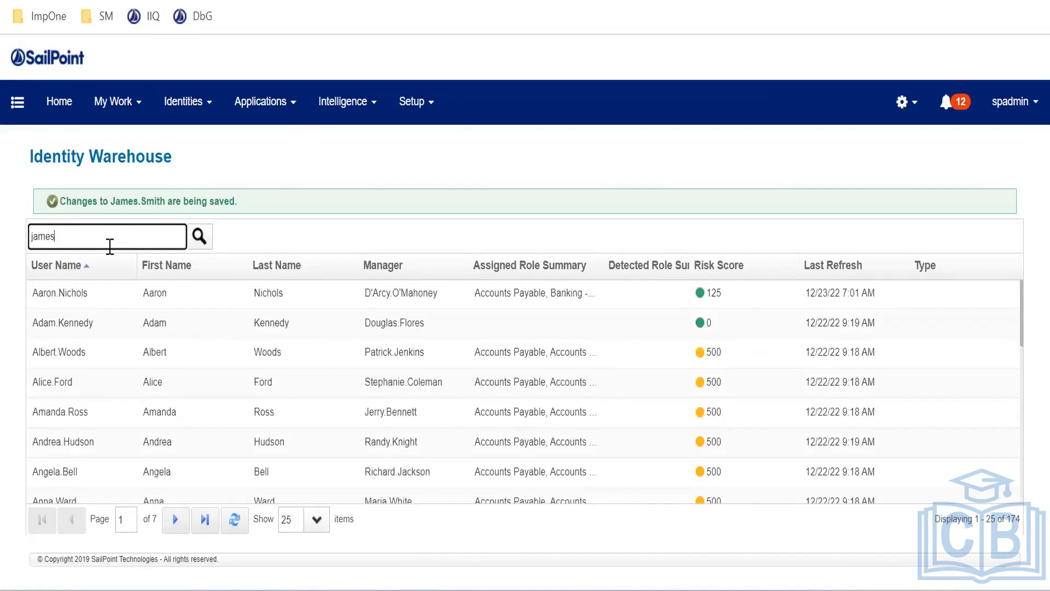
Give the test user the CertificationPOlicyAdmin capability under User Rights and save the identity
key(Return)
click(388, 294)
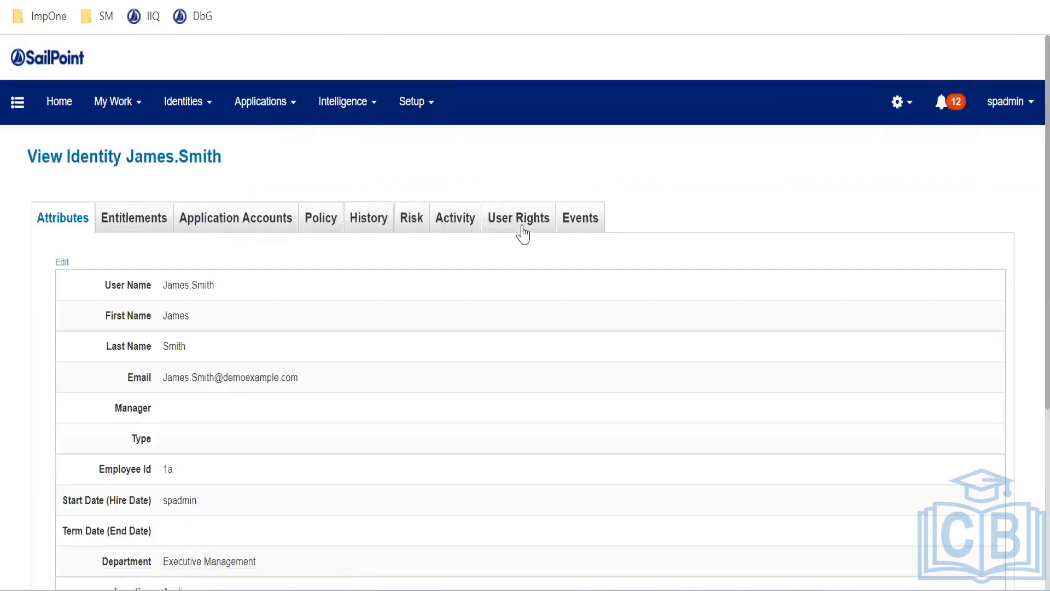
click(520, 229)
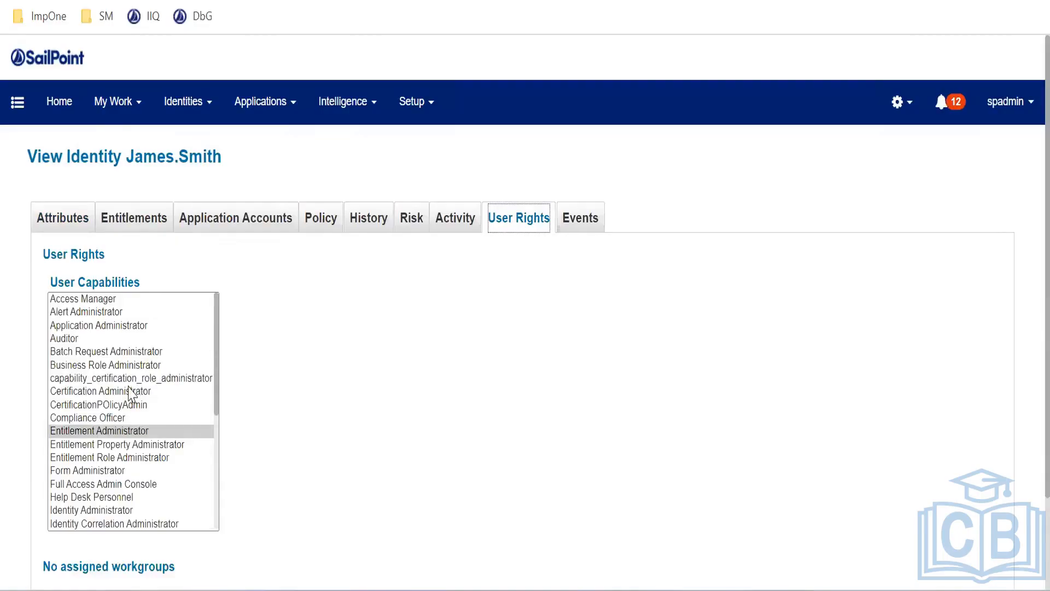
click(104, 382)
click(100, 393)
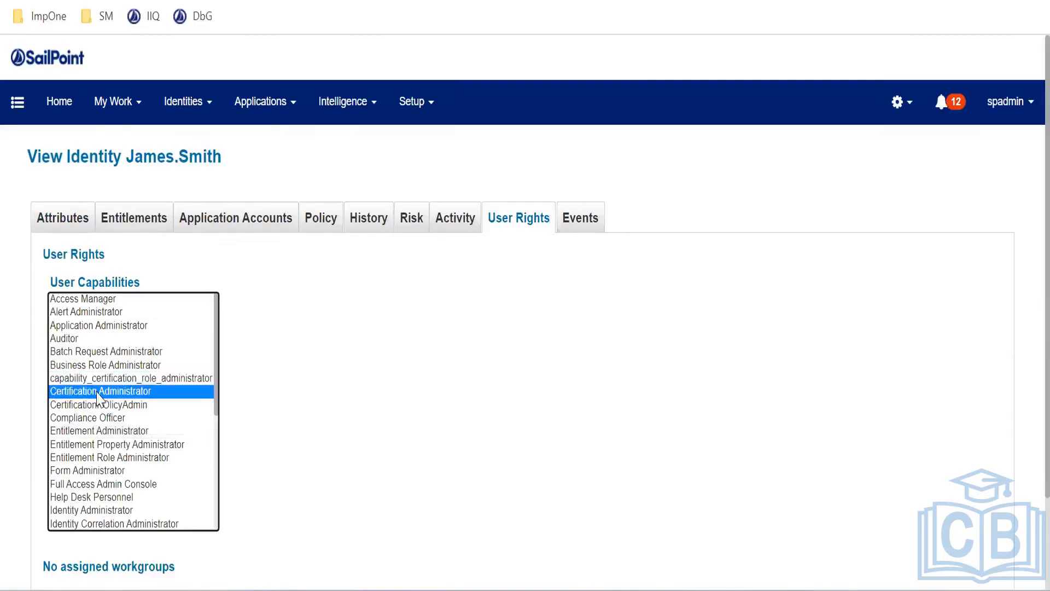
click(120, 409)
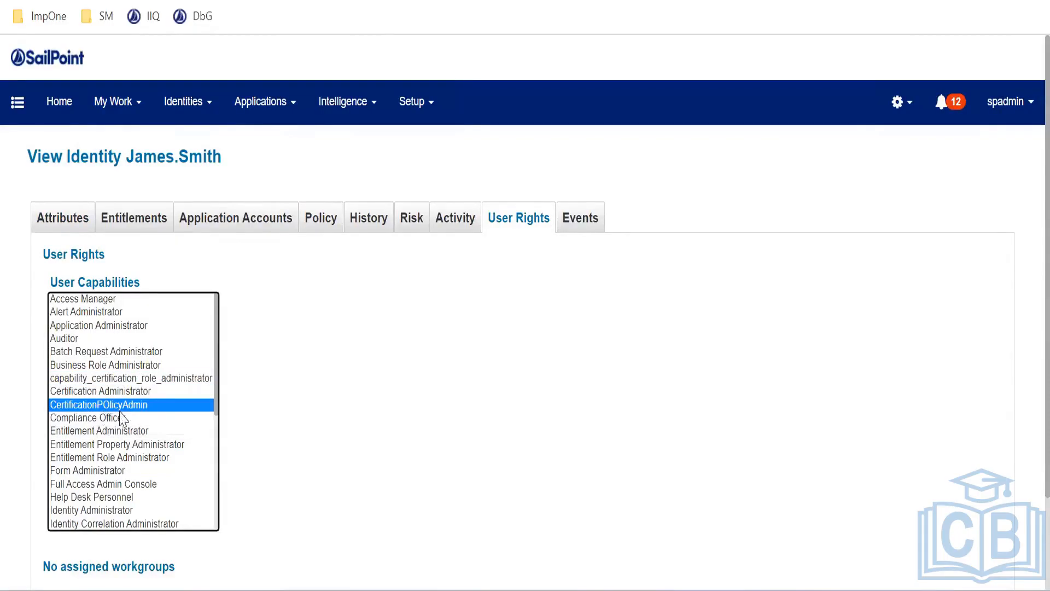
scroll(278, 370, down, 2)
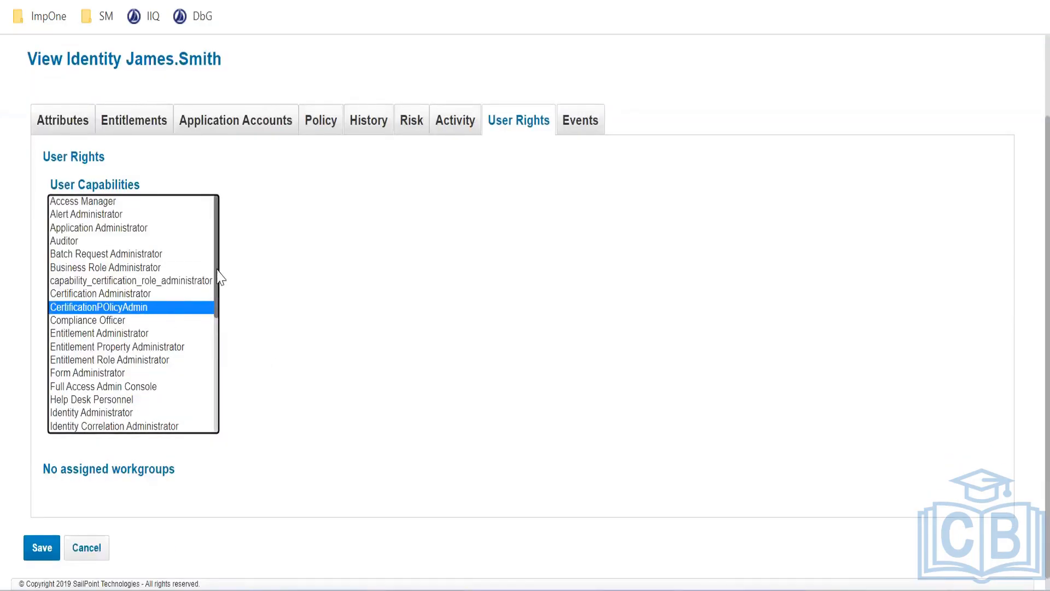
drag(219, 276, 220, 241)
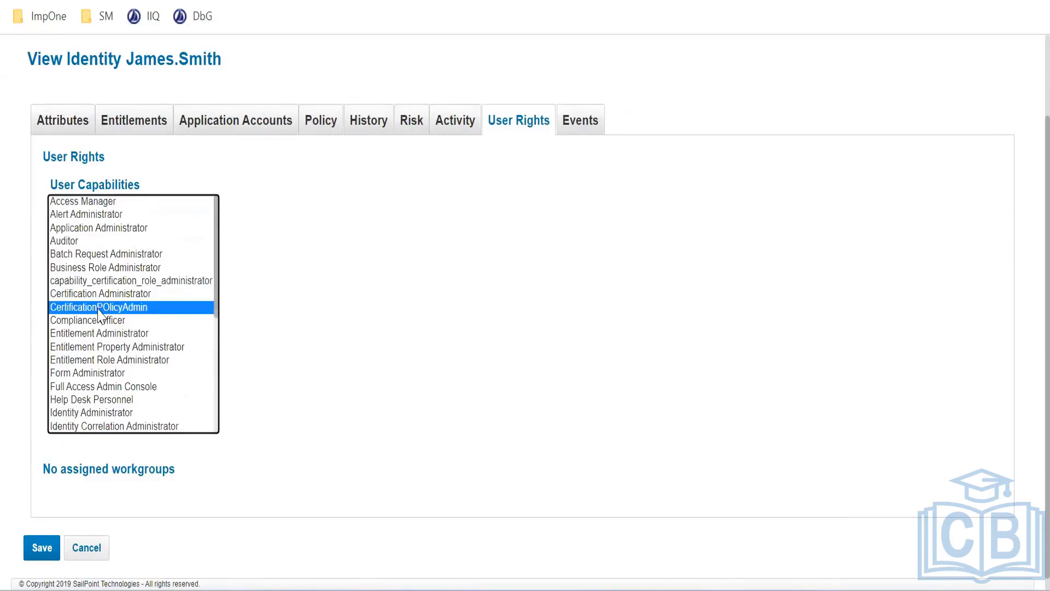
click(43, 551)
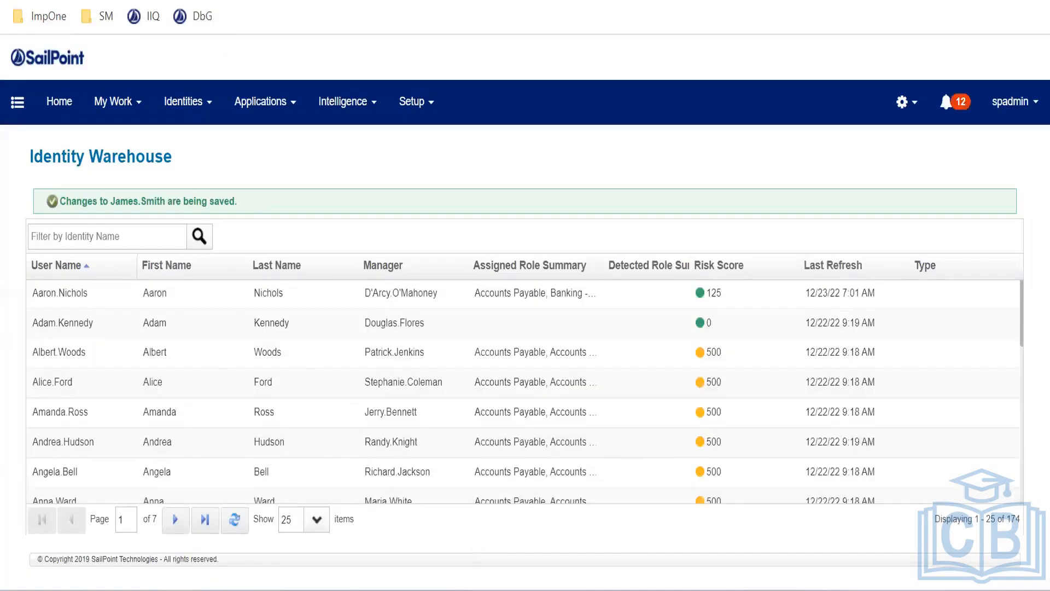
Log the test user out of their SailPoint session so they can sign back in
mouse_move(478, 572)
click(515, 509)
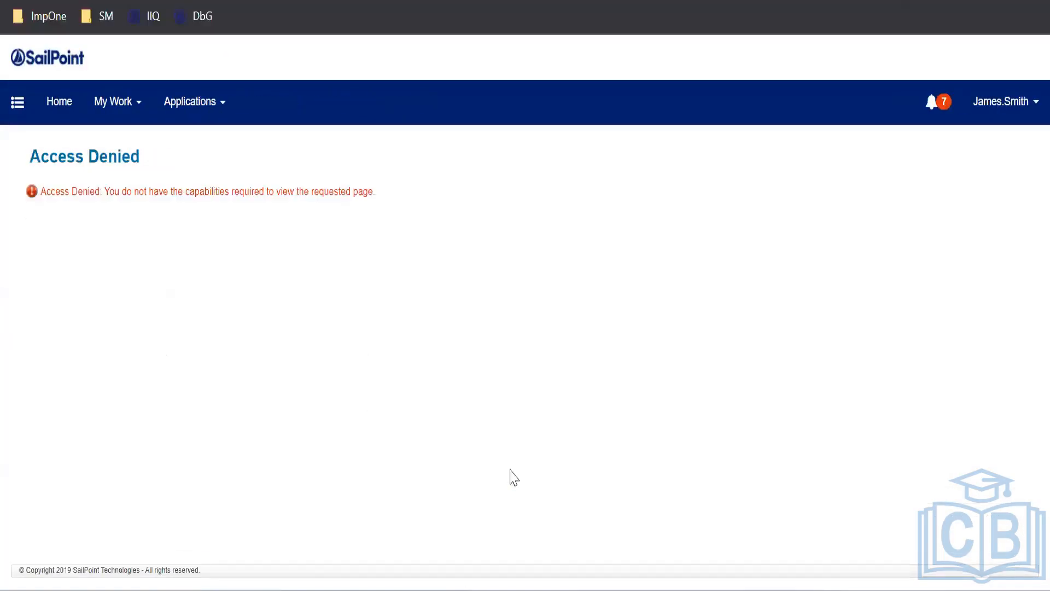
click(1005, 112)
click(973, 232)
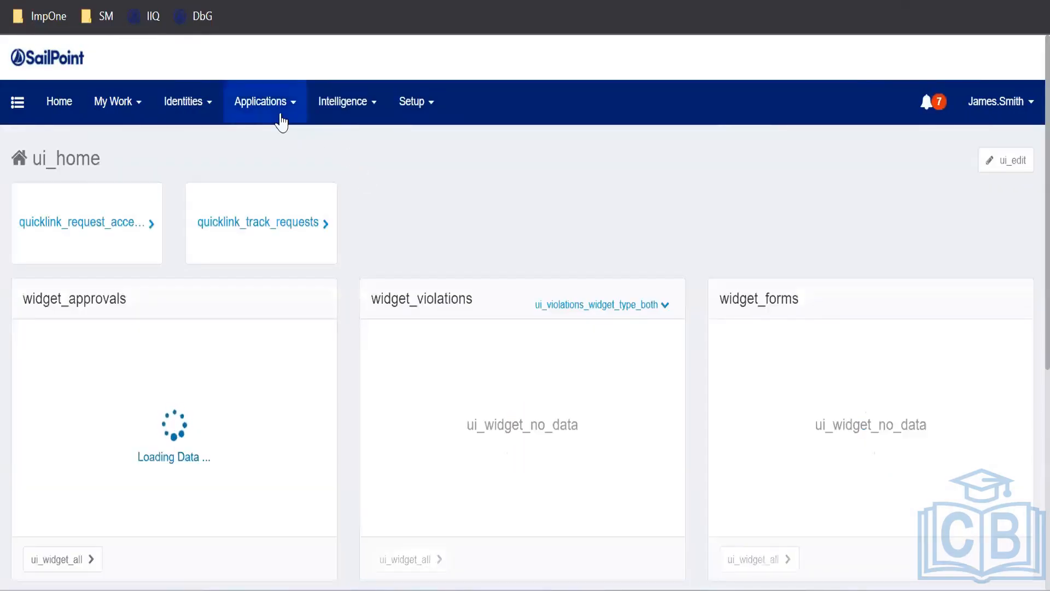
Check the Applications, Intelligence, Setup and Identities menus available to the user
click(282, 116)
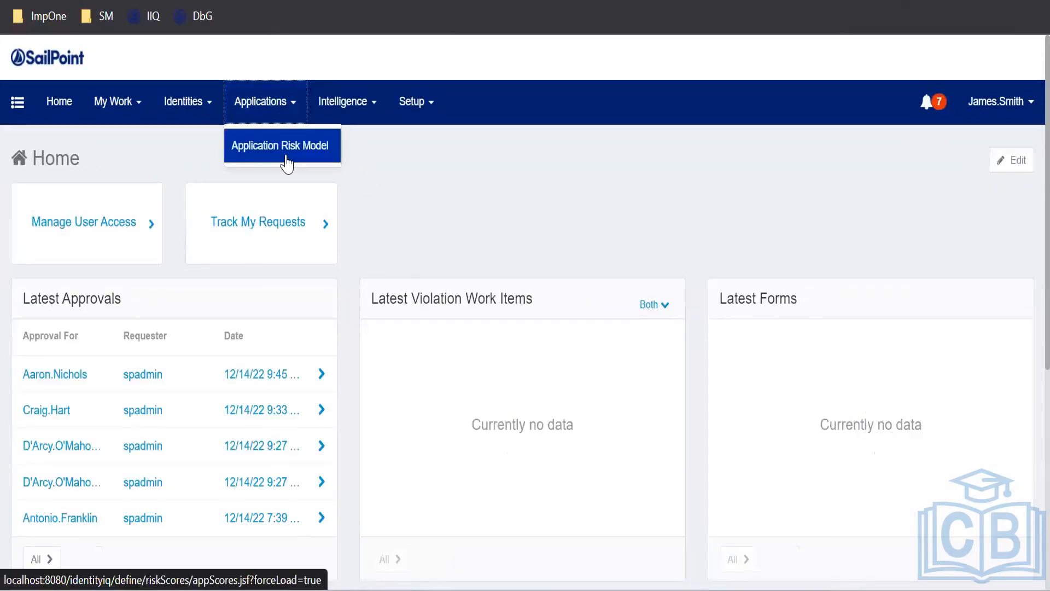
click(331, 108)
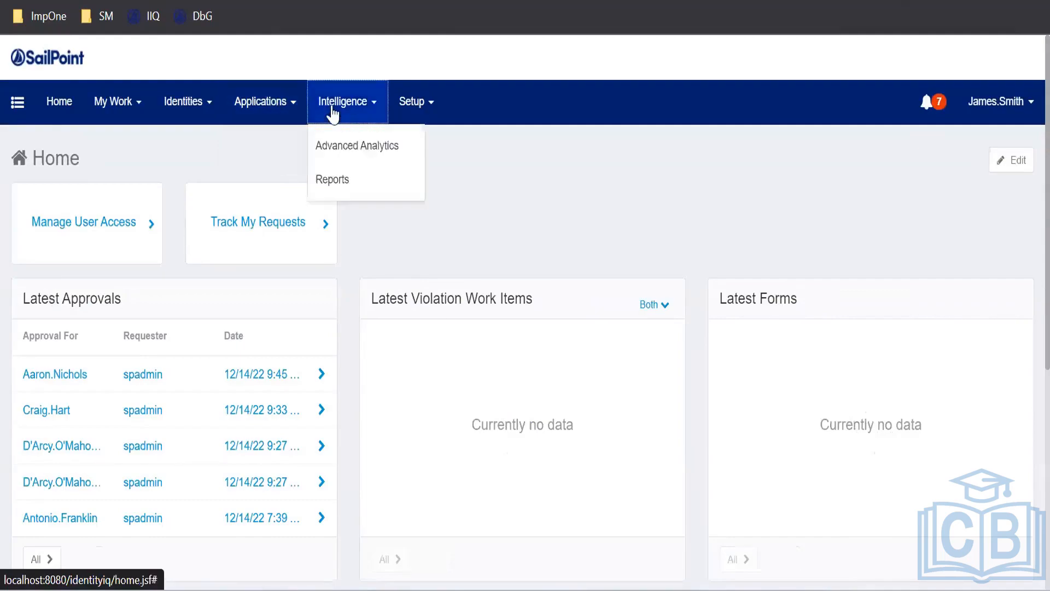
click(403, 112)
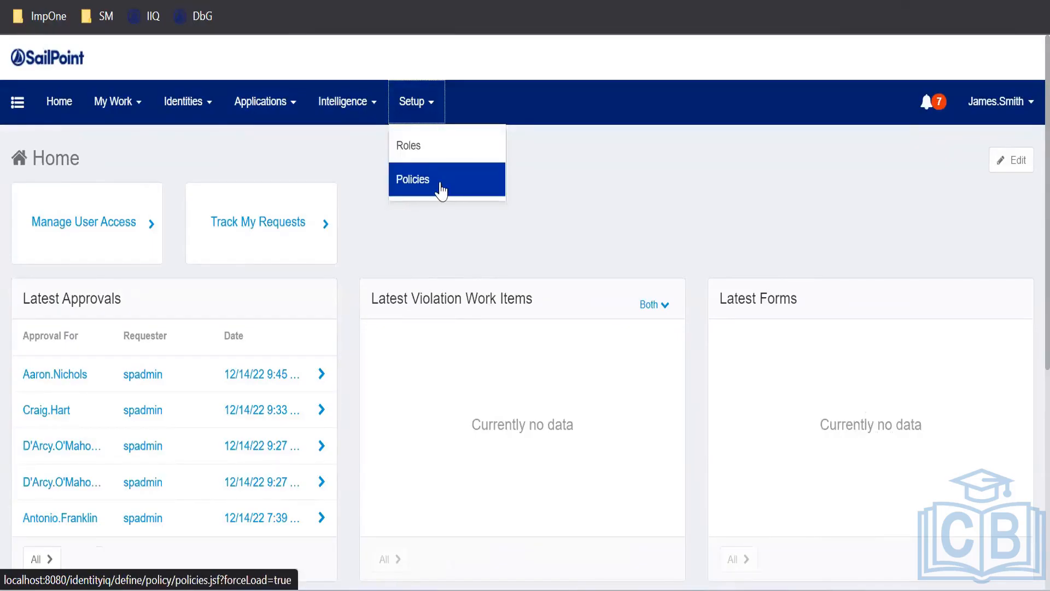
click(174, 104)
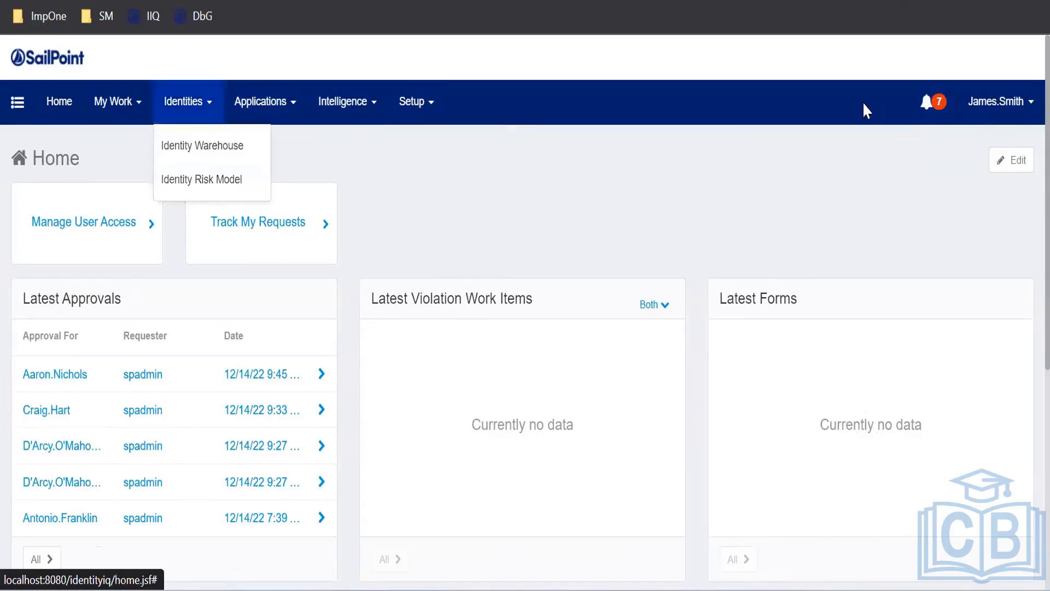
click(619, 175)
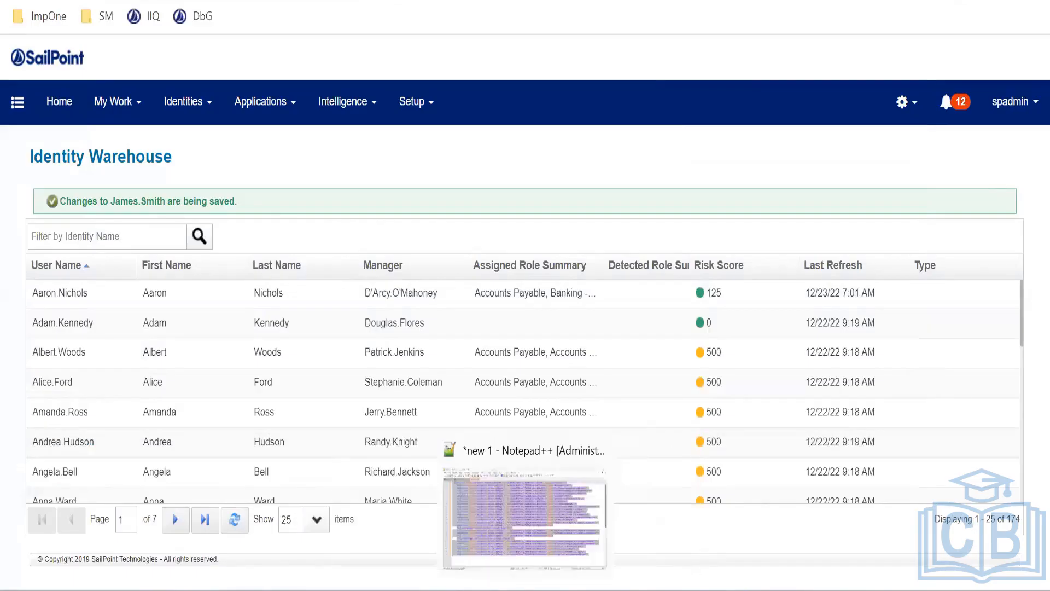
On the user's home page, review the Setup, Intelligence, Applications, Identities and My Work menus
click(500, 556)
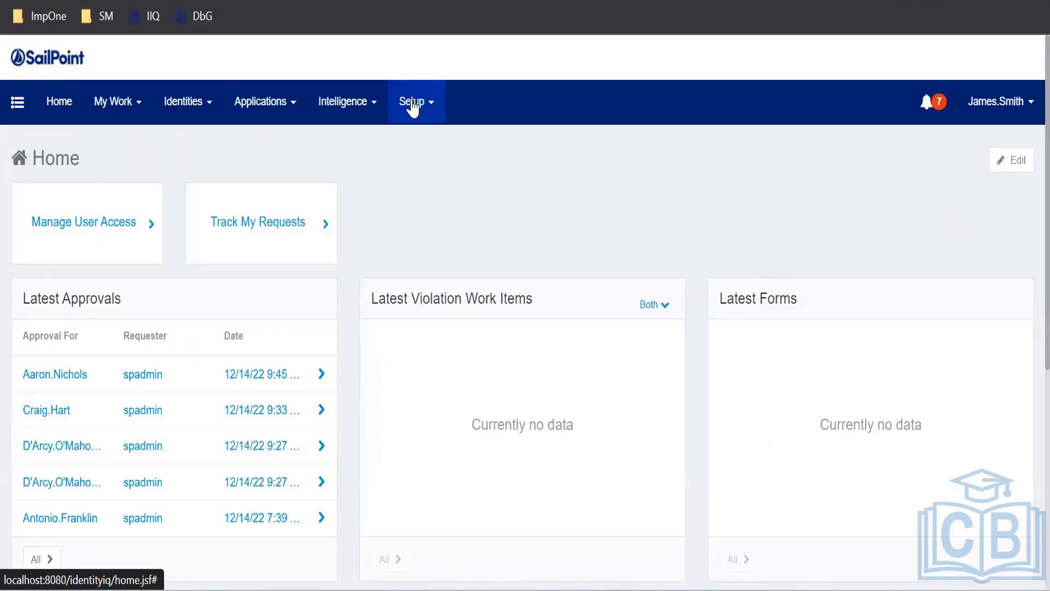
click(413, 106)
click(350, 118)
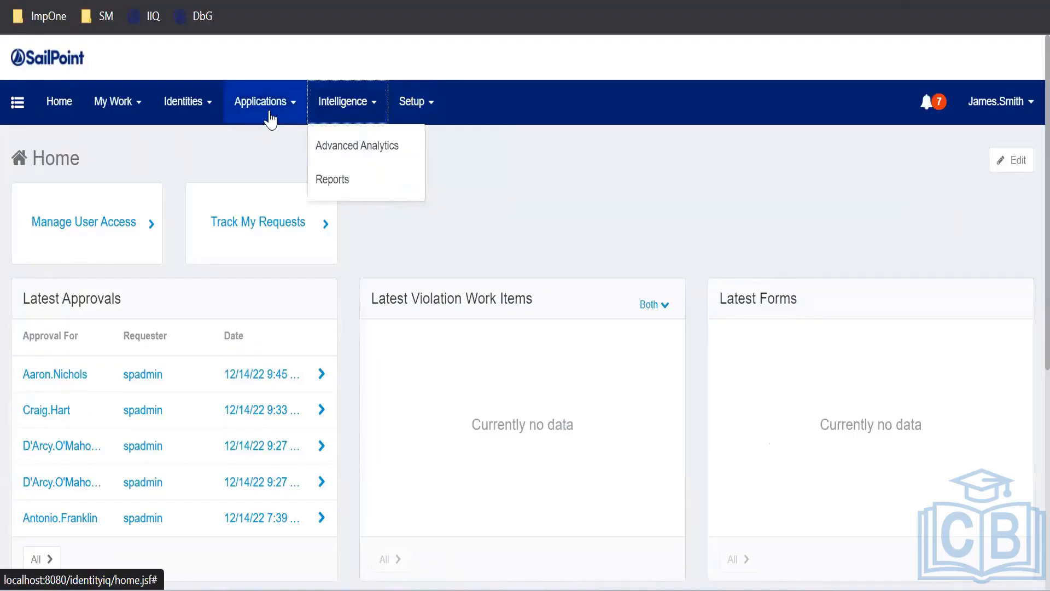
click(269, 117)
click(195, 116)
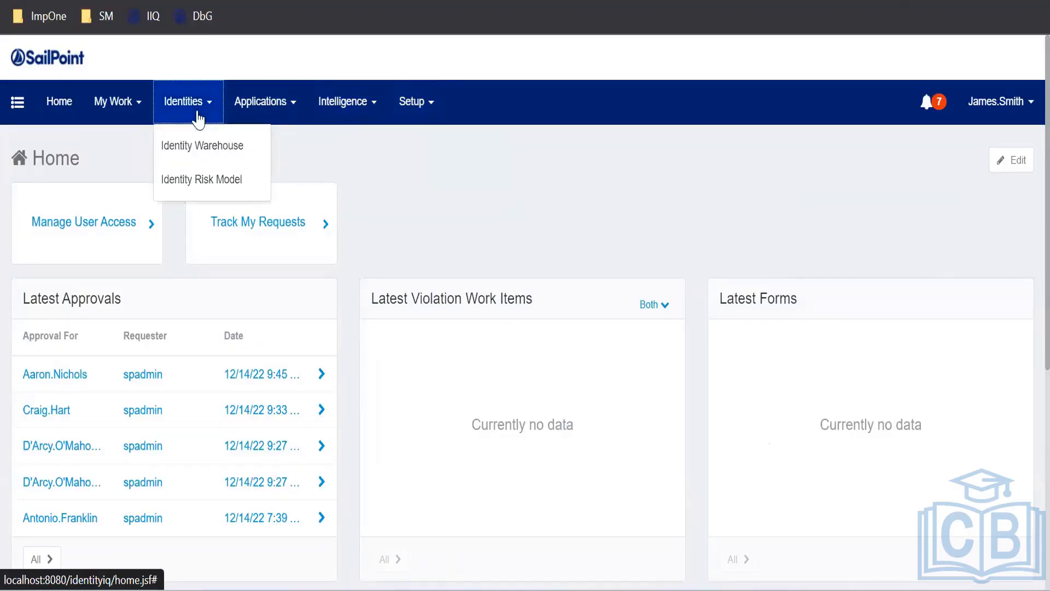
click(138, 122)
click(403, 147)
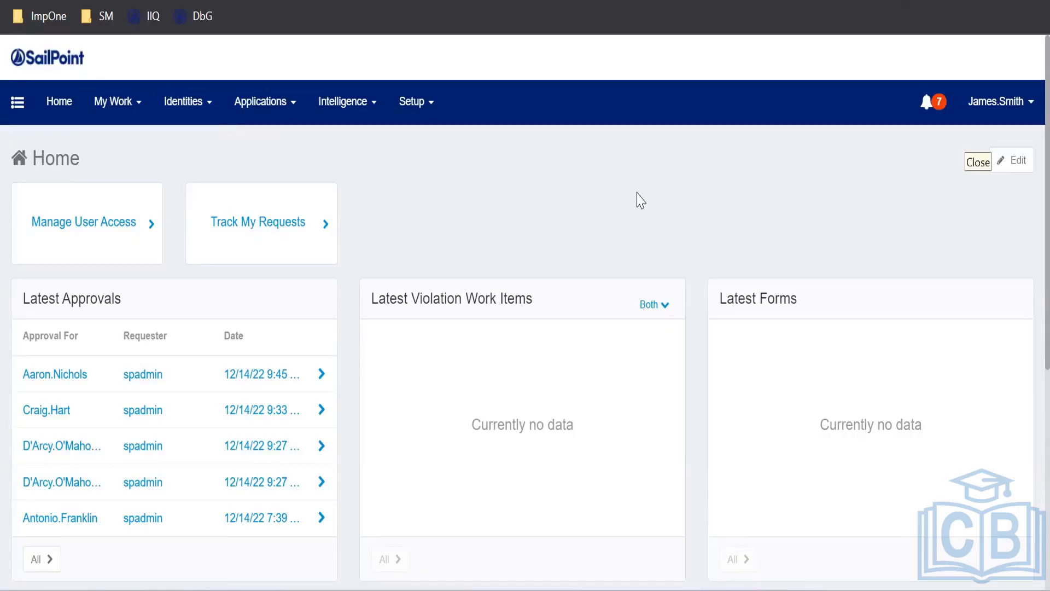
Look over the My Work list, the navigation sidebar and the pending work item notifications
click(107, 102)
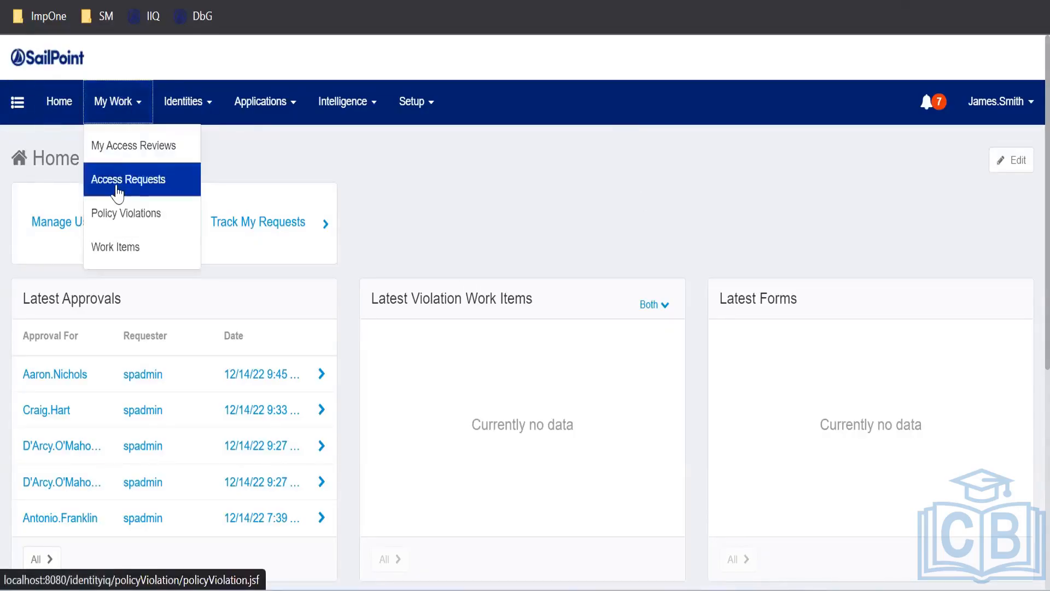
click(18, 104)
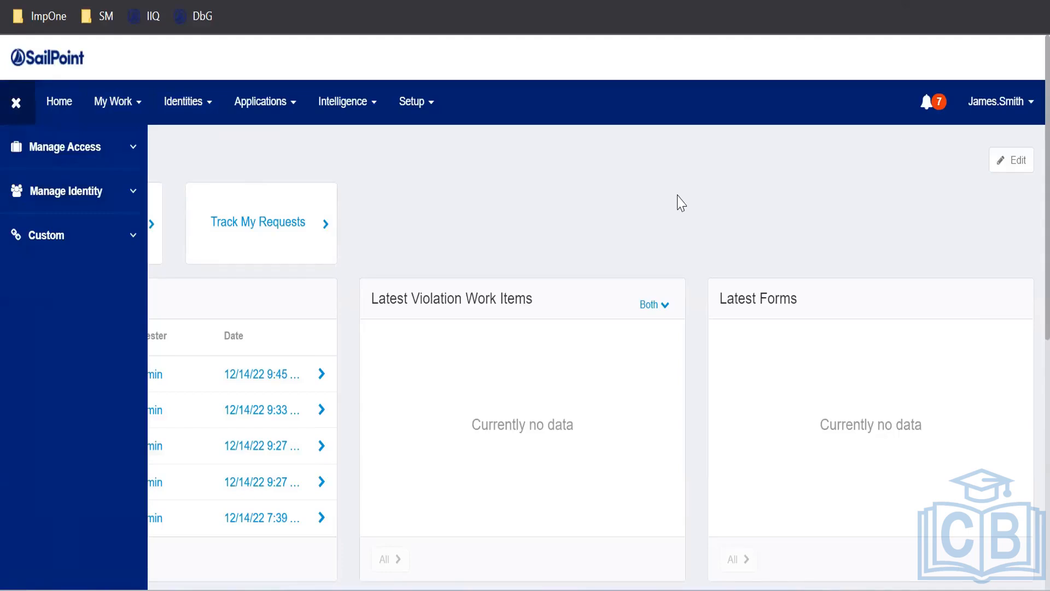
click(937, 112)
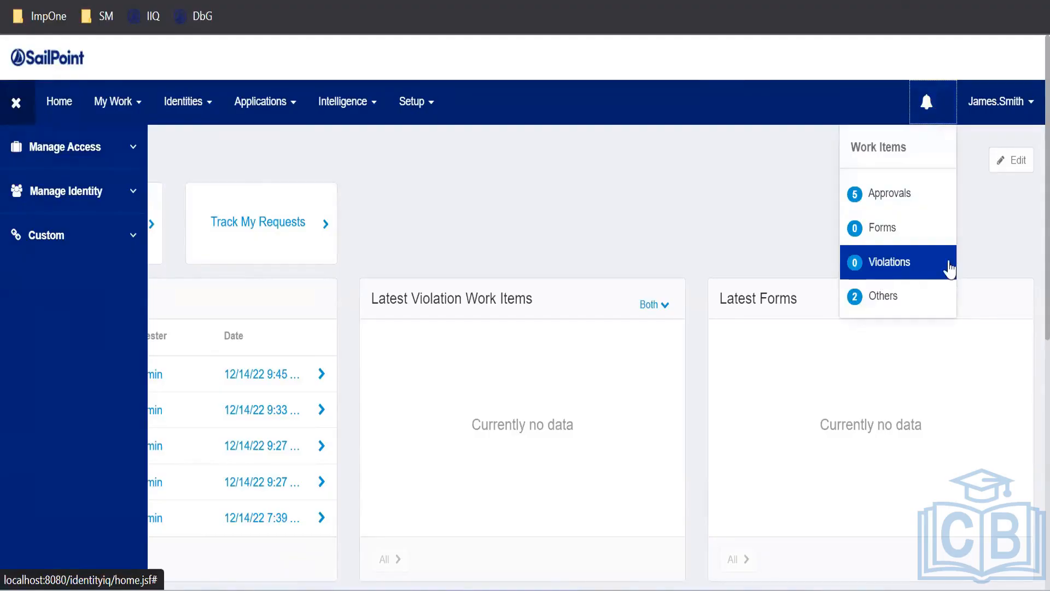
Log out of IdentityIQ from the account menu
click(1021, 108)
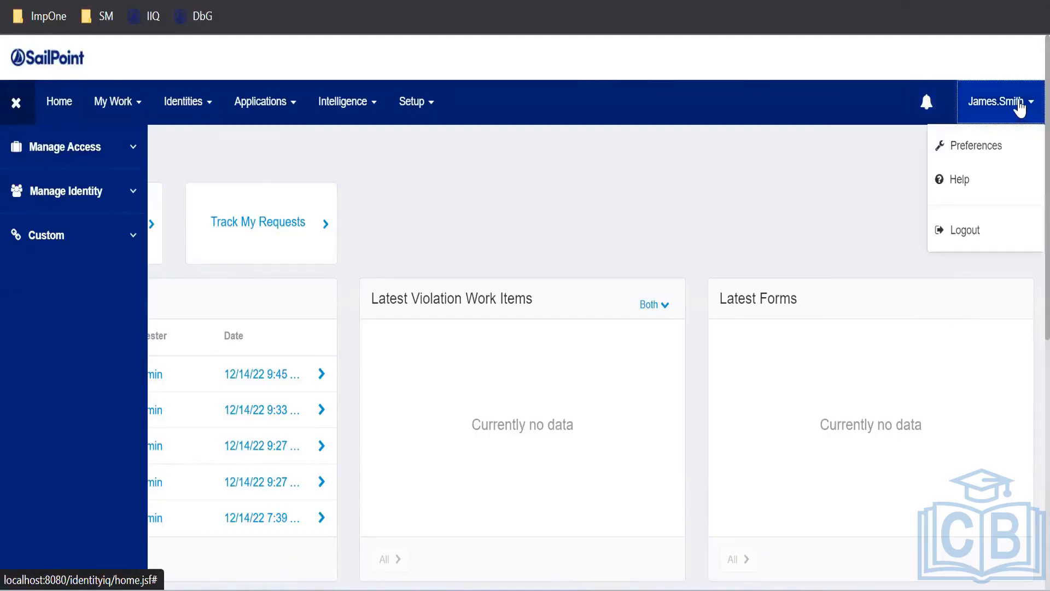
click(1023, 234)
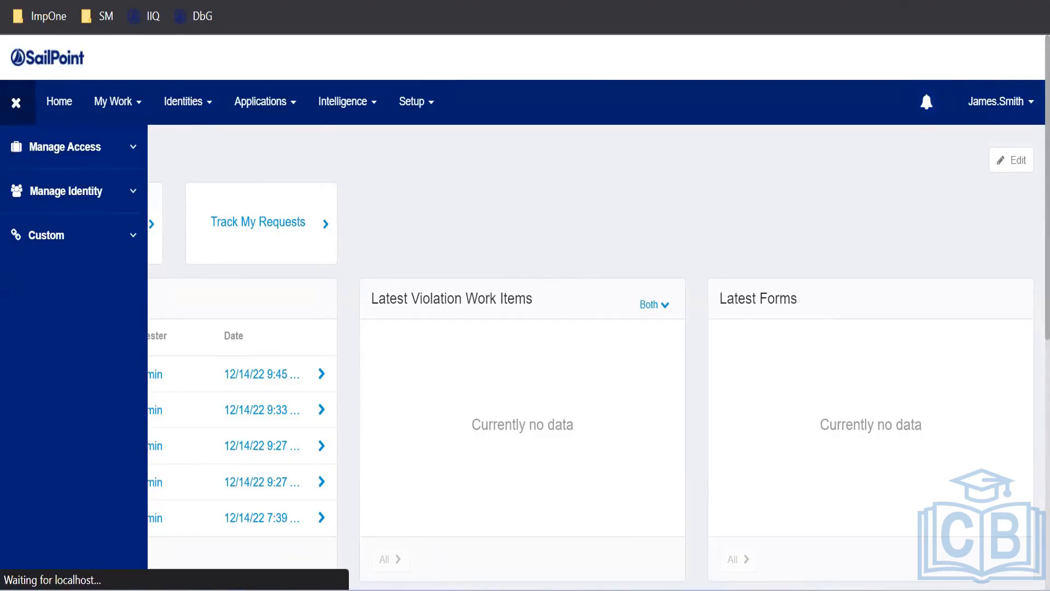
mouse_move(452, 589)
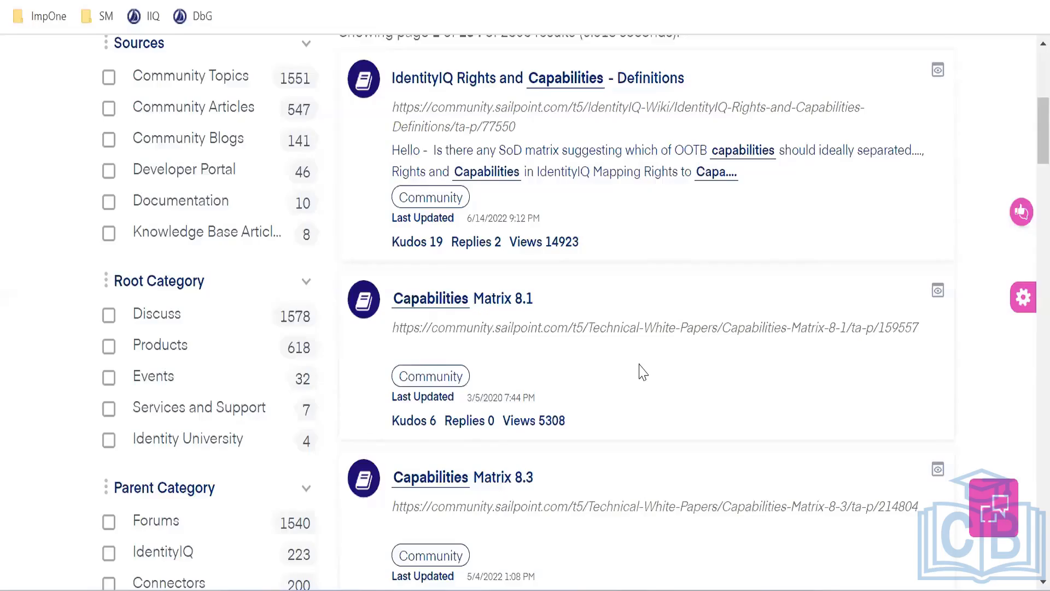
Open the Capabilities Matrix 8.1 article, then download and open its Capabilities81.xls attachment
scroll(643, 372, up, 7)
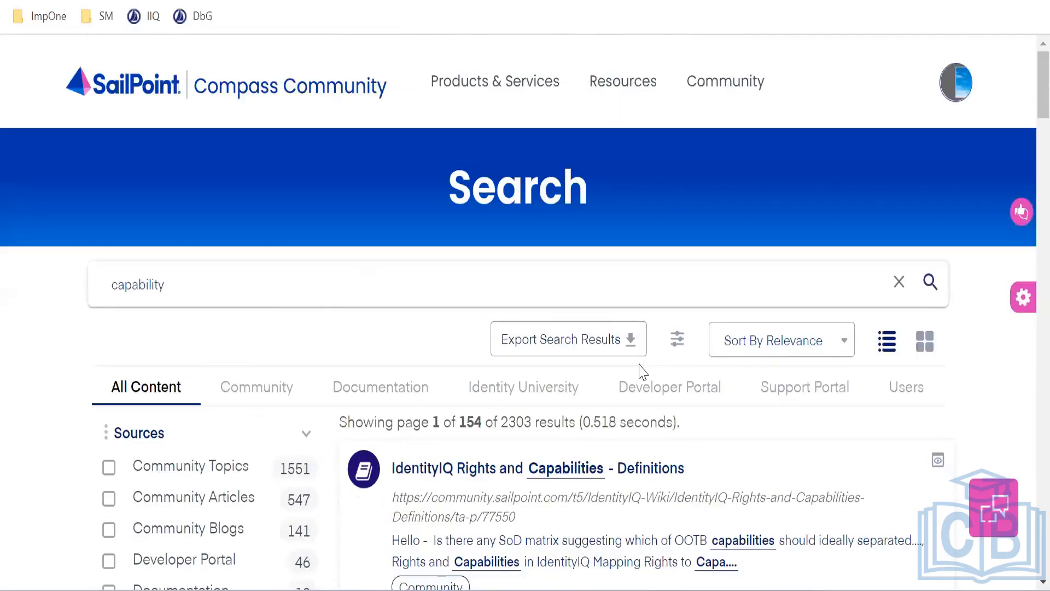
scroll(532, 265, down, 3)
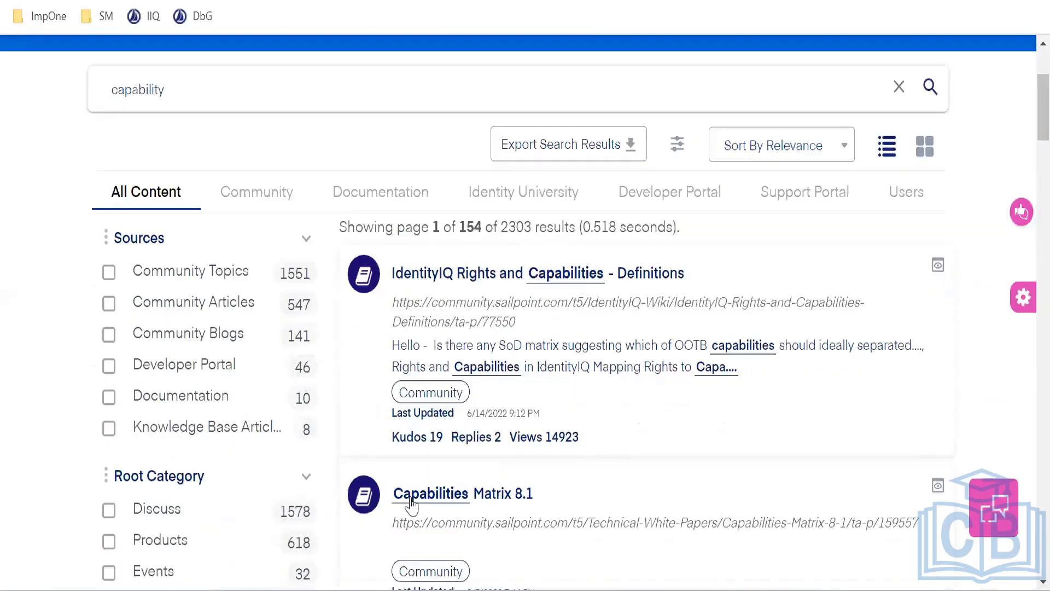
scroll(611, 451, down, 2)
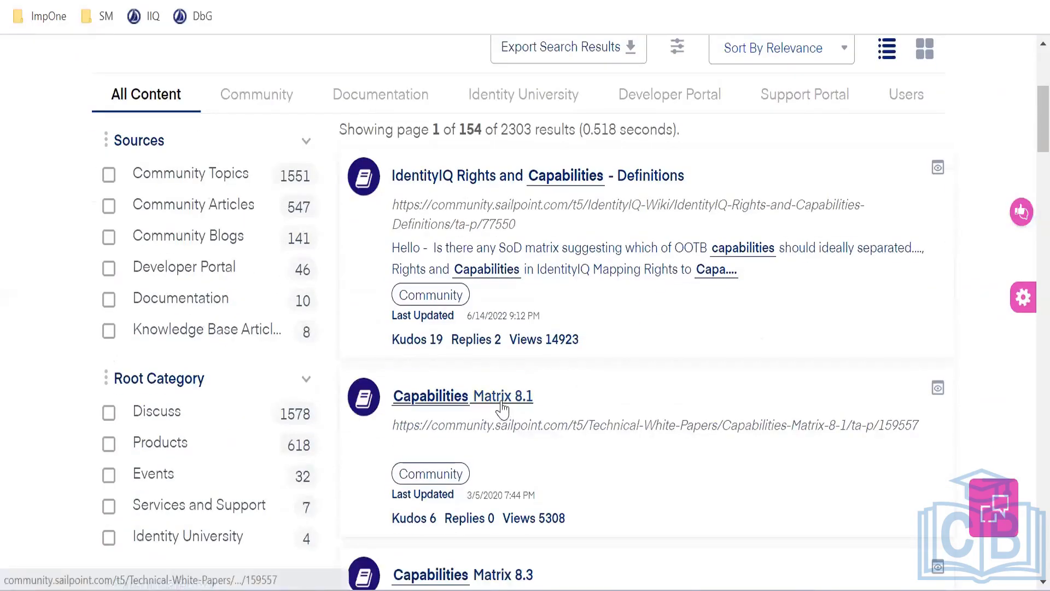
click(502, 405)
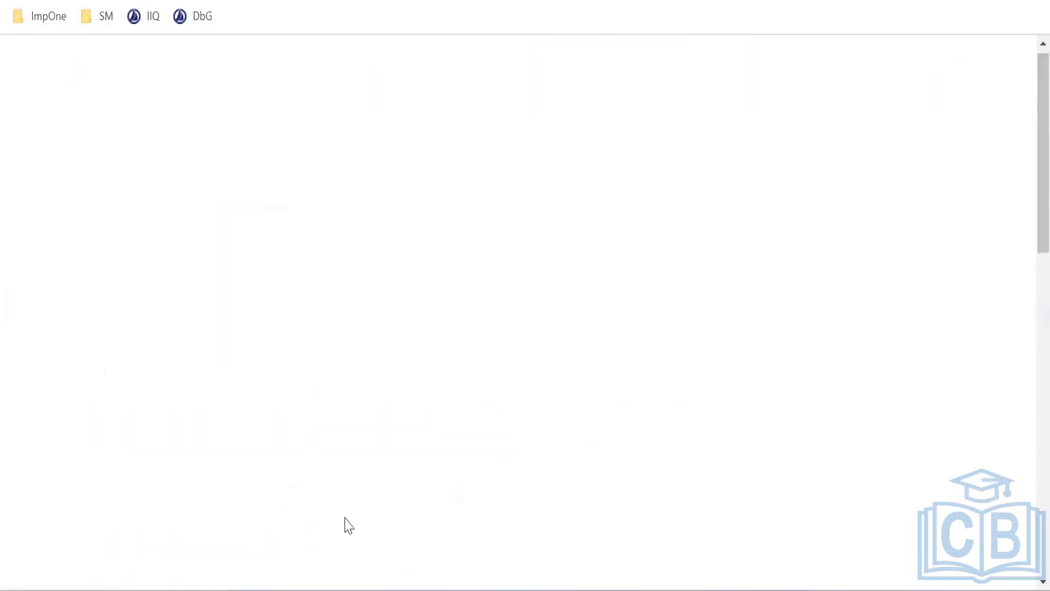
scroll(186, 398, down, 3)
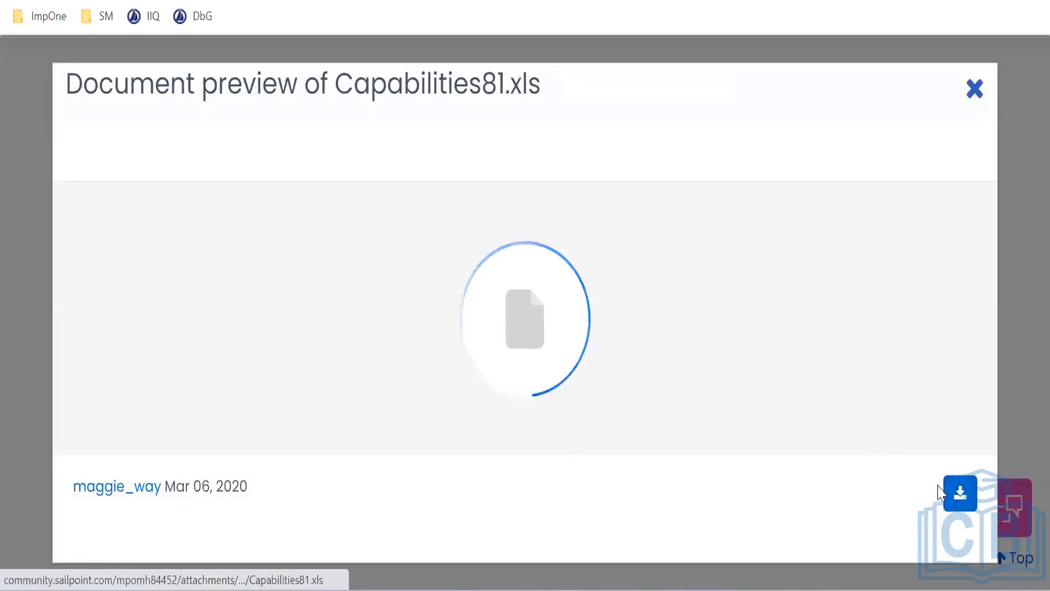
click(950, 492)
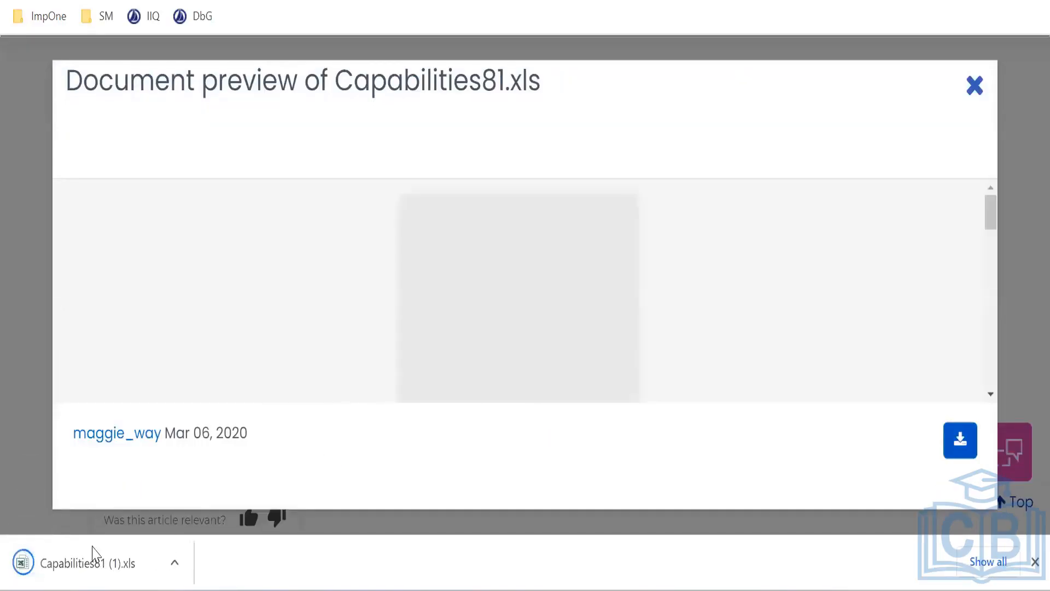
click(77, 566)
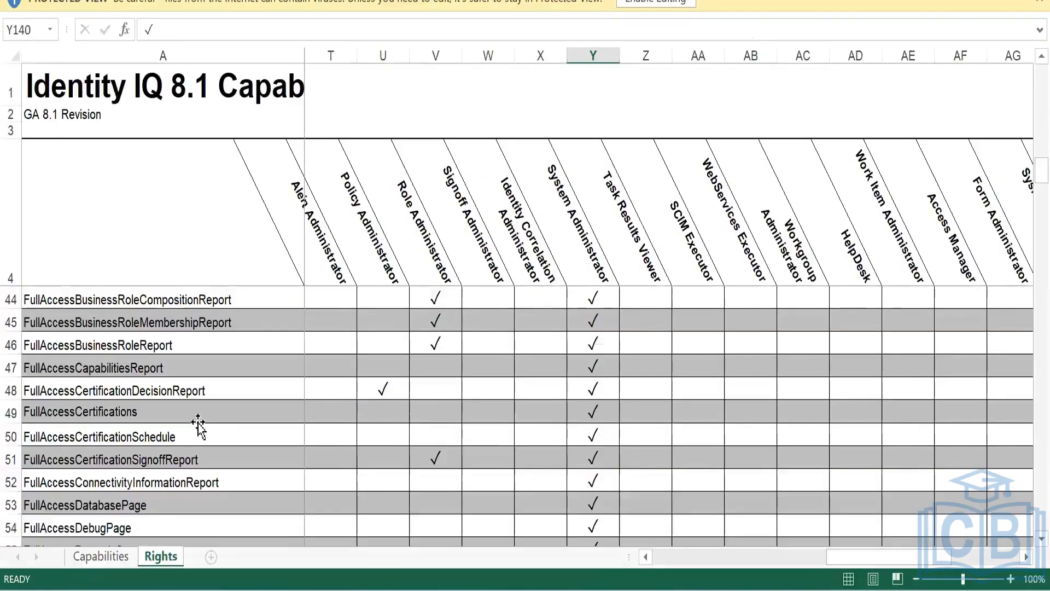
Switch the workbook from the Rights sheet to the Capabilities sheet
click(199, 419)
click(95, 558)
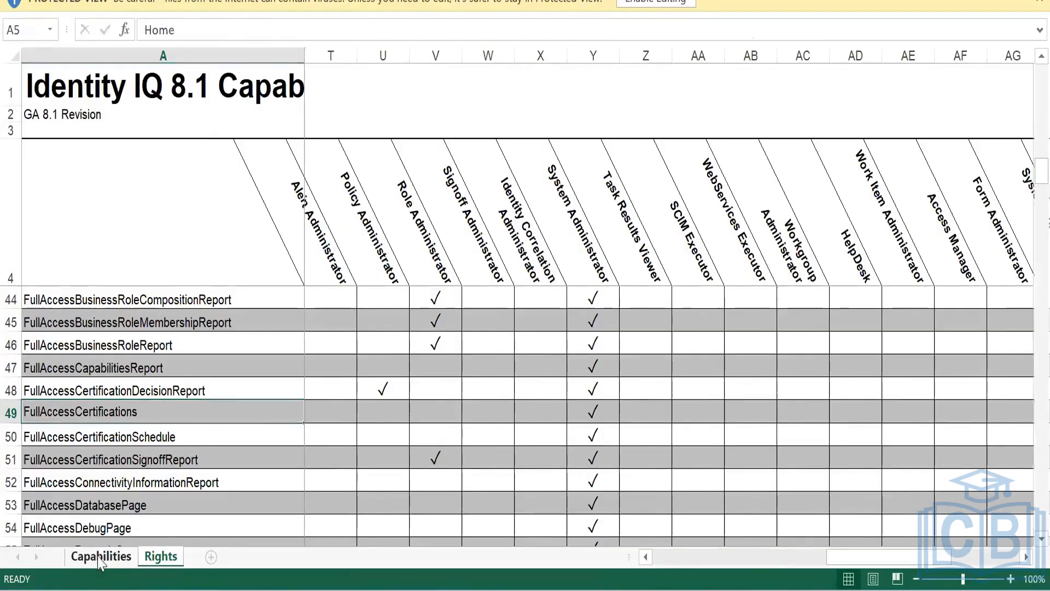
scroll(328, 401, down, 2)
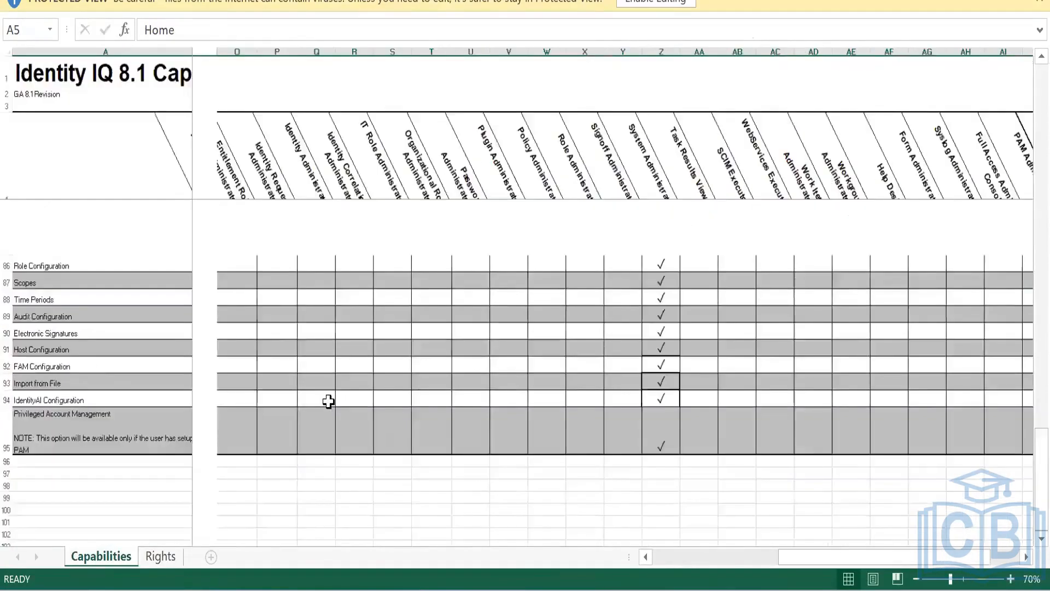
scroll(350, 388, up, 2)
scroll(376, 383, up, 2)
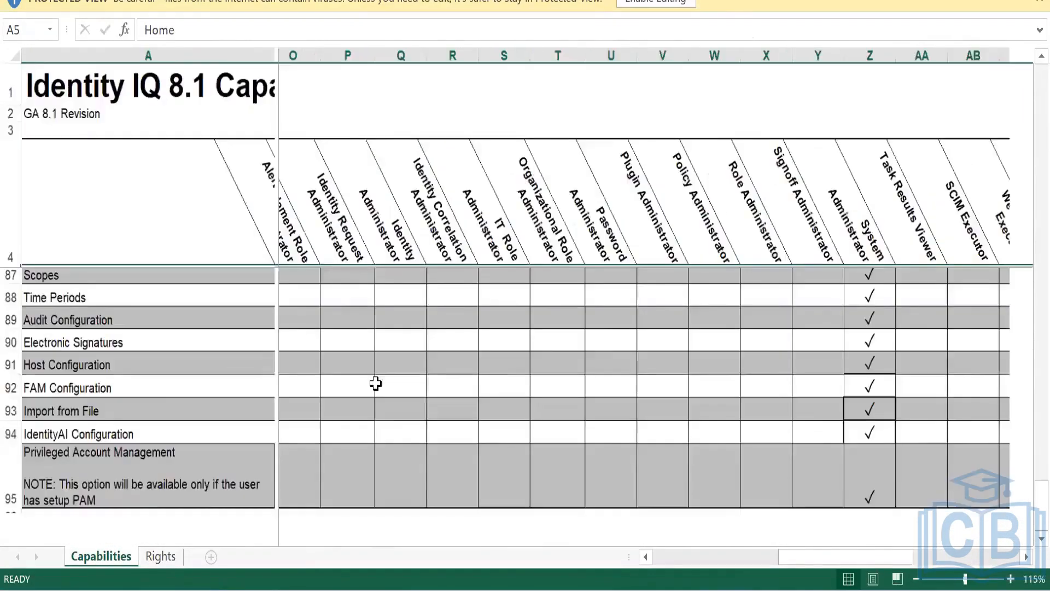
scroll(714, 235, up, 20)
Review the role headings and the Reports and Tasks check marks, zooming the sheet to 115%
click(723, 235)
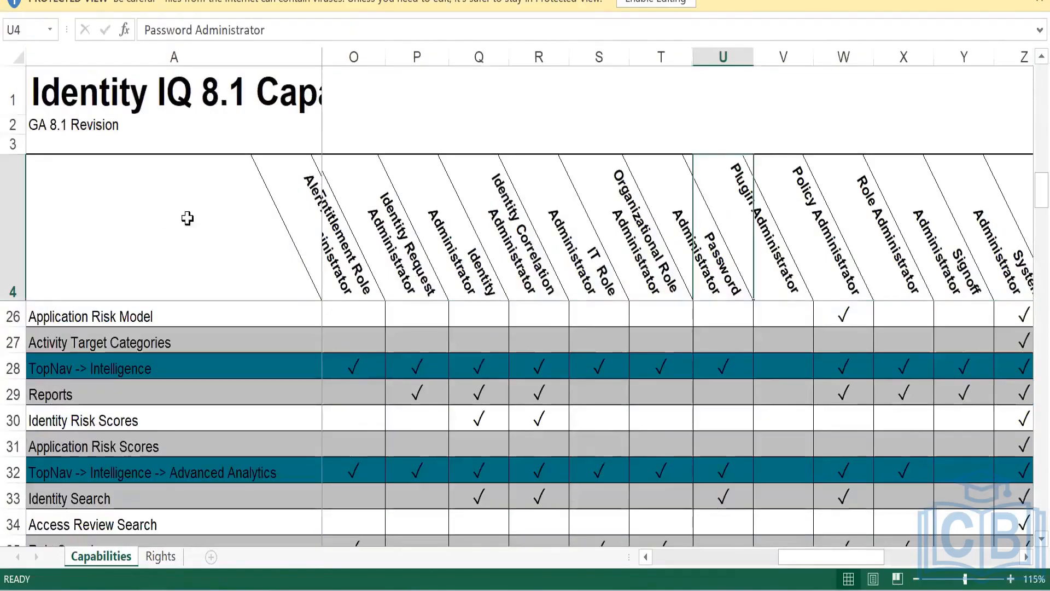
click(348, 240)
drag(1030, 247, 106, 539)
click(106, 403)
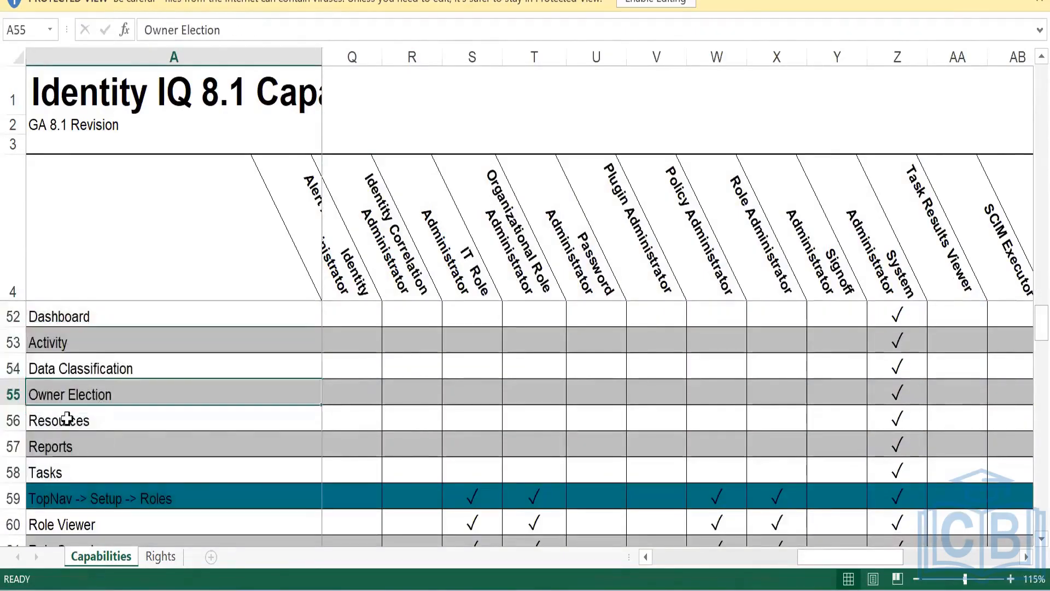
click(57, 448)
drag(366, 445, 903, 452)
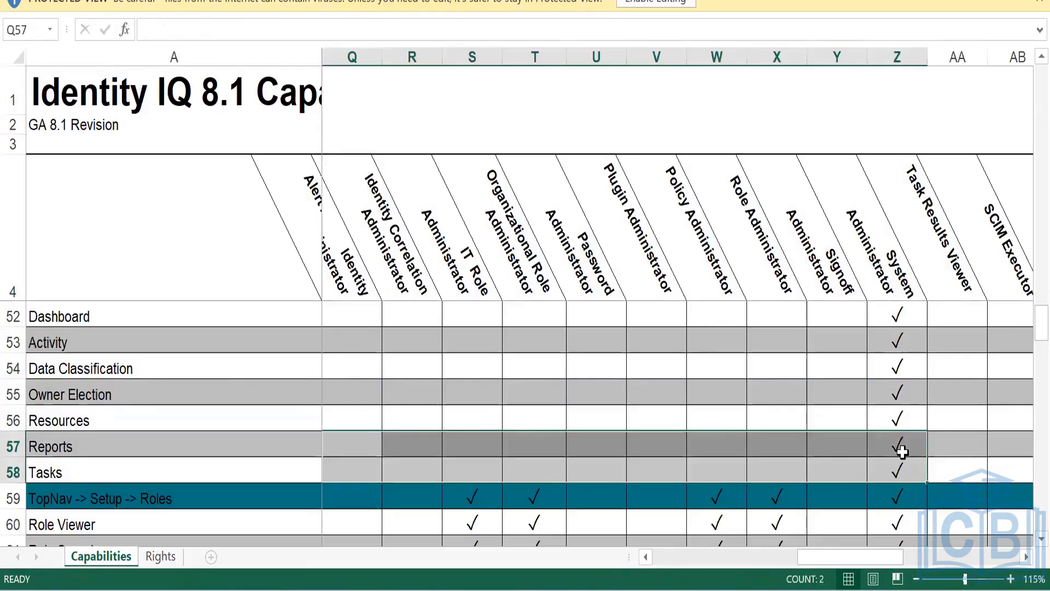
click(902, 447)
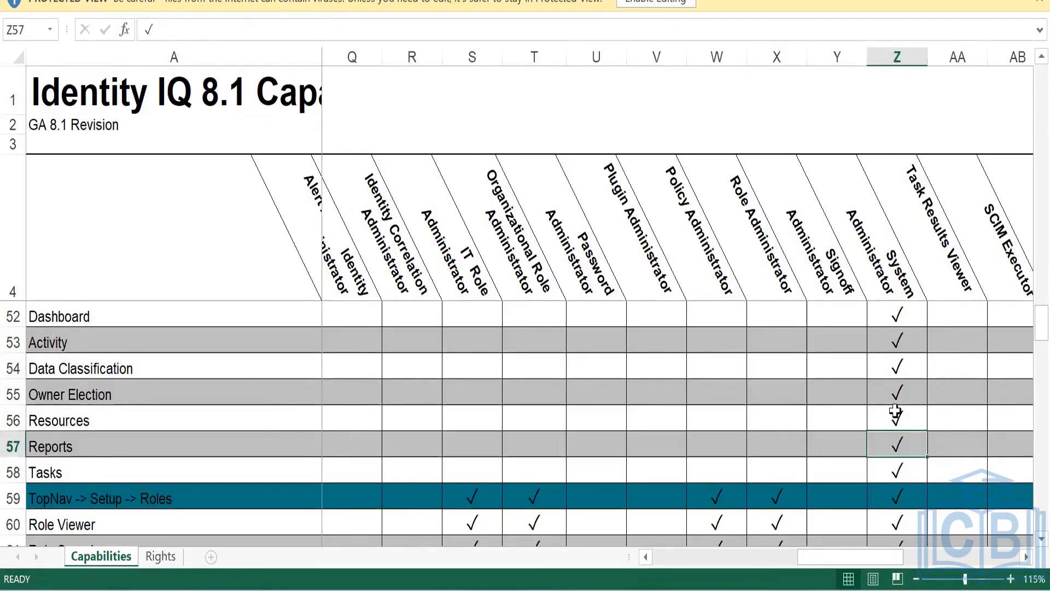
click(41, 445)
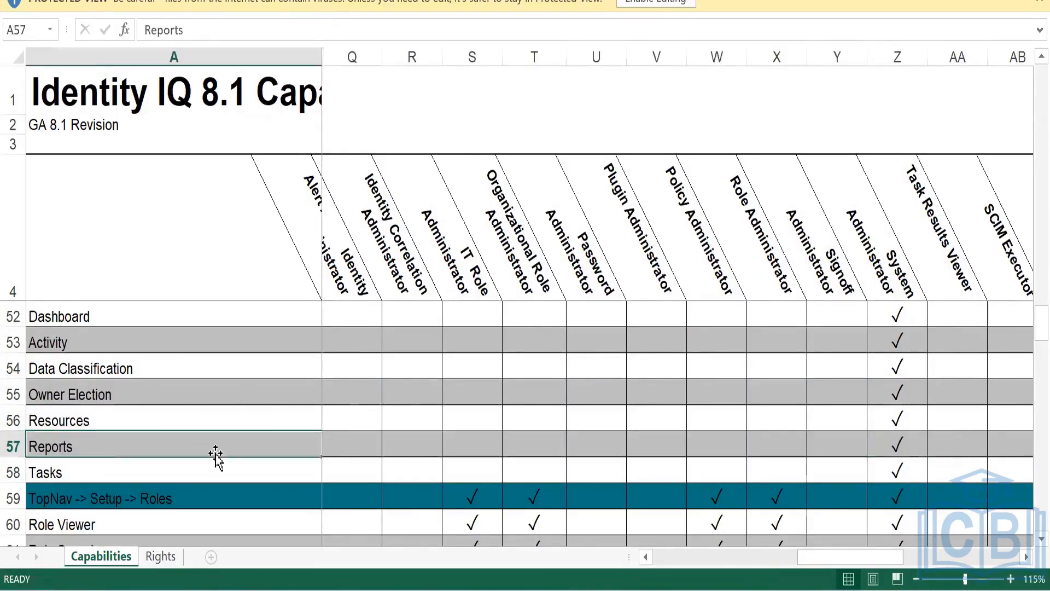
drag(831, 562, 956, 566)
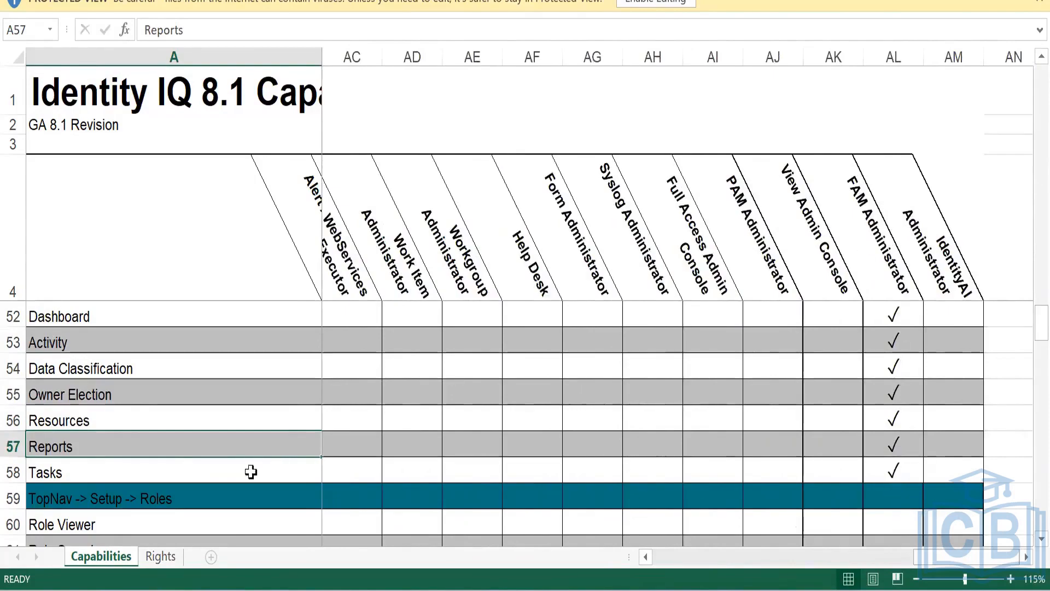
click(112, 396)
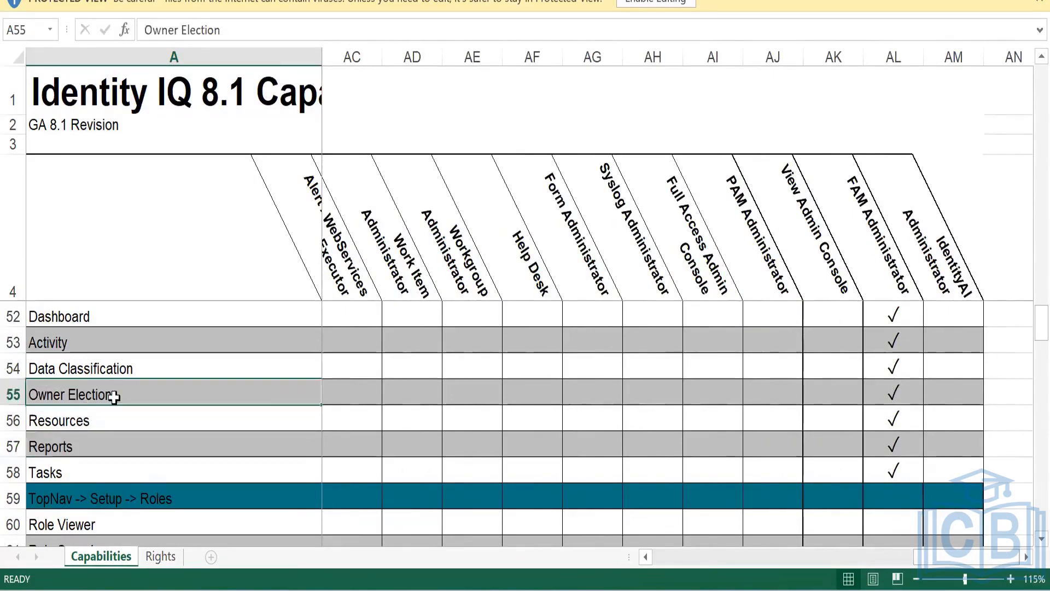
click(116, 372)
click(96, 342)
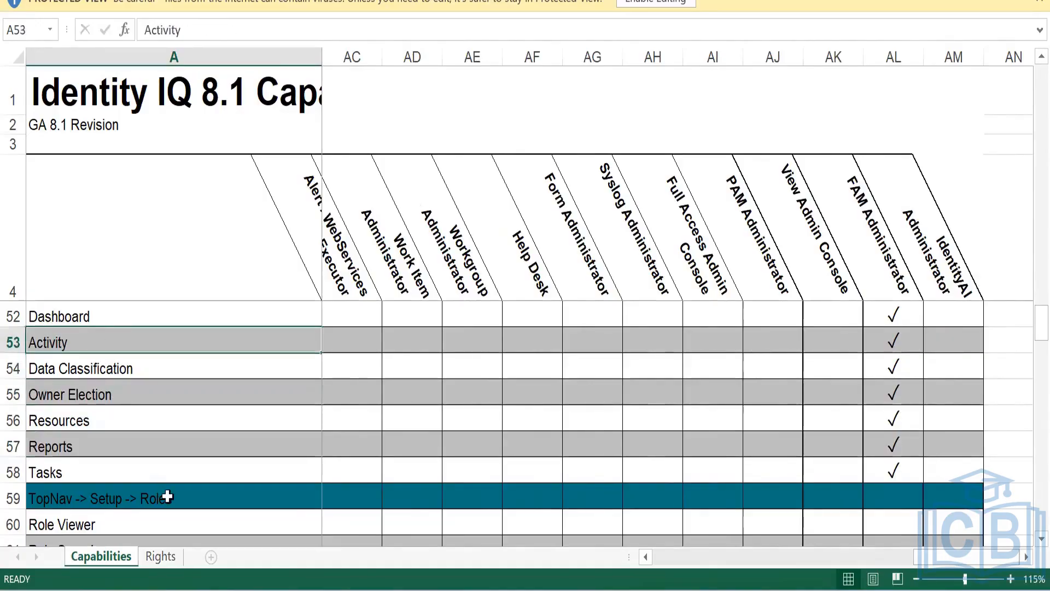
scroll(139, 459, up, 3)
click(87, 370)
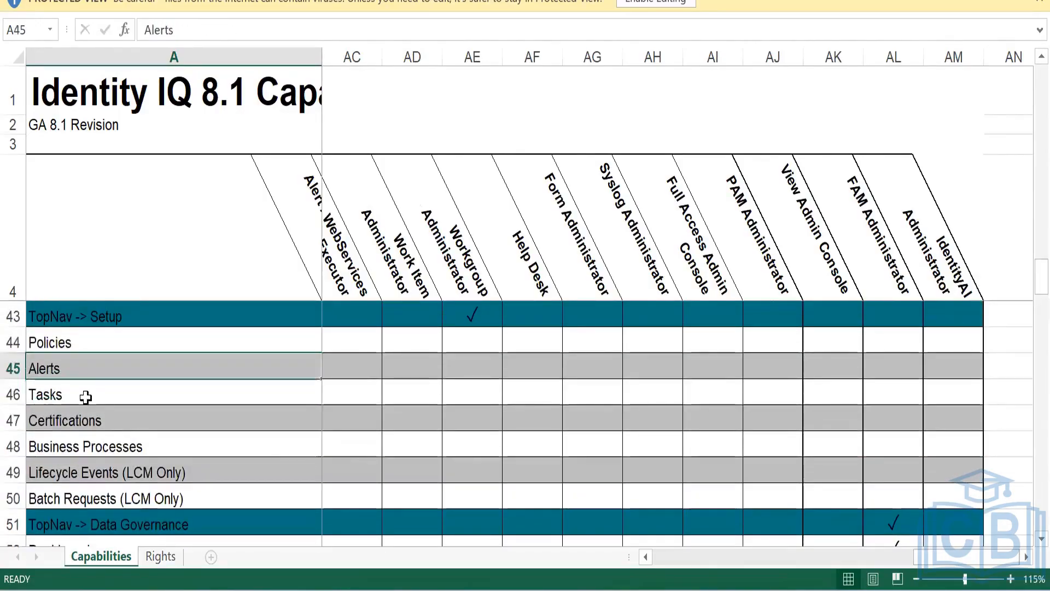
click(87, 397)
click(102, 351)
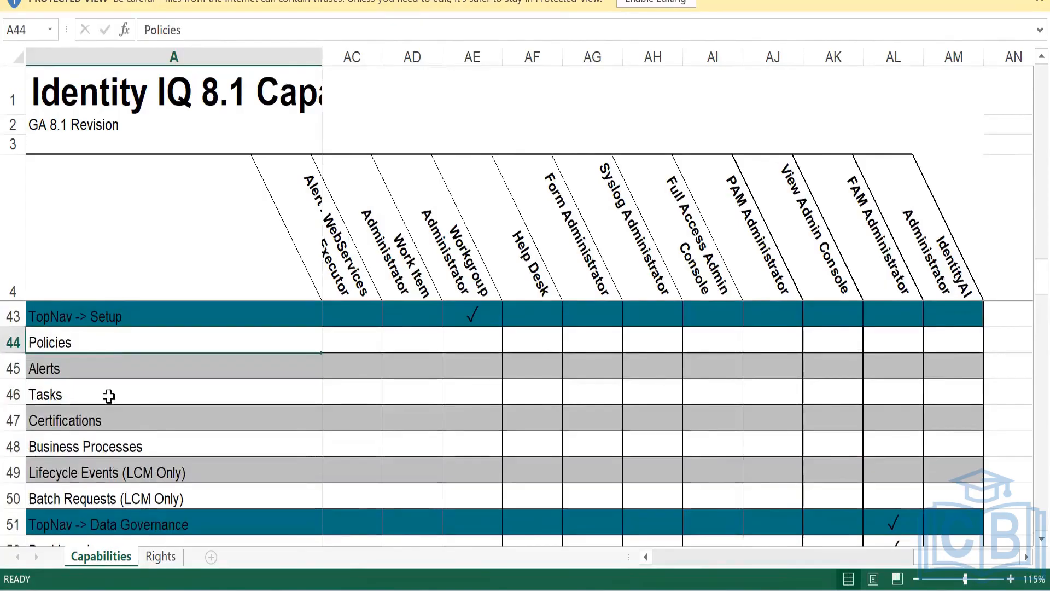
scroll(124, 414, up, 1)
scroll(124, 415, up, 4)
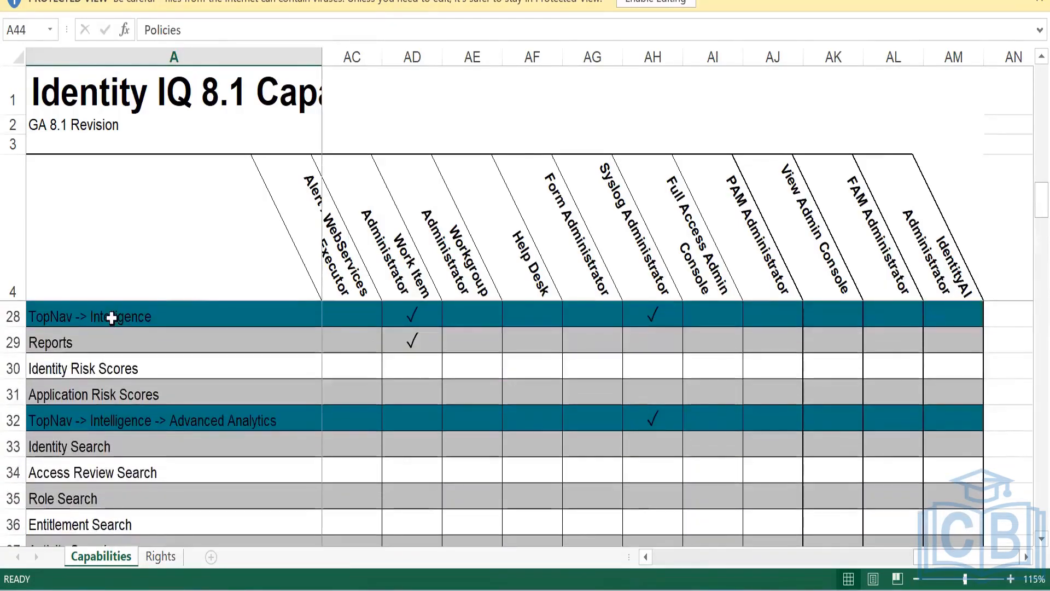
click(134, 369)
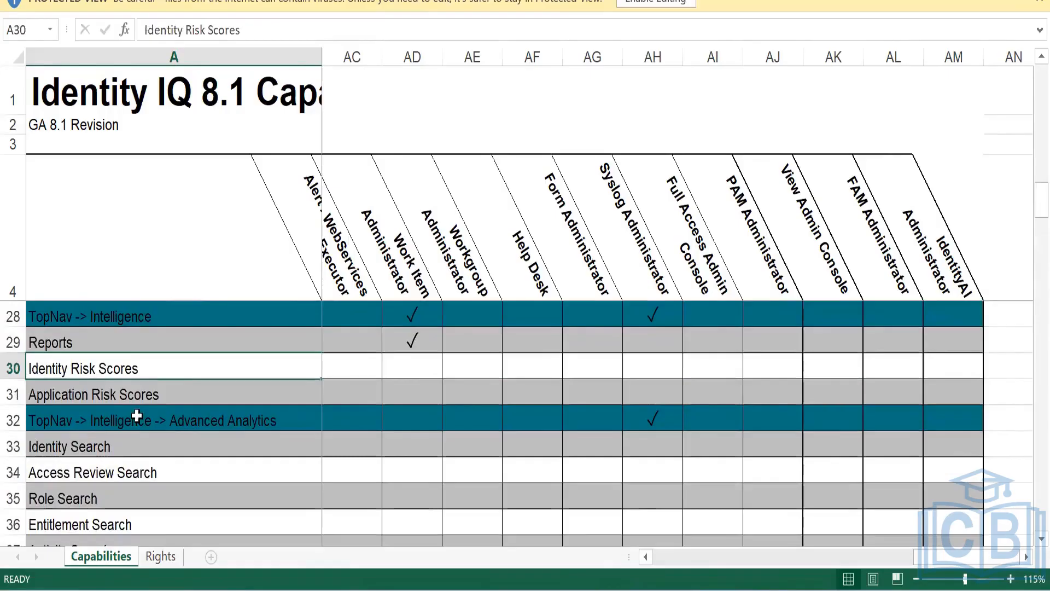
scroll(137, 415, up, 3)
click(97, 345)
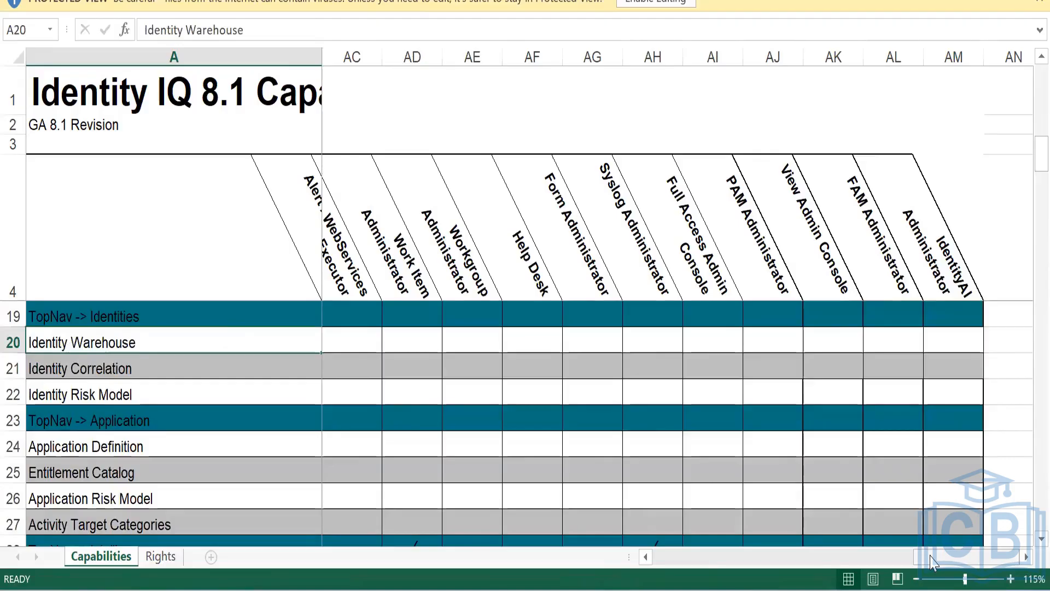
drag(930, 557, 629, 561)
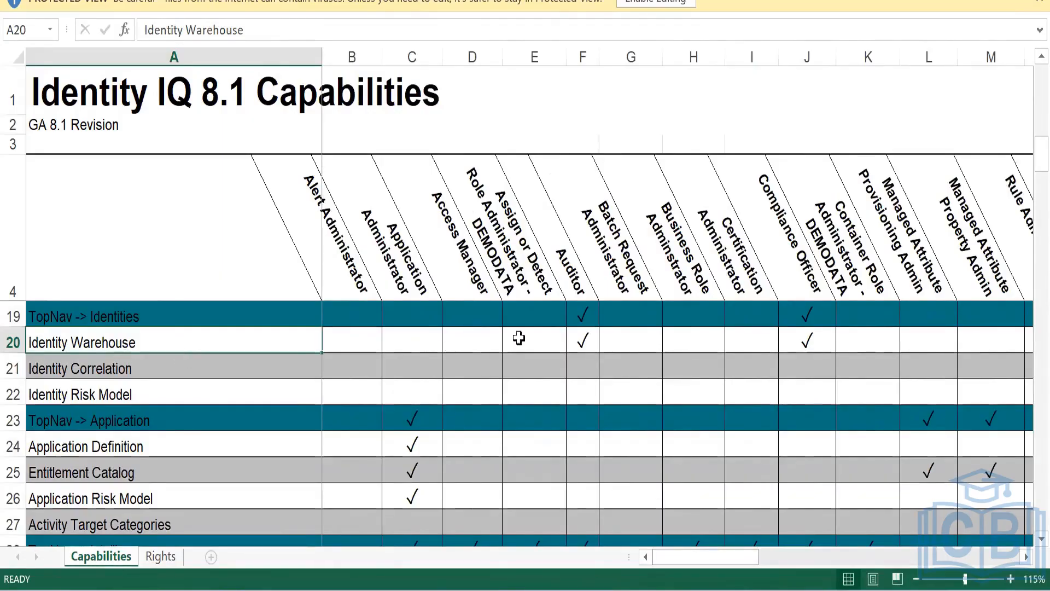
click(579, 343)
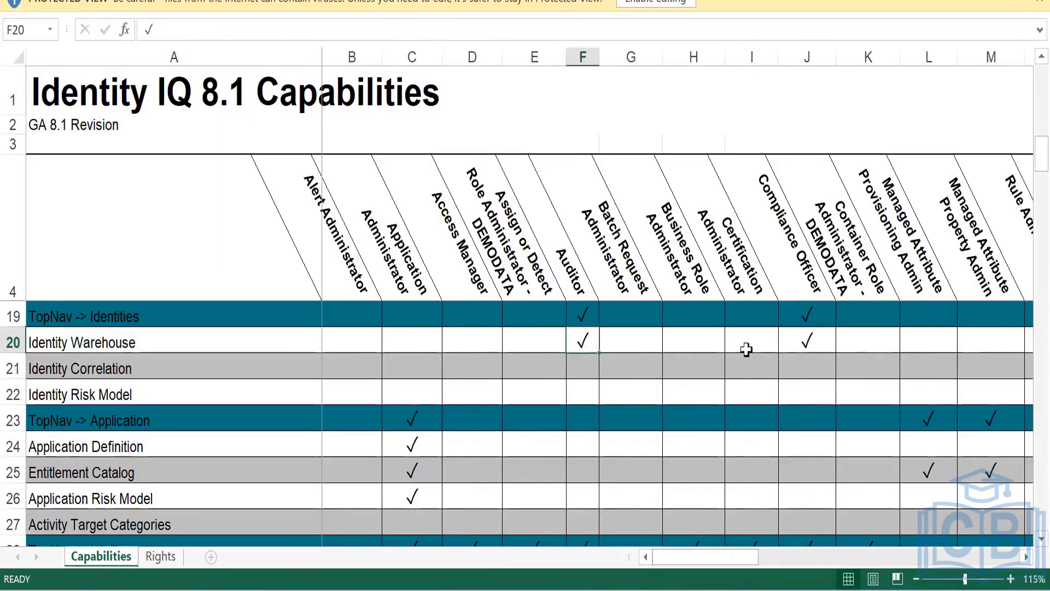
click(810, 342)
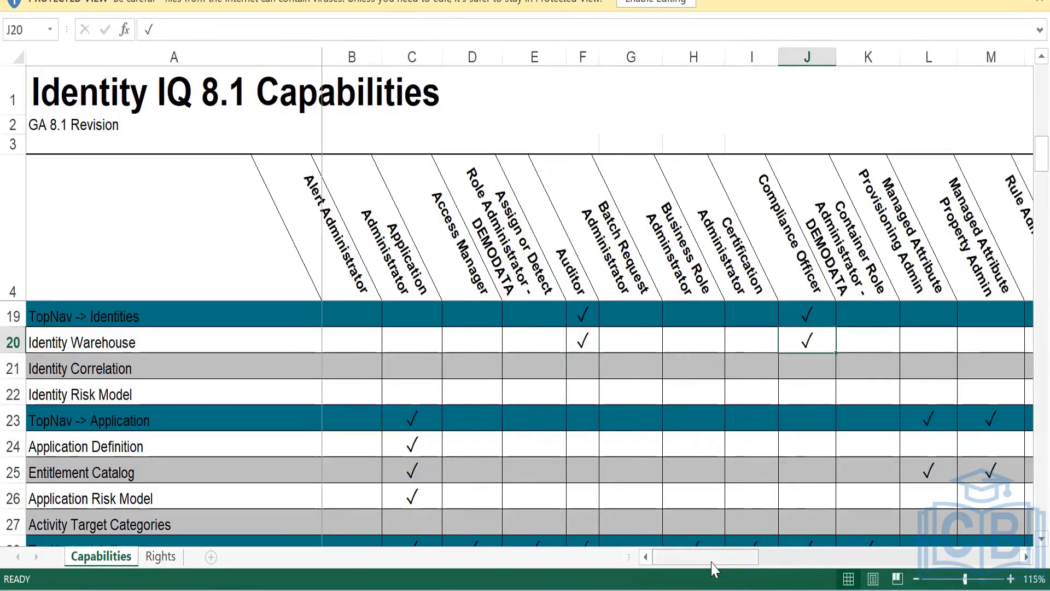
drag(710, 559, 796, 569)
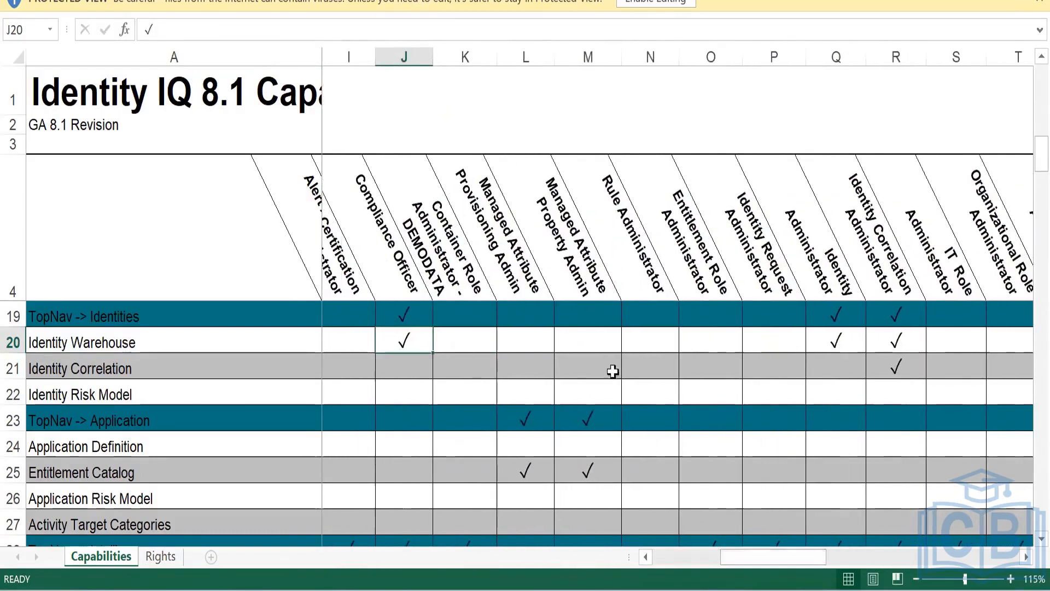
click(834, 343)
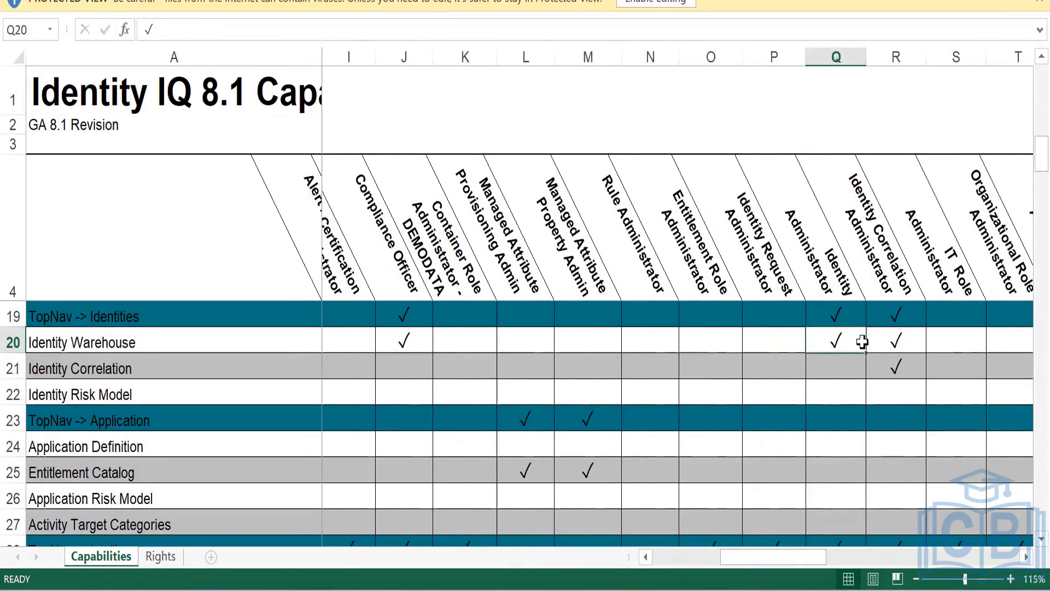
click(891, 340)
drag(780, 556, 983, 266)
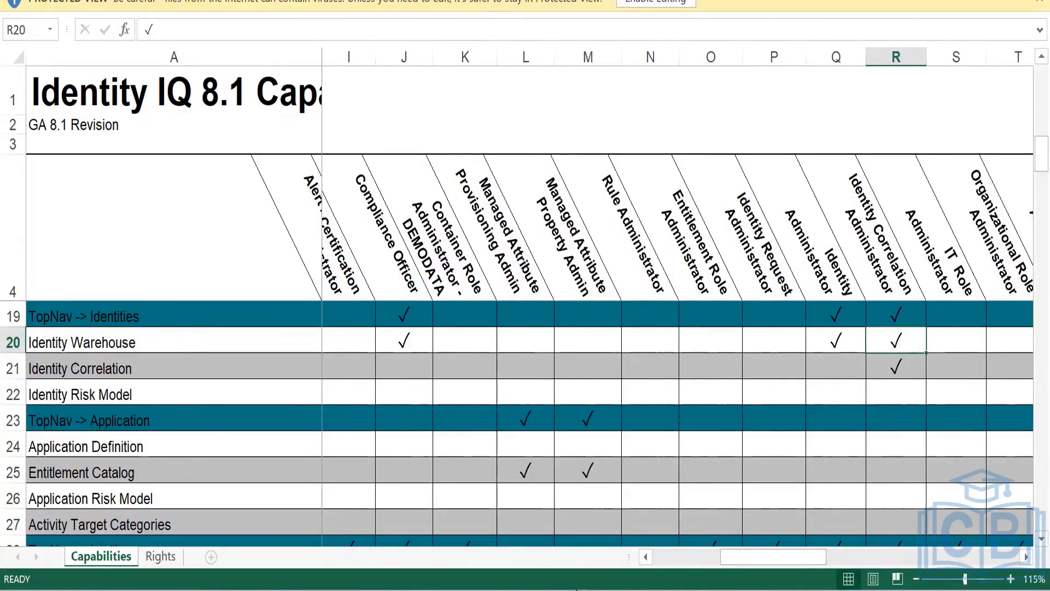
drag(723, 563, 821, 565)
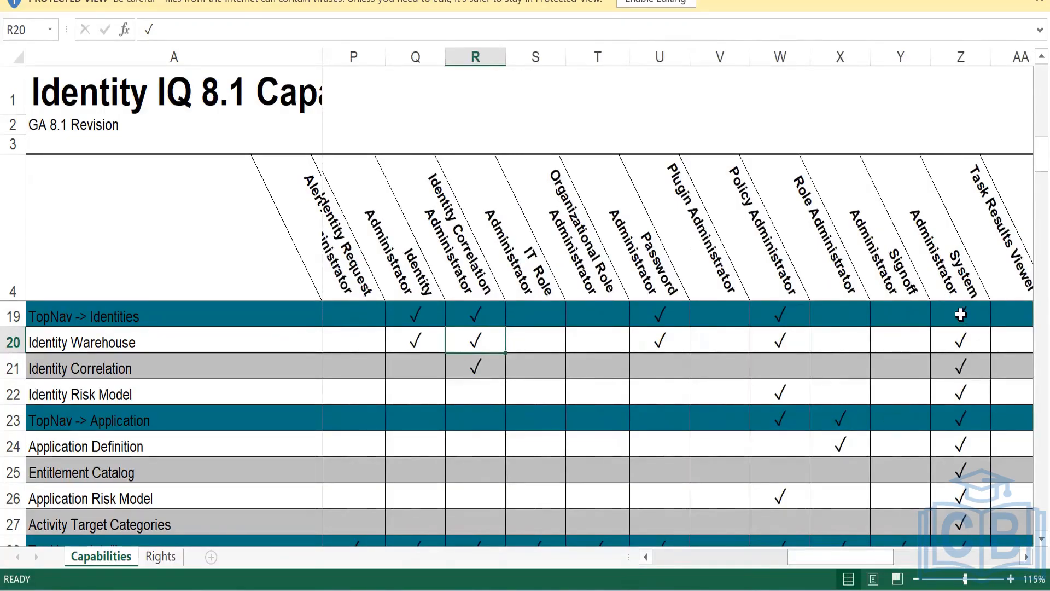
drag(961, 315, 957, 528)
scroll(958, 529, down, 4)
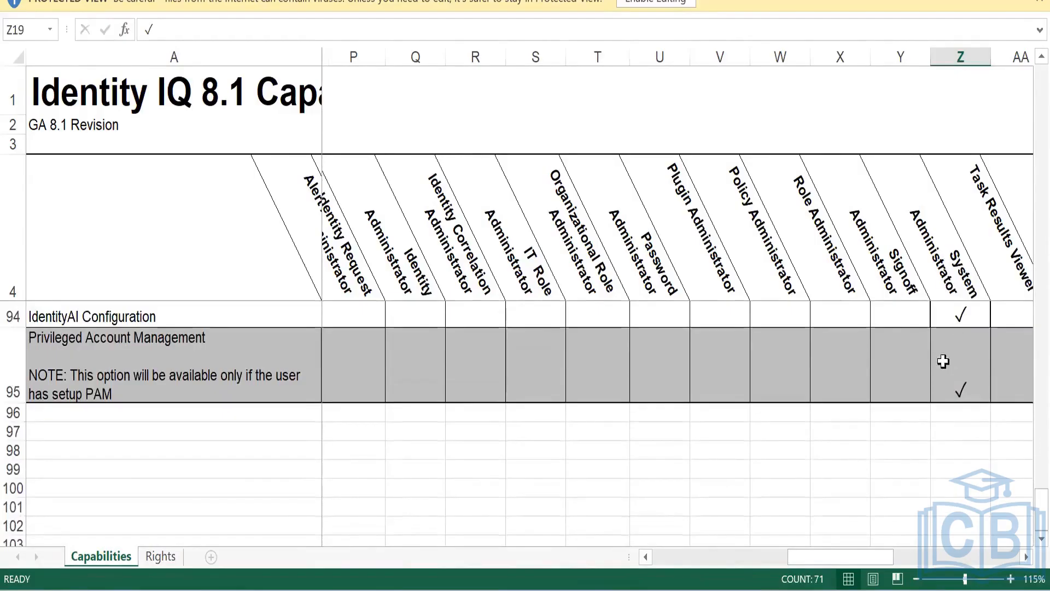
Scroll up and down through the Capabilities sheet
scroll(957, 392, up, 6)
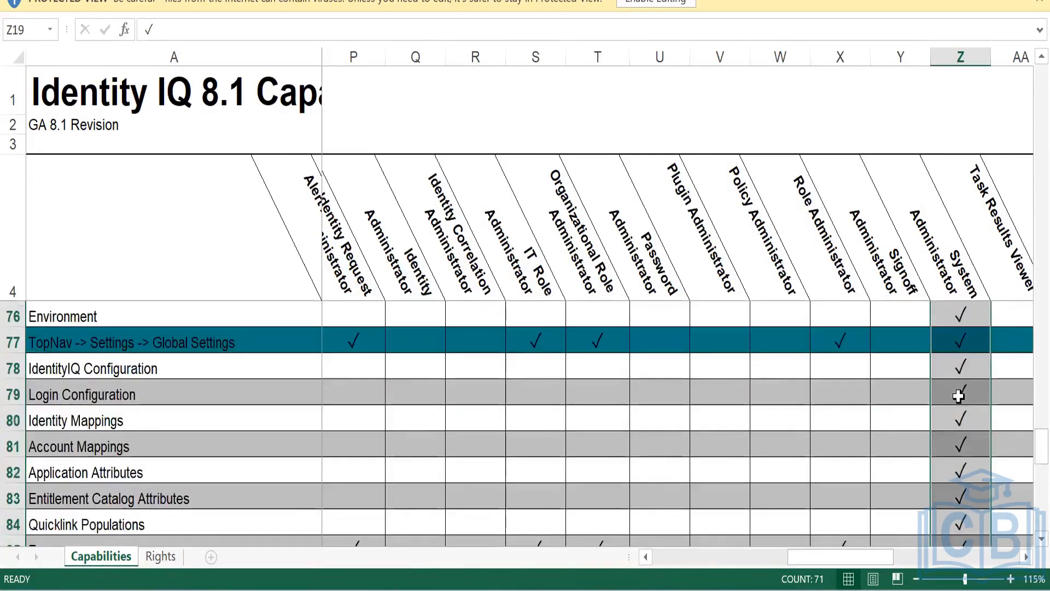
scroll(959, 396, up, 4)
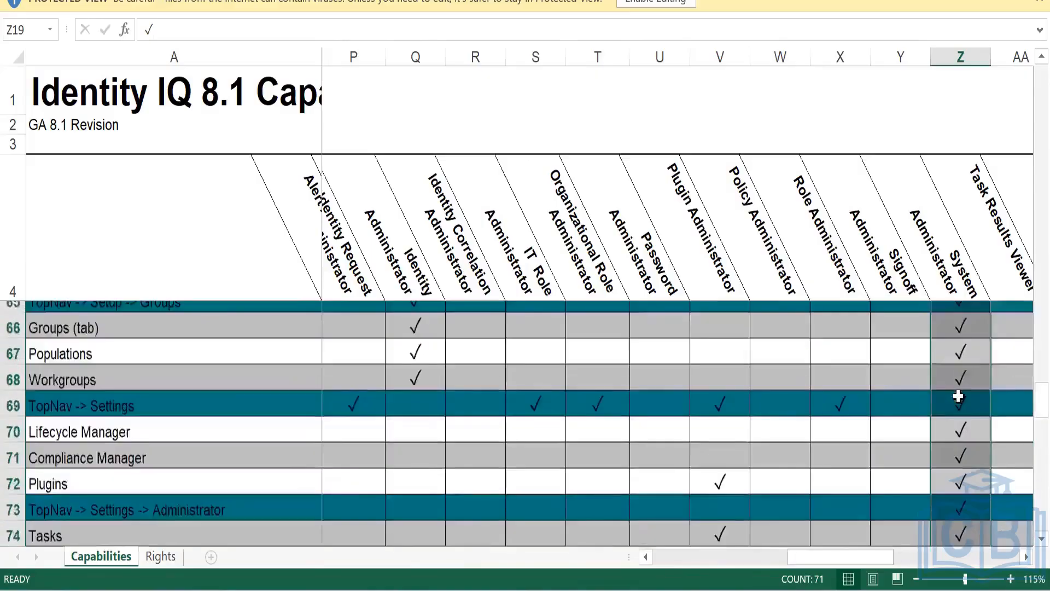
scroll(958, 396, down, 4)
scroll(959, 396, down, 1)
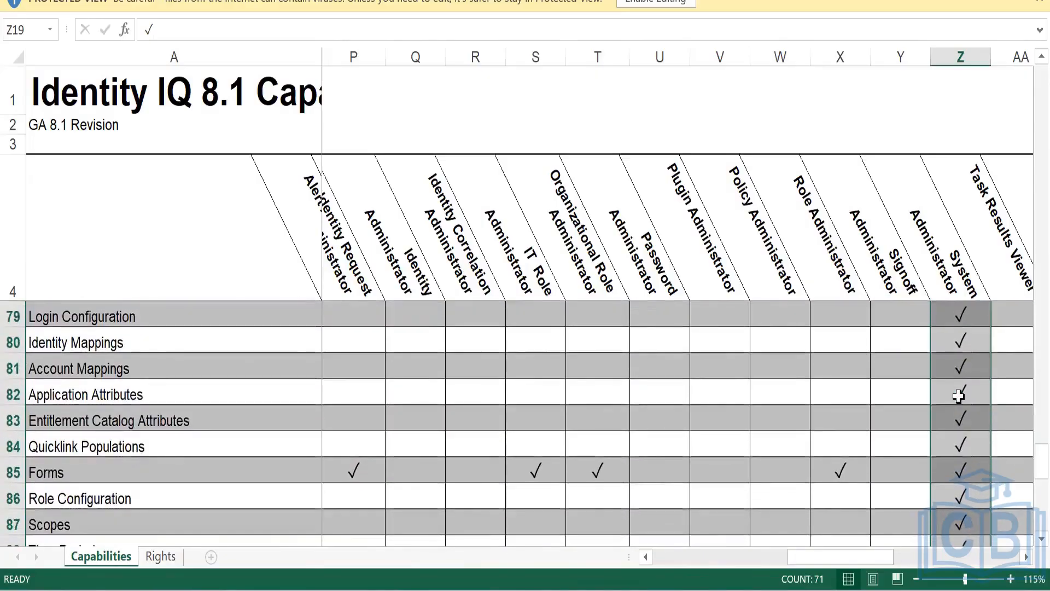
scroll(959, 397, down, 2)
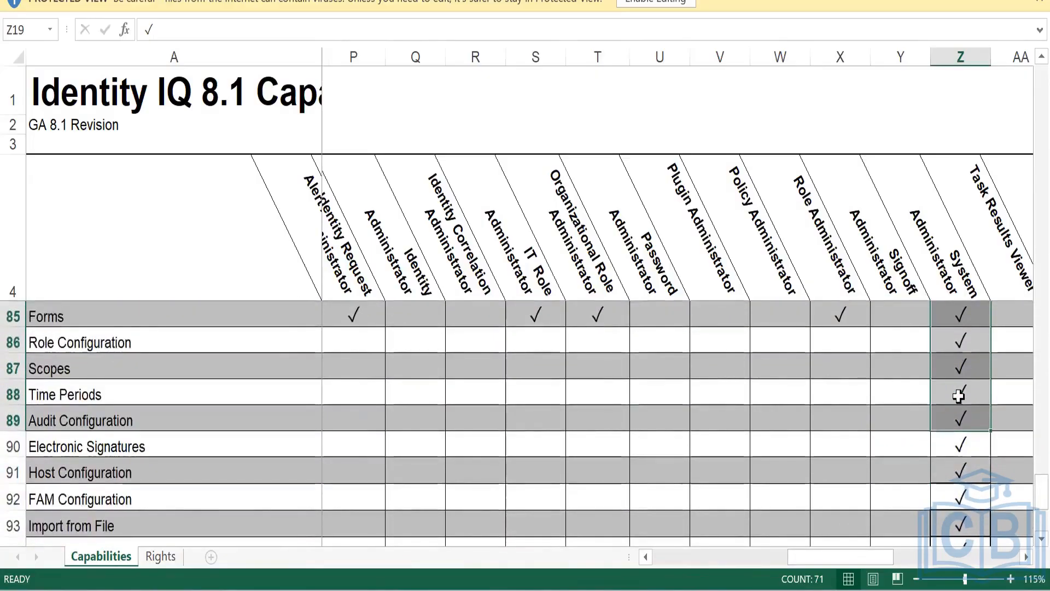
scroll(958, 396, down, 3)
scroll(958, 396, up, 5)
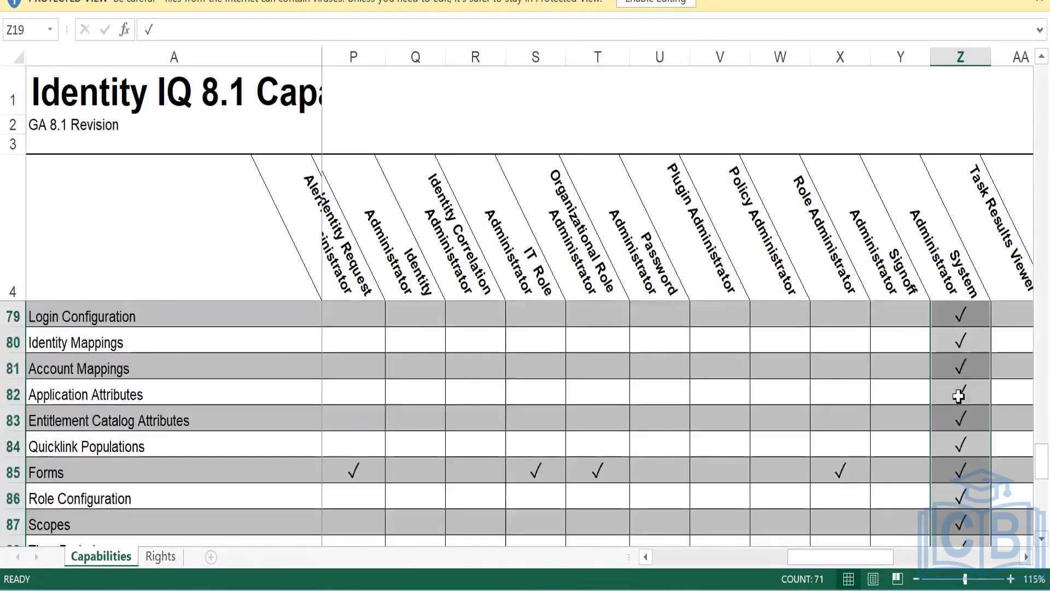
scroll(959, 397, up, 20)
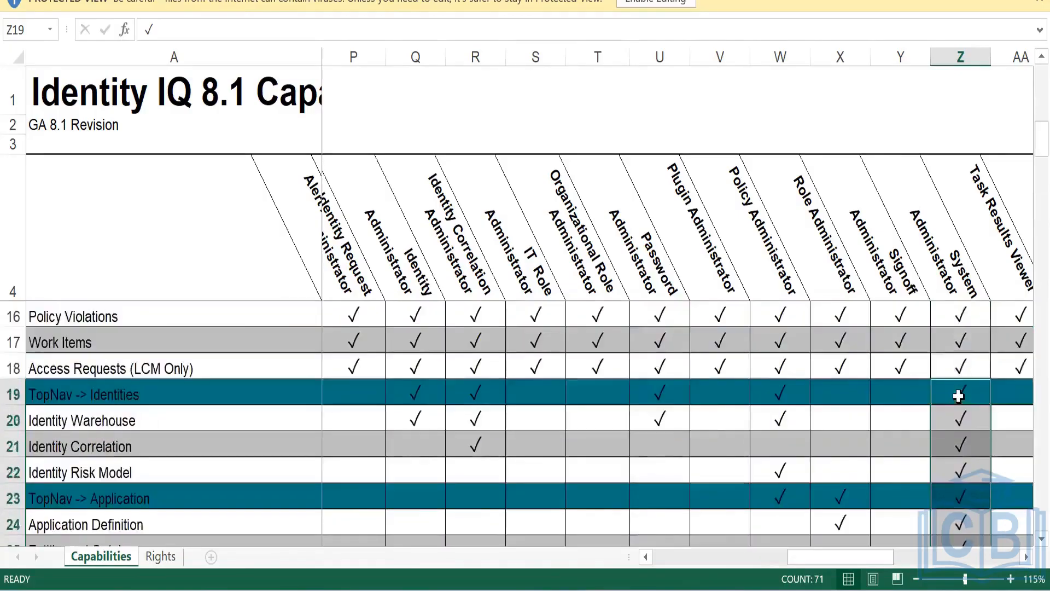
scroll(959, 396, up, 4)
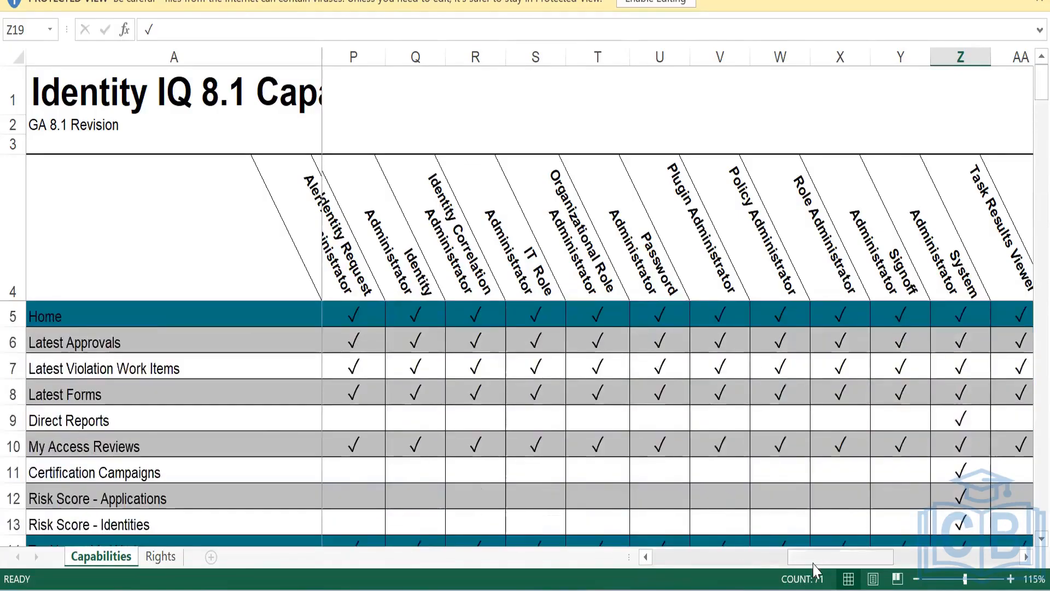
drag(820, 569, 711, 528)
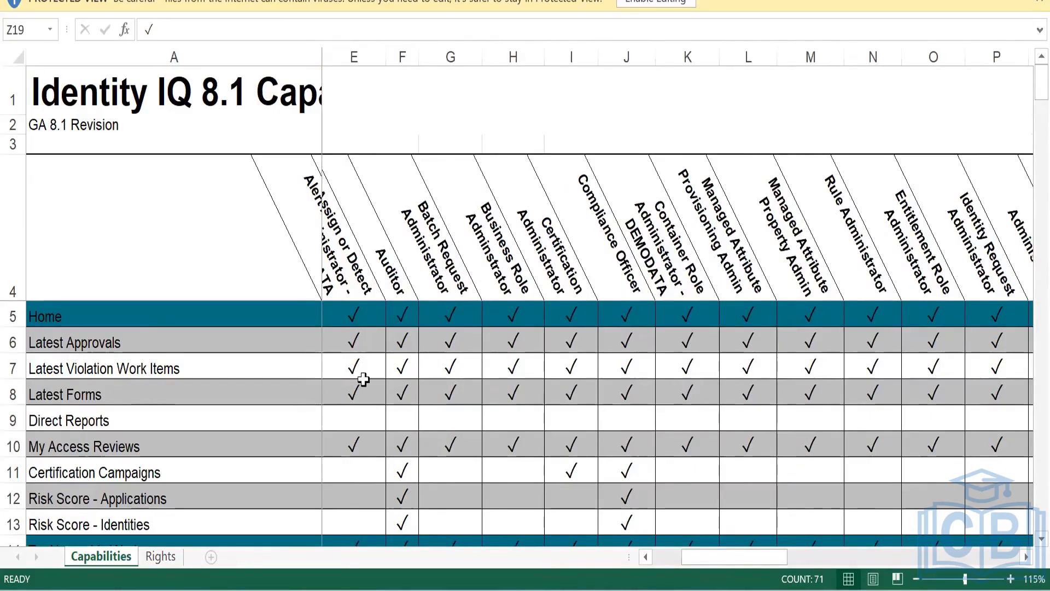
Inspect cell F7 for Latest Violation Work Items and the Latest Approvals through Latest Forms capabilities
click(400, 370)
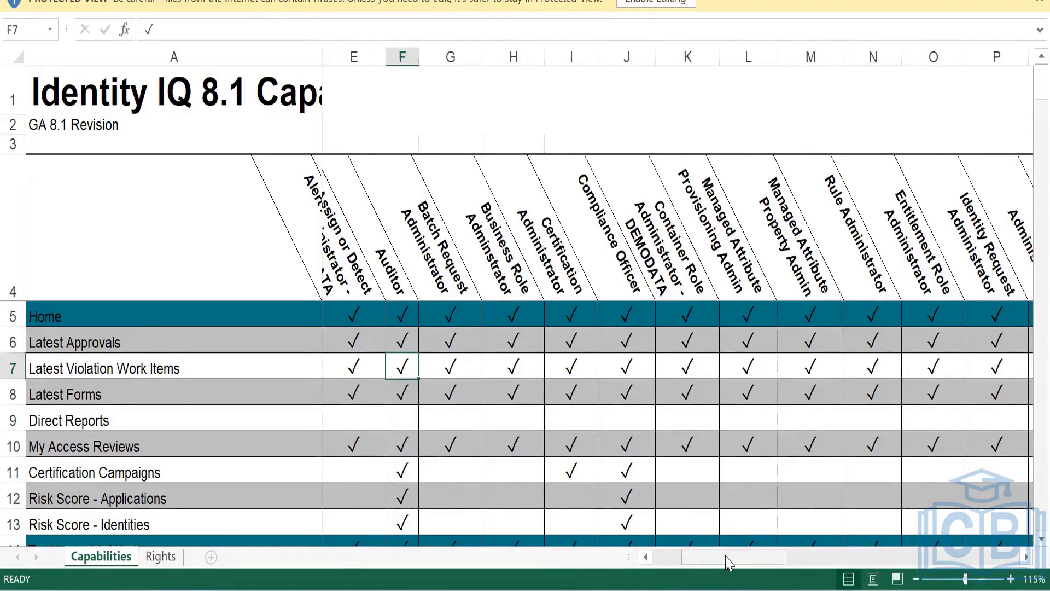
drag(727, 557, 237, 494)
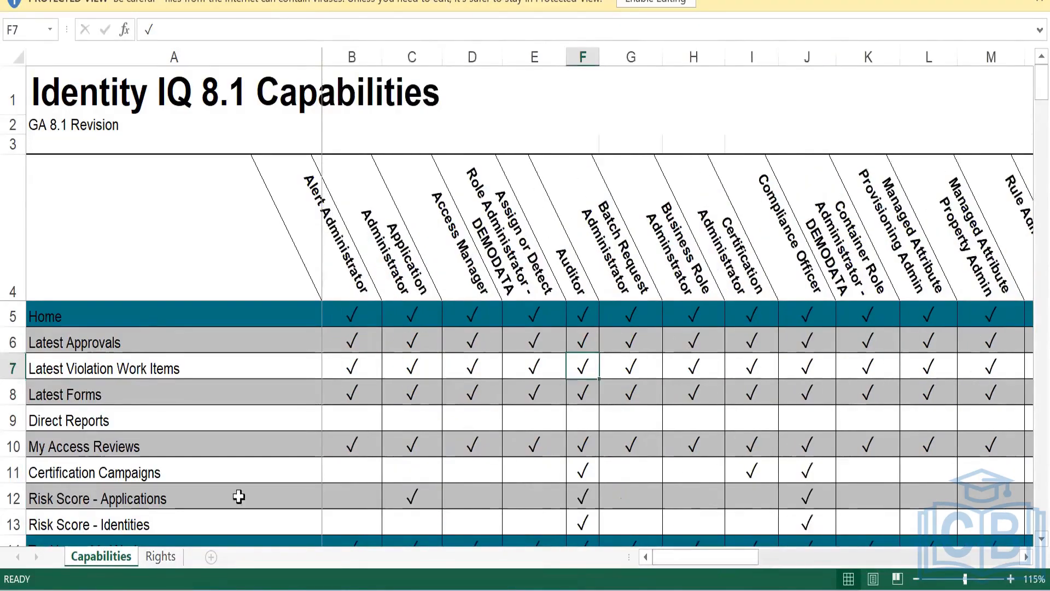
click(486, 274)
drag(176, 341, 161, 438)
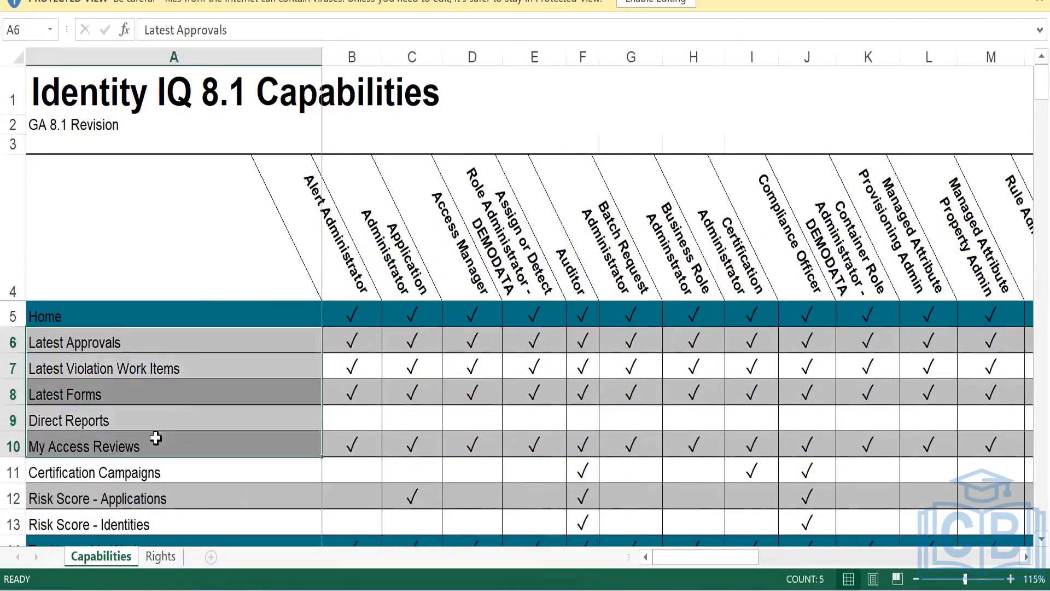
click(175, 389)
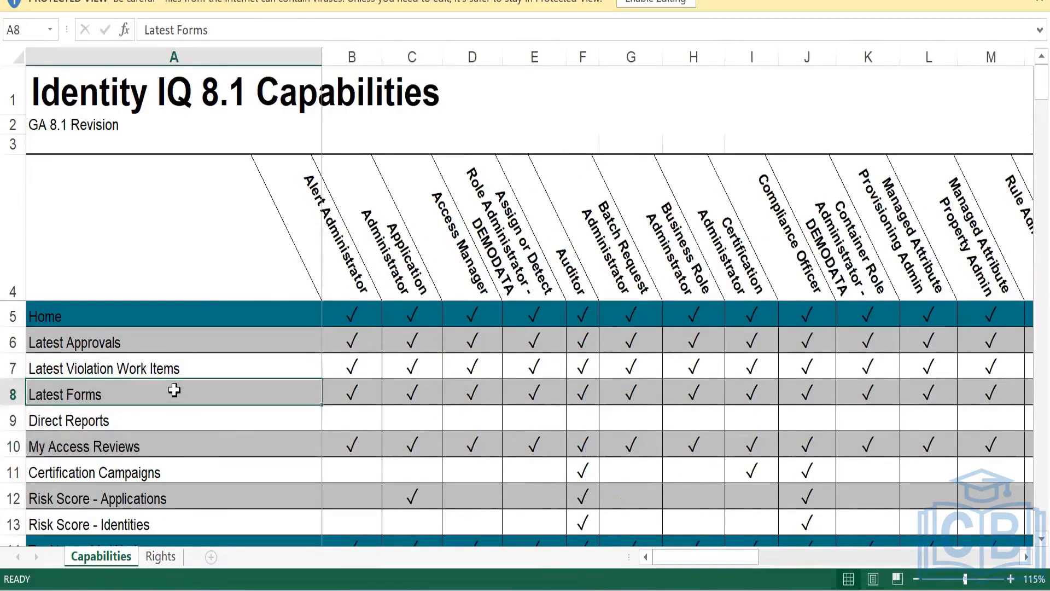
click(156, 343)
View the Rights sheet, then bring the IdentityIQ login page forward
click(160, 556)
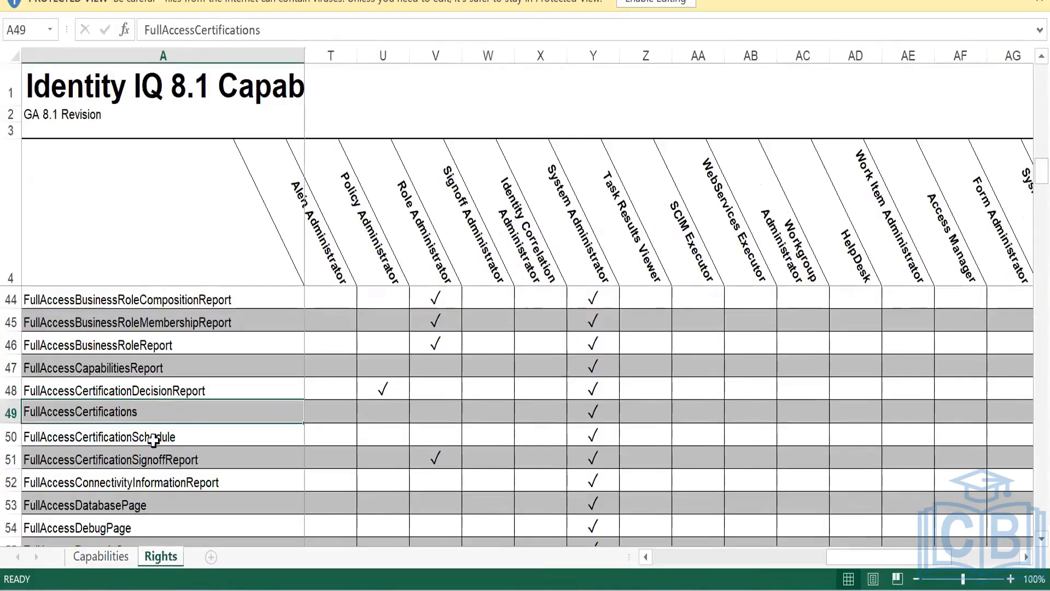
scroll(148, 421, up, 13)
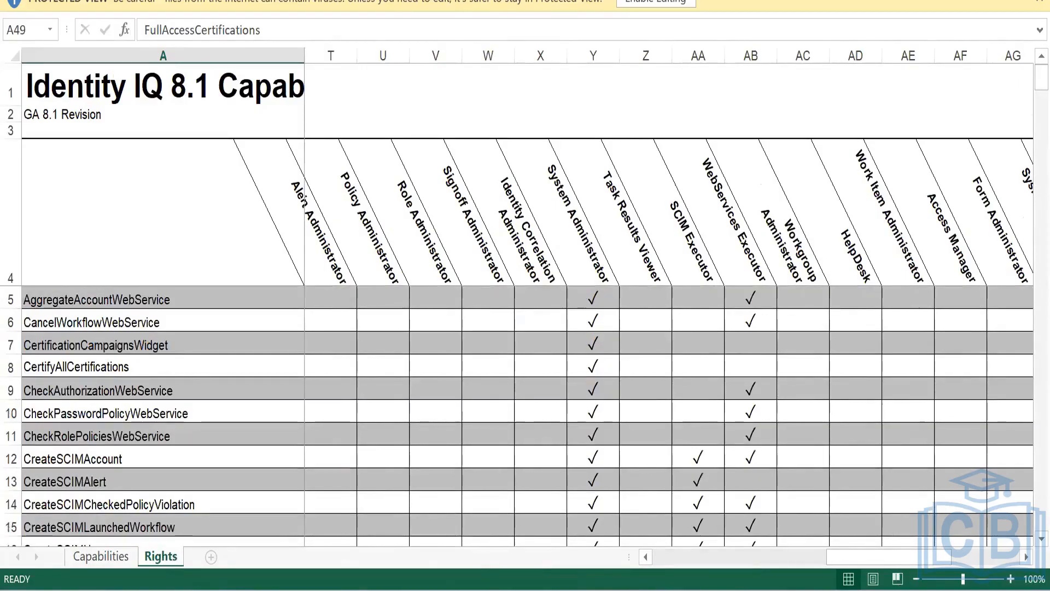
click(498, 506)
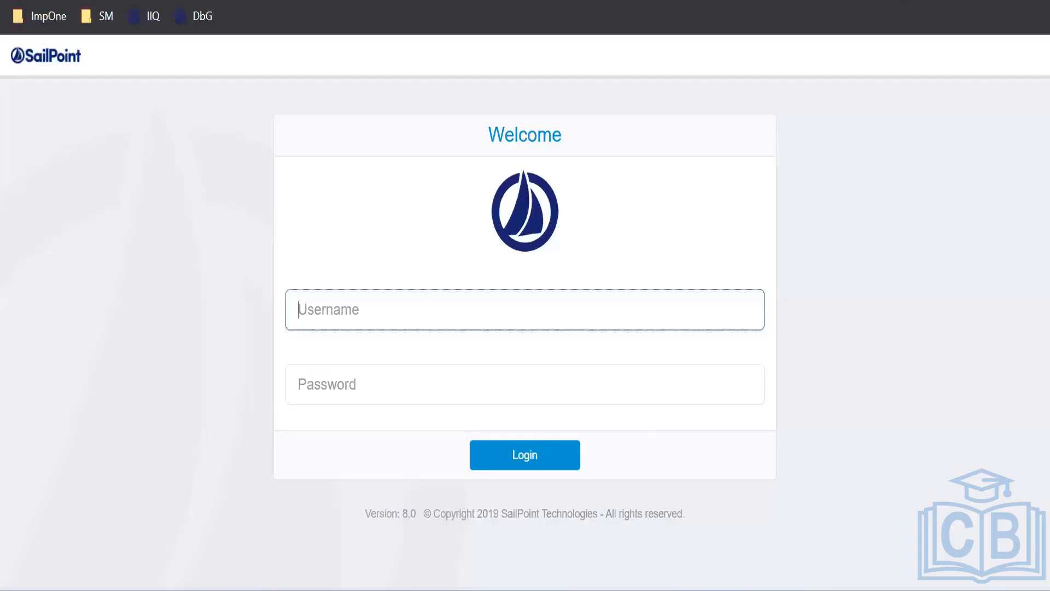
In Object Browser, list SPRight objects with the 'cert' filter cleared, showing 185 total
click(360, 493)
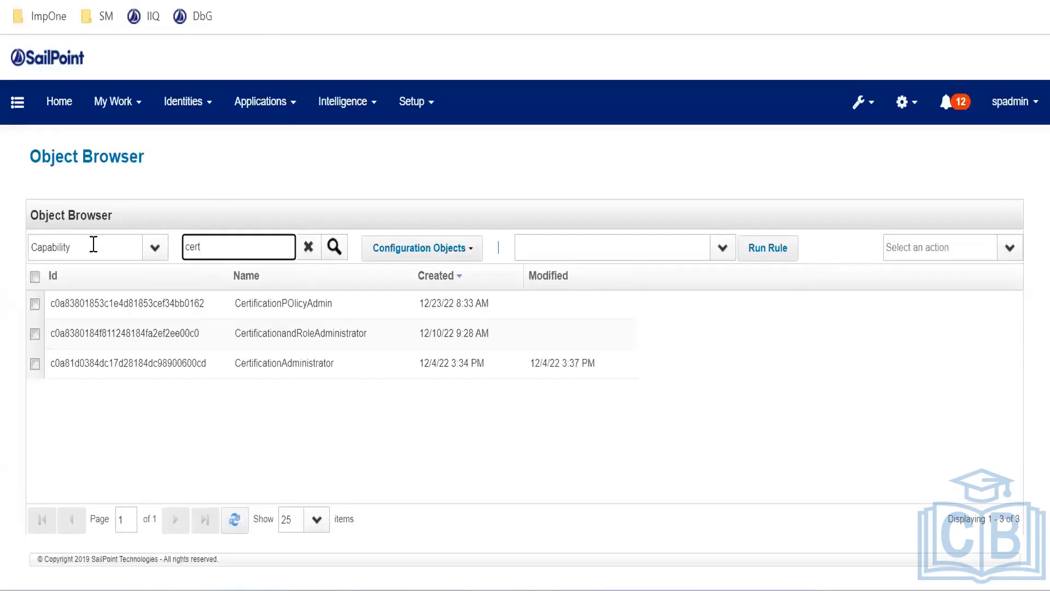
click(94, 244)
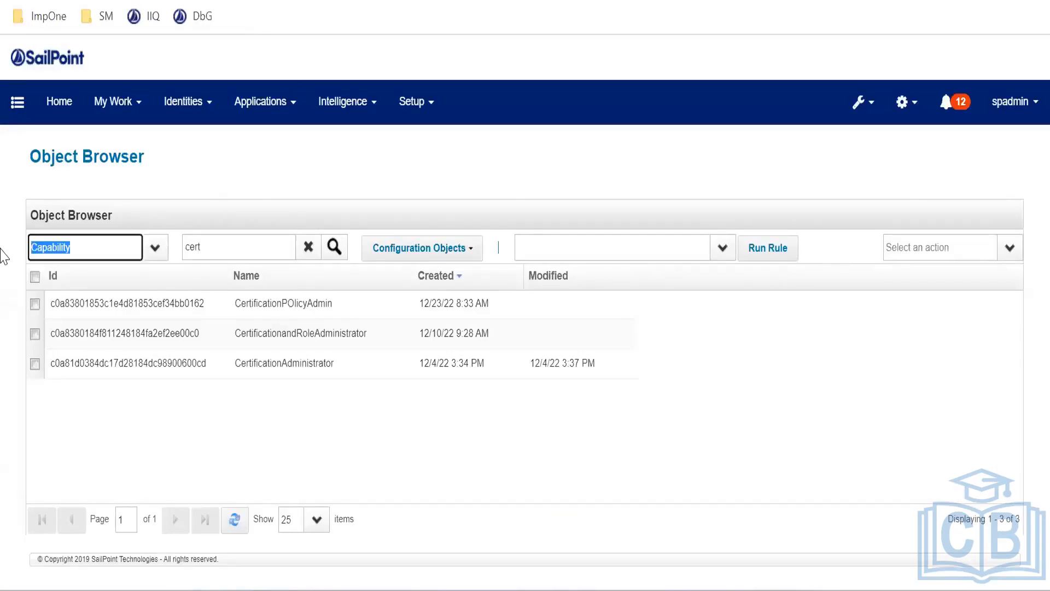
text(SPRig)
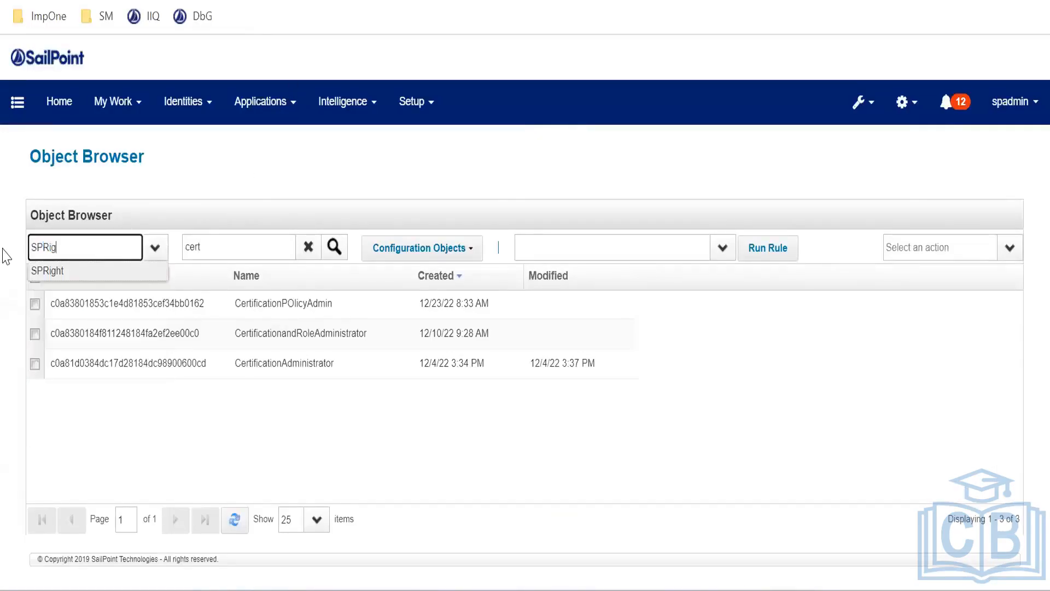
text(hts)
key(Tab)
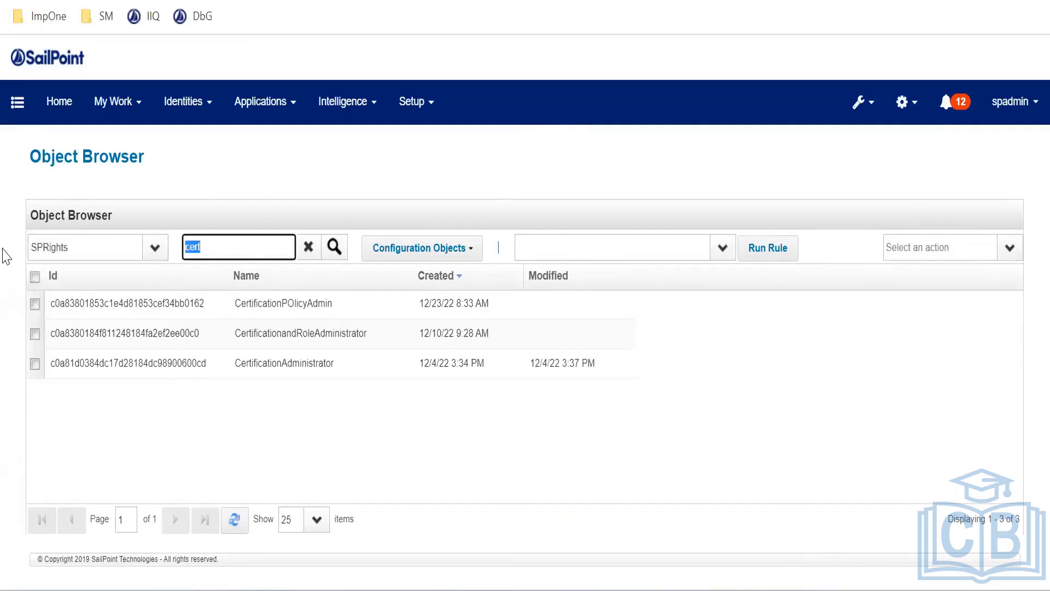
key(BackSpace)
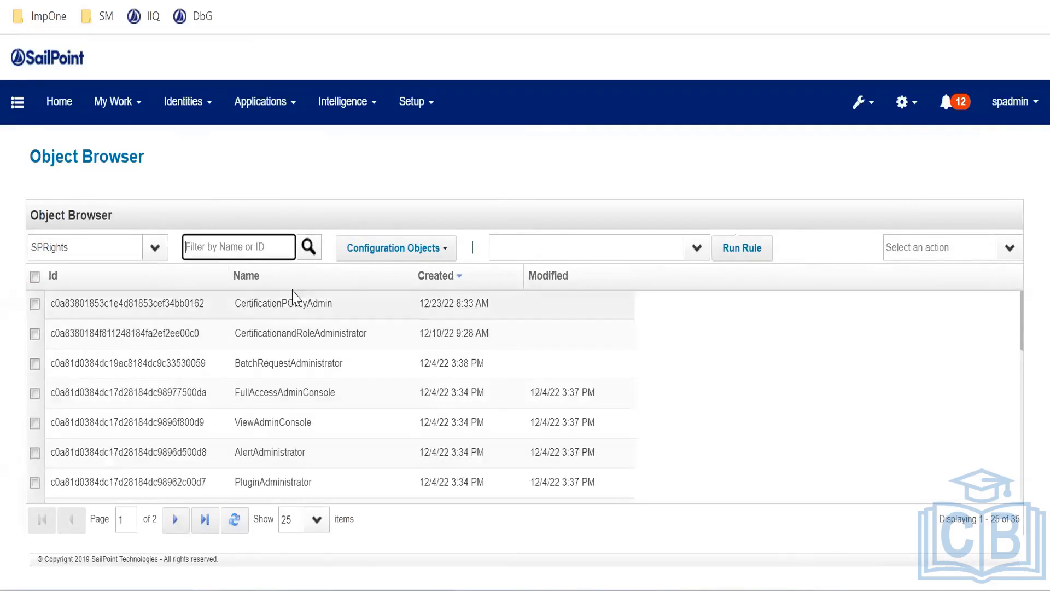
click(140, 249)
key(BackSpace)
key(BackSpace)
text(t)
key(Tab)
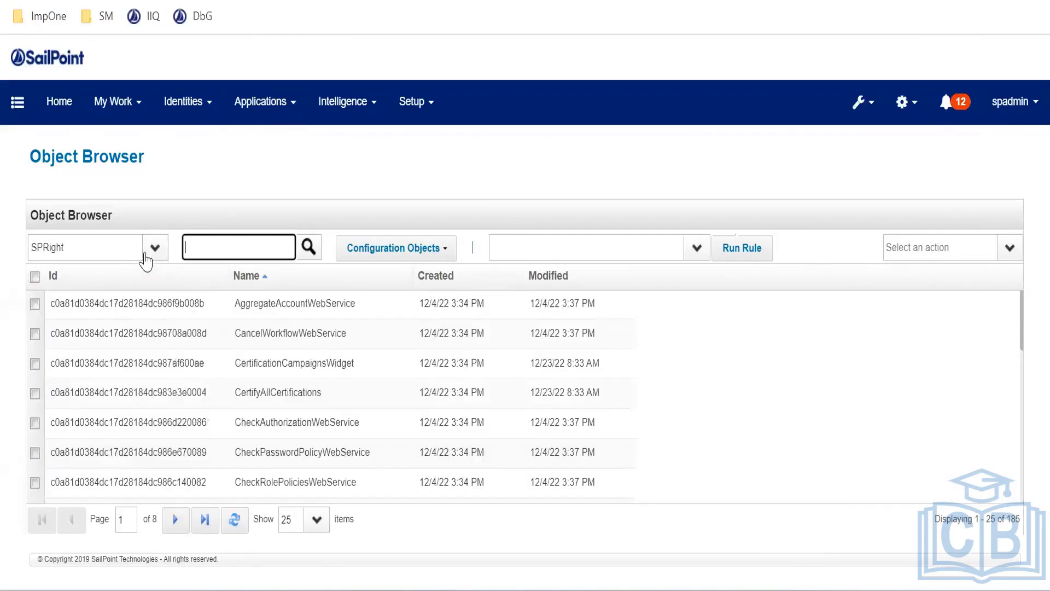
drag(1018, 520, 991, 520)
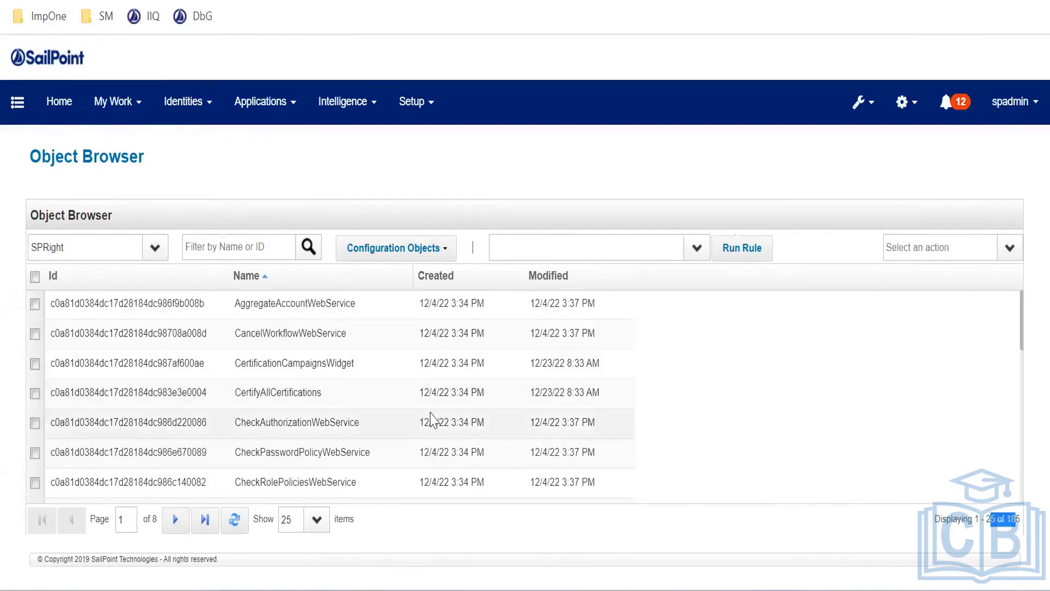
Return to the Capabilities81 workbook and select the CertifyAllCertifications right
click(602, 590)
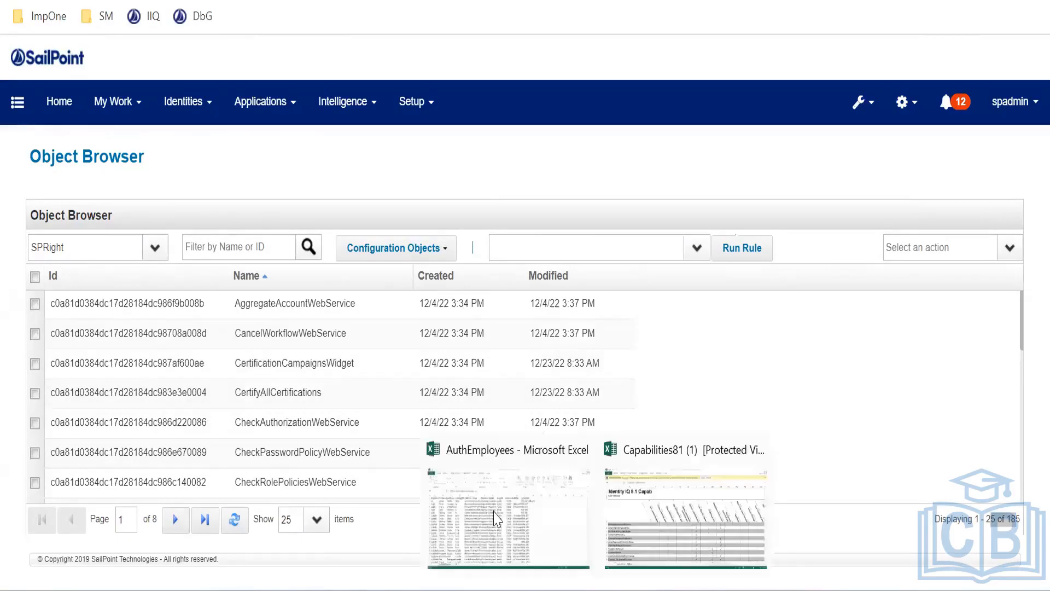
click(706, 508)
click(173, 361)
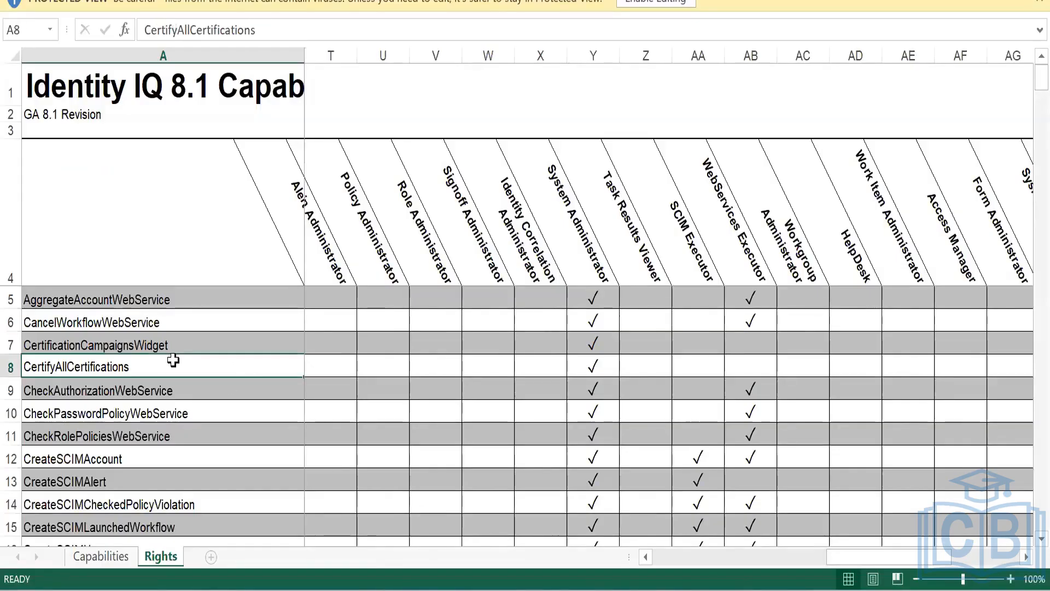
Browse Rights sheet rows such as CreateSCIMAccount and DeleteIdentityLink, then return to IdentityIQ's Object Browser
click(155, 53)
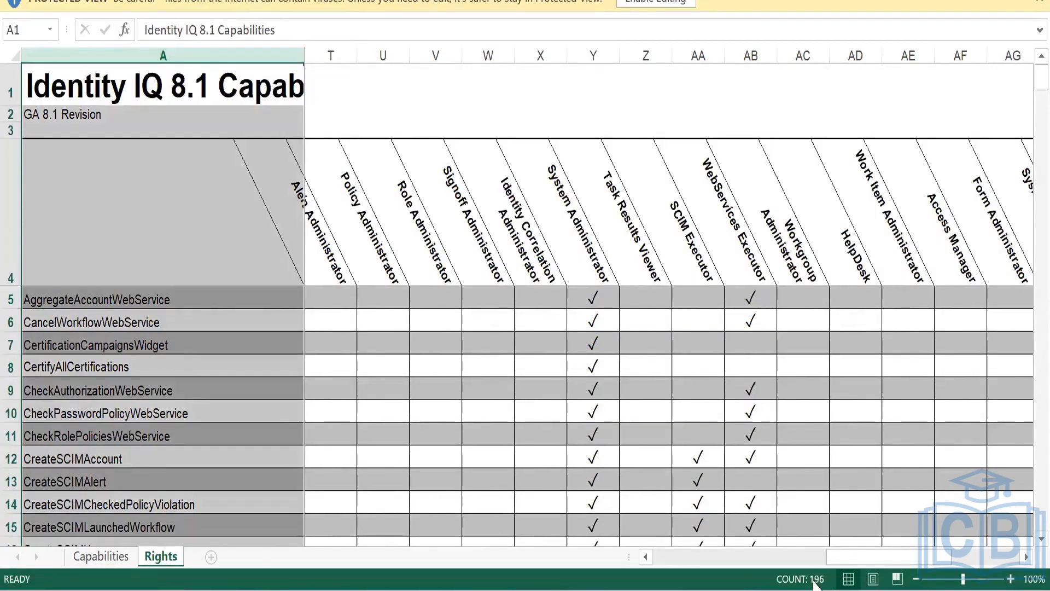
click(135, 457)
scroll(141, 476, down, 1)
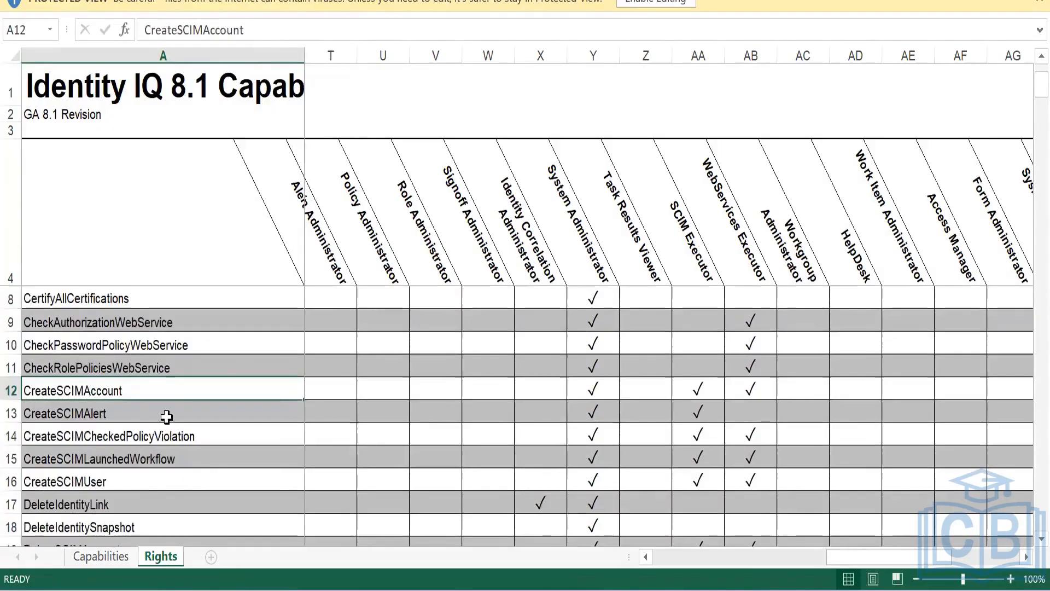
scroll(169, 416, down, 1)
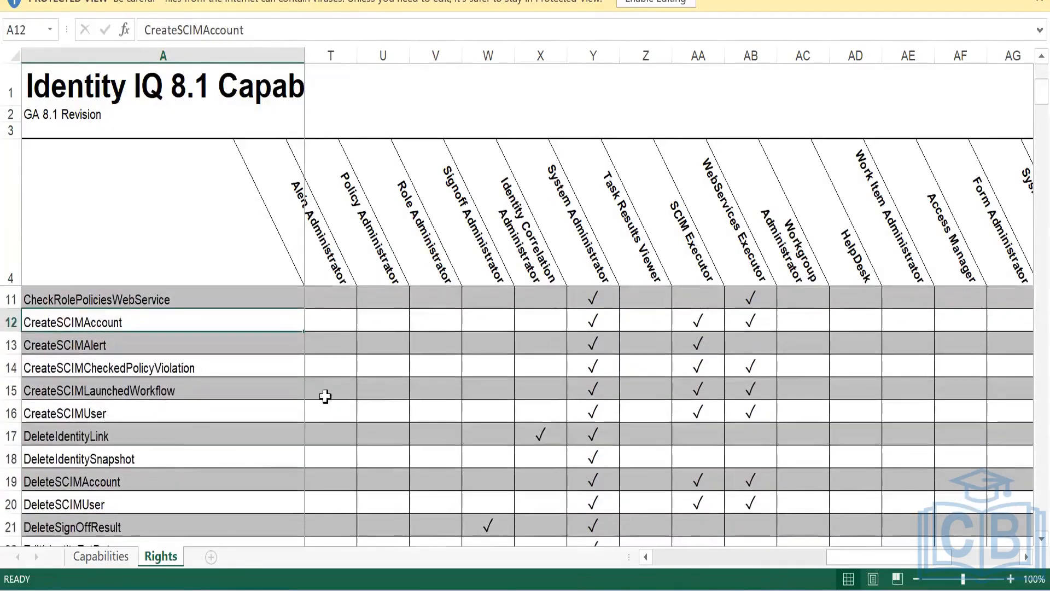
click(59, 436)
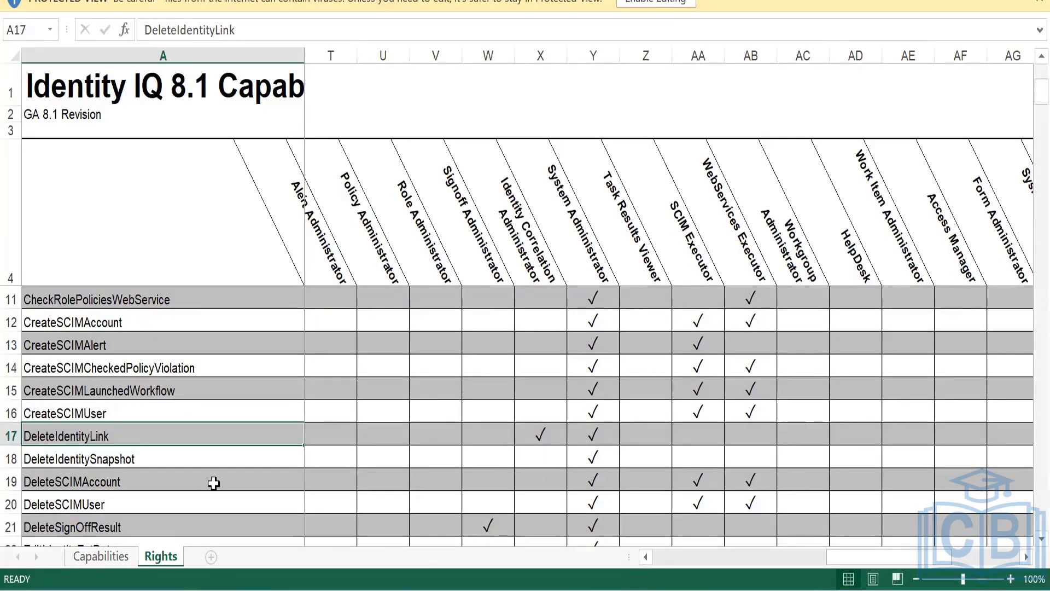
drag(80, 478, 651, 503)
drag(383, 241, 809, 240)
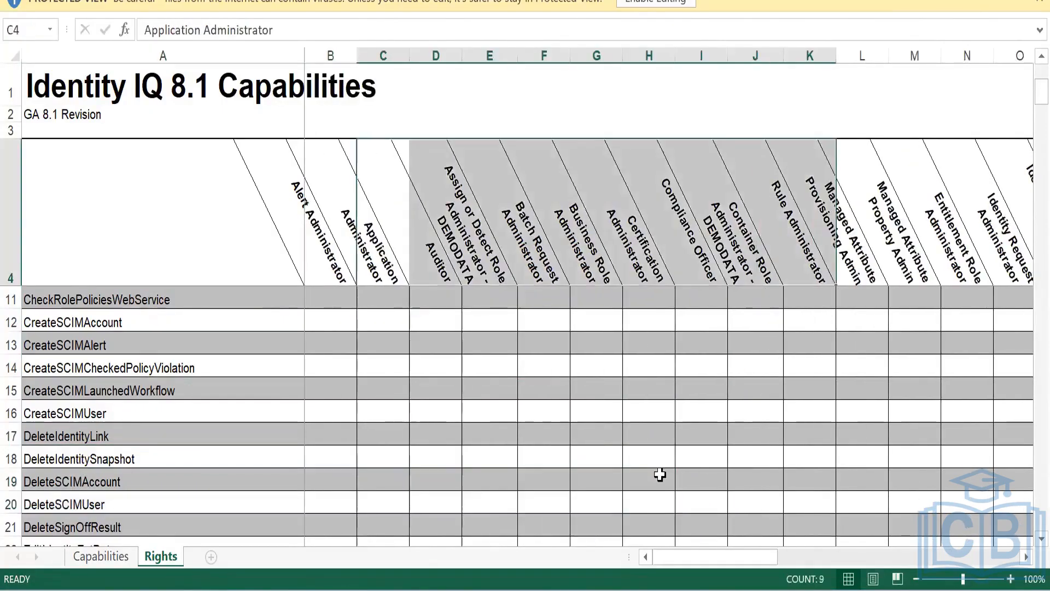
scroll(530, 415, down, 3)
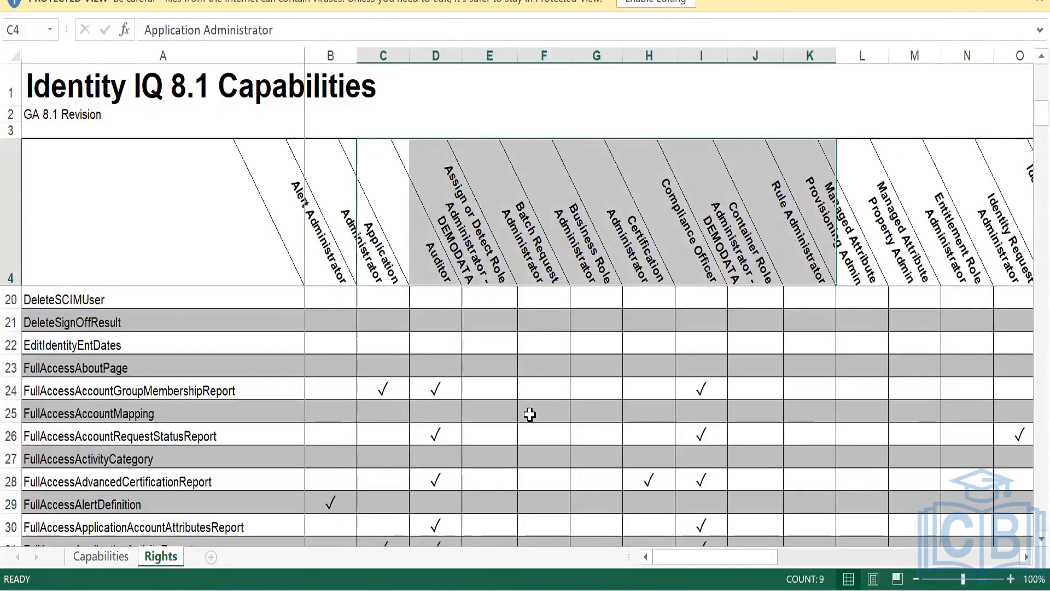
scroll(509, 428, down, 2)
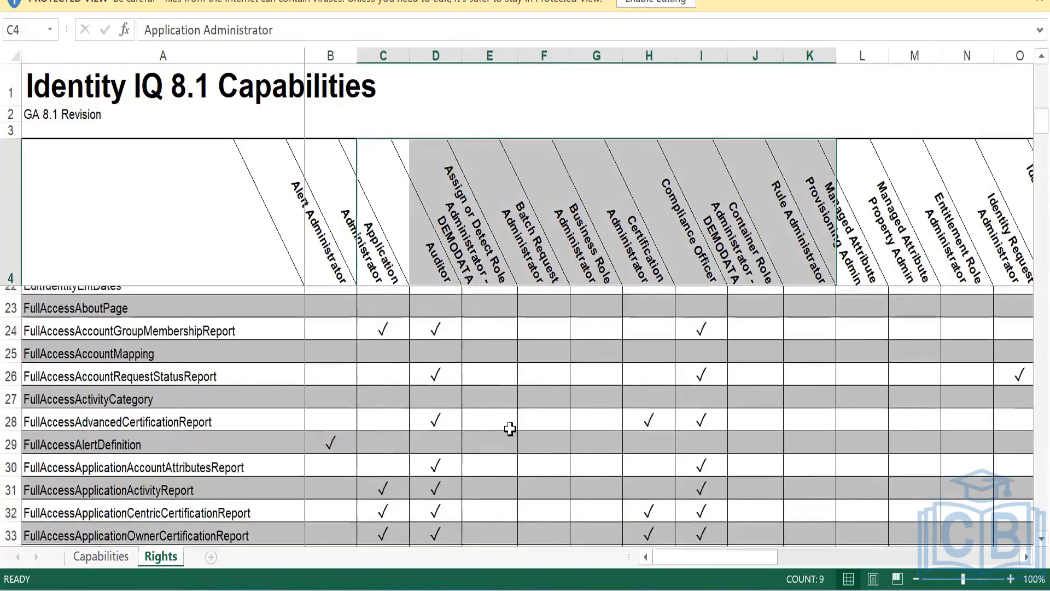
scroll(510, 429, down, 3)
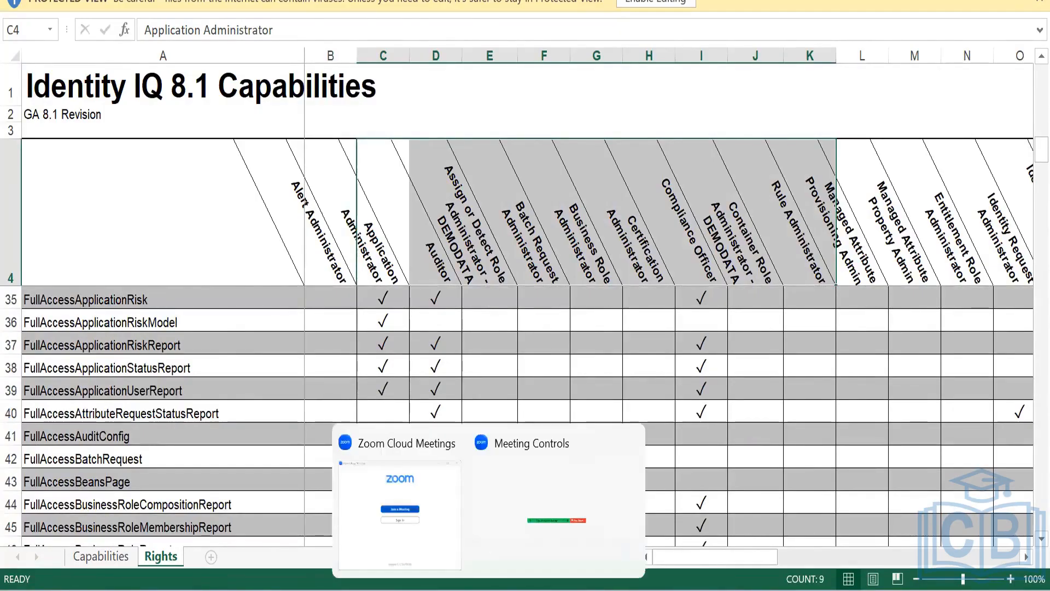
click(453, 590)
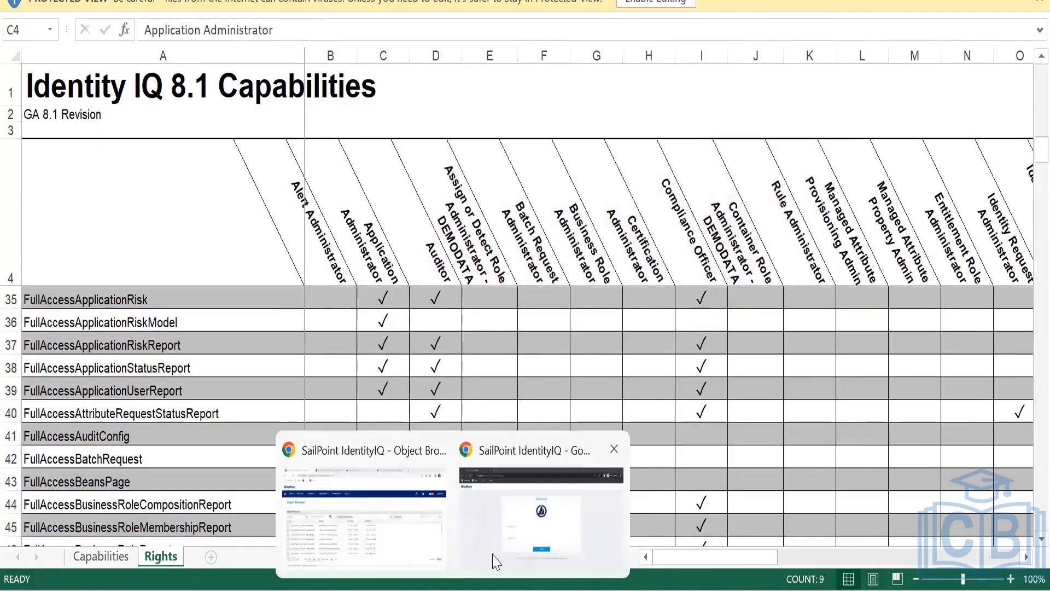
click(424, 516)
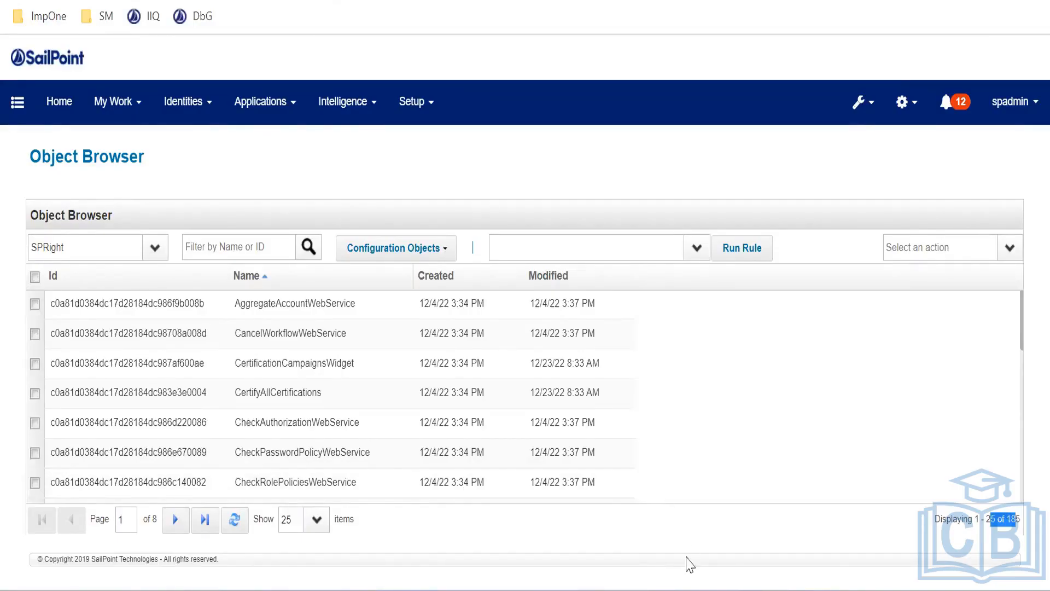
Open Task Manager and close it again
click(679, 587)
click(1013, 13)
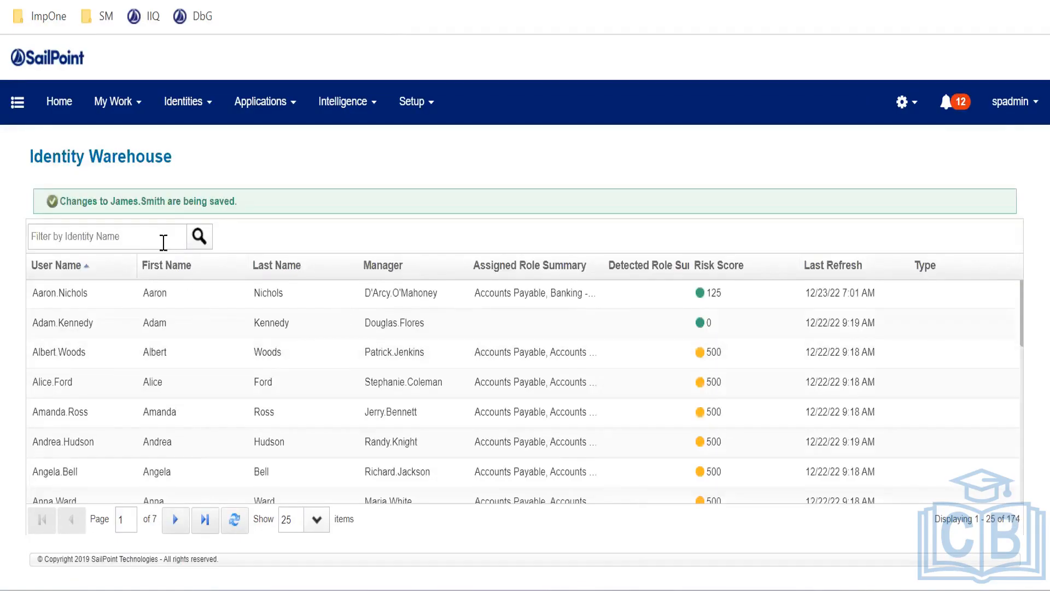
Filter the Identity Warehouse by the user's name and open their User Rights tab
click(142, 246)
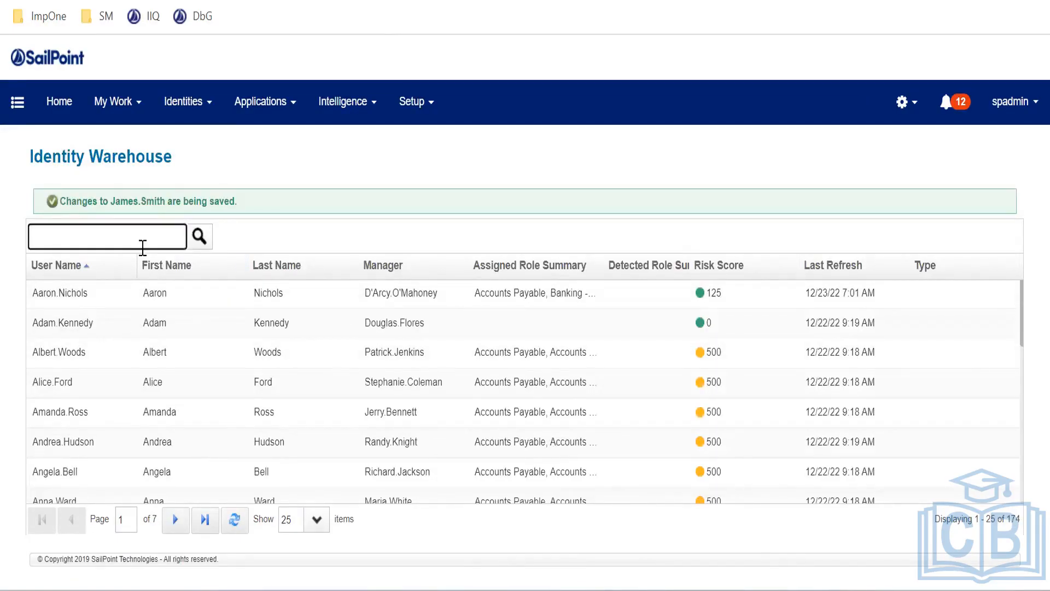
text(james)
key(Return)
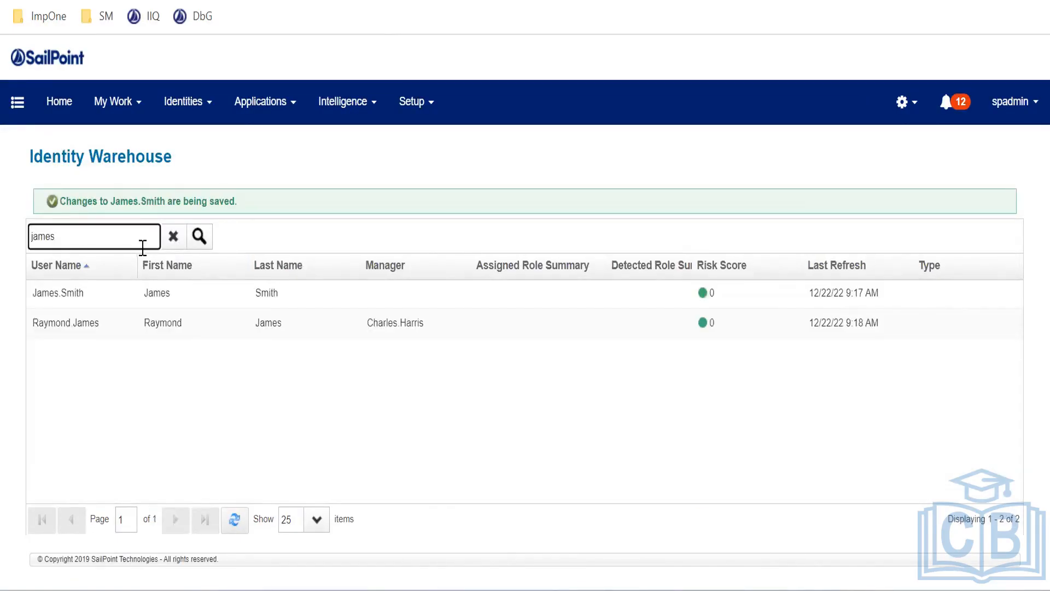
click(447, 304)
click(504, 225)
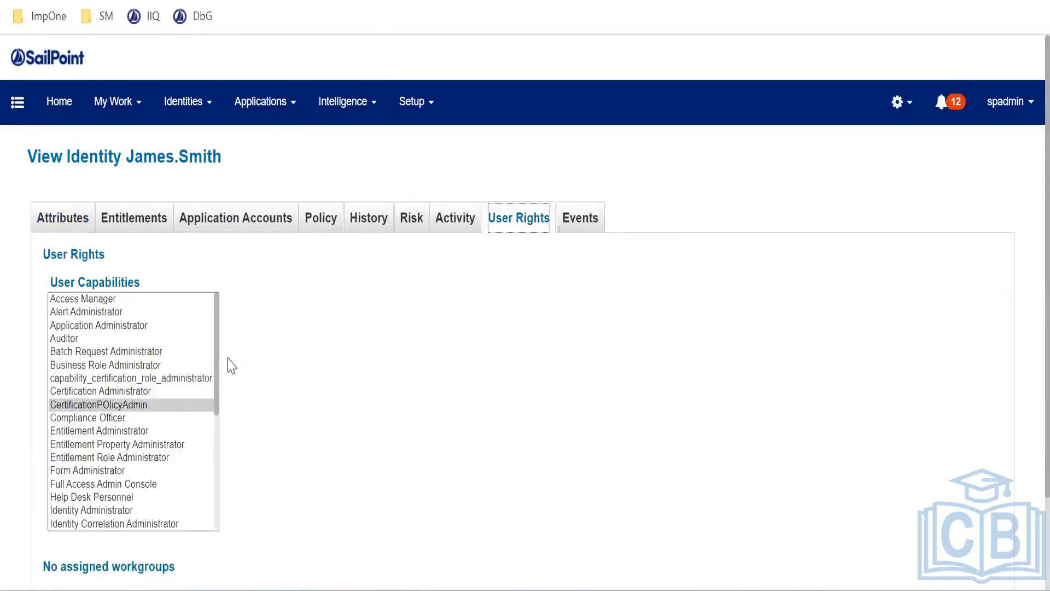
Review capabilities from Access Manager through Syslog Administrator and Entitlement Role Administrator
click(156, 353)
click(118, 418)
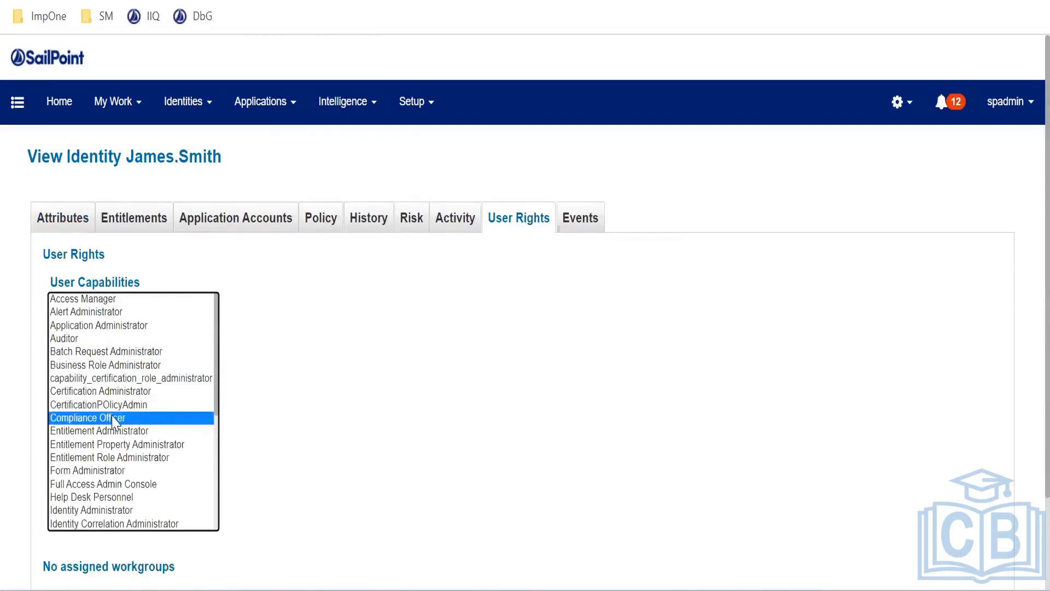
click(101, 444)
shift+click(96, 301)
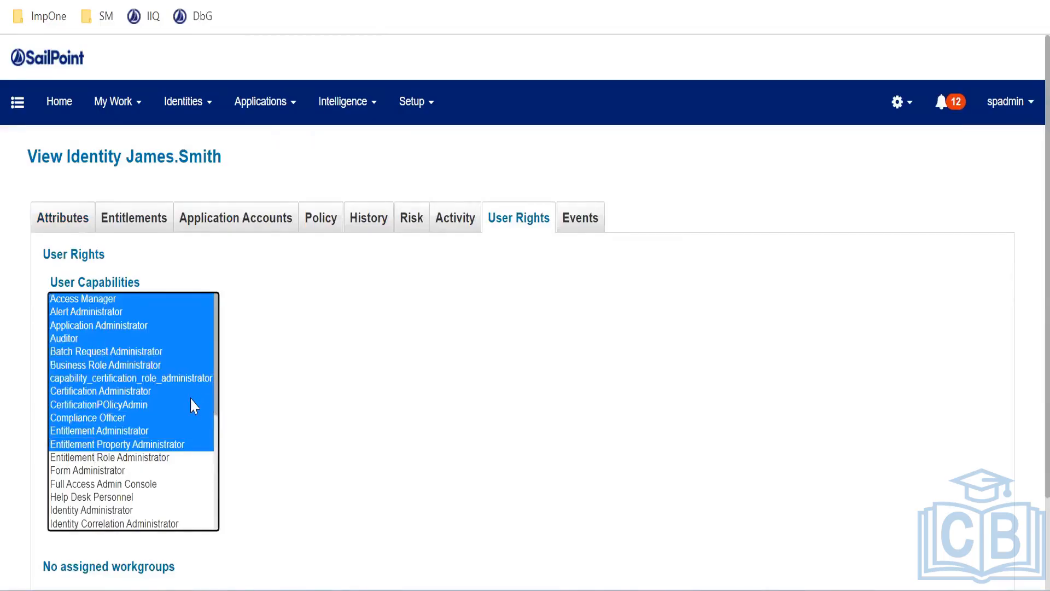
scroll(130, 417, down, 4)
click(113, 365)
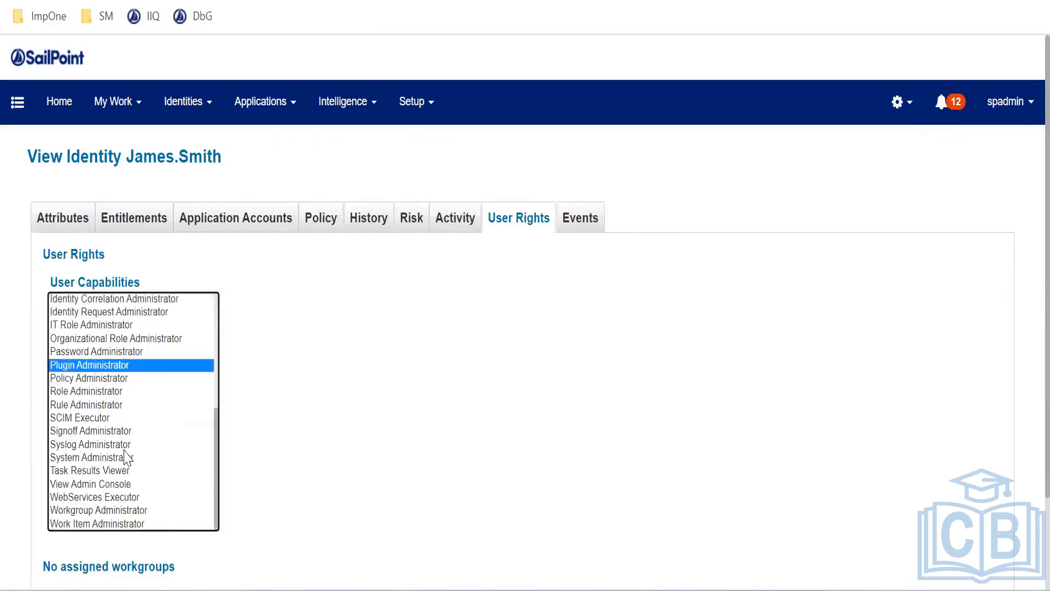
shift+click(130, 443)
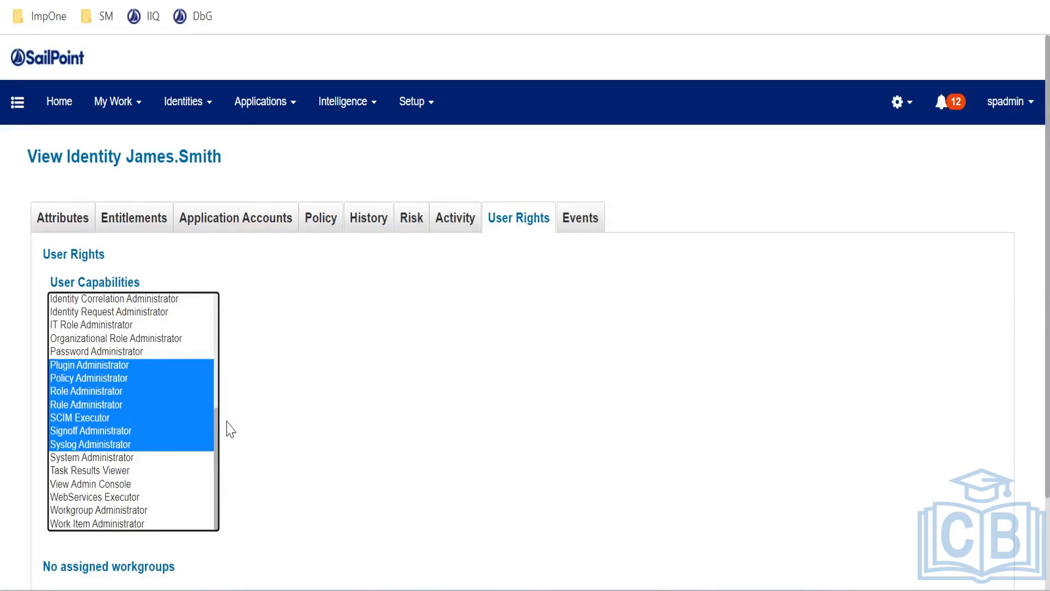
scroll(219, 448, up, 5)
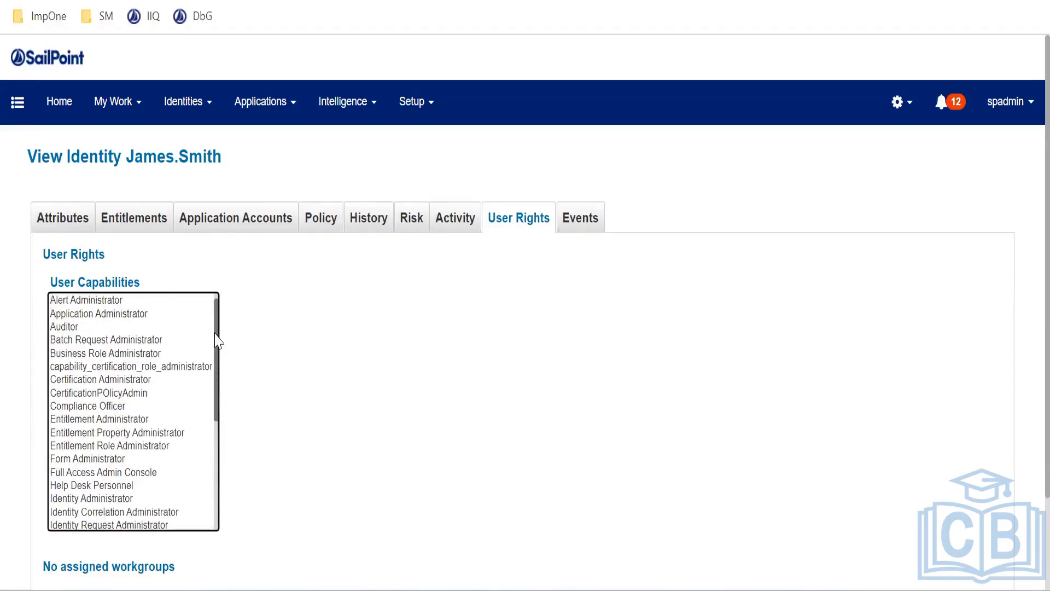
scroll(284, 341, down, 3)
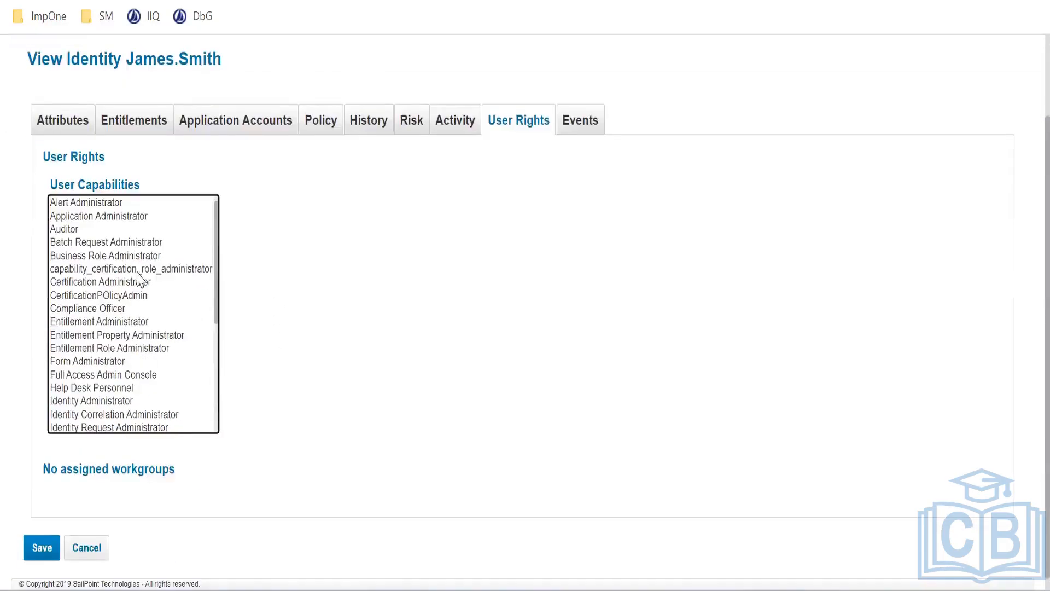
click(137, 268)
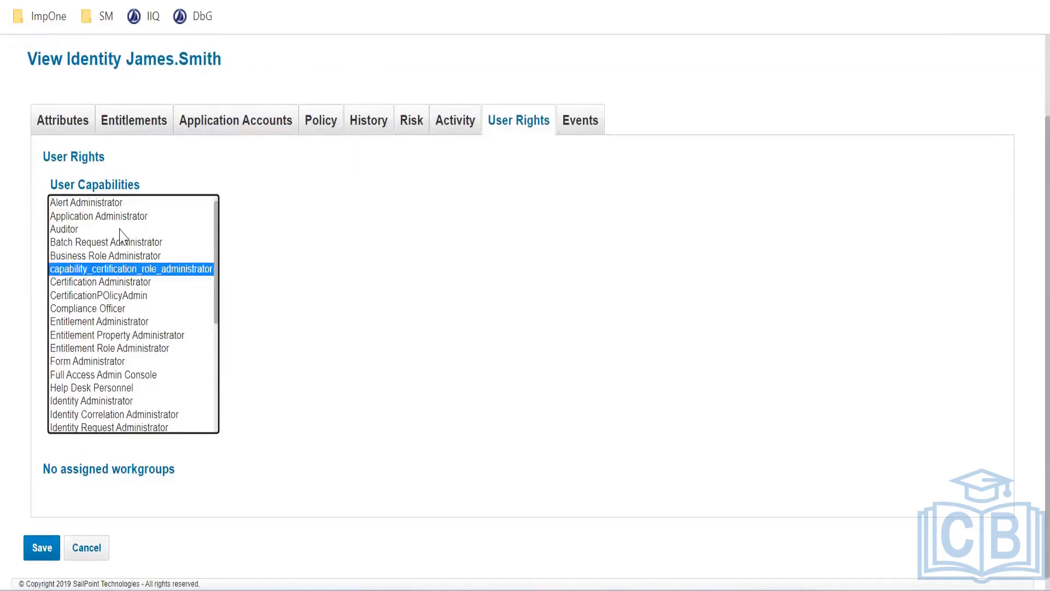
click(118, 351)
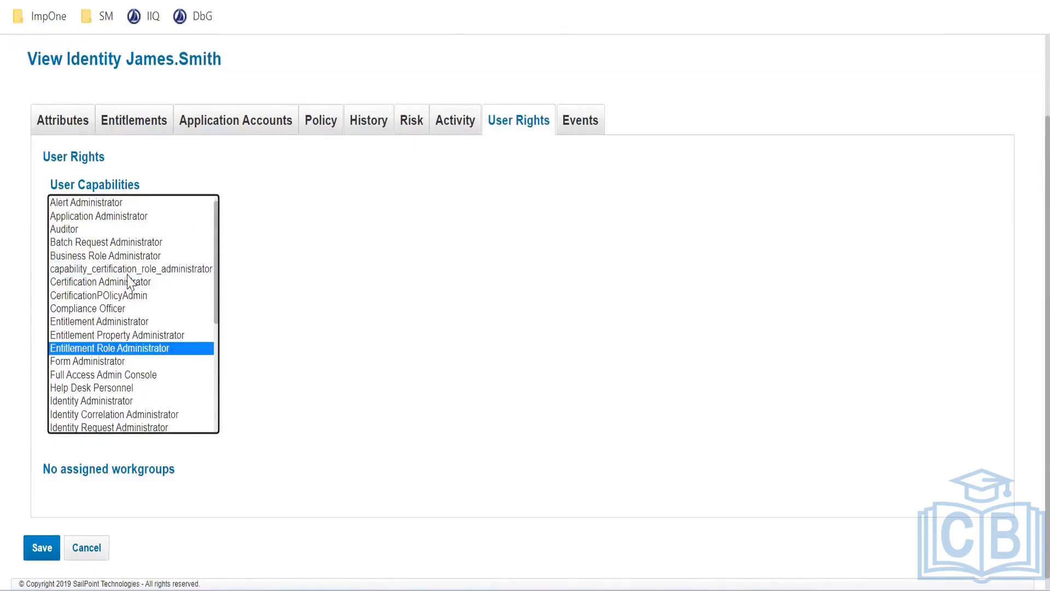
Go to Setup > Tasks
scroll(335, 357, up, 3)
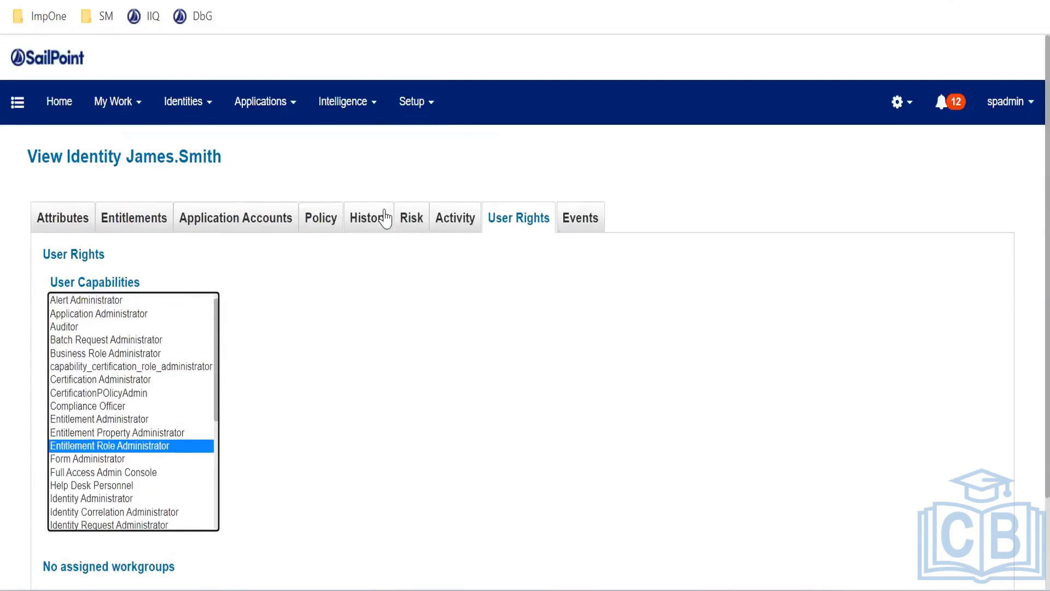
click(416, 112)
click(422, 300)
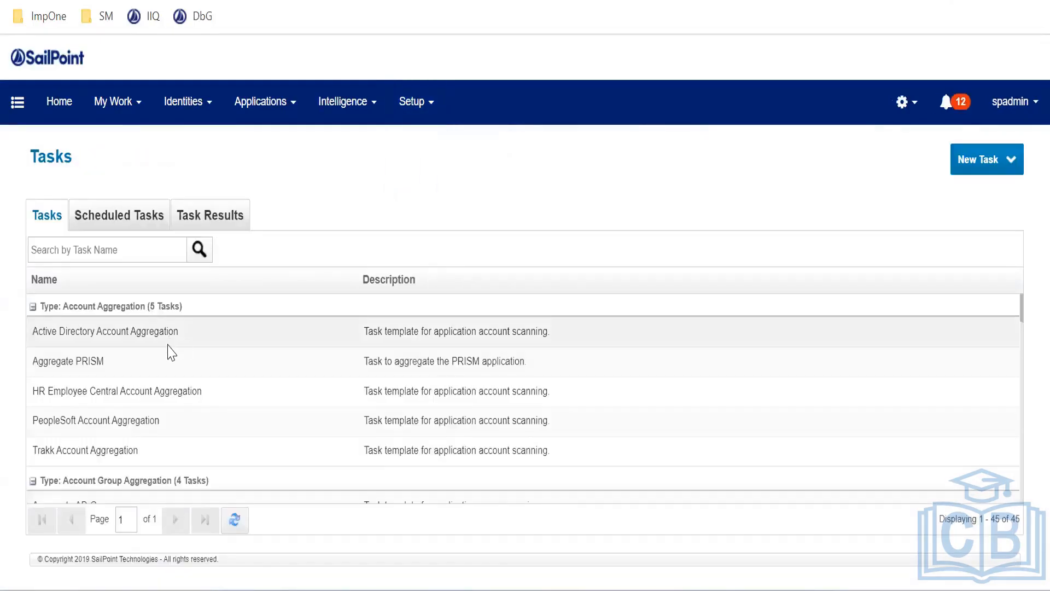
Open the PeopleSoft Account Aggregation task and read the rule option under Account Aggregation Options
click(143, 424)
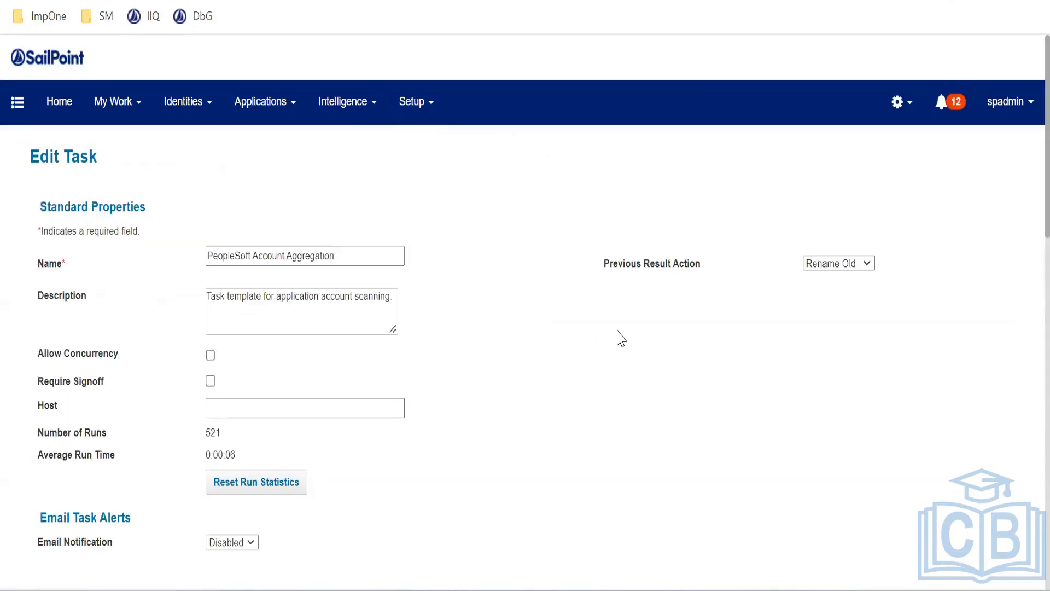
scroll(618, 337, down, 5)
scroll(618, 336, down, 3)
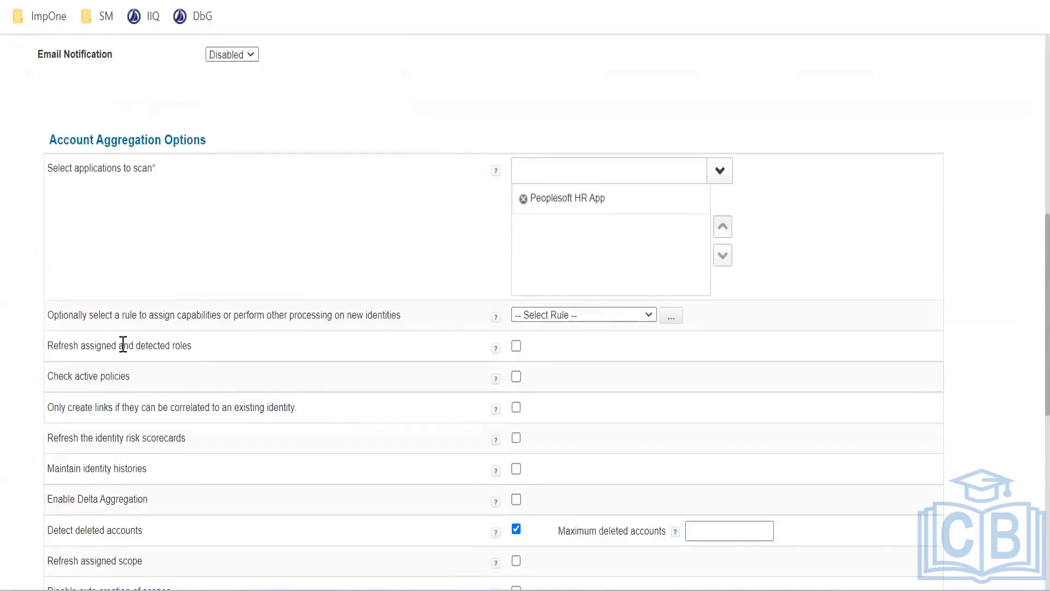
drag(50, 312, 403, 330)
click(92, 314)
drag(90, 313, 265, 343)
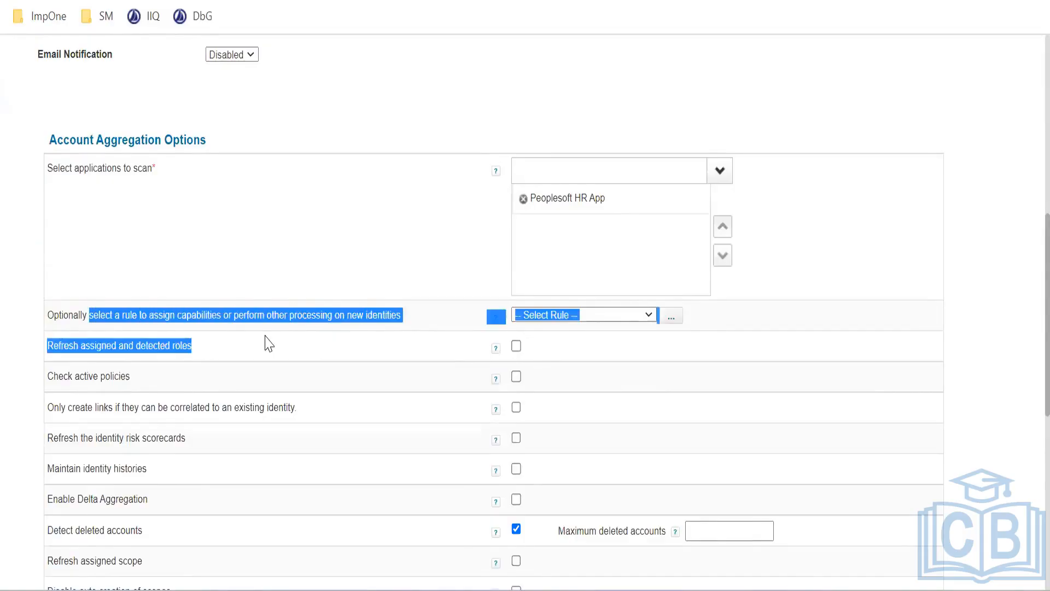
click(274, 342)
drag(426, 321, 302, 317)
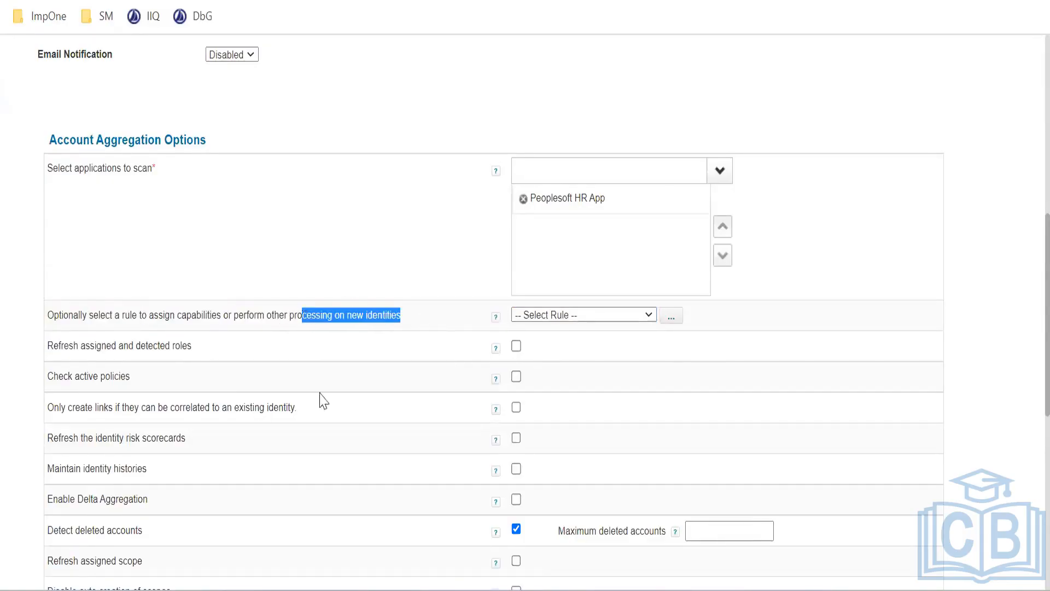
Check the available rules list and close it without choosing, leaving the task unchanged
click(566, 318)
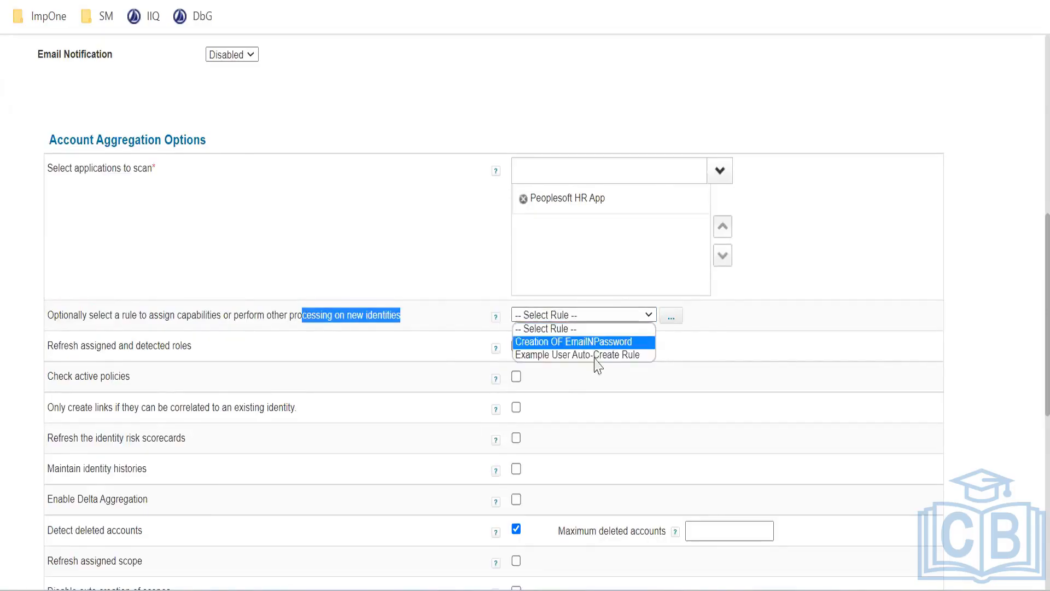
click(408, 313)
click(405, 312)
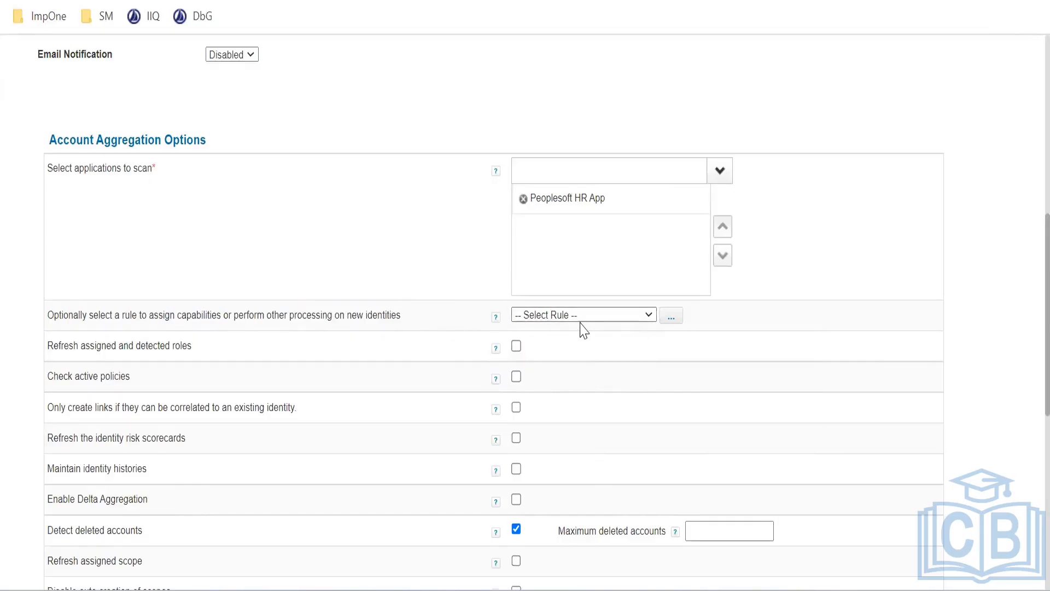
drag(421, 320, 91, 314)
click(196, 328)
drag(419, 320, 68, 316)
click(213, 321)
scroll(223, 328, up, 2)
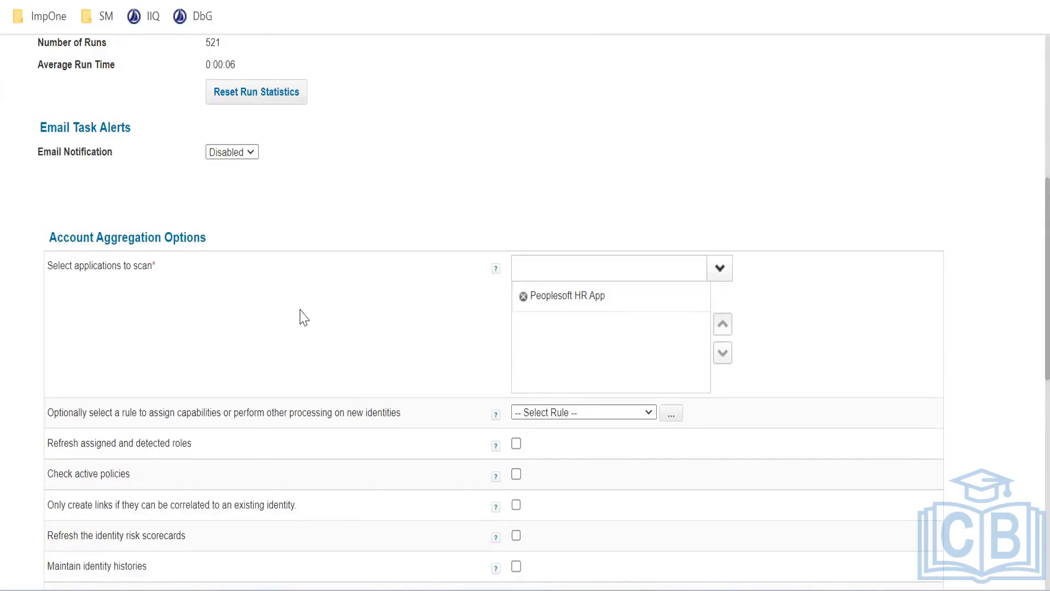
scroll(304, 318, up, 5)
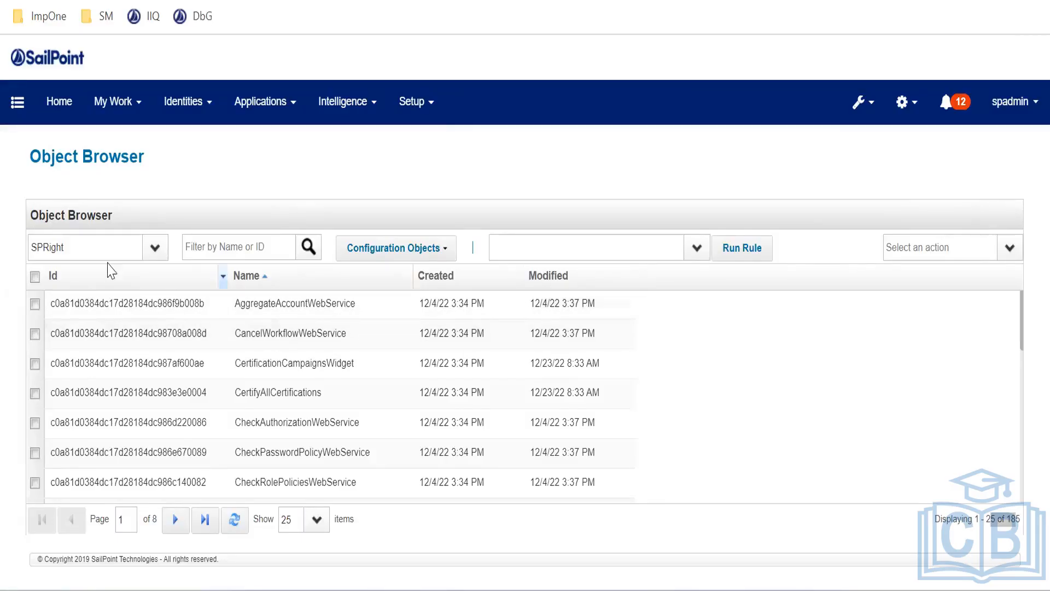
Change the Object Browser type from SPRight to Capability
click(121, 248)
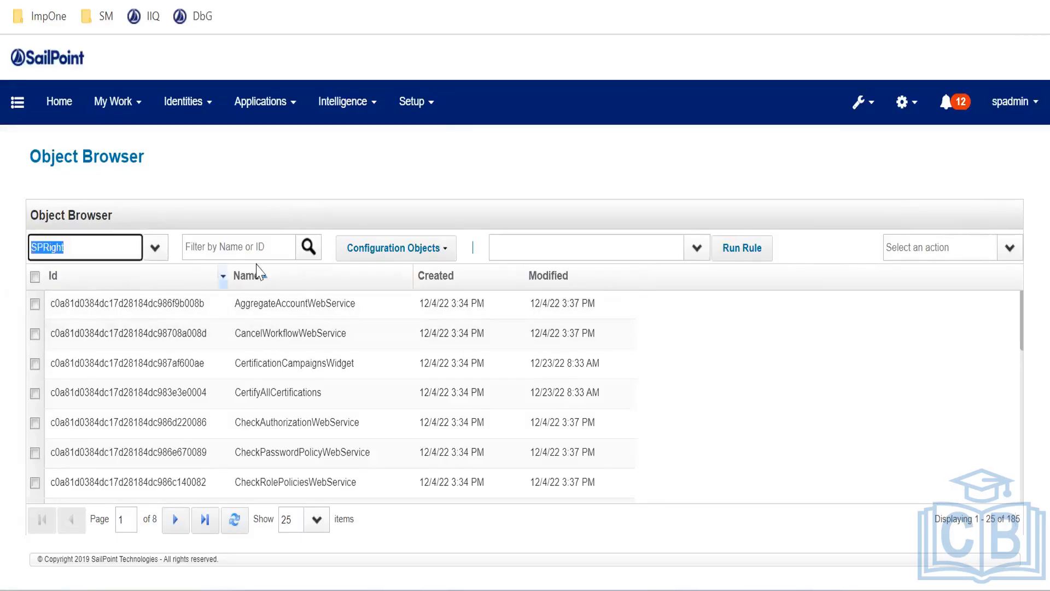
text(capab)
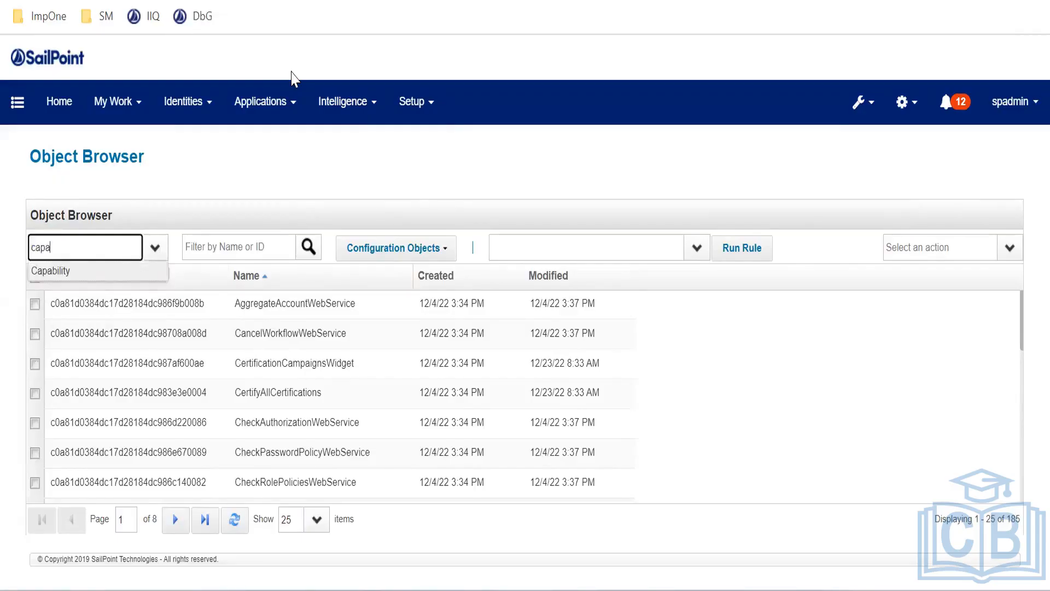
key(Tab)
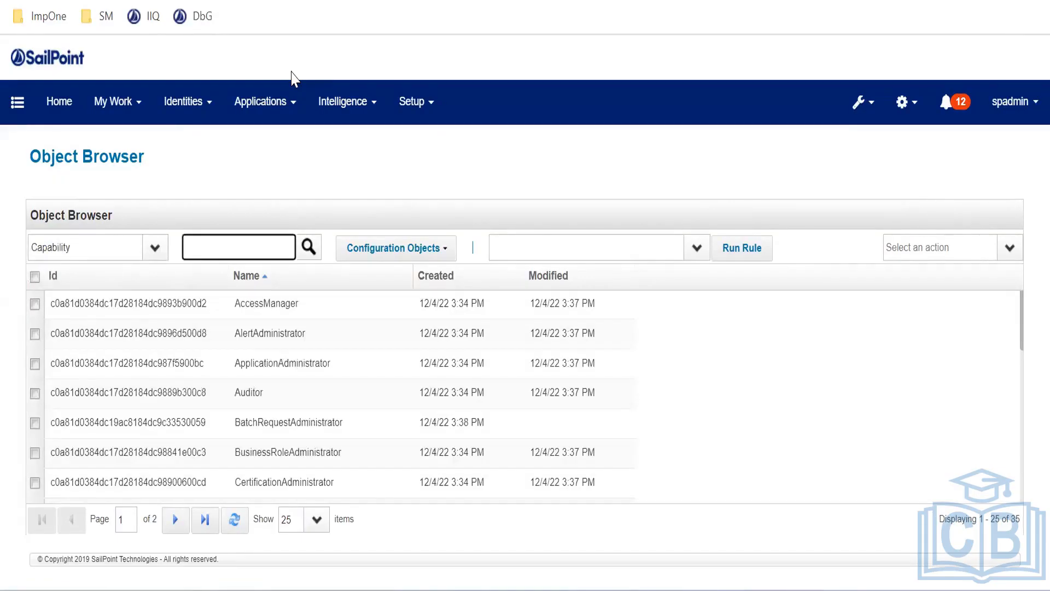
Try 'clo' and 'cl' name filters, then clear them to list all 35 capabilities
text(clo)
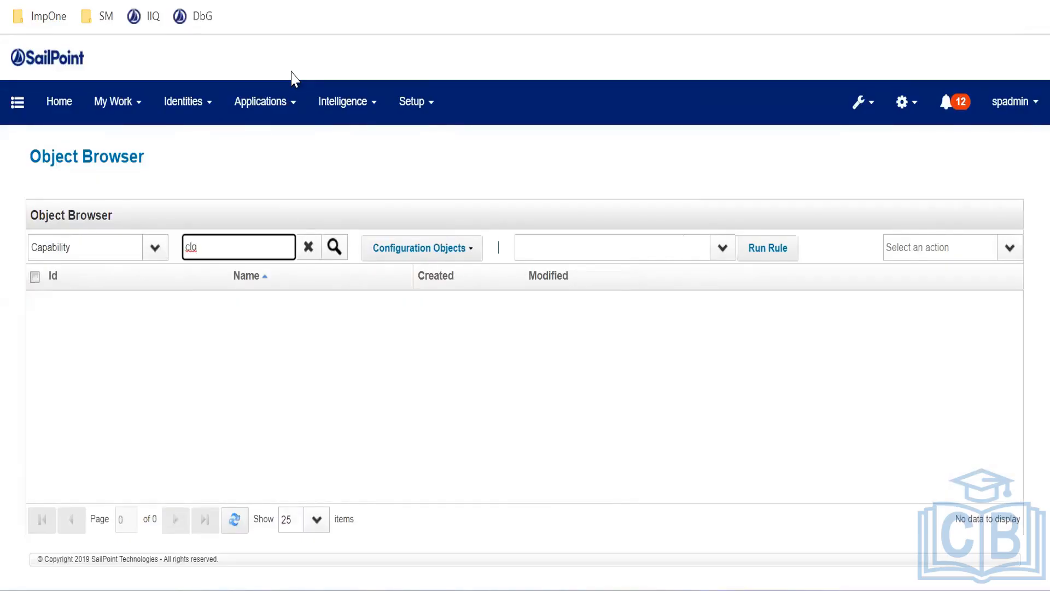
click(308, 247)
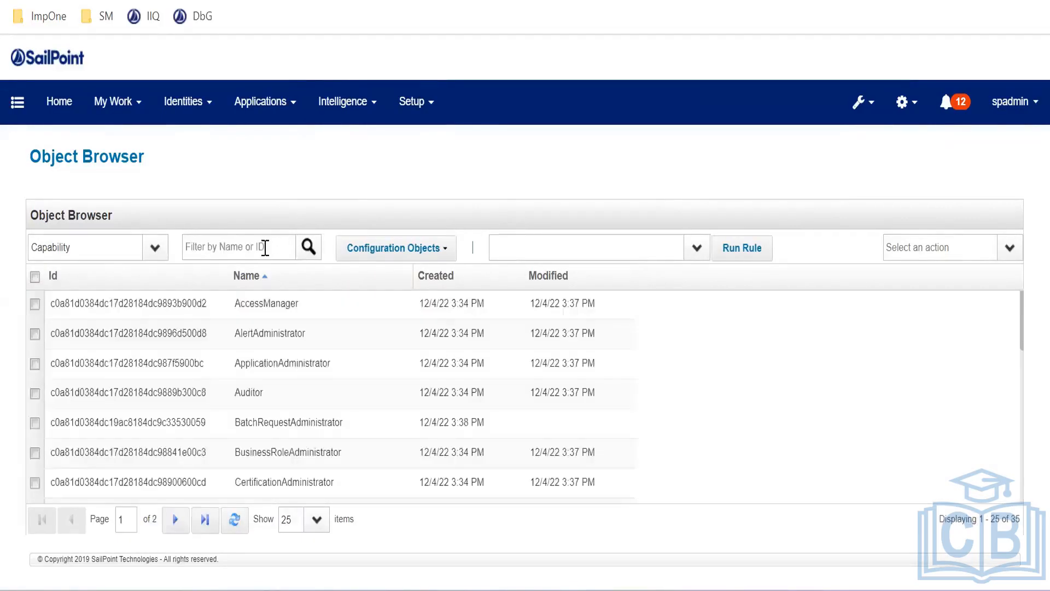
text(cl)
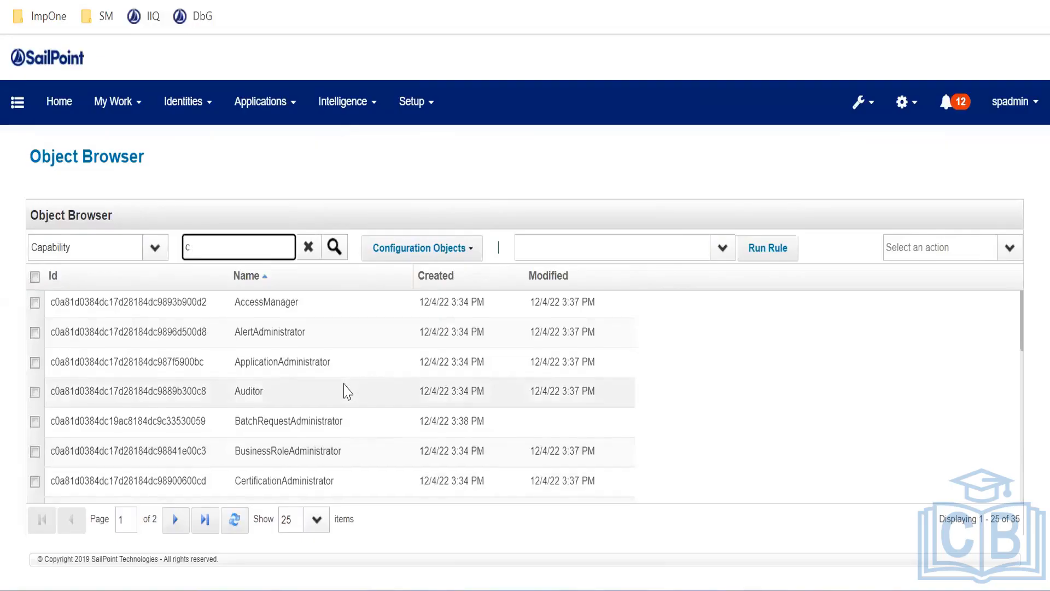
scroll(347, 389, down, 10)
drag(260, 242, 140, 242)
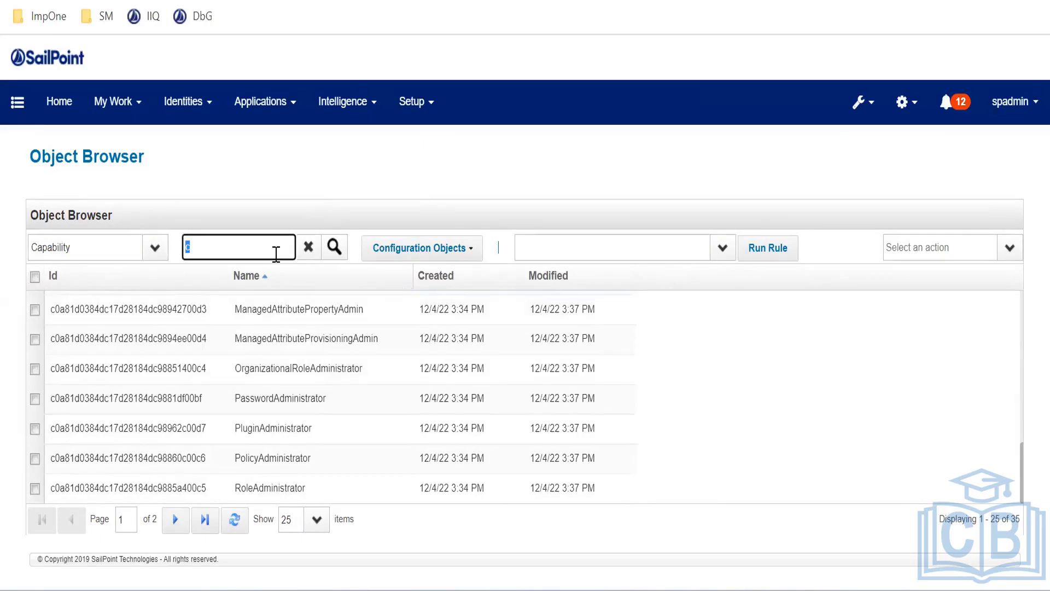
key(BackSpace)
click(308, 247)
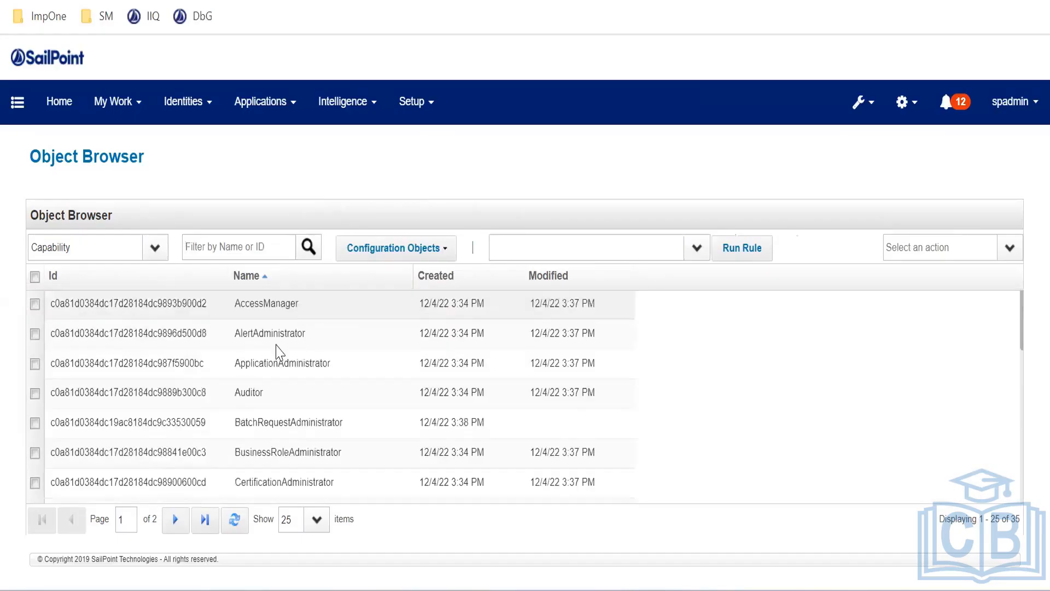
scroll(289, 353, down, 3)
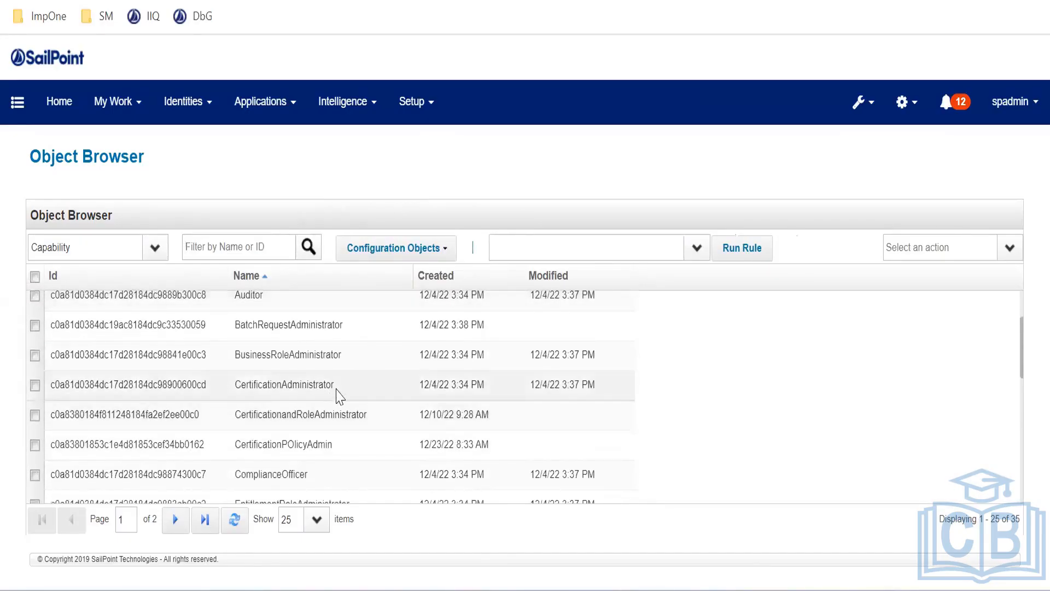
scroll(328, 383, down, 3)
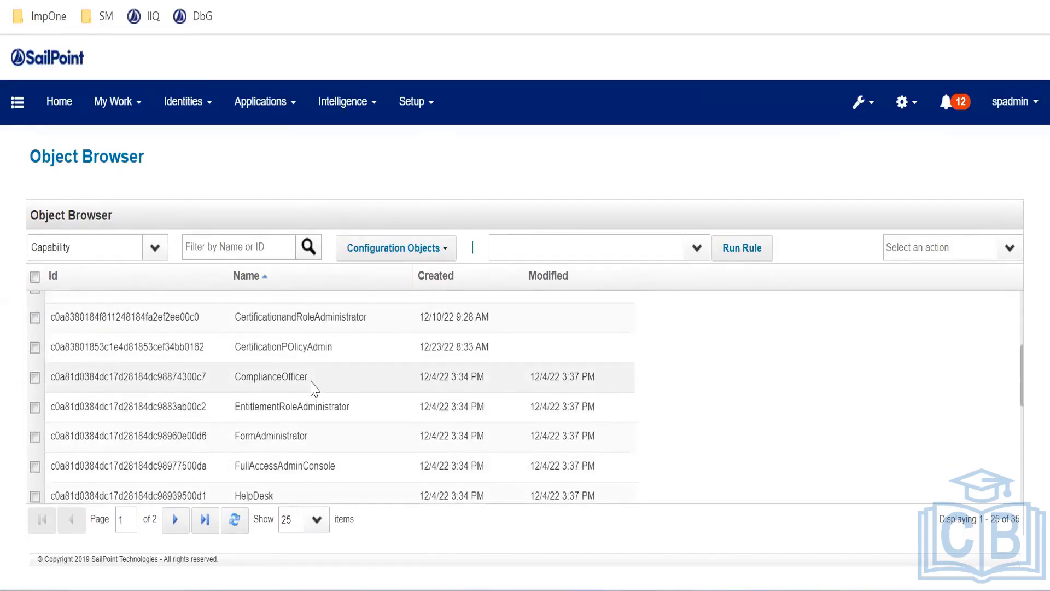
scroll(314, 387, up, 3)
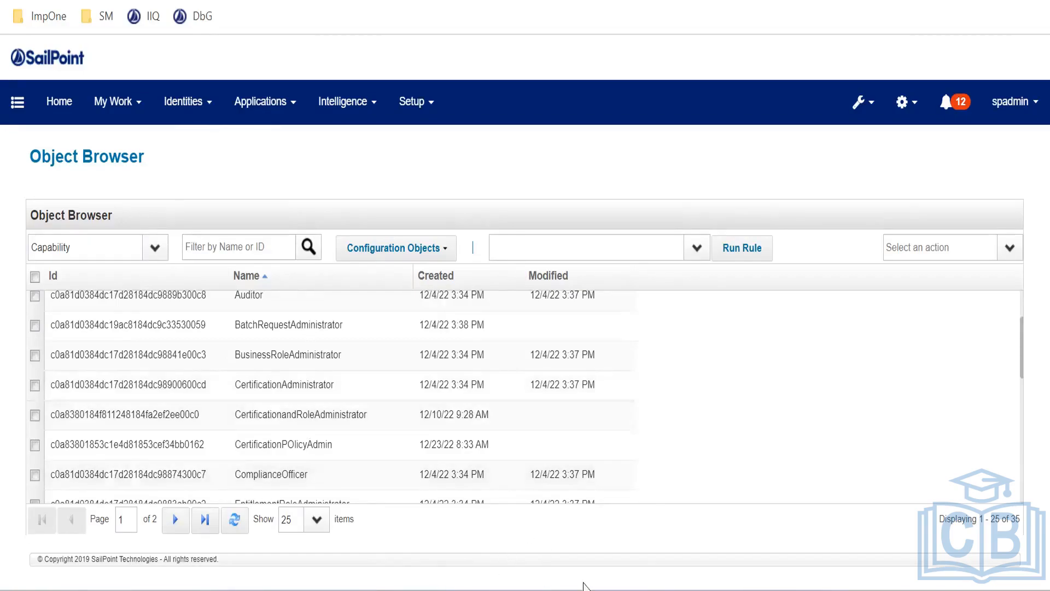
mouse_move(616, 590)
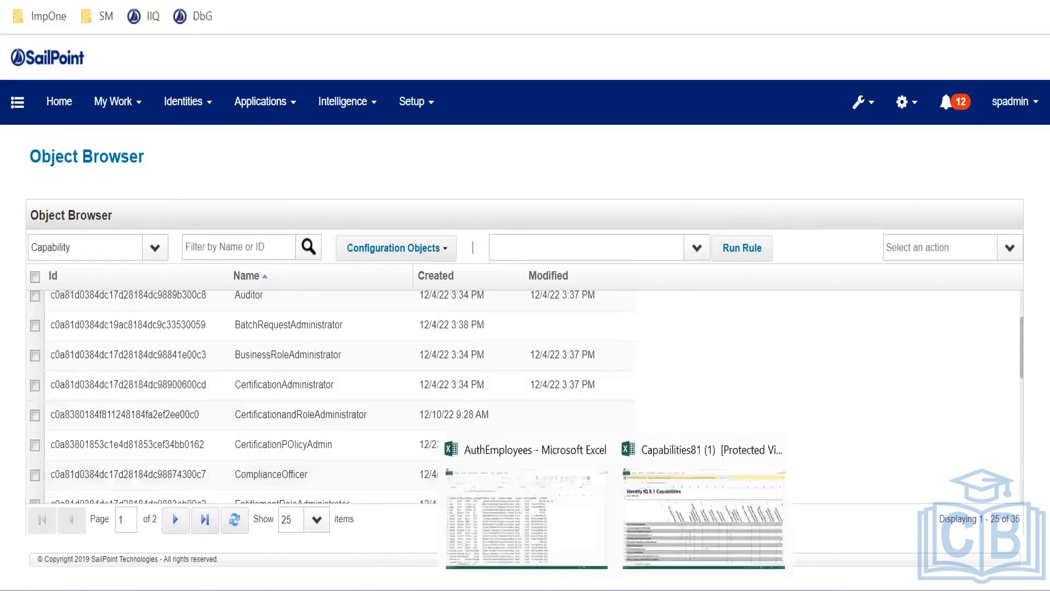
click(673, 520)
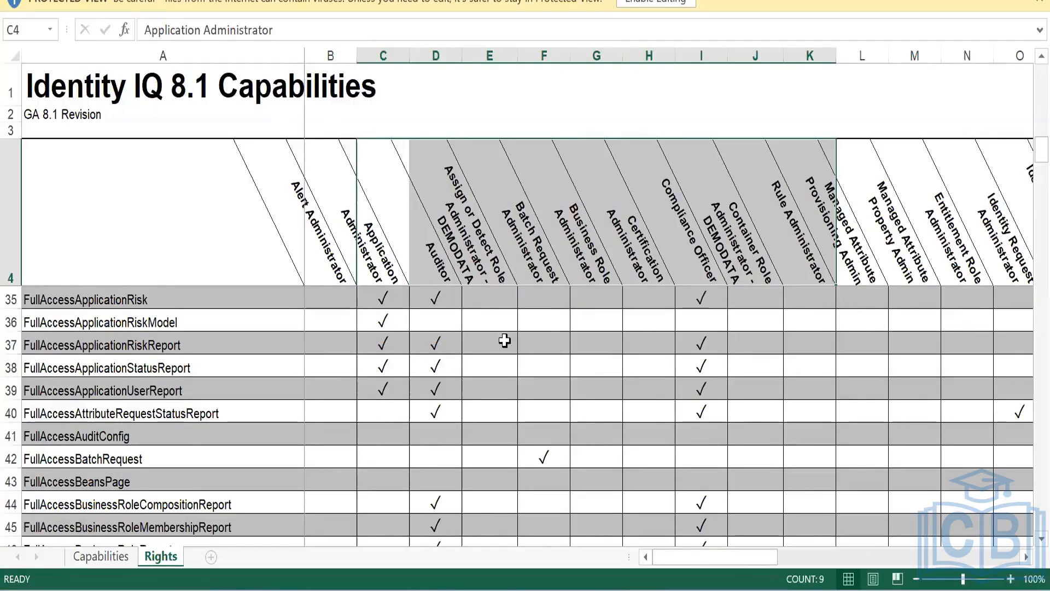
click(472, 388)
scroll(320, 305, down, 1)
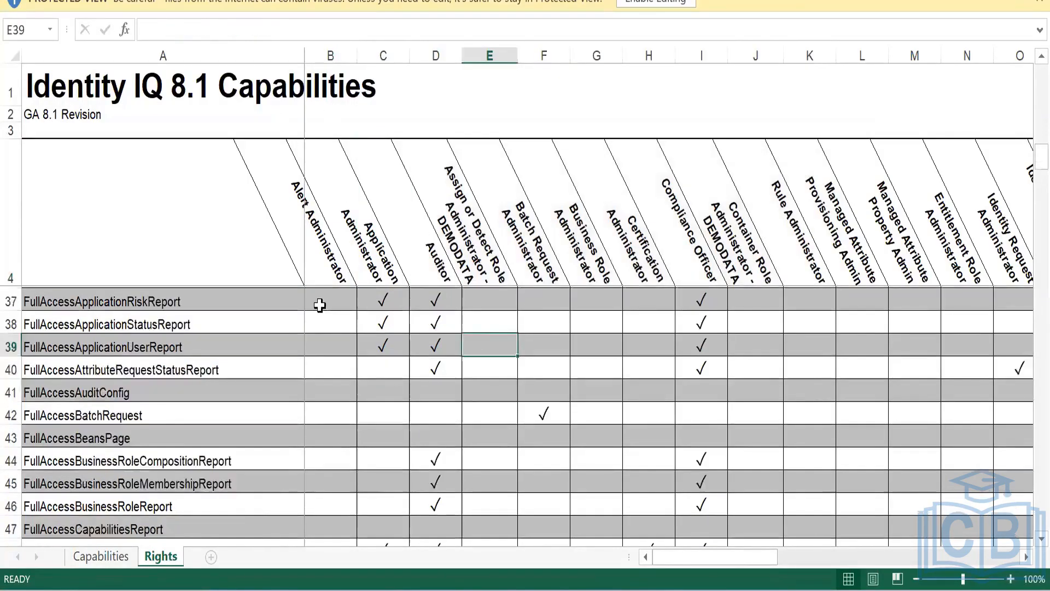
scroll(432, 355, up, 2)
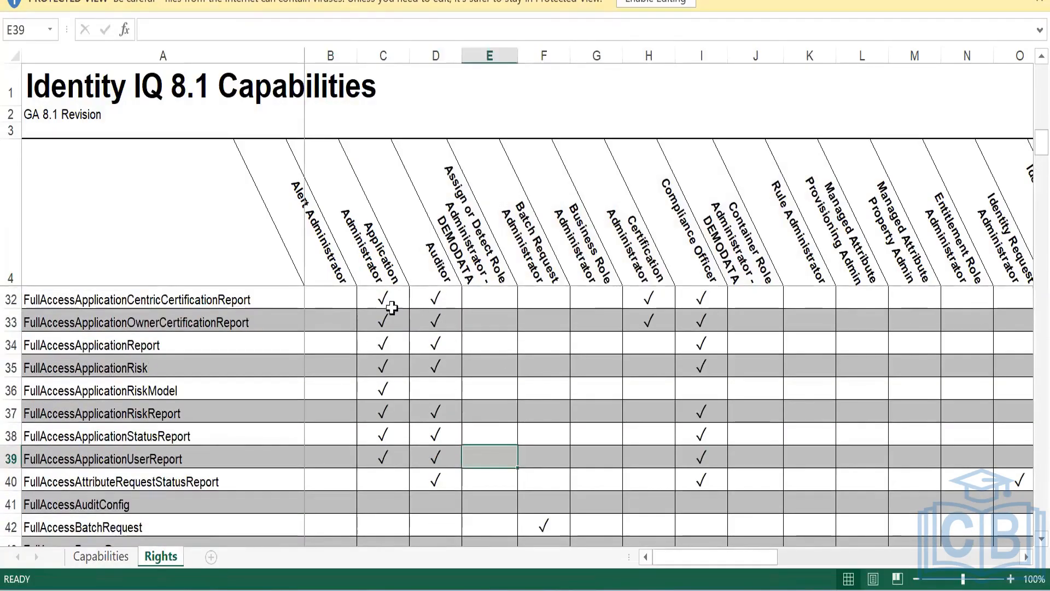
scroll(410, 345, up, 2)
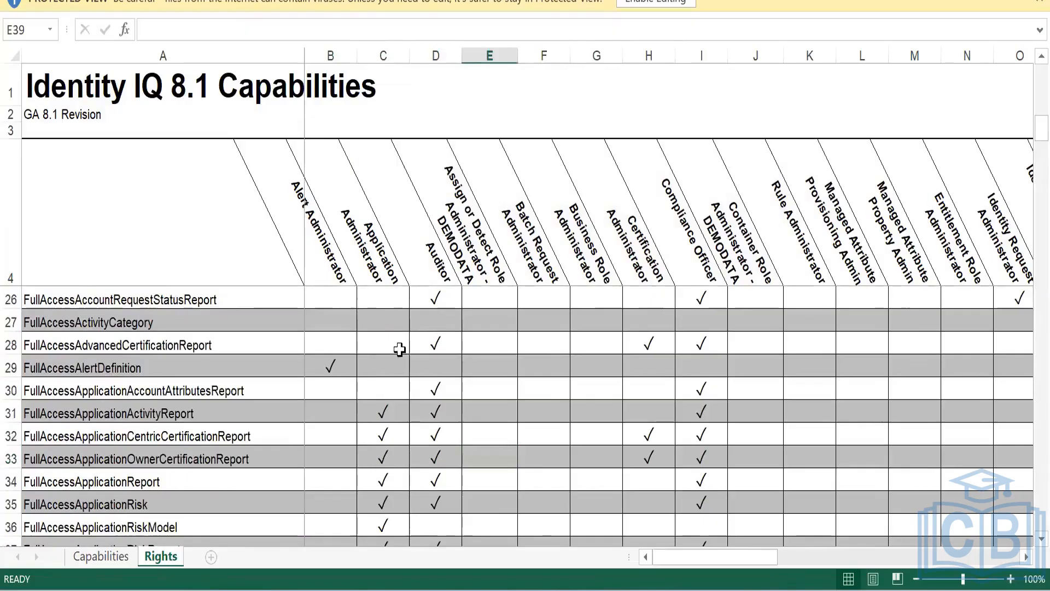
scroll(399, 349, up, 4)
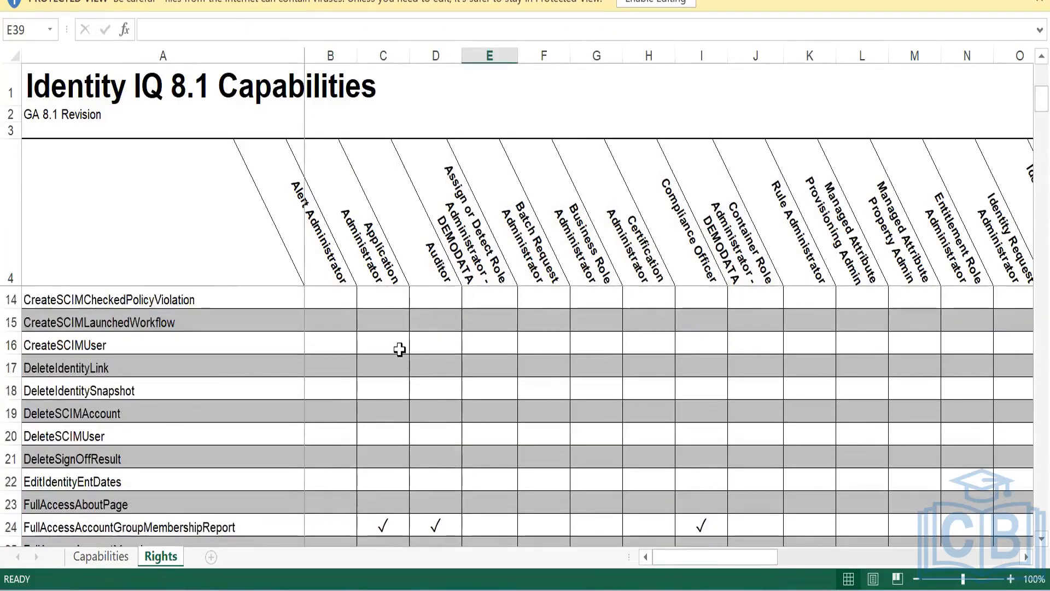
scroll(400, 349, up, 3)
click(542, 240)
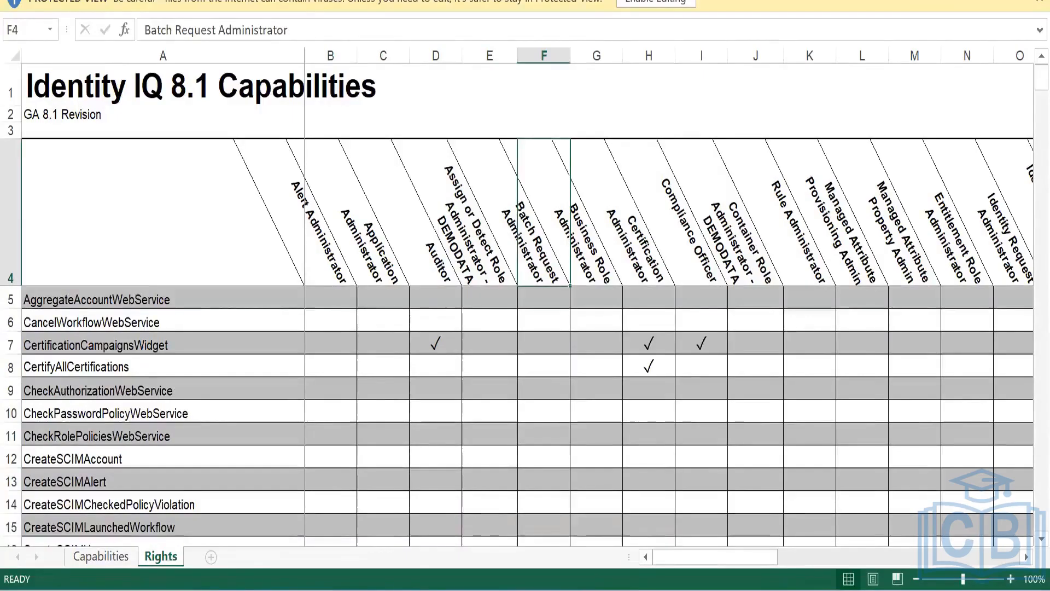
key(alt+Tab)
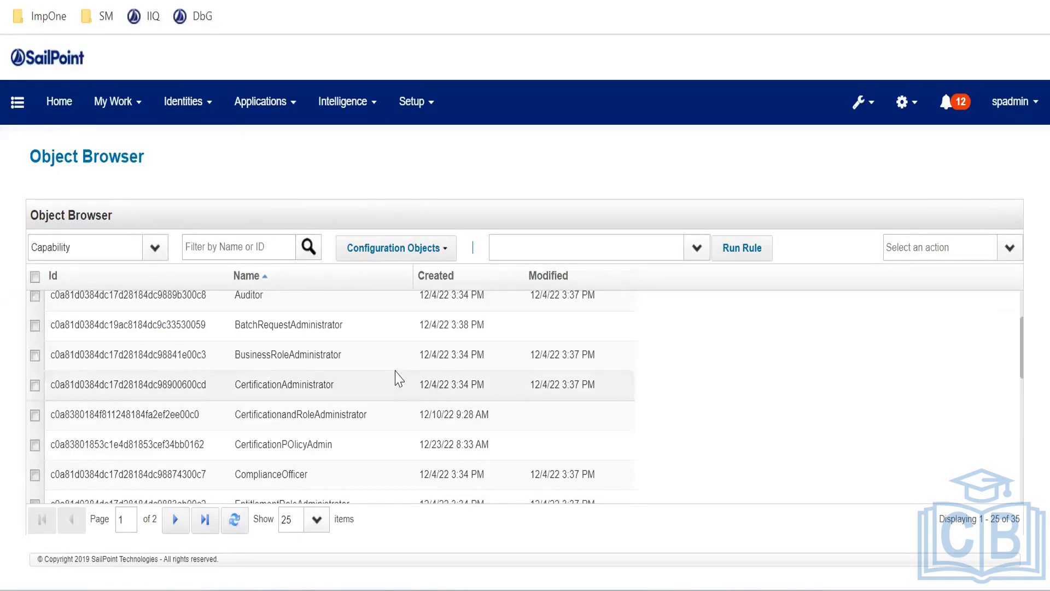
Scroll up to the PeopleSoft Account Aggregation Edit Task page showing 521 runs
scroll(398, 378, up, 2)
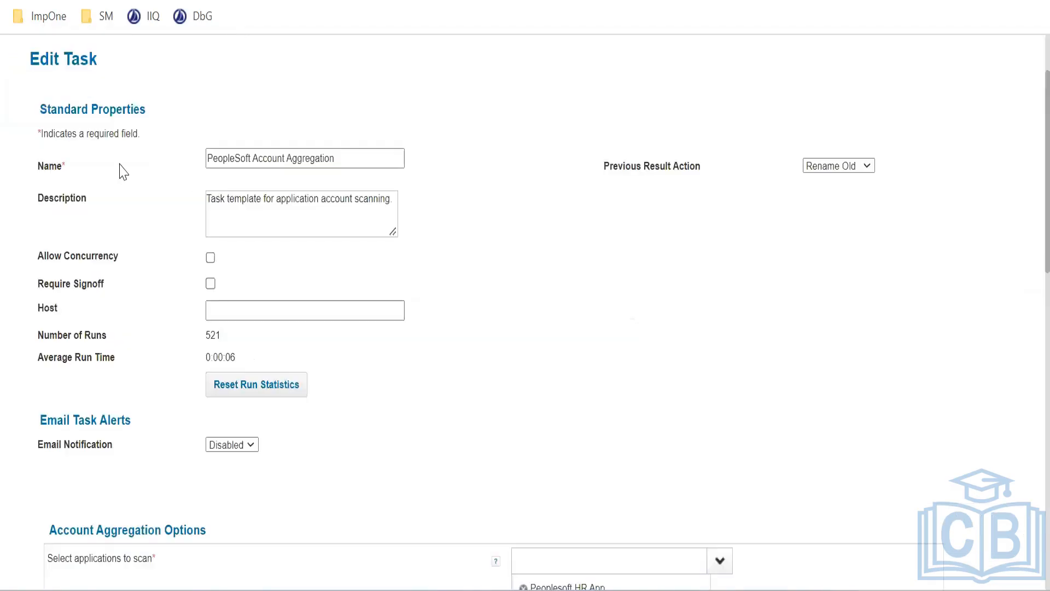
scroll(89, 125, up, 2)
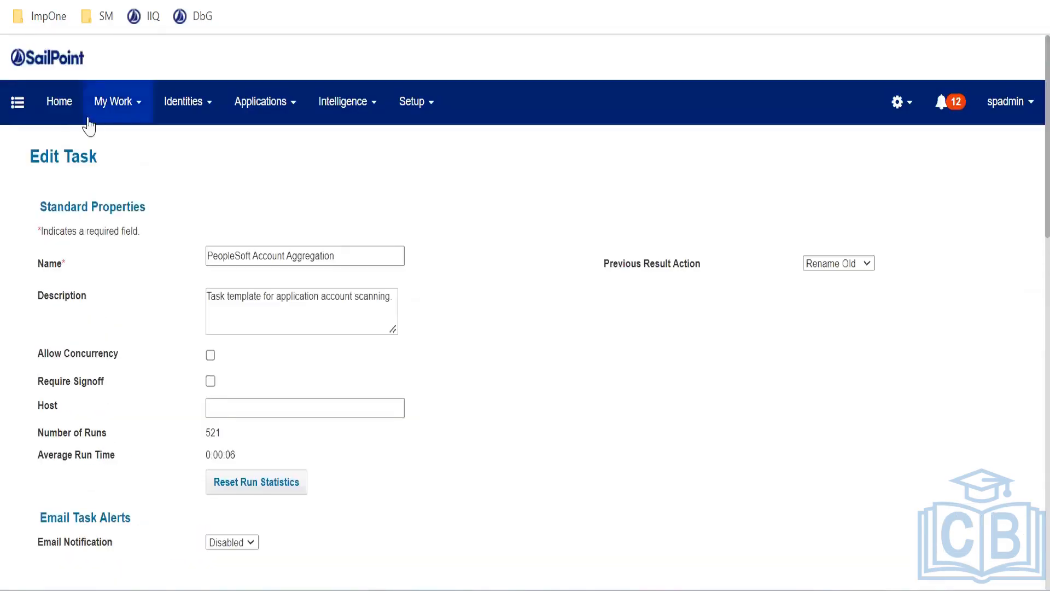
From Home, open Manage User Access, pick one user and advance to step 2
click(81, 115)
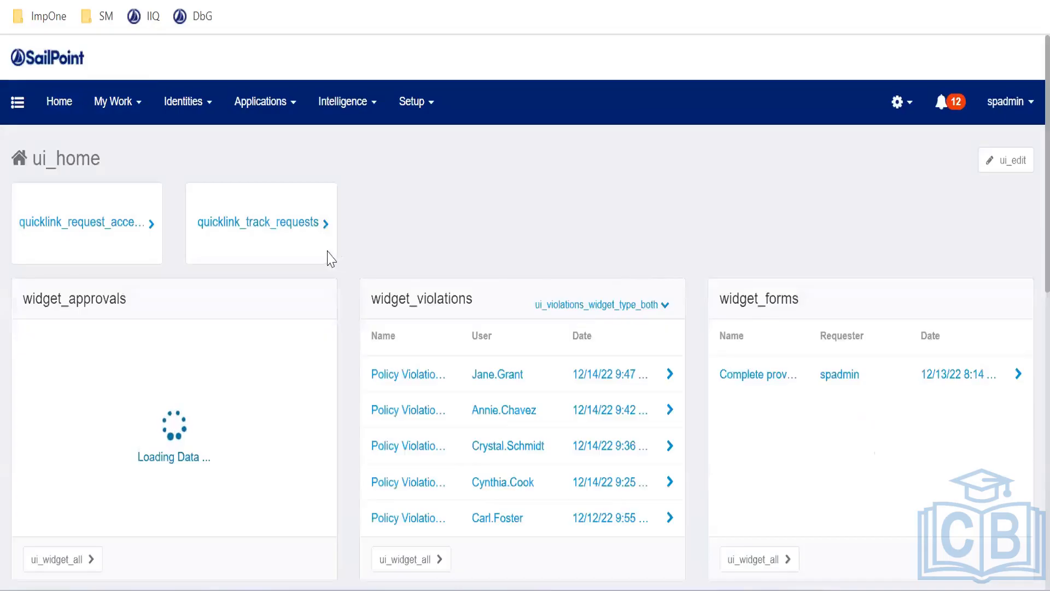
click(113, 229)
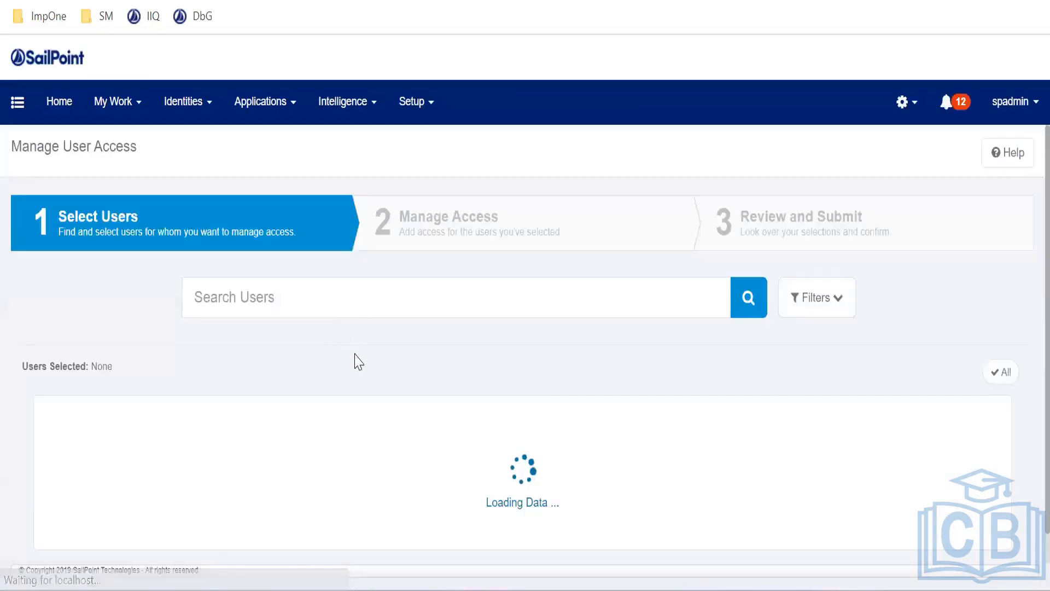
click(303, 417)
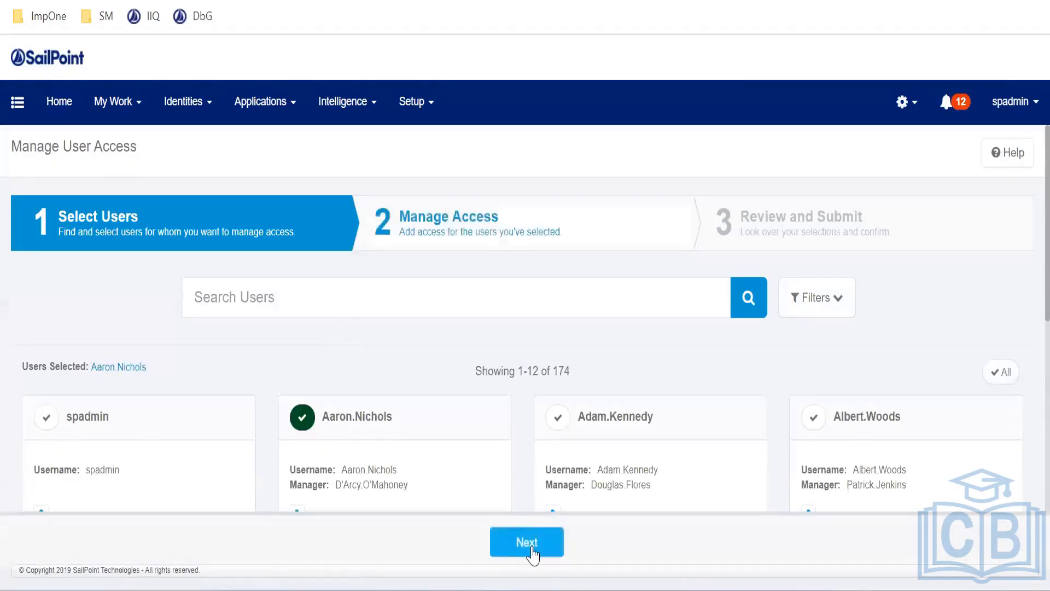
click(526, 543)
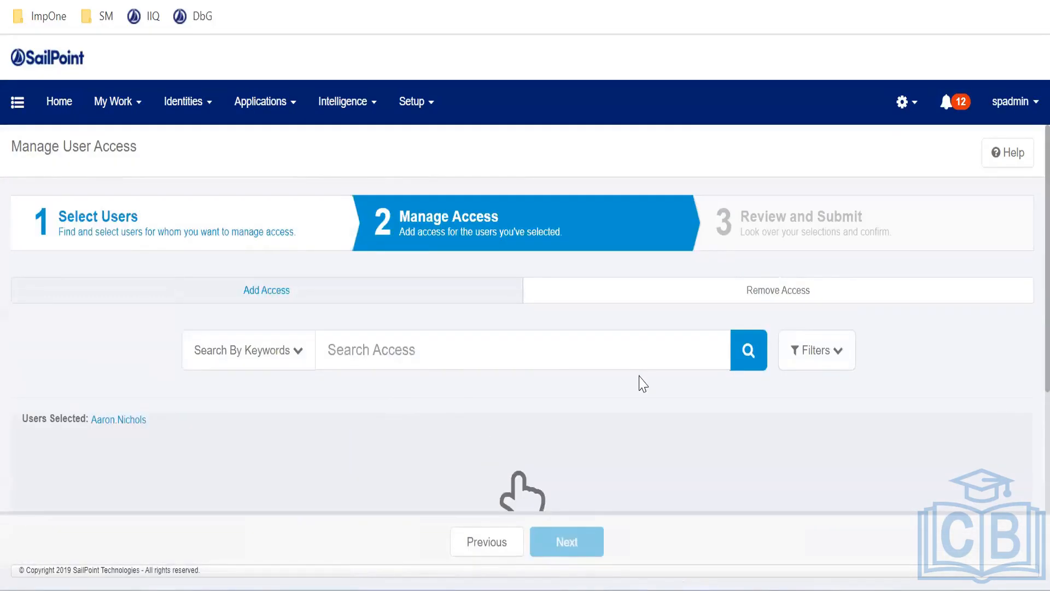
List all 41 access items available to add and select the previous search term
scroll(449, 445, down, 2)
click(747, 262)
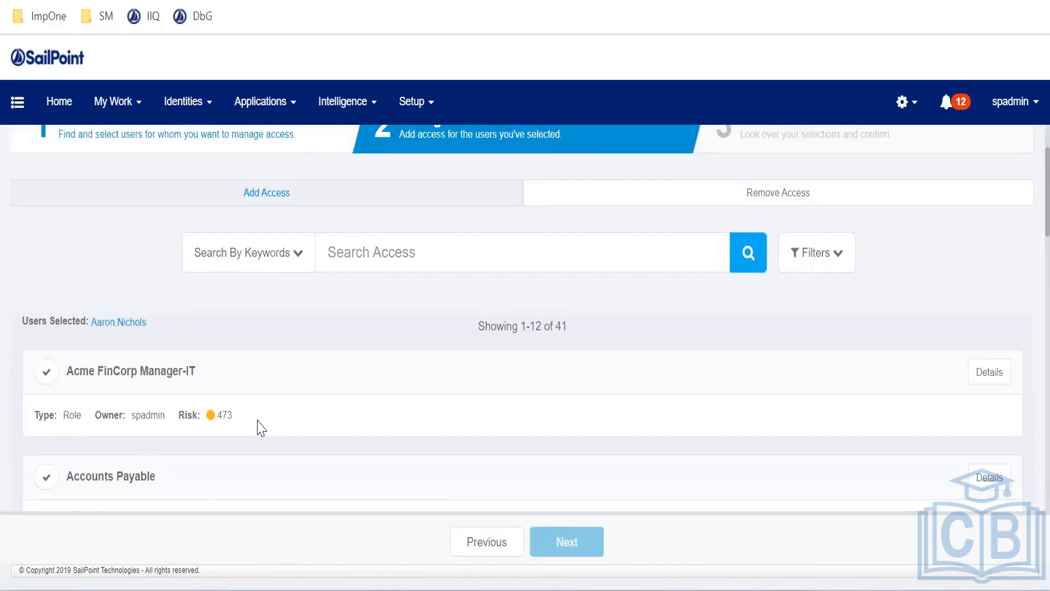
scroll(258, 415, down, 2)
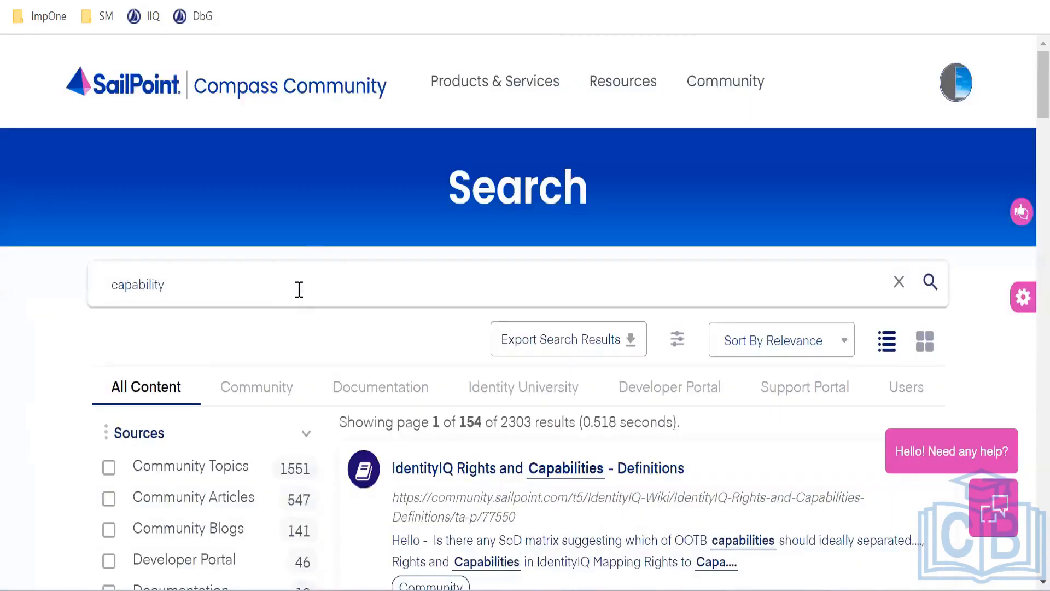
drag(298, 290, 10, 287)
text(loopb)
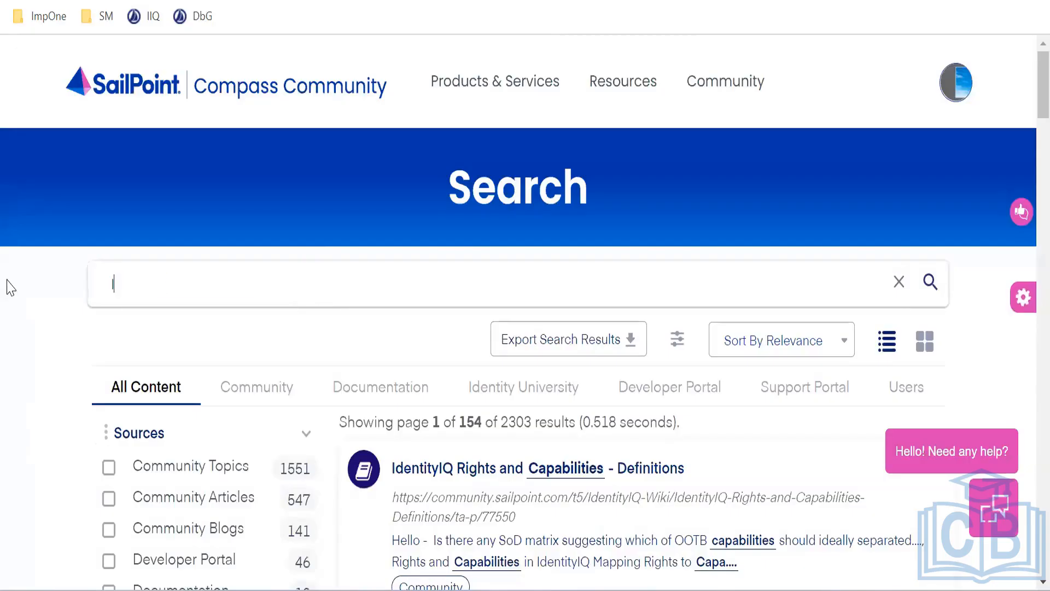
text(ack)
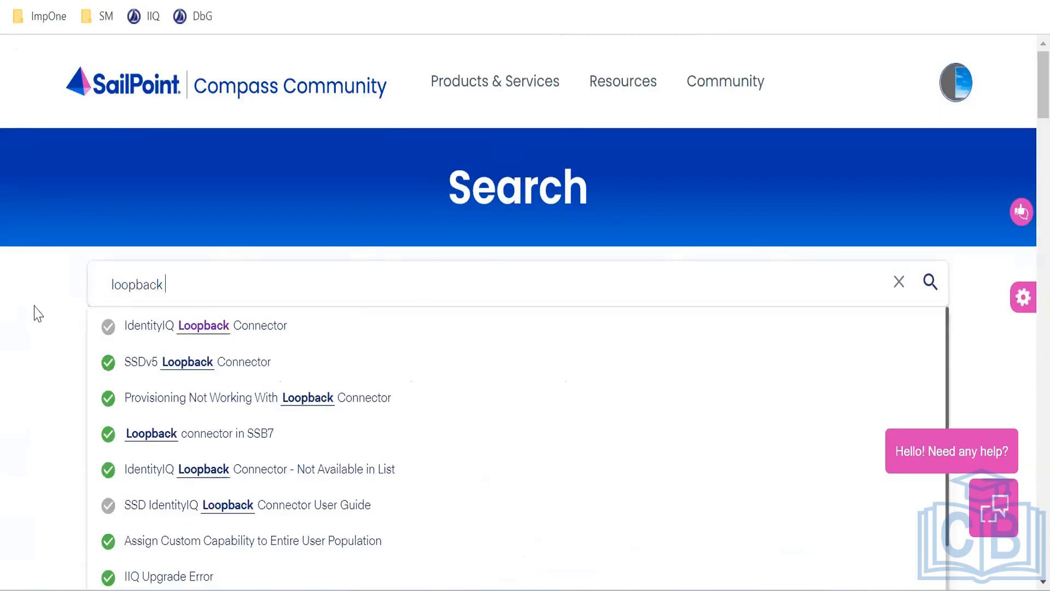
click(197, 330)
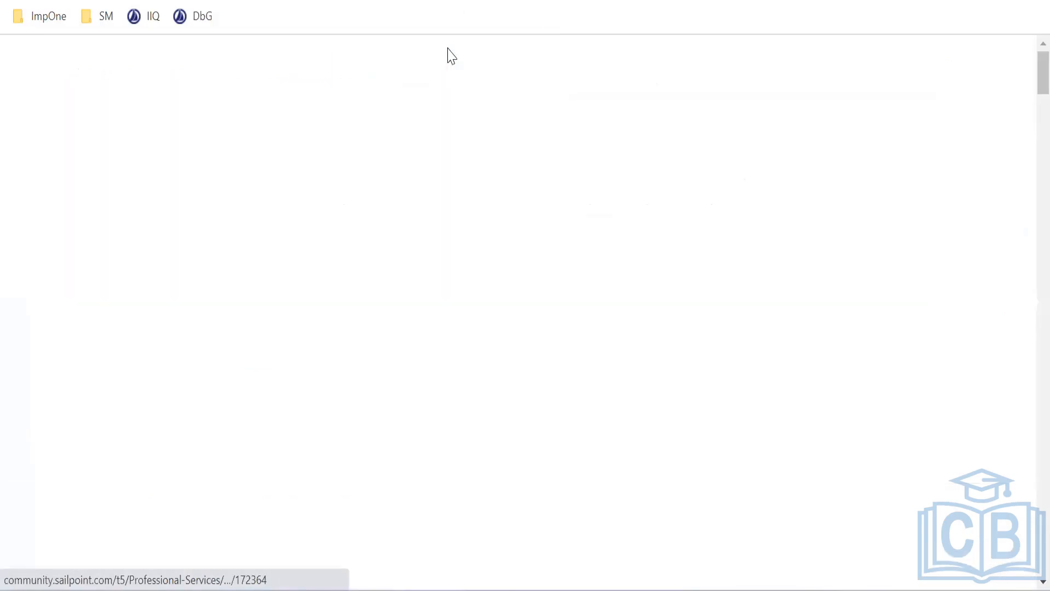
scroll(466, 368, down, 2)
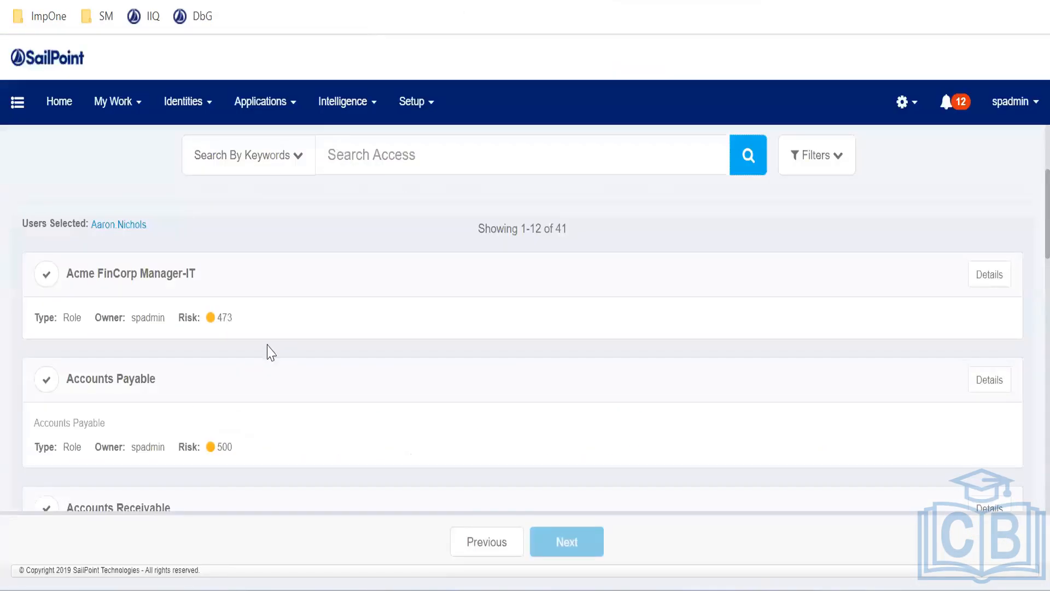
Add the Acme FinCorp Manager-IT role to the access request, then return to the Loopback Connector article
click(202, 1)
click(47, 275)
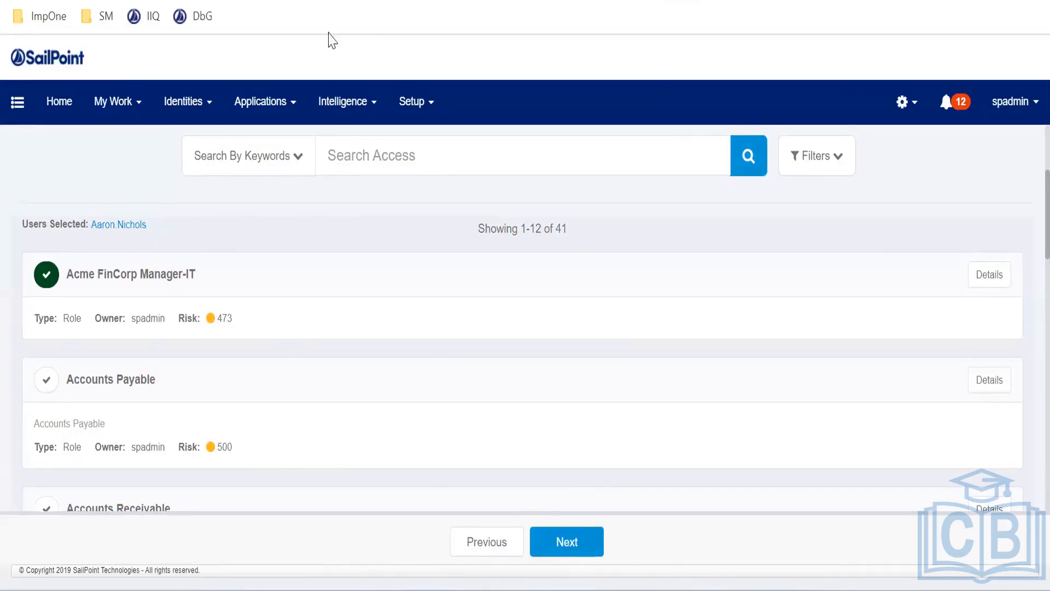
click(465, 1)
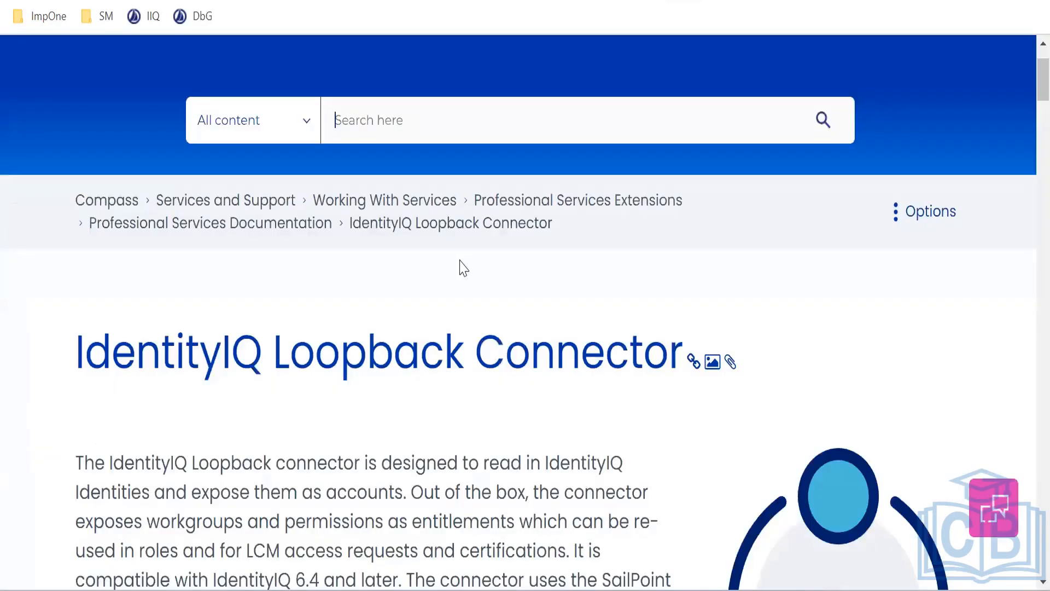
Highlight the Loopback Connector heading and the word 'Connector', then return to the Object Browser
drag(75, 359, 646, 364)
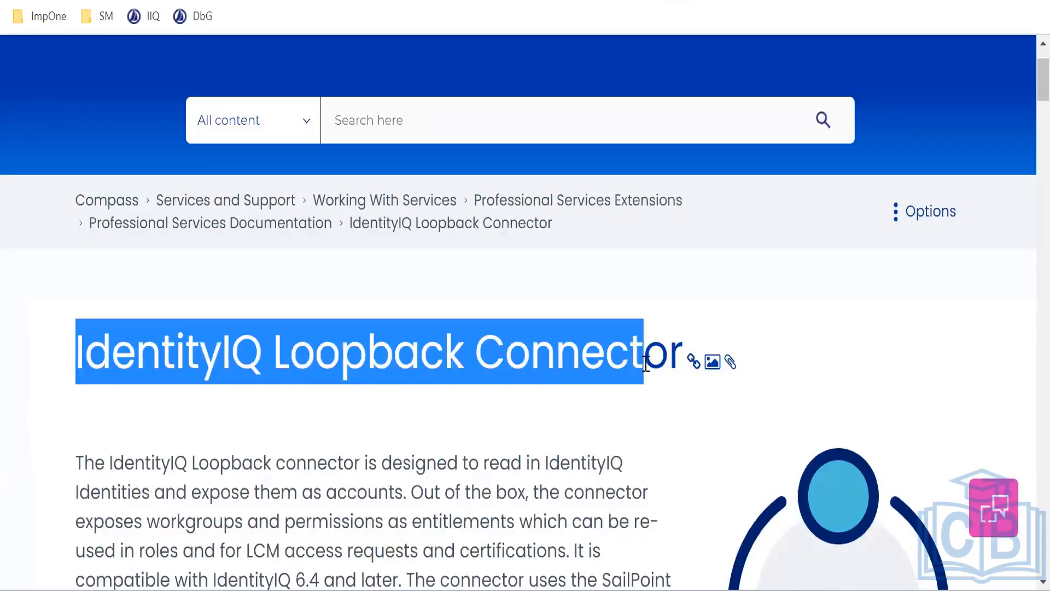
click(591, 371)
double_click(591, 372)
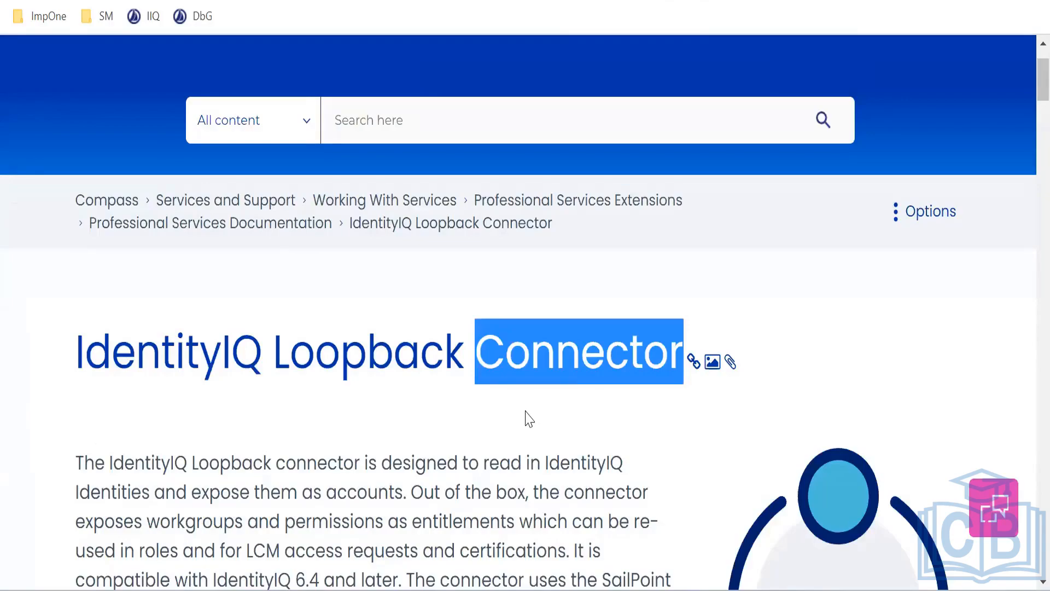
scroll(528, 419, down, 2)
scroll(528, 418, down, 3)
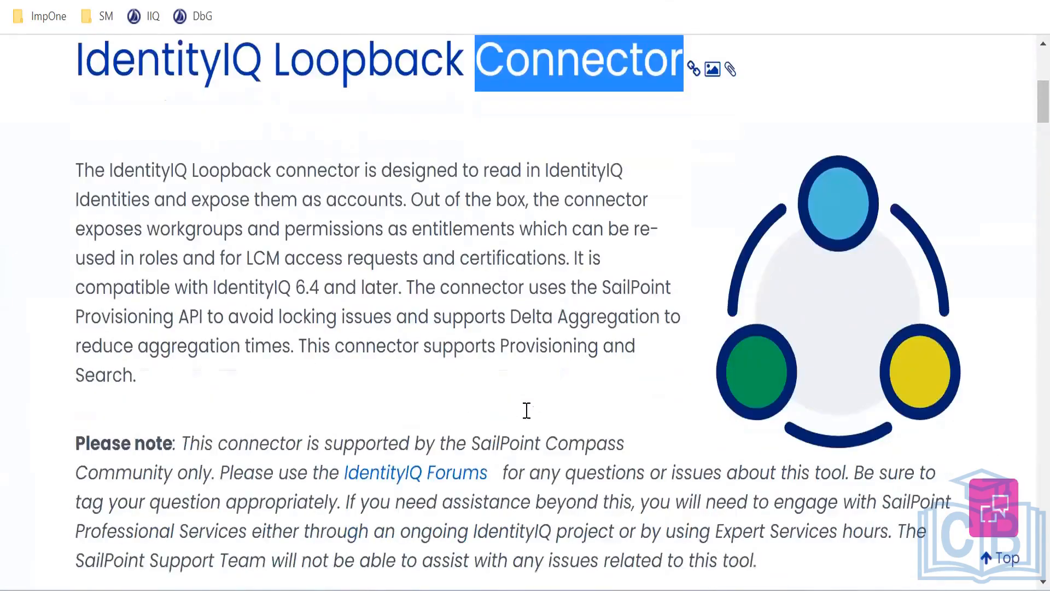
scroll(264, 212, up, 5)
click(149, 2)
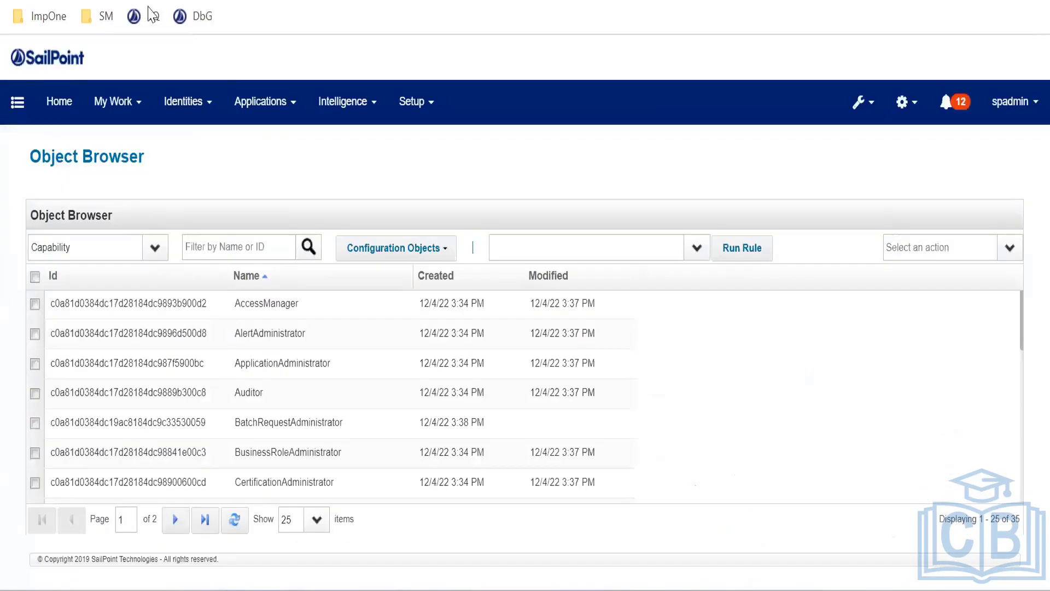
Start a new application in Application Definition with IdentityIQ Loopback Connector as its type
click(256, 124)
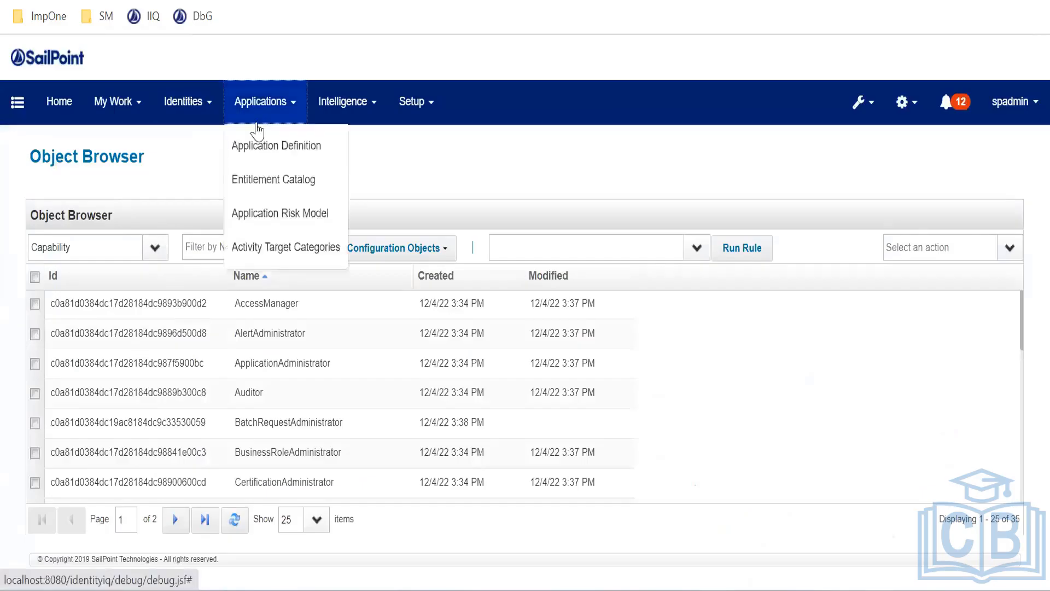
click(260, 145)
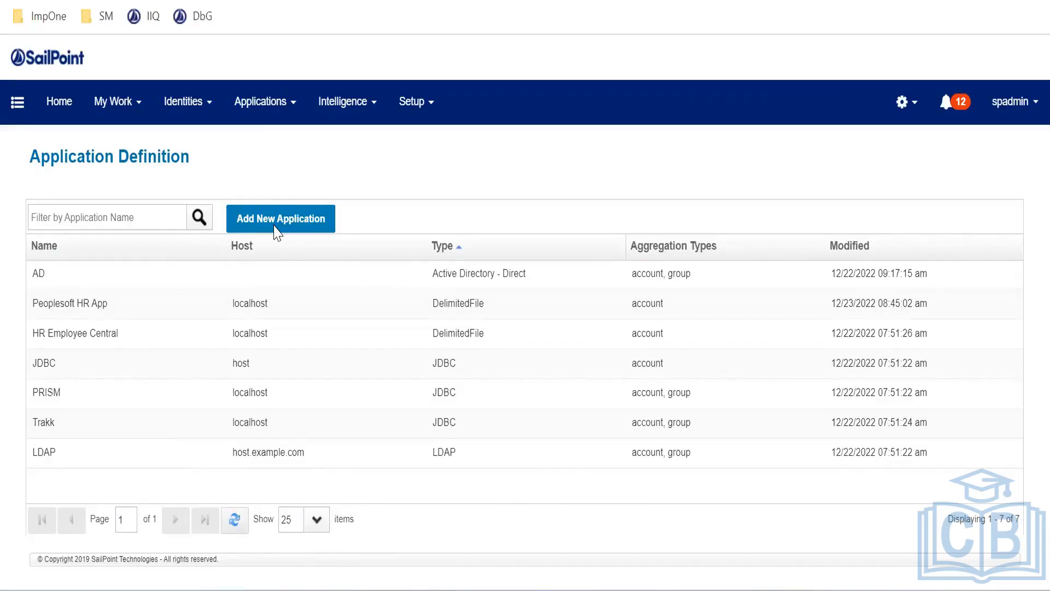
click(275, 231)
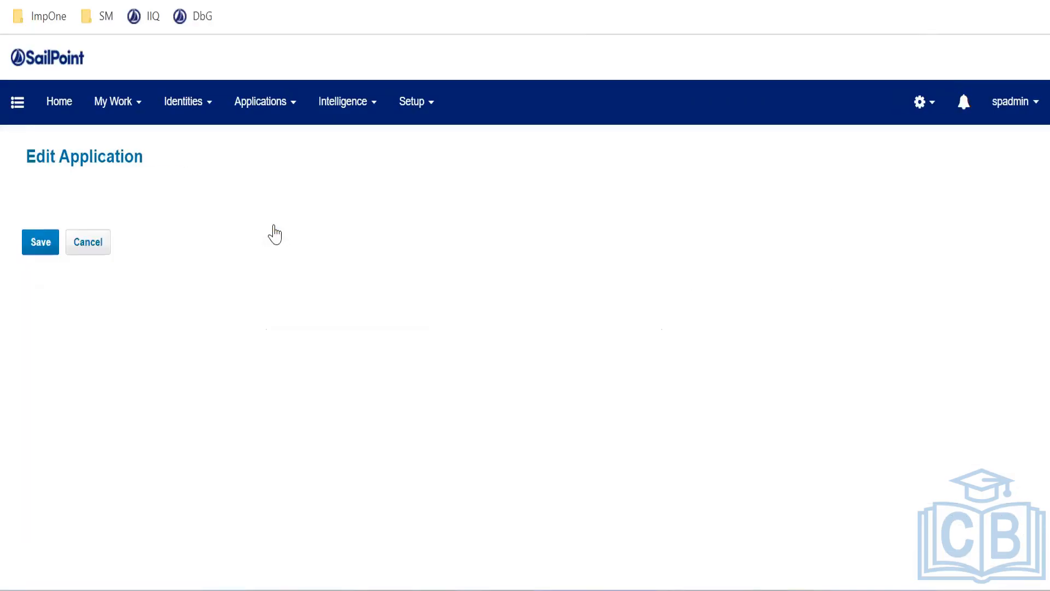
click(124, 432)
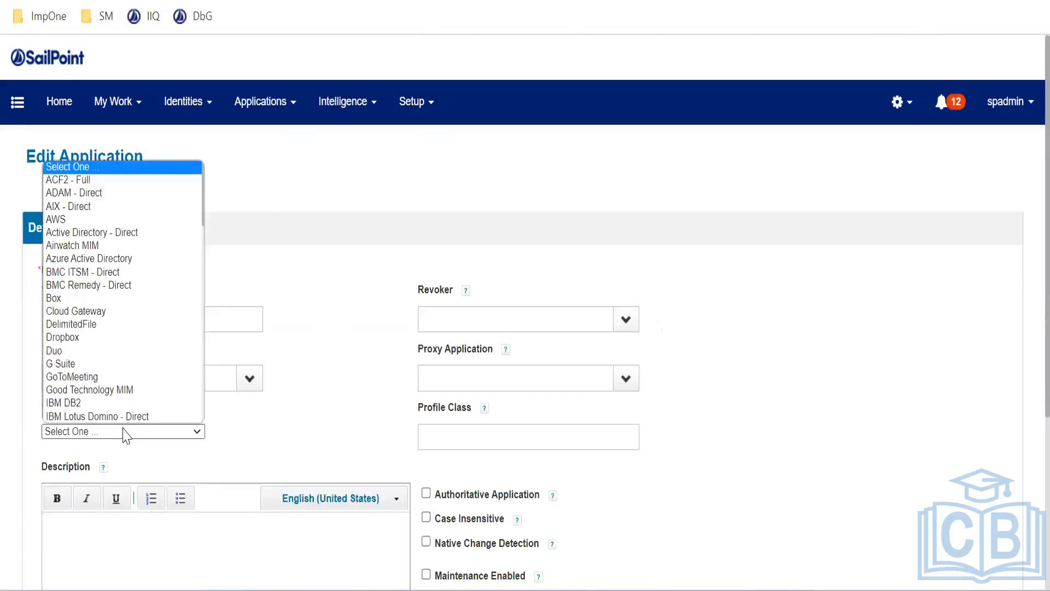
text(id)
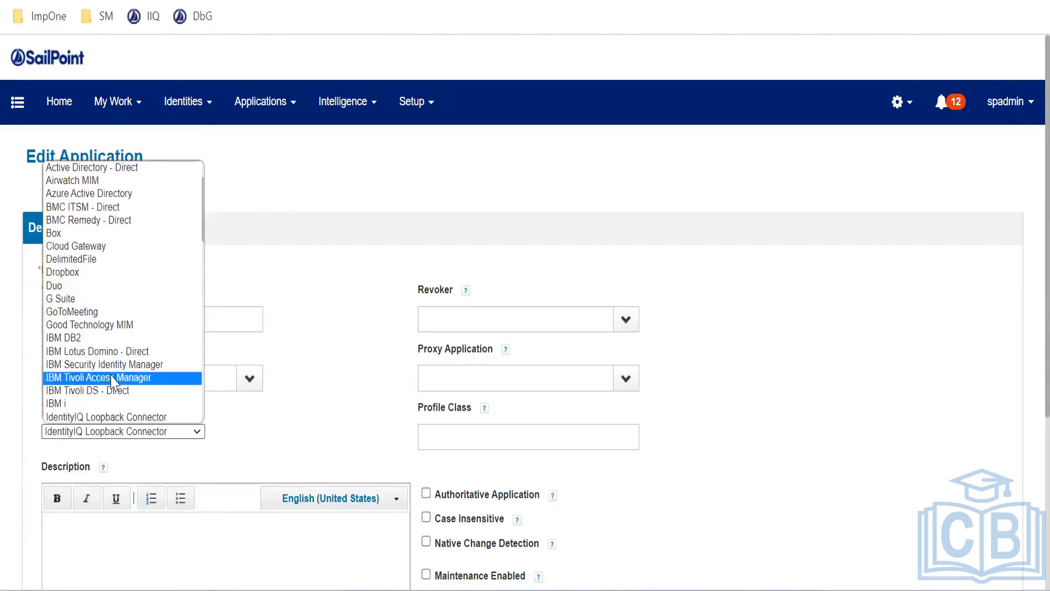
scroll(113, 257, down, 5)
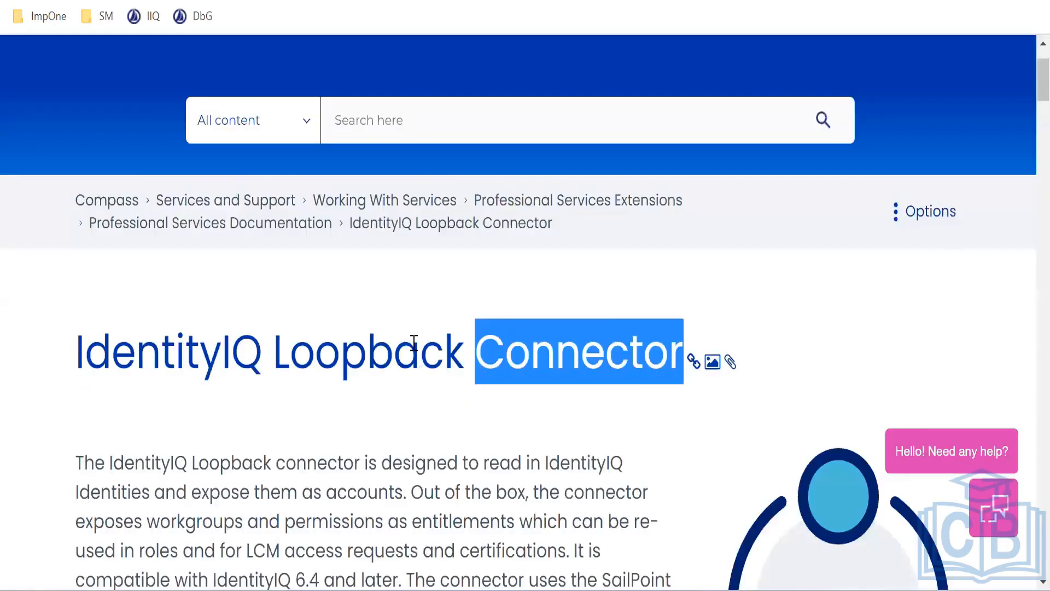
scroll(416, 356, down, 15)
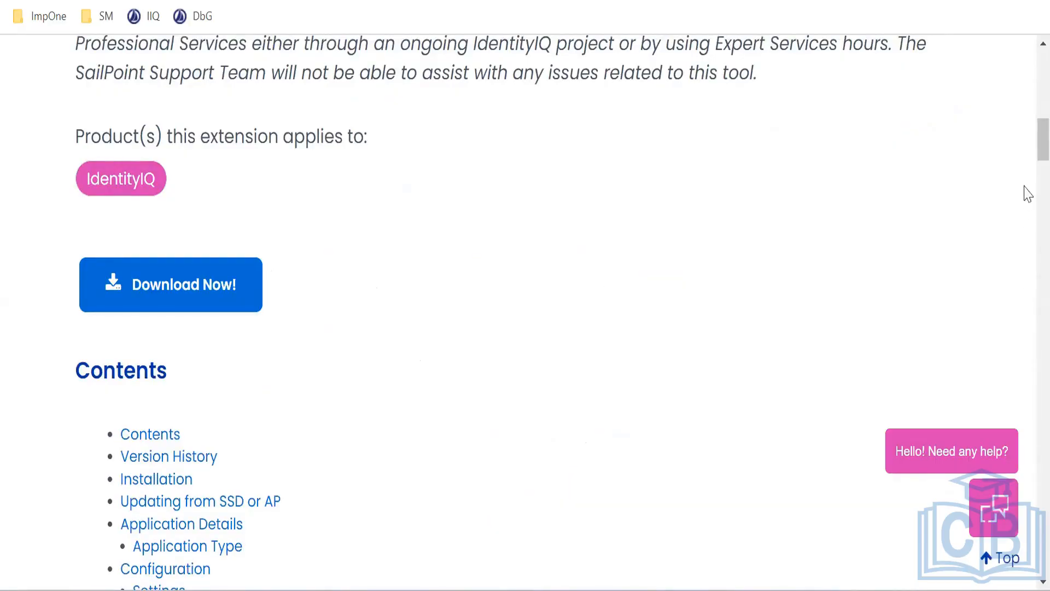
Scroll the Loopback Connector article to Attachments and highlight the first zip file name
scroll(1022, 426, down, 20)
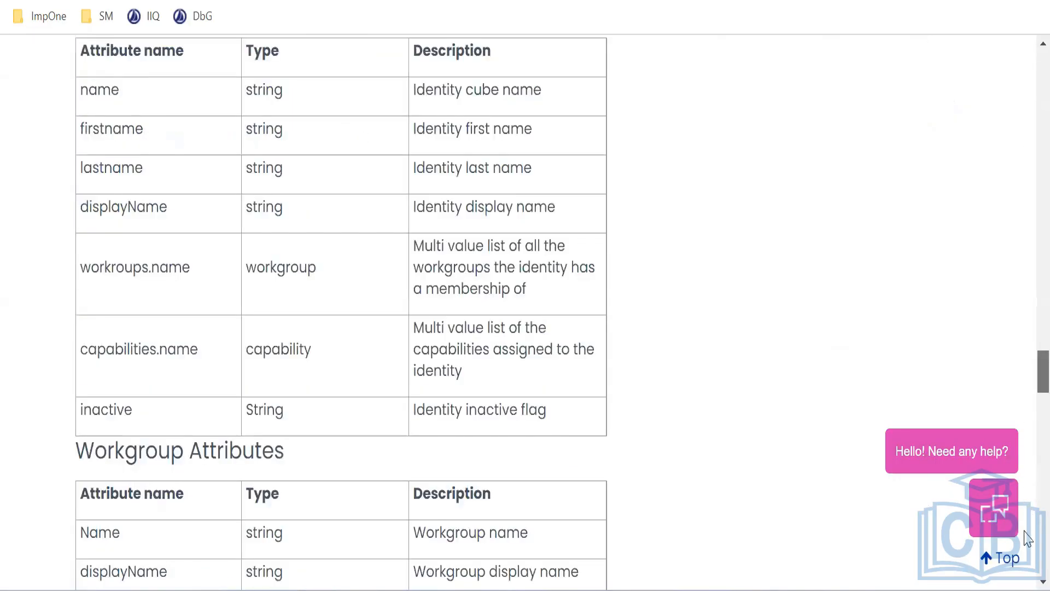
scroll(350, 302, down, 3)
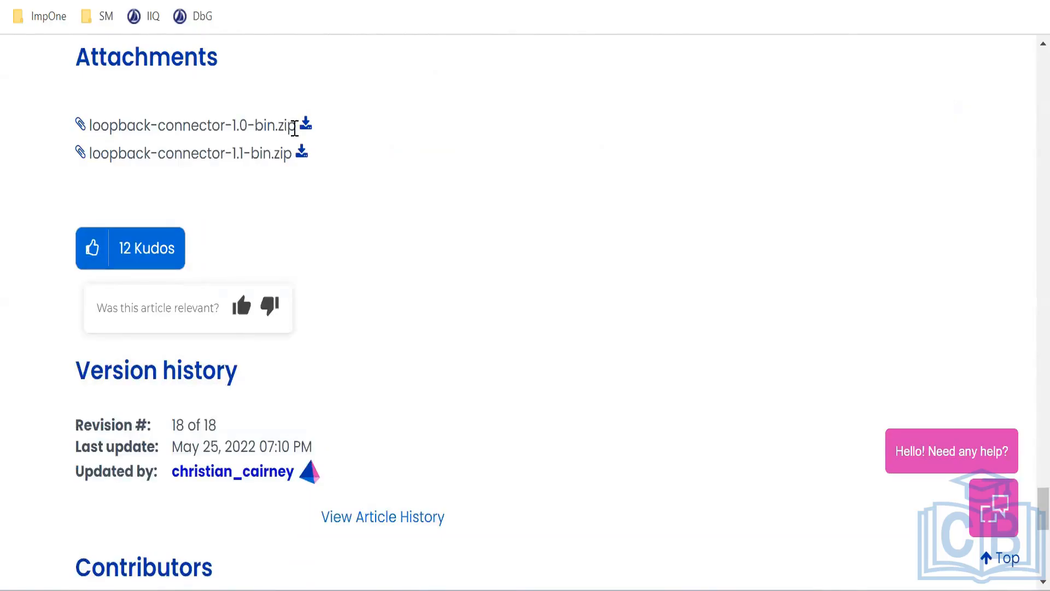
drag(299, 127, 101, 128)
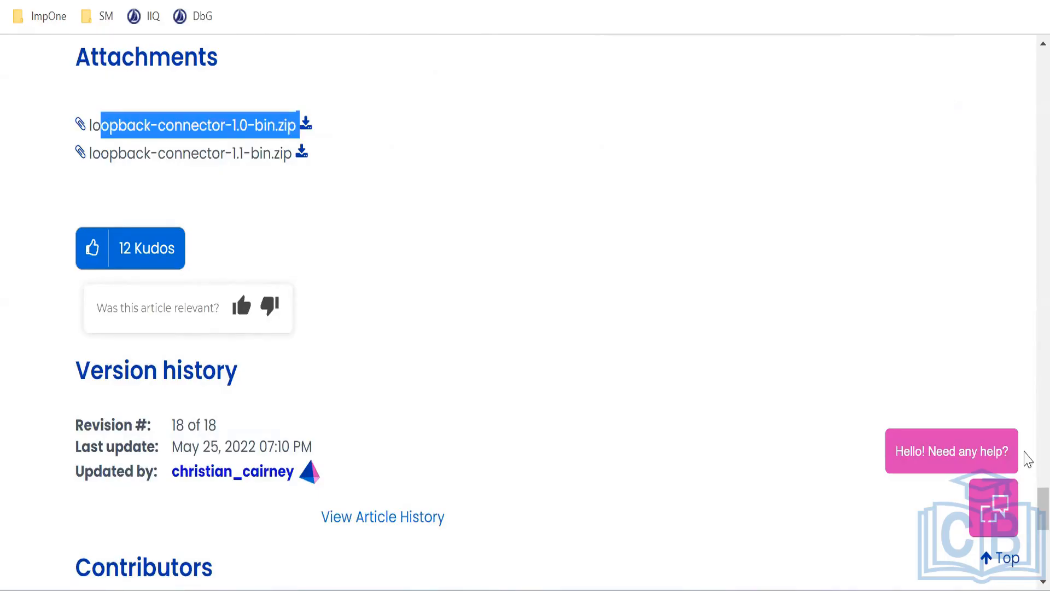
drag(1042, 509, 1027, 140)
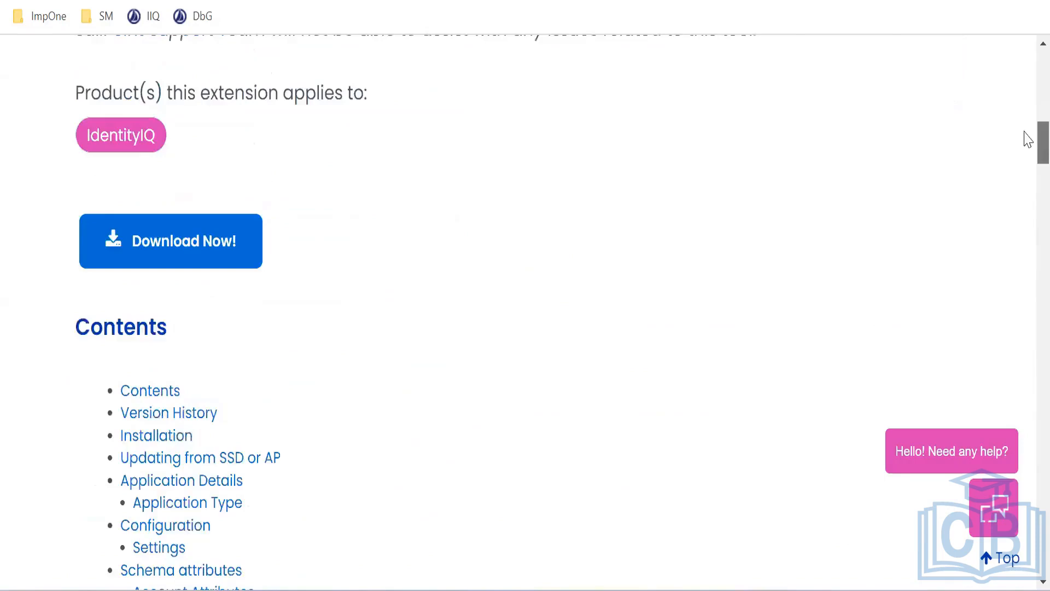
scroll(1027, 140, up, 3)
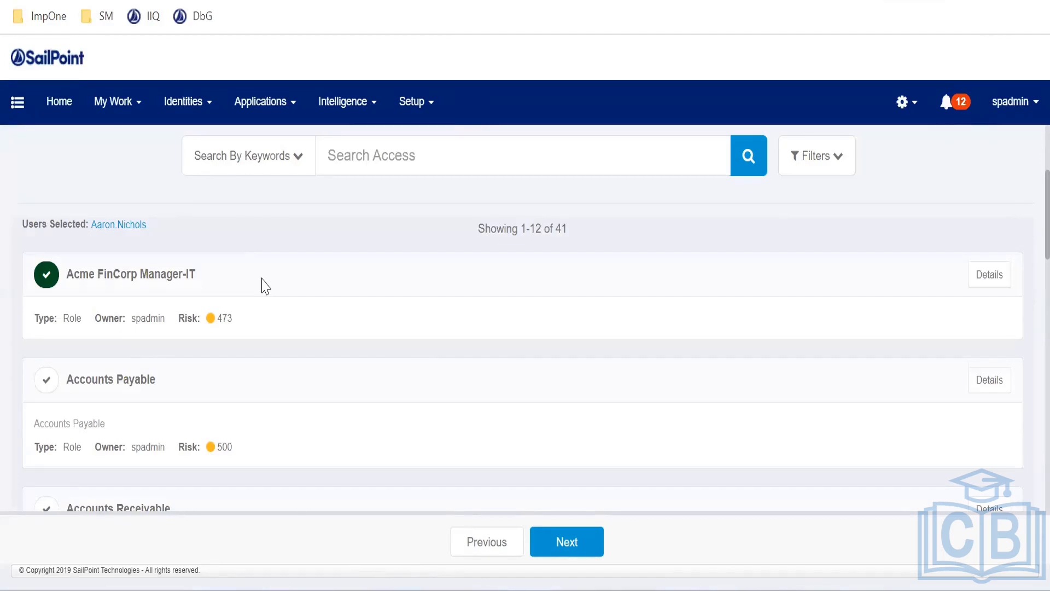
scroll(290, 285, down, 2)
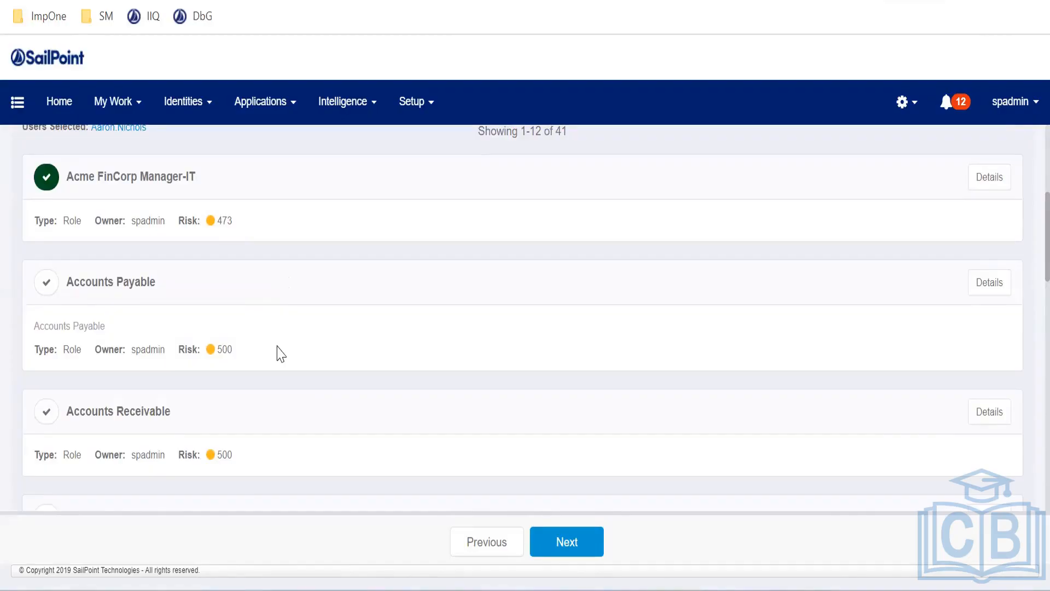
scroll(279, 353, up, 3)
scroll(350, 248, down, 2)
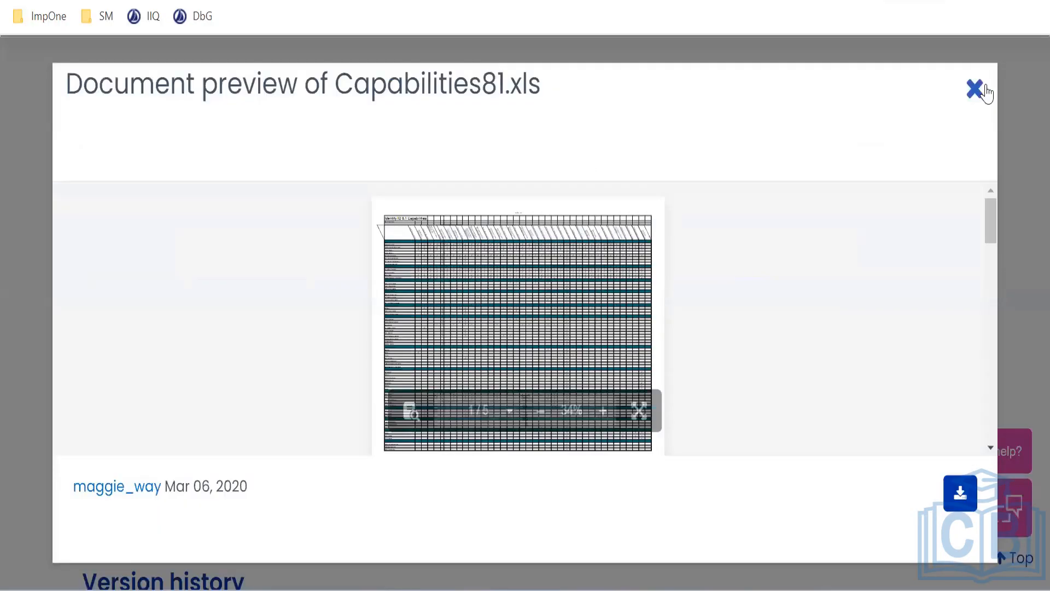
click(975, 87)
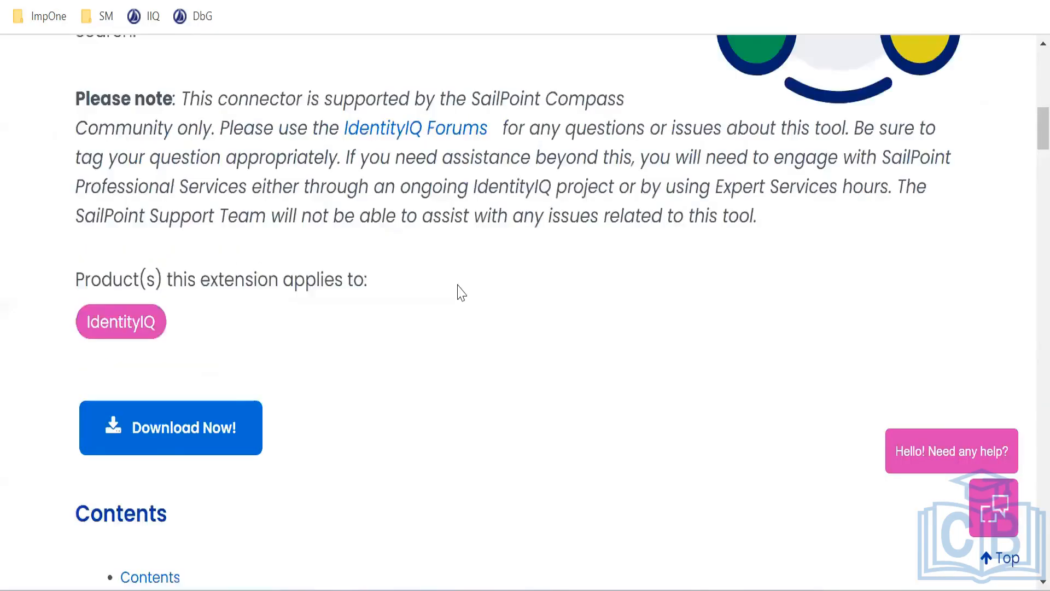
scroll(457, 291, up, 10)
scroll(458, 290, down, 5)
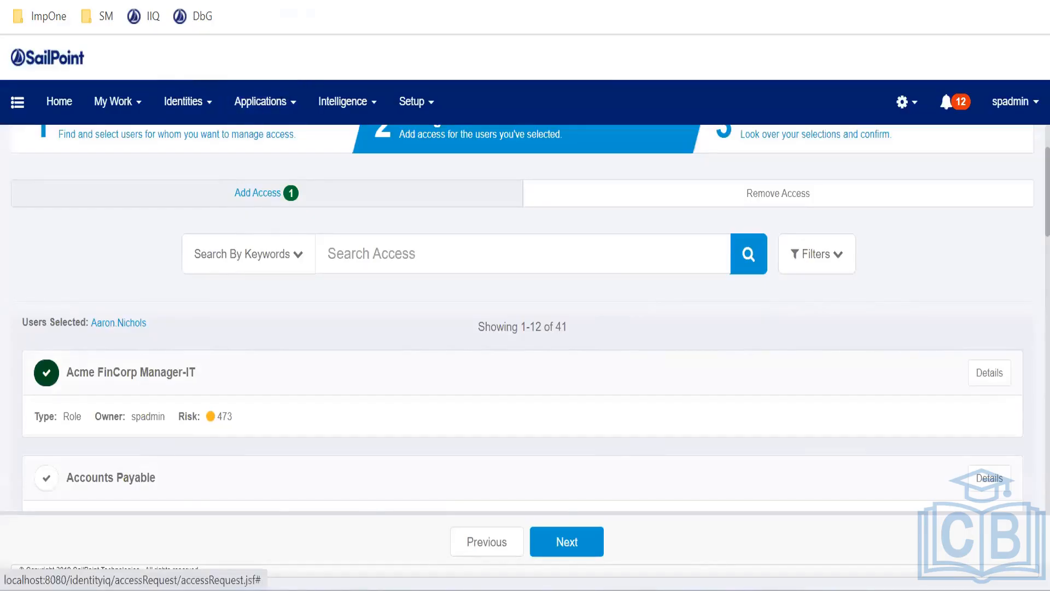
Go to Application Definition, leave the unsaved request, and try Add New Application
click(413, 106)
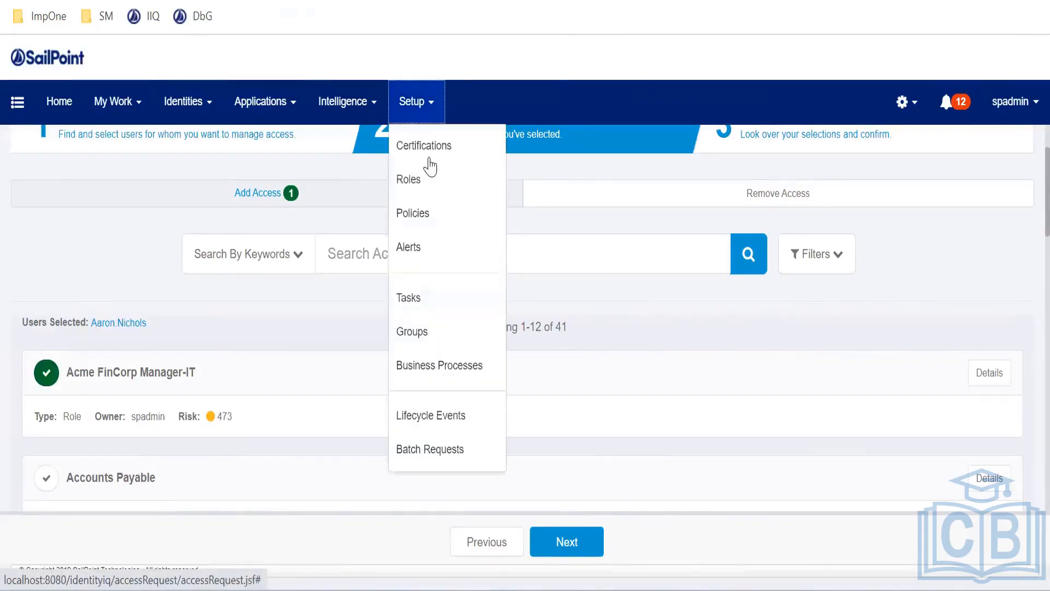
click(249, 107)
click(254, 145)
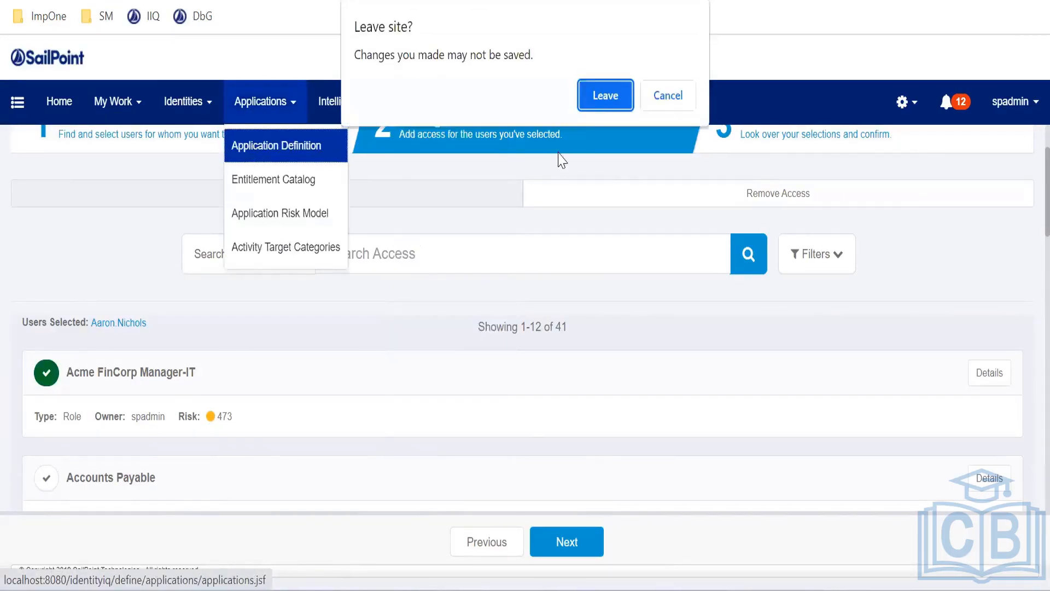
click(605, 96)
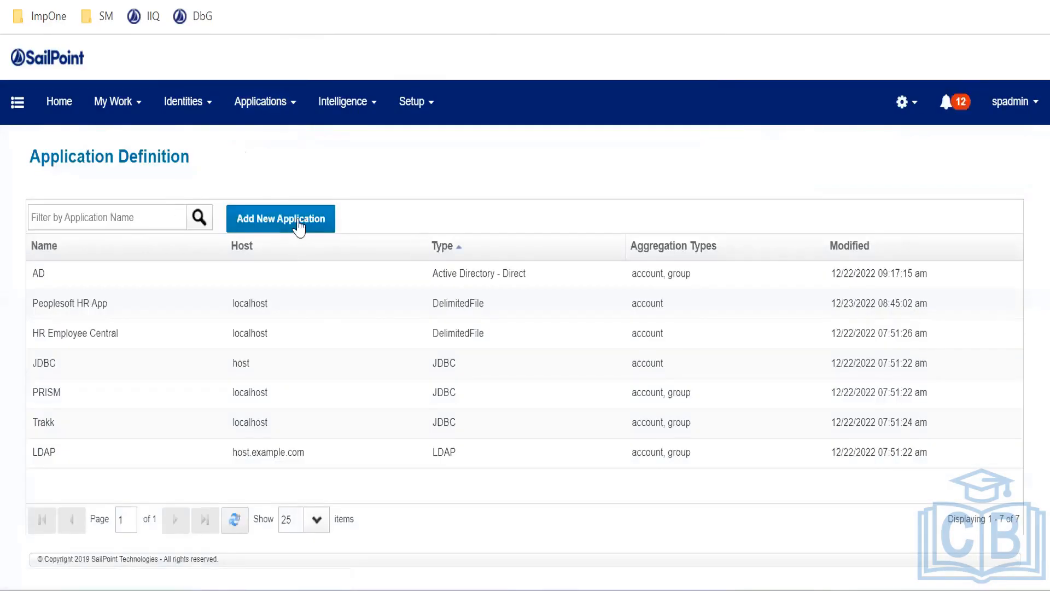
click(297, 223)
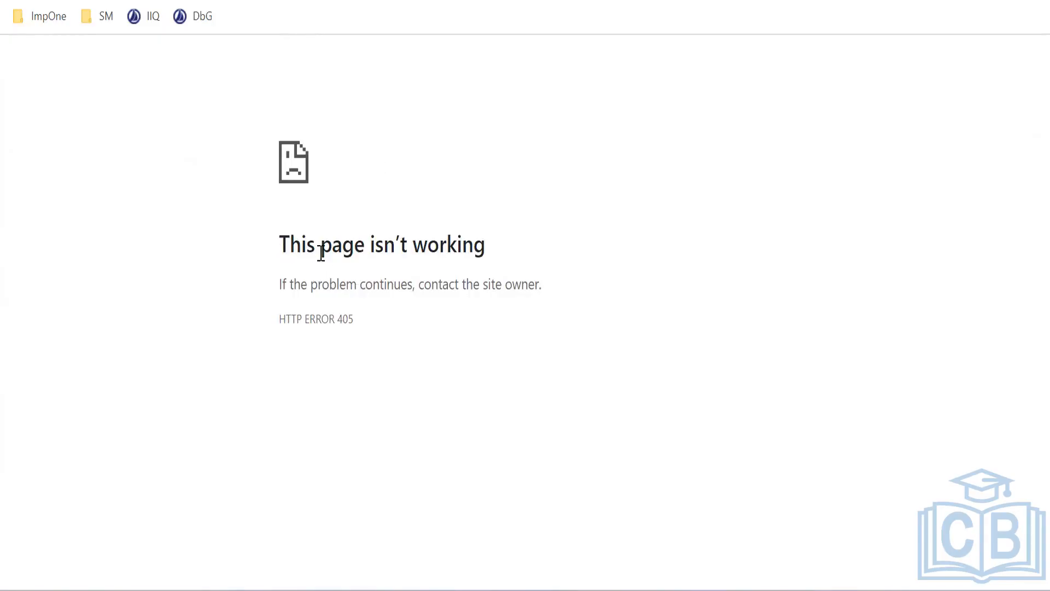
Select the HTTP ERROR 405 page text, then switch to the Loopback Connector article
drag(280, 244, 468, 284)
click(436, 316)
key(ctrl+a)
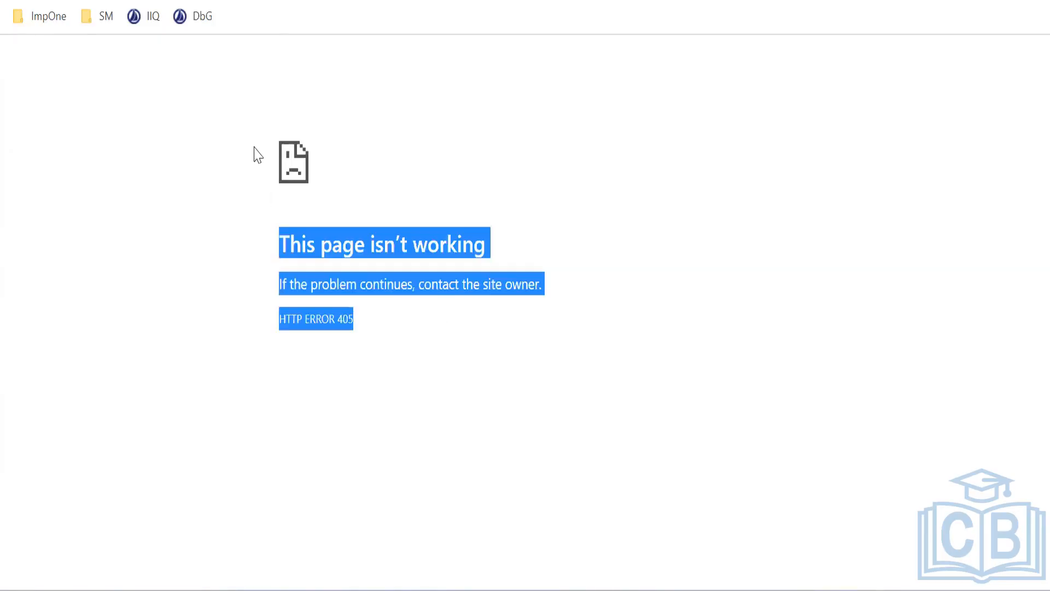
click(432, 279)
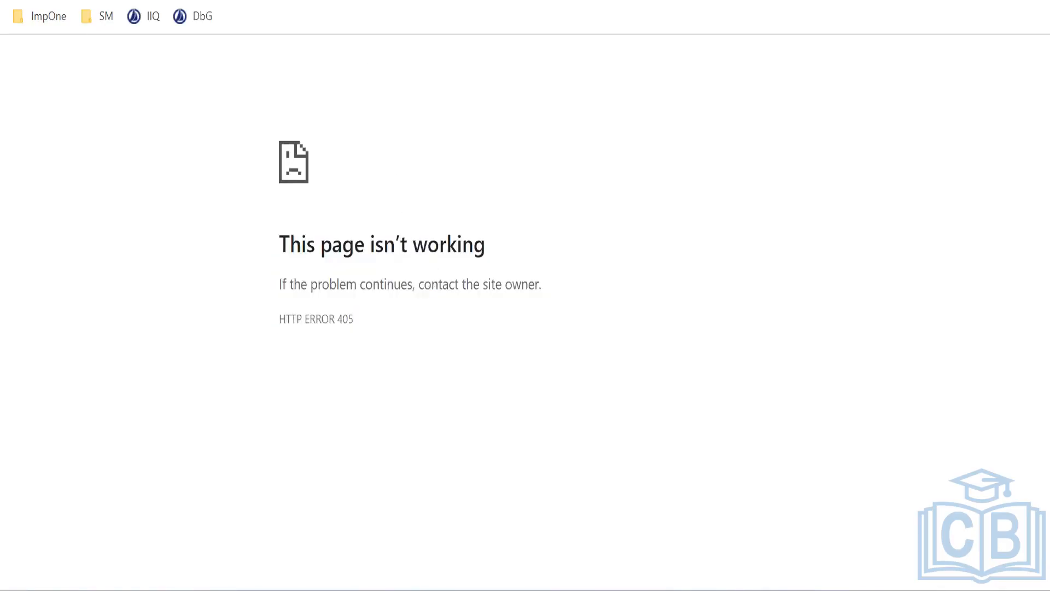
click(361, 1)
scroll(412, 312, down, 1)
scroll(414, 317, down, 3)
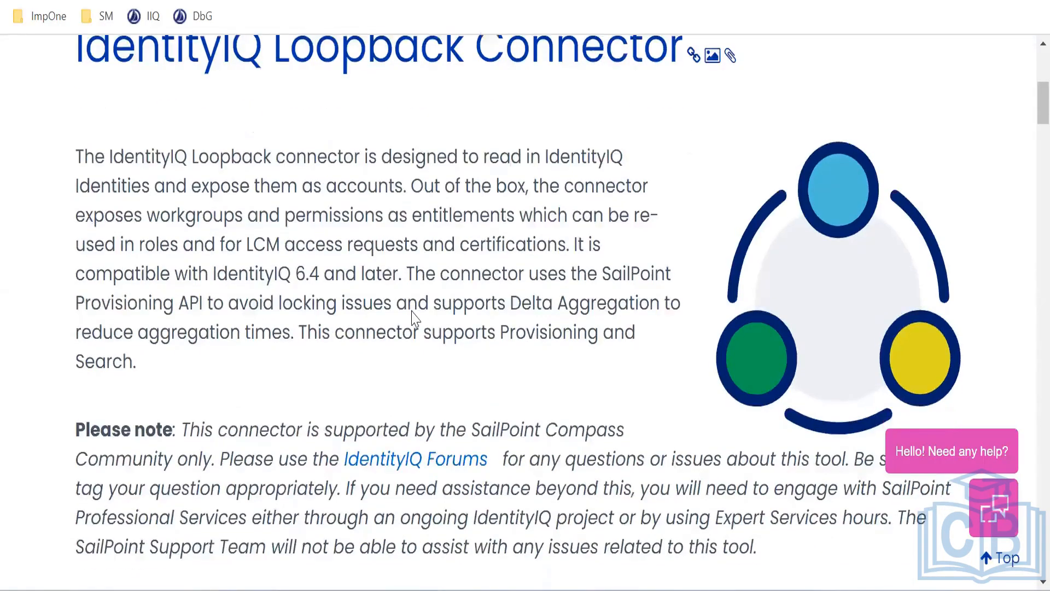
Scroll to the article top, highlight 'IdentityIQ' in its title, and switch browser tabs
scroll(328, 206, up, 2)
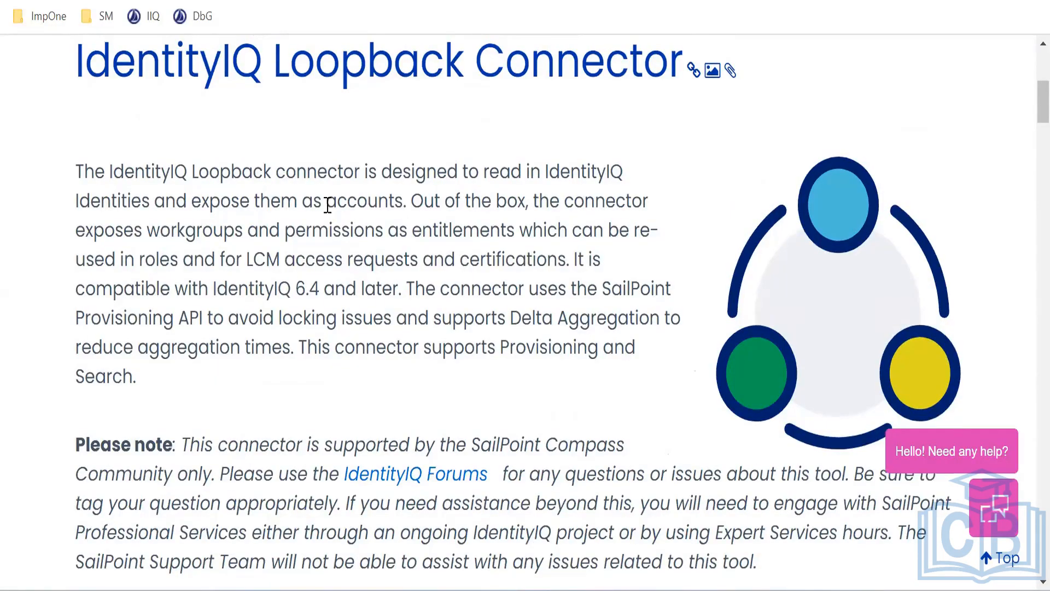
scroll(328, 205, up, 2)
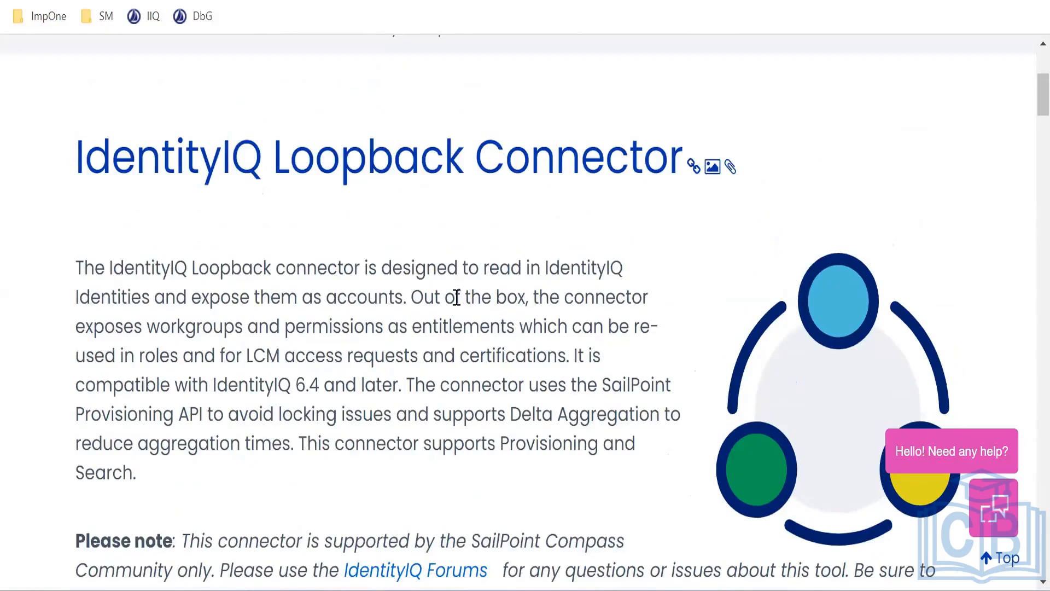
scroll(457, 297, up, 2)
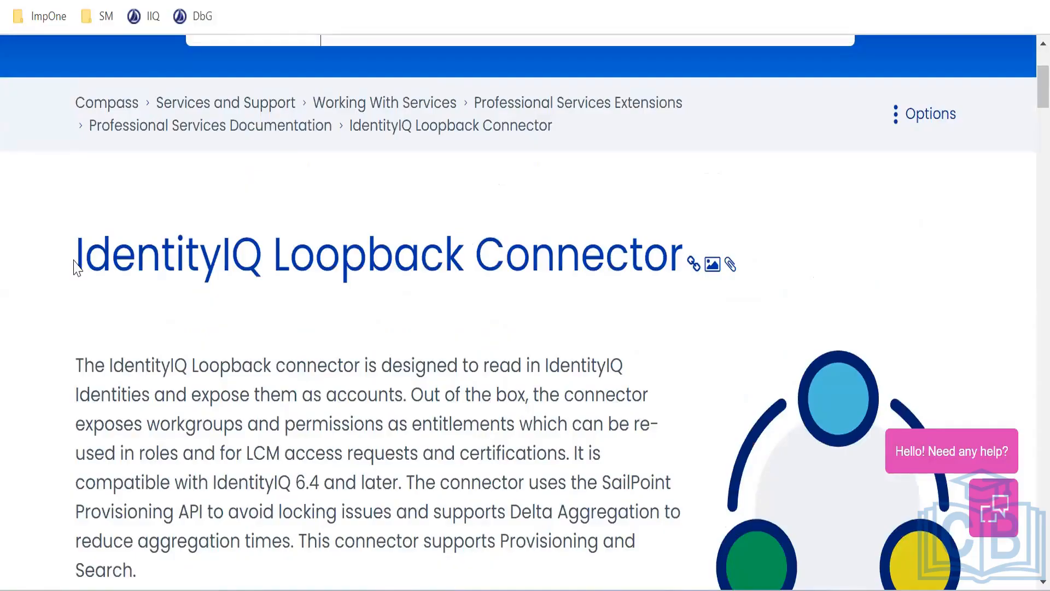
drag(76, 265, 276, 270)
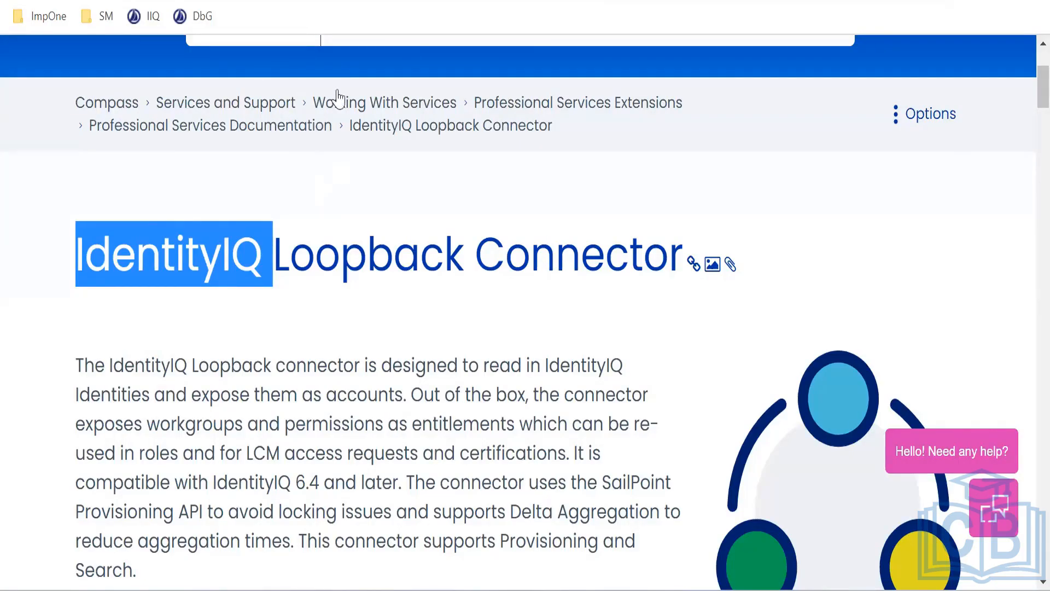
key(ctrl+Tab)
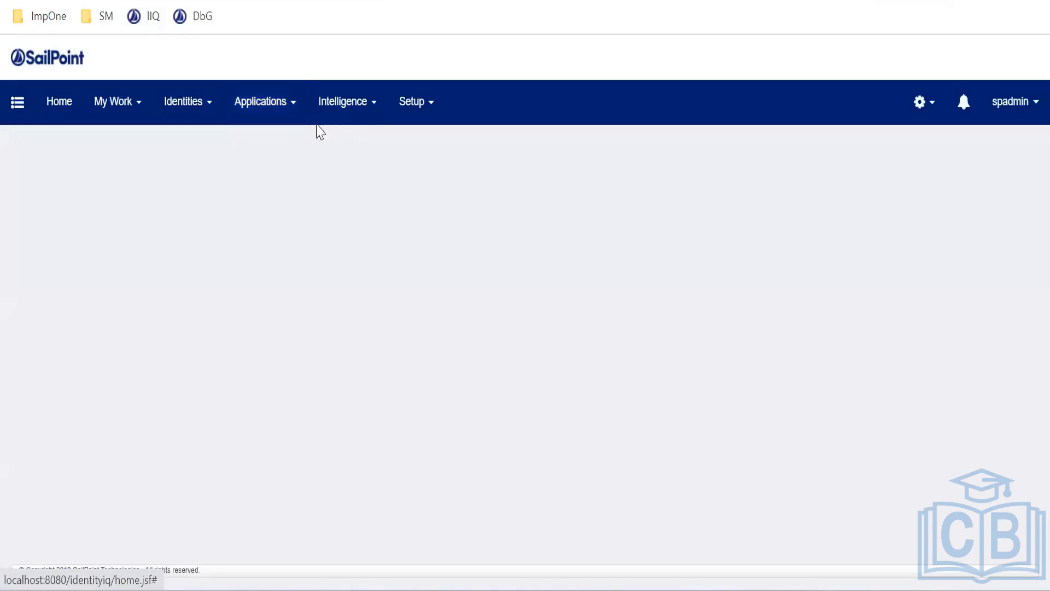
Load the IdentityIQ home page and open the Entitlement Catalog listing PRISM and Trakk entitlements
click(319, 108)
click(279, 106)
click(279, 179)
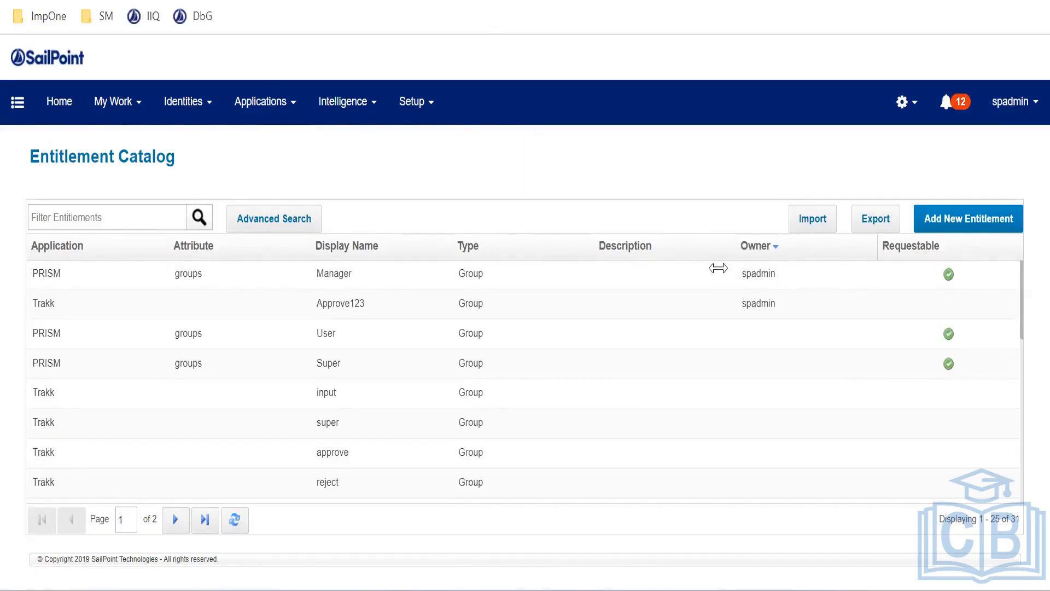
scroll(544, 335, down, 3)
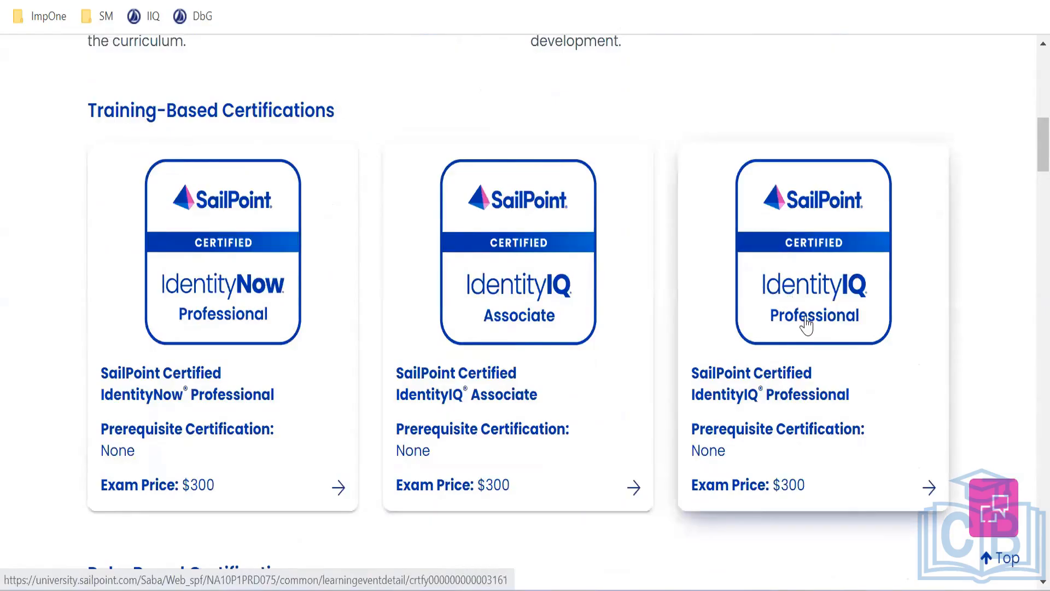
Scroll through the Identity University certification cards priced at $300
scroll(805, 323, down, 3)
scroll(661, 352, down, 2)
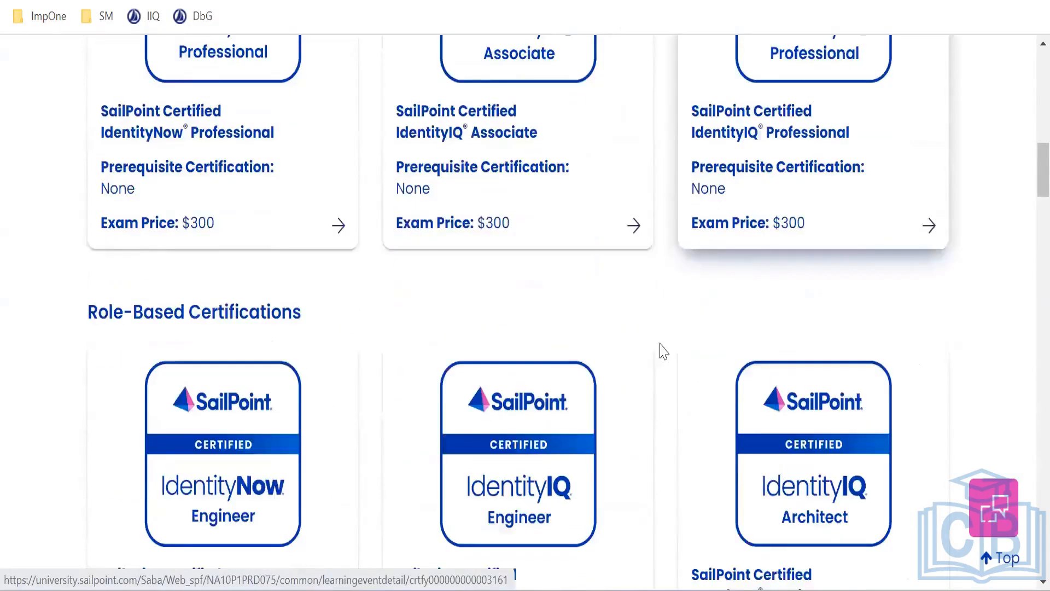
scroll(473, 422, down, 2)
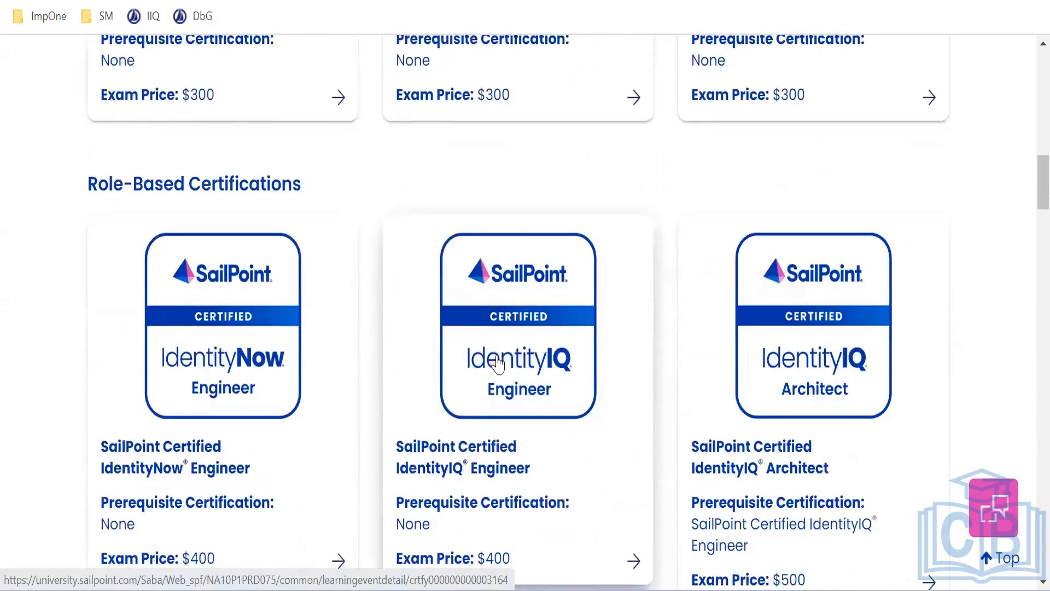
scroll(513, 388, down, 2)
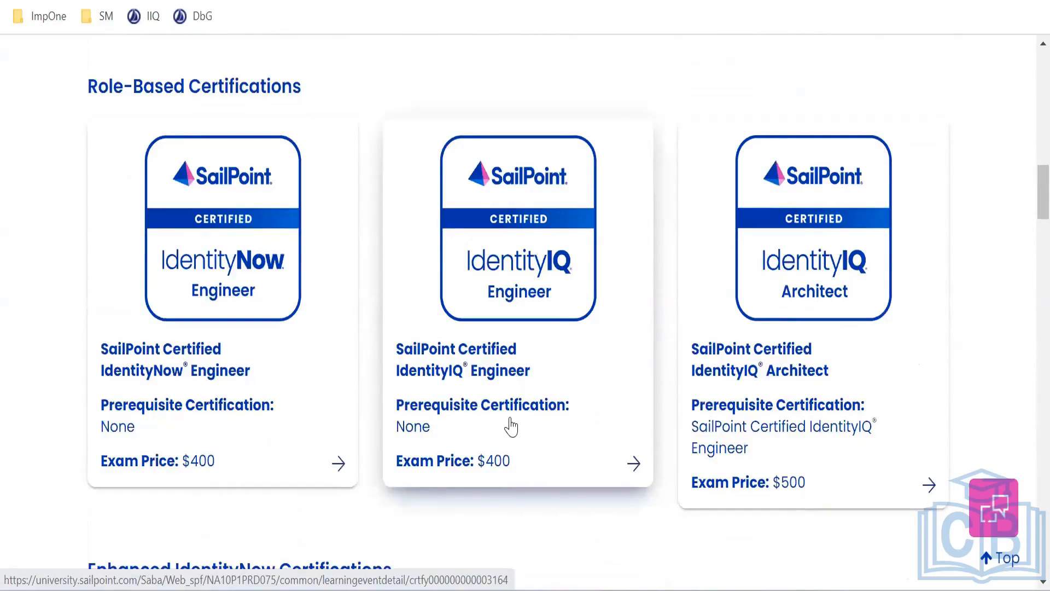
scroll(511, 427, up, 5)
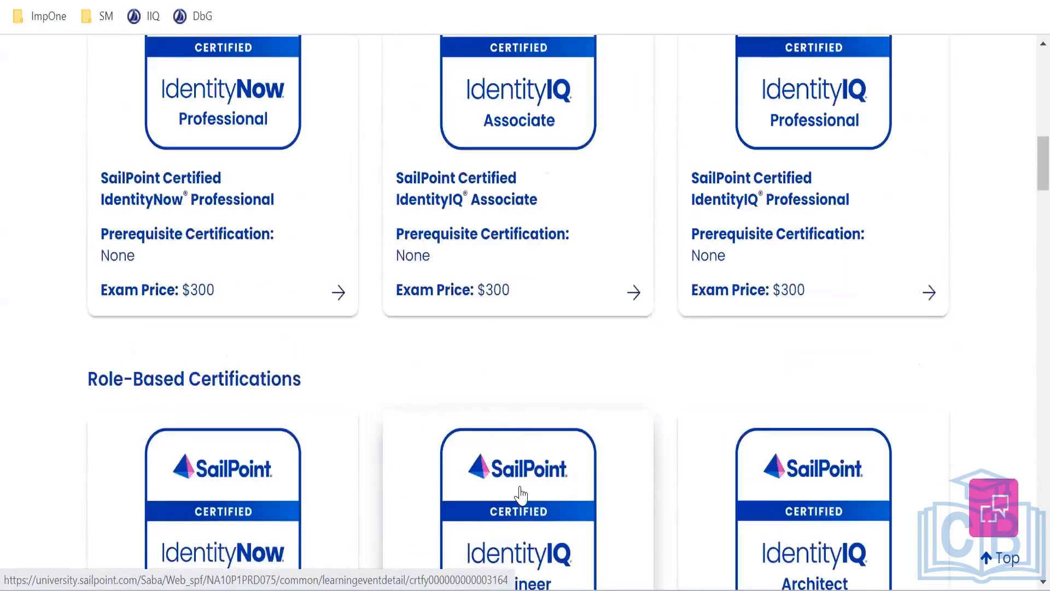
scroll(520, 495, down, 5)
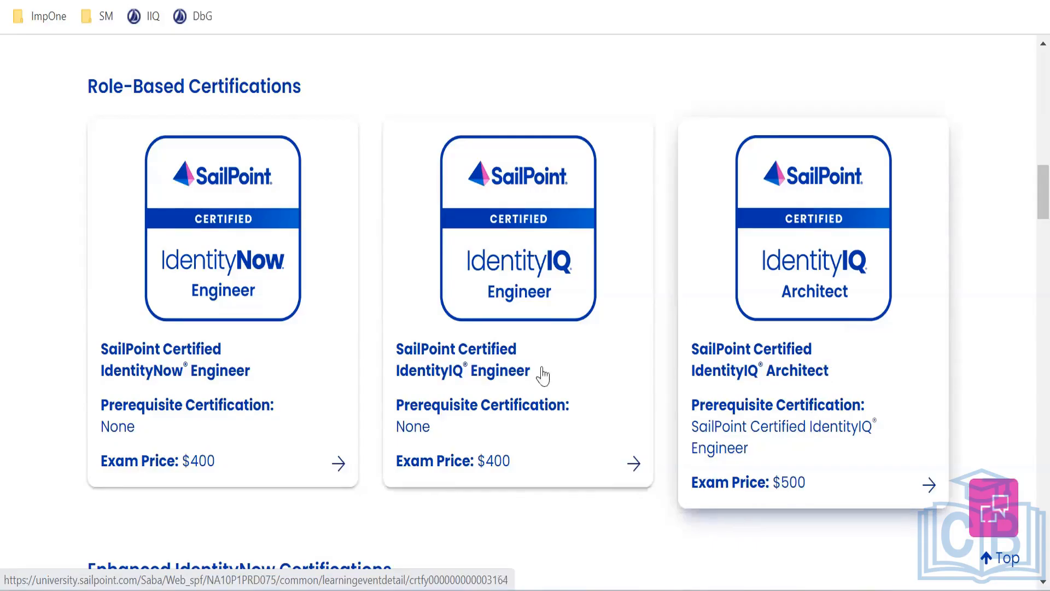
scroll(514, 354, up, 2)
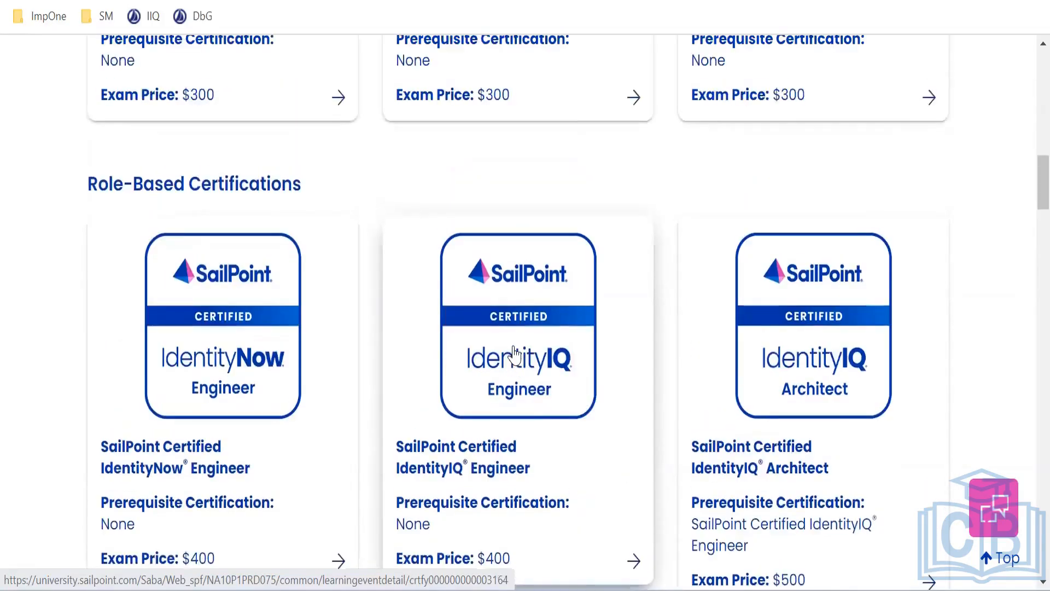
scroll(532, 426, up, 2)
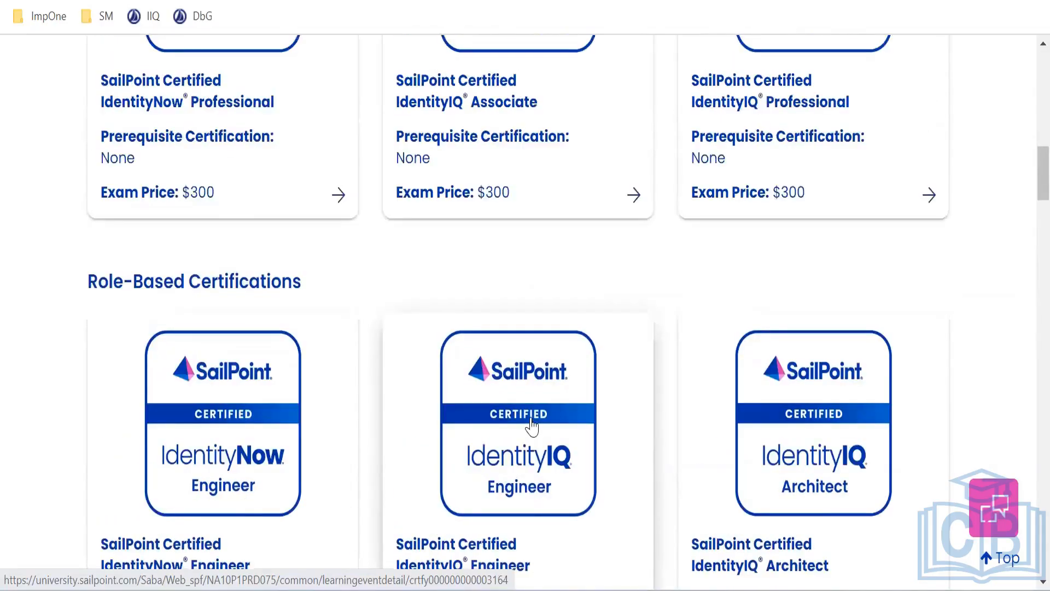
scroll(531, 425, up, 2)
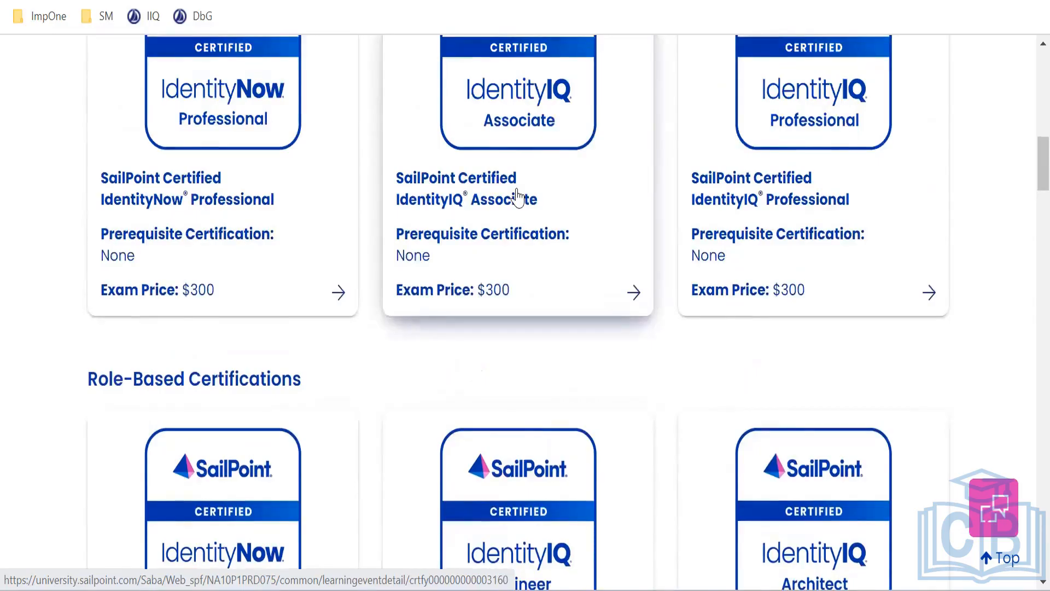
scroll(519, 197, down, 2)
scroll(505, 358, down, 2)
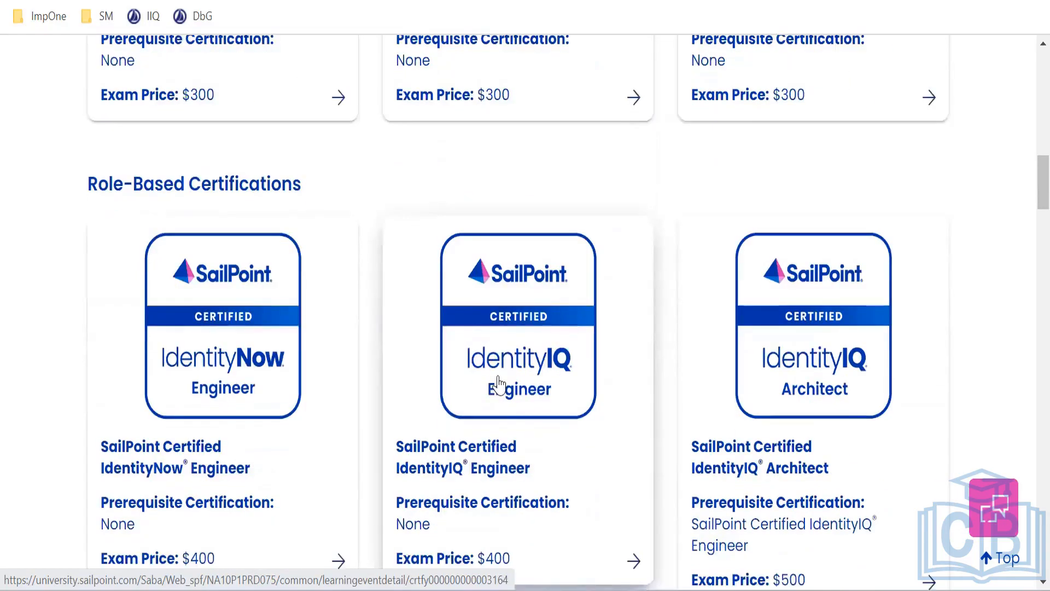
scroll(505, 406, down, 2)
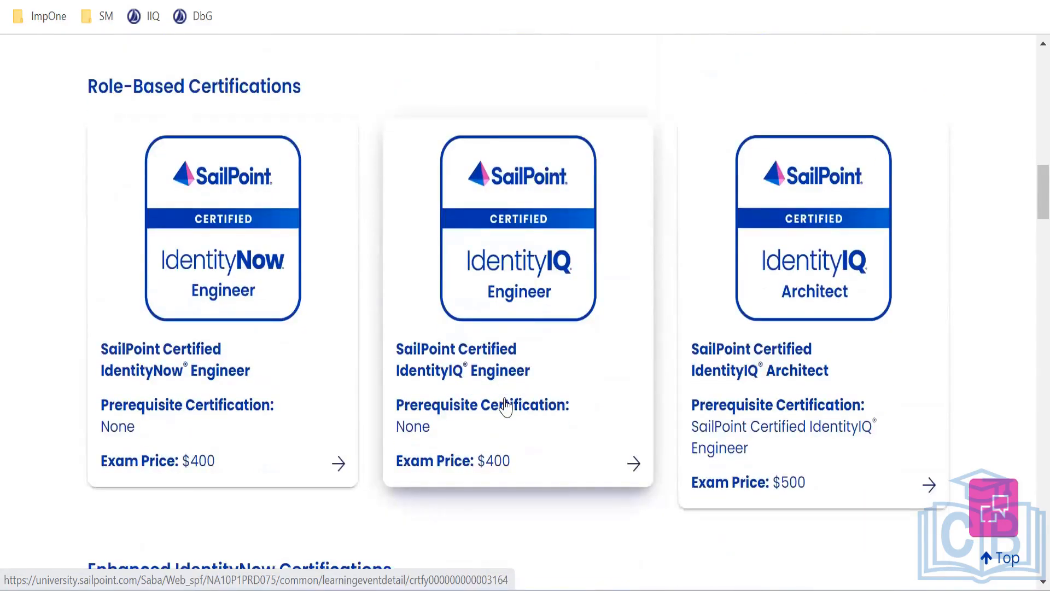
scroll(505, 406, up, 2)
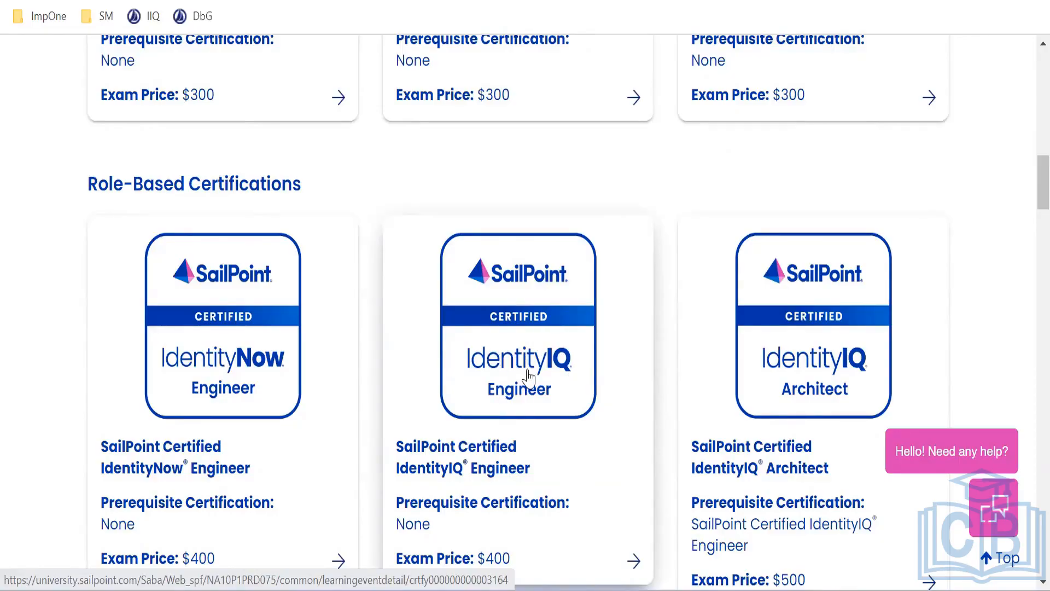
scroll(528, 378, down, 2)
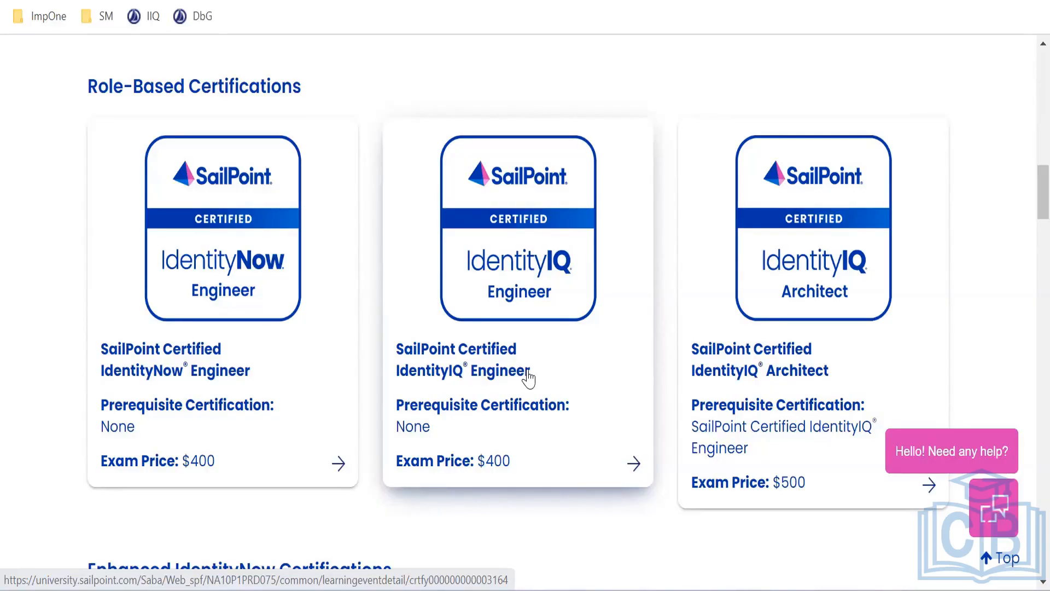
Select the word 'Form' in the Notepad++ class notes and return to Application Definition
key(alt+Tab)
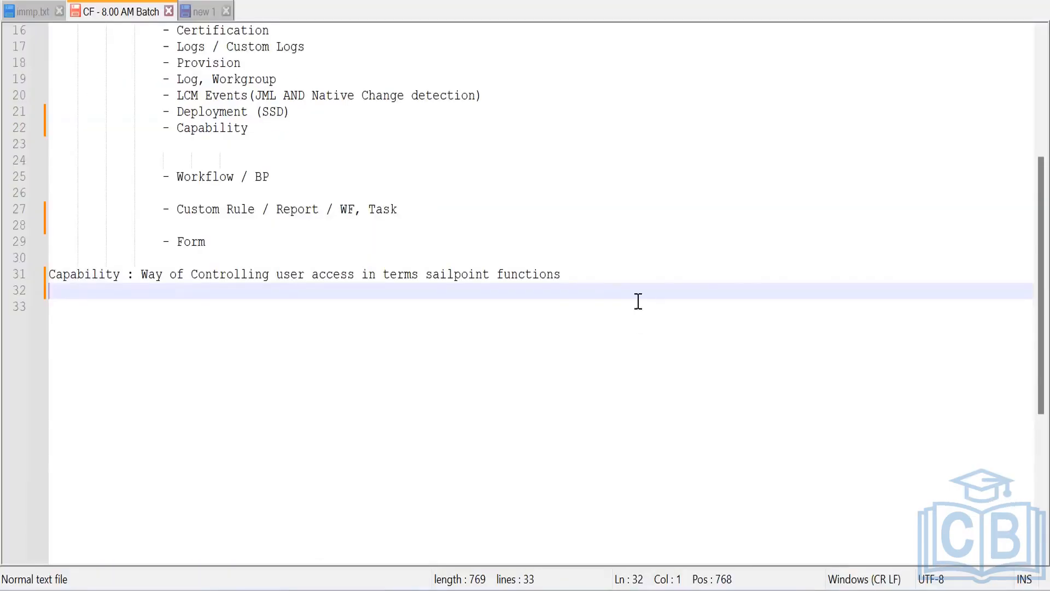
double_click(196, 242)
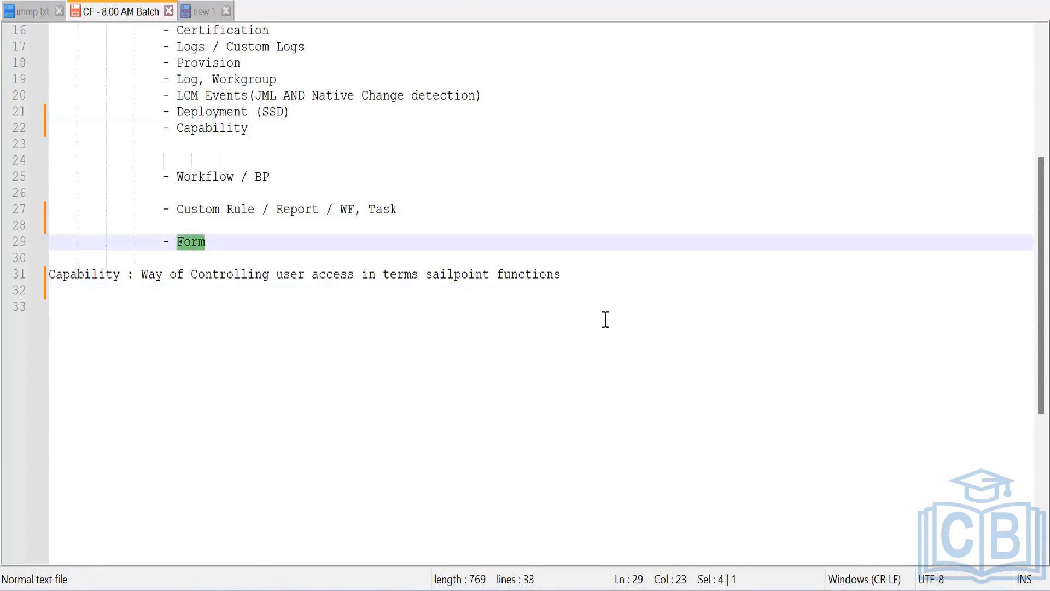
key(alt+Tab)
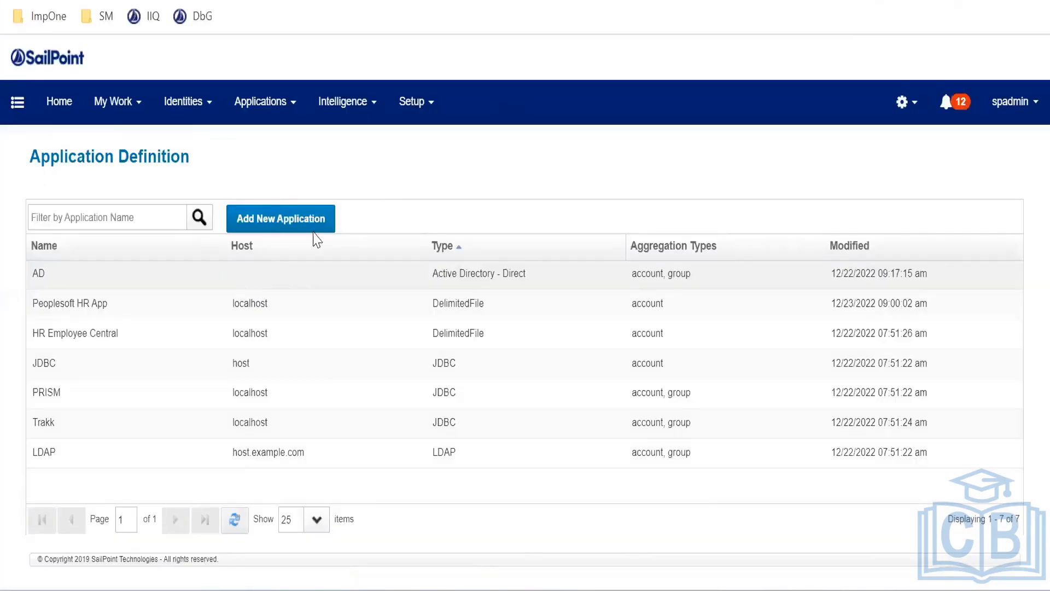
Start a new application and set its Application Type to JDBC
click(265, 215)
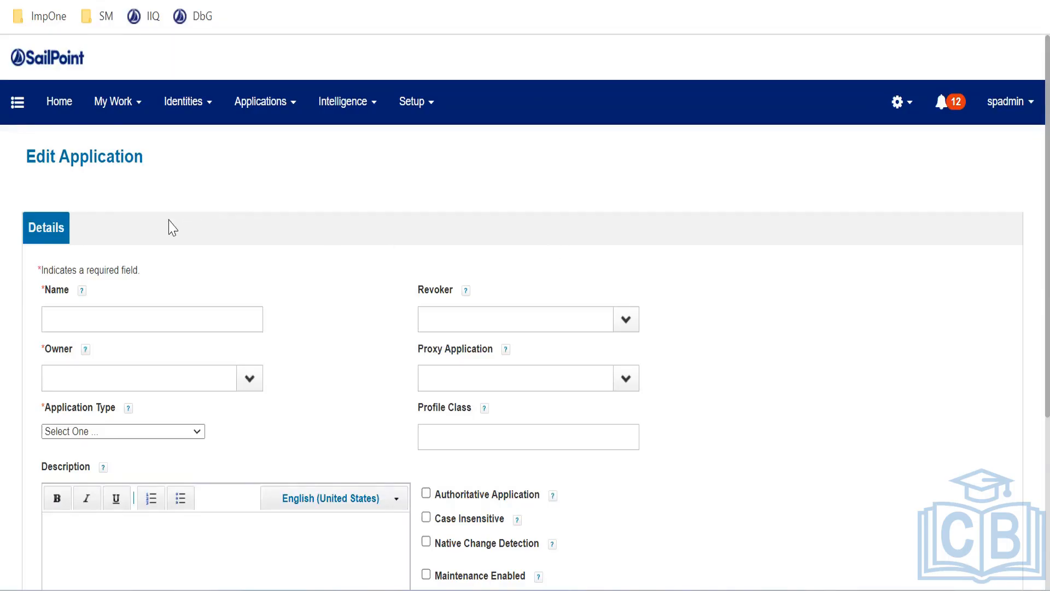
scroll(169, 225, down, 3)
click(126, 236)
key(j)
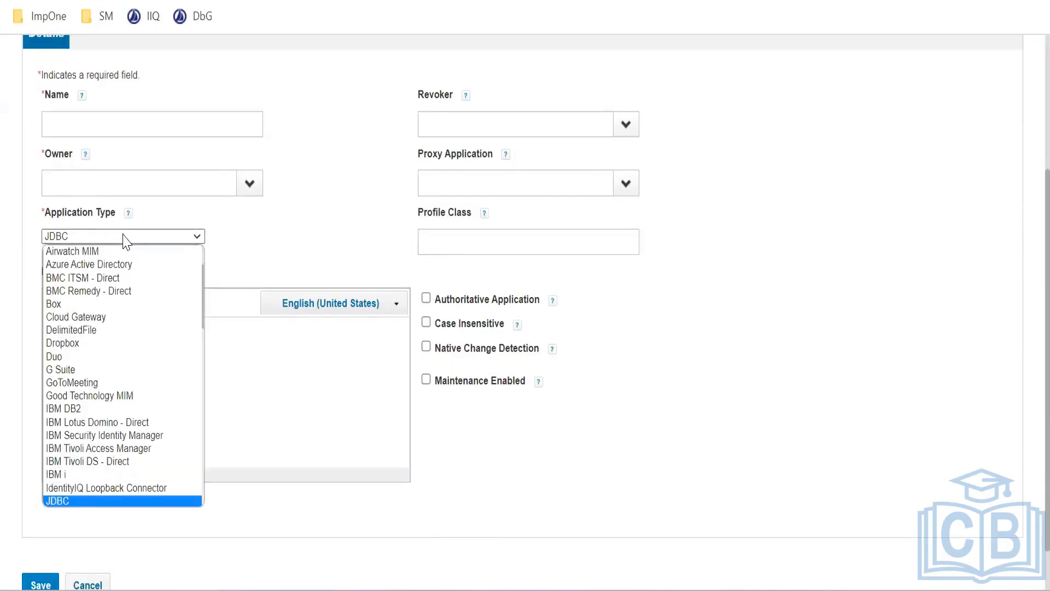
key(Return)
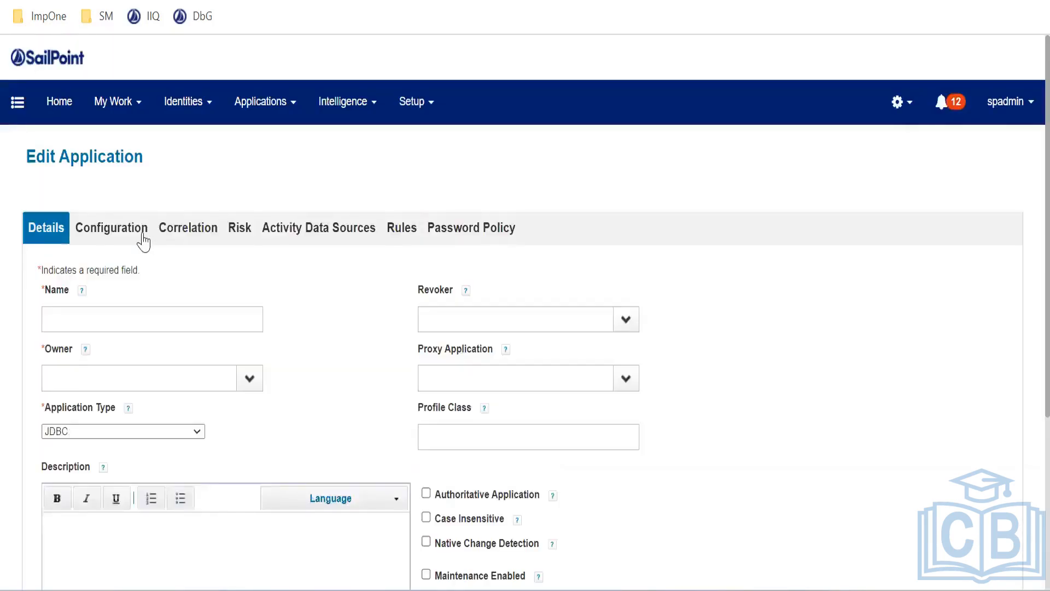
Show the new application's Configuration > Provisioning Policies list, which has no policies yet
click(117, 230)
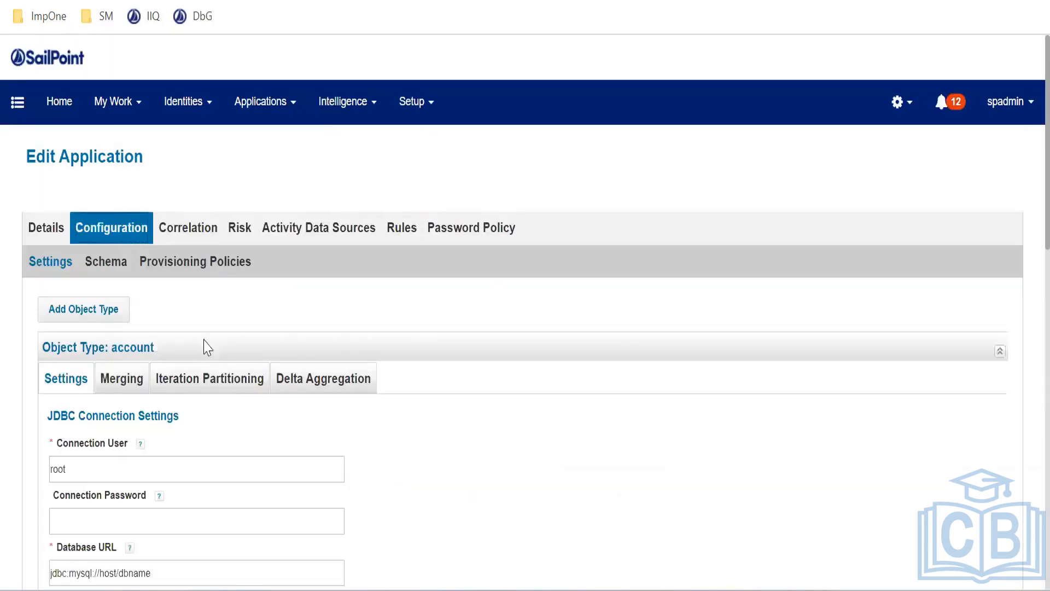
click(177, 269)
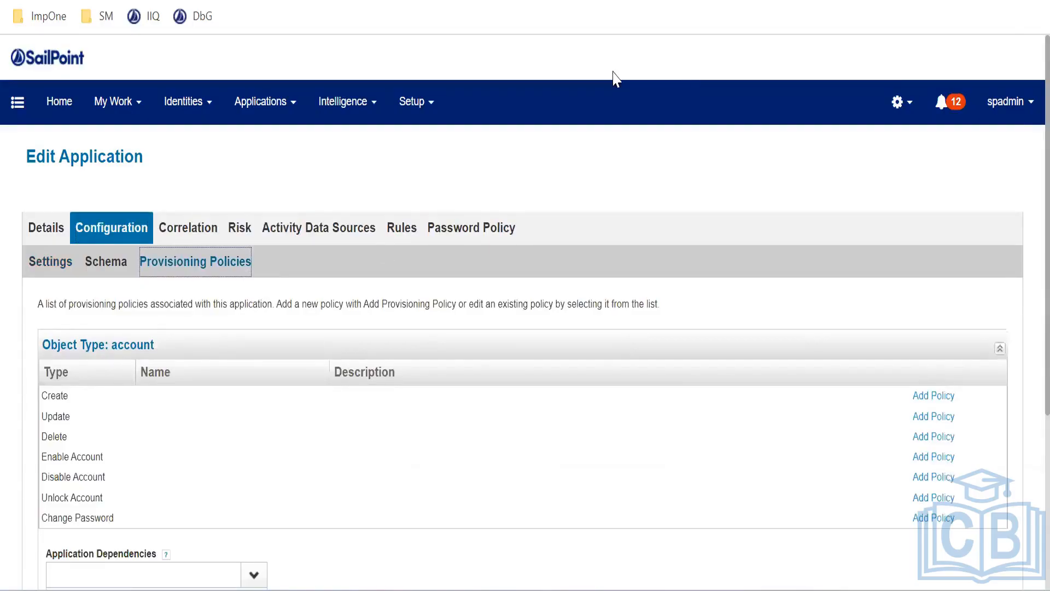
click(491, 300)
Make the account Create policy reference the Example Model Binding Identity Create and Update Form
drag(59, 397, 68, 396)
click(939, 401)
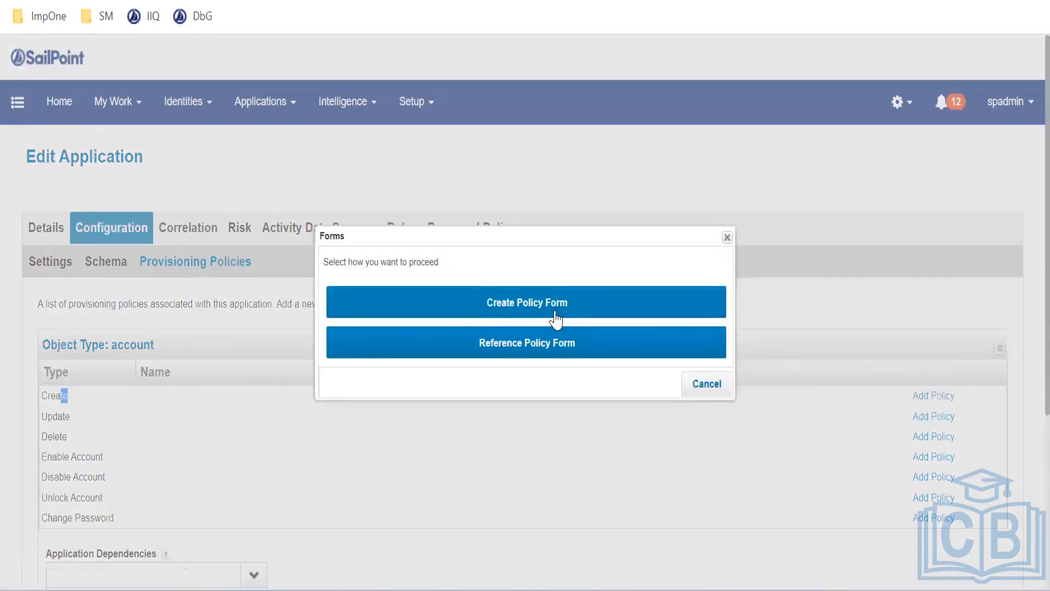
click(533, 355)
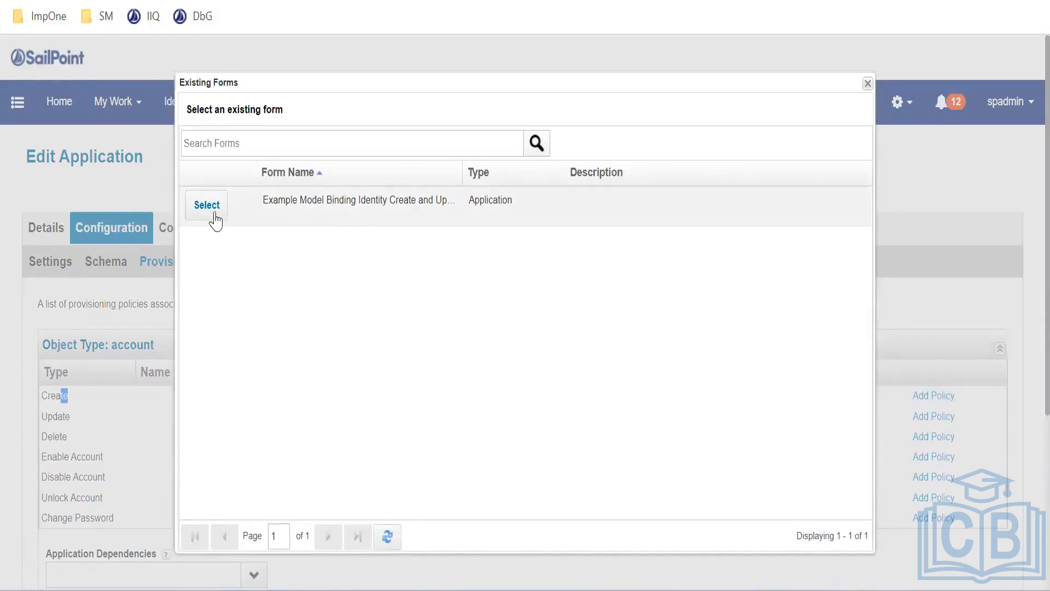
click(209, 217)
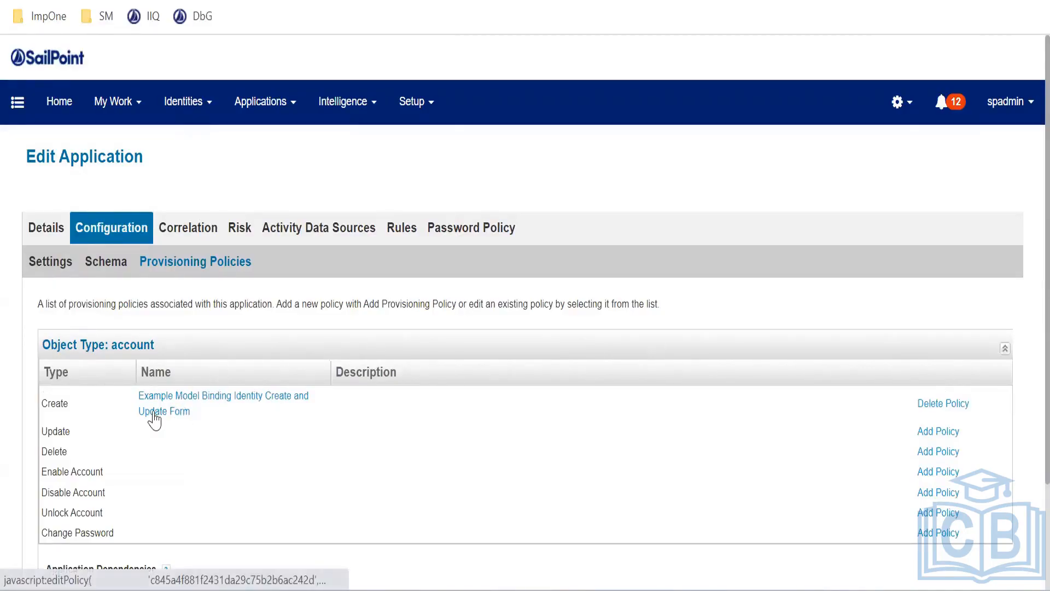
scroll(484, 400, down, 2)
Go back to the IdentityIQ home page and open Applications > Application Definition
scroll(484, 400, down, 1)
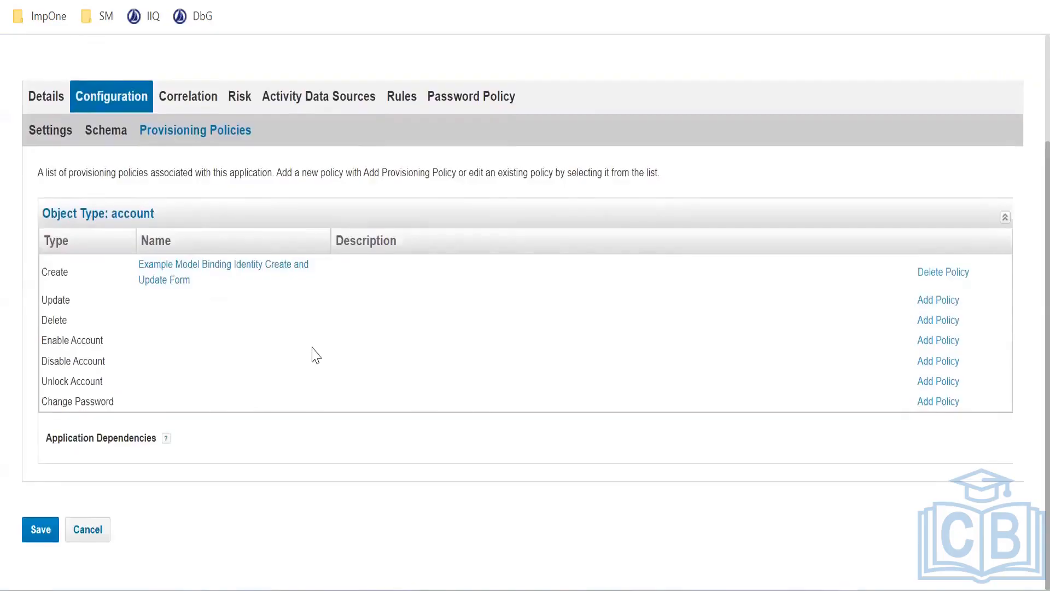
scroll(315, 355, up, 3)
click(244, 109)
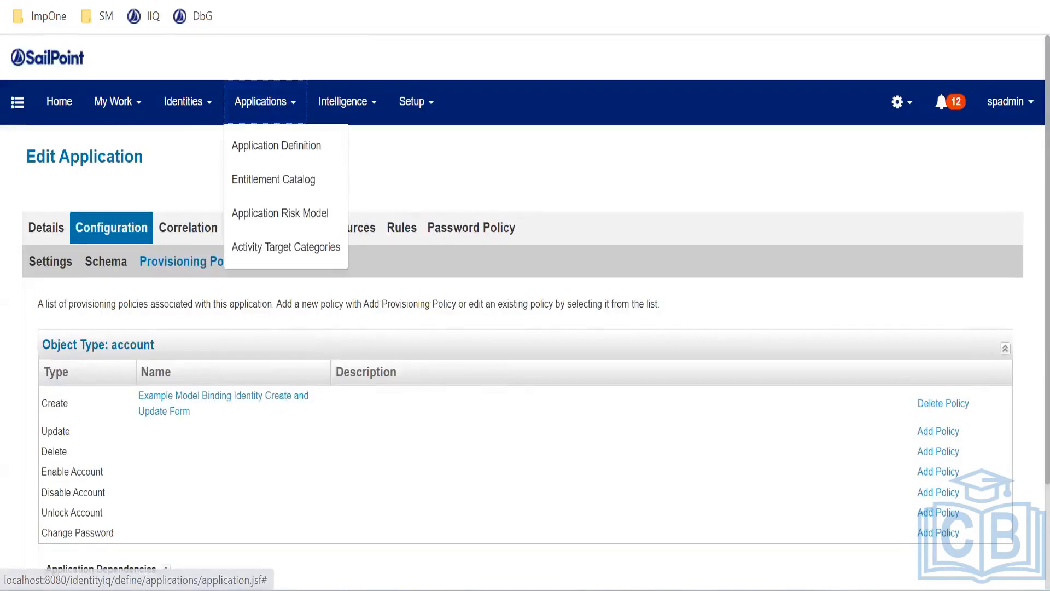
click(126, 1)
click(151, 18)
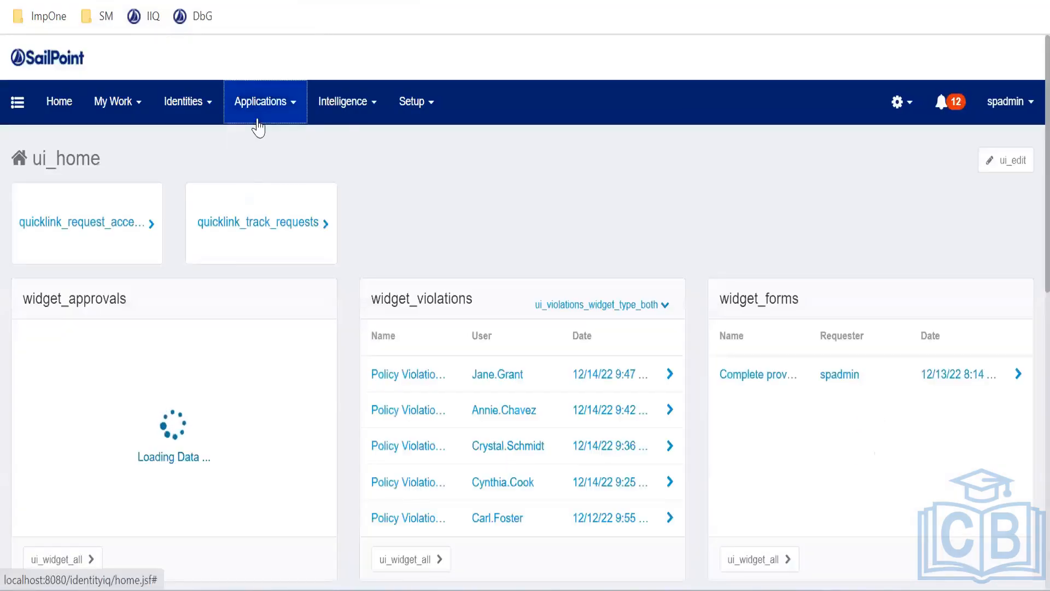
click(258, 123)
click(265, 144)
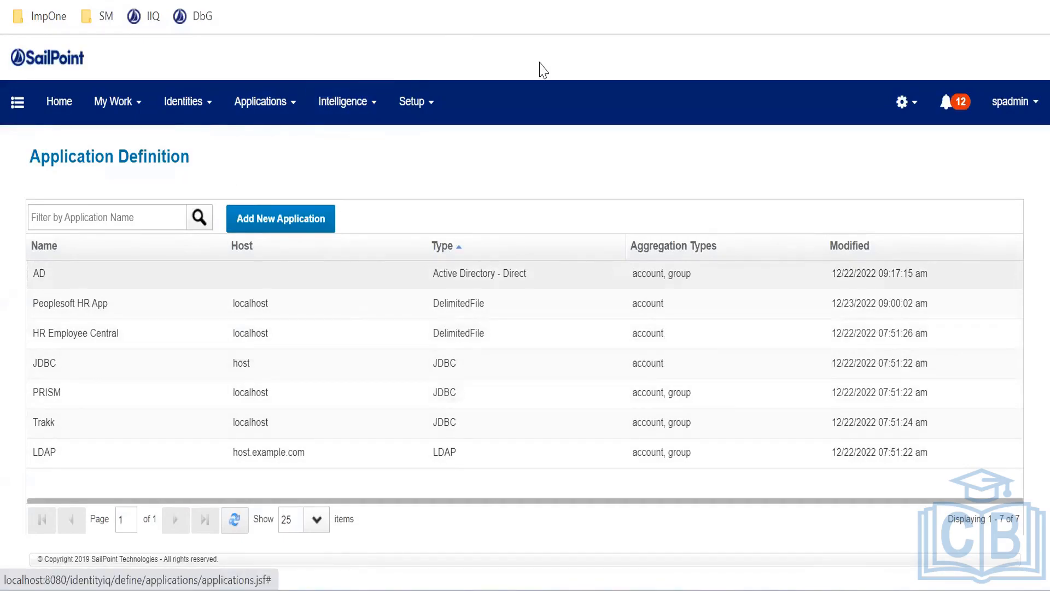
View the AD application's Account Create provisioning policy form, then return to the Home dashboard
click(154, 272)
click(137, 228)
click(215, 262)
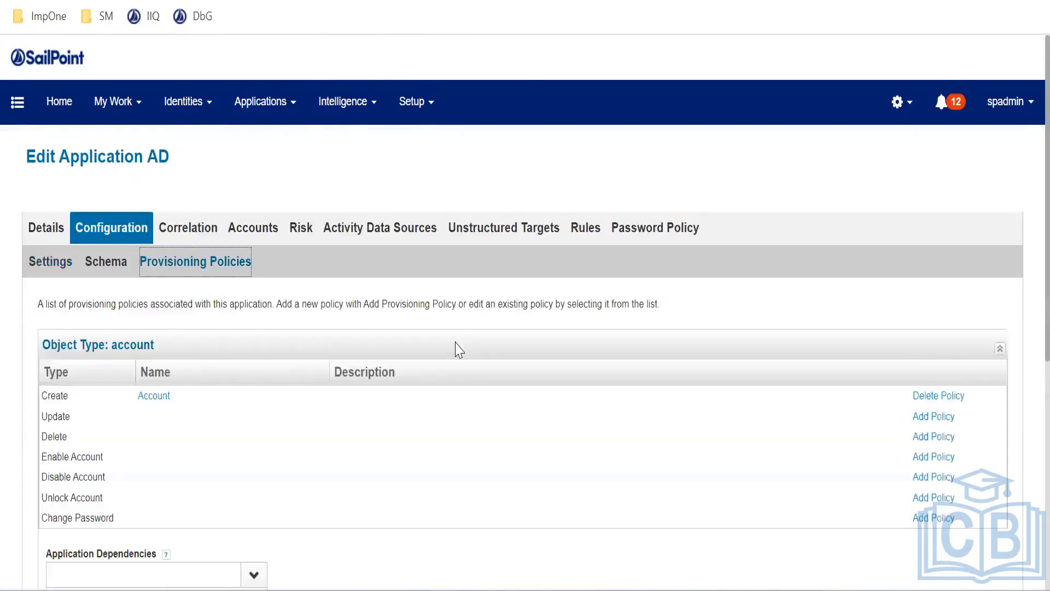
scroll(166, 307, down, 2)
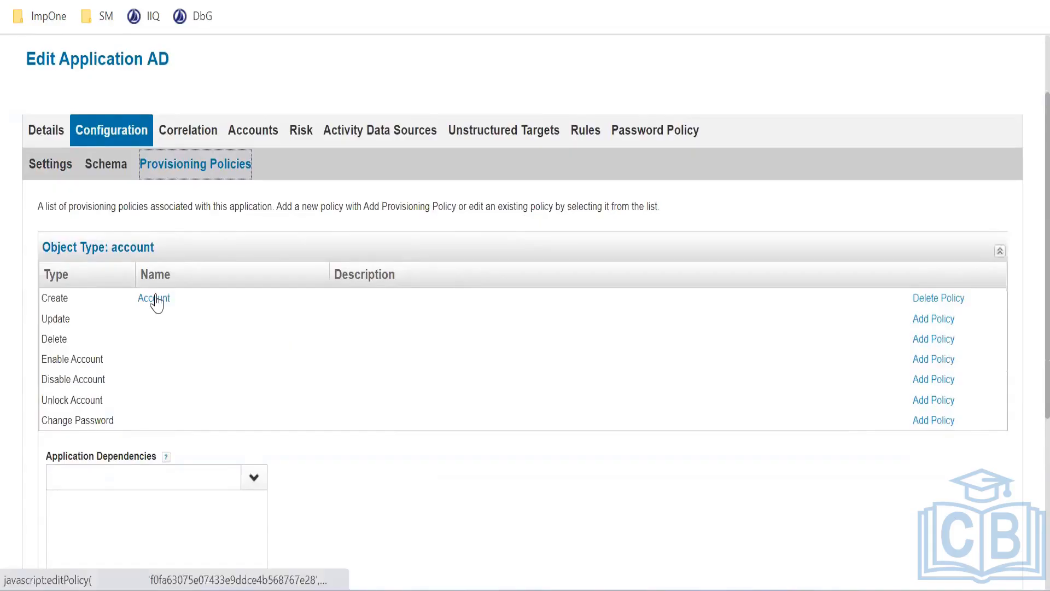
click(156, 301)
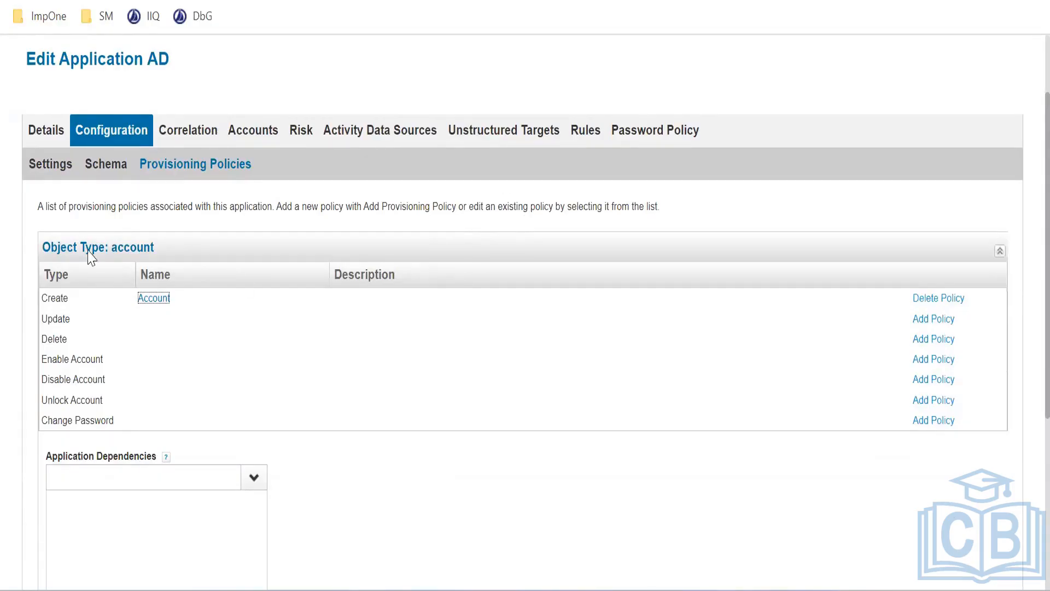
click(149, 298)
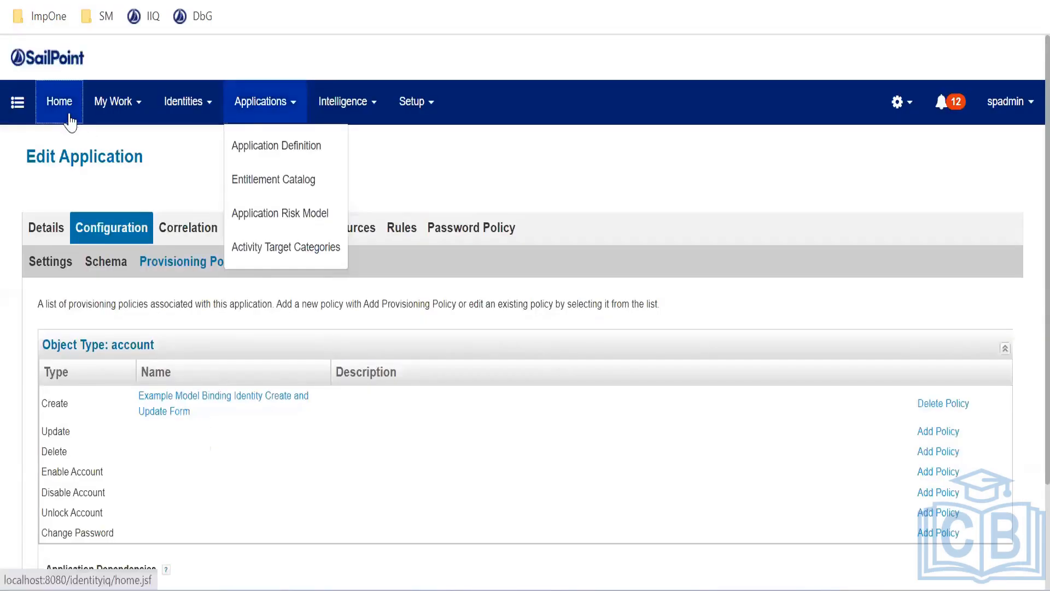
click(70, 119)
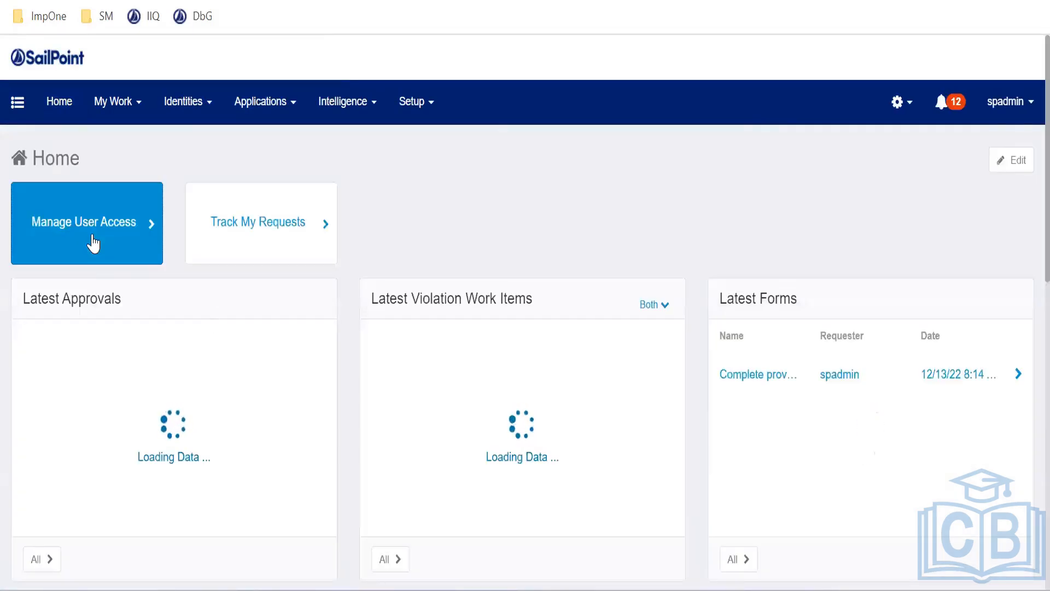
In Manage User Access, select the target user from page 4 of the user list
click(93, 242)
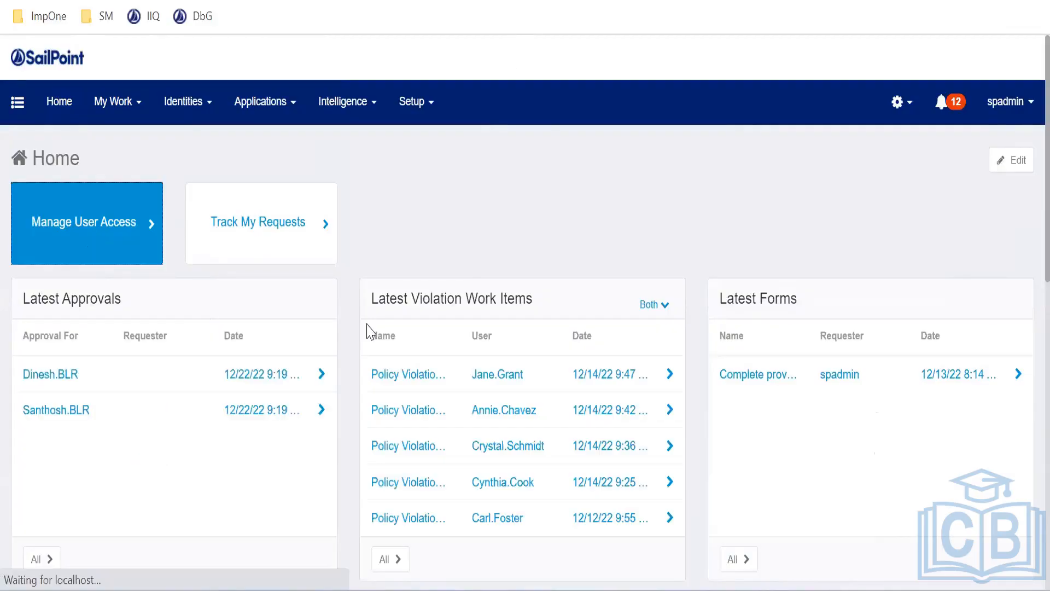
scroll(898, 377, down, 5)
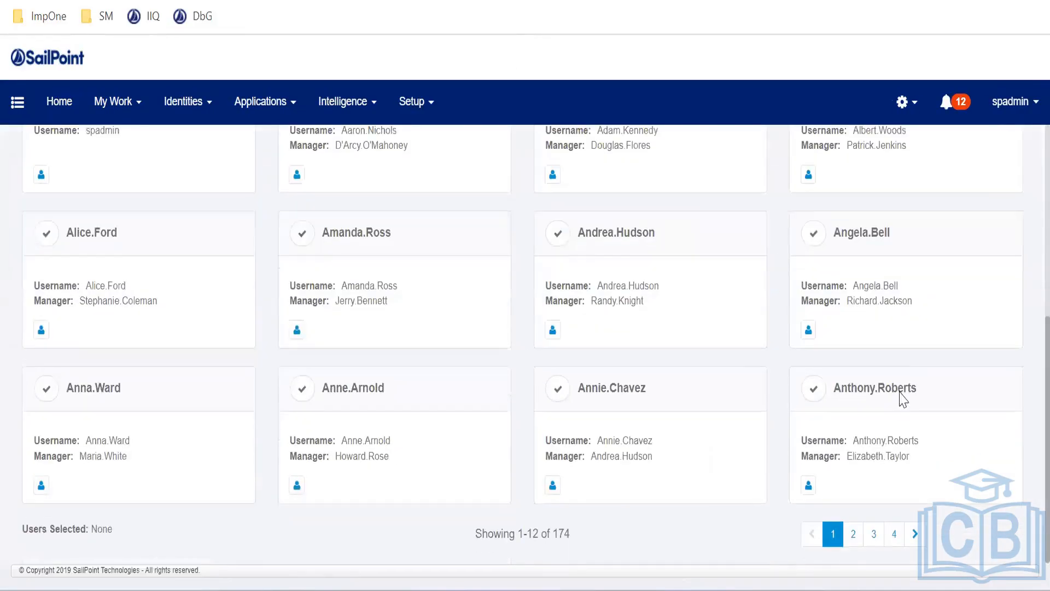
click(894, 535)
click(302, 286)
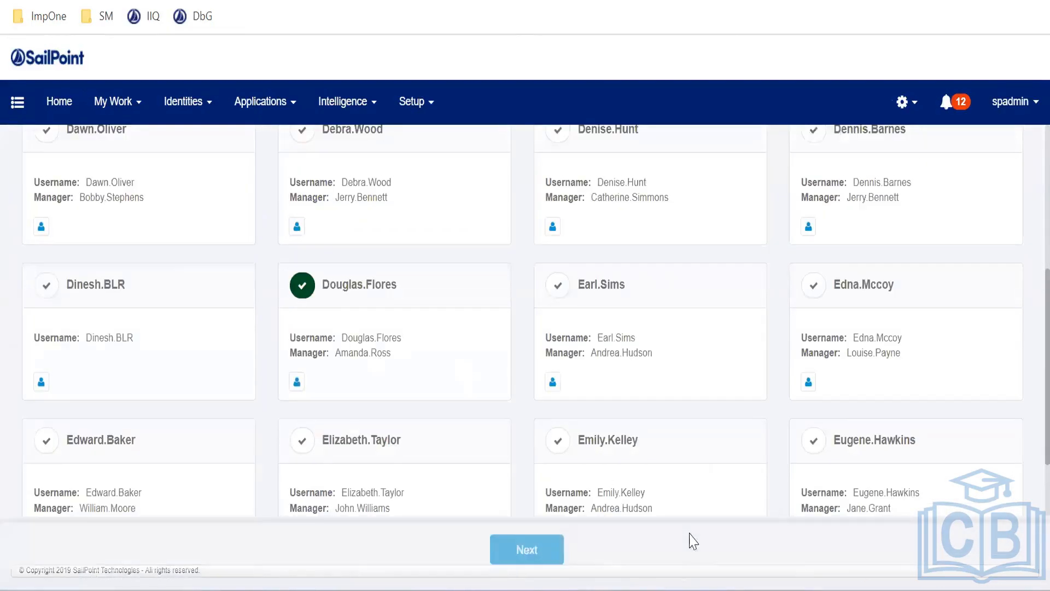
click(539, 541)
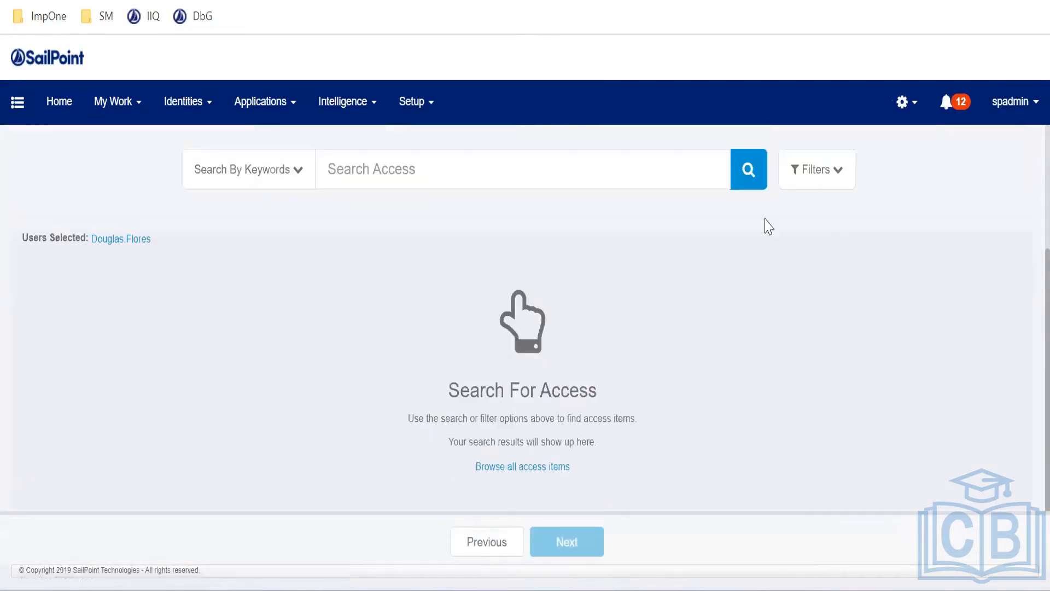
Request the GOKUL\DnsAdmins entitlement for that user and submit the access request
click(748, 170)
scroll(164, 350, down, 20)
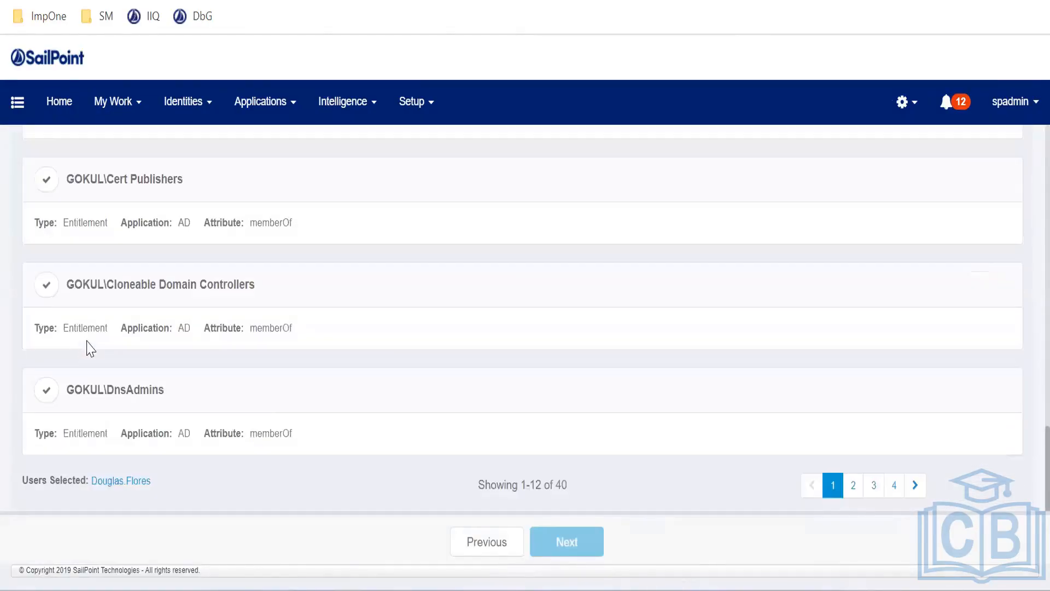
click(47, 395)
click(576, 544)
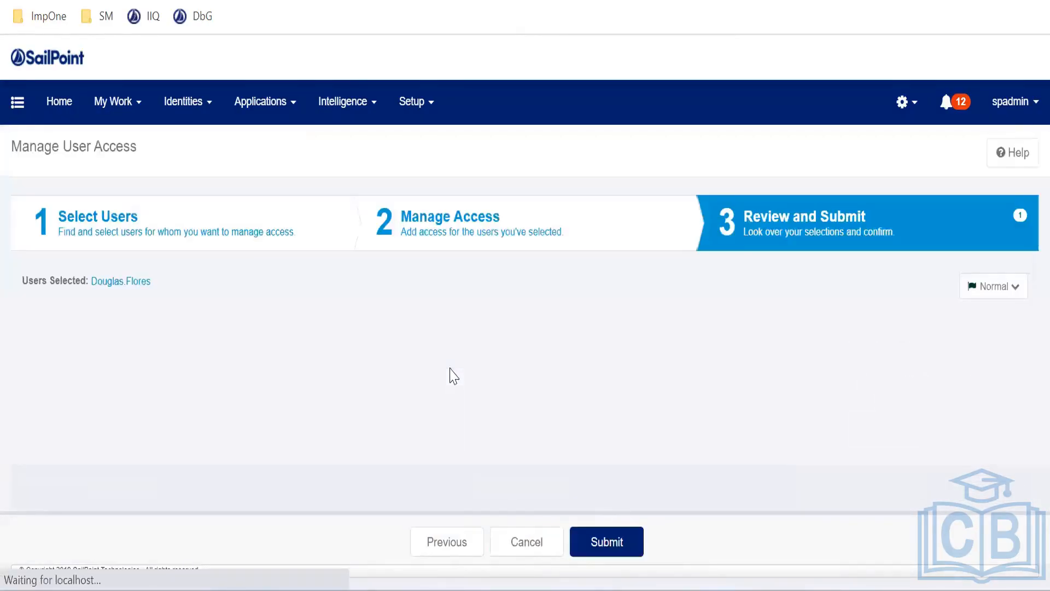
click(605, 541)
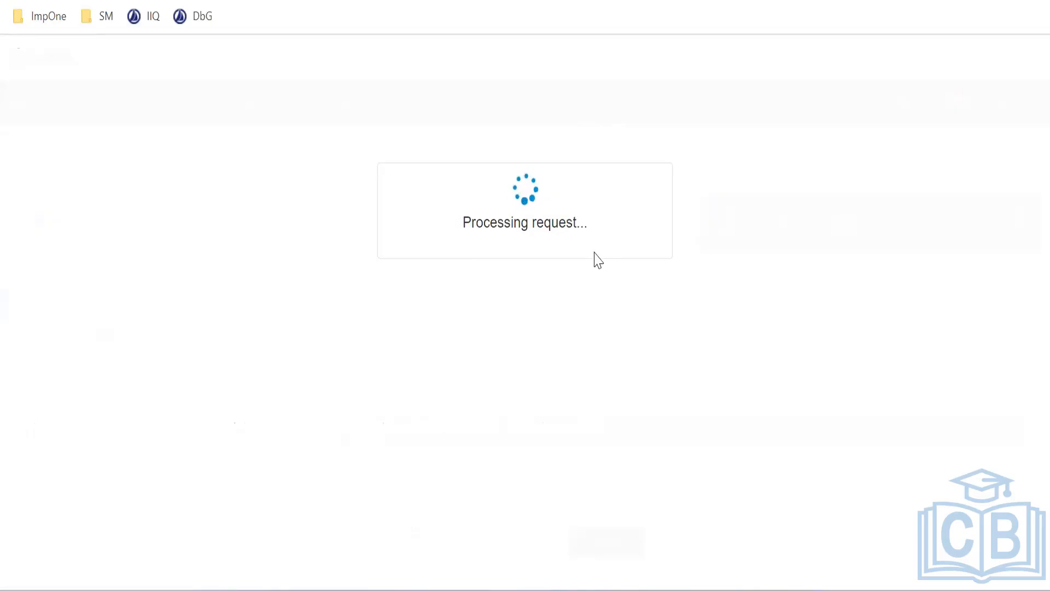
key(ctrl+Tab)
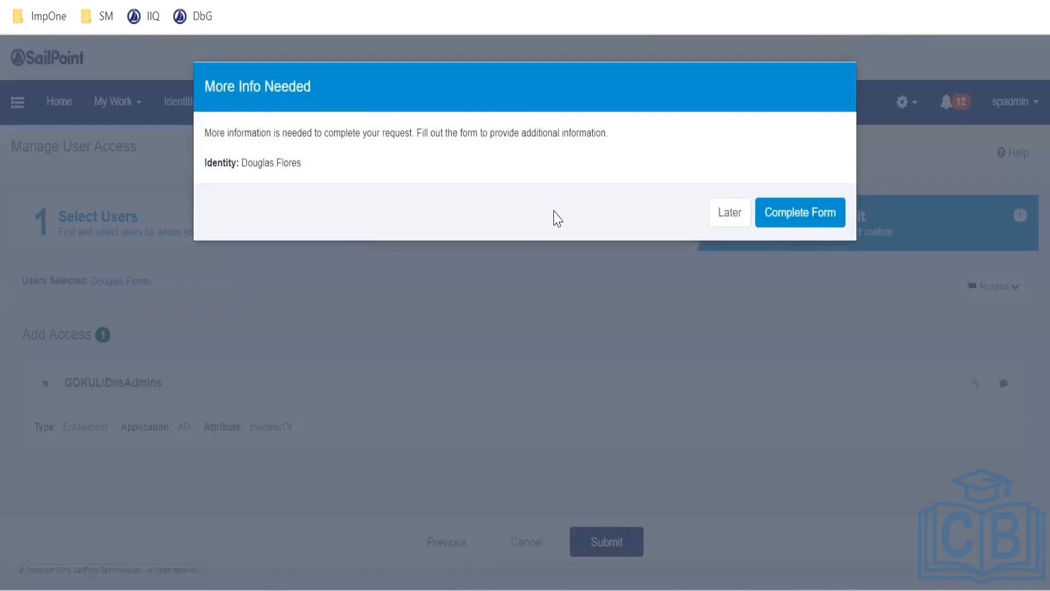
Open the Complete Work Item form and review its Request Information and Object Type choices
click(797, 216)
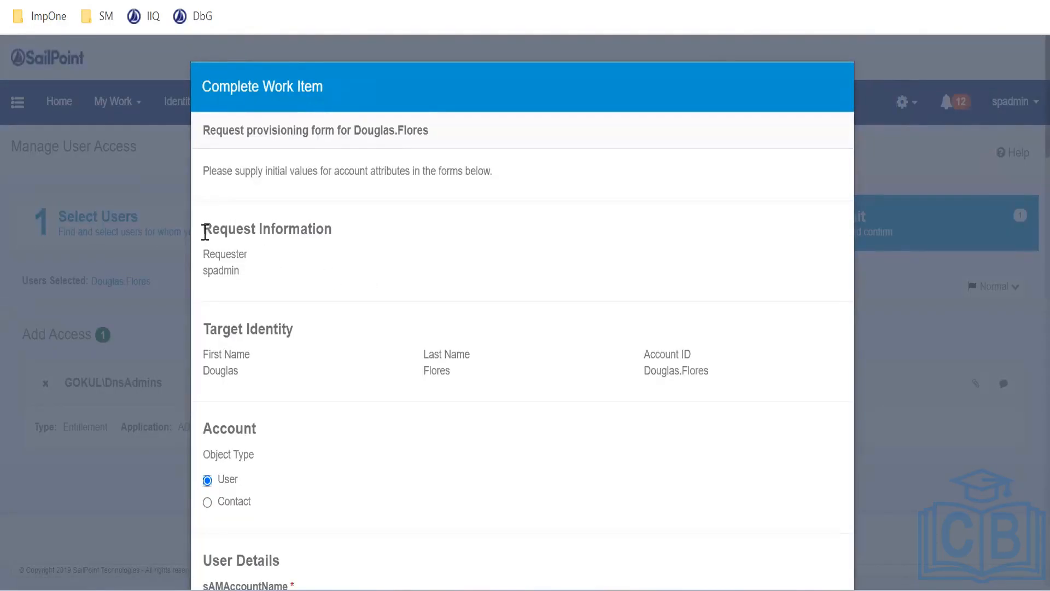
triple_click(277, 230)
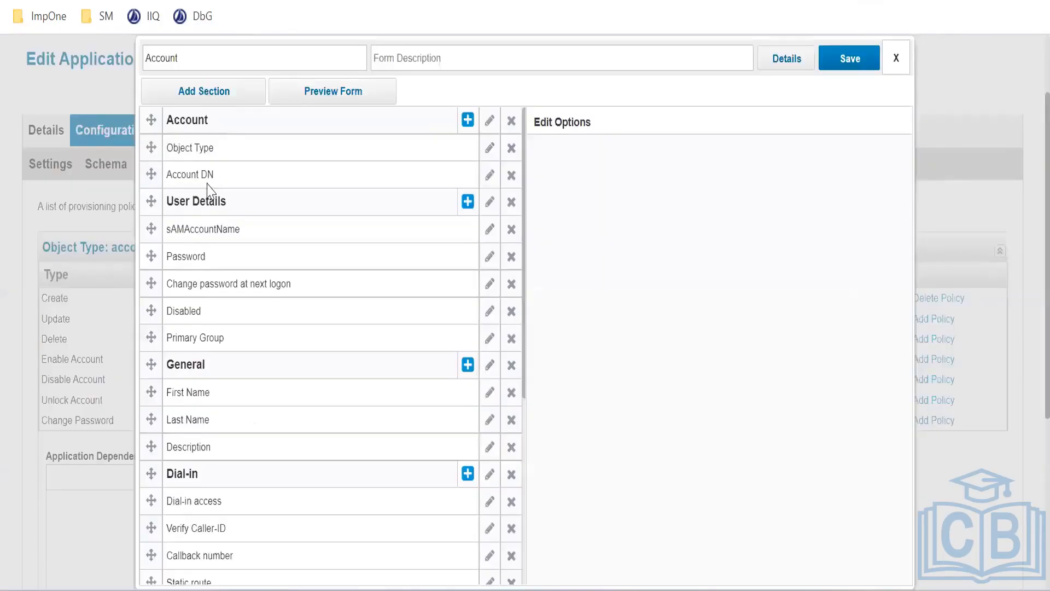
scroll(242, 187, up, 2)
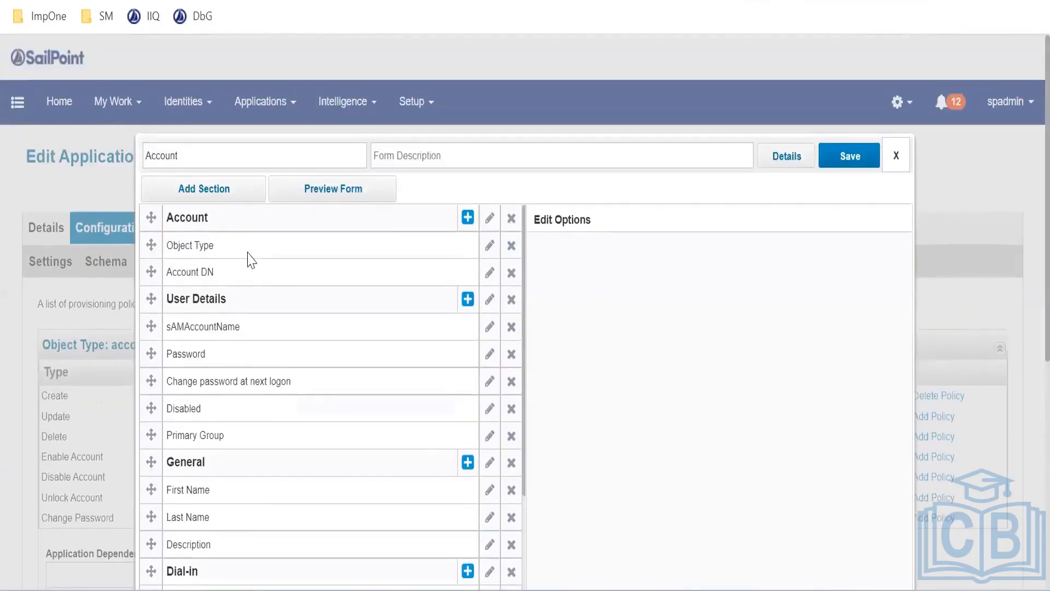
scroll(244, 285, down, 1)
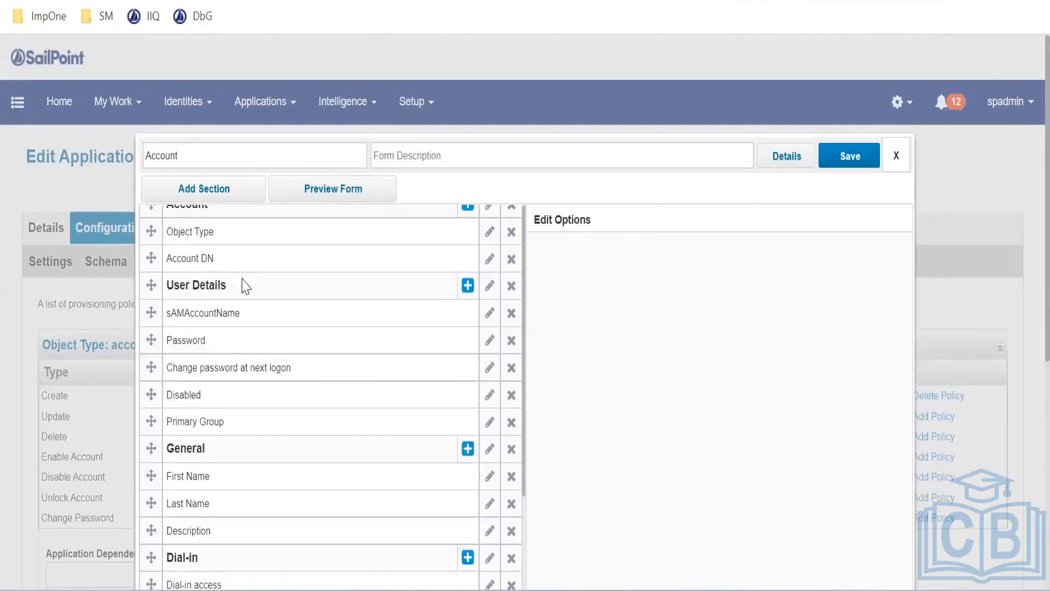
scroll(249, 290, down, 2)
scroll(258, 298, up, 3)
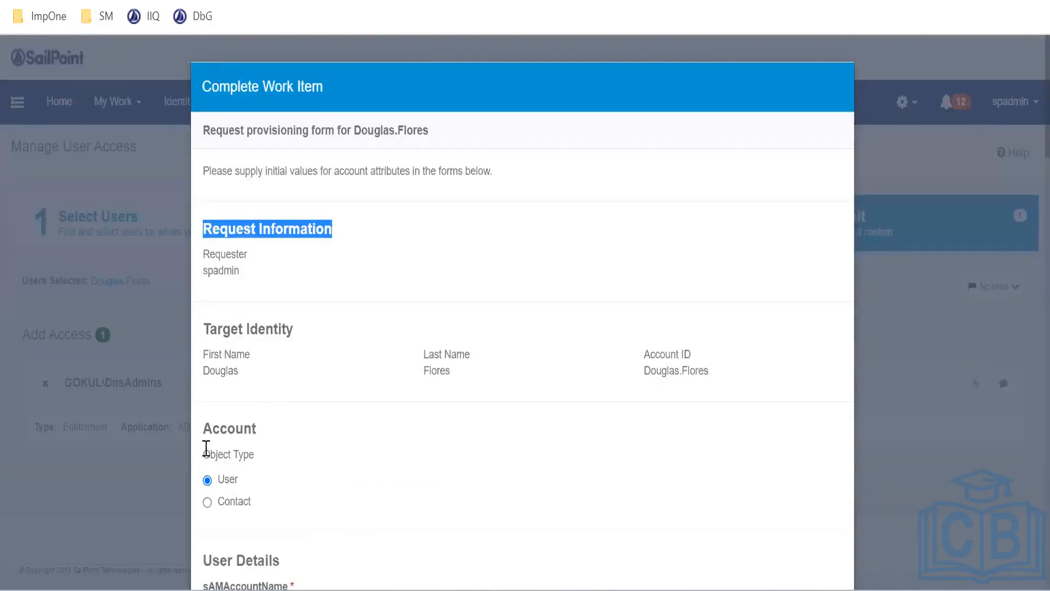
drag(202, 441, 265, 506)
click(247, 509)
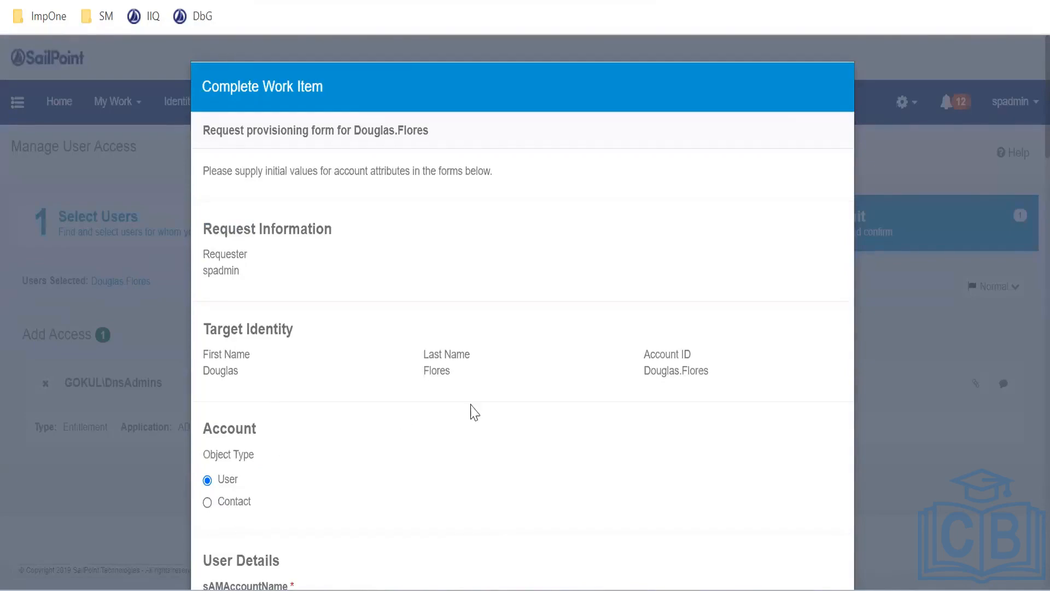
Scroll through the form's User Details and Account sections with prefilled names and 'Created by GVS' description
scroll(304, 413, down, 3)
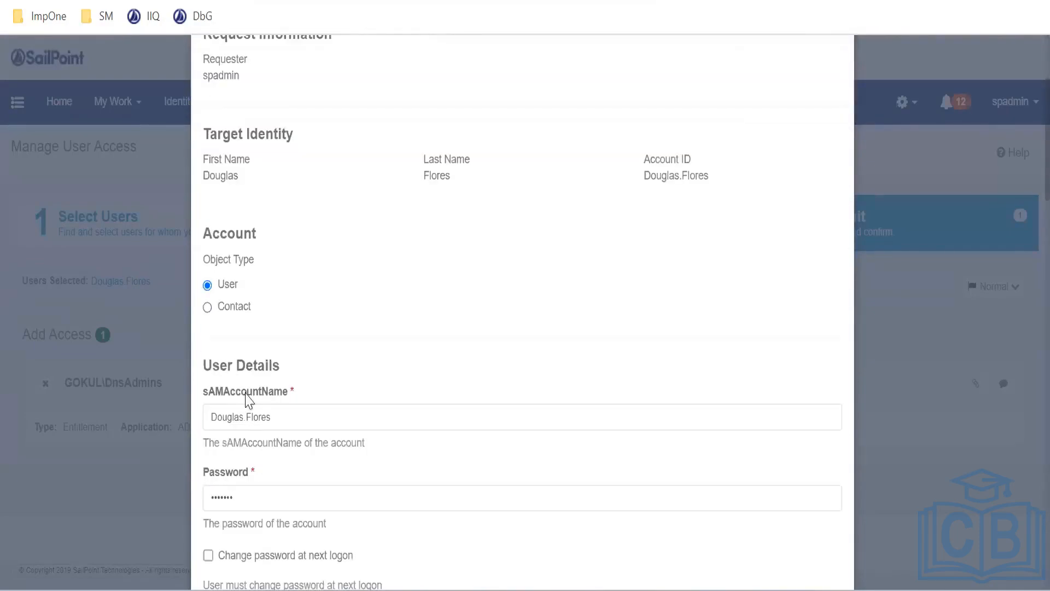
drag(203, 366, 303, 391)
drag(211, 233, 257, 234)
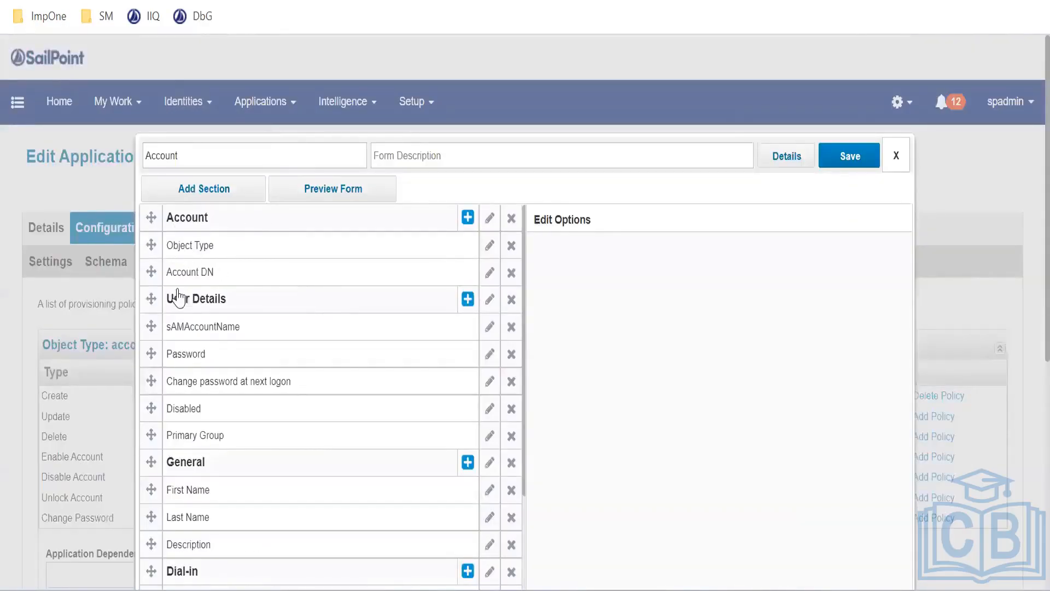
scroll(243, 351, down, 2)
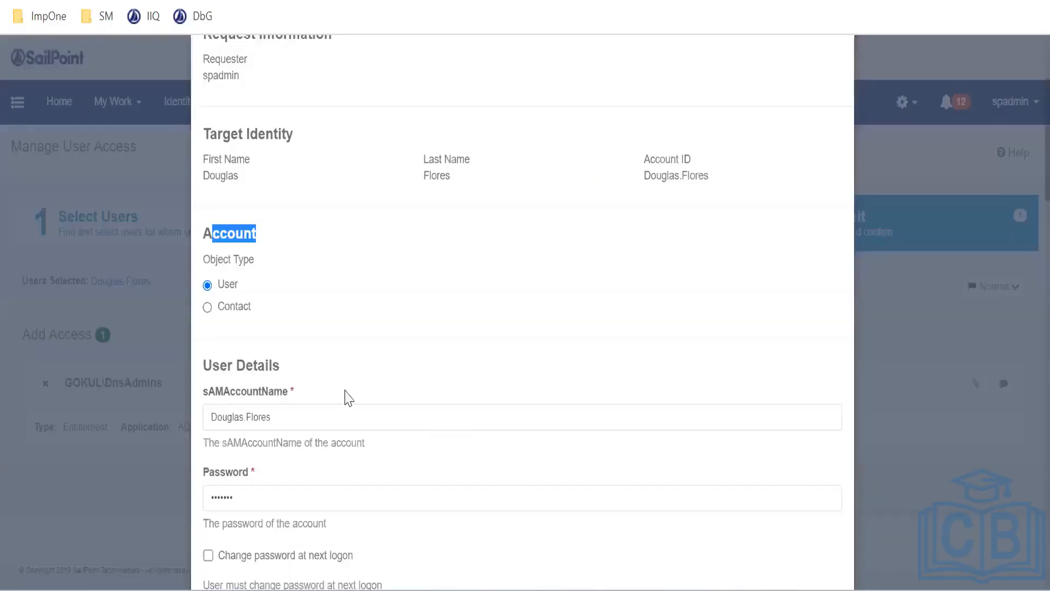
scroll(345, 398, down, 7)
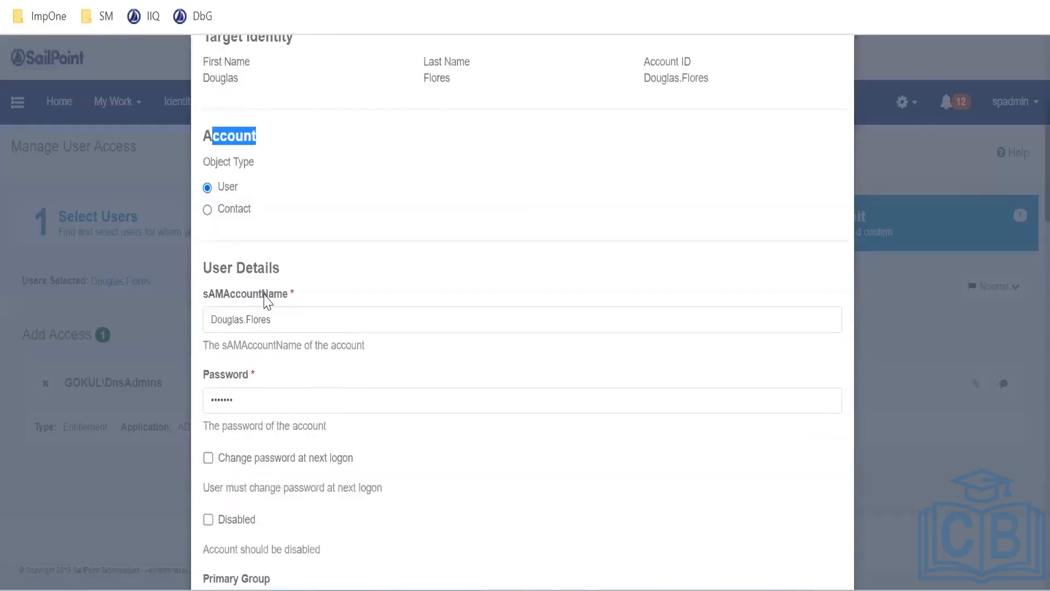
scroll(344, 320, down, 2)
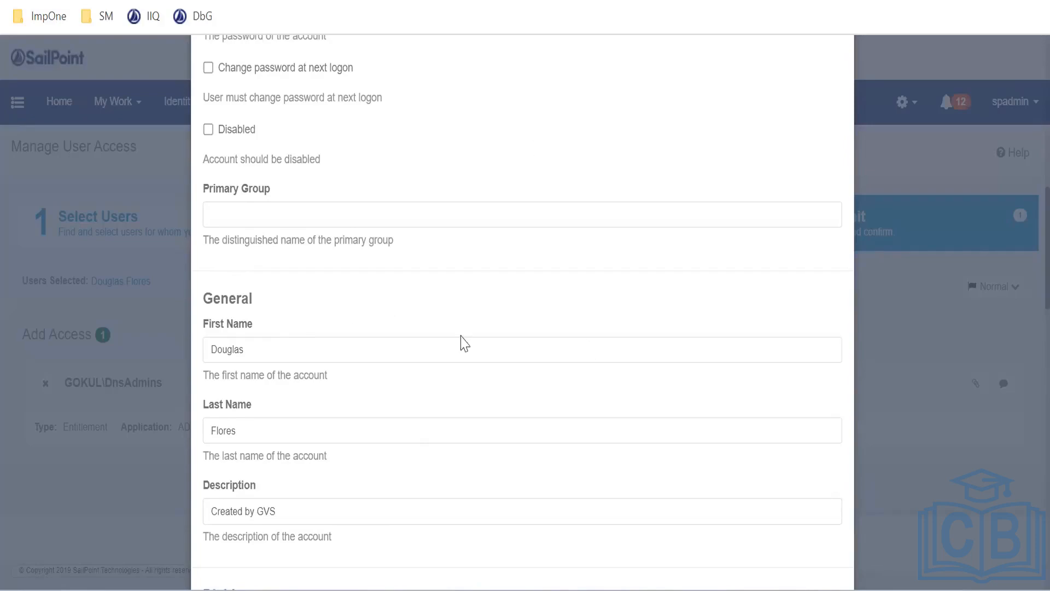
Scroll the Account form preview to the Dial-in access and Verify Caller-ID fields
scroll(437, 329, down, 3)
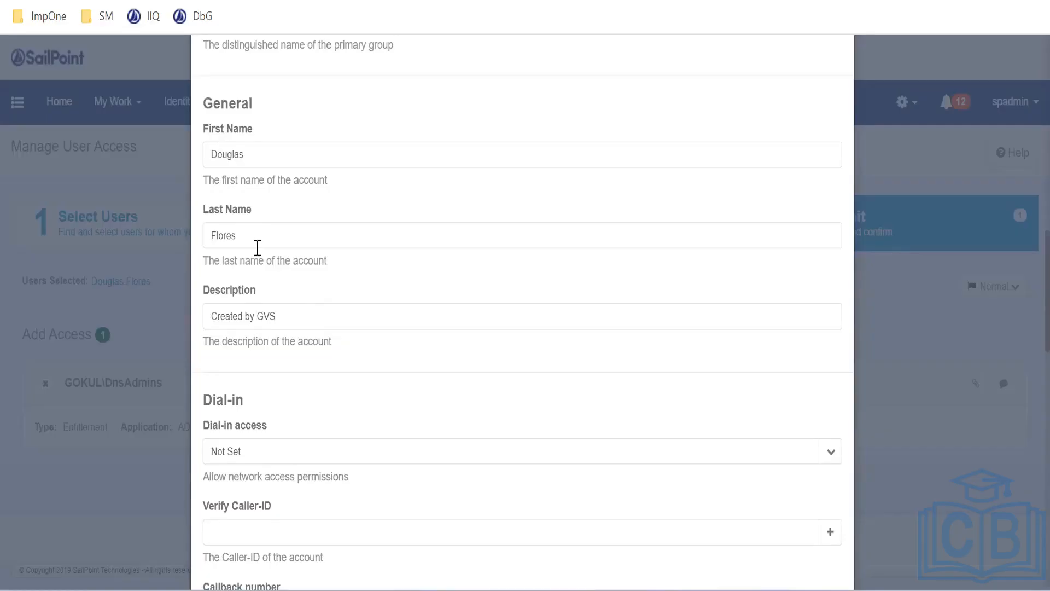
scroll(328, 263, down, 2)
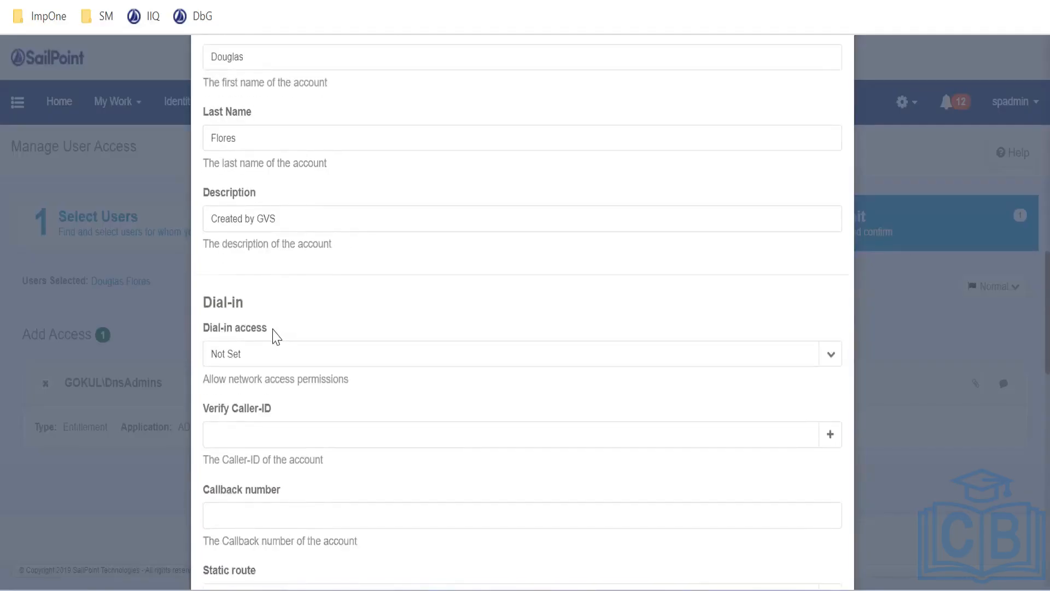
drag(251, 333, 201, 331)
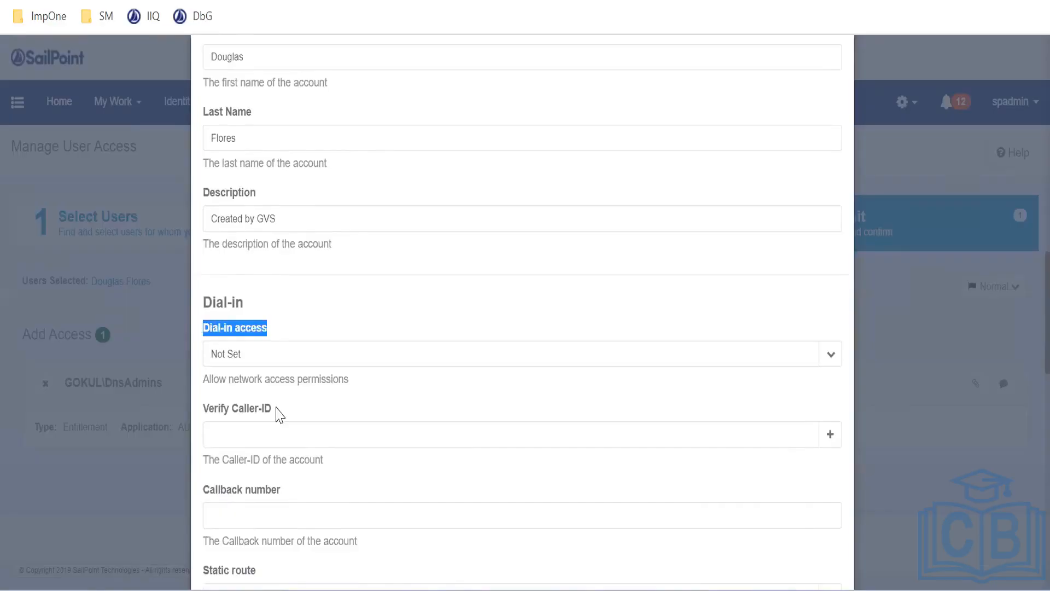
drag(278, 414, 202, 415)
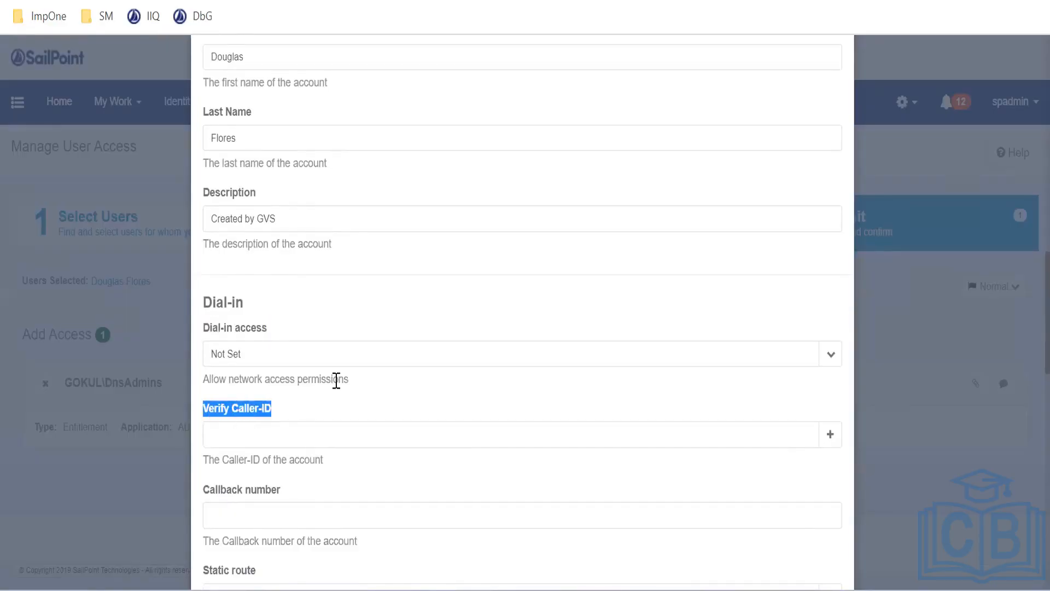
scroll(336, 377, down, 3)
scroll(257, 385, down, 1)
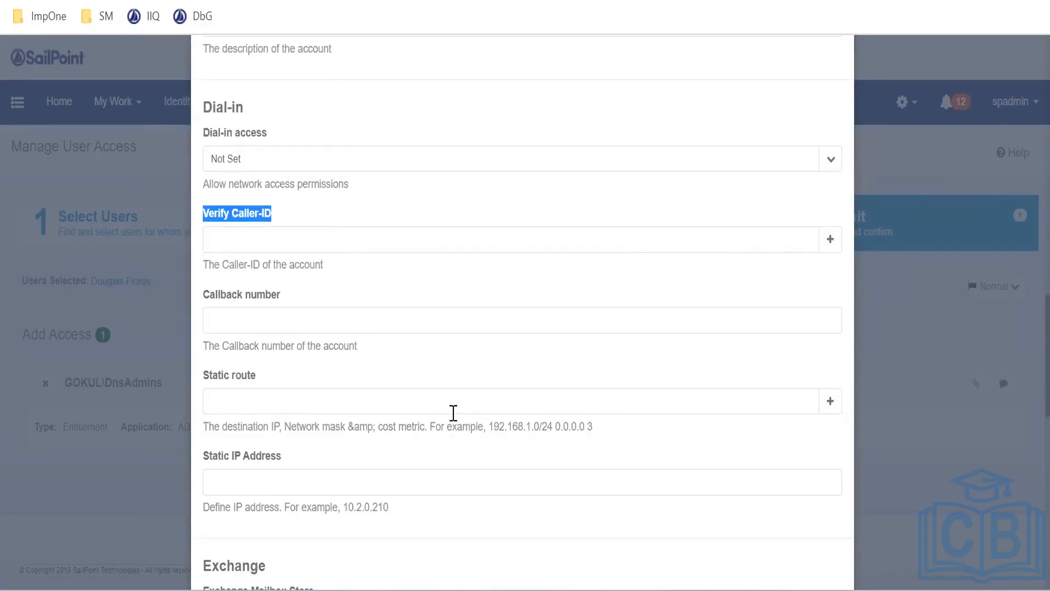
click(269, 159)
click(269, 244)
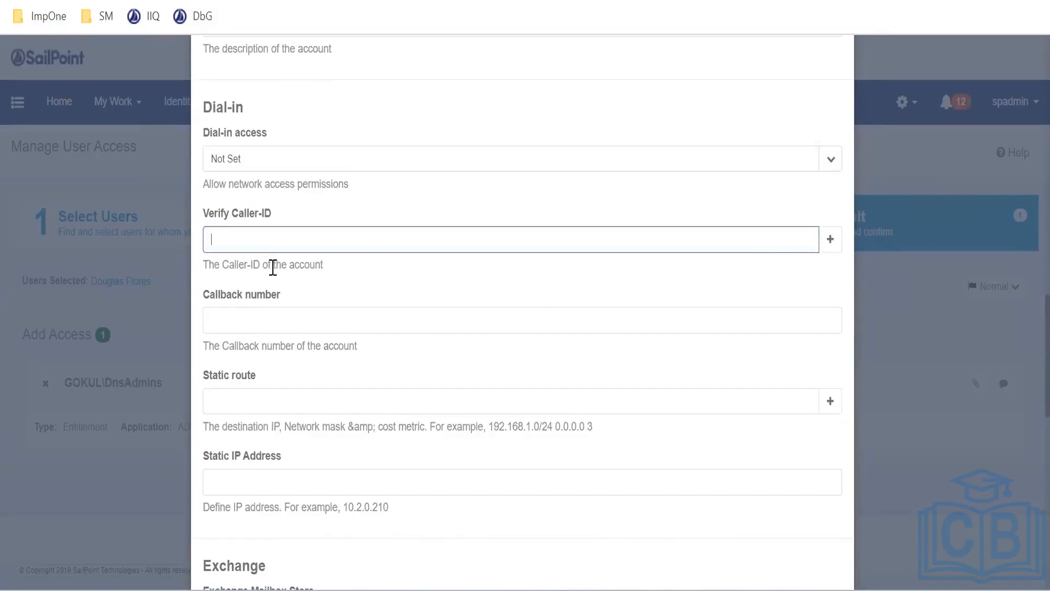
Scroll on through the Exchange and Skype for Business fields in the Account form editor
scroll(276, 274, up, 3)
scroll(278, 274, down, 6)
scroll(281, 273, down, 5)
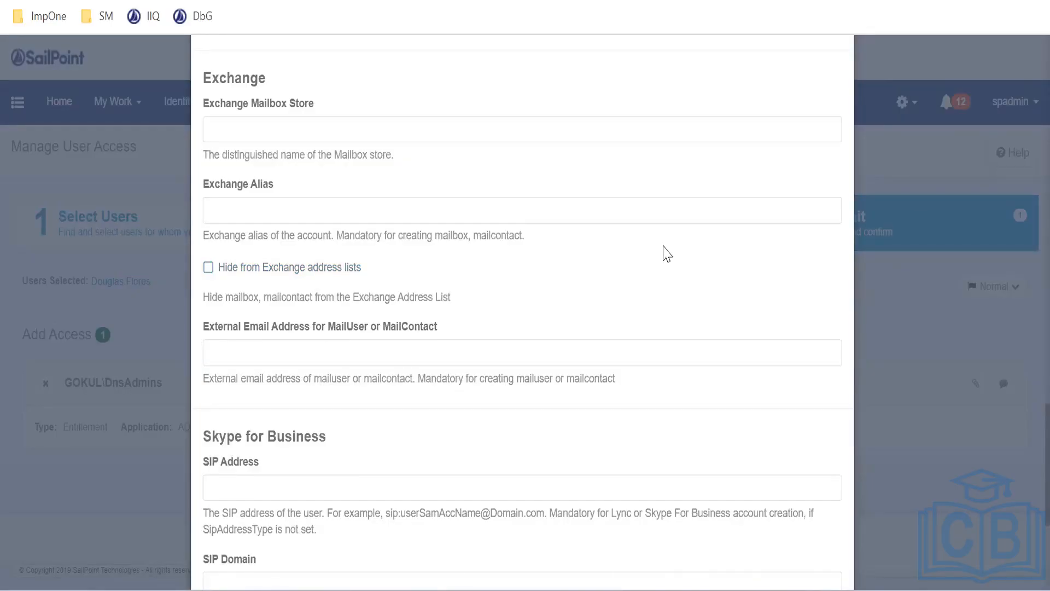
scroll(345, 227, down, 5)
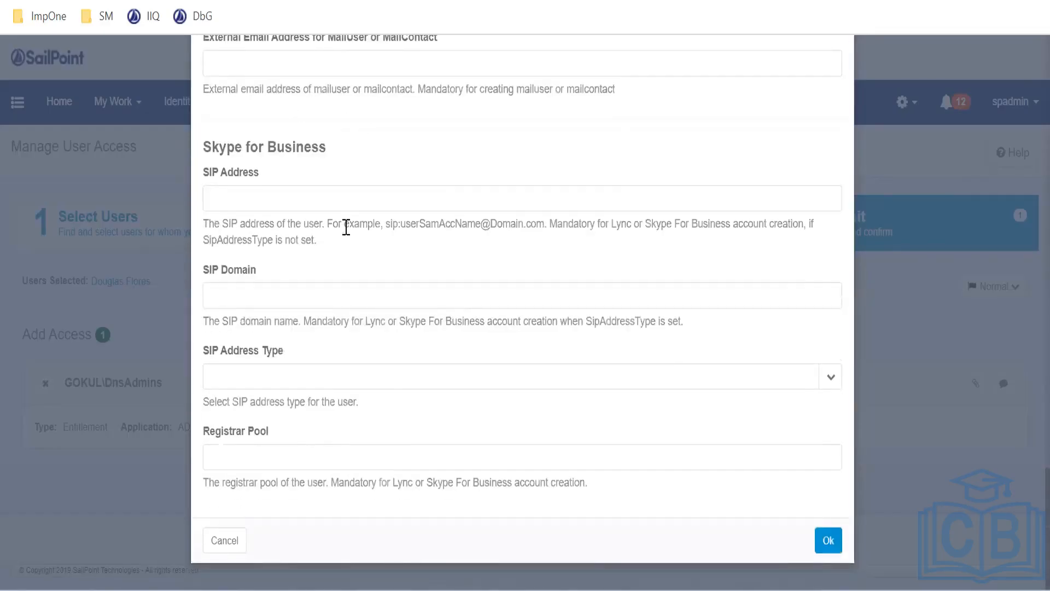
scroll(326, 228, up, 9)
scroll(321, 226, down, 4)
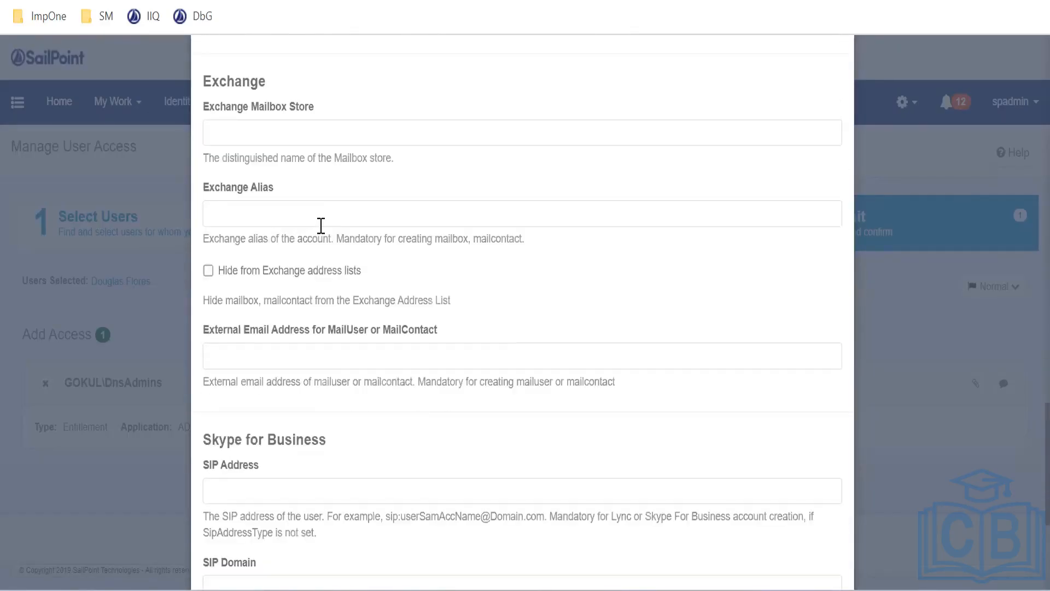
scroll(371, 267, down, 4)
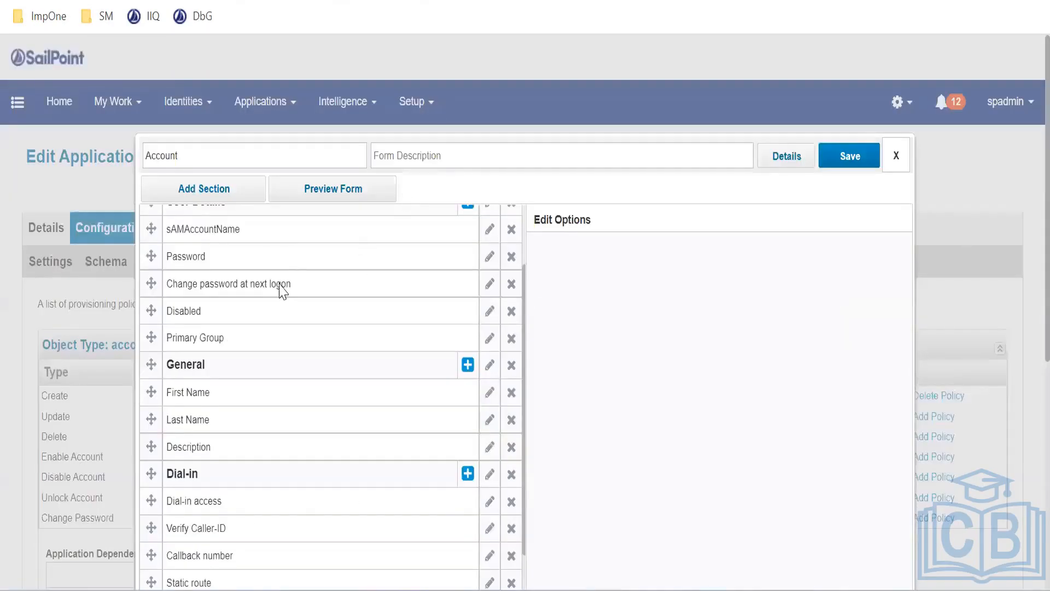
scroll(281, 286, down, 4)
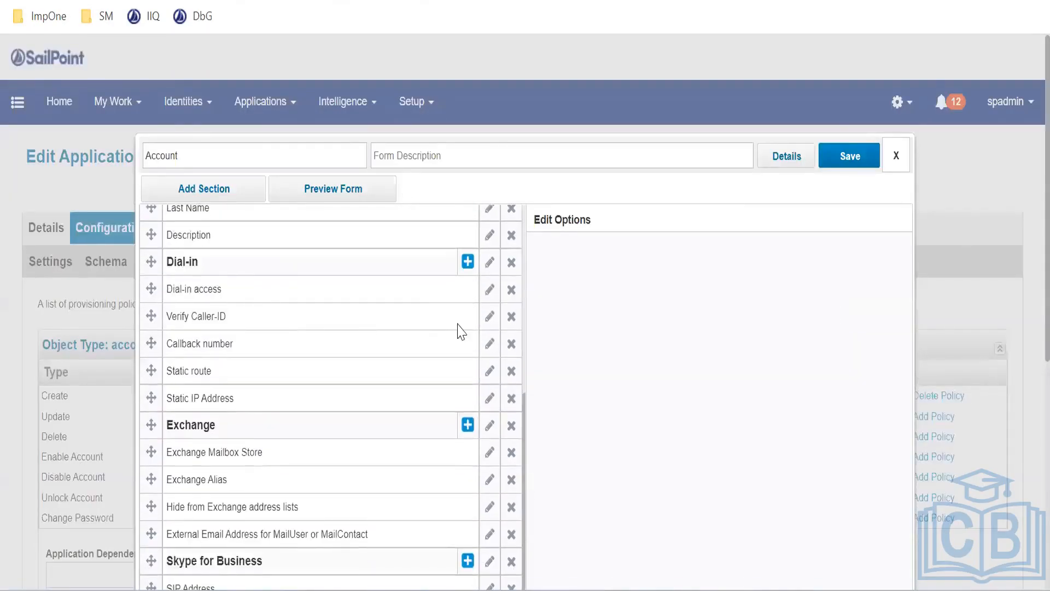
scroll(857, 314, down, 2)
scroll(318, 306, down, 2)
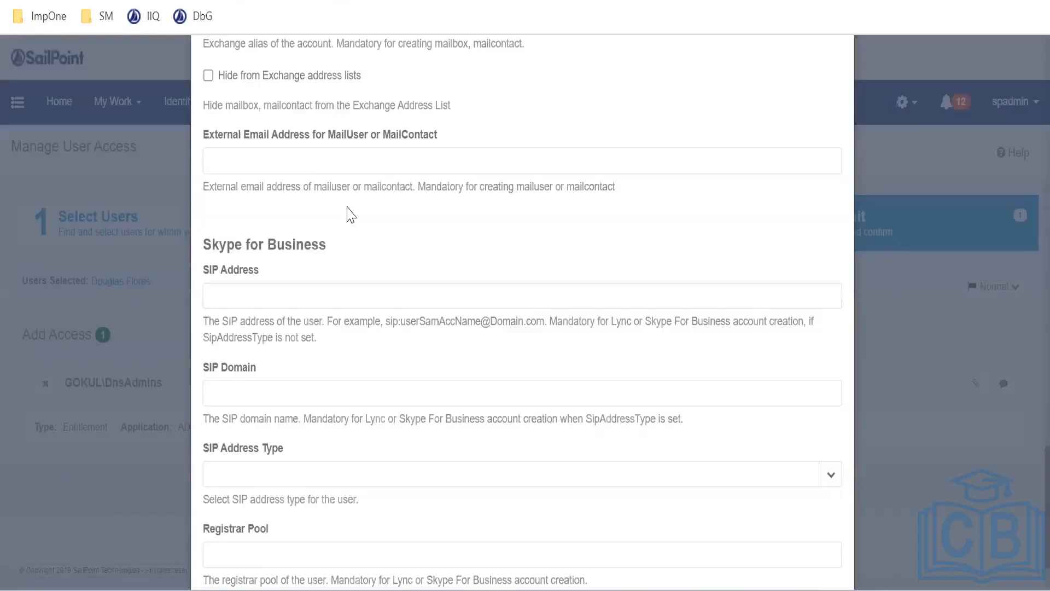
scroll(325, 360, down, 3)
scroll(326, 361, up, 5)
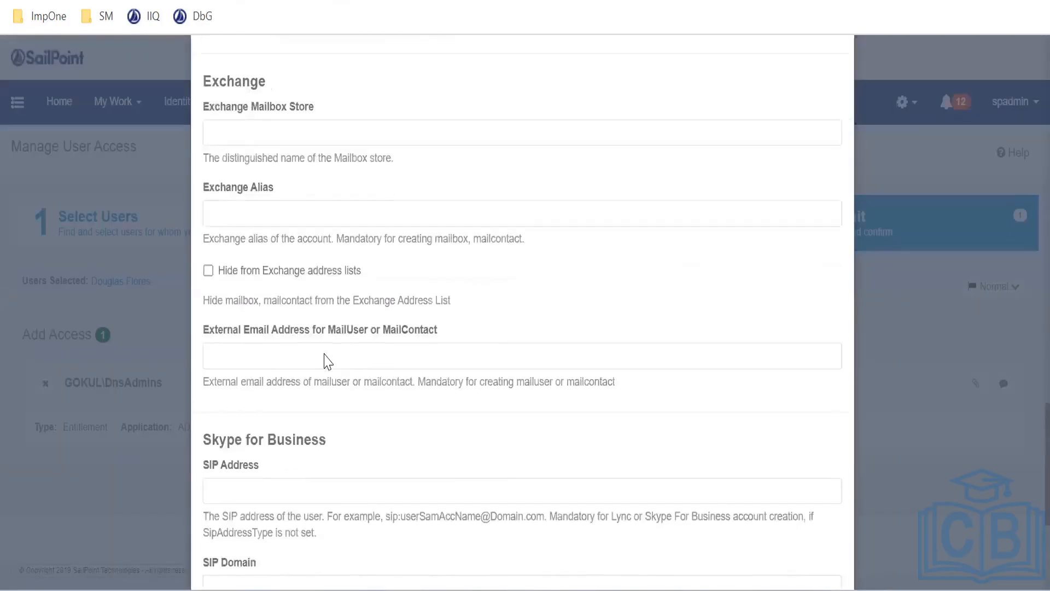
scroll(290, 318, up, 1)
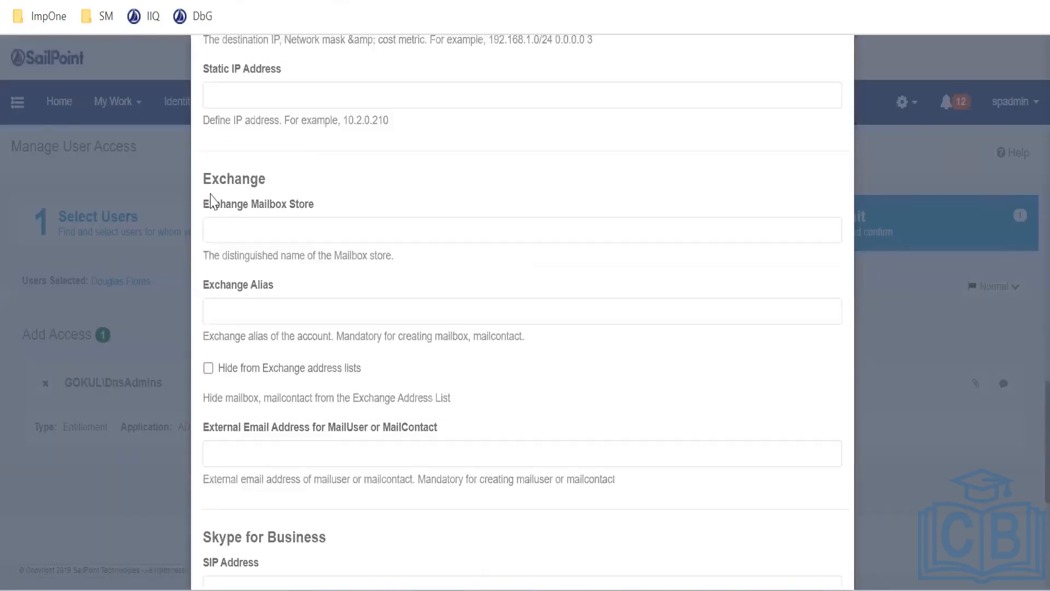
double_click(207, 174)
drag(210, 285, 313, 291)
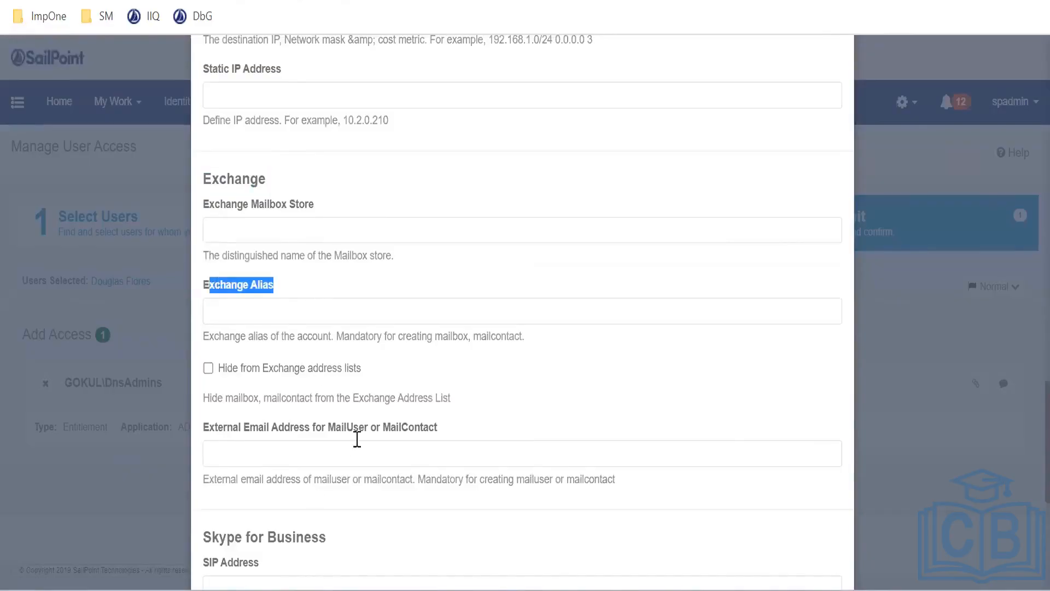
scroll(351, 424, down, 4)
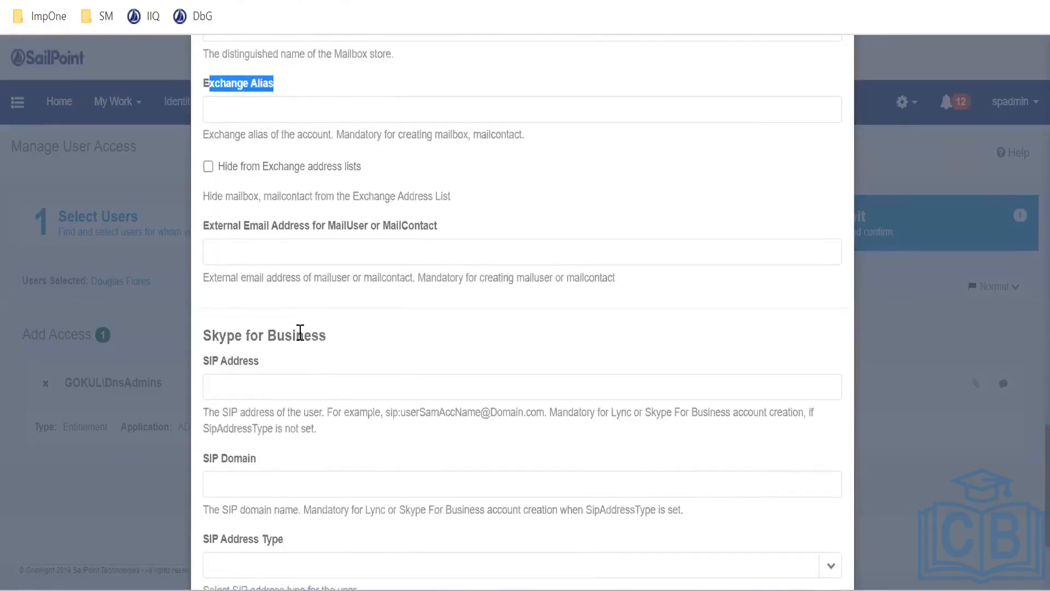
scroll(300, 332, down, 2)
drag(222, 244, 328, 257)
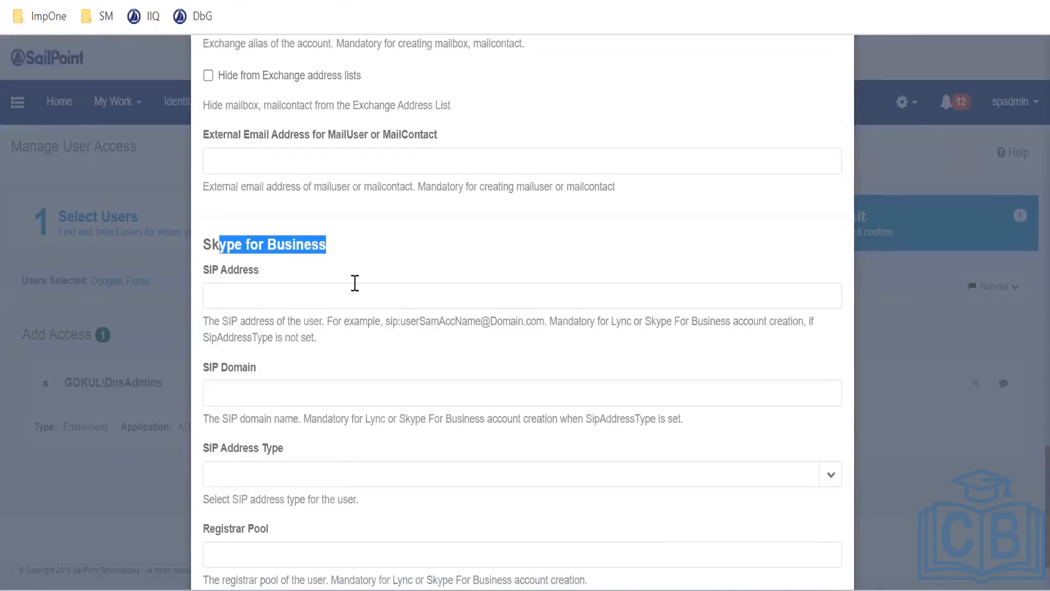
scroll(354, 283, down, 2)
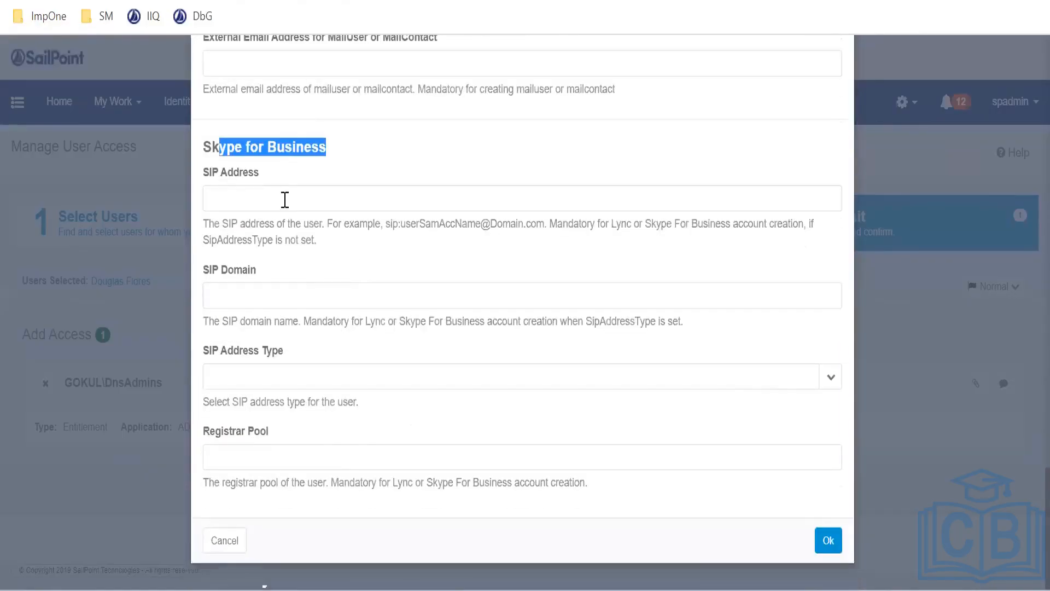
click(224, 159)
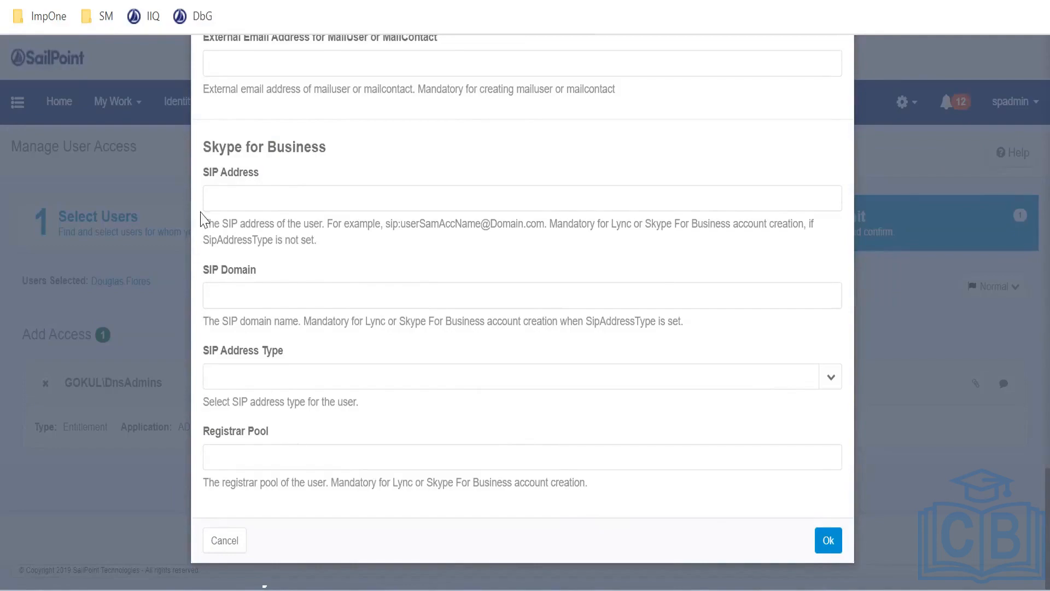
drag(258, 177, 219, 174)
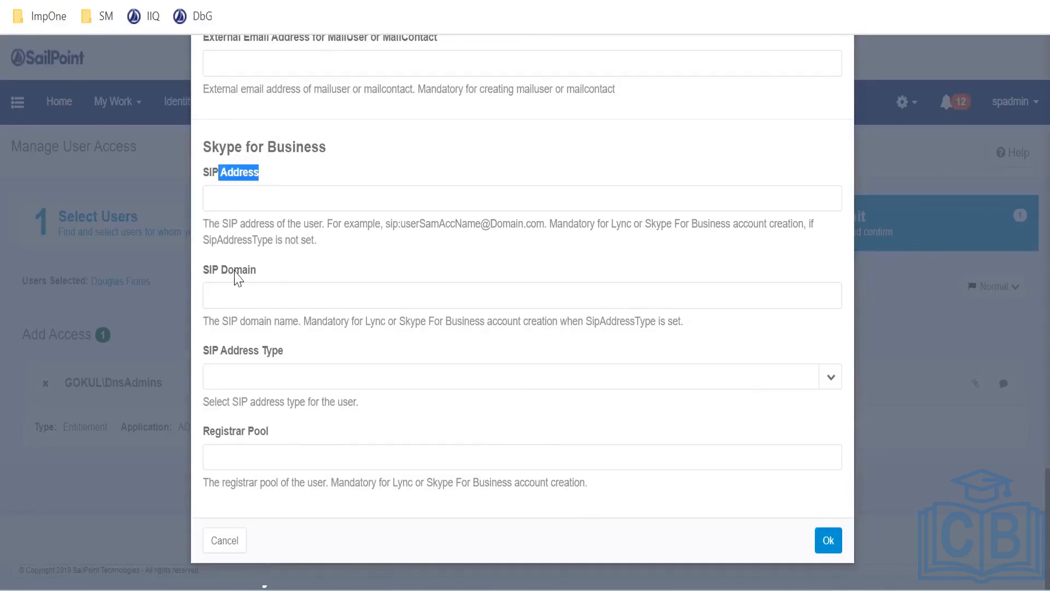
drag(255, 273, 228, 272)
drag(227, 353, 293, 323)
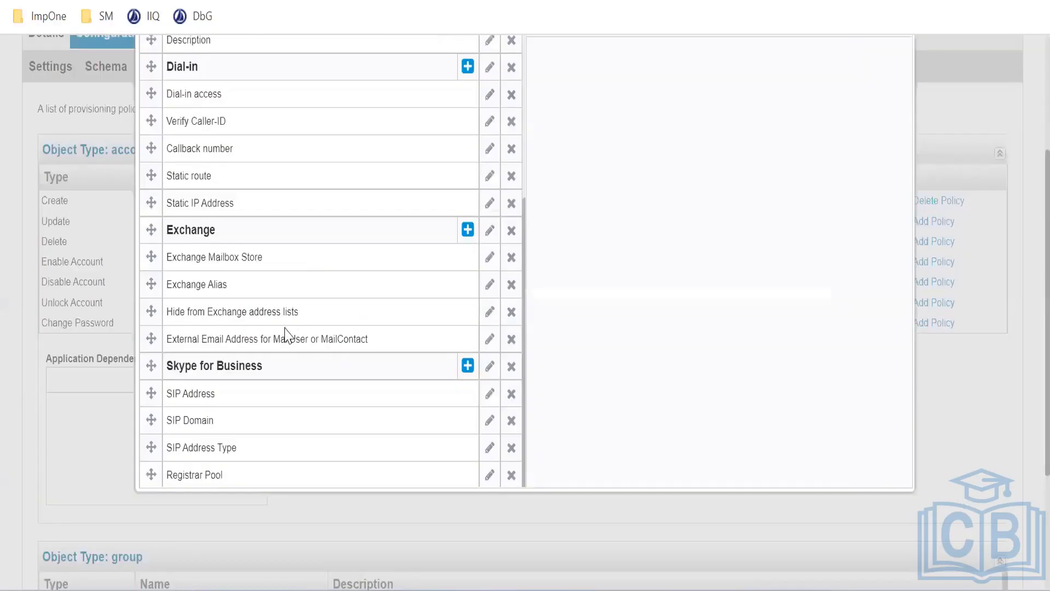
scroll(279, 309, down, 2)
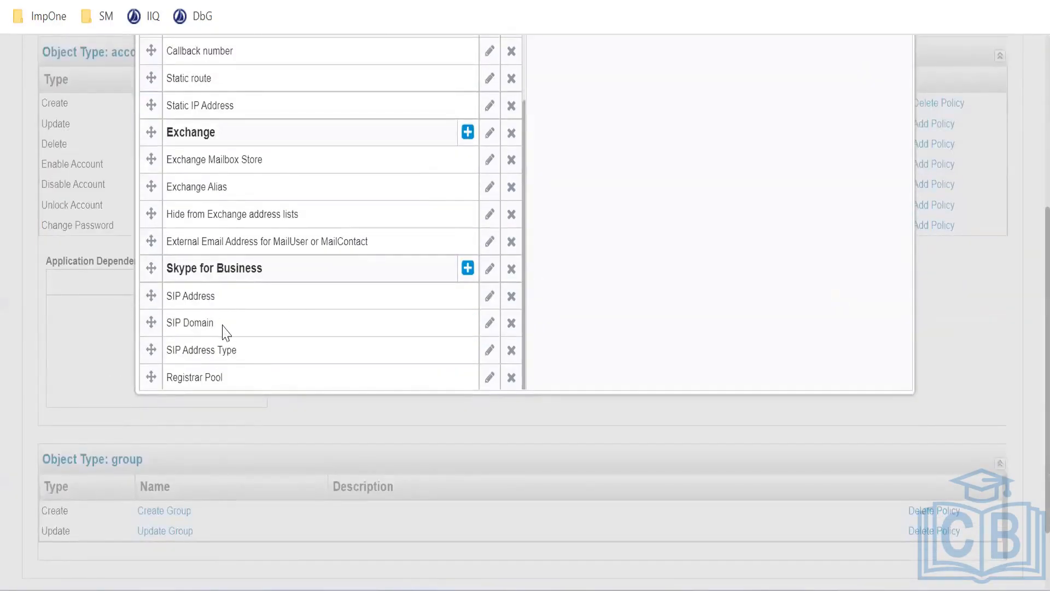
scroll(258, 359, down, 2)
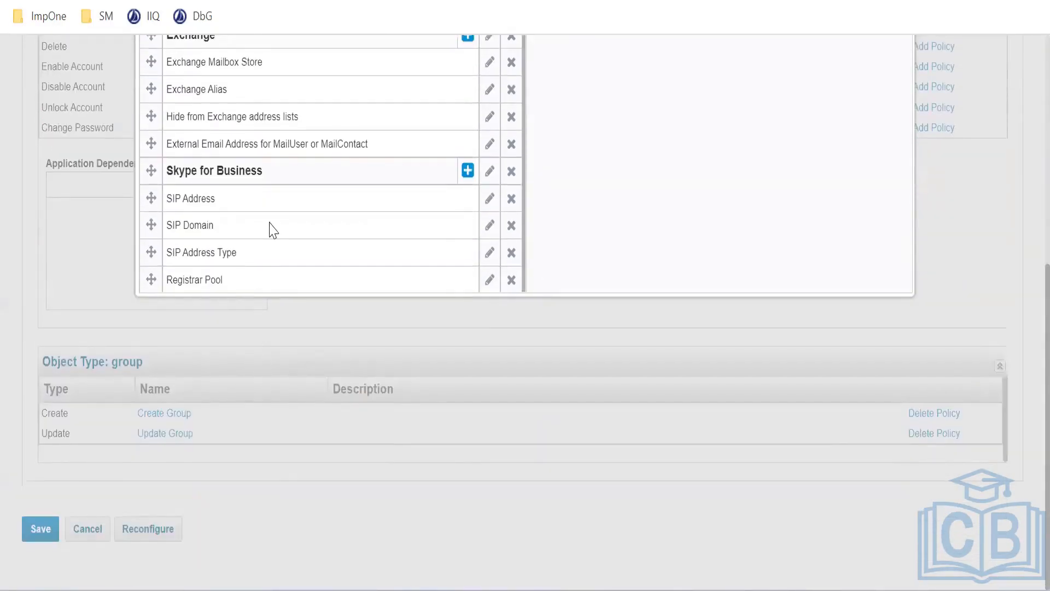
scroll(273, 230, up, 2)
scroll(268, 233, down, 2)
scroll(1027, 150, up, 4)
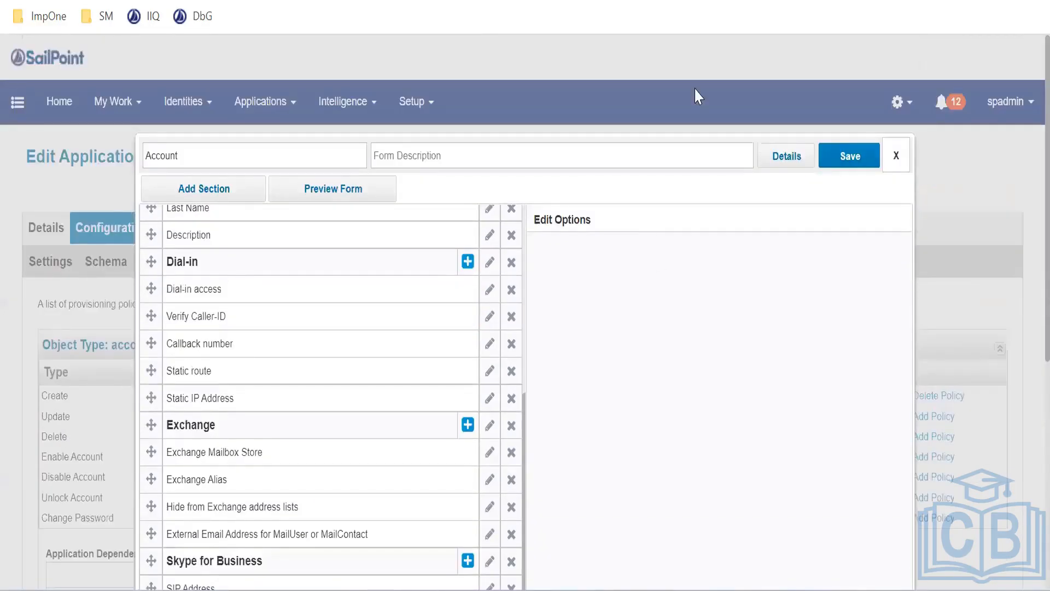
Leave the form editor and open the Application Definition list showing JDBC, PRISM and Trakk
click(434, 1)
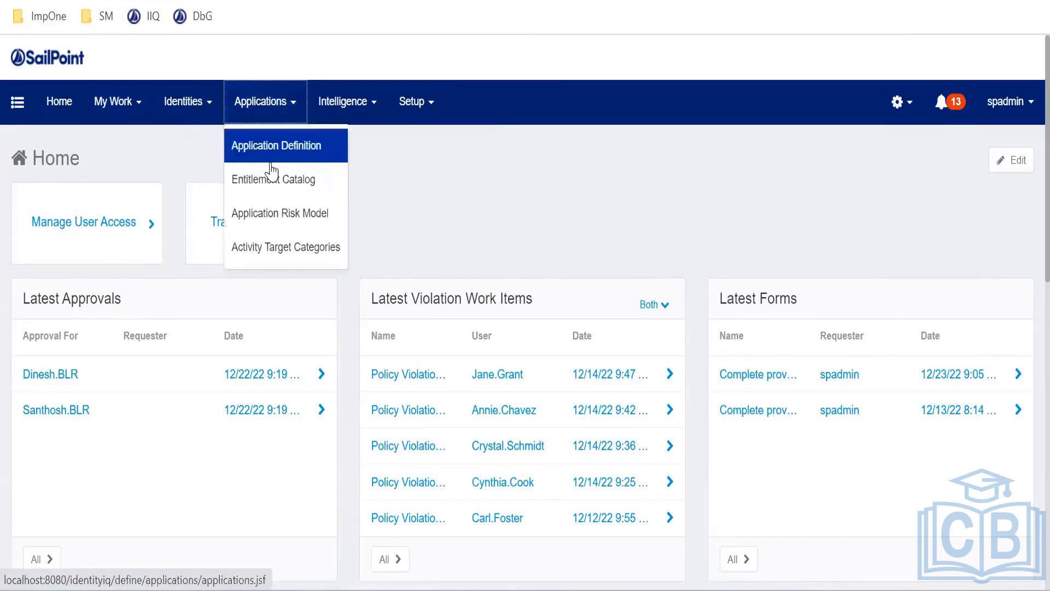
click(270, 154)
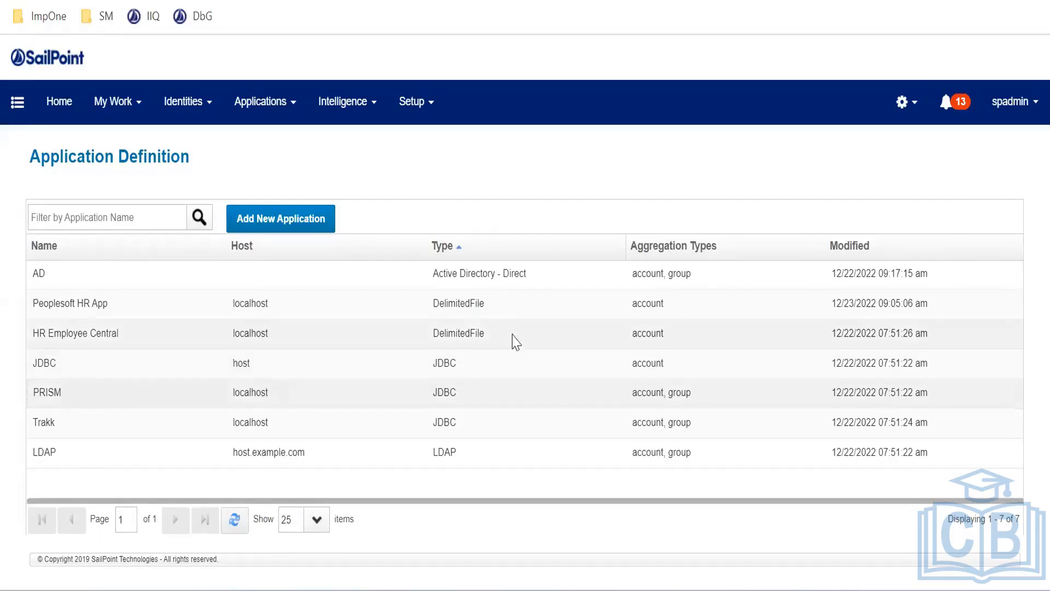
Open the PRISM application's Configuration > Provisioning Policies list
click(269, 410)
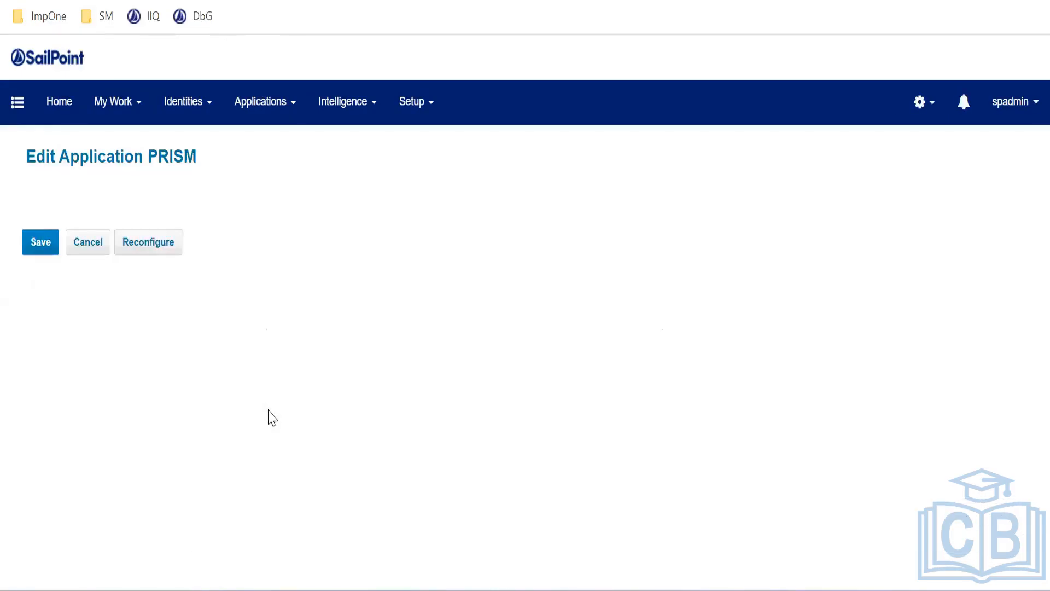
click(111, 227)
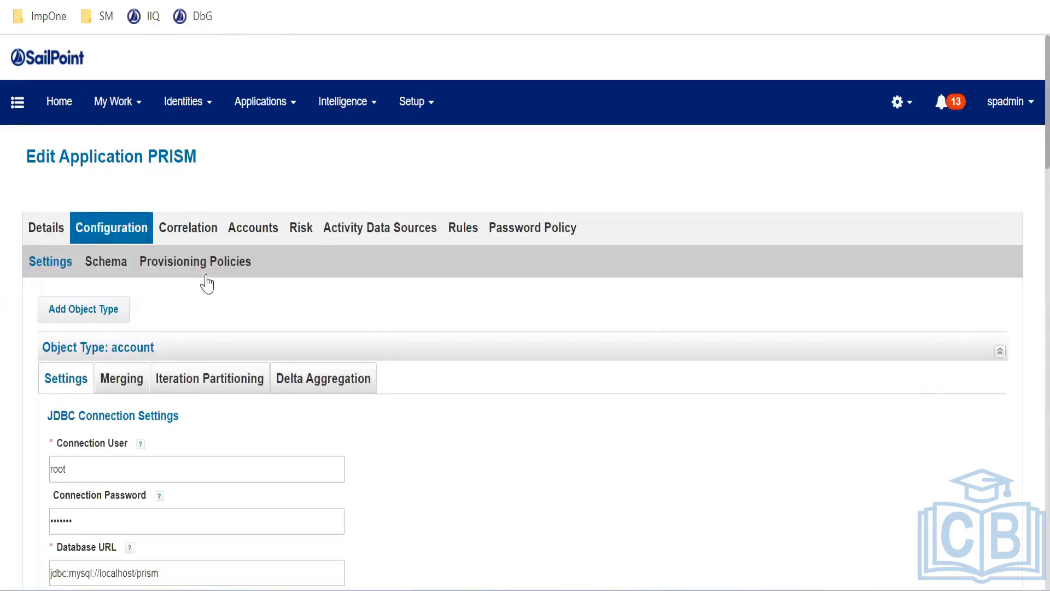
click(222, 270)
scroll(361, 271, down, 2)
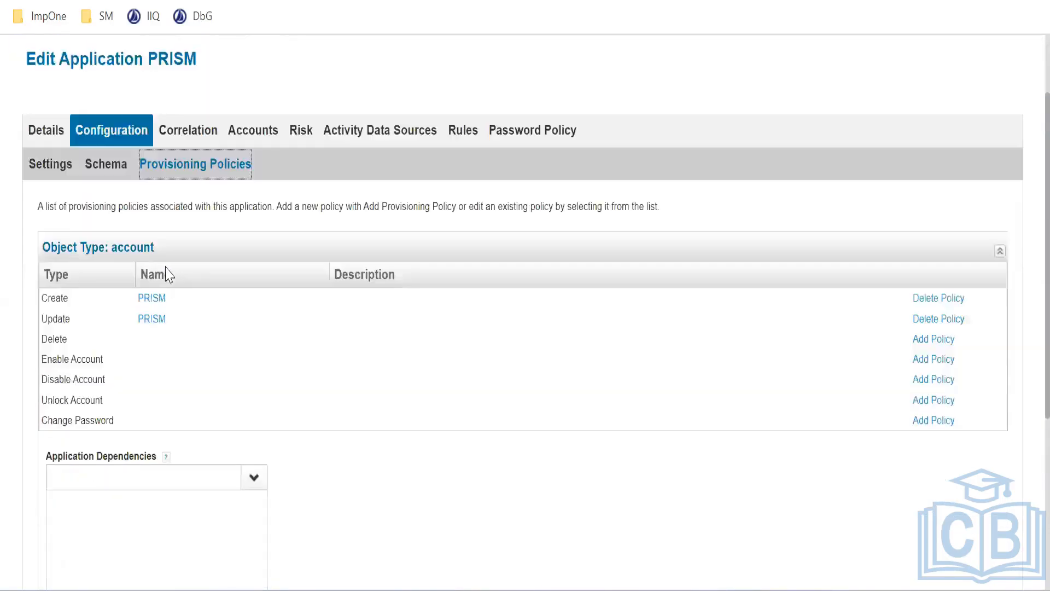
Inspect and close the Create policy's PRISM form, then begin adding a Delete policy
click(154, 302)
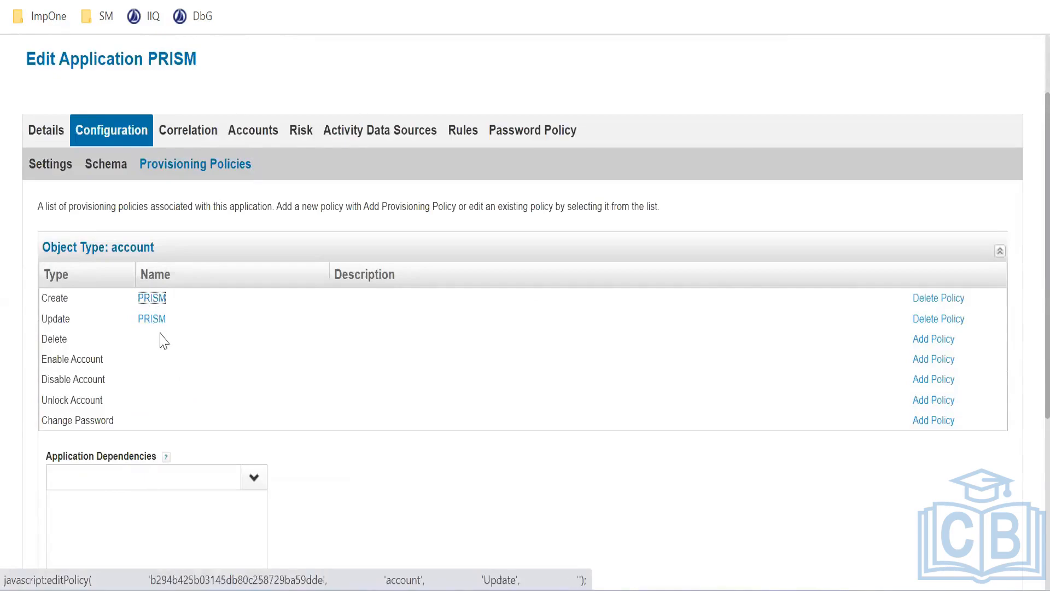
click(151, 299)
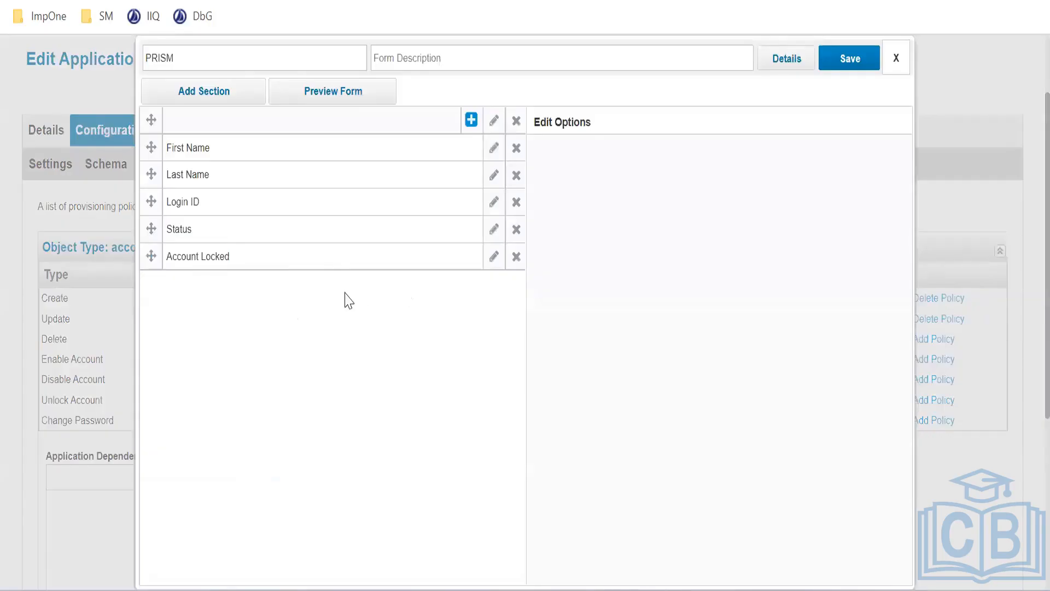
scroll(347, 294, up, 2)
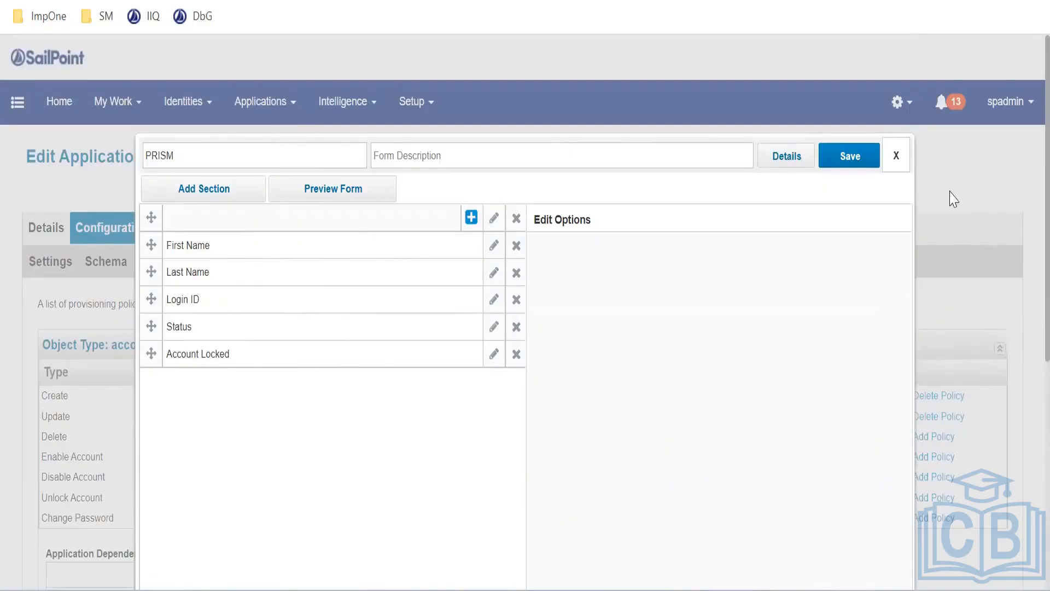
click(896, 157)
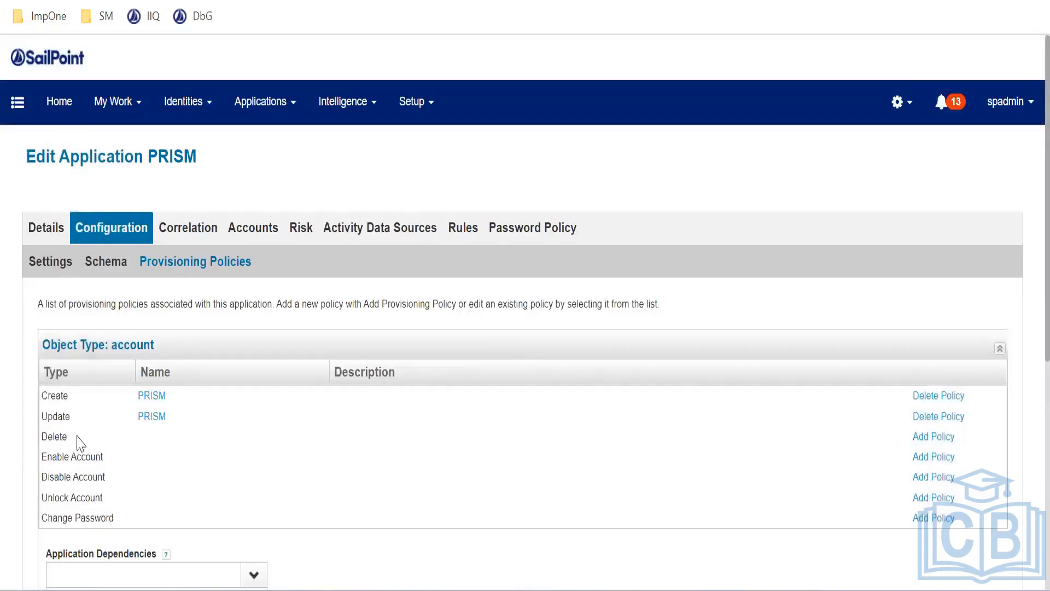
click(923, 441)
Create a new Delete policy form named 'Delete Form' and add an empty Section 1
click(933, 439)
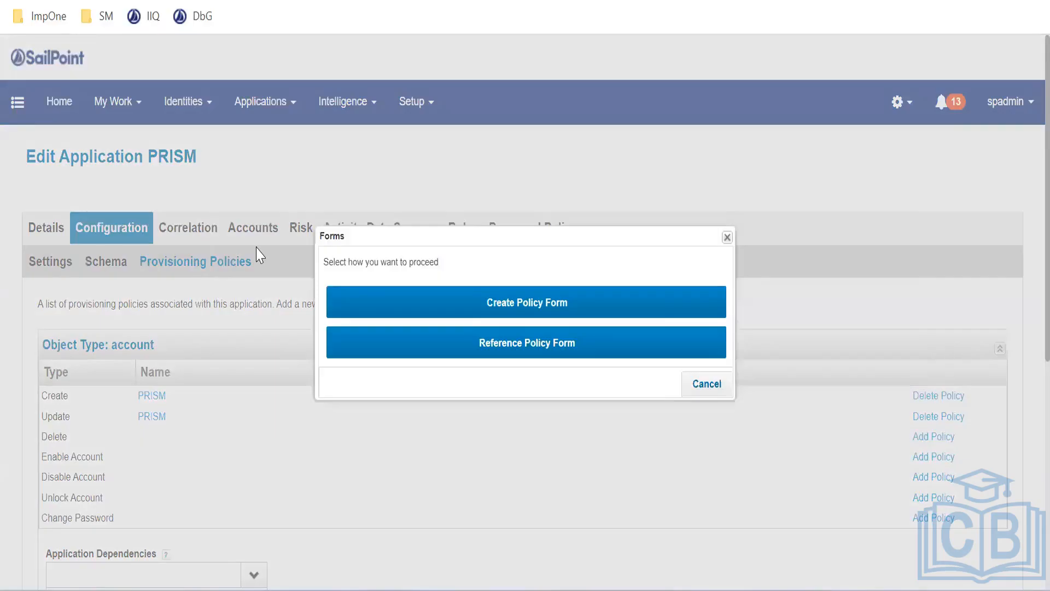
click(518, 311)
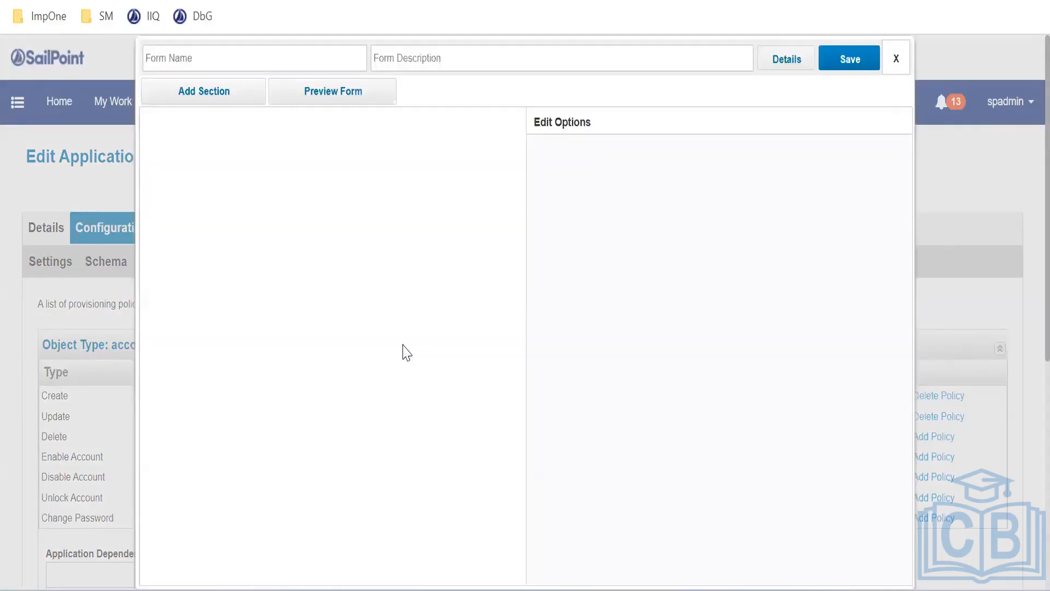
click(261, 57)
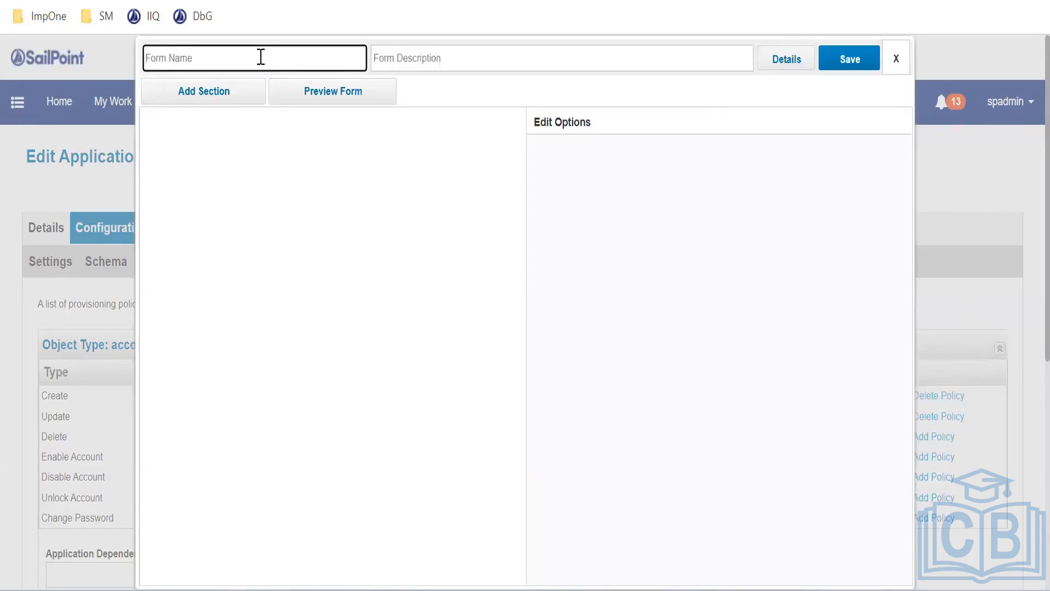
text(Delete Form)
click(408, 55)
click(305, 207)
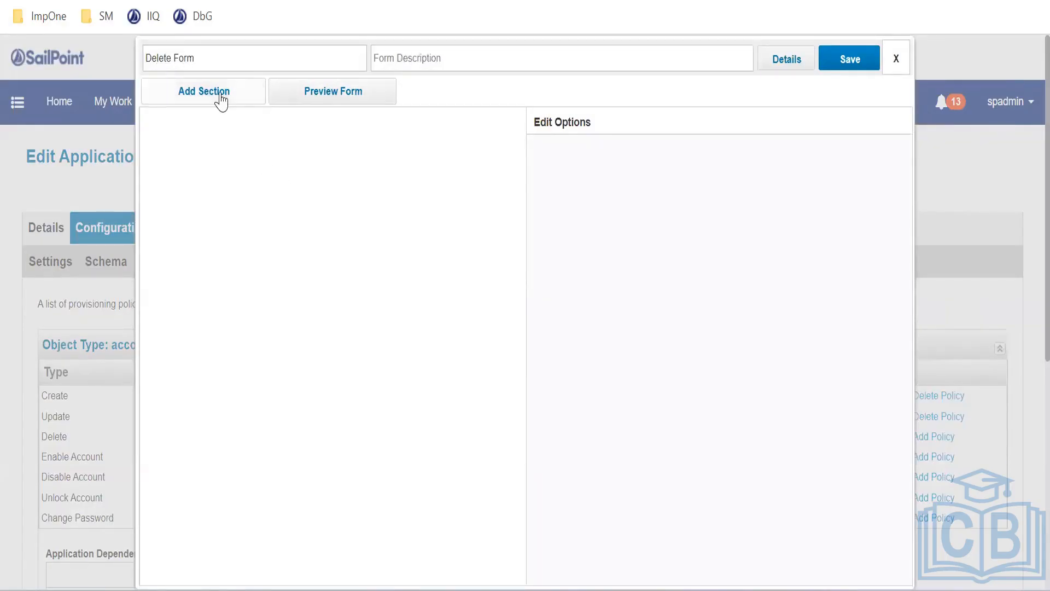
click(221, 100)
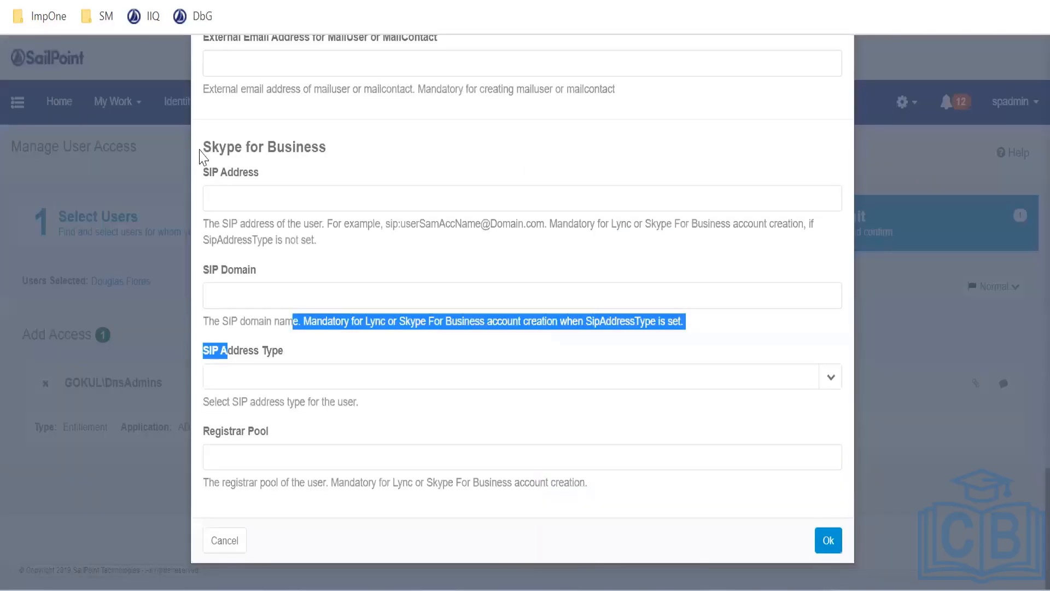
drag(202, 146, 328, 160)
key(ctrl+c)
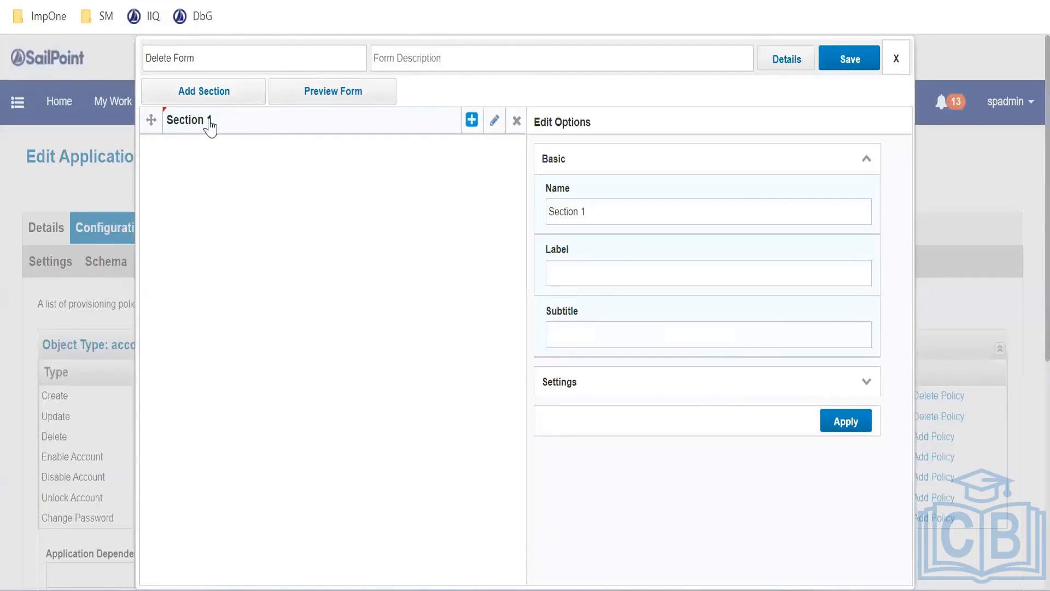
Rename the section from 'Section 1' to 'Skype for Business' and apply
triple_click(608, 211)
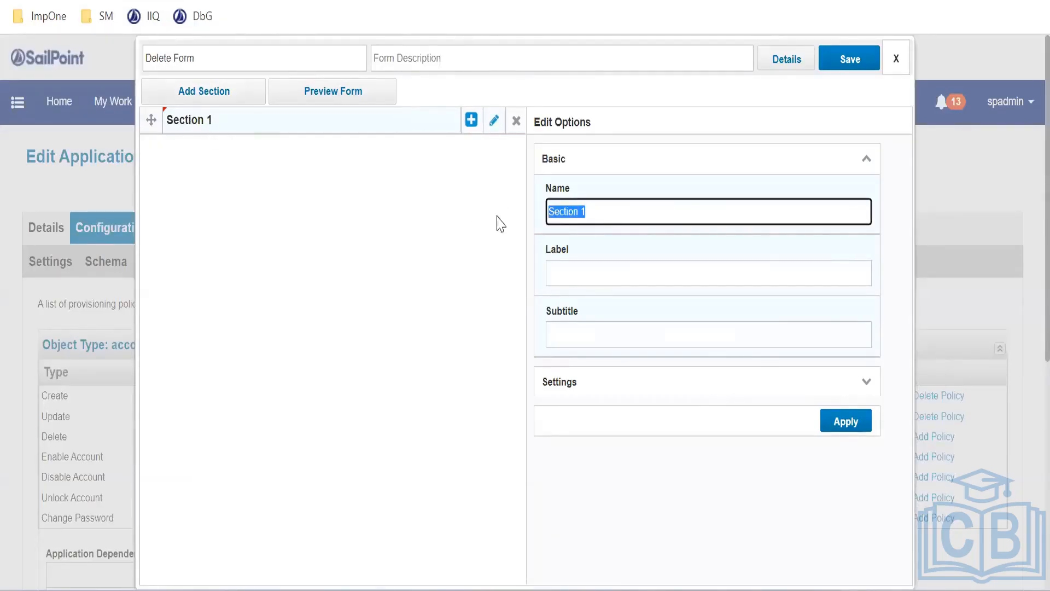
key(ctrl+v)
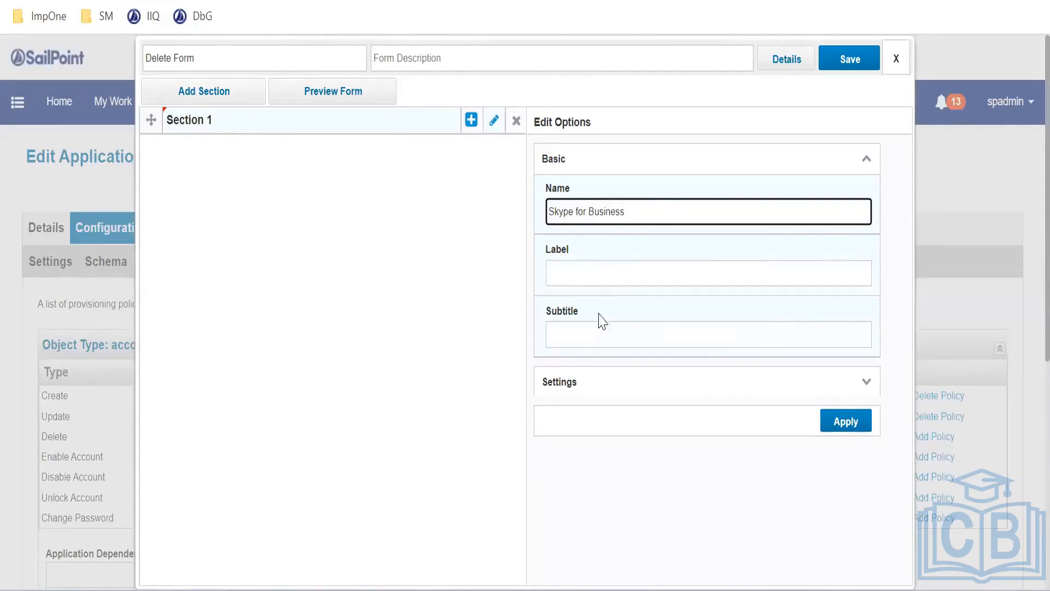
scroll(601, 314, down, 2)
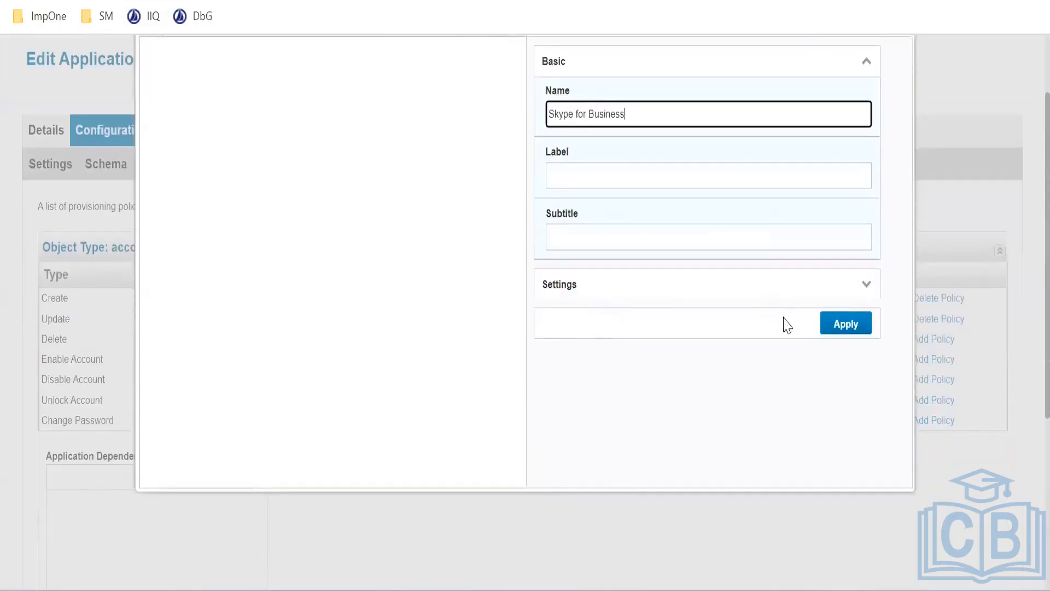
scroll(782, 323, up, 2)
click(850, 421)
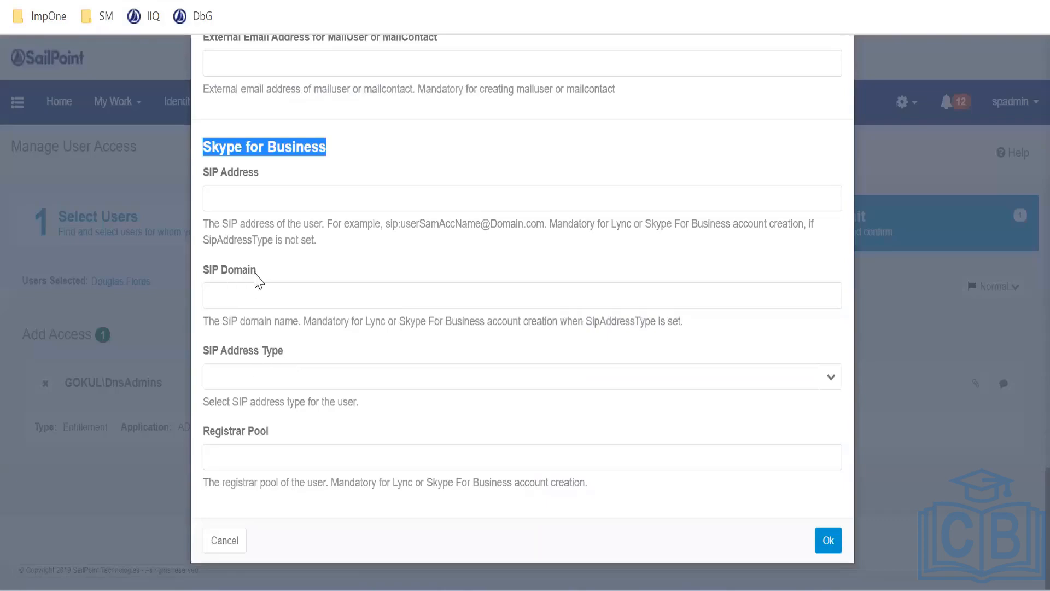
Add a new field to the Skype for Business section
drag(258, 272, 186, 266)
drag(265, 174, 202, 181)
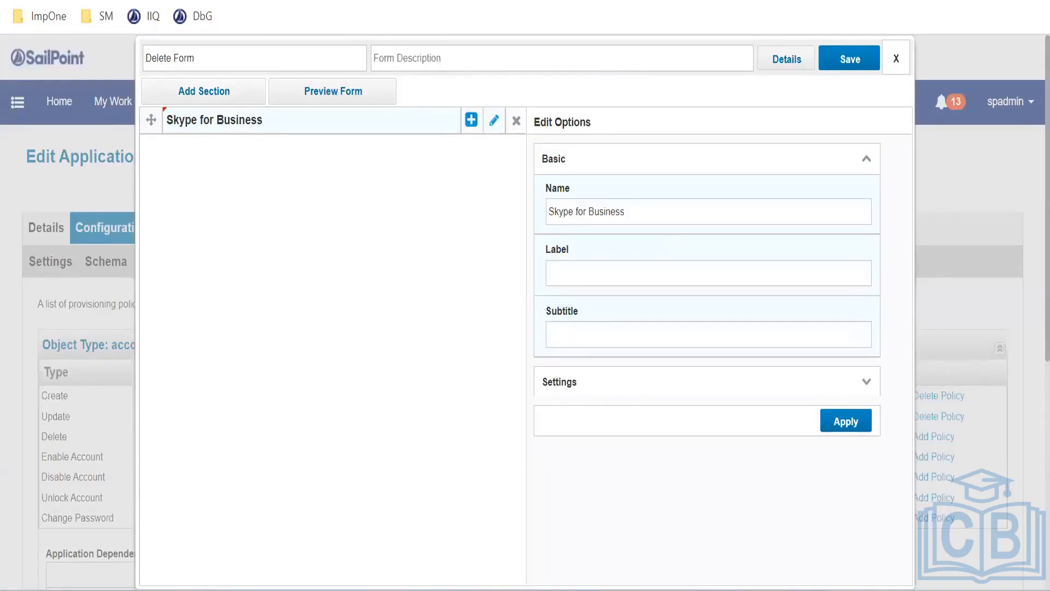
click(471, 122)
Name the new field 'SIP Address', set its type to Boolean, and apply
triple_click(589, 201)
text(SIP Address)
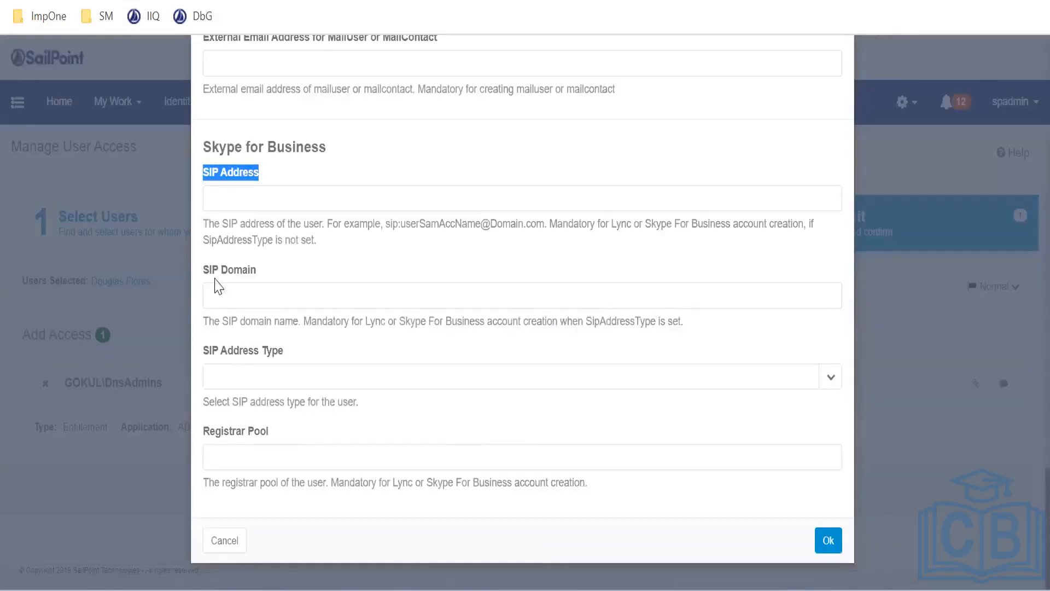
drag(203, 268, 290, 446)
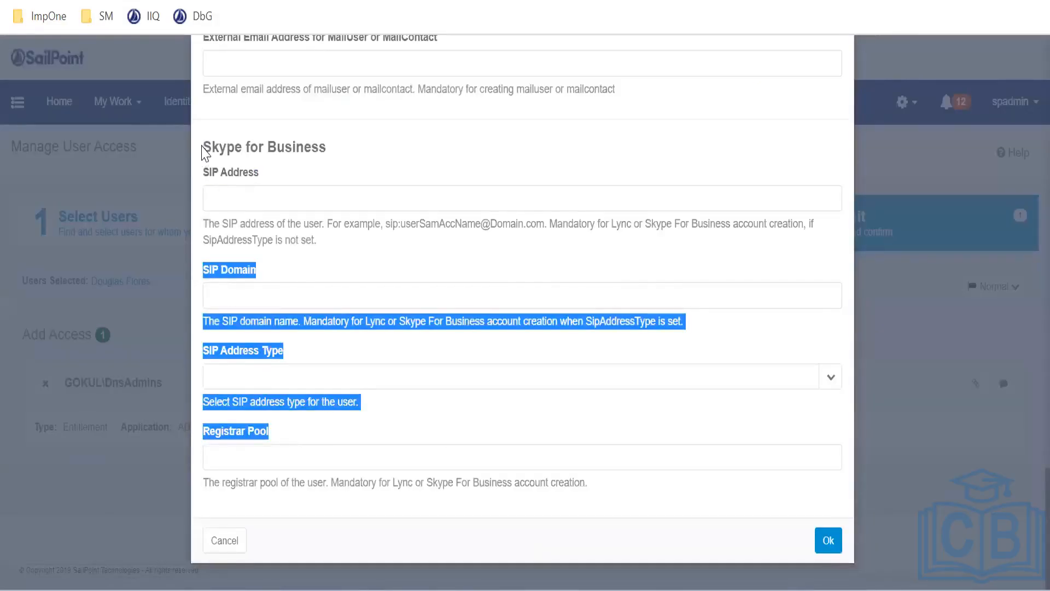
drag(204, 152, 321, 158)
click(271, 291)
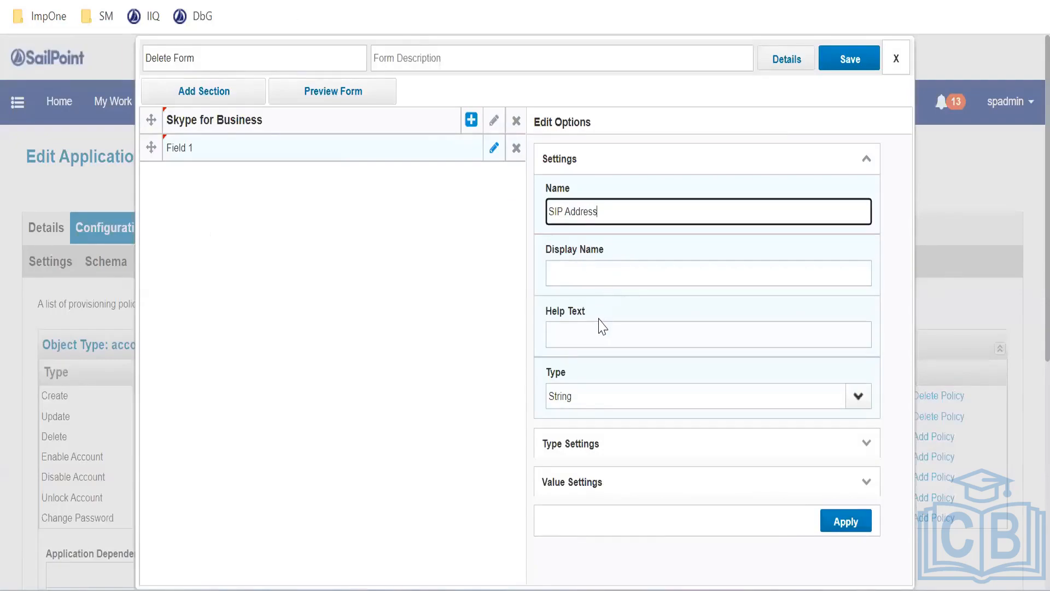
scroll(602, 327, down, 2)
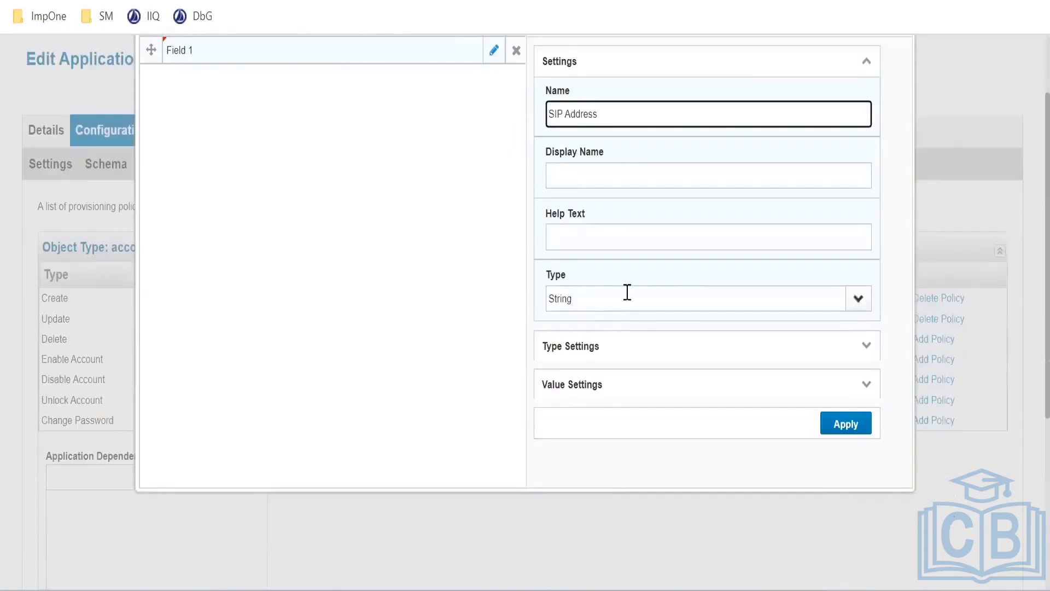
click(858, 304)
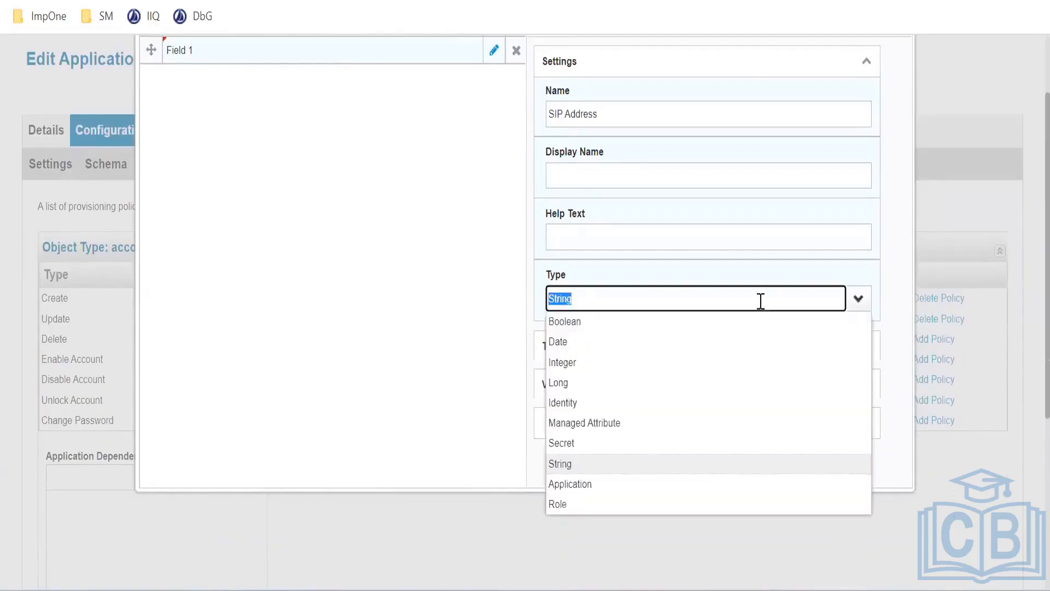
click(596, 322)
click(598, 323)
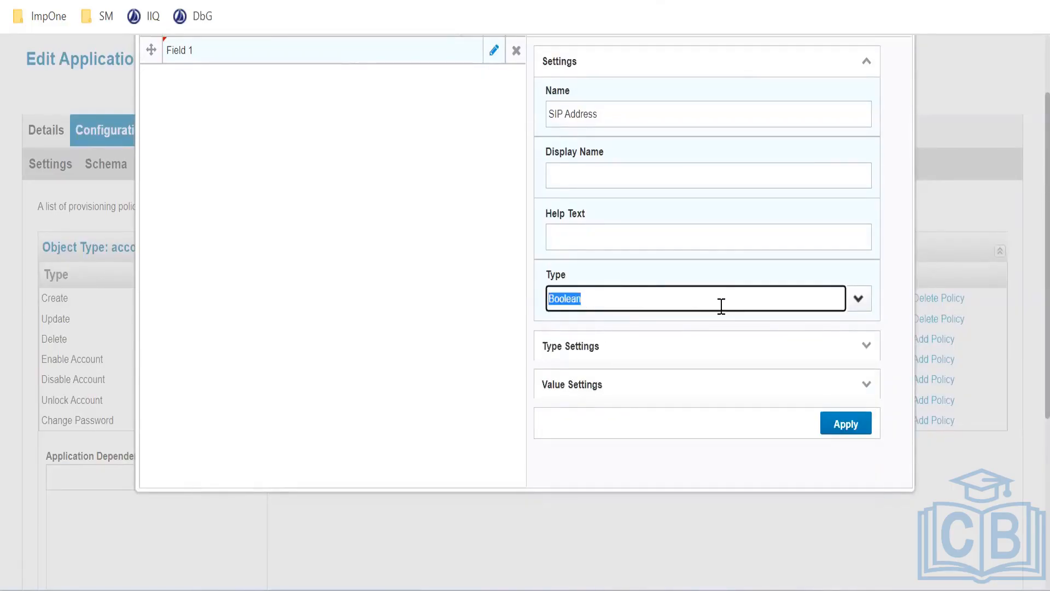
click(840, 423)
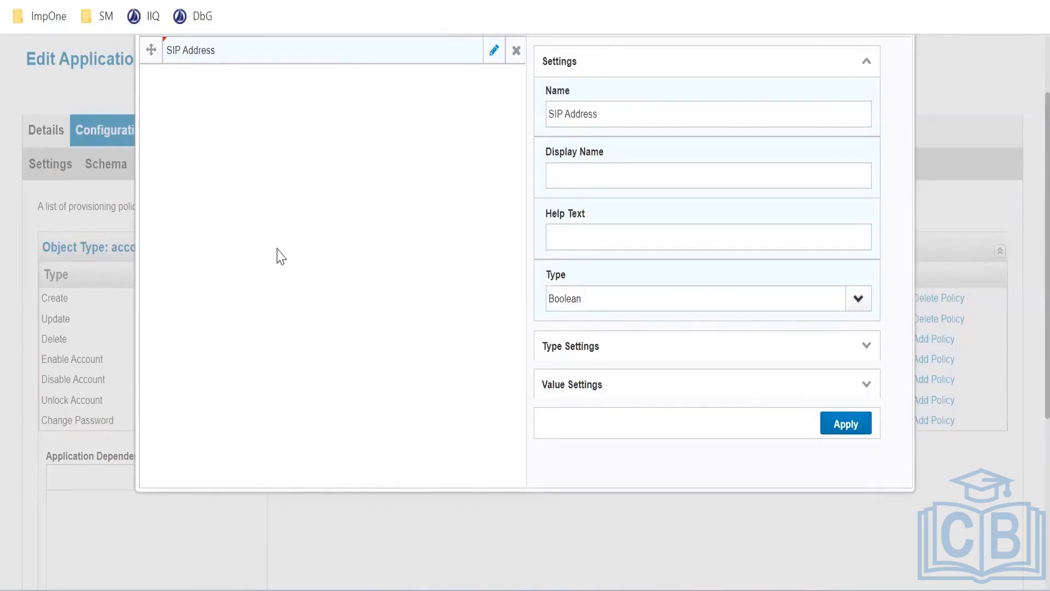
Preview the form and tick the SIP Address checkbox
scroll(280, 256, up, 2)
click(321, 97)
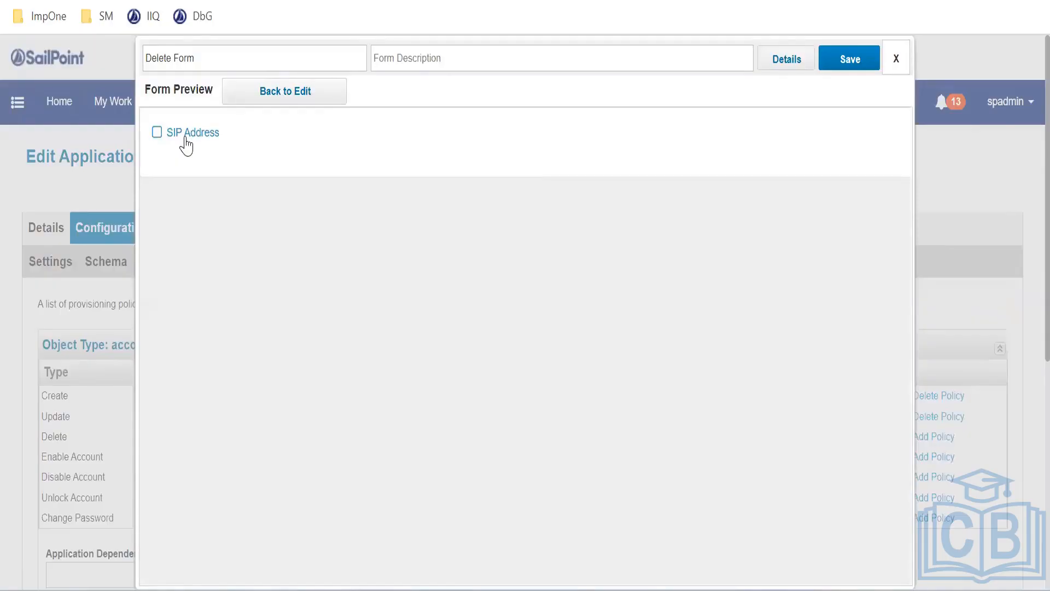
click(156, 134)
Return to editing and add a second field to the Skype for Business section
click(283, 99)
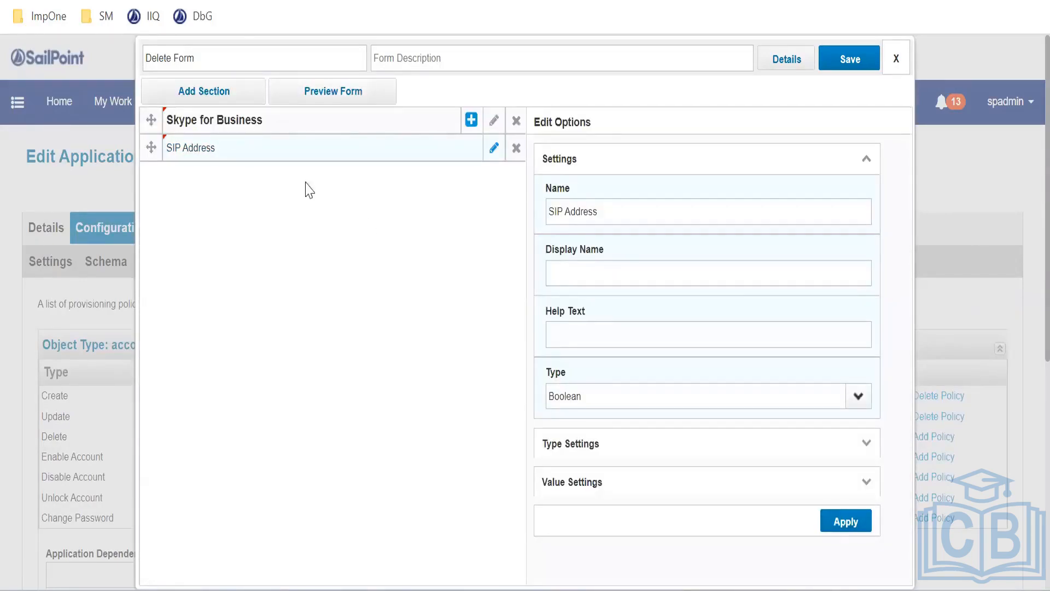
click(240, 129)
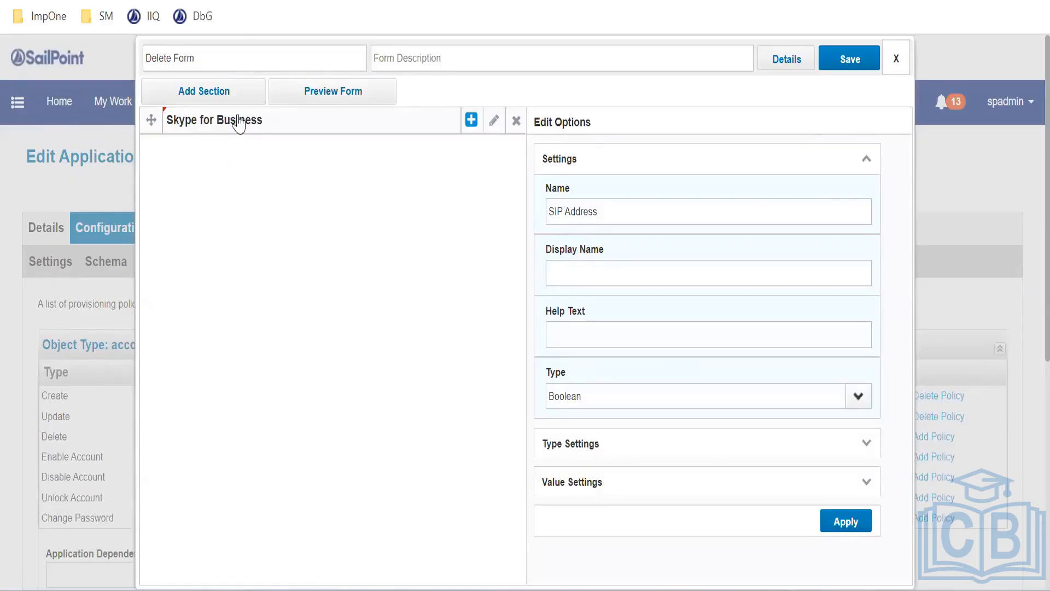
click(234, 122)
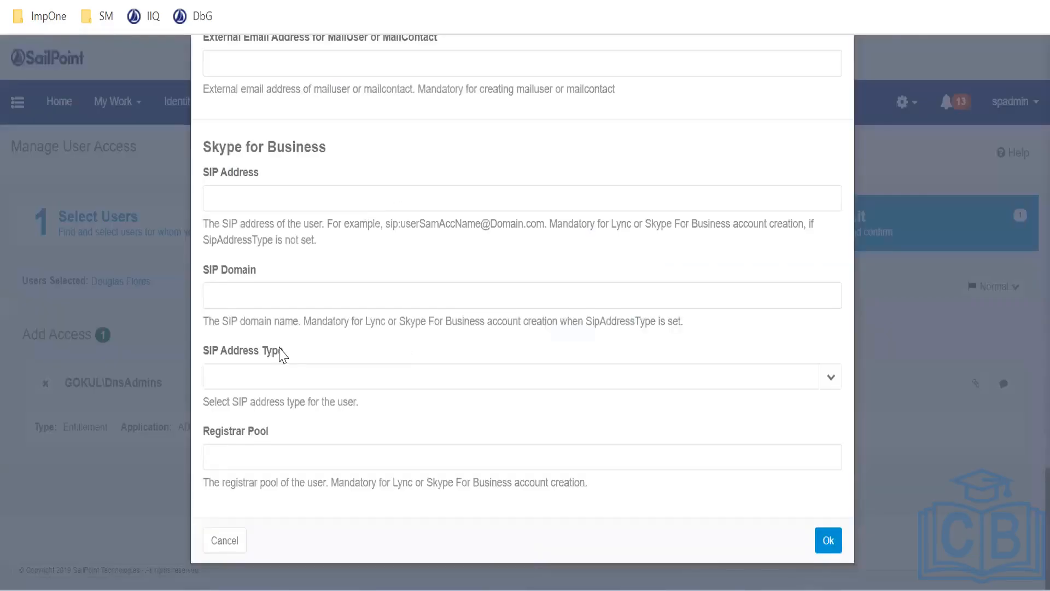
drag(282, 351, 206, 359)
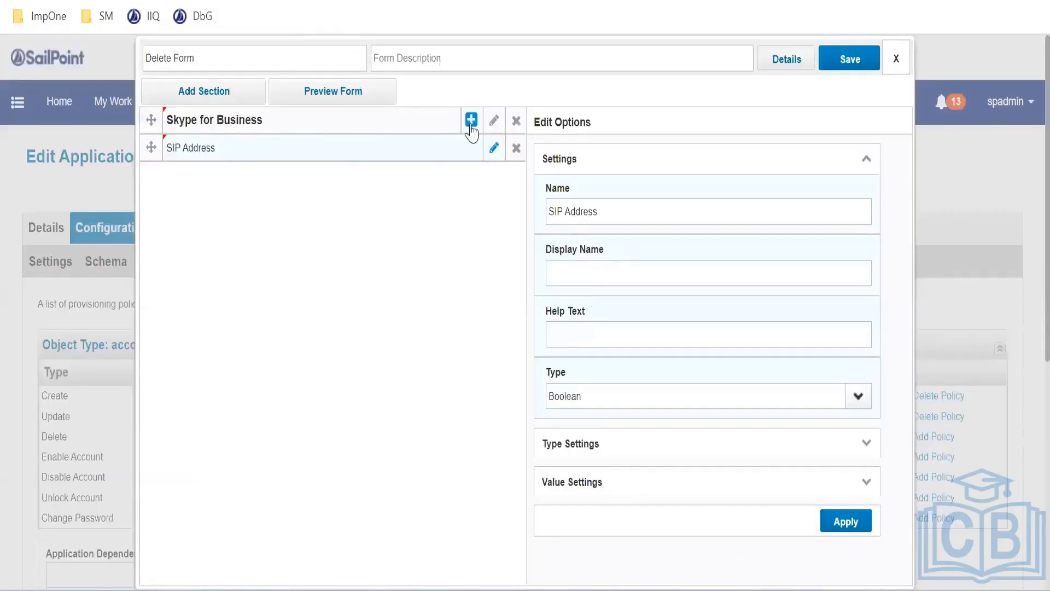
click(471, 121)
click(426, 163)
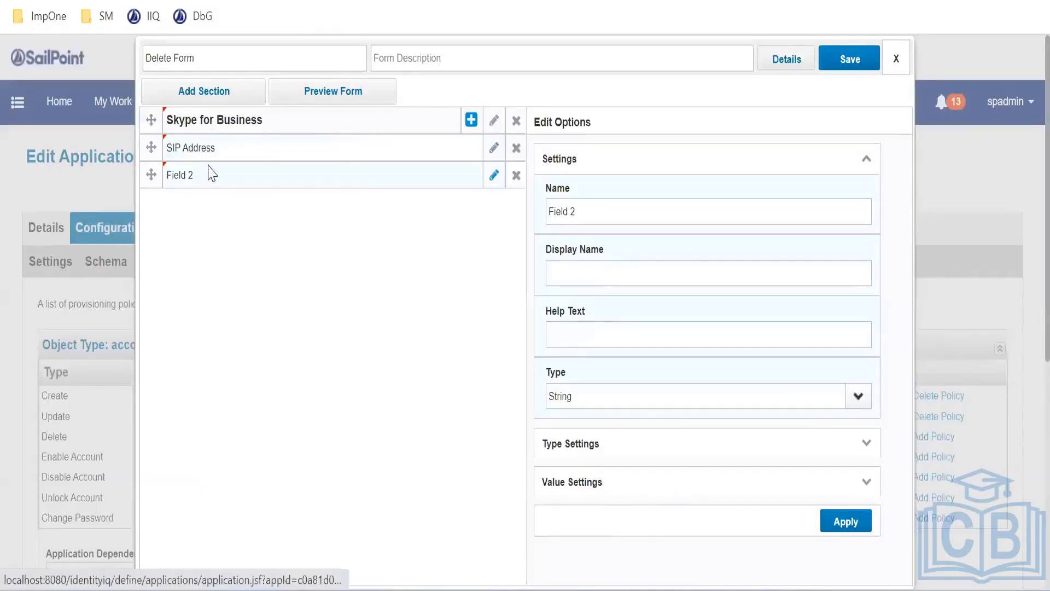
Set the second field's Name and Display Name both to 'SIP Address'
triple_click(583, 211)
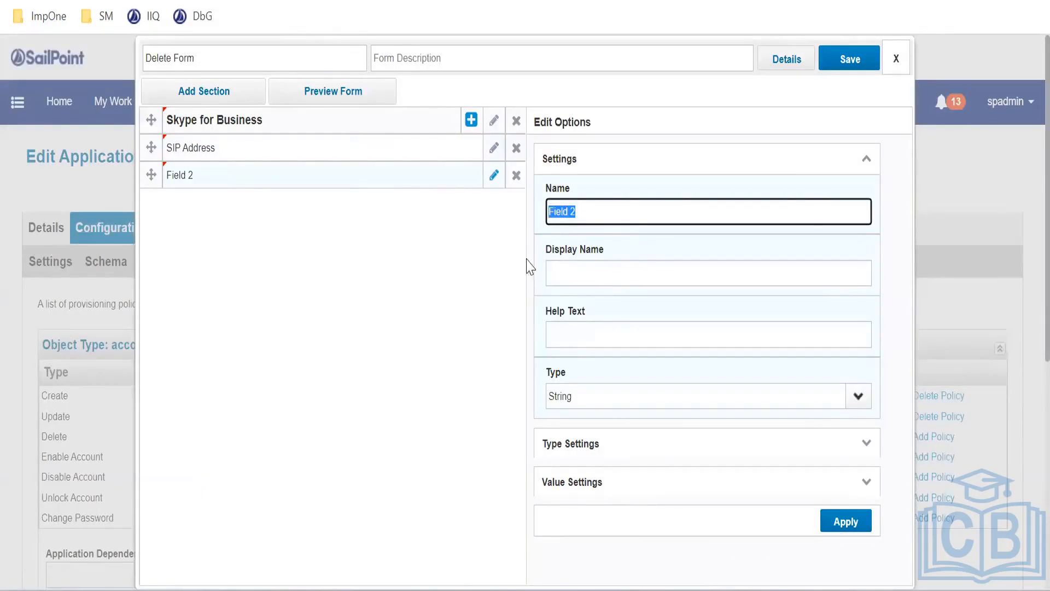
text(SIP Address TypeThis input works best with auto forms mode off.)
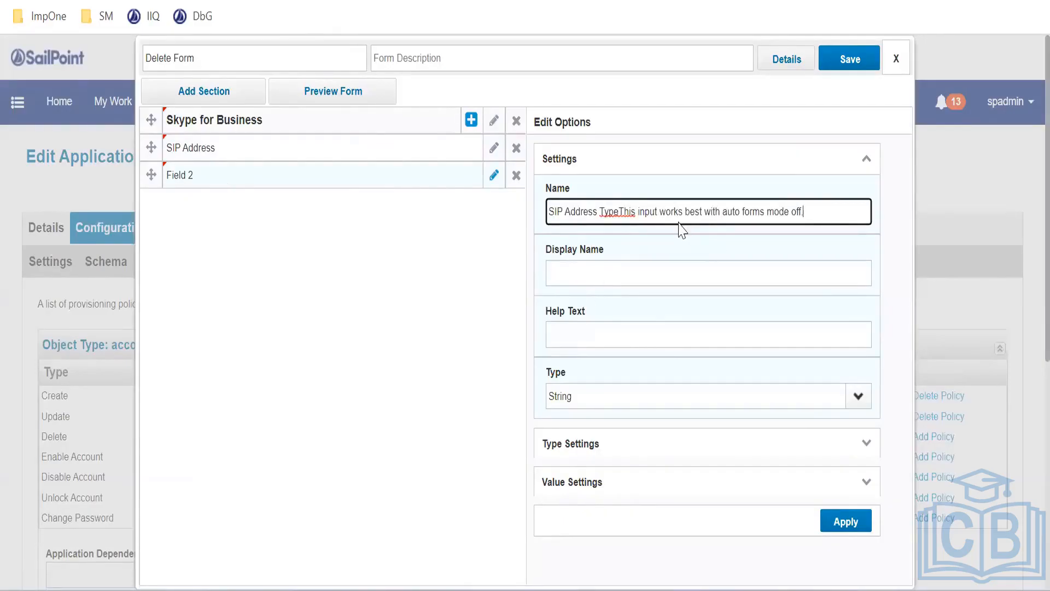
drag(600, 216, 857, 223)
key(BackSpace)
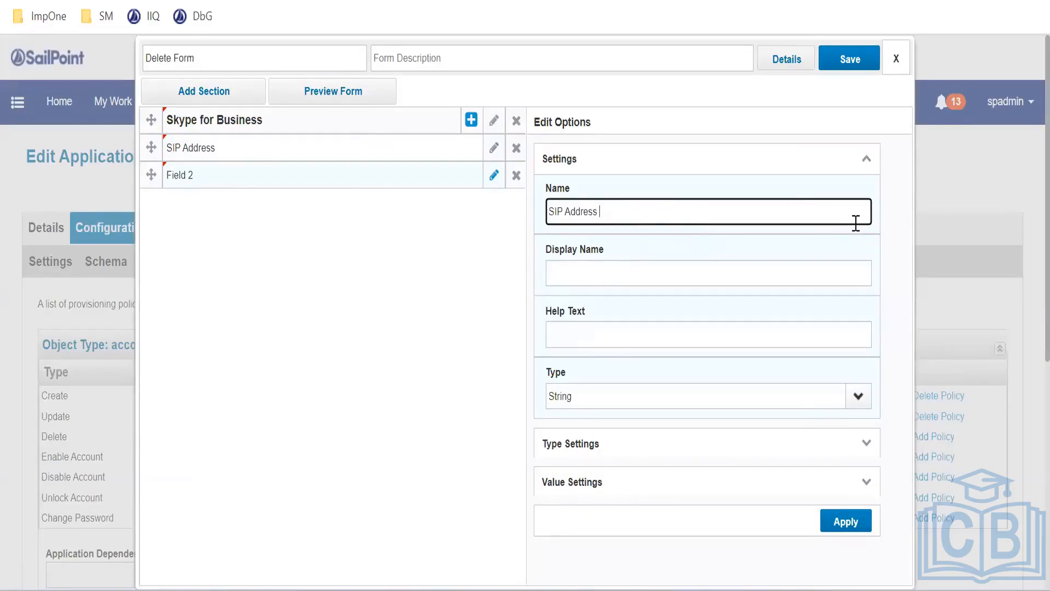
key(ctrl+a)
key(ctrl+c)
click(579, 263)
key(ctrl+v)
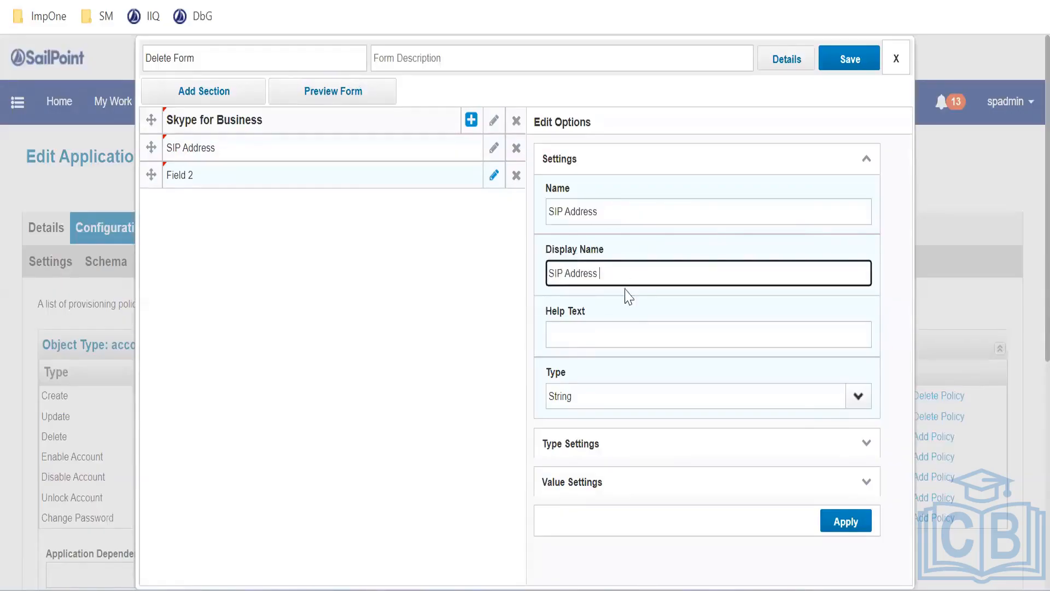
scroll(627, 323, down, 2)
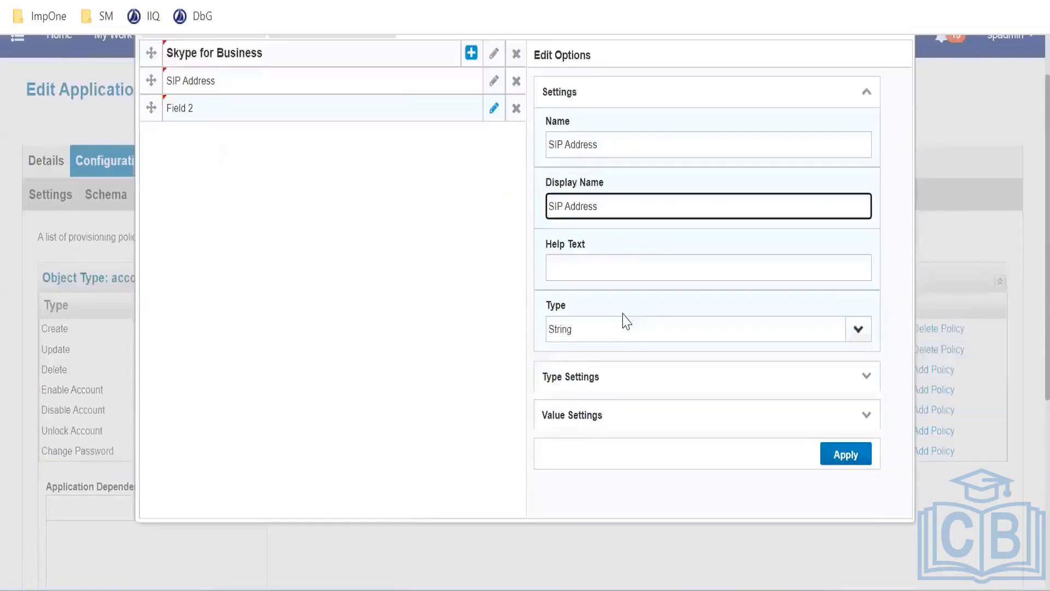
click(602, 240)
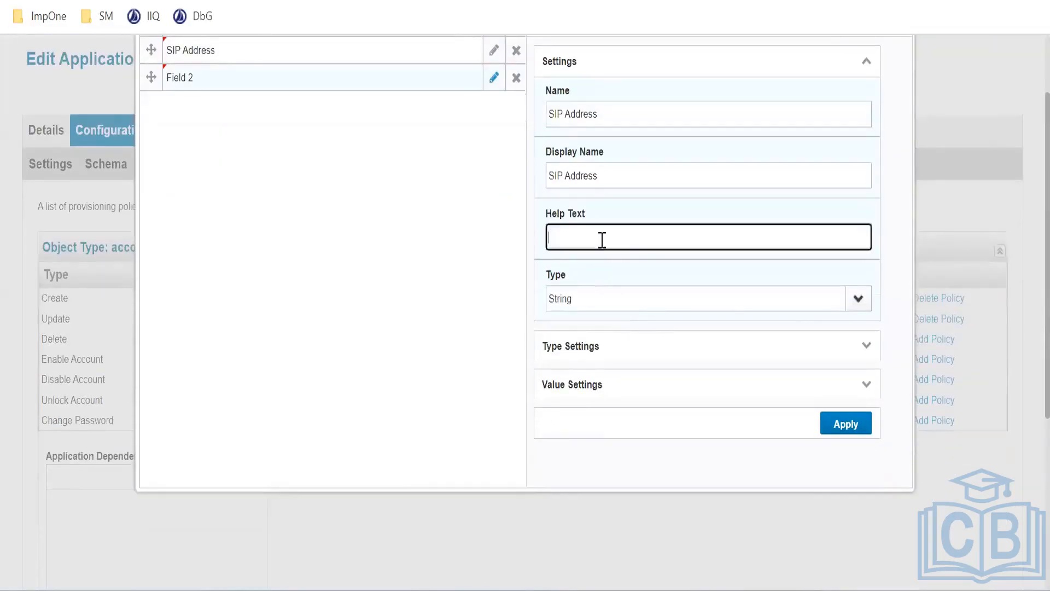
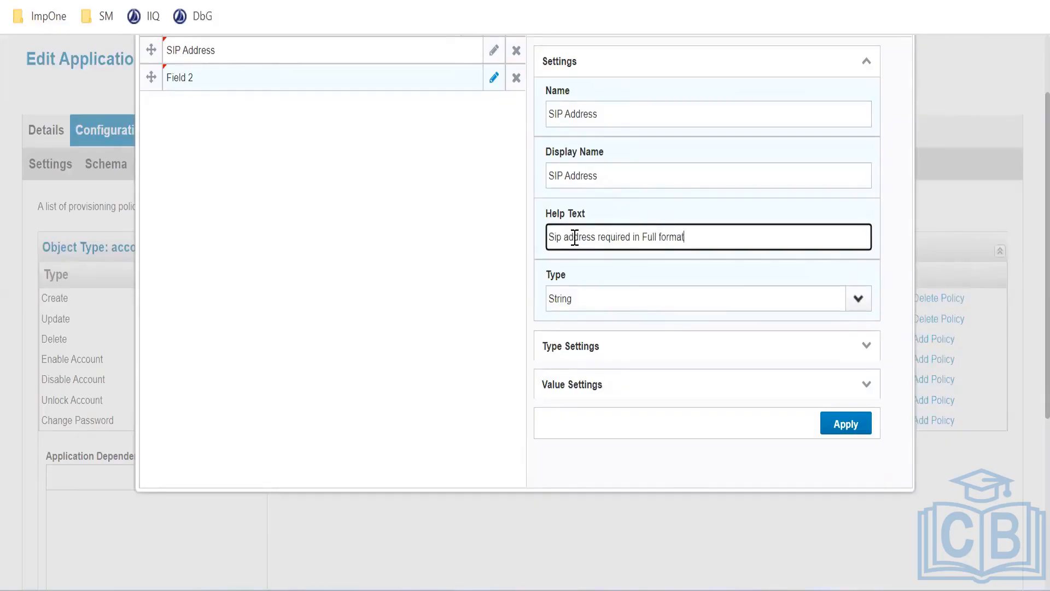
Rename the second field to 'SIP Address Type' and move the pasted sentence into its help text
click(829, 425)
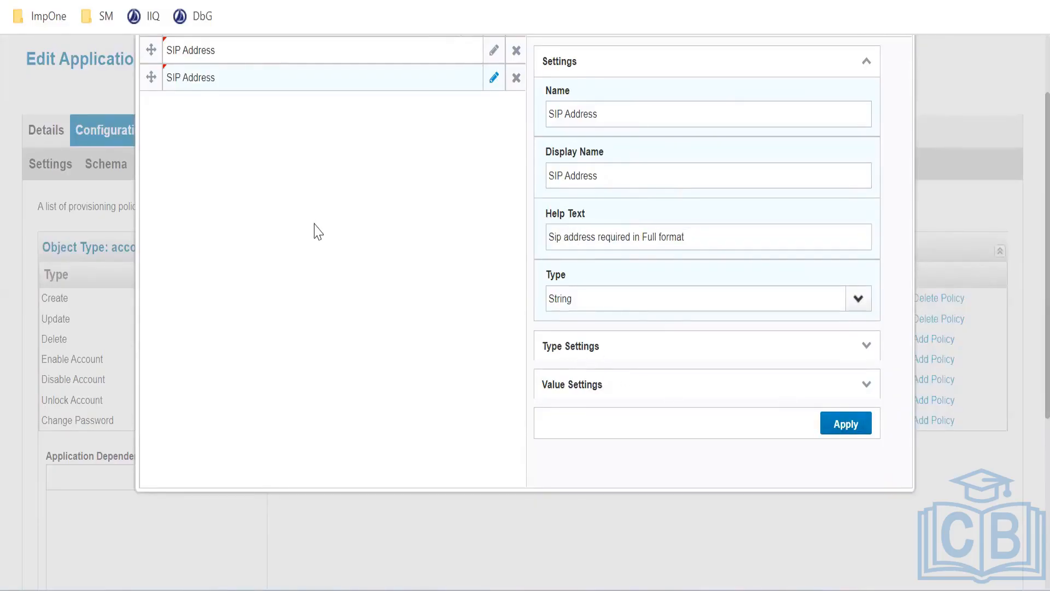
scroll(318, 229, up, 2)
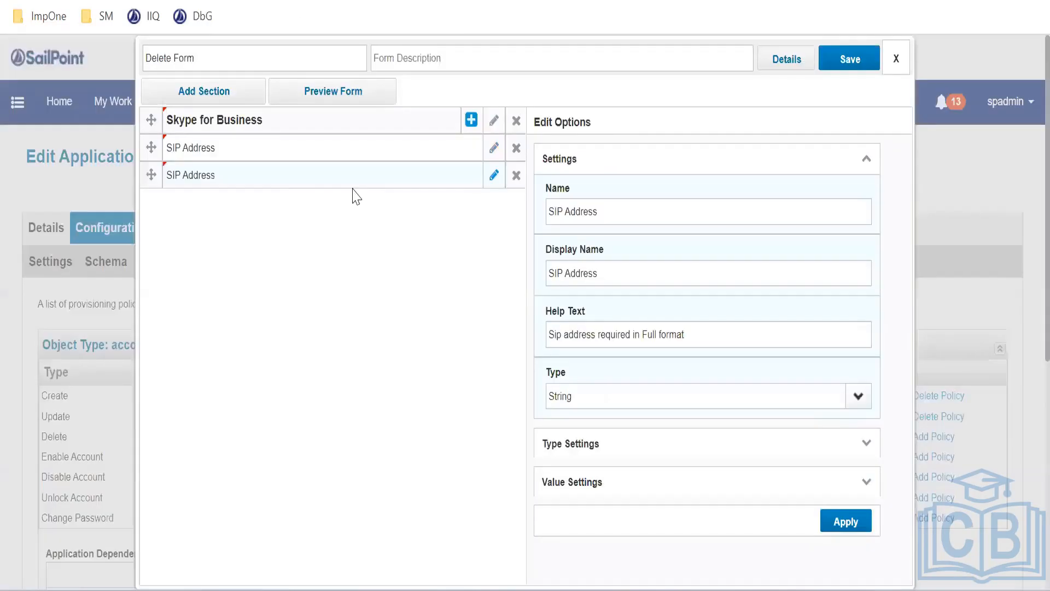
drag(622, 221, 420, 181)
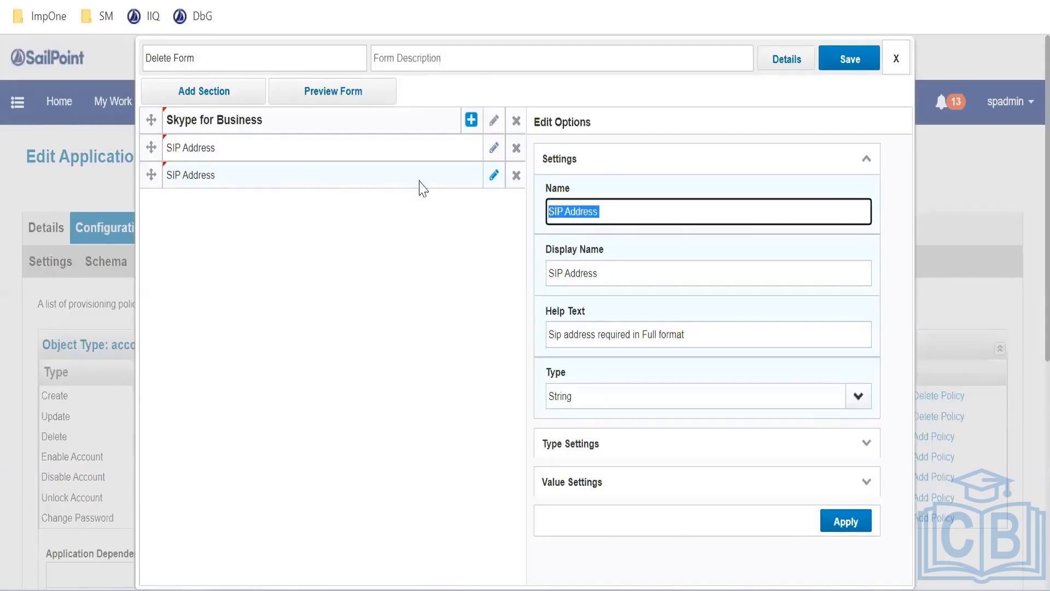
text(SIP Address TypeThis input works best with auto forms mode off.)
drag(619, 212, 895, 257)
key(BackSpace)
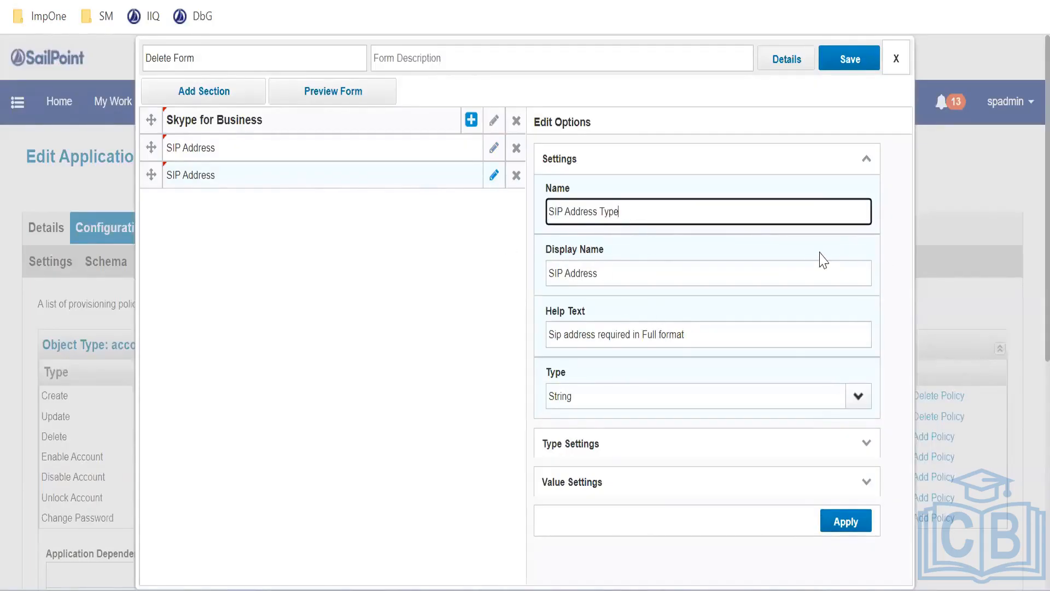
key(ctrl+z)
key(ctrl+x)
triple_click(731, 335)
key(ctrl+v)
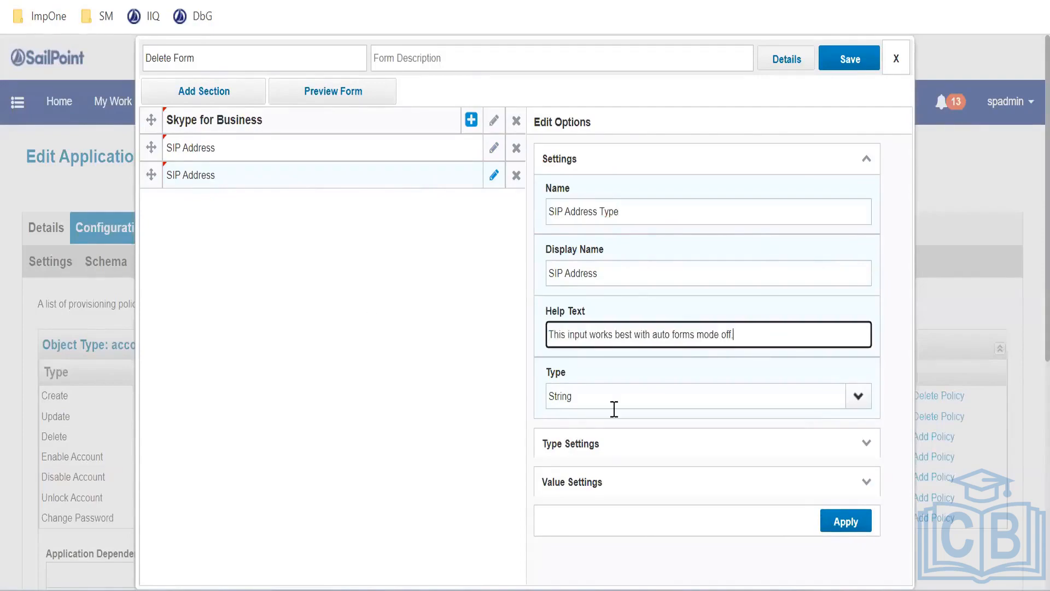
click(844, 520)
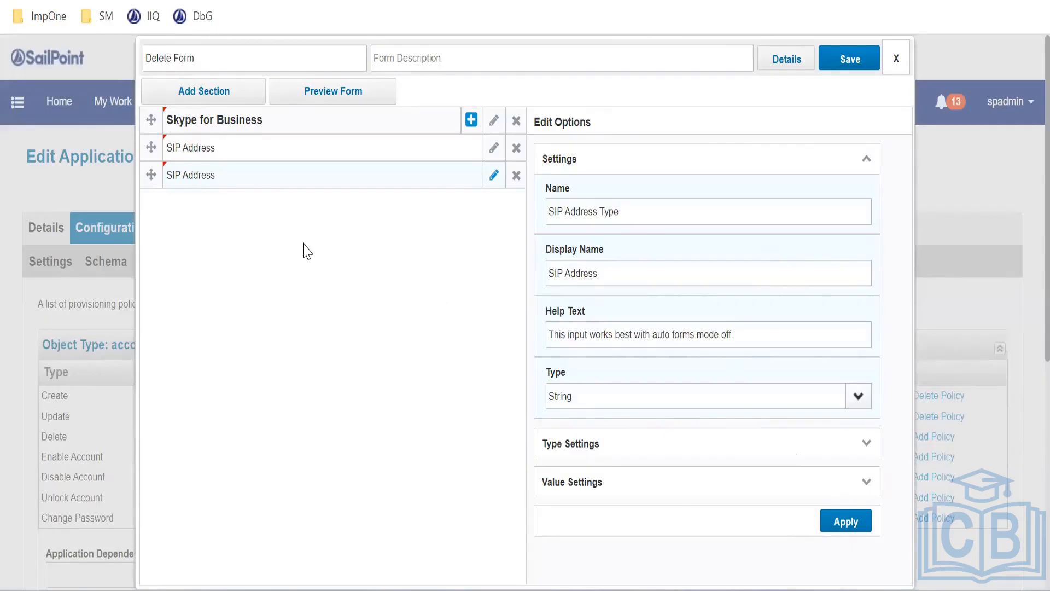
Re-apply the SIP Address Type field settings and preview the Delete Form
click(653, 219)
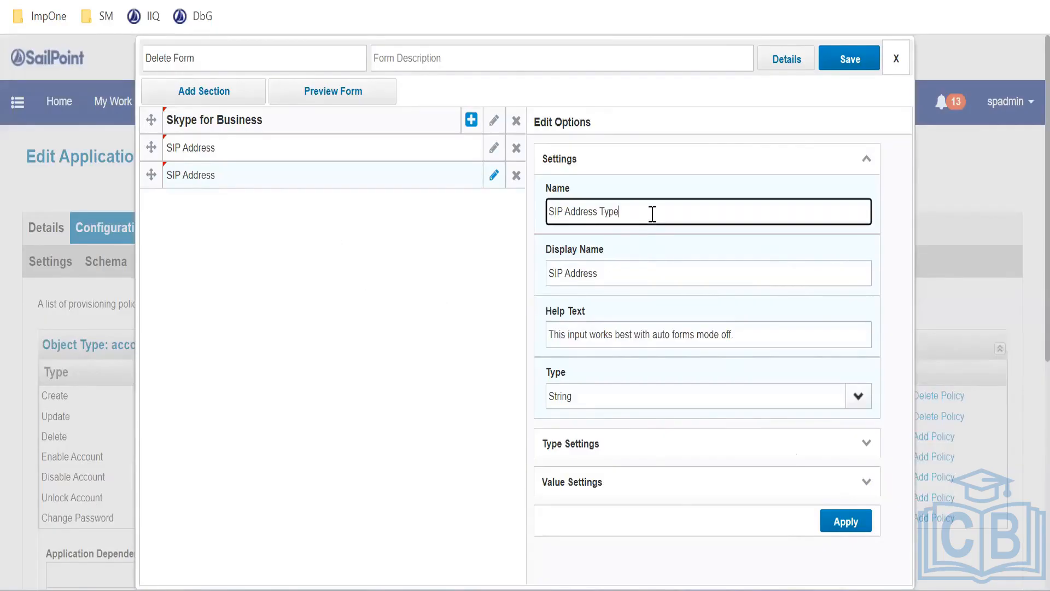
click(840, 523)
scroll(763, 419, down, 4)
scroll(340, 269, up, 6)
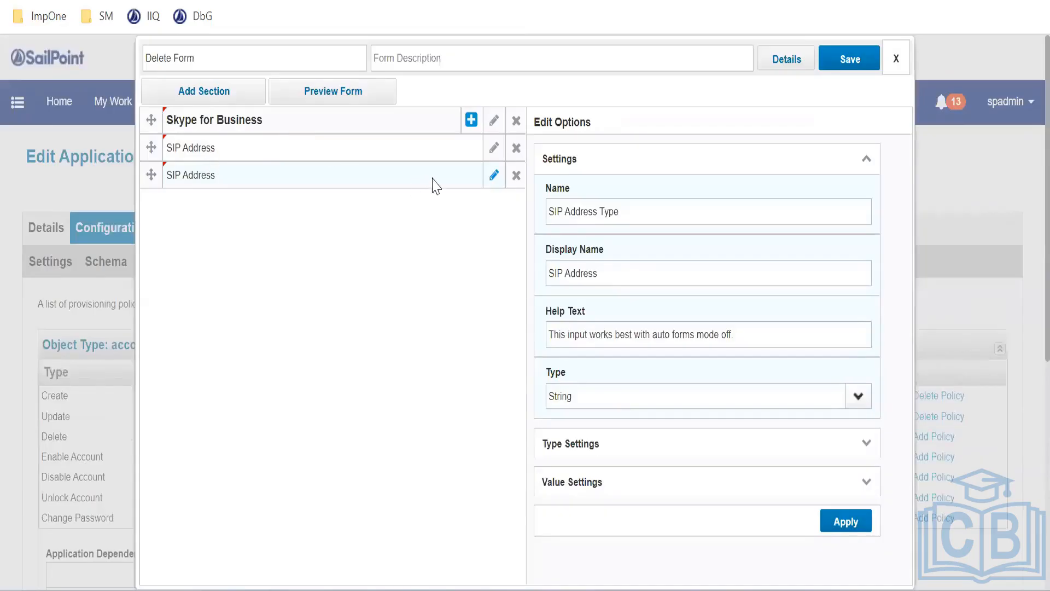
click(661, 219)
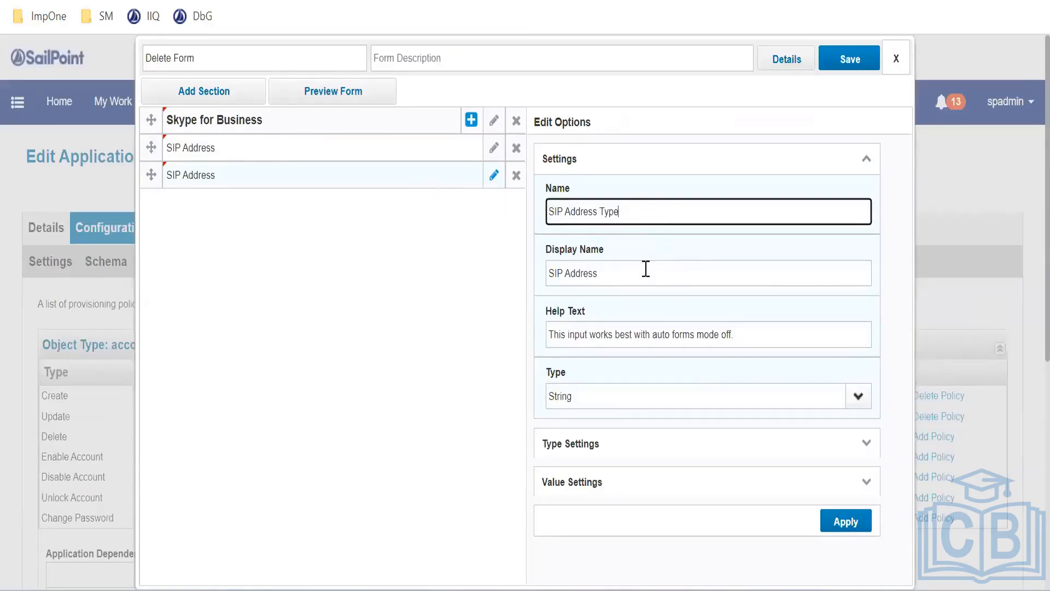
click(646, 269)
scroll(706, 369, down, 4)
click(855, 522)
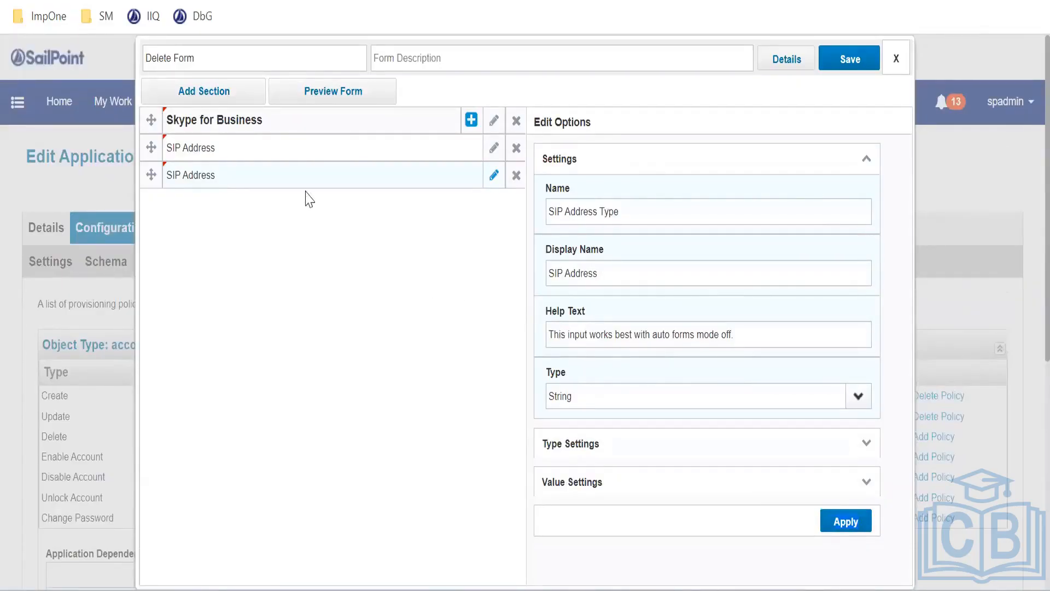
click(321, 100)
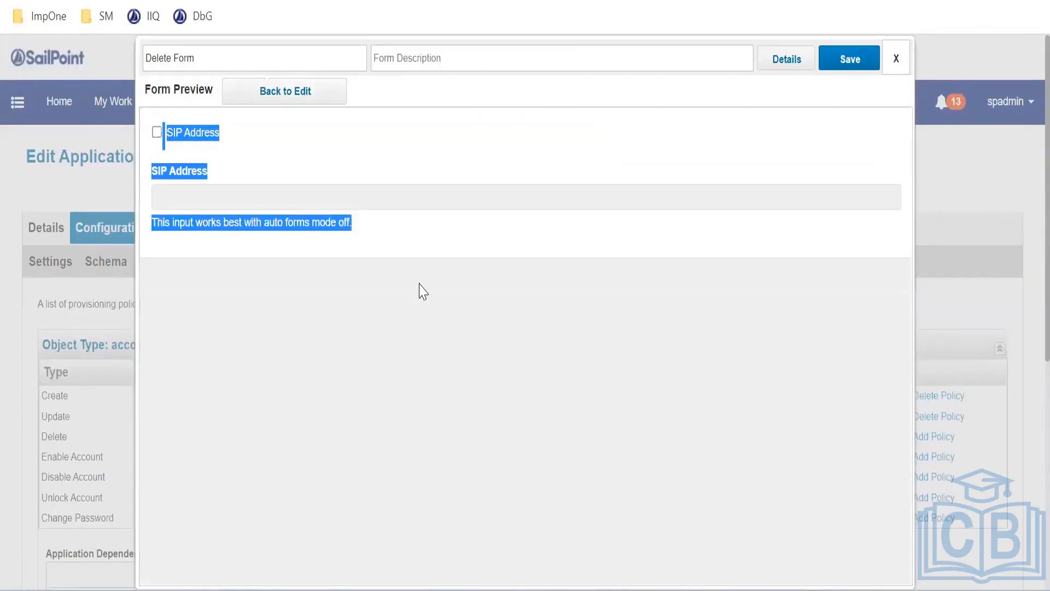
Point out the SIP Address label and help text in the preview, then return to editing
drag(158, 169, 233, 179)
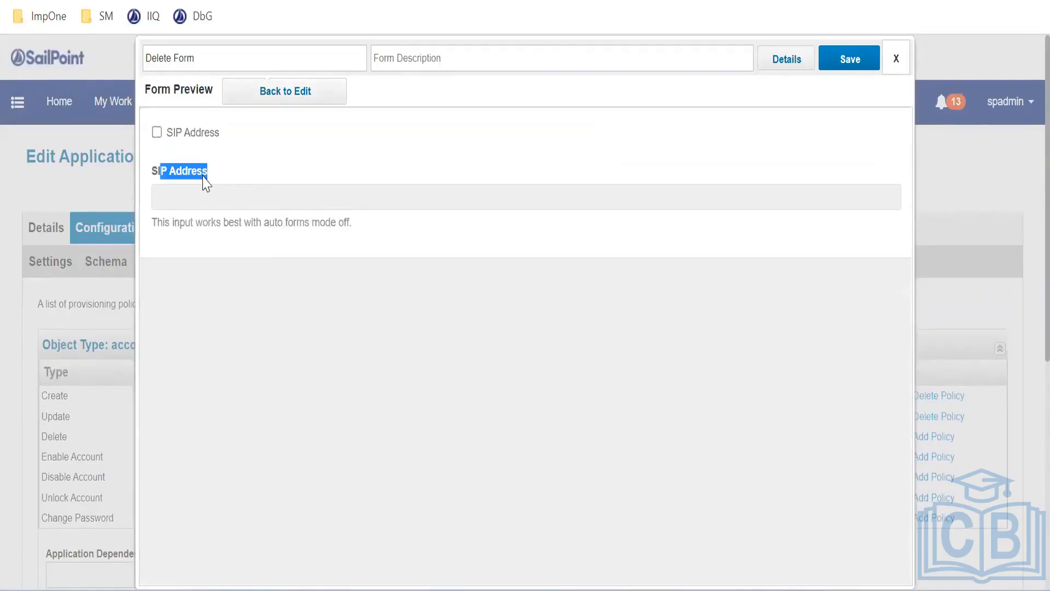
click(207, 172)
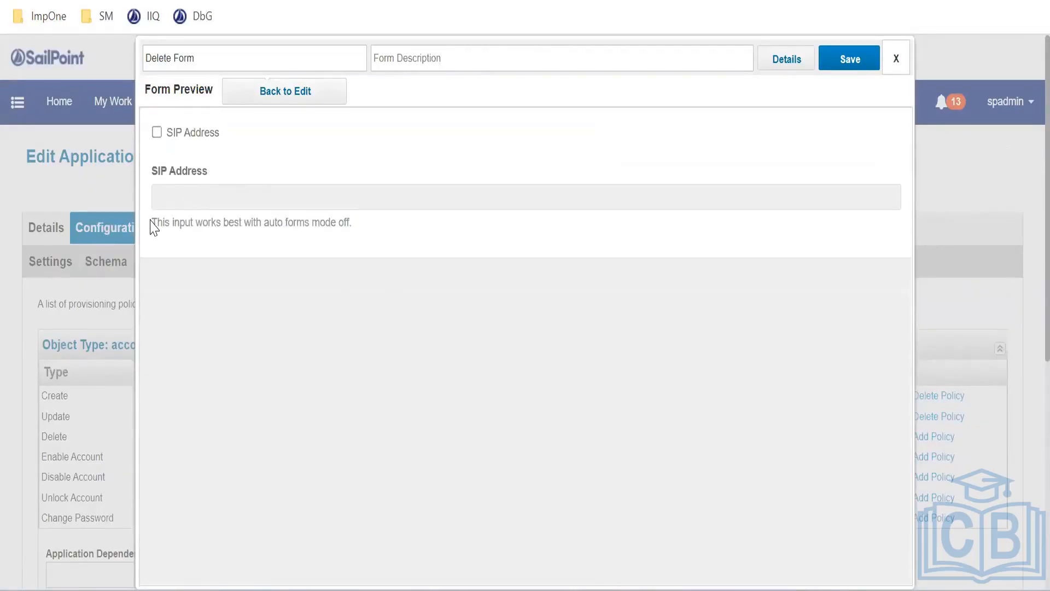
drag(152, 224, 361, 237)
click(280, 170)
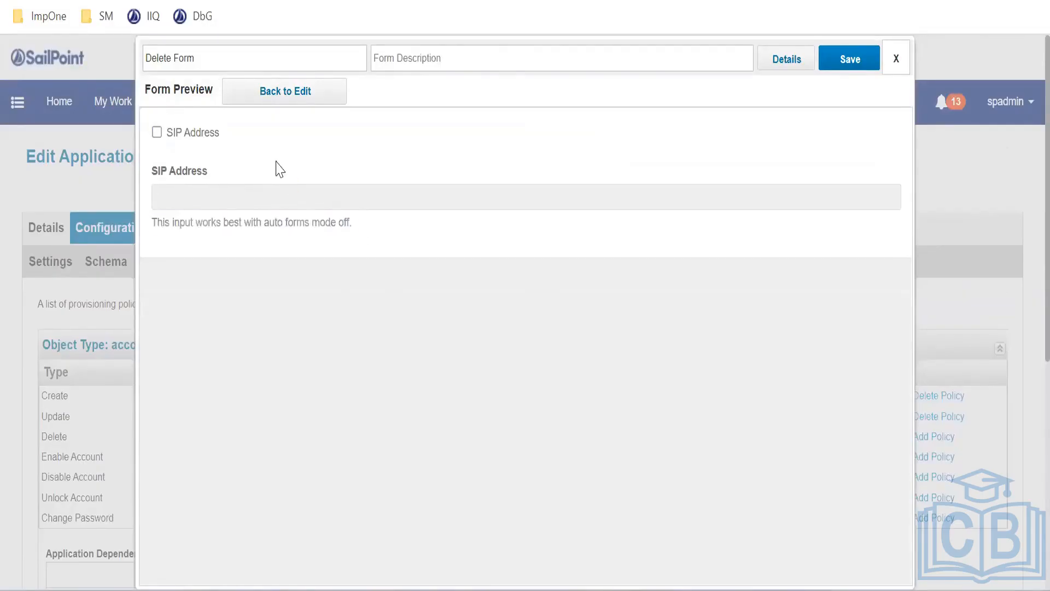
click(255, 100)
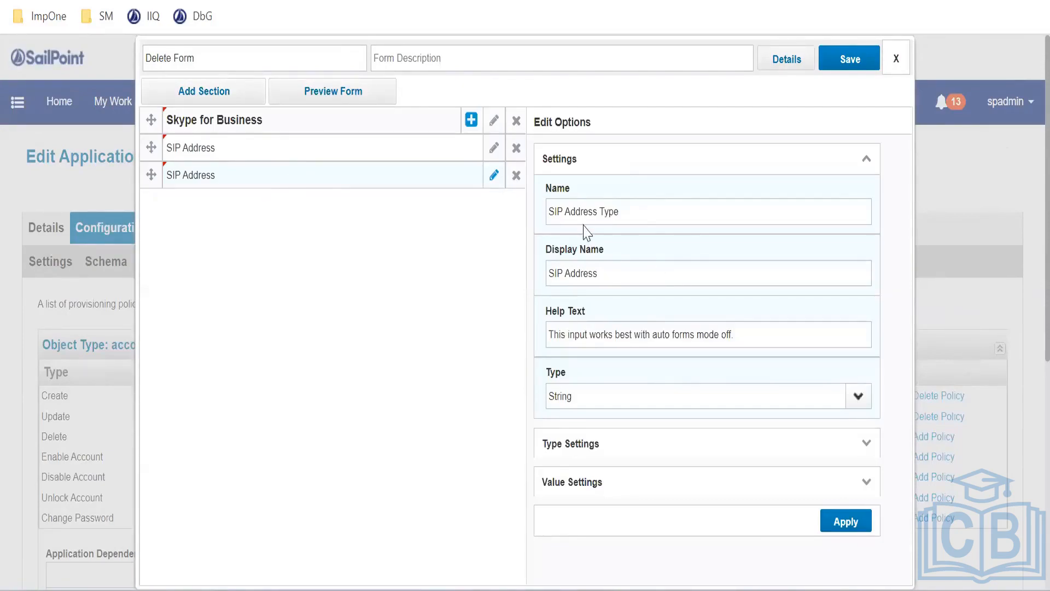
Append 'Type' to the second field's display name, making it 'SIP Address Type'
double_click(612, 213)
key(ctrl+c)
click(626, 276)
key(ctrl+v)
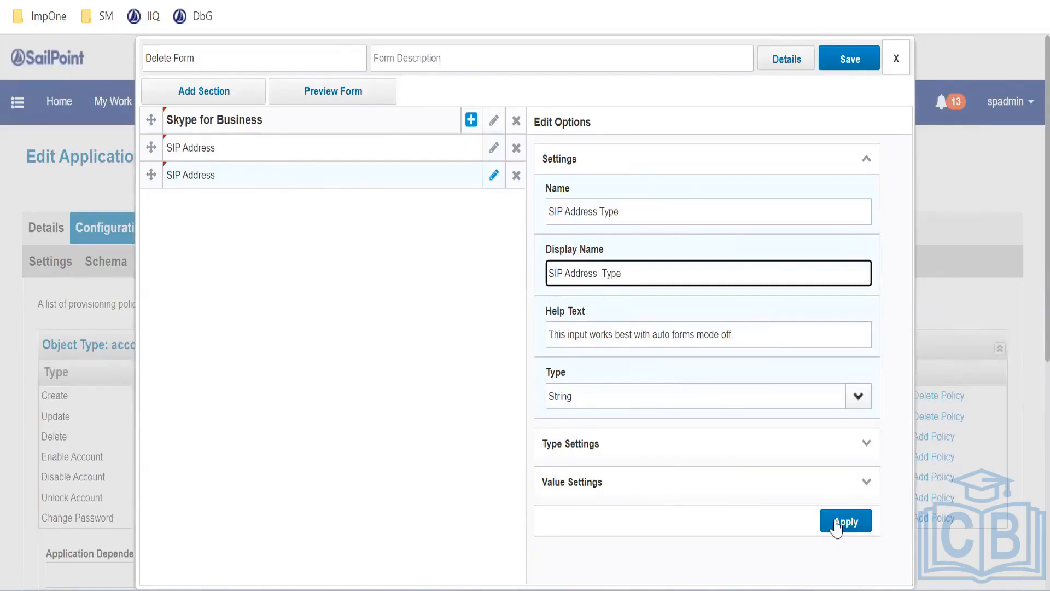
click(846, 521)
Preview the form with the SIP Address box ticked and highlight the help text
click(300, 97)
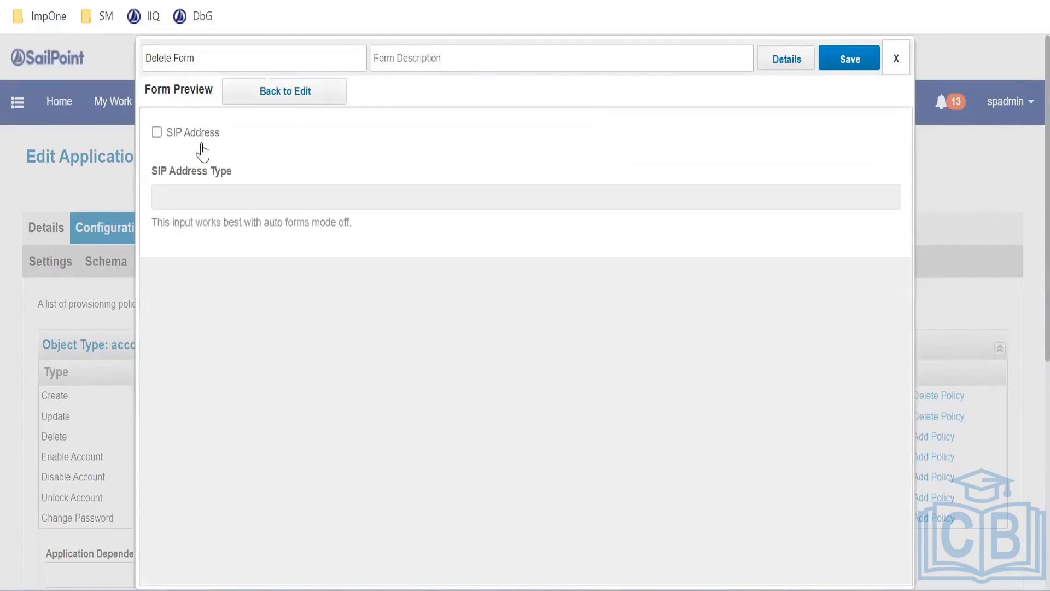
click(156, 131)
drag(155, 222, 392, 246)
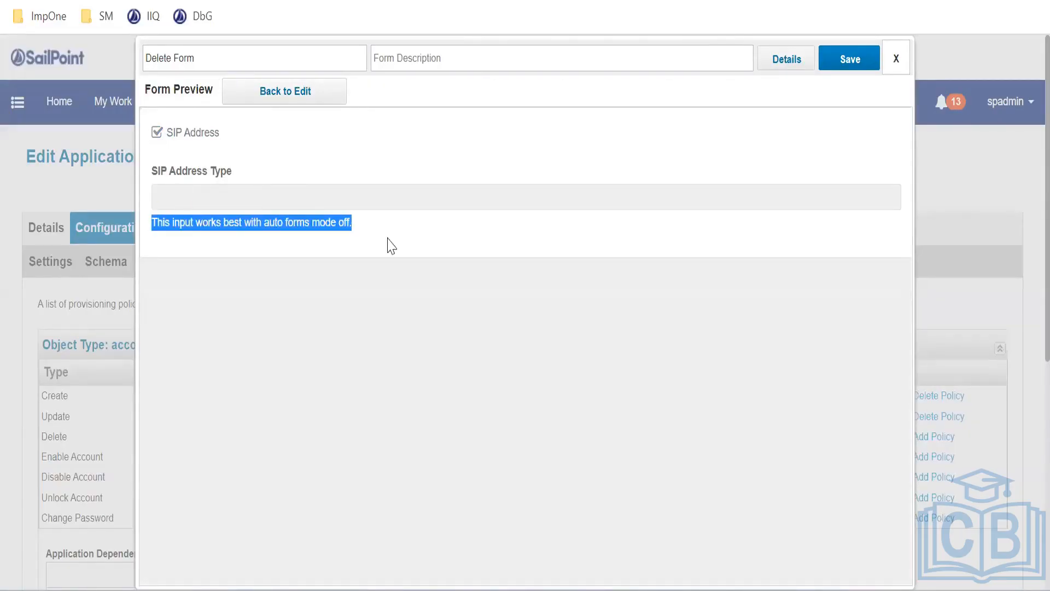
click(178, 1)
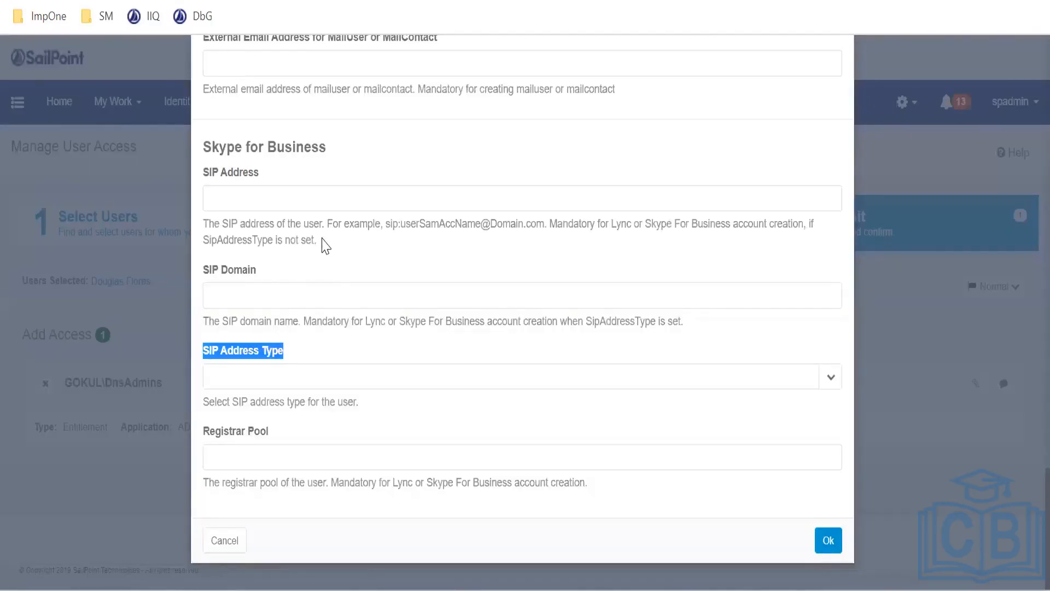
drag(316, 241, 218, 227)
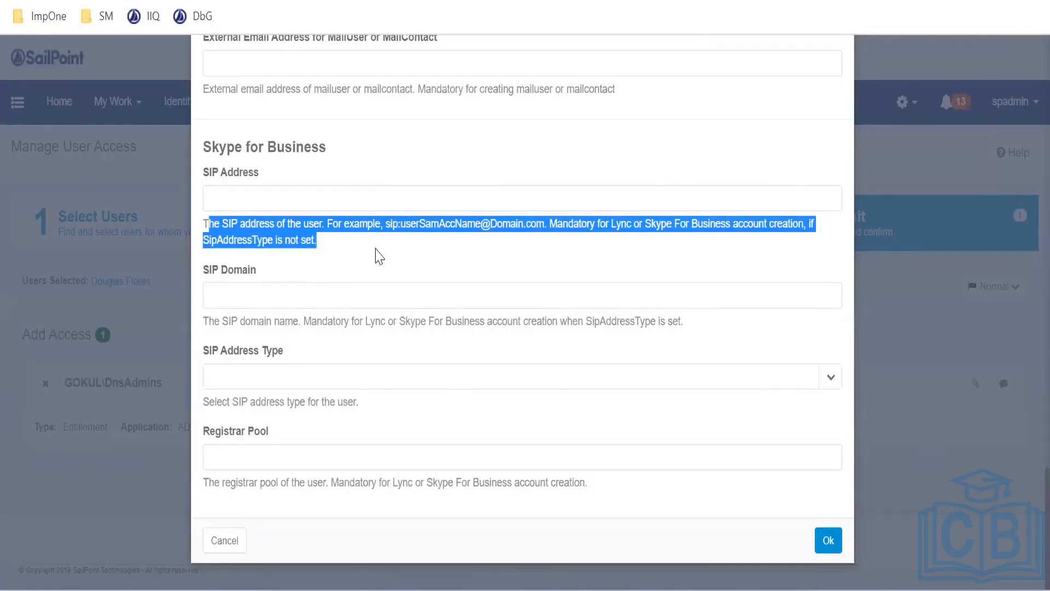
click(329, 251)
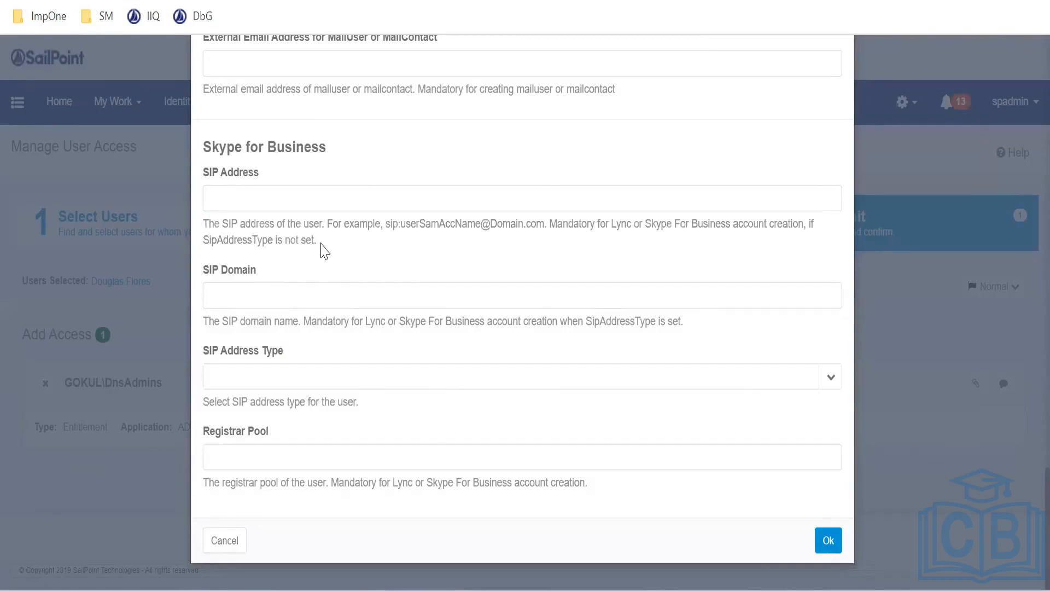
drag(253, 240, 228, 228)
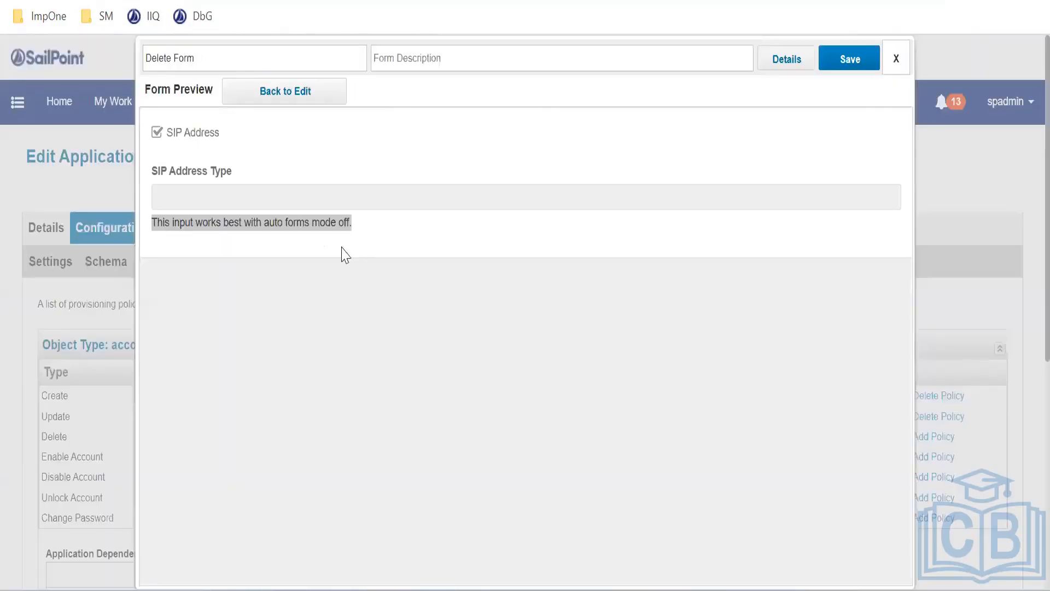
Make SIP Address Type a required field in its type settings
click(327, 237)
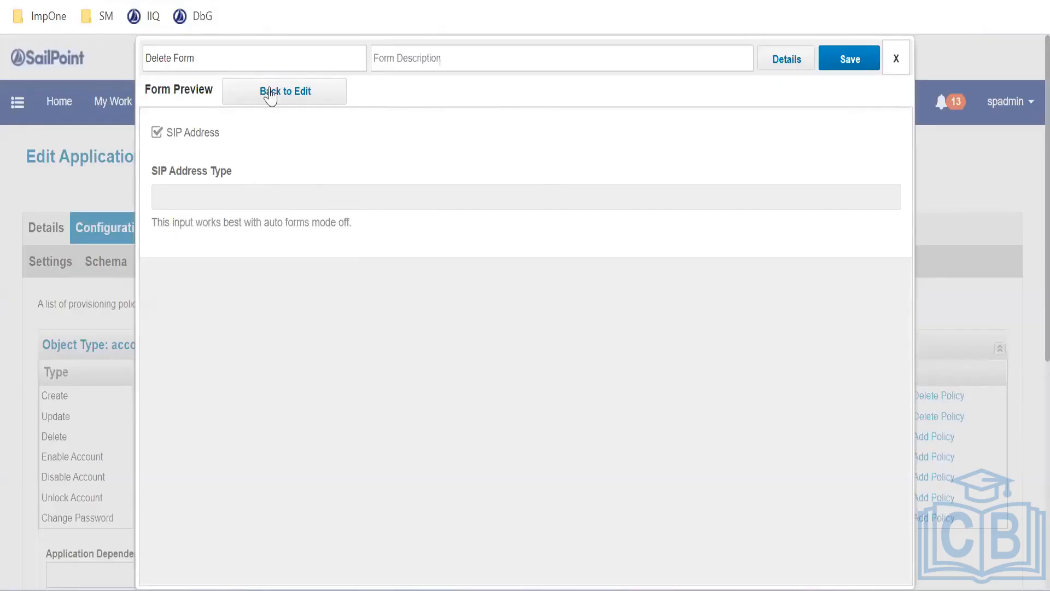
click(269, 93)
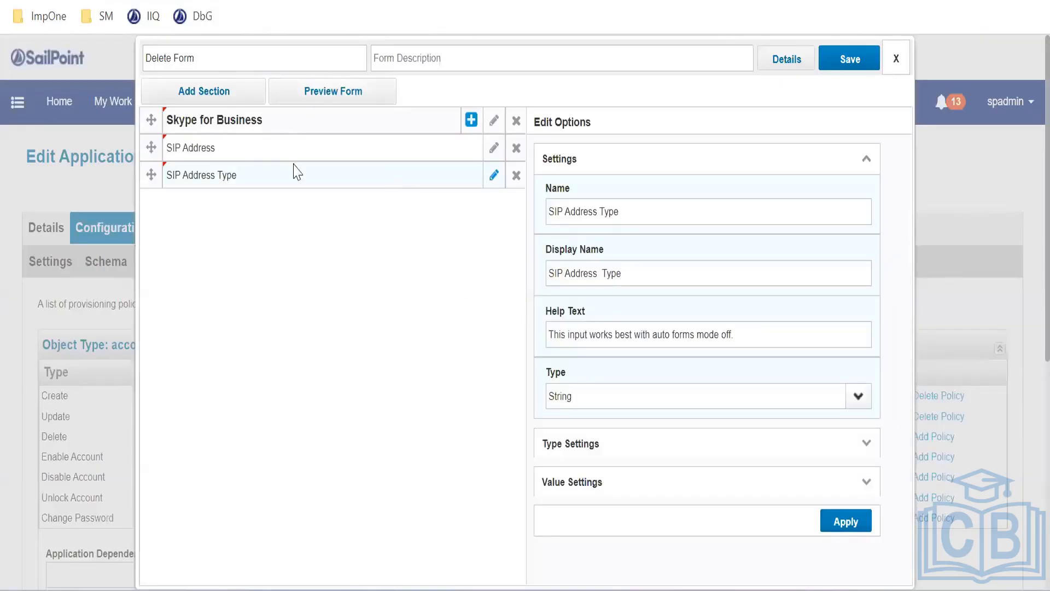
scroll(601, 350, down, 2)
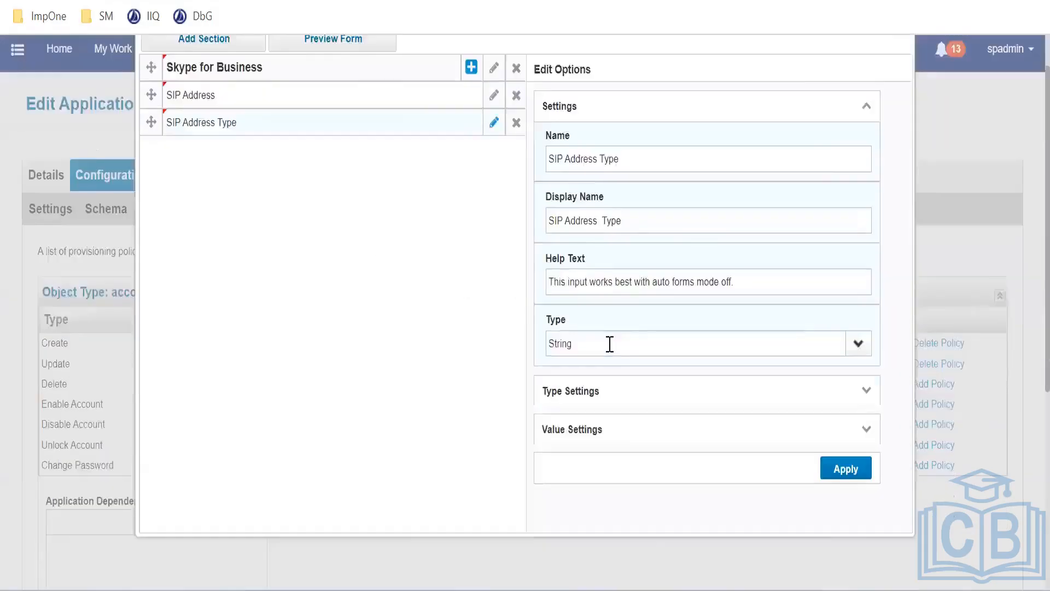
click(867, 385)
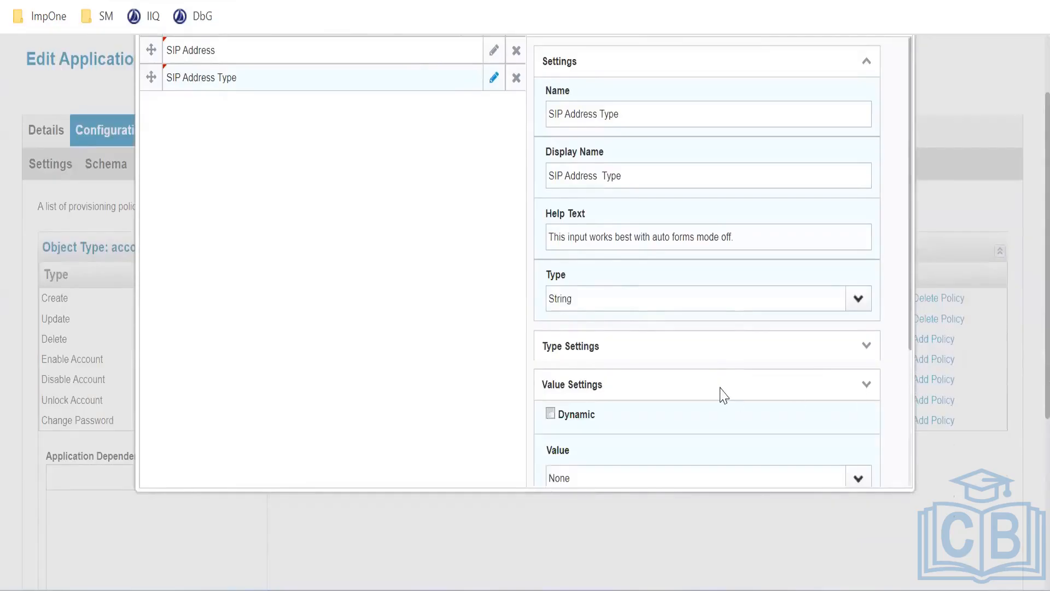
scroll(790, 328, down, 2)
click(865, 249)
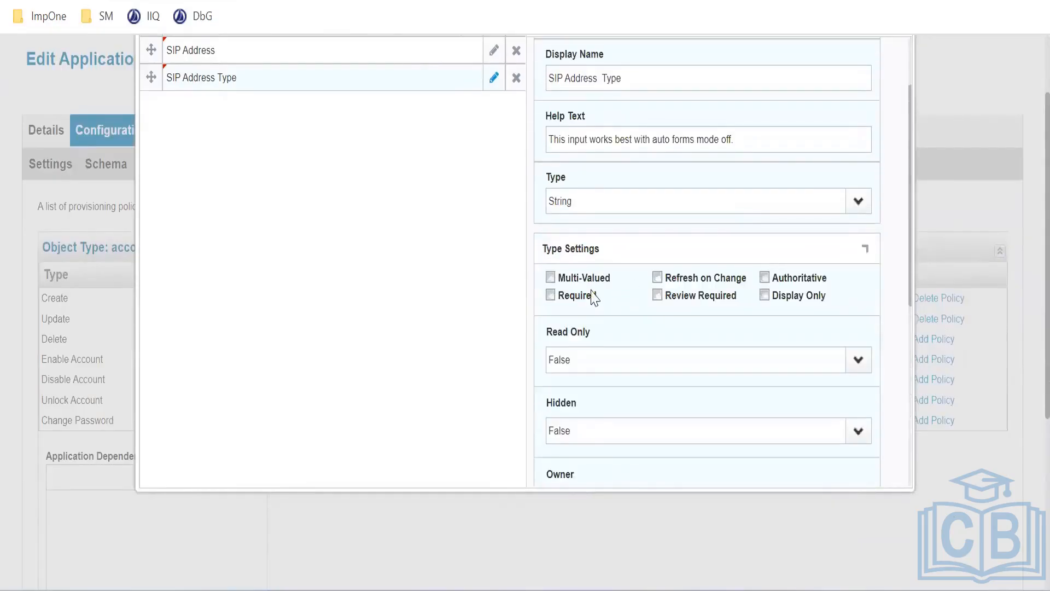
click(551, 296)
Preview the form and point out the required asterisk after SIP Address Type
scroll(735, 327, down, 4)
scroll(848, 446, down, 4)
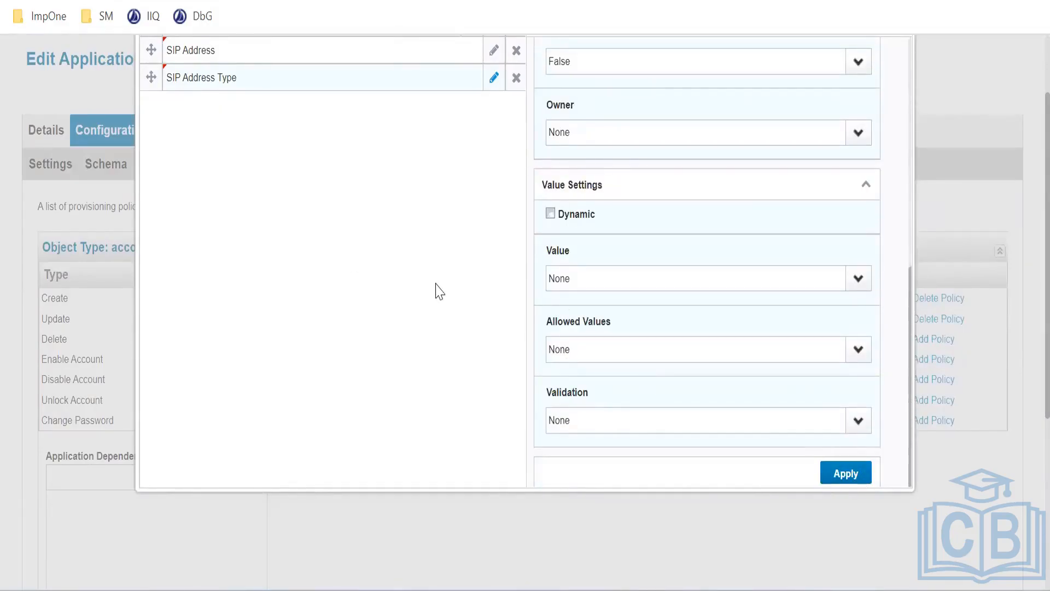
scroll(434, 288, up, 2)
click(324, 94)
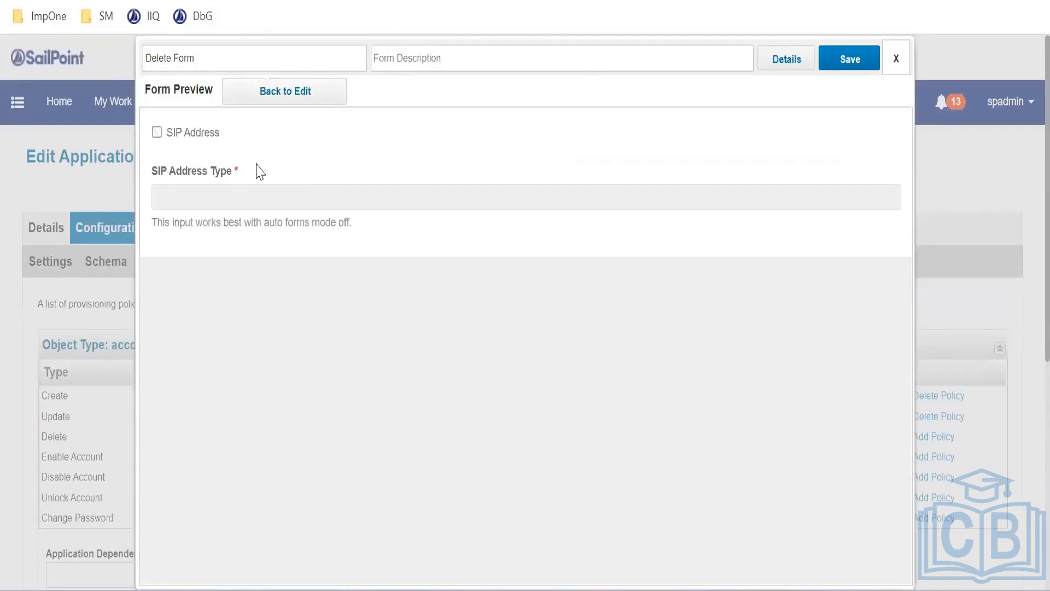
drag(245, 170, 232, 170)
click(347, 85)
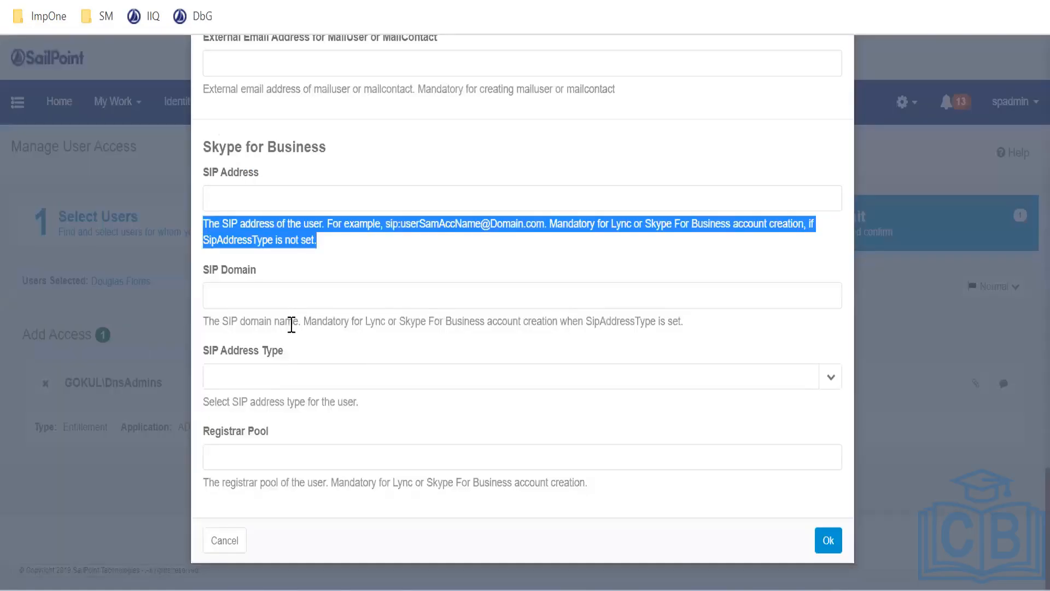
Scroll the access request form up to the Static route field and mark its label
click(207, 431)
scroll(270, 359, up, 5)
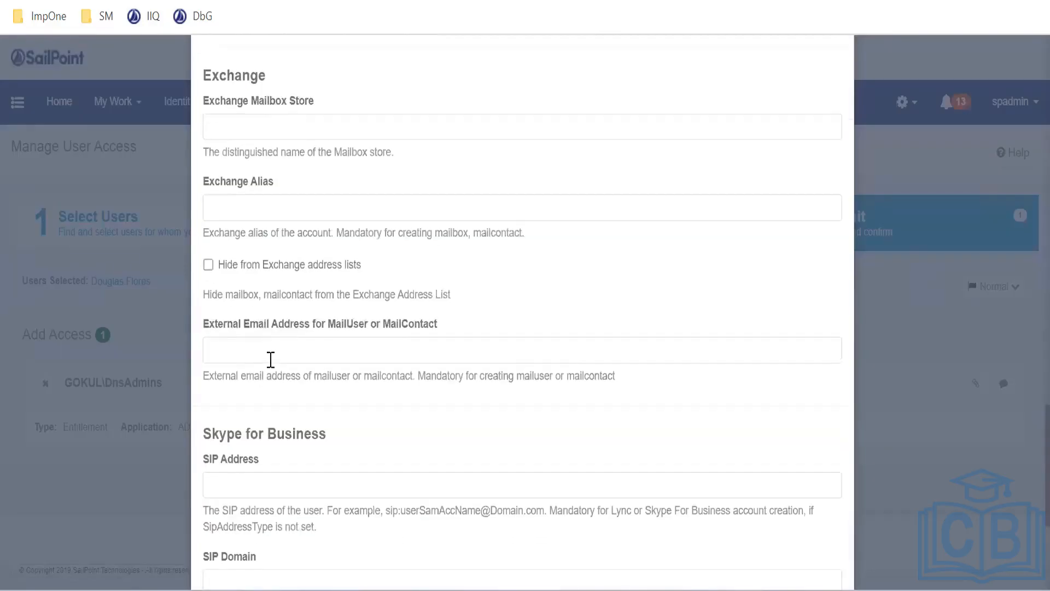
scroll(241, 234, up, 5)
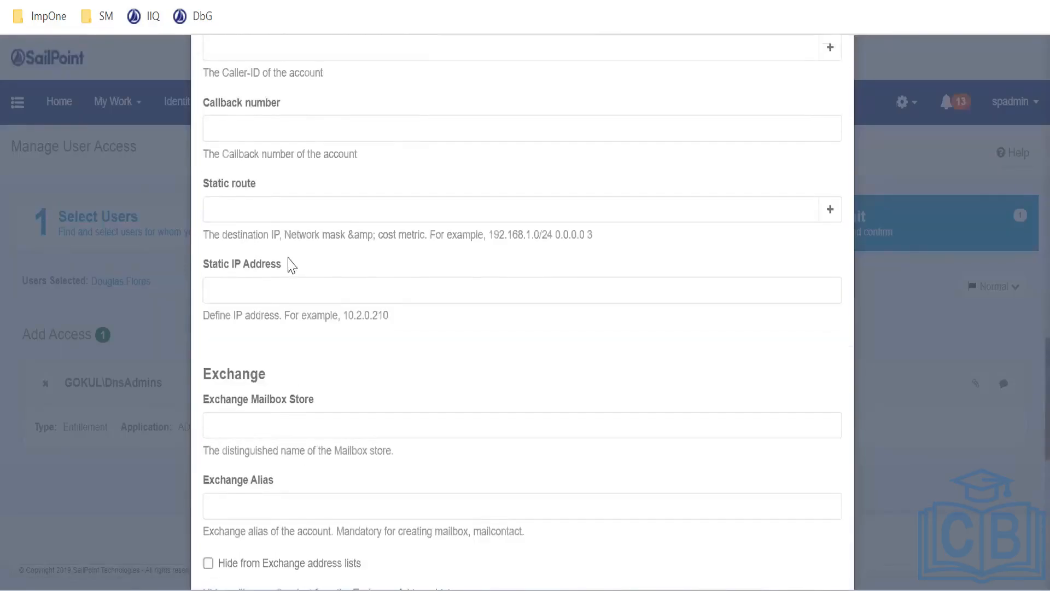
drag(259, 185, 190, 177)
key(ctrl+c)
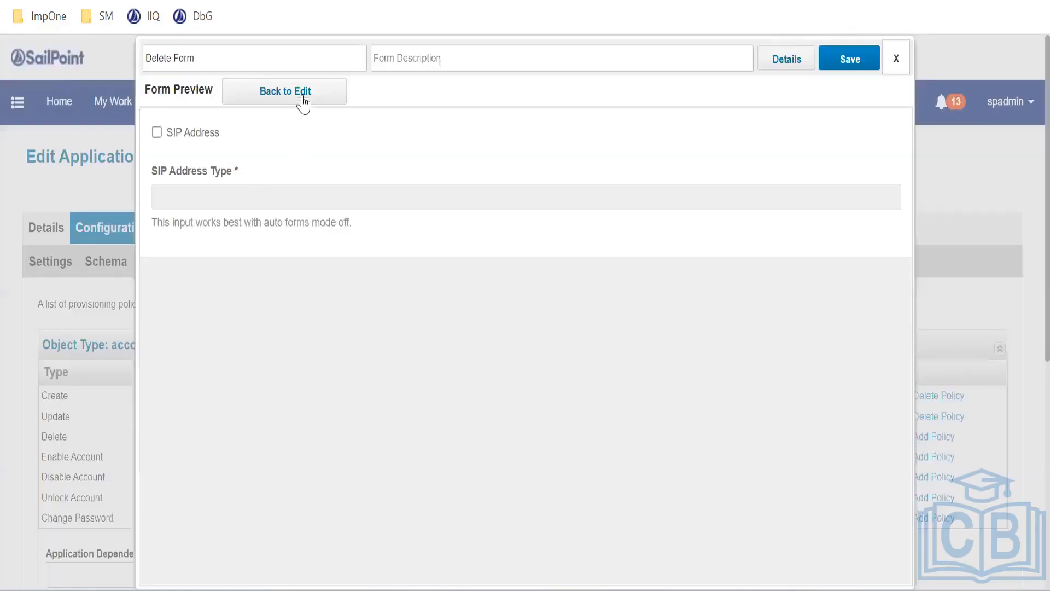
Add a Managed Attribute field named 'Static route' to the Skype for Business section
click(300, 97)
scroll(417, 188, down, 1)
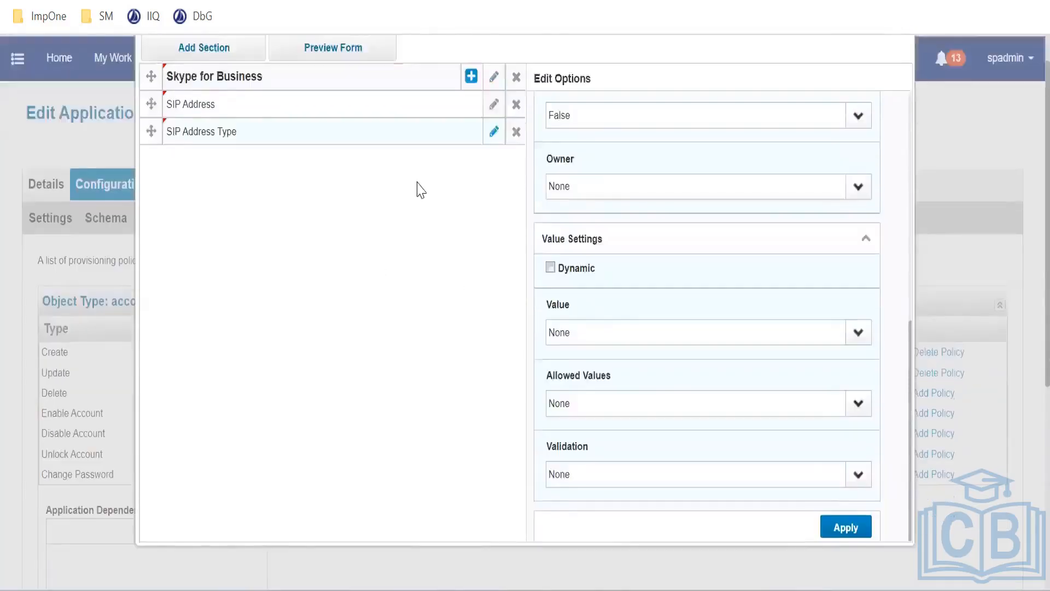
scroll(454, 153, up, 1)
click(473, 129)
click(409, 155)
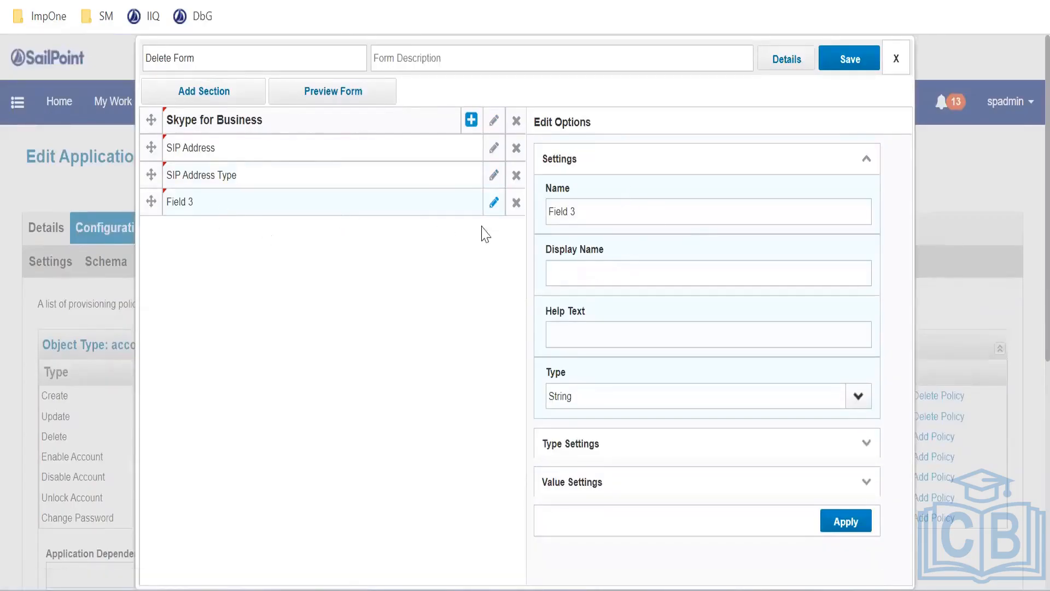
drag(580, 211, 548, 212)
text(Static route)
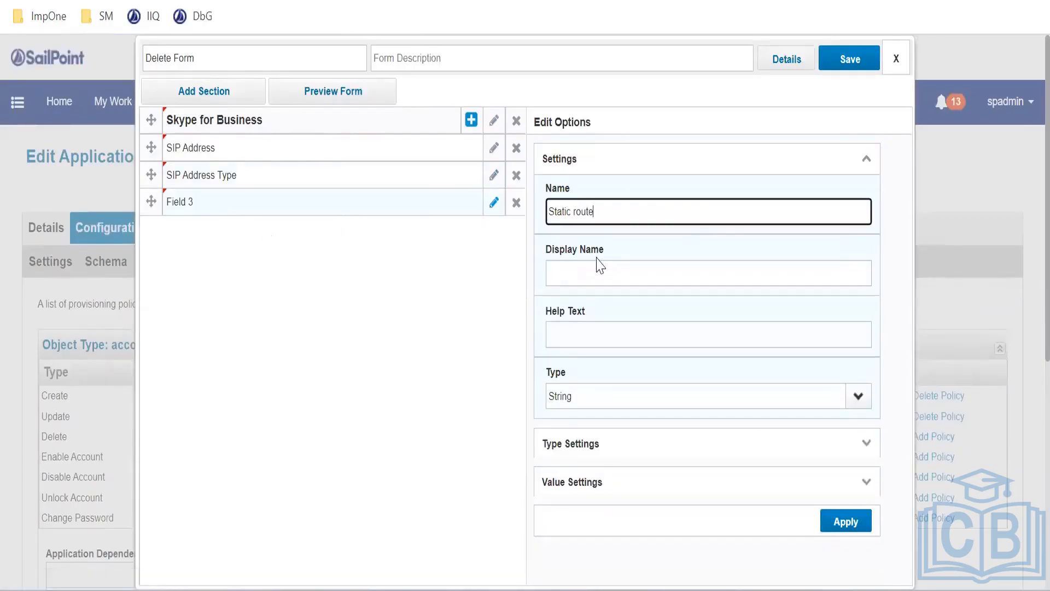
click(586, 270)
key(ctrl+v)
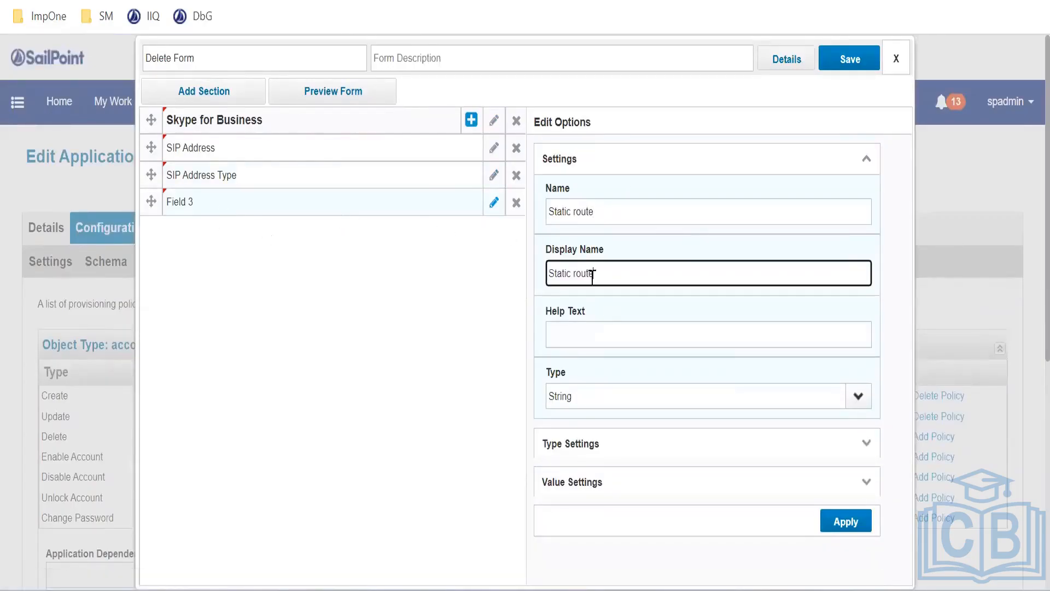
click(857, 397)
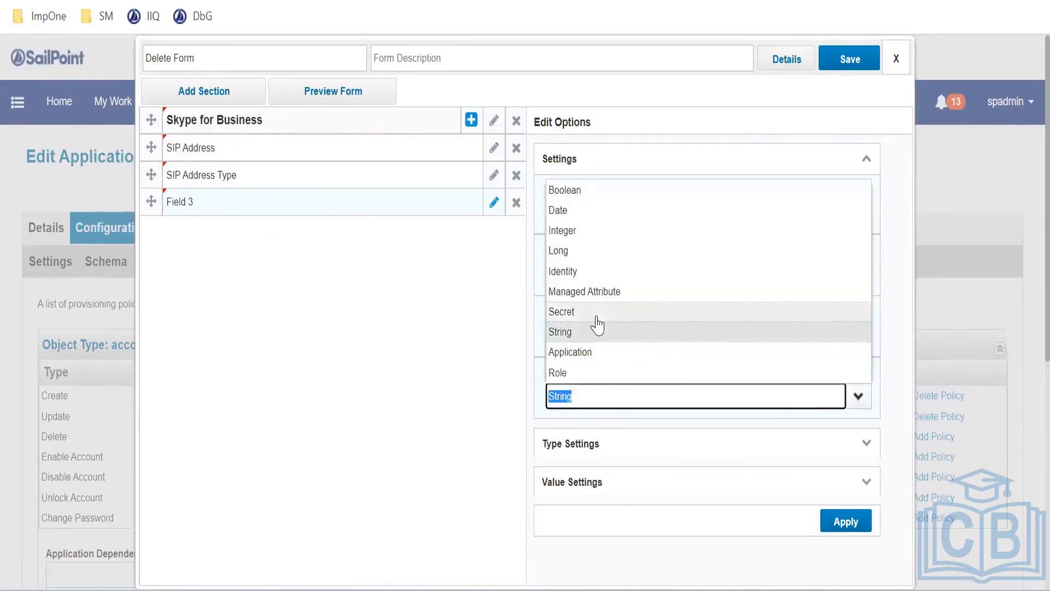
click(600, 292)
scroll(849, 363, down, 2)
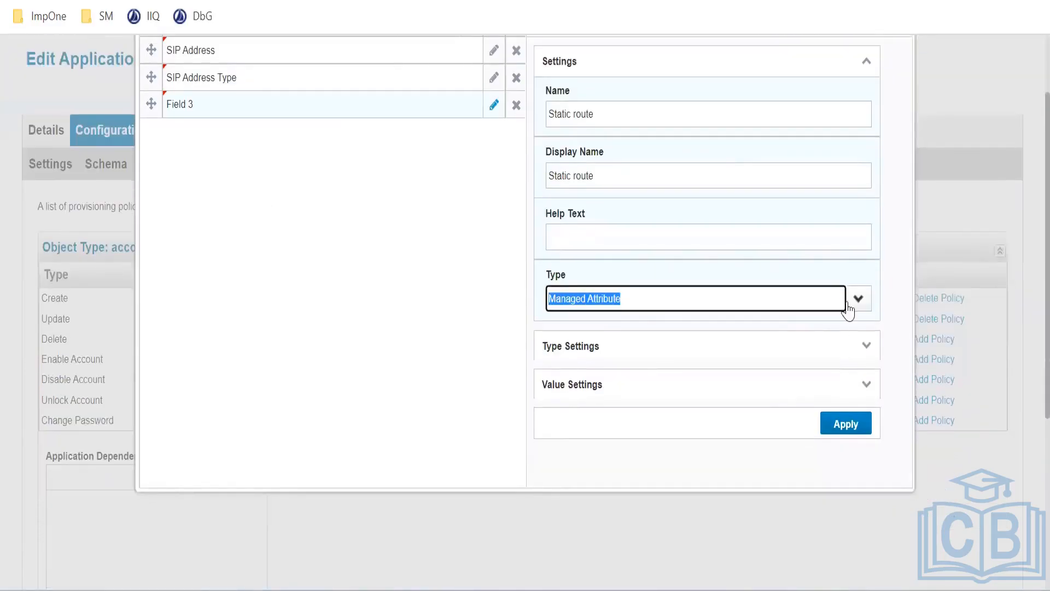
click(846, 425)
Add a new row with columns to the Skype for Business section
scroll(286, 234, up, 2)
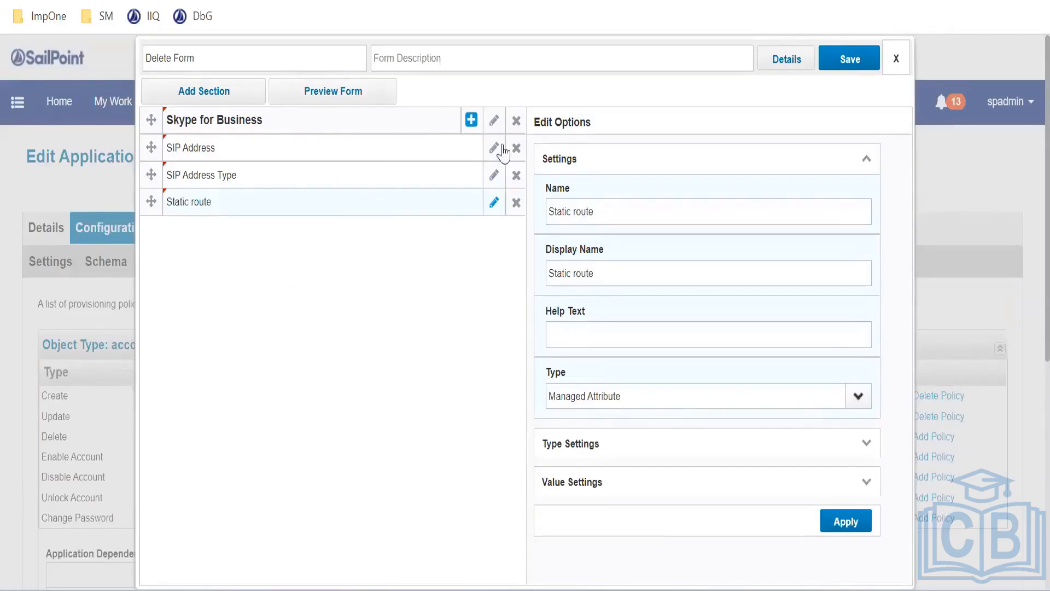
click(471, 121)
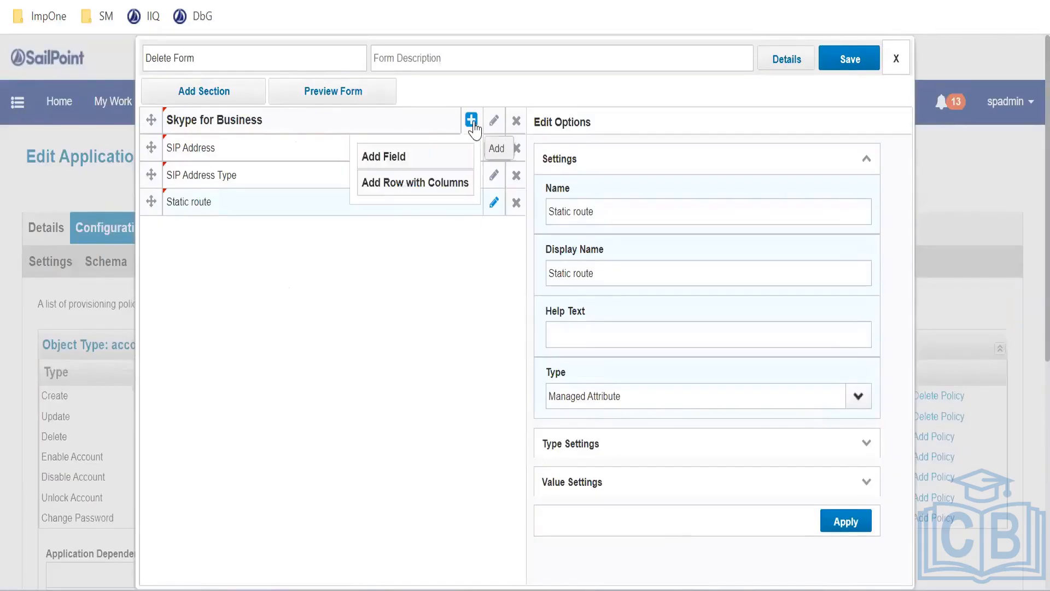
click(422, 185)
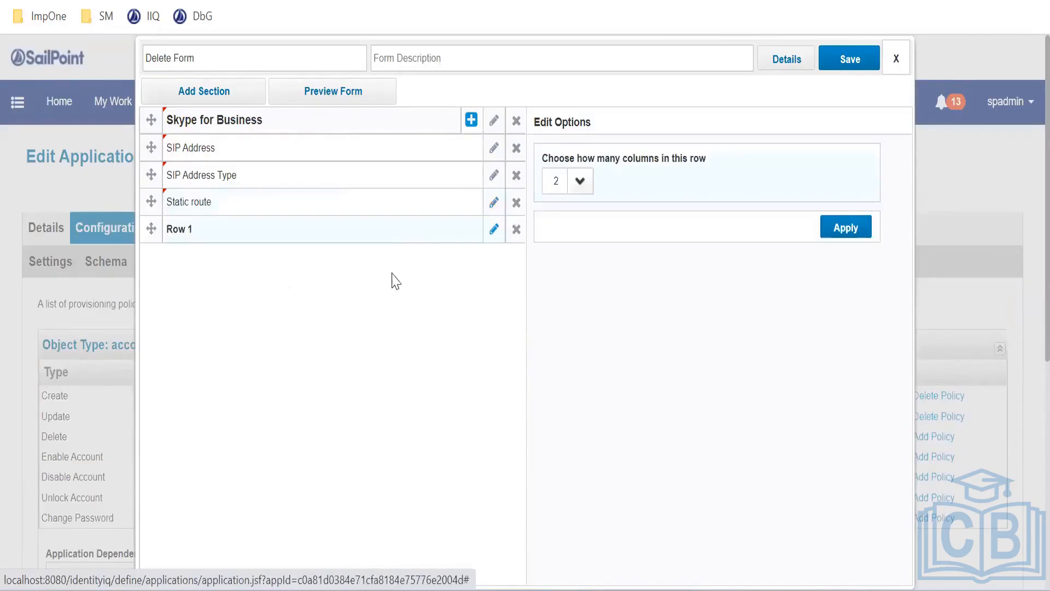
Set up Row 1 with 2 columns
click(579, 192)
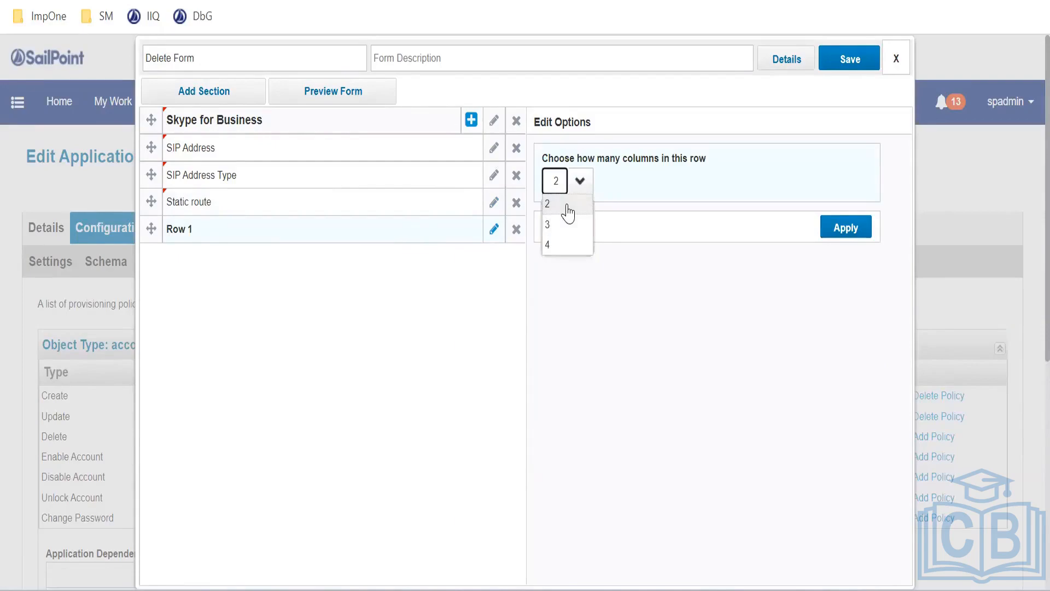
click(568, 211)
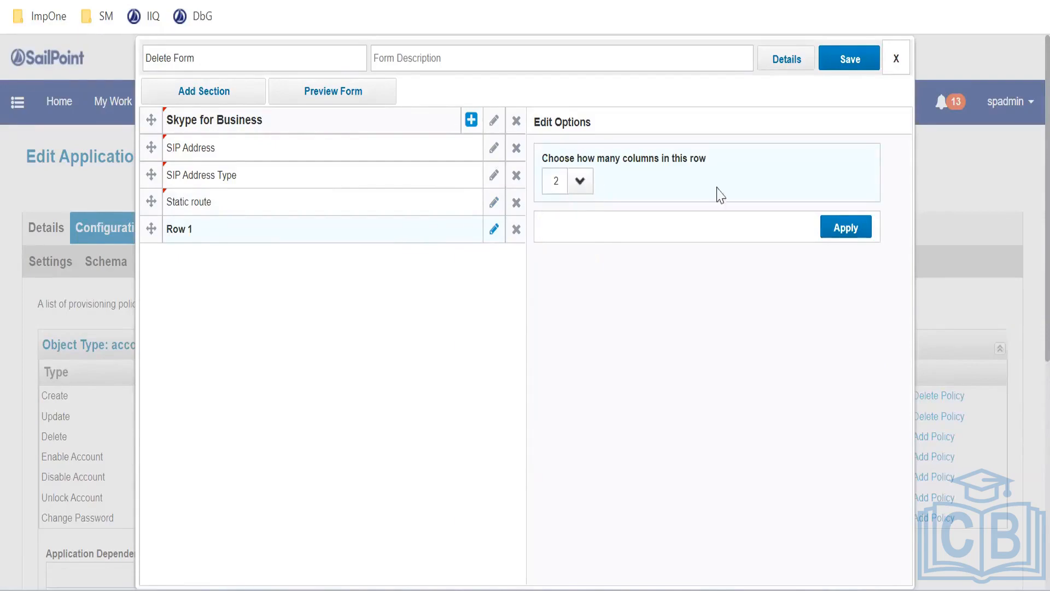
click(827, 237)
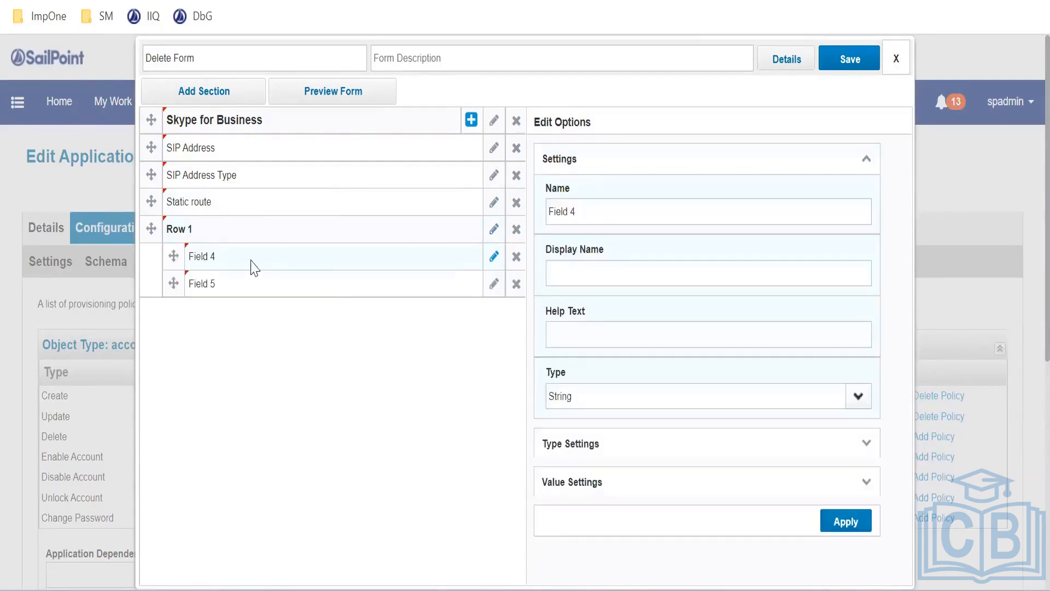
Make Field 4 a Secret-type field with name and display name 'Password'
triple_click(609, 212)
text(Password)
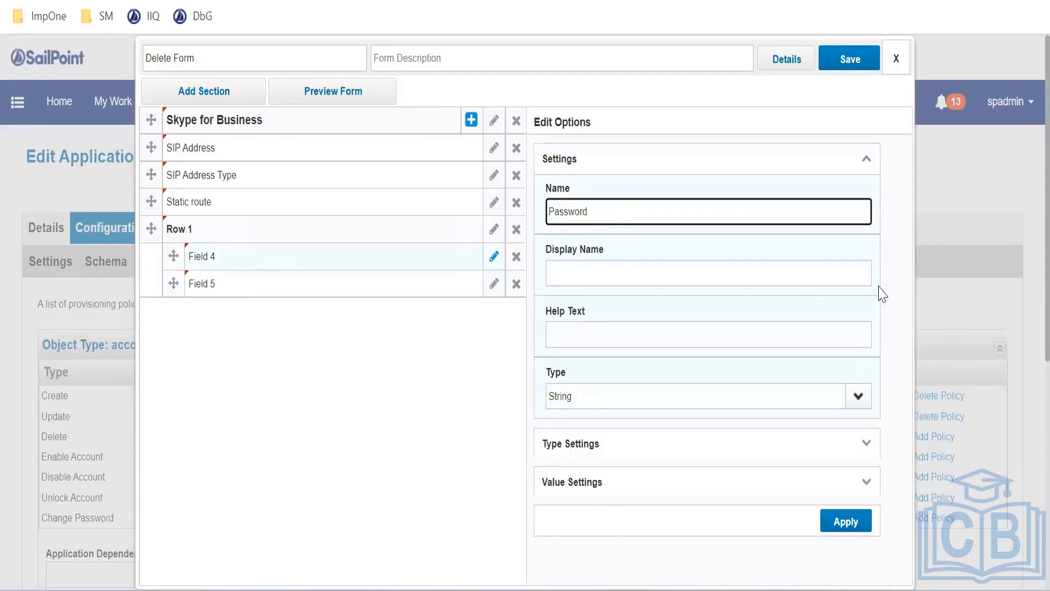
click(671, 274)
triple_click(646, 213)
key(ctrl+c)
click(571, 273)
key(ctrl+v)
scroll(712, 346, down, 2)
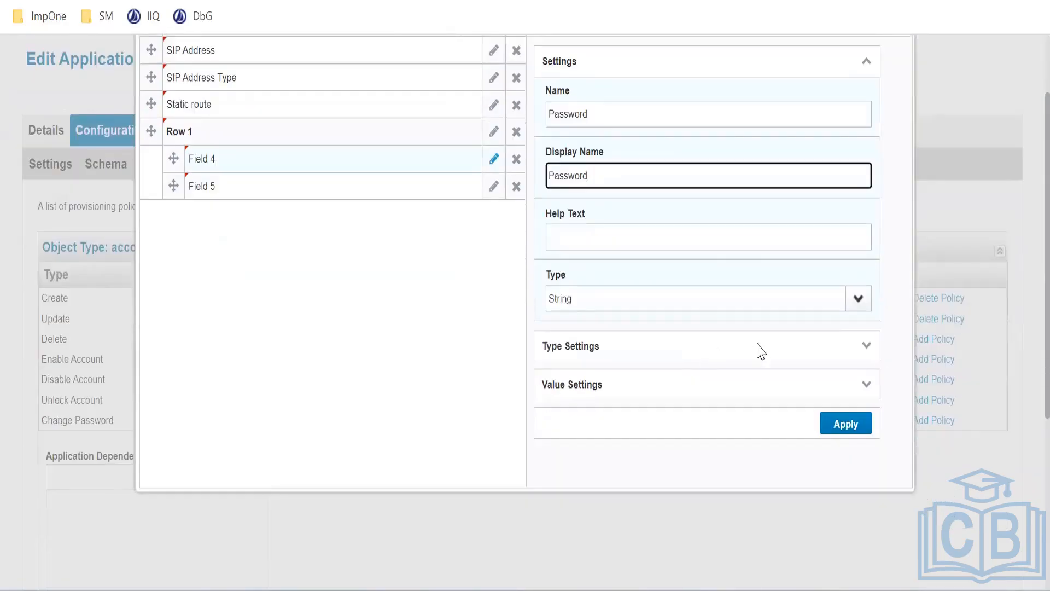
click(876, 346)
scroll(764, 364, down, 2)
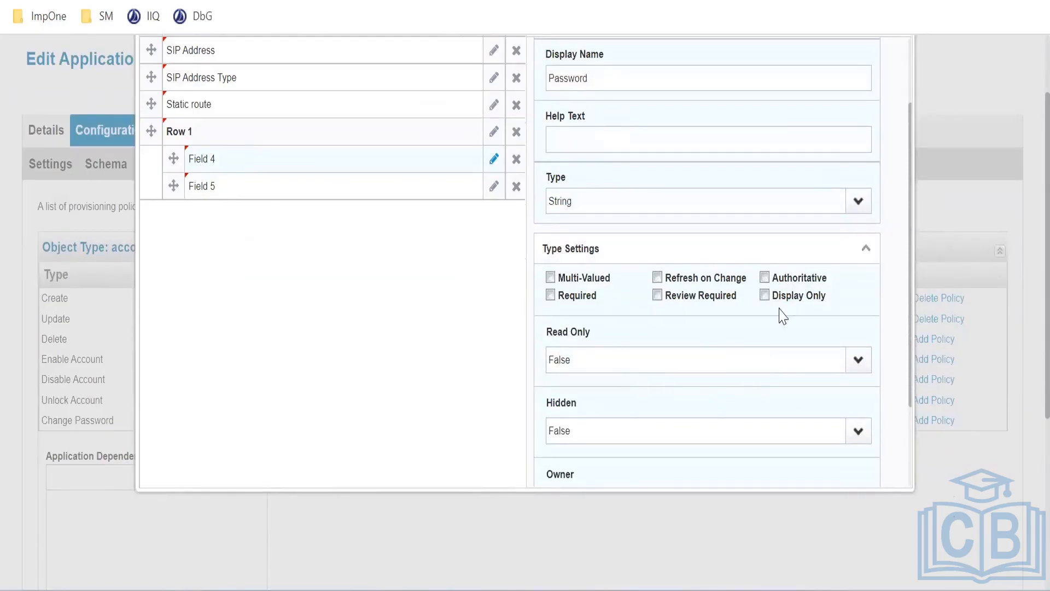
click(830, 210)
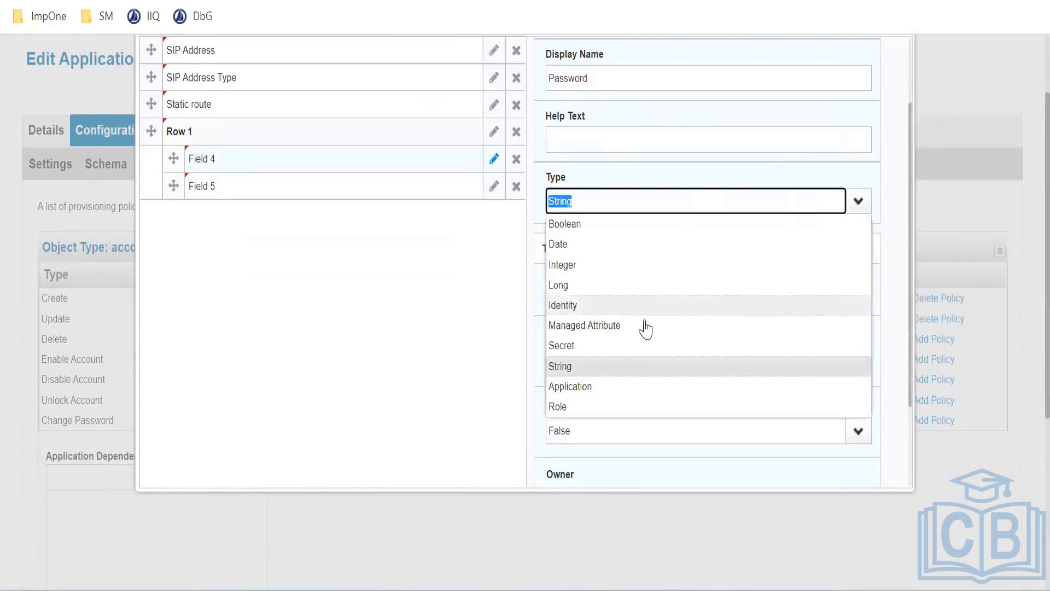
click(619, 347)
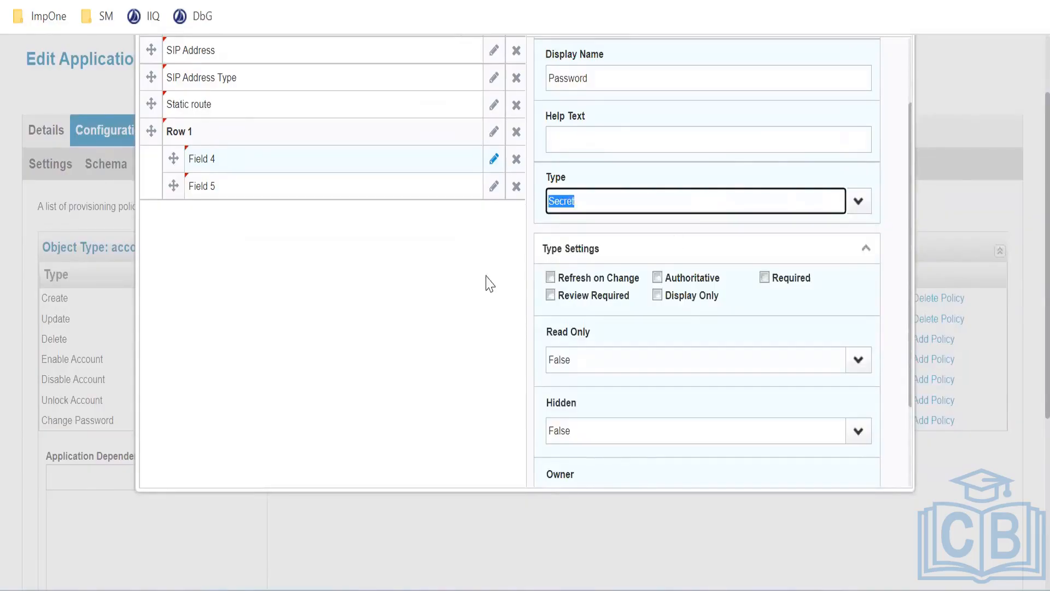
scroll(765, 325, down, 1)
scroll(764, 325, down, 1)
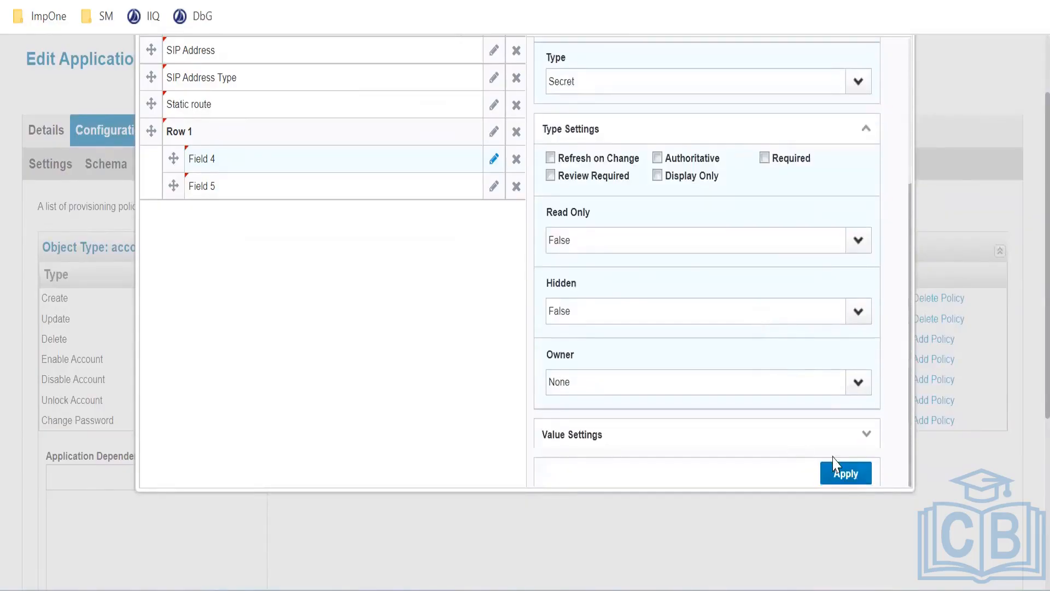
click(827, 474)
click(494, 187)
Name Field 5 'Retype password', reusing it as display name and help text
scroll(593, 235, up, 2)
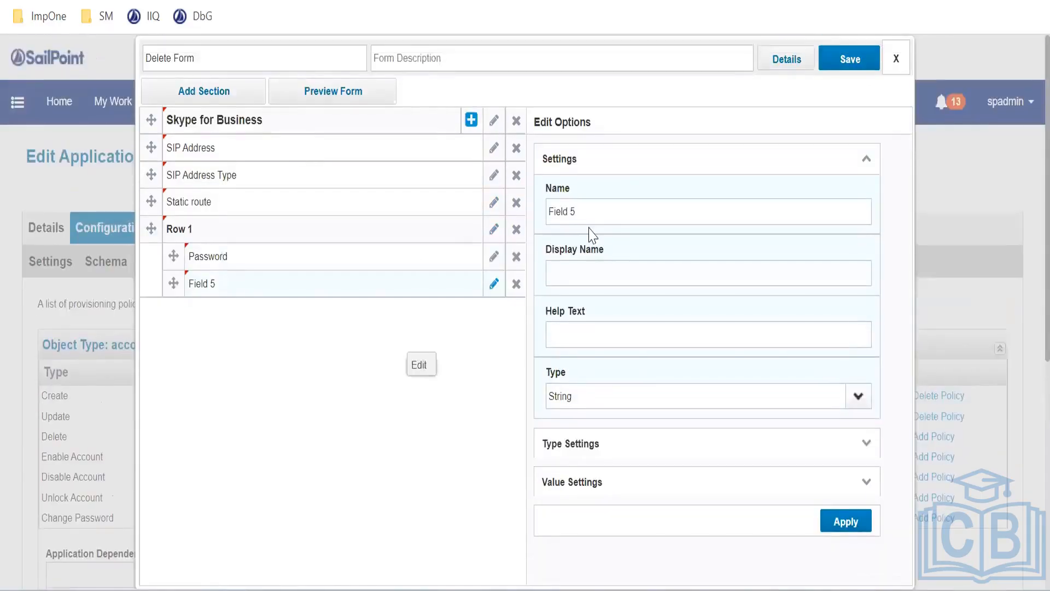
drag(588, 219, 525, 225)
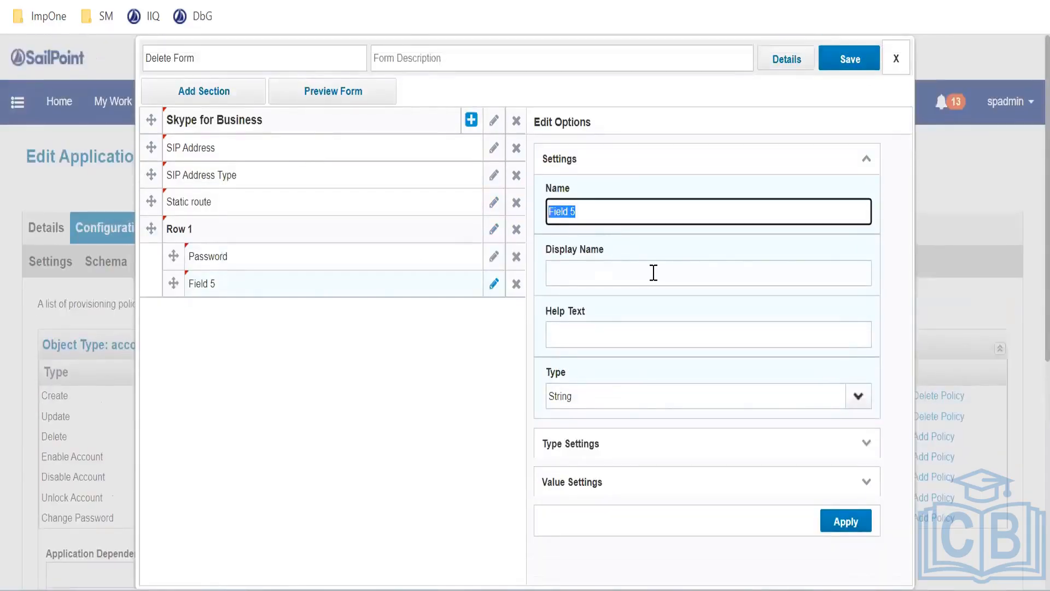
text(Retype password)
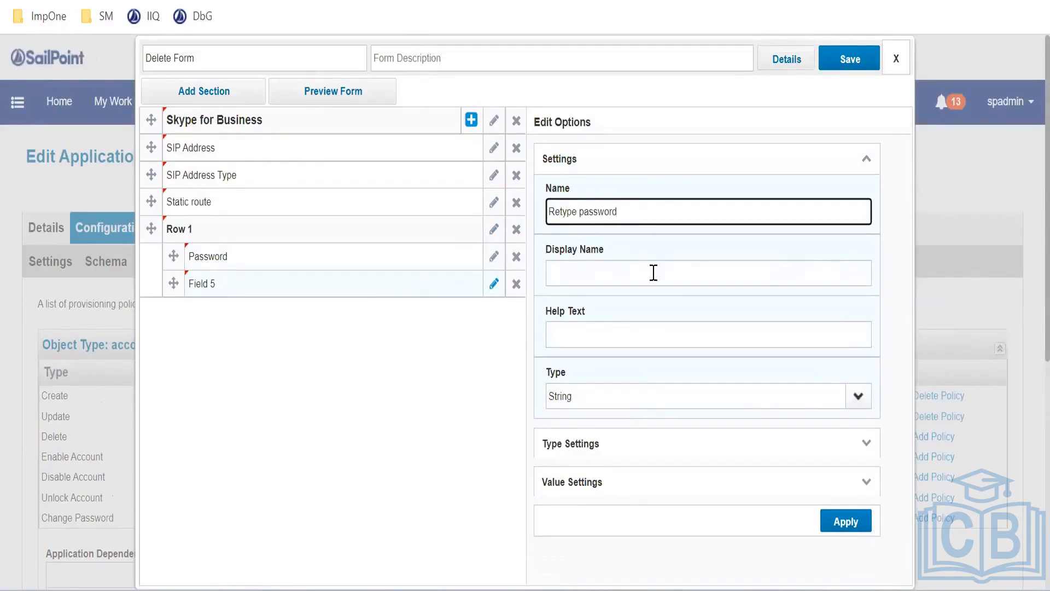
click(654, 272)
triple_click(668, 210)
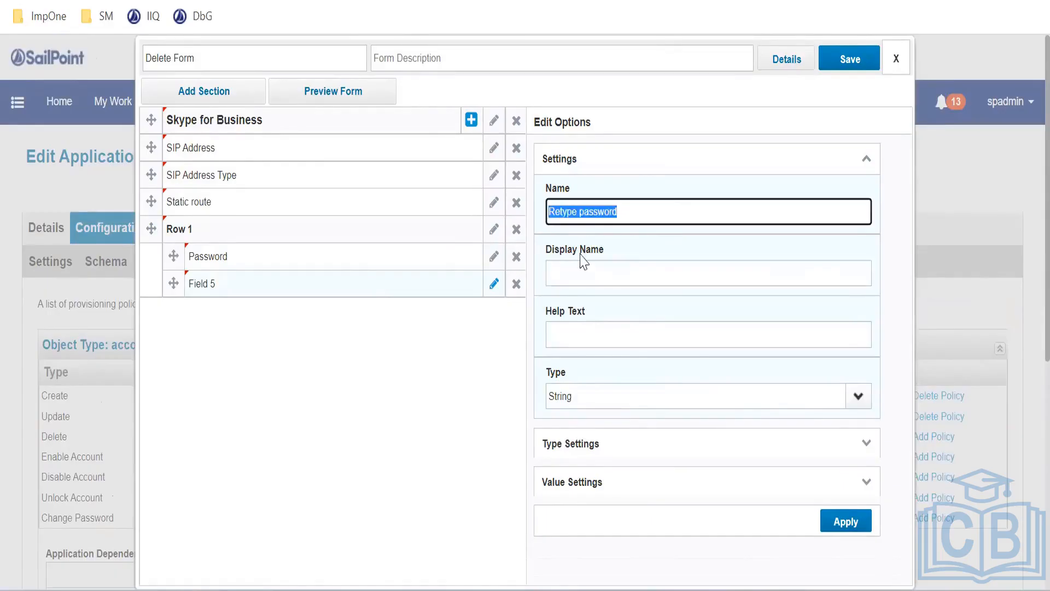
key(ctrl+c)
click(585, 274)
key(ctrl+v)
click(693, 334)
key(ctrl+v)
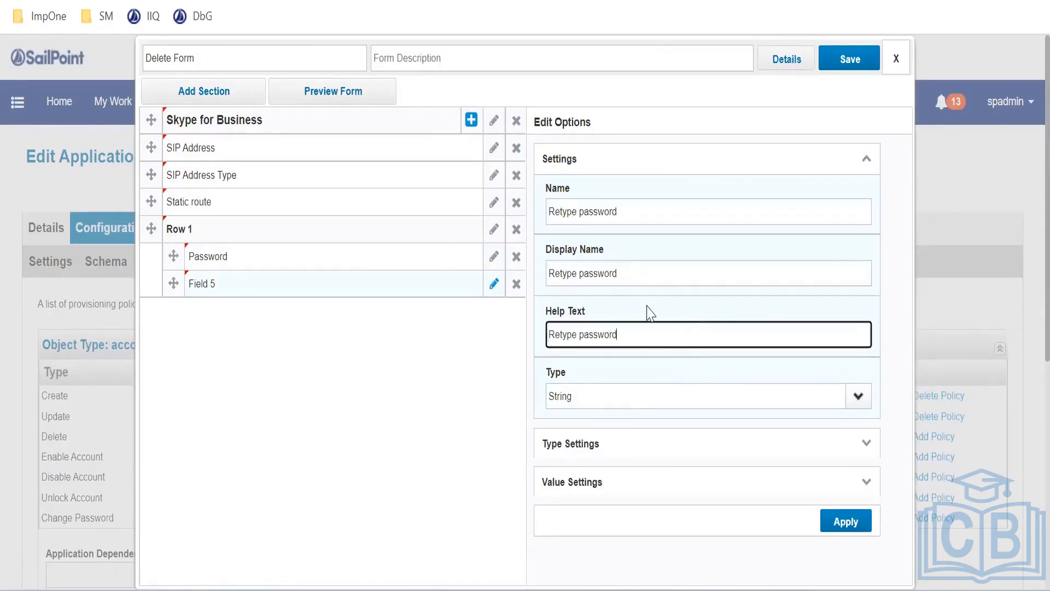
Set the Retype password field's type to Secret and apply its settings
scroll(673, 334, down, 2)
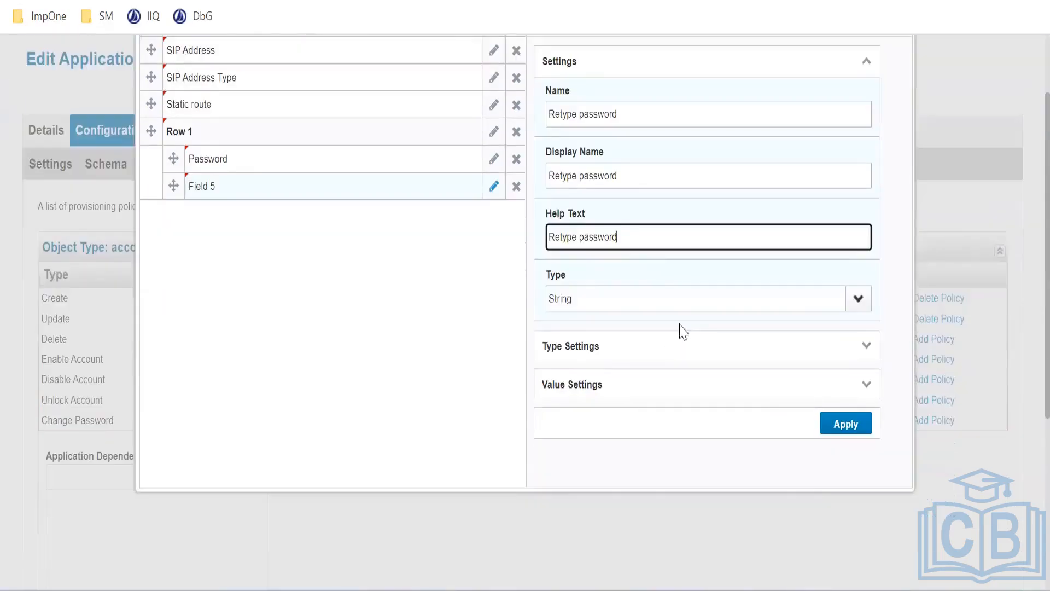
click(869, 300)
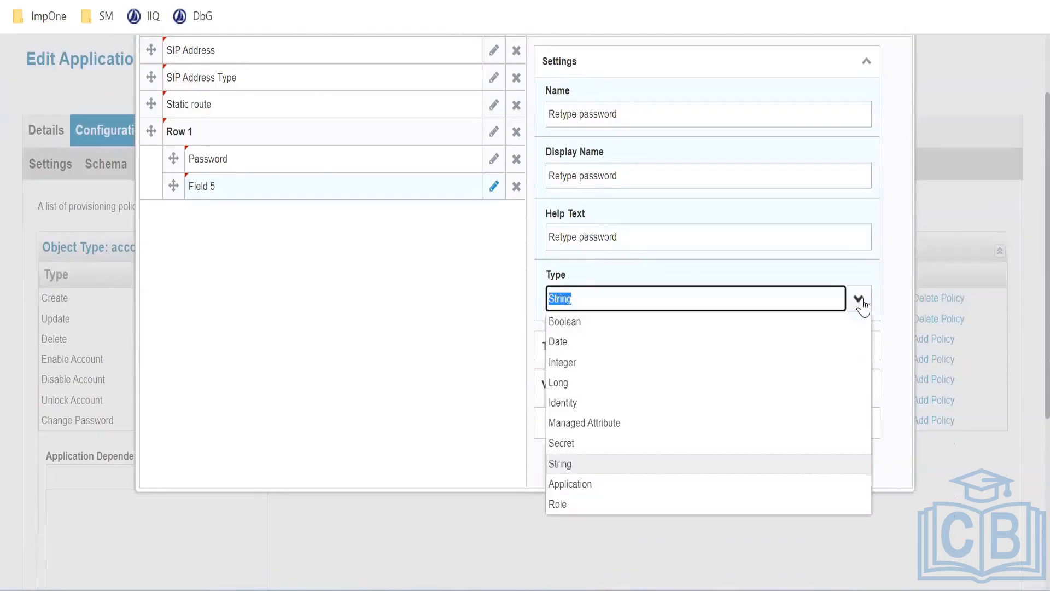
click(586, 444)
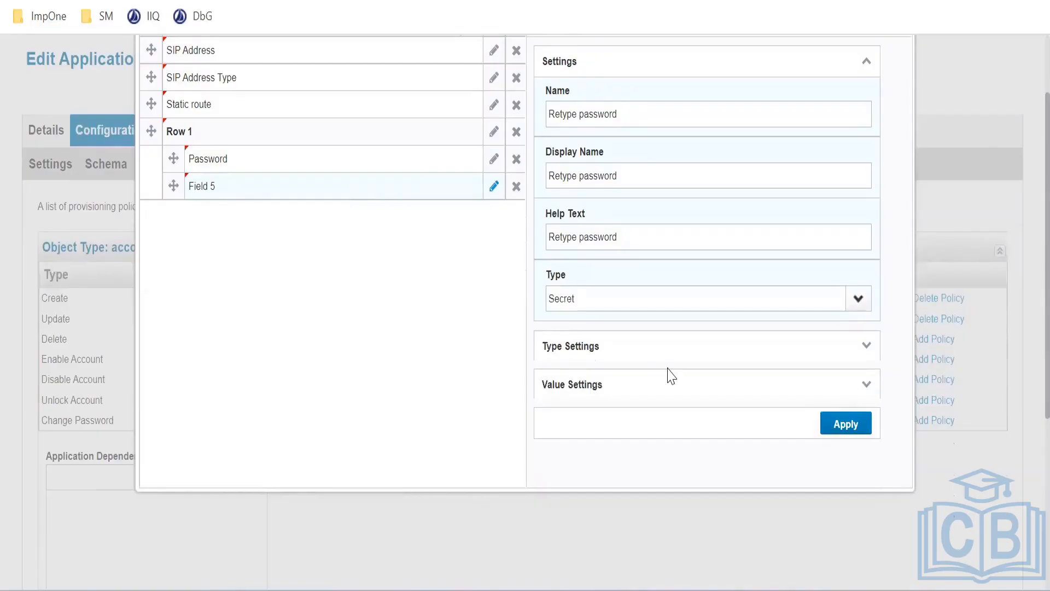
scroll(757, 299, down, 2)
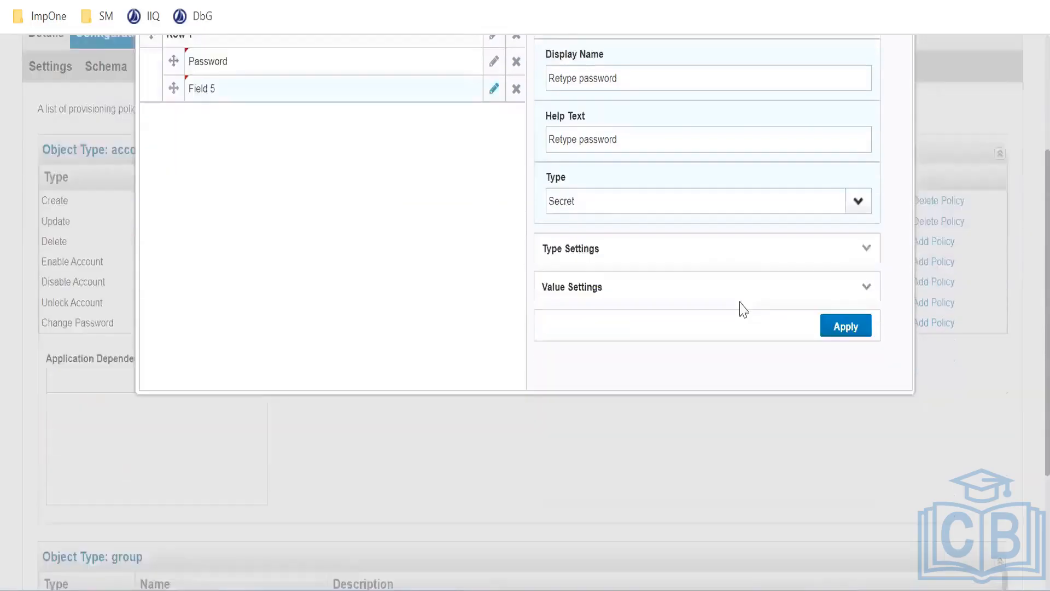
click(863, 260)
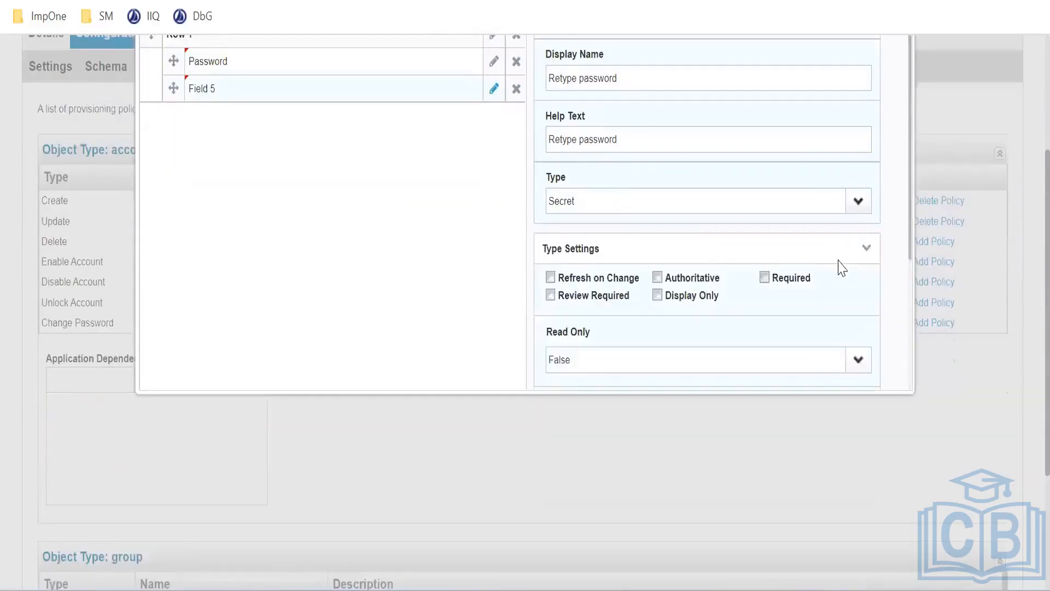
scroll(754, 282, down, 3)
scroll(755, 285, down, 1)
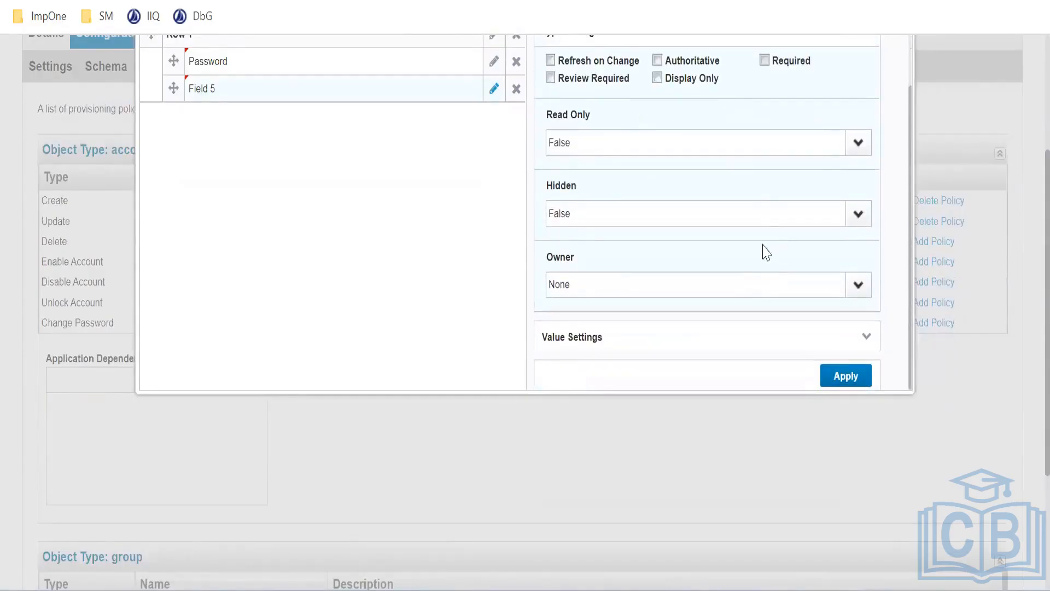
scroll(766, 215, down, 4)
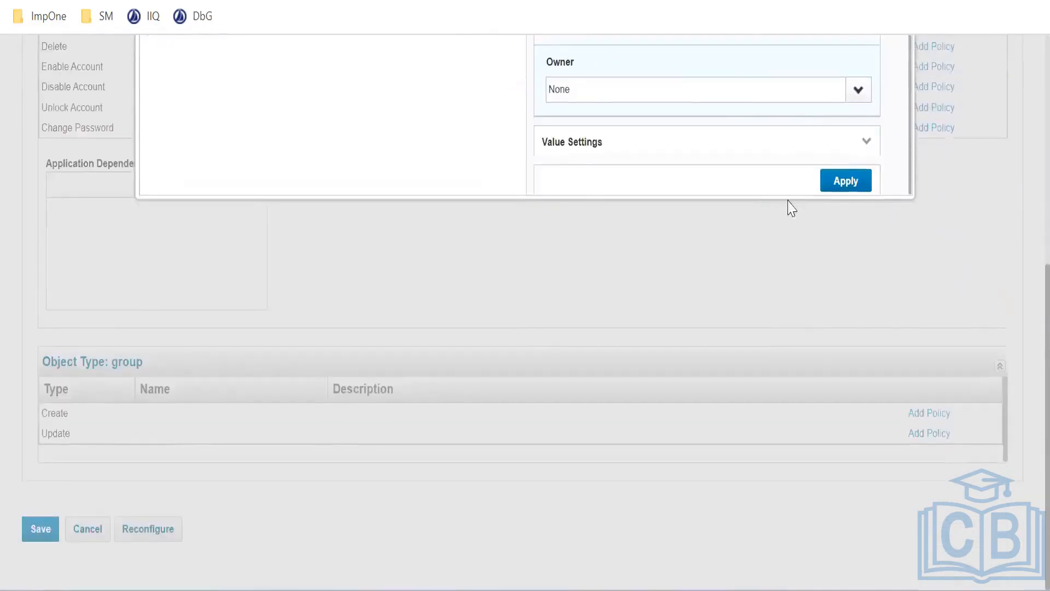
click(832, 185)
scroll(288, 192, up, 7)
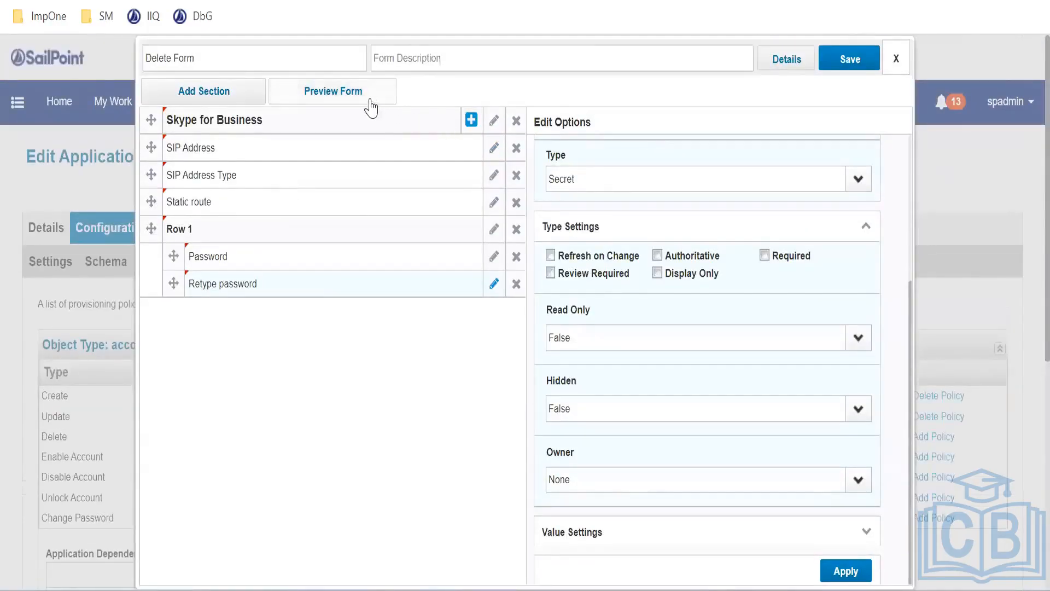
click(367, 101)
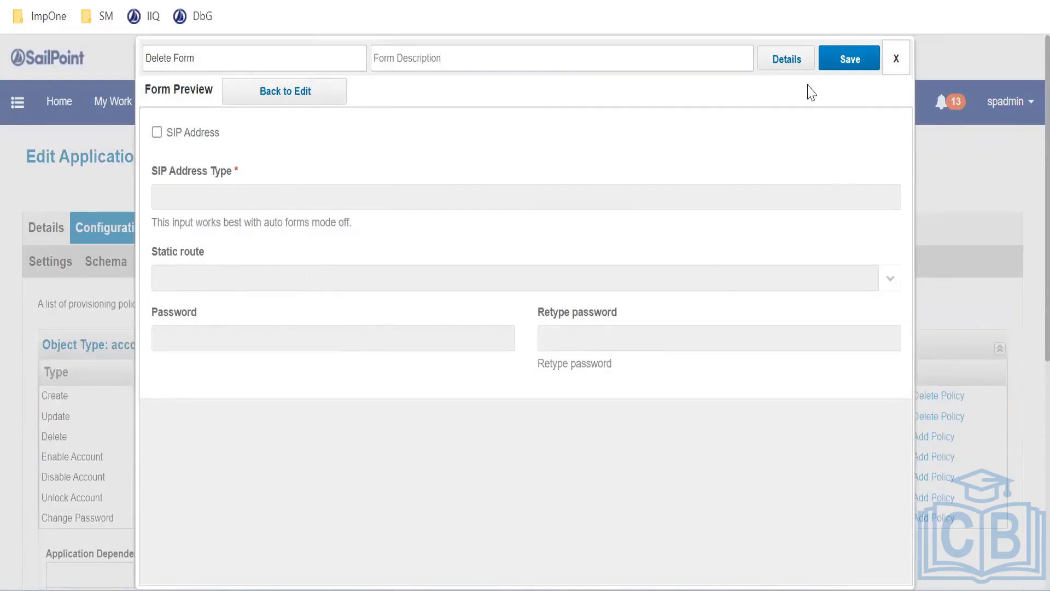
click(301, 93)
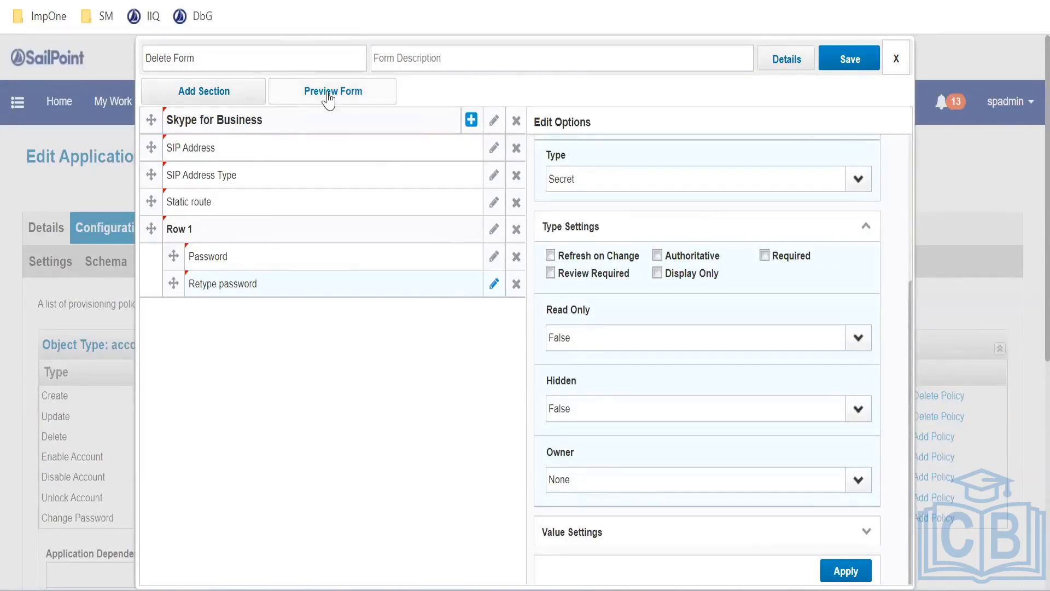
Add a new form section named and labelled Country
click(221, 109)
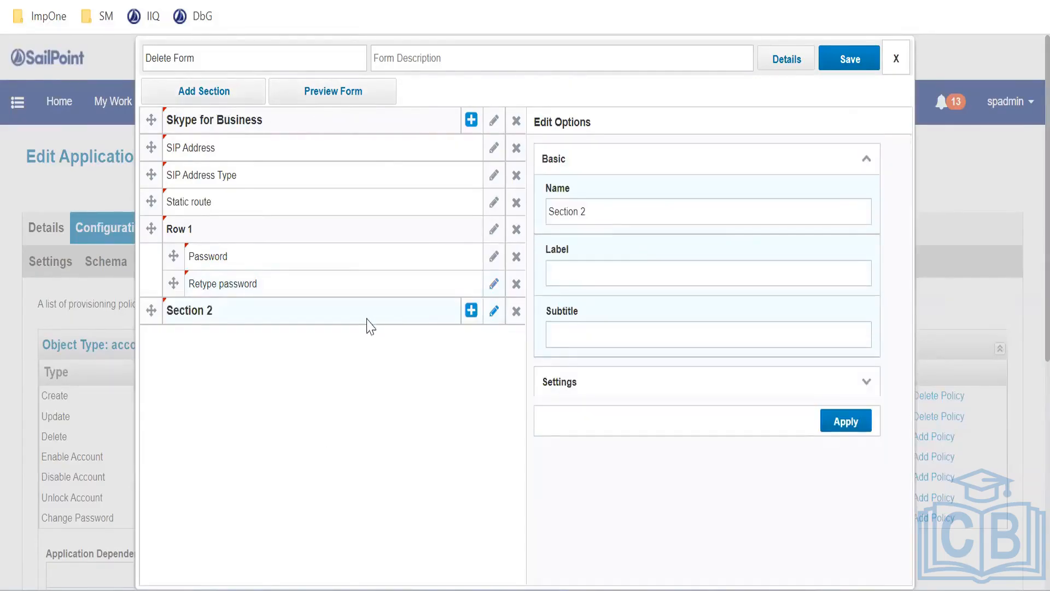
triple_click(613, 211)
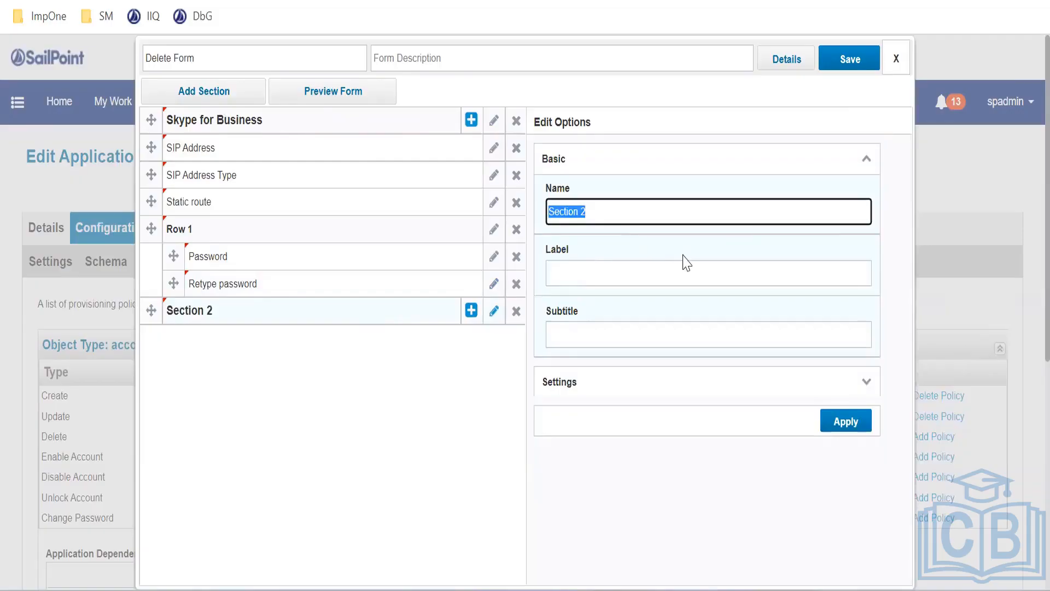
text(Country)
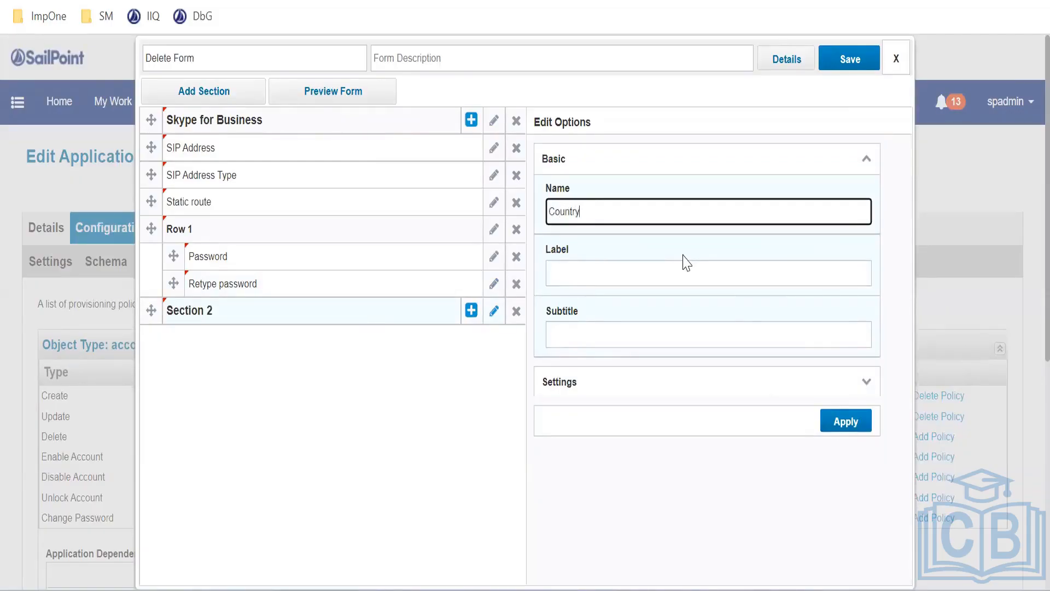
key(Tab)
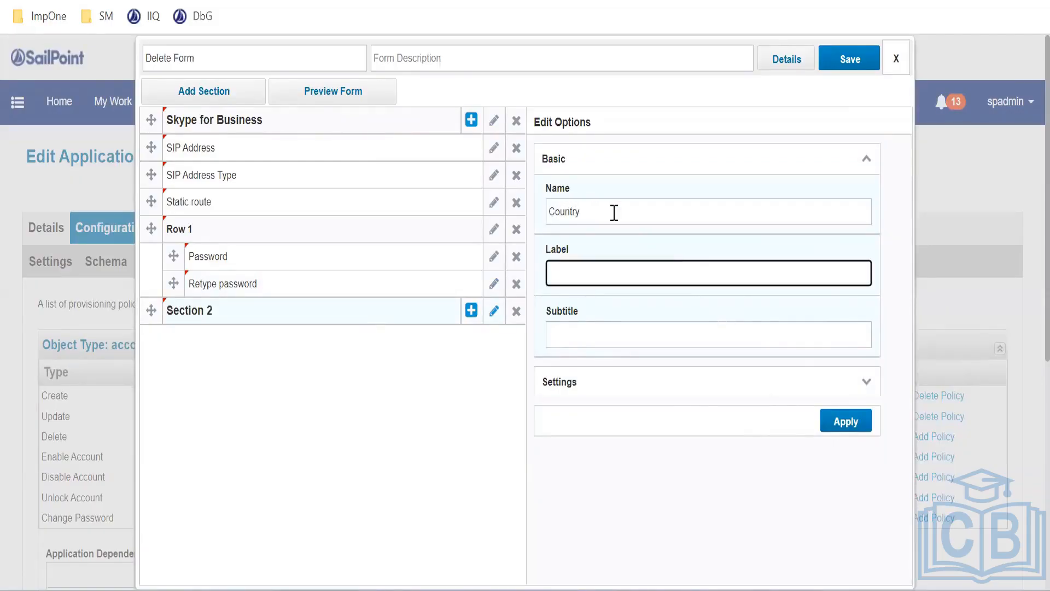
key(shift+Tab)
key(ctrl+c)
click(605, 272)
key(ctrl+v)
click(823, 423)
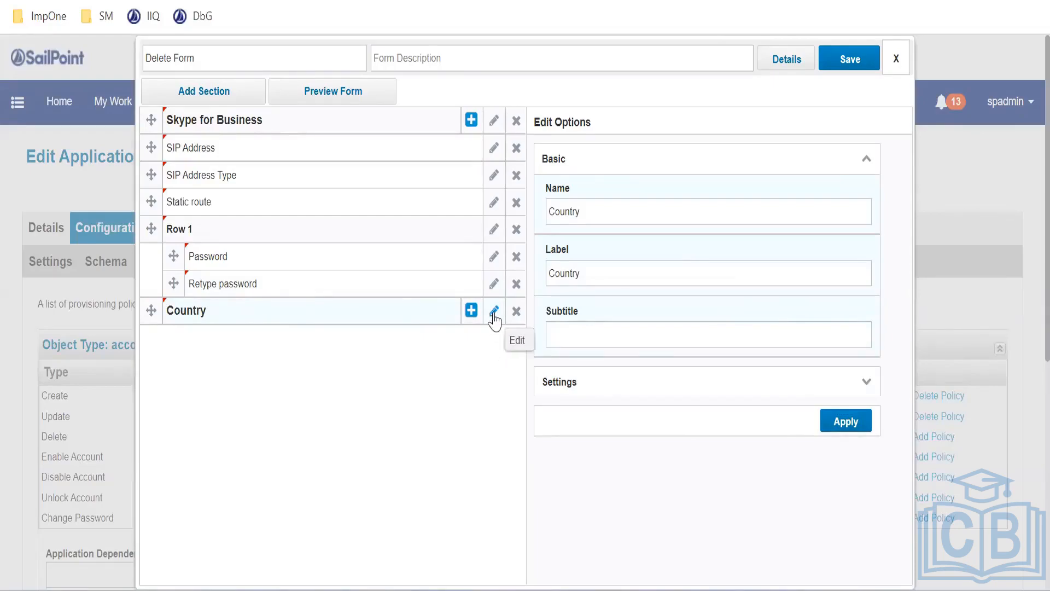
Add a field under Country with name and display name Country Name
click(471, 311)
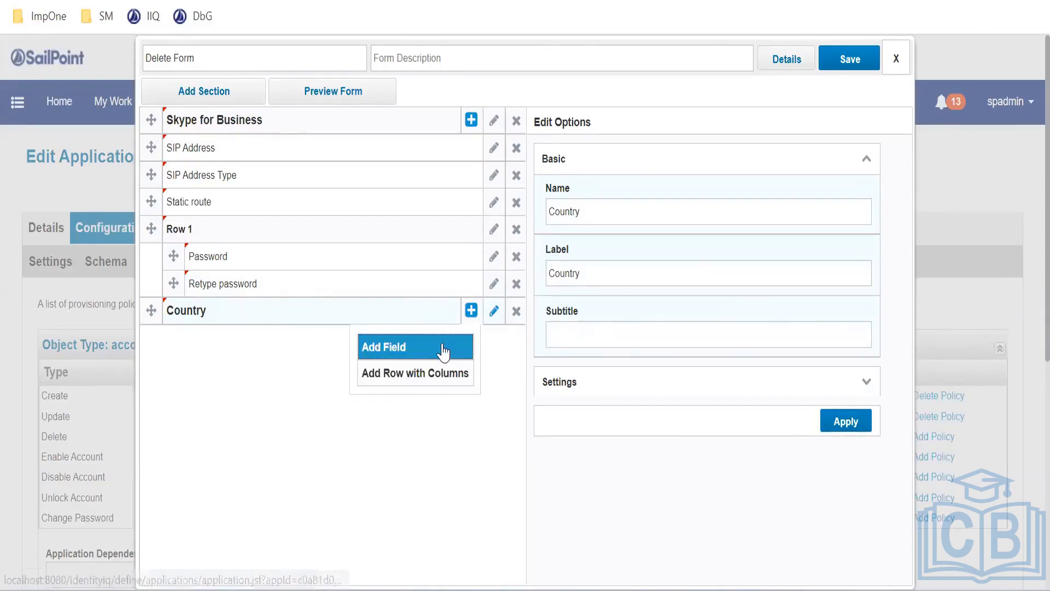
click(440, 351)
triple_click(599, 217)
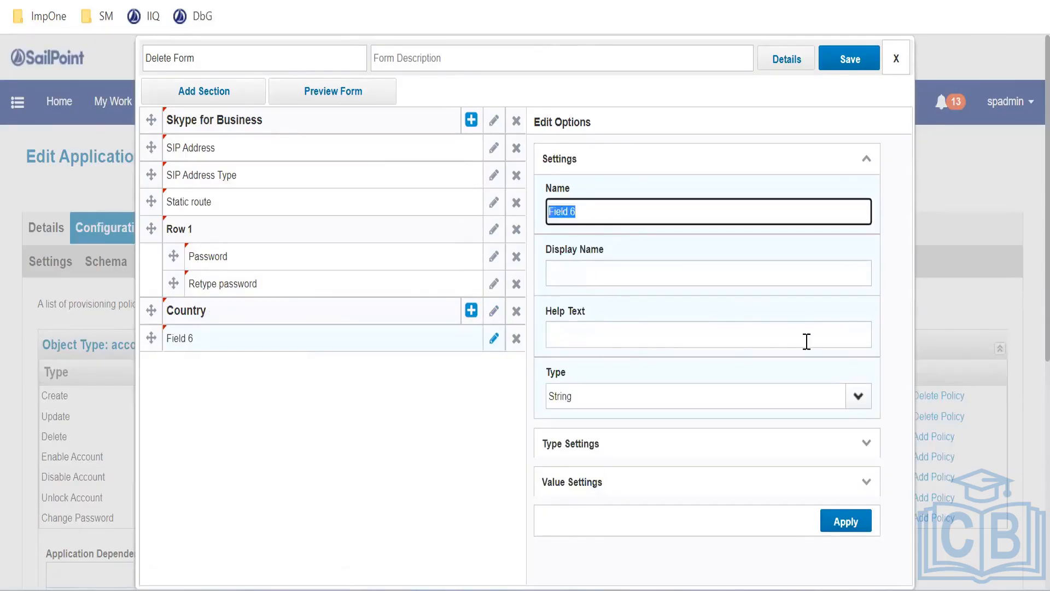
text(C)
key(ctrl+a)
key(ctrl+c)
click(622, 279)
key(ctrl+v)
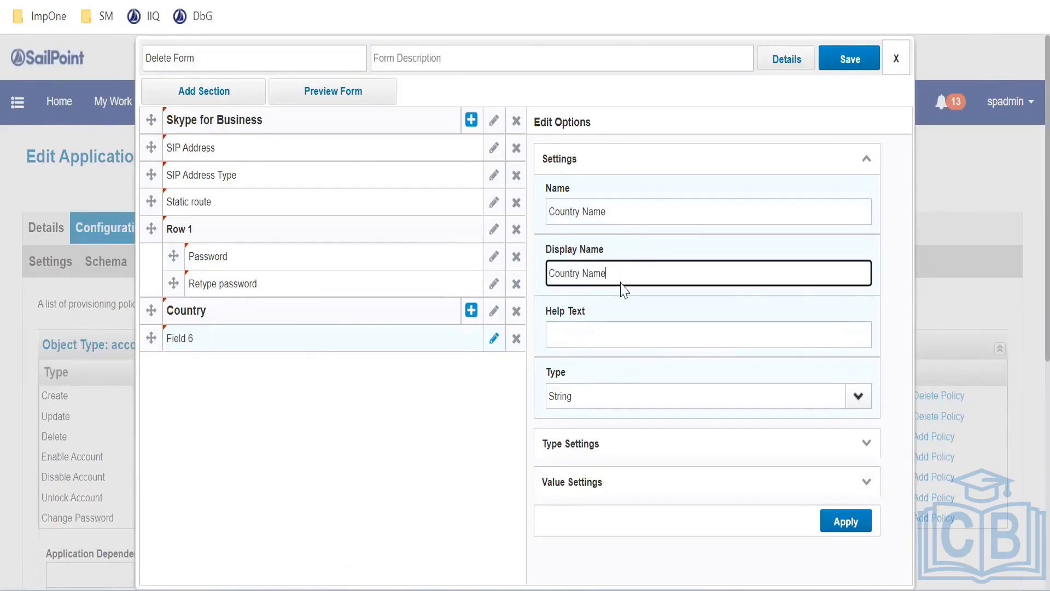
click(622, 325)
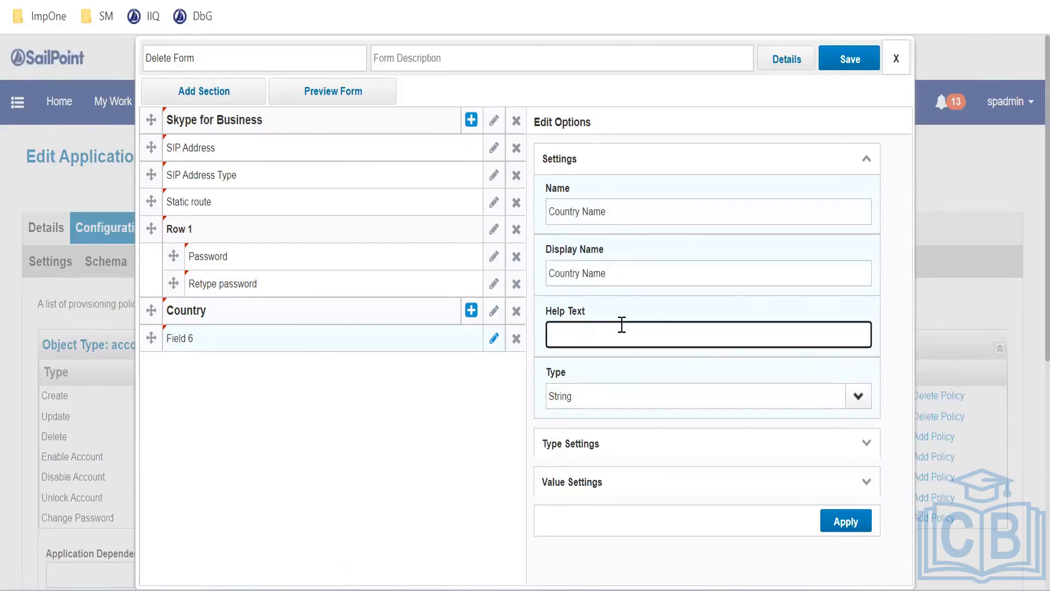
Keep the Country Name field type as String and leave its value source at None
scroll(792, 395, down, 2)
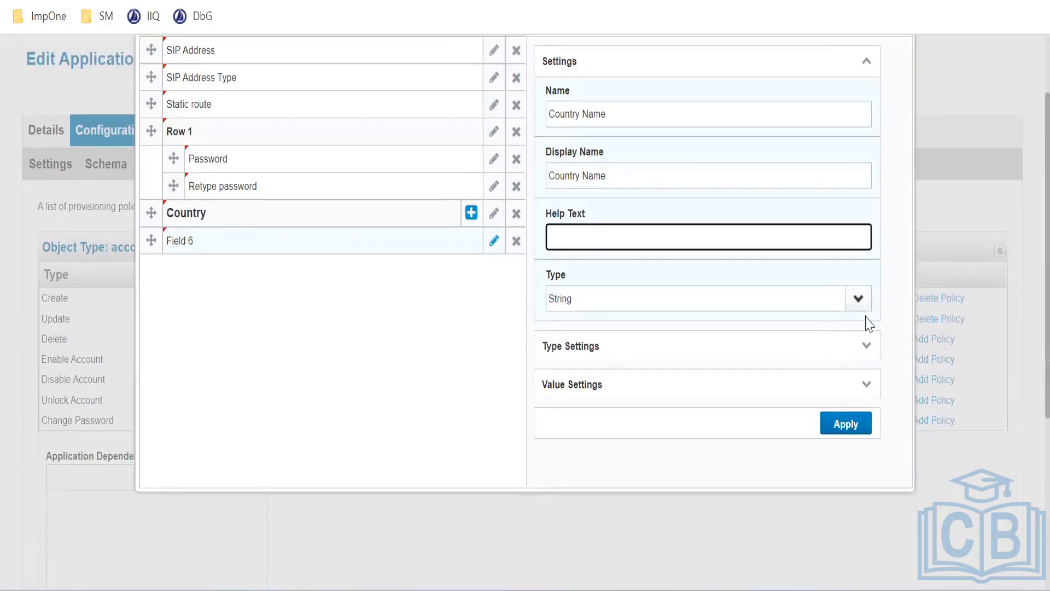
click(859, 300)
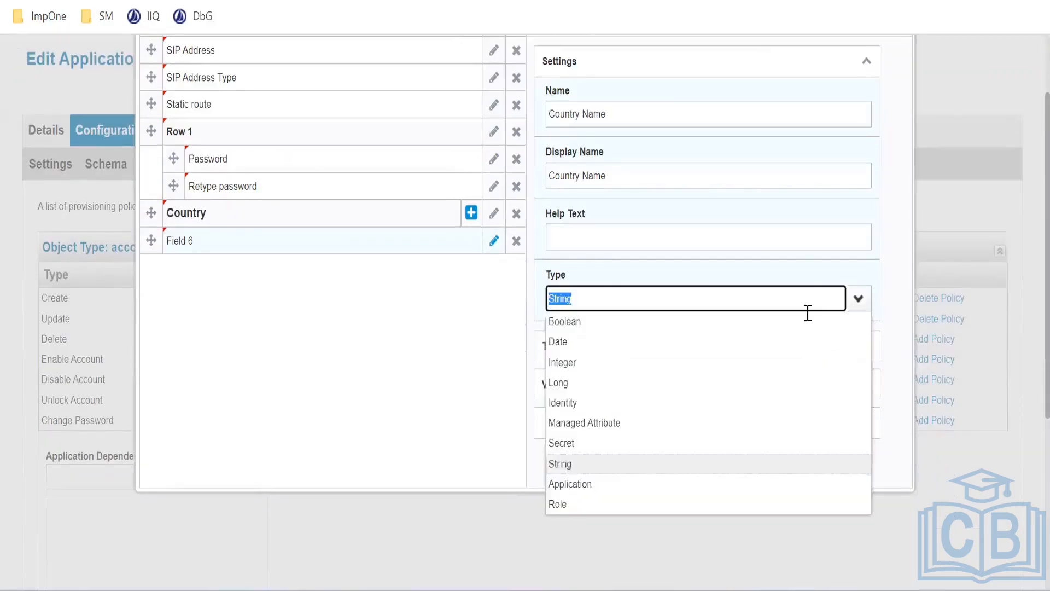
click(857, 300)
click(866, 385)
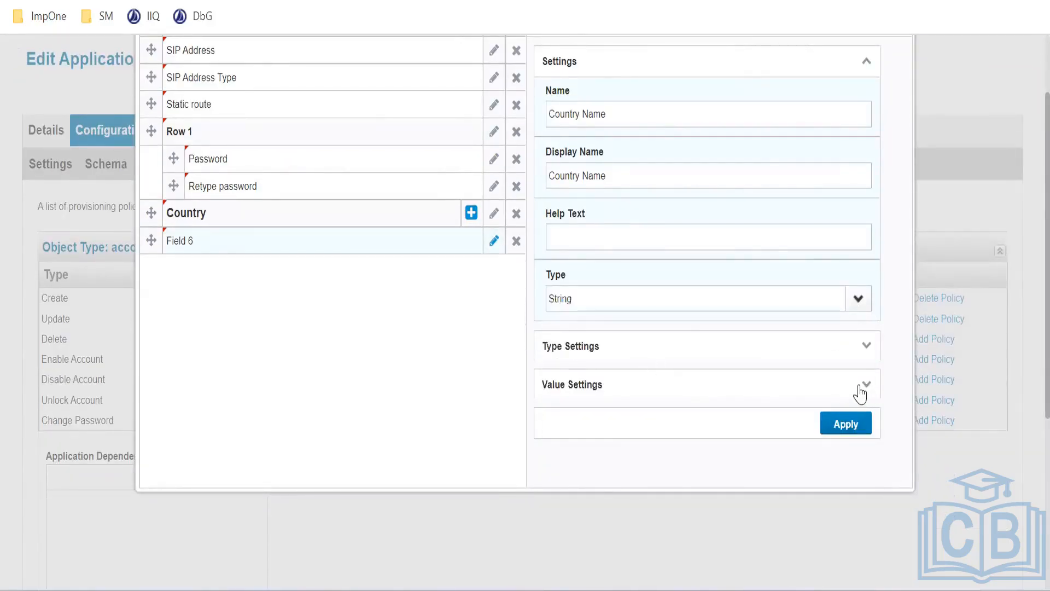
scroll(757, 370, down, 2)
scroll(745, 358, down, 2)
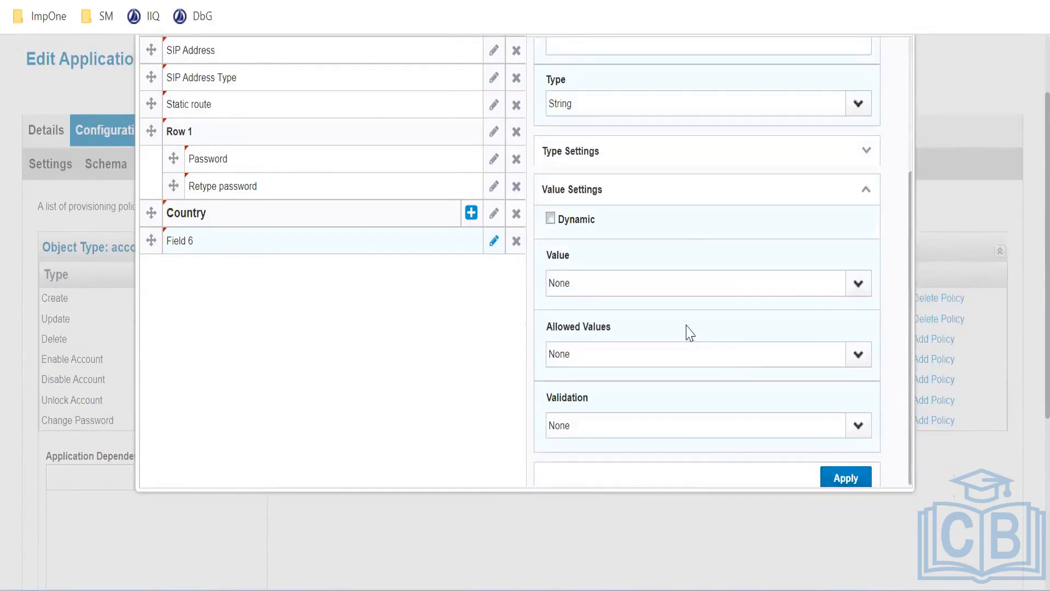
click(859, 296)
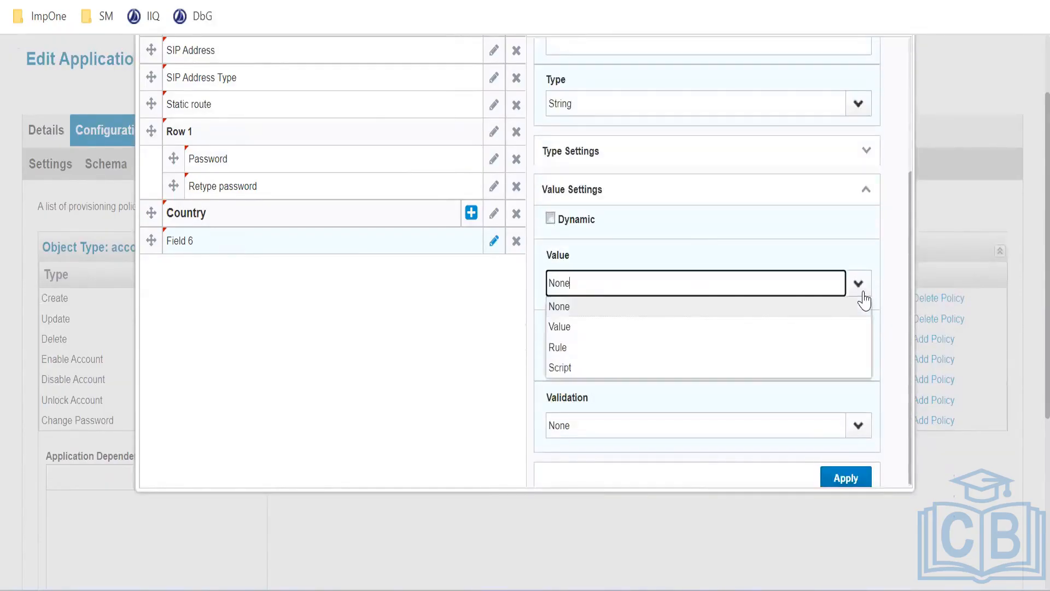
click(683, 331)
click(840, 281)
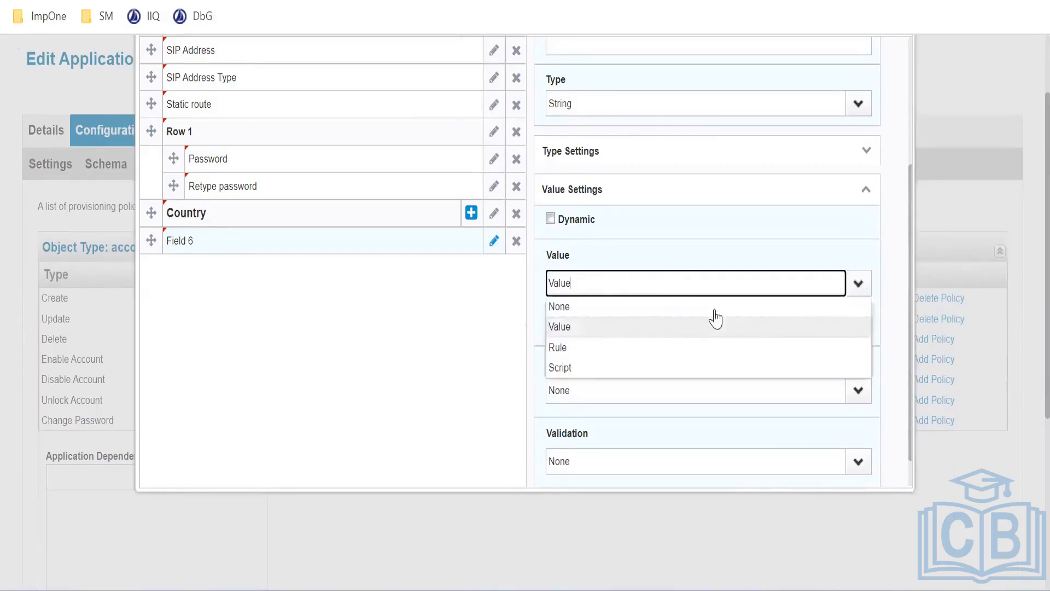
click(733, 311)
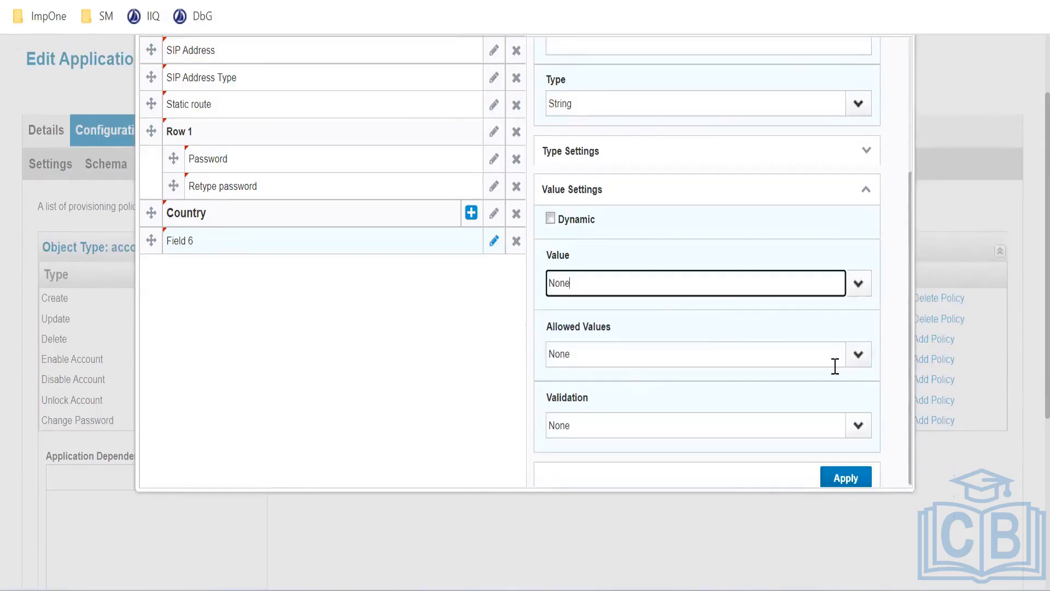
Limit Country Name to a fixed list of USA, CANADA and INDIA, and apply the field
click(858, 354)
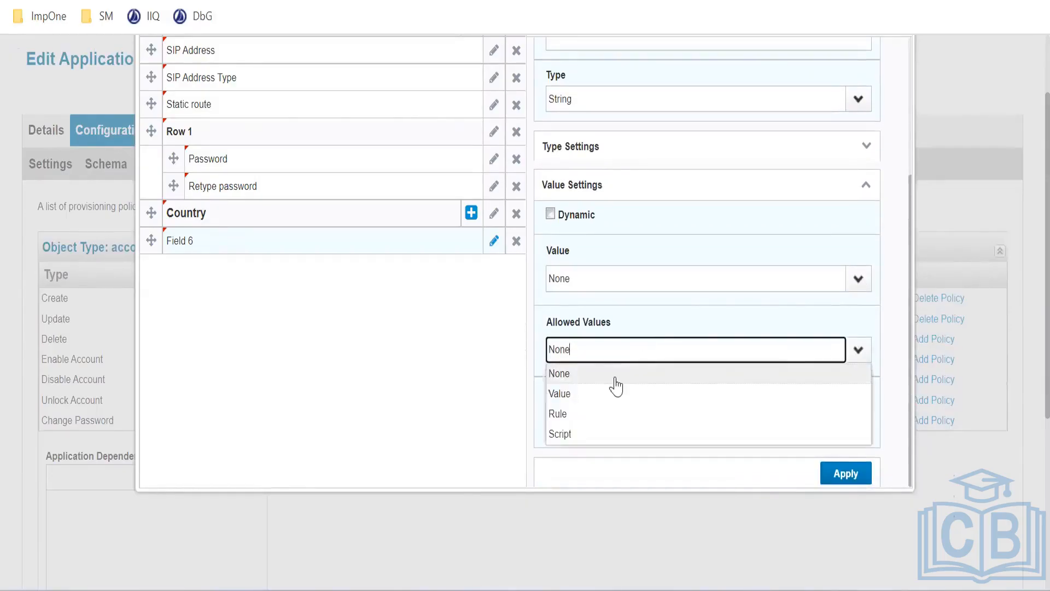
click(592, 400)
scroll(635, 380, down, 2)
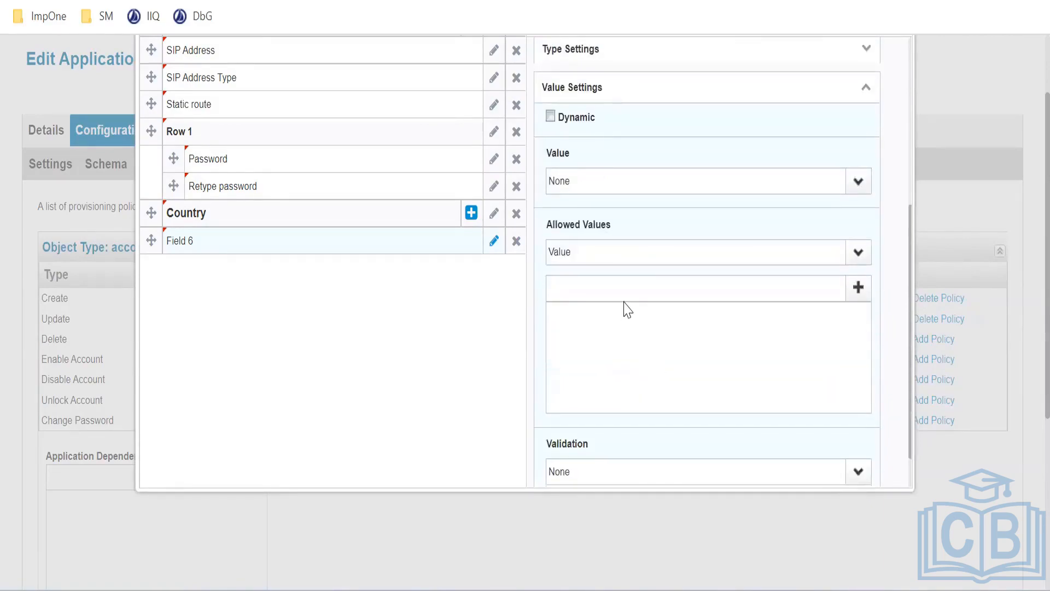
click(638, 292)
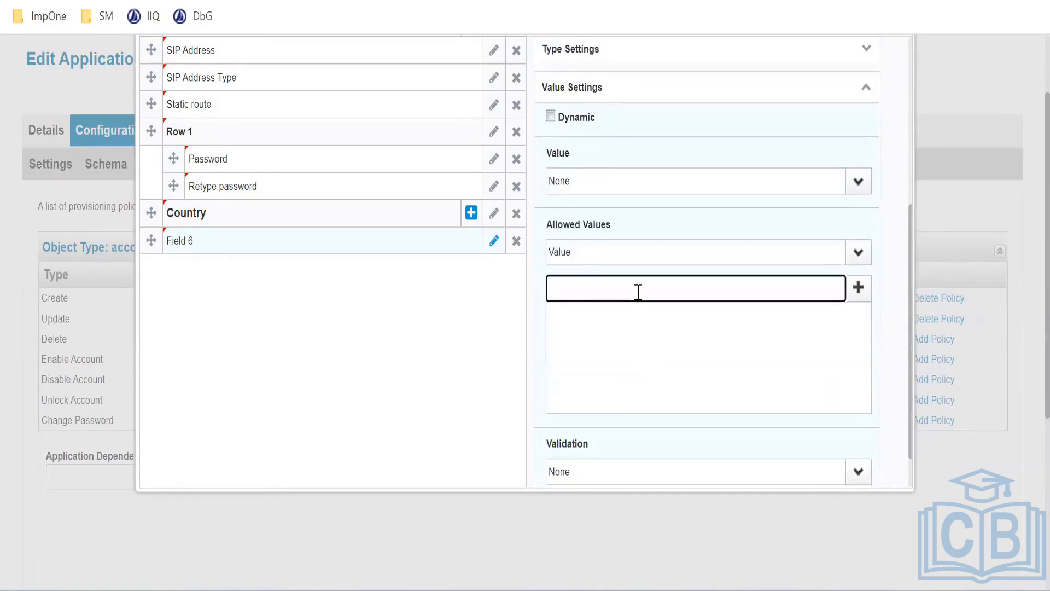
text(USA)
click(859, 289)
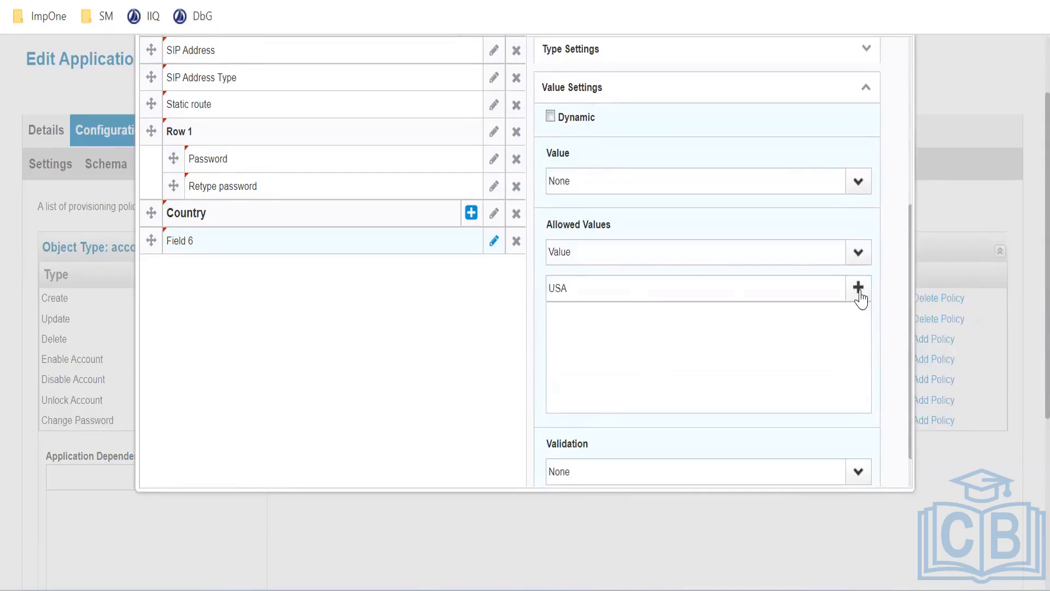
click(729, 300)
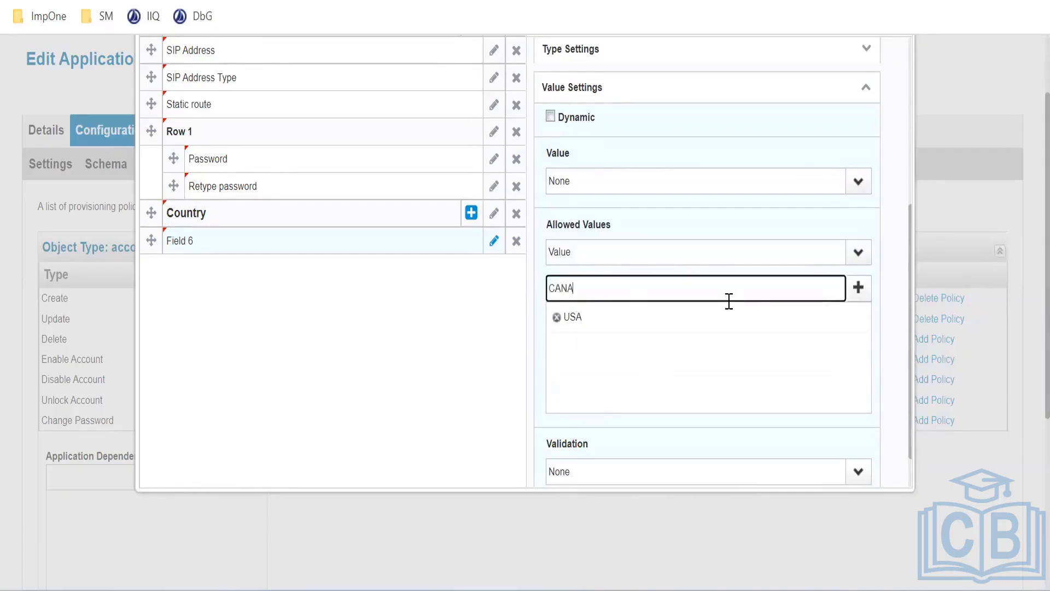
click(858, 287)
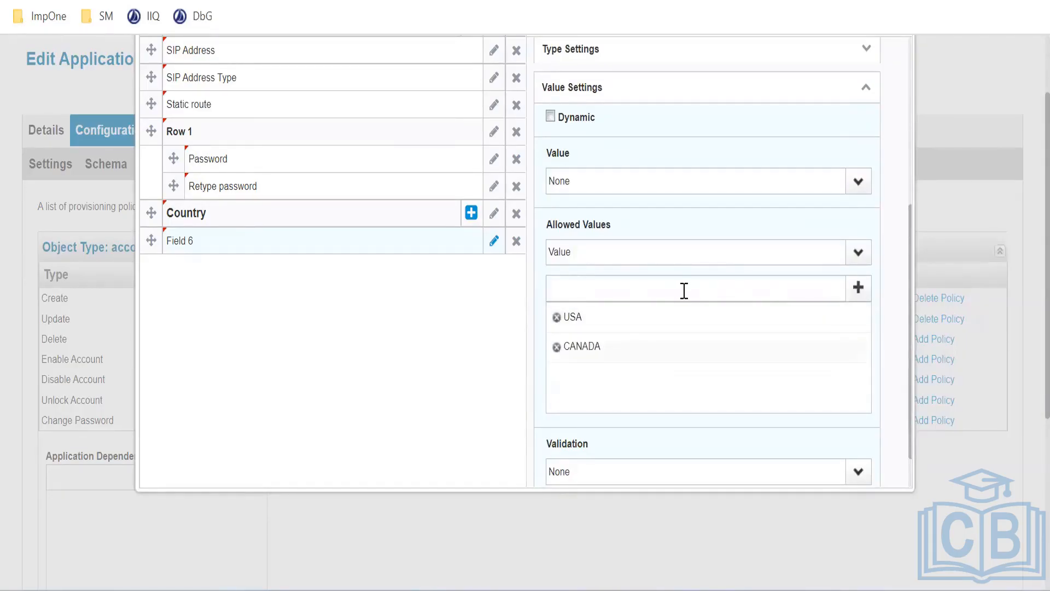
click(685, 290)
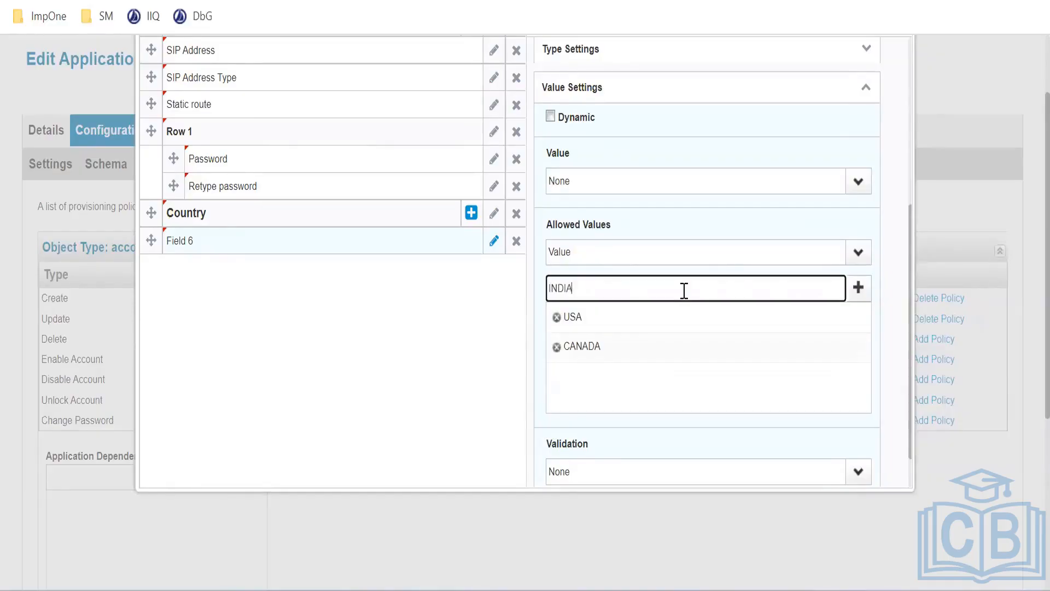
click(858, 287)
click(696, 287)
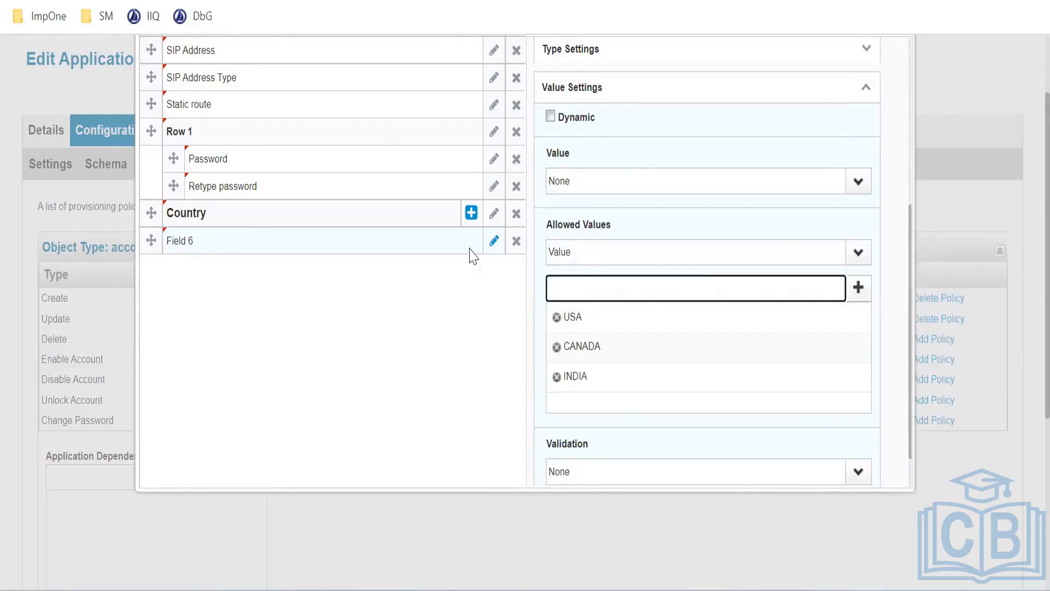
scroll(662, 305, down, 1)
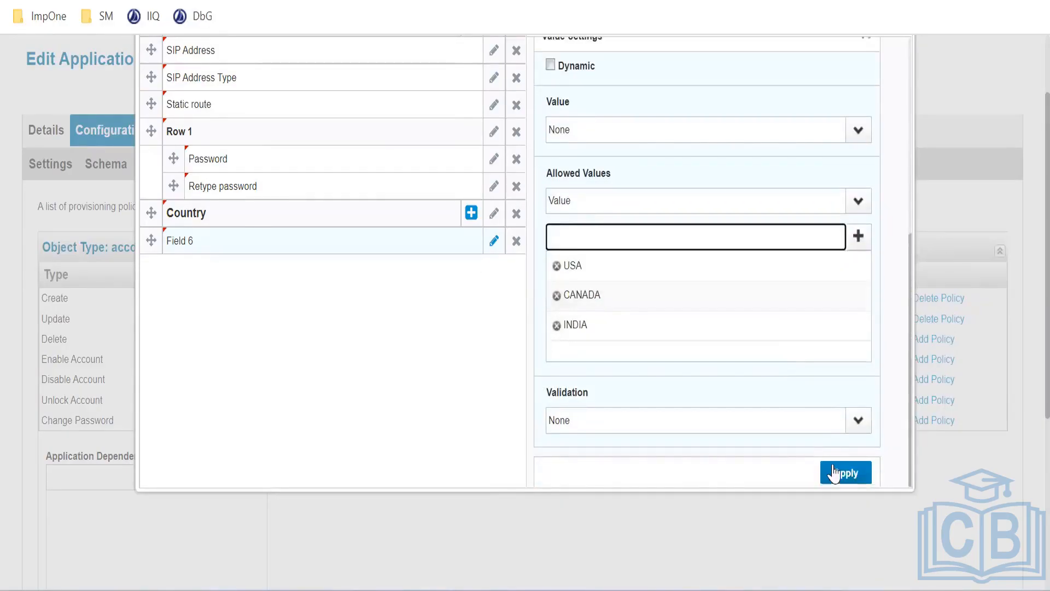
click(846, 473)
scroll(389, 332, up, 2)
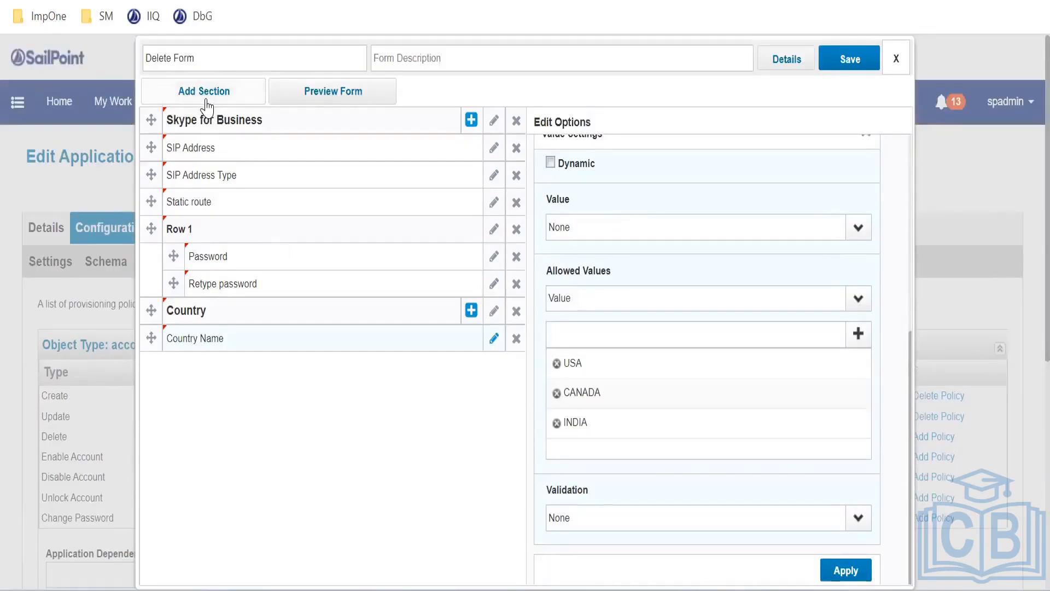
Preview the Delete Form, then collapse and re-expand the Skype for Business and Country sections
click(327, 102)
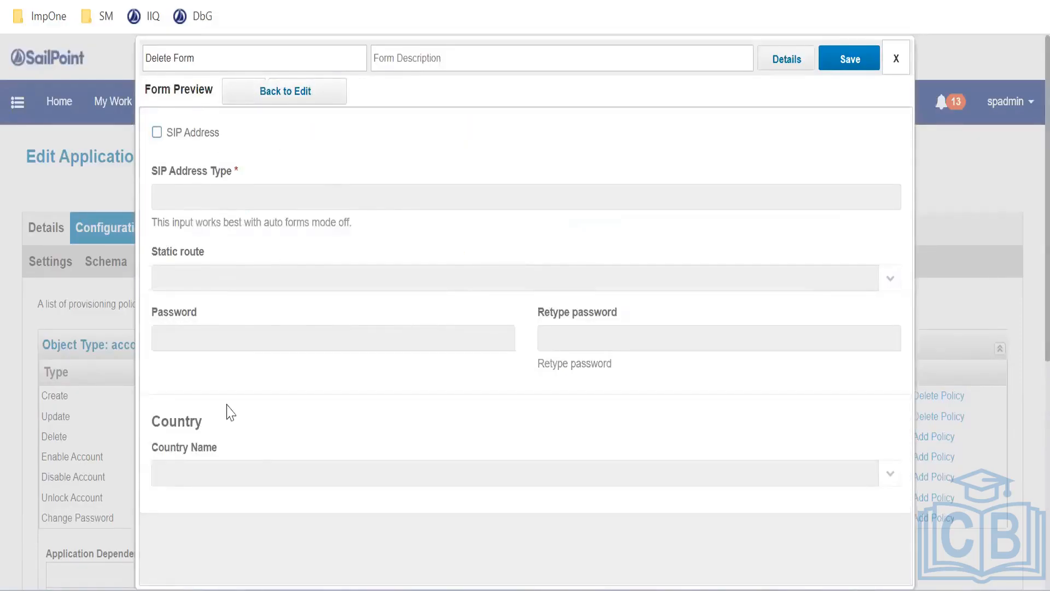
click(324, 102)
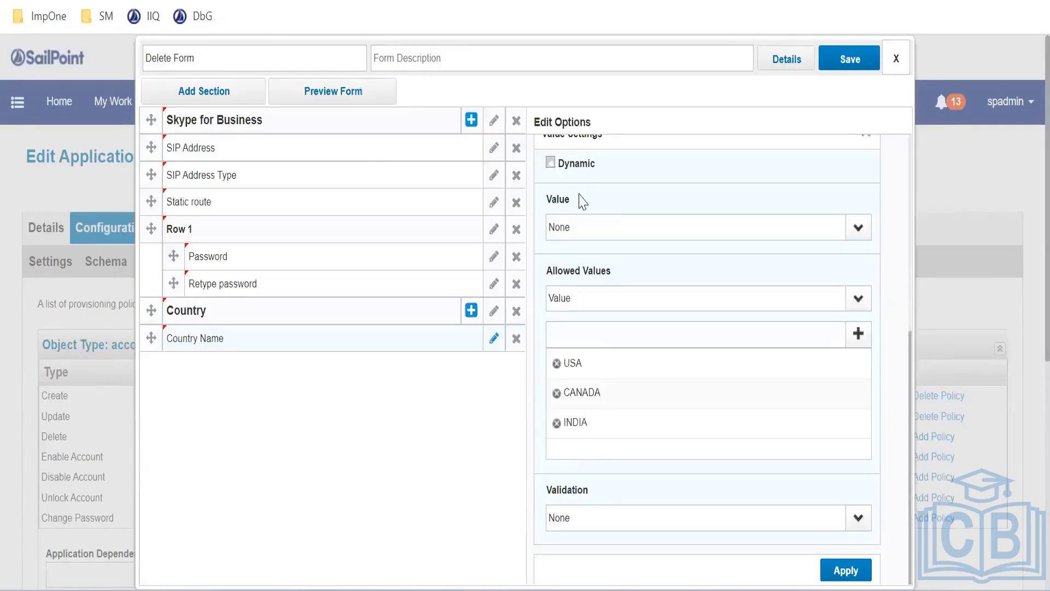
click(235, 127)
click(203, 154)
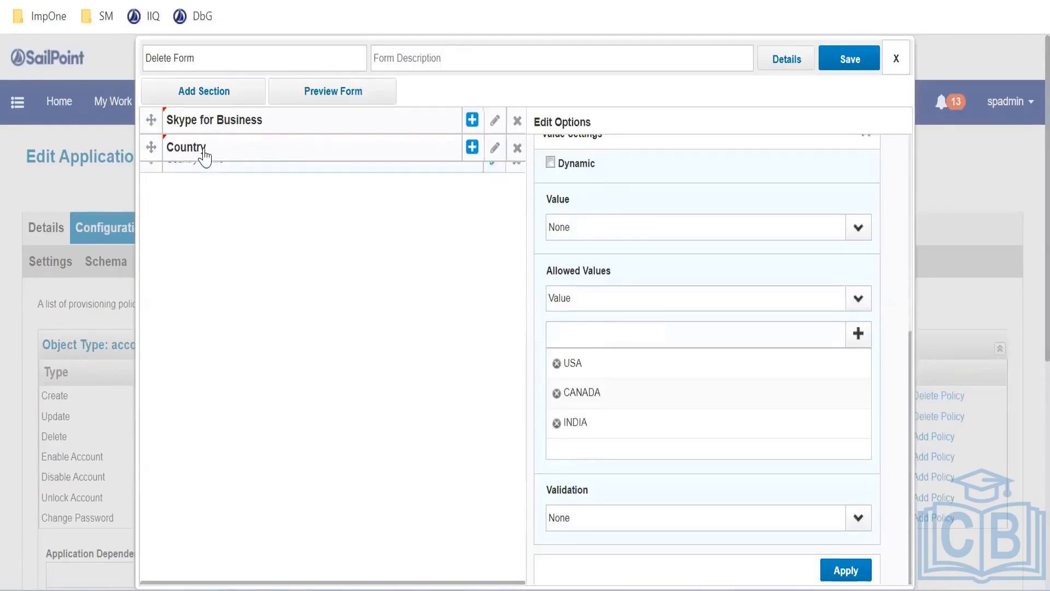
click(204, 154)
click(205, 153)
click(226, 123)
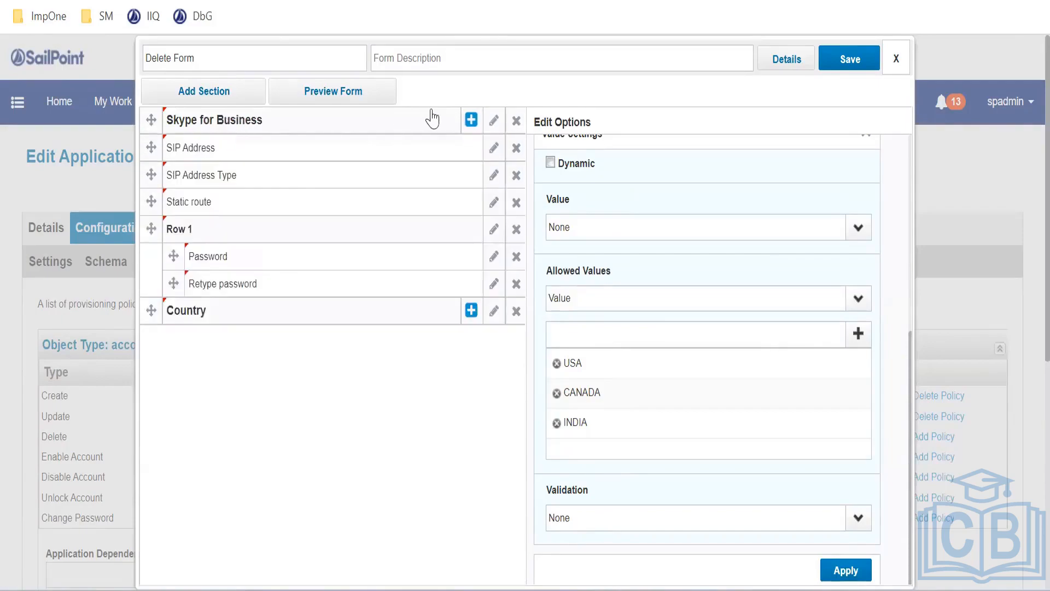
Set the Skype for Business section's label and subtitle to 'Skype for Business'
click(494, 120)
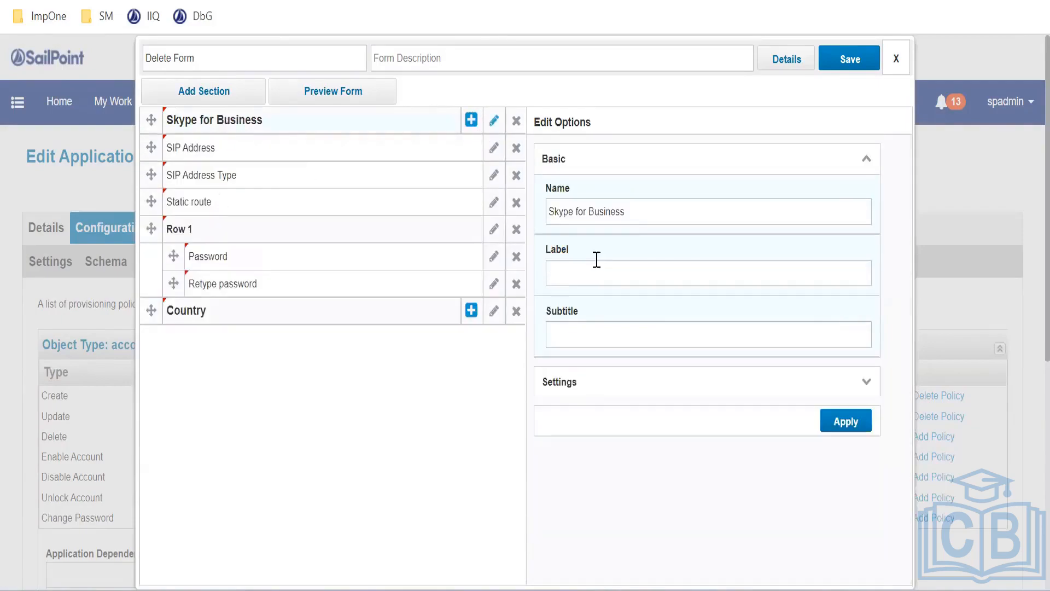
triple_click(584, 211)
key(ctrl+c)
click(569, 272)
key(ctrl+v)
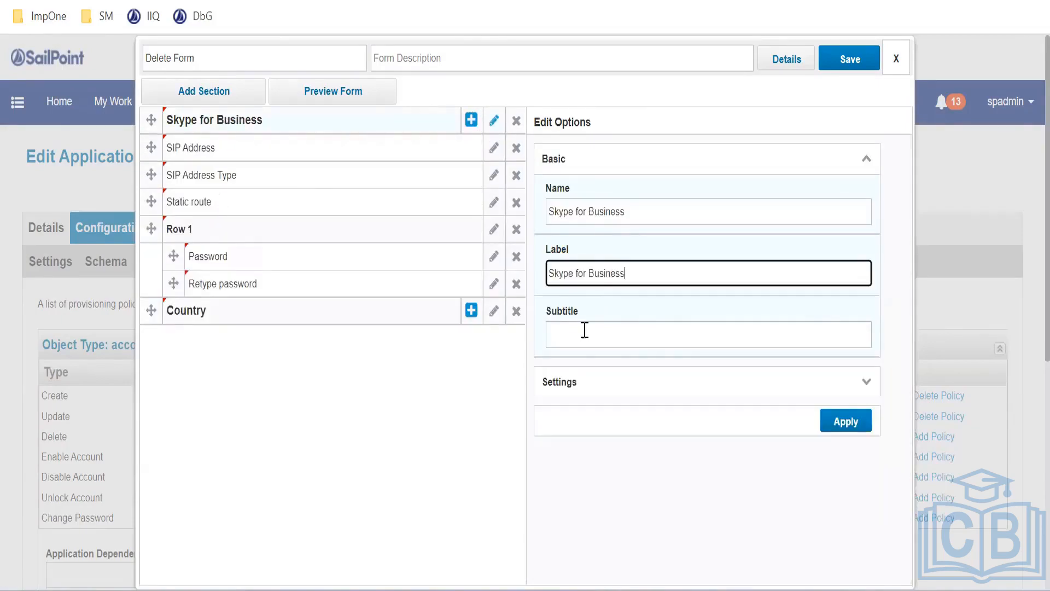
click(584, 333)
key(ctrl+v)
click(845, 421)
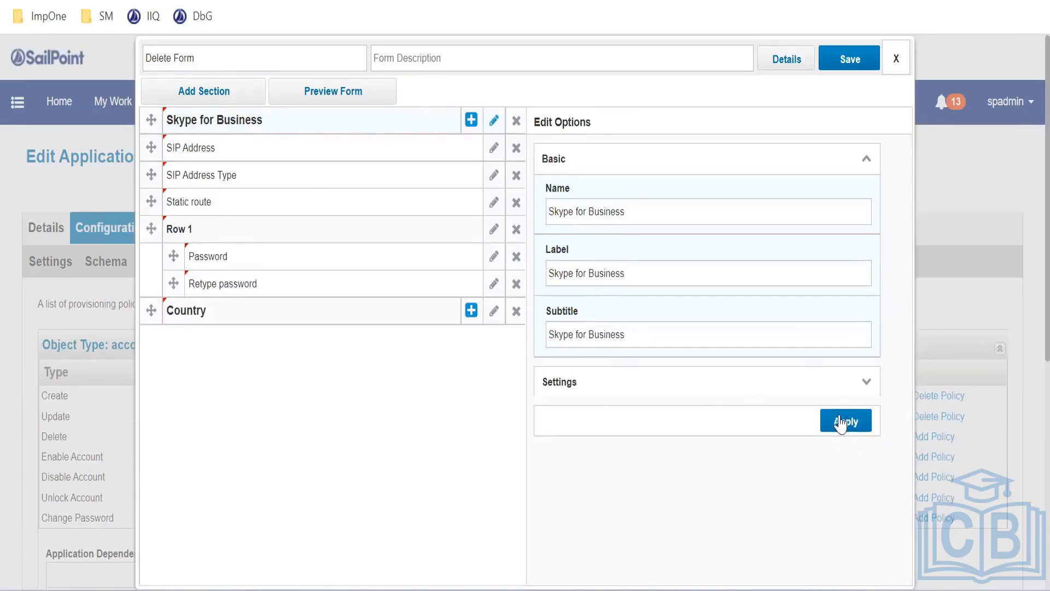
Preview the updated form showing Skype for Business above Country
scroll(712, 383, down, 5)
scroll(231, 186, up, 2)
scroll(232, 186, up, 3)
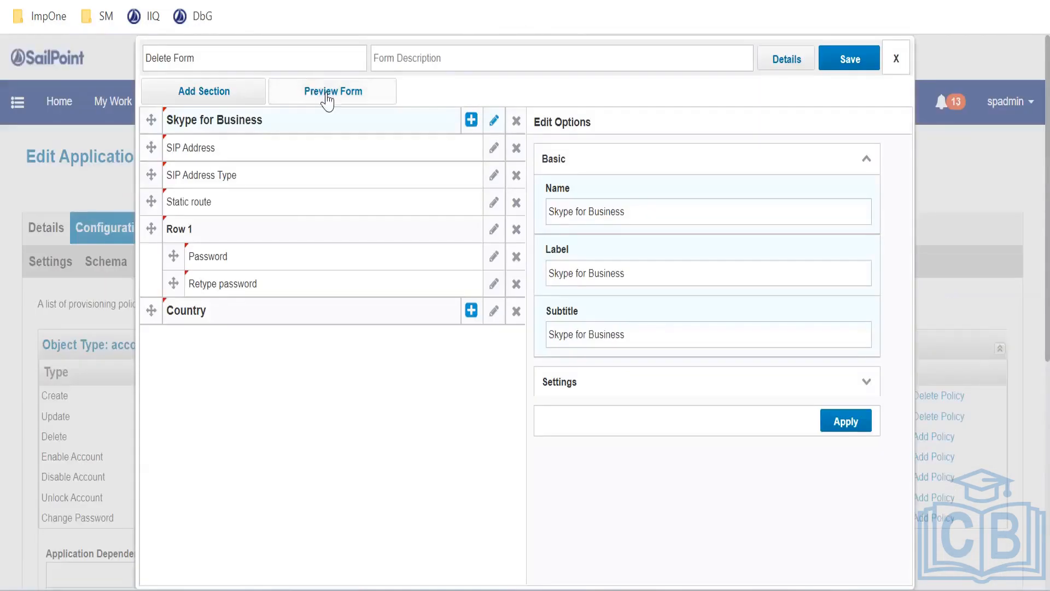
click(326, 93)
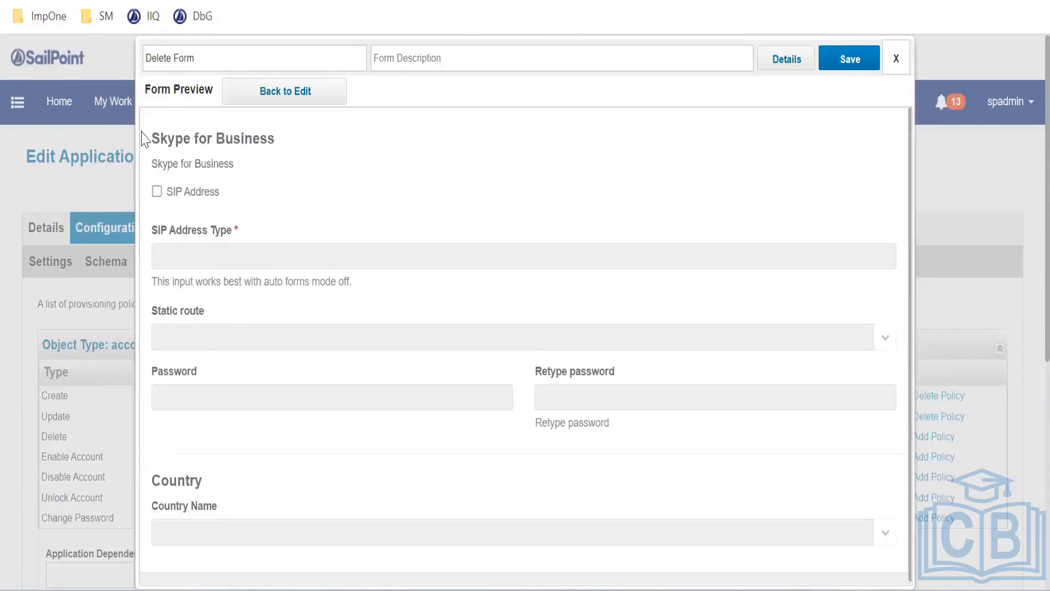
drag(146, 141, 215, 530)
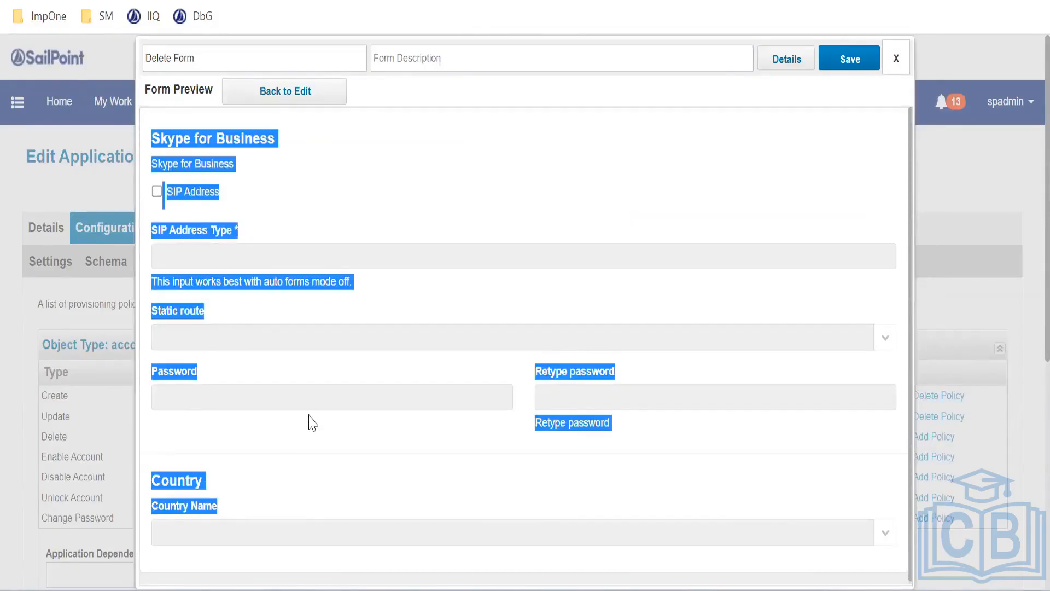
scroll(311, 418, down, 1)
click(392, 355)
scroll(460, 395, down, 5)
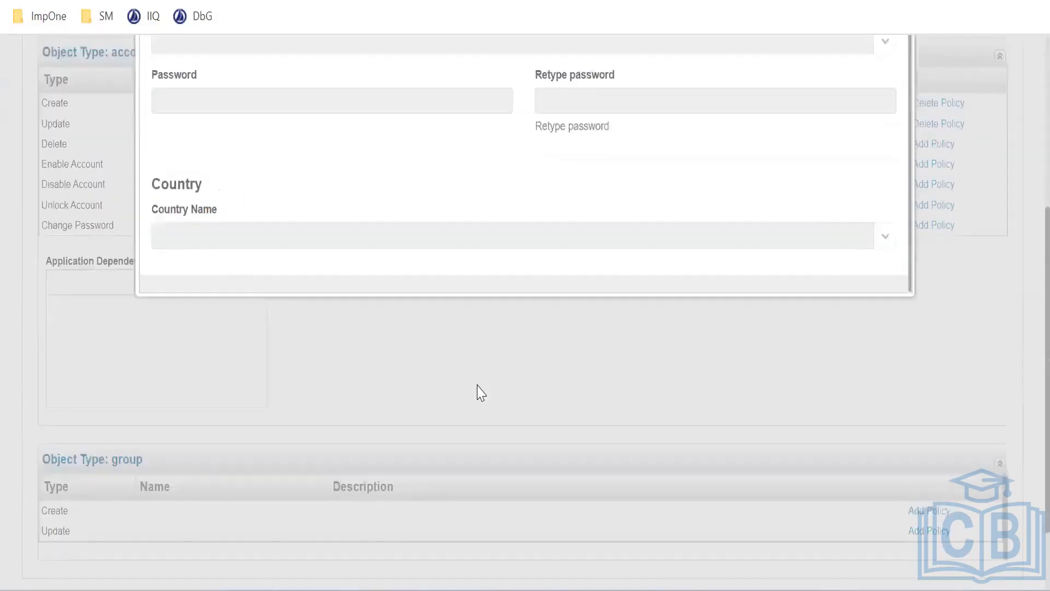
scroll(479, 385, up, 5)
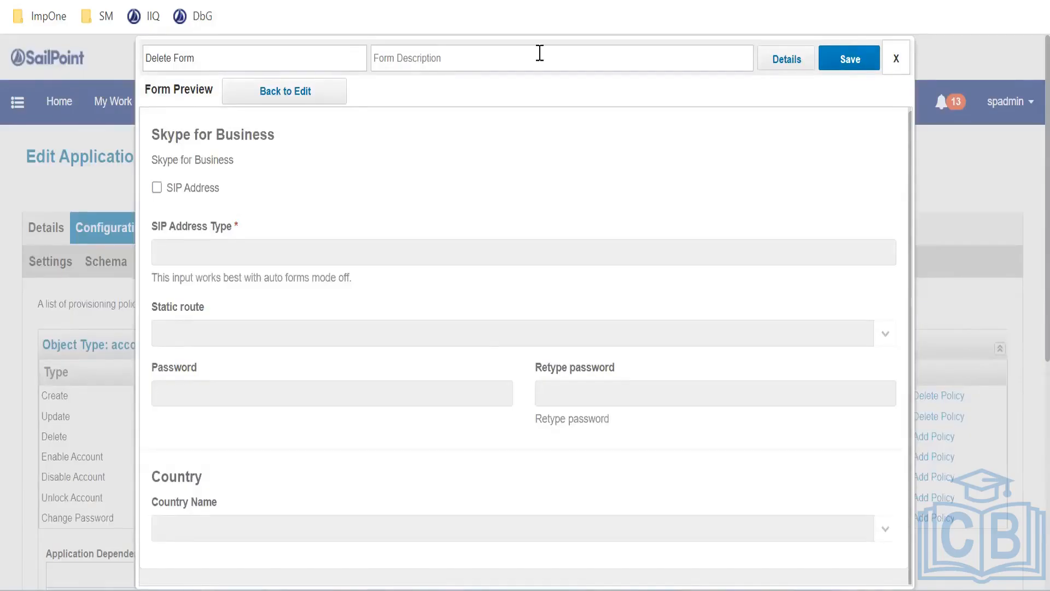
Save the Delete Form, then save the PRISM application on the Edit Application page
click(848, 65)
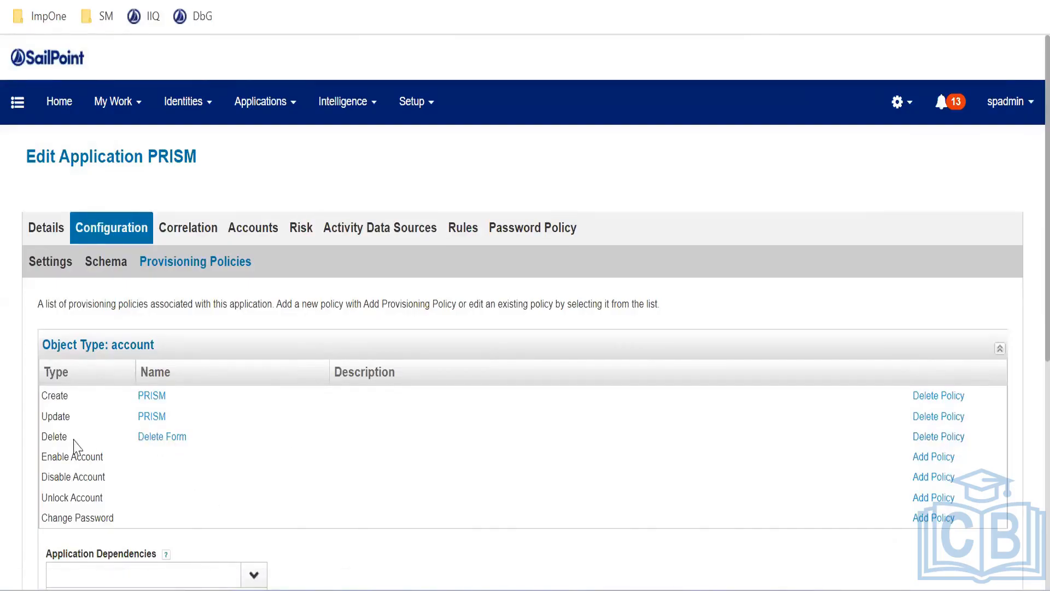
scroll(257, 440, down, 7)
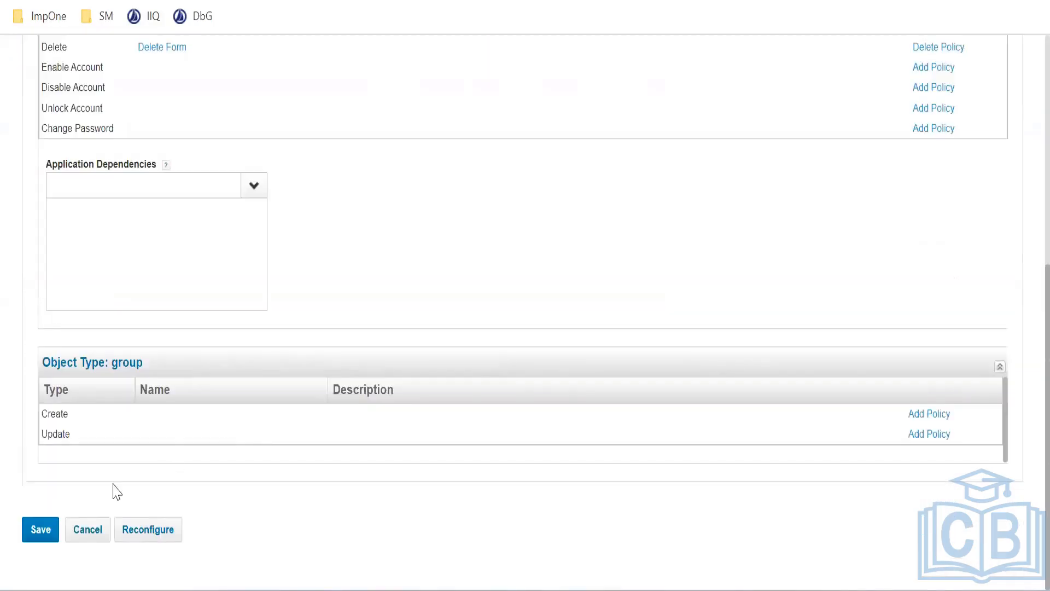
click(41, 528)
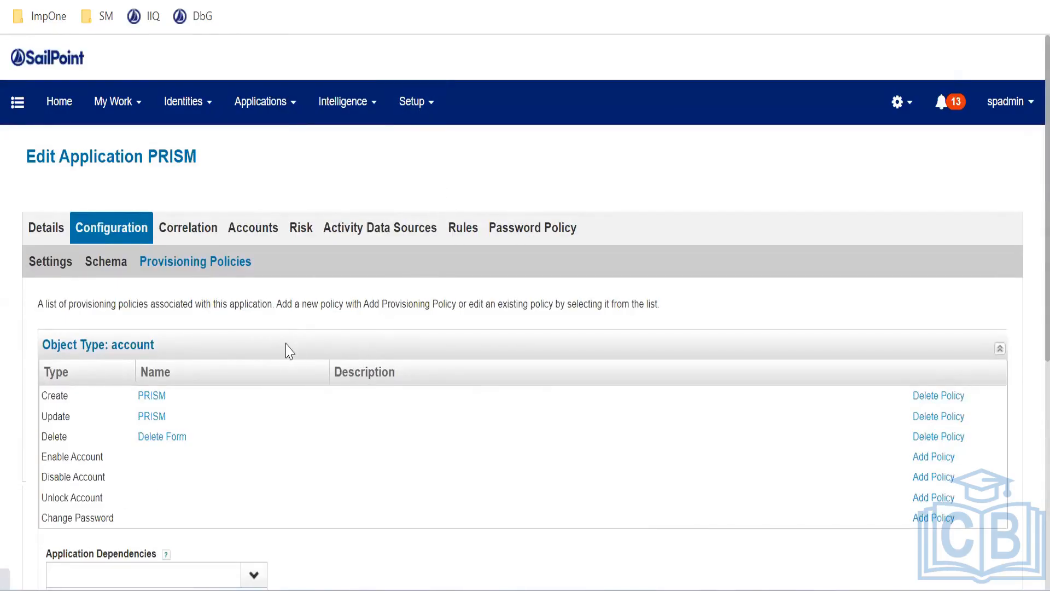
scroll(287, 350, down, 5)
scroll(286, 350, up, 2)
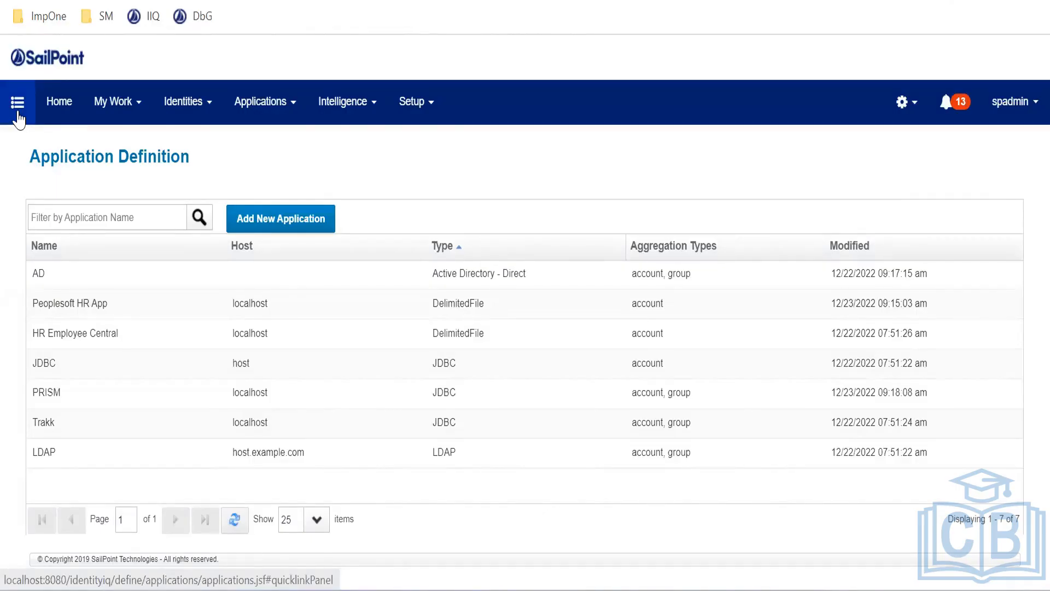
Start a Manage User Access request from the quicklink menu's Manage Identity options
click(19, 103)
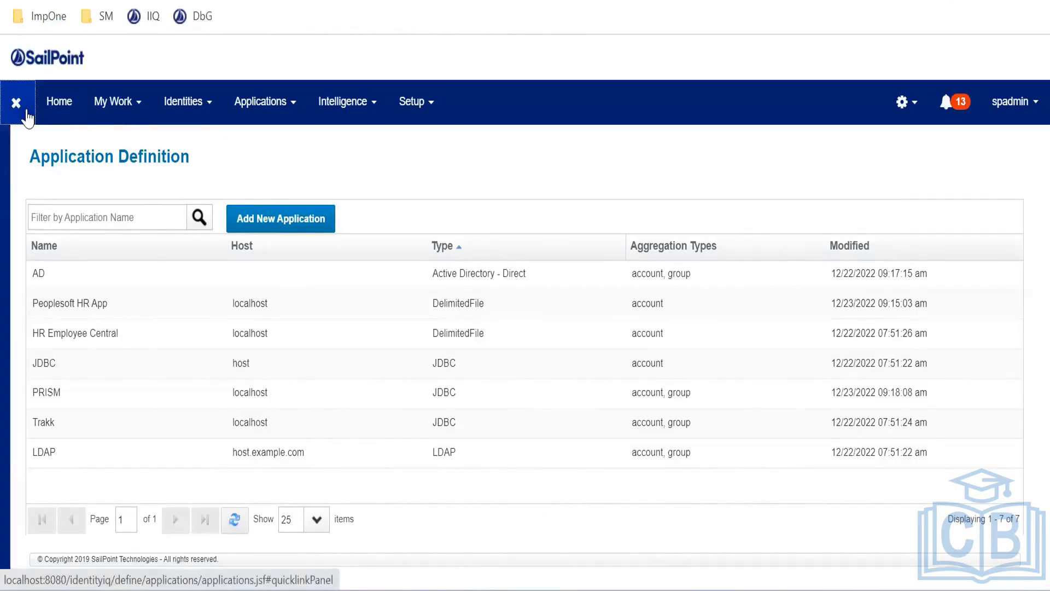
click(82, 191)
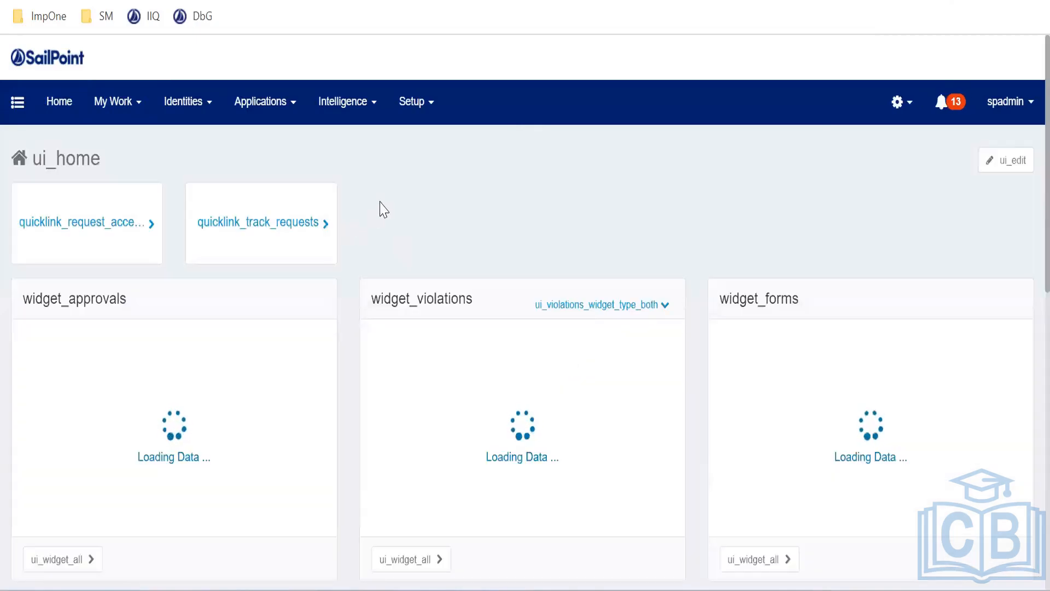
click(78, 230)
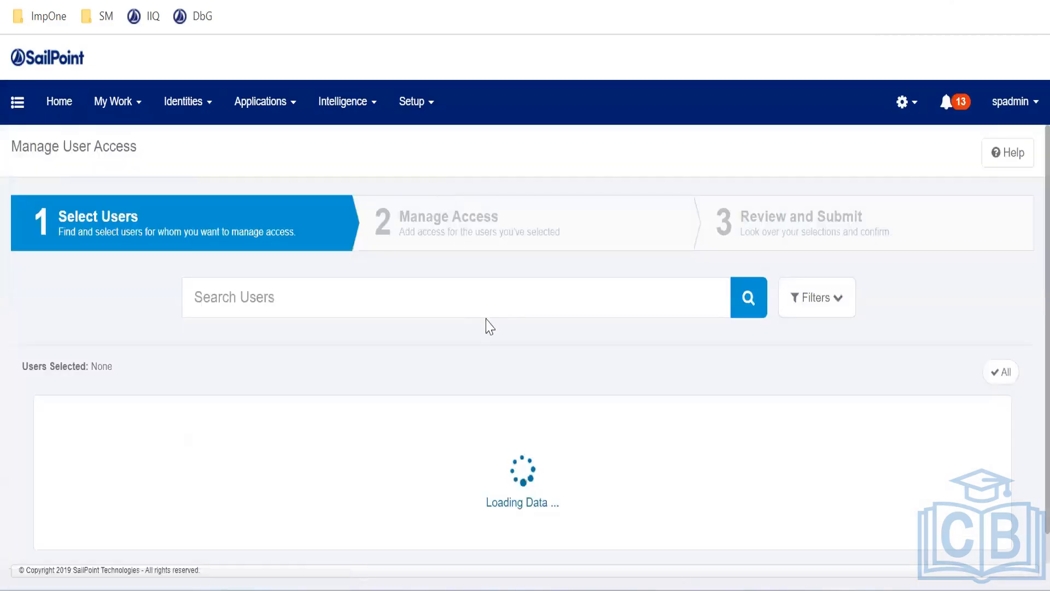
scroll(574, 429, down, 5)
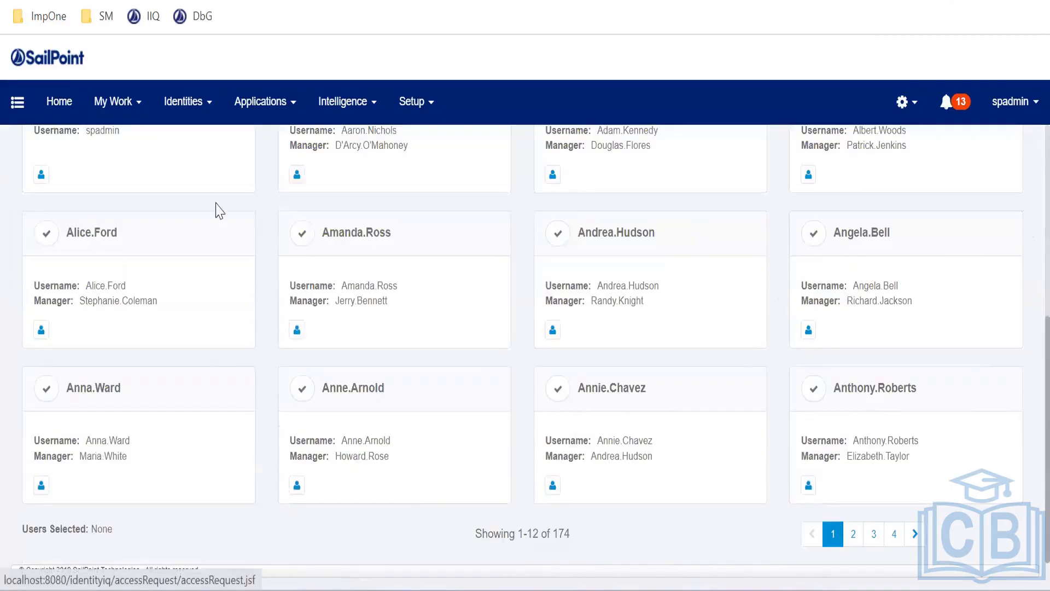
scroll(219, 210, up, 5)
Search for the admin user, select its card, and continue to Manage Access
click(284, 296)
text(wa)
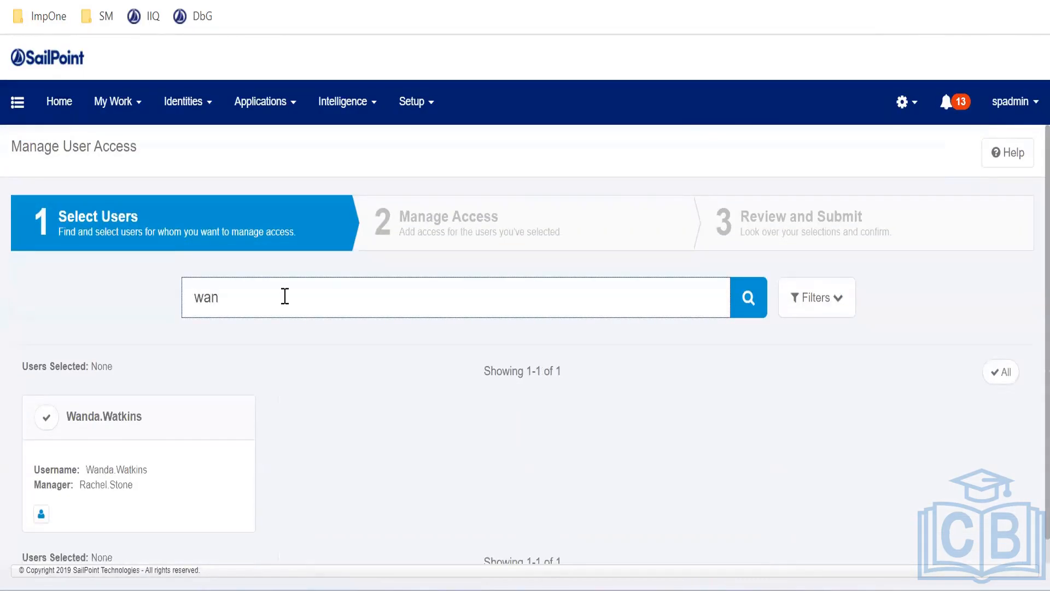
text(n)
key(ctrl+a)
key(BackSpace)
text(p)
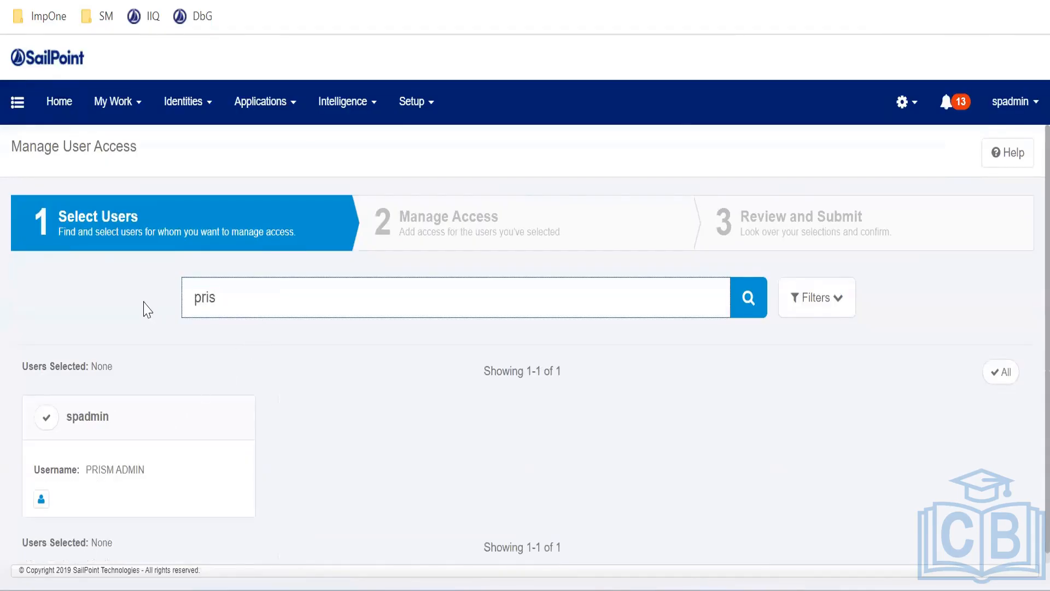
click(46, 422)
click(527, 541)
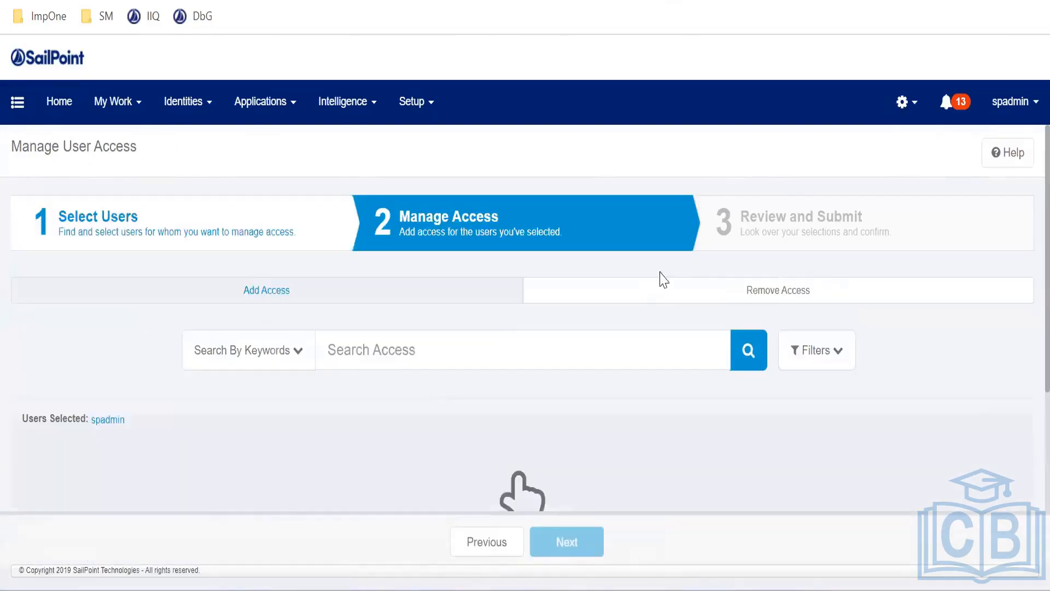
Mark the PRISM User-IT and PRISM Super-IT roles for removal and submit the request
click(662, 290)
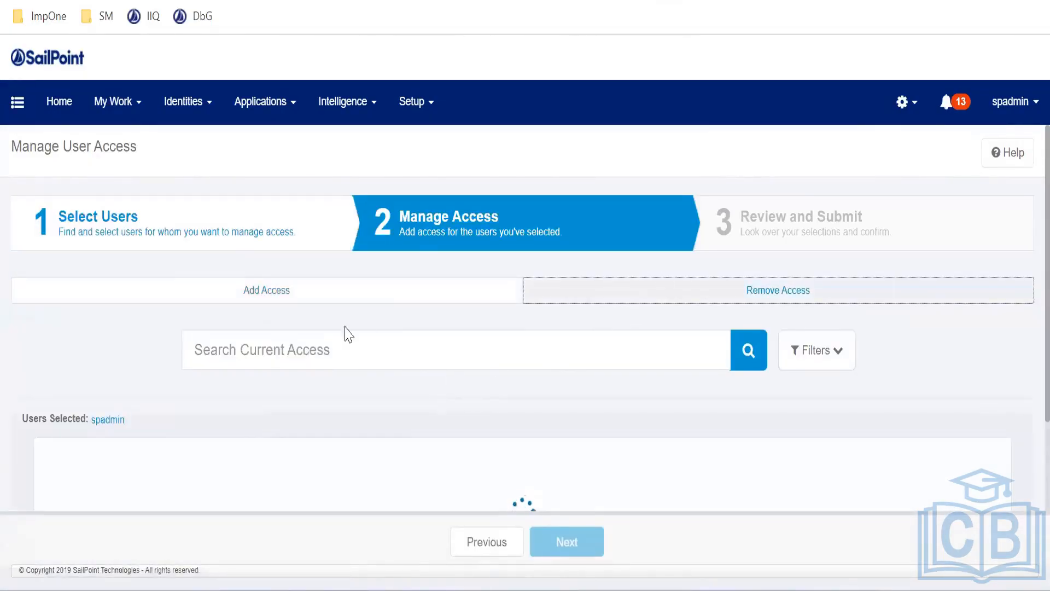
scroll(252, 358, down, 2)
scroll(164, 377, down, 5)
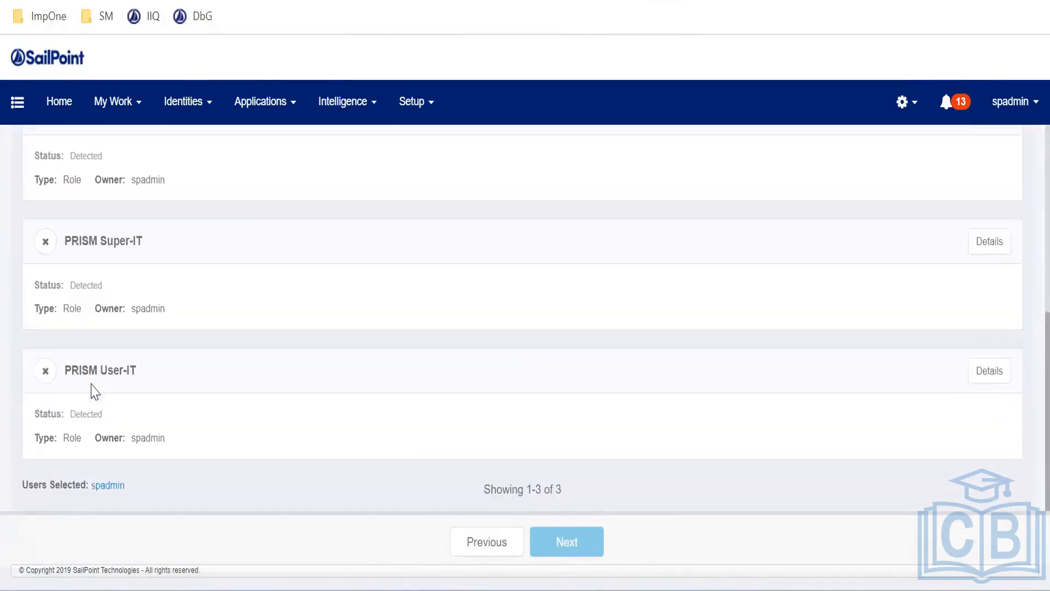
click(47, 372)
click(46, 242)
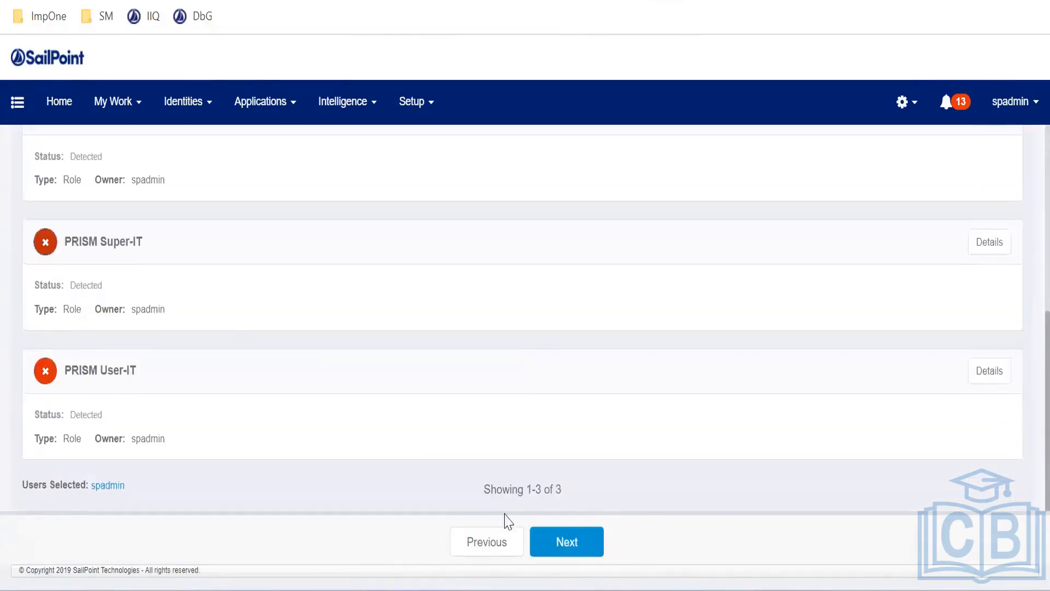
click(569, 543)
click(588, 545)
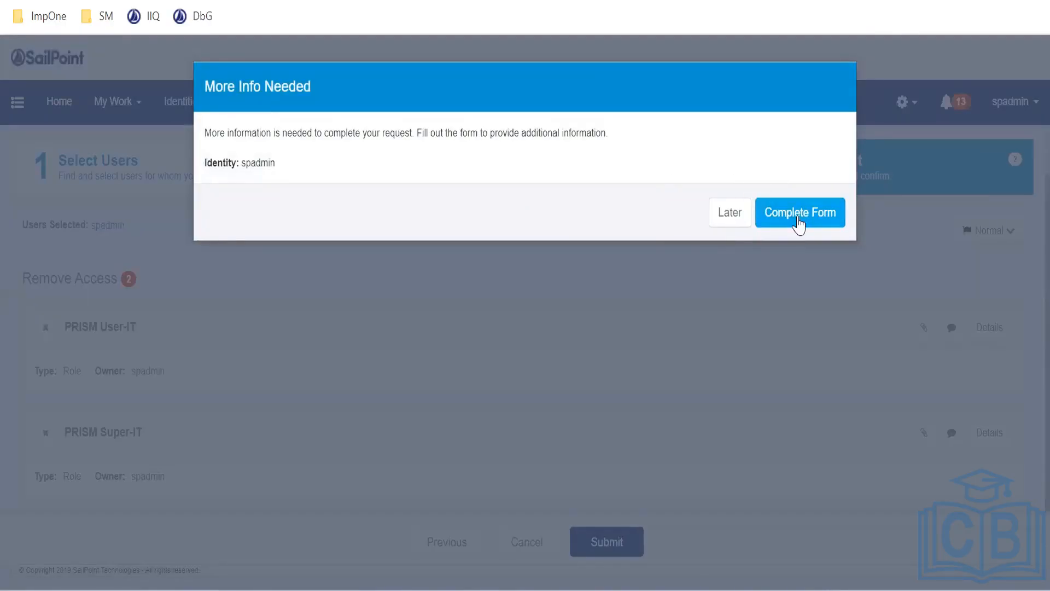
Open the More Info Needed form and cancel it unfilled to defer it
click(799, 224)
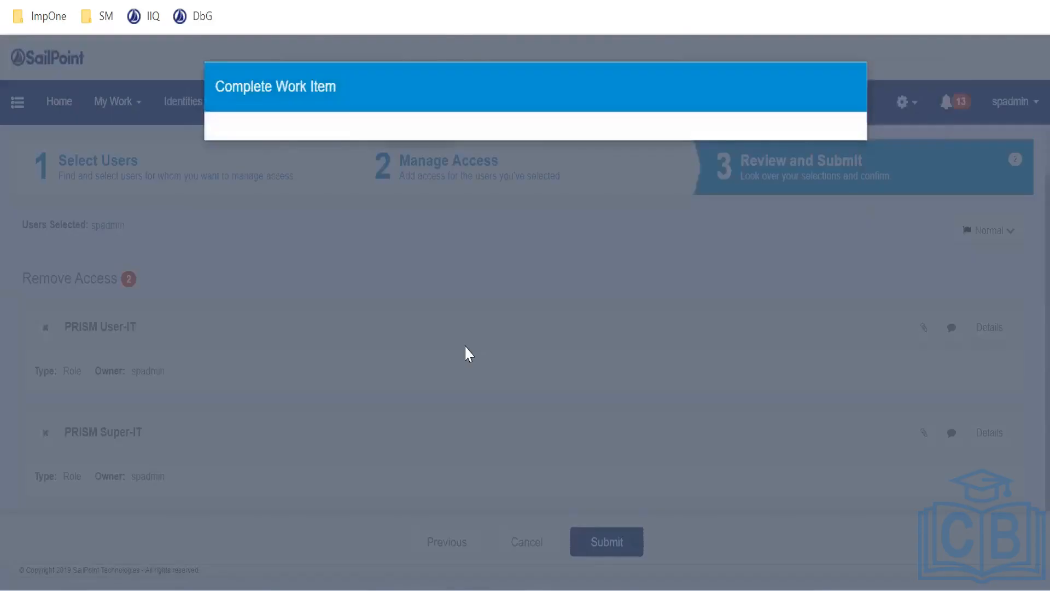
scroll(400, 330, down, 2)
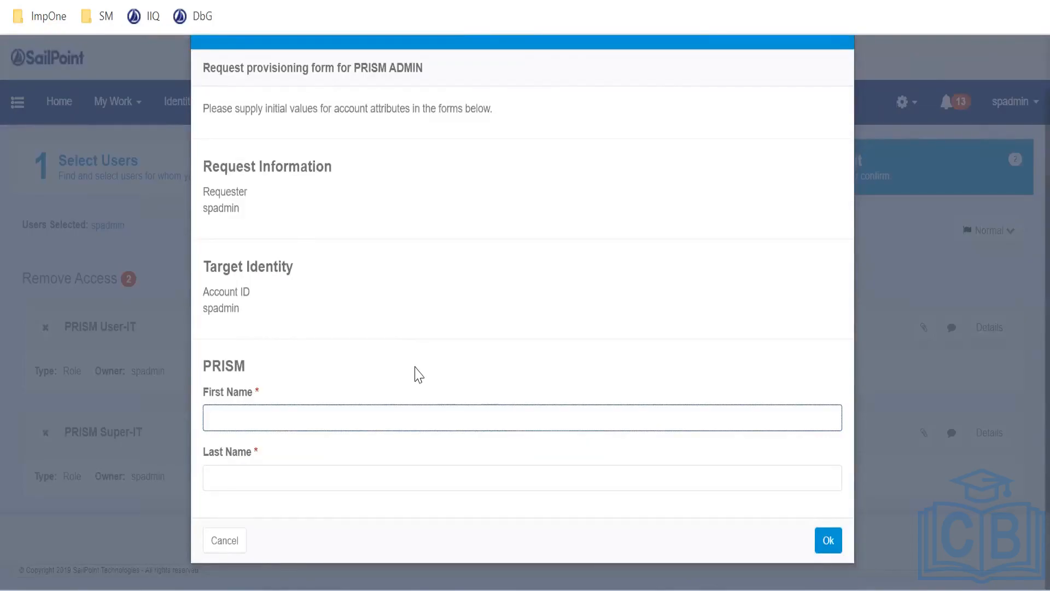
scroll(414, 370, up, 2)
scroll(389, 358, down, 2)
click(247, 482)
click(260, 410)
click(247, 516)
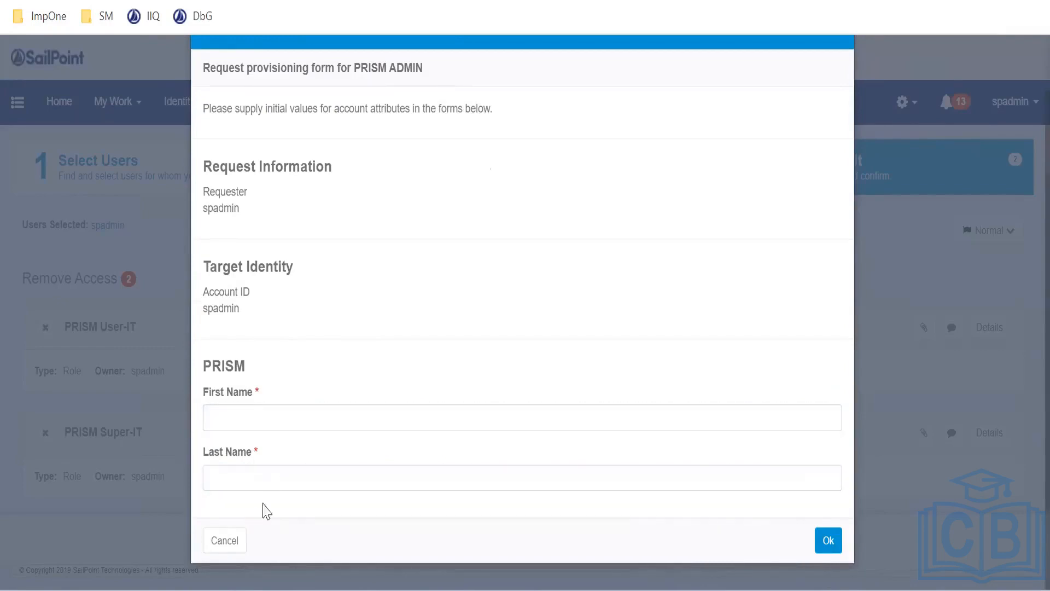
click(233, 554)
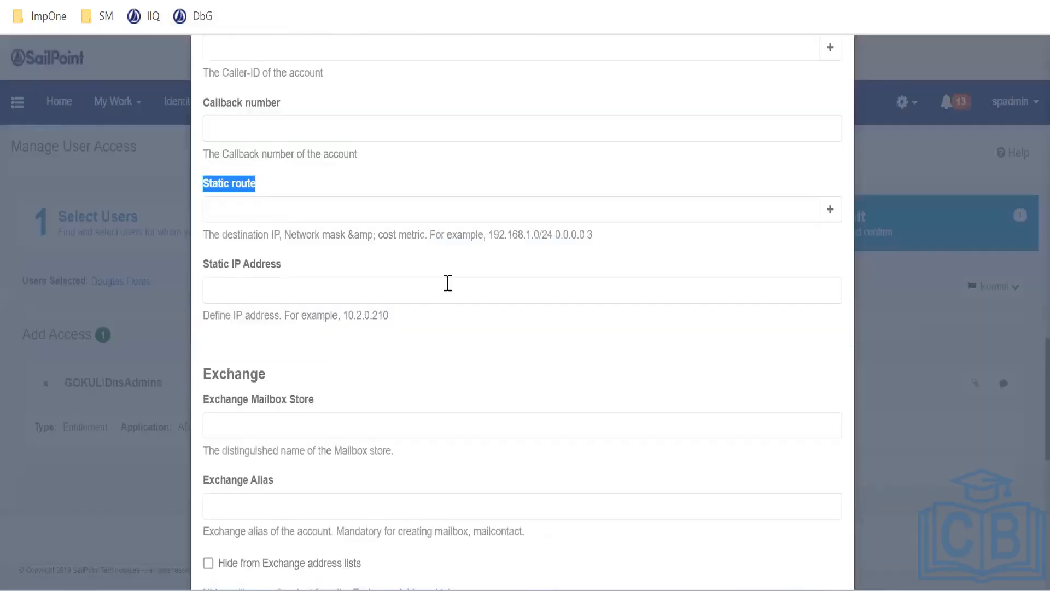
Return to the IdentityIQ home page via the IIQ bookmark, leaving the unsaved form
scroll(547, 328, down, 3)
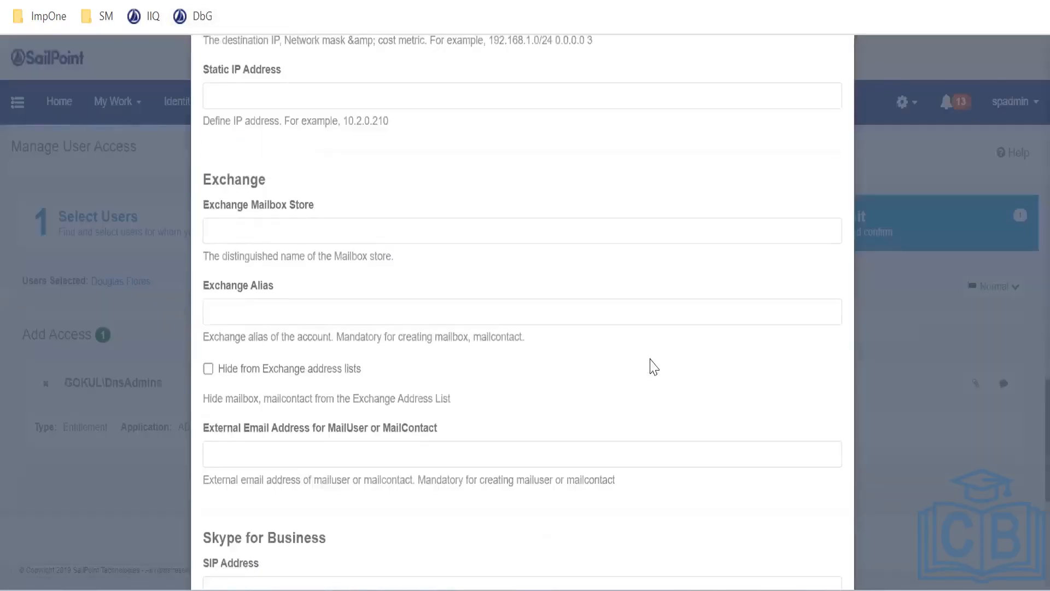
scroll(710, 188, up, 15)
scroll(795, 155, up, 5)
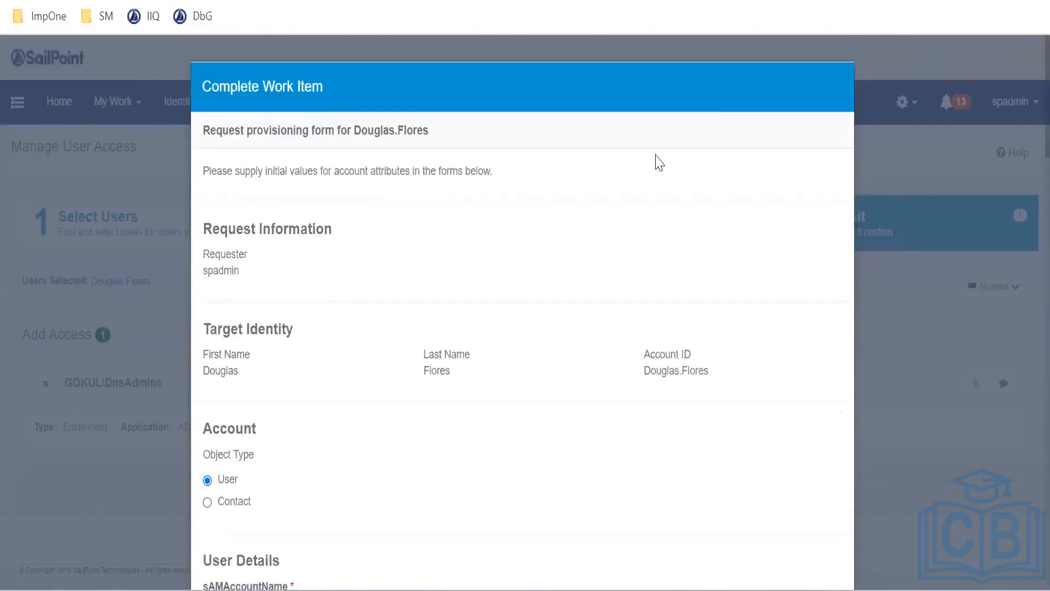
click(147, 17)
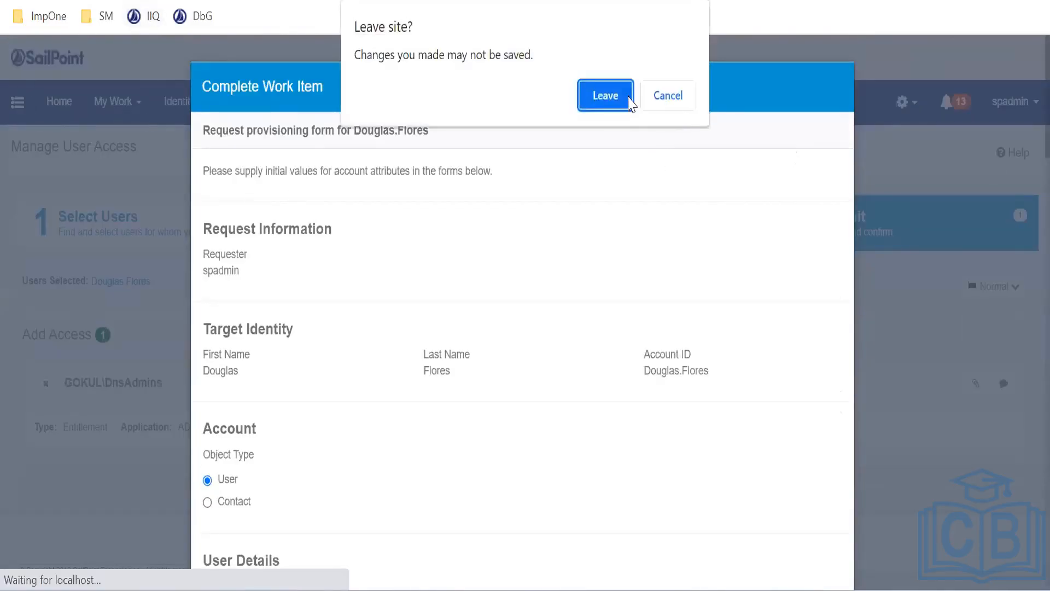
click(604, 94)
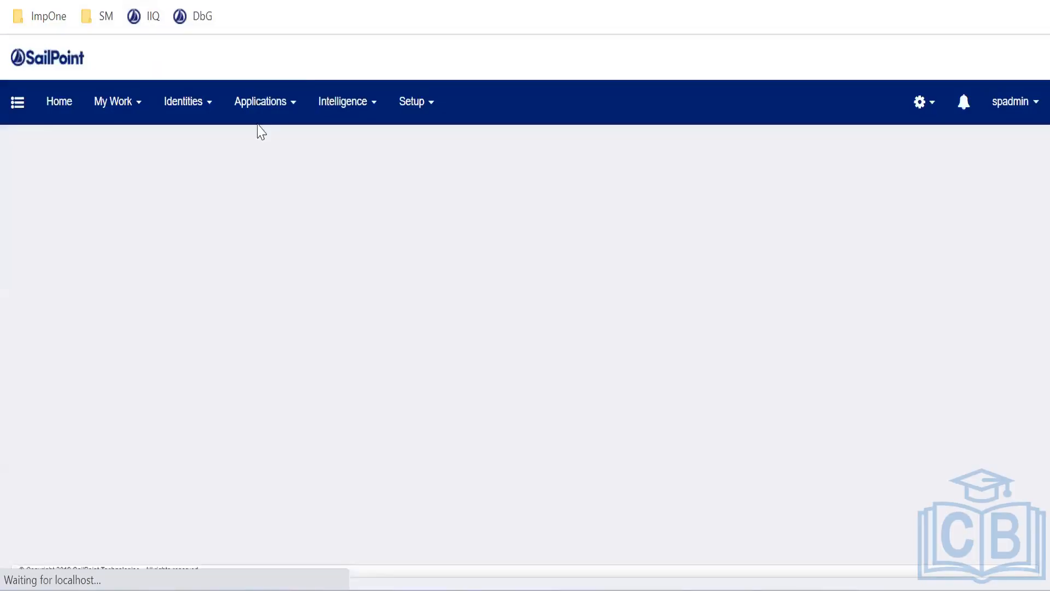
click(261, 103)
Open PRISM's provisioning policies, delete the Create policy, and start adding a new one
click(265, 159)
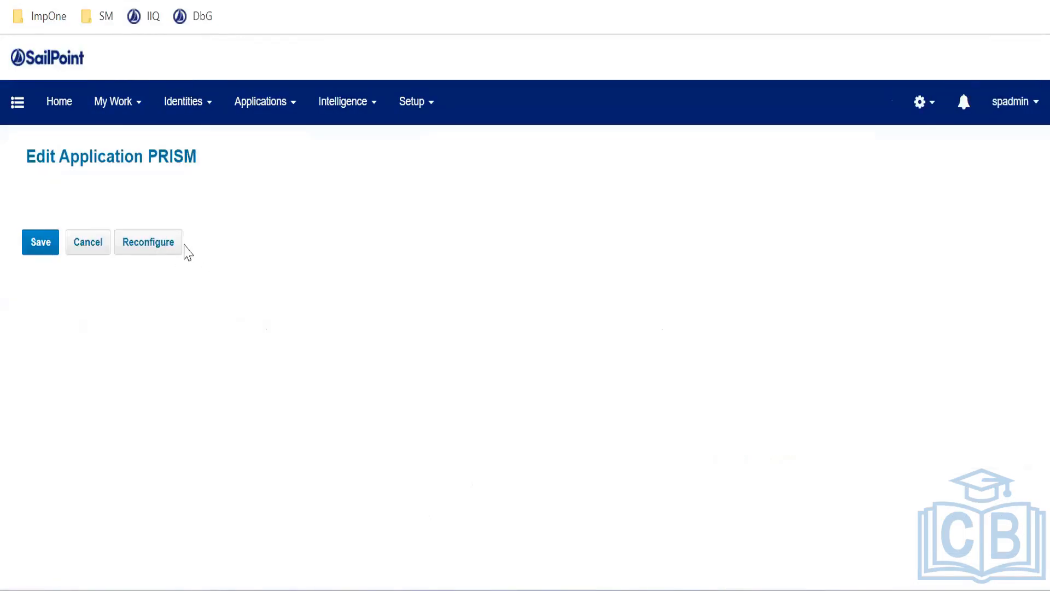
click(146, 236)
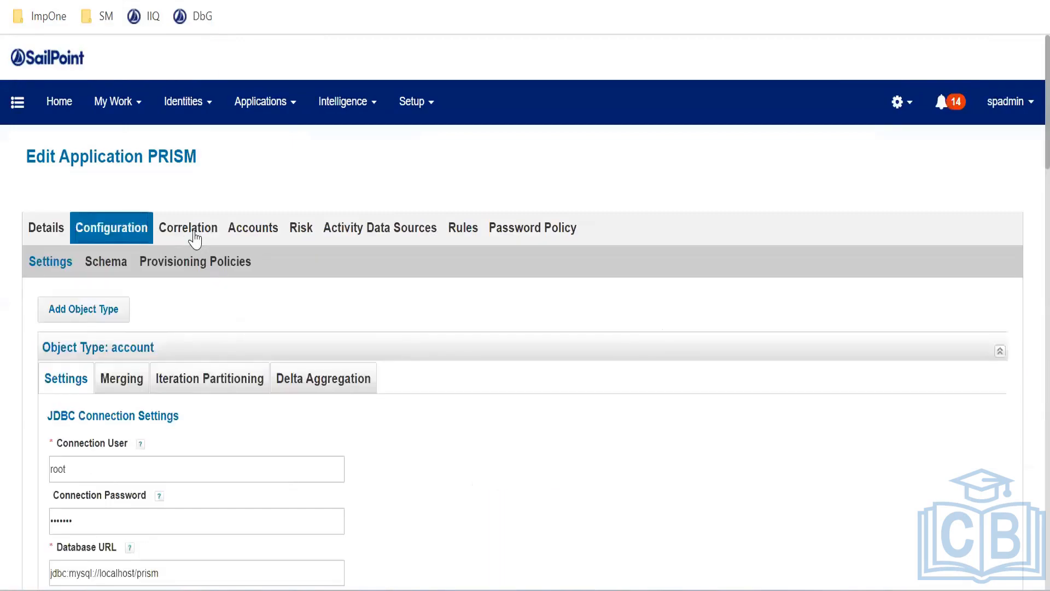
click(192, 237)
click(132, 233)
click(192, 261)
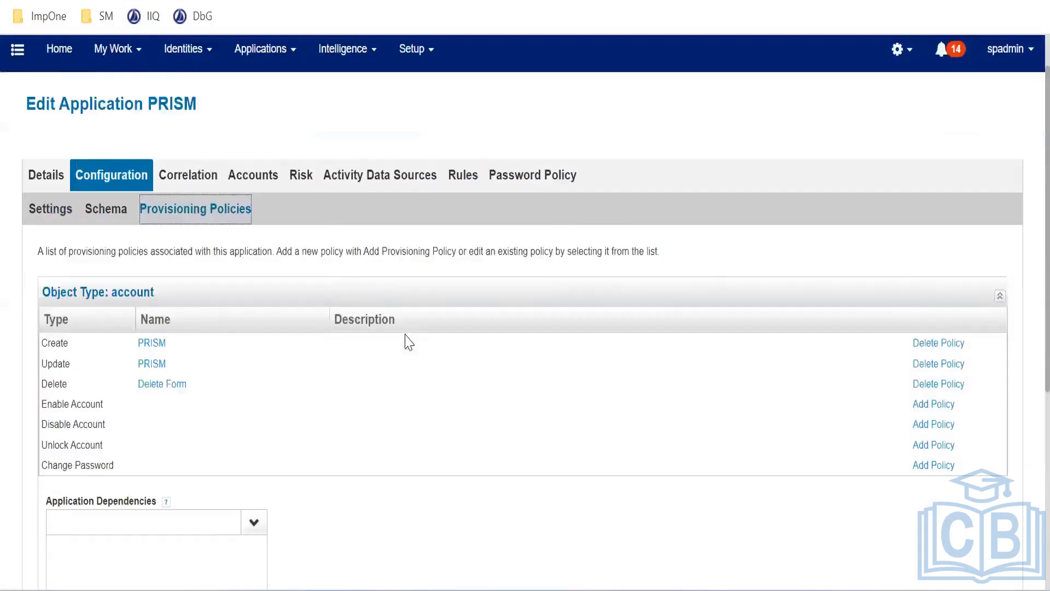
scroll(145, 348, down, 2)
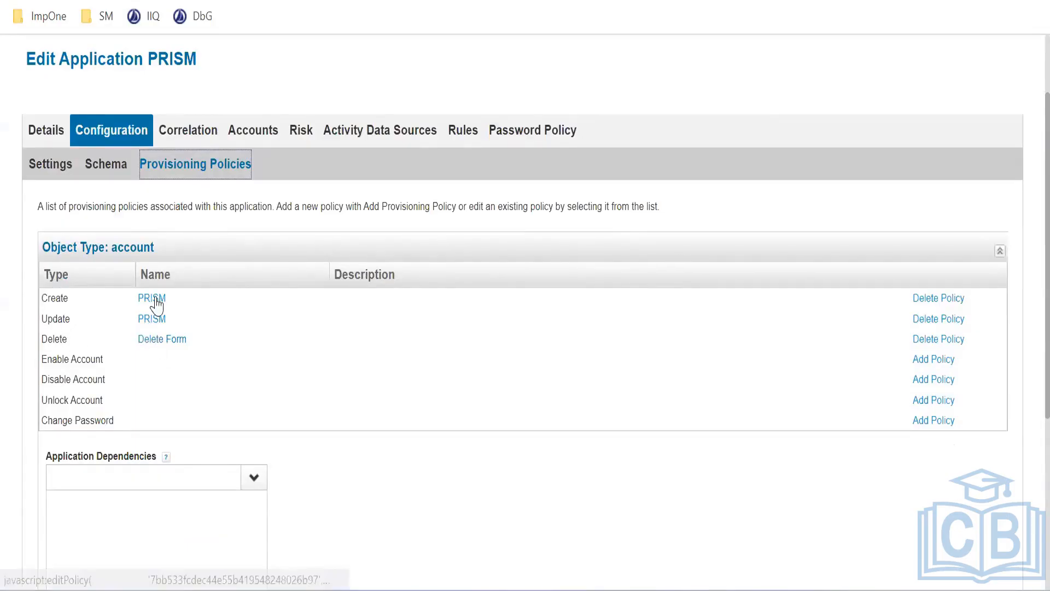
click(948, 301)
click(510, 353)
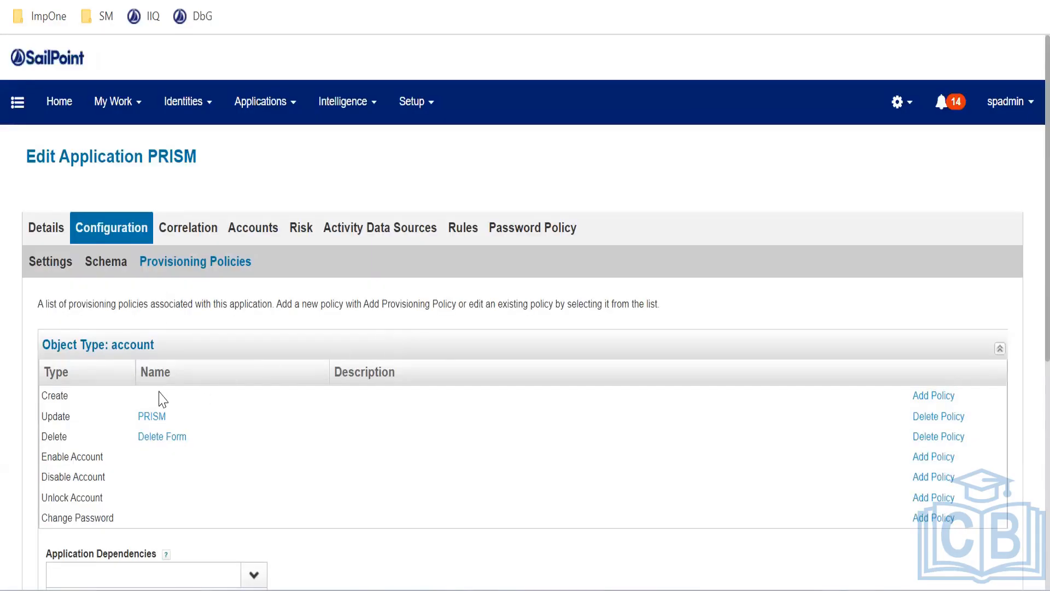
click(941, 395)
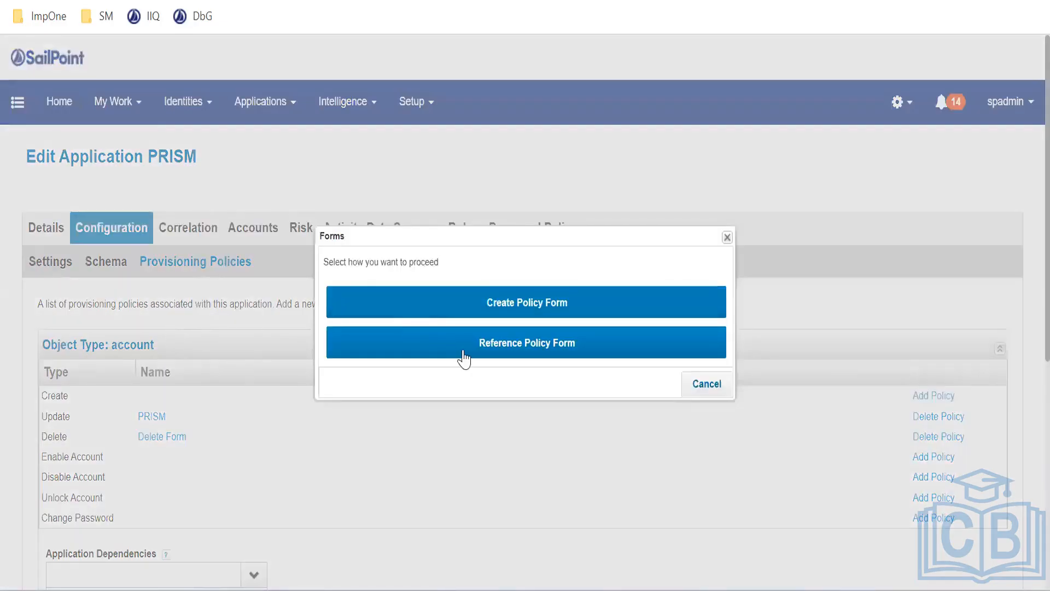
Try referencing an existing form for Create, close the empty picker, and restart Add Policy
click(464, 352)
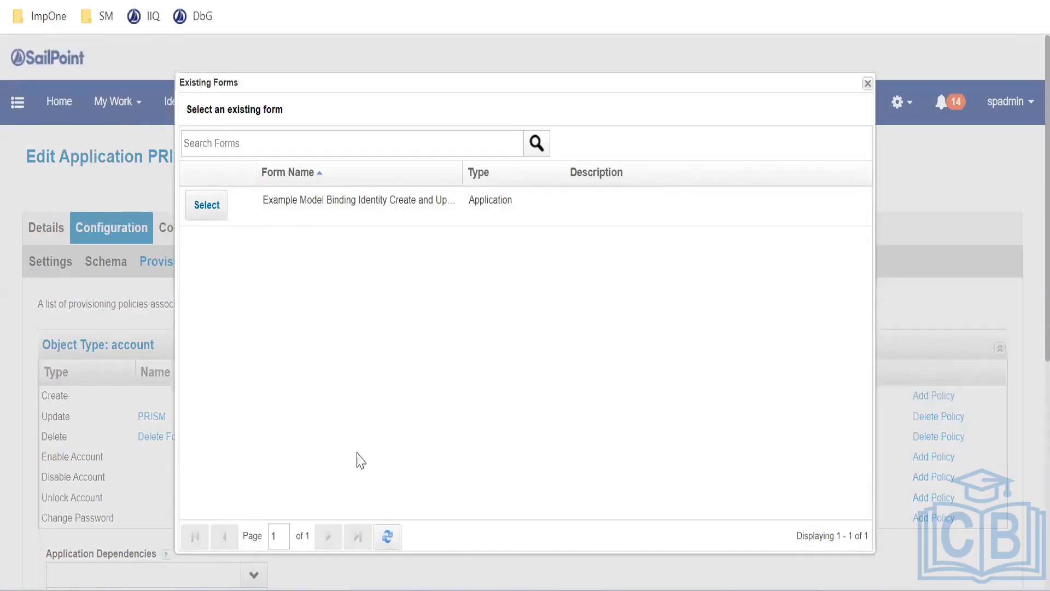
click(868, 84)
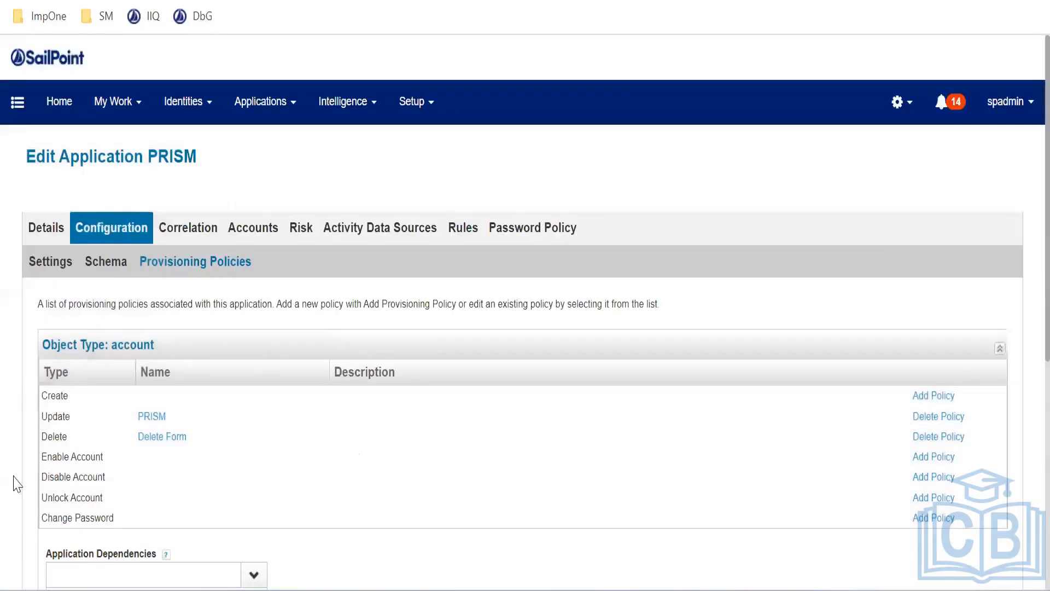
right_click(181, 444)
click(164, 492)
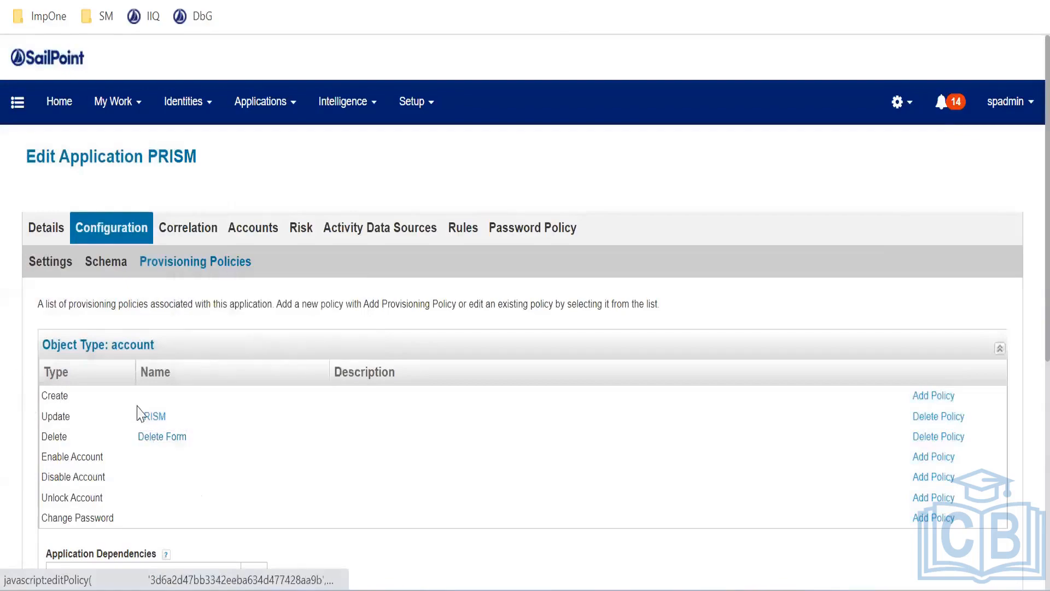
click(930, 398)
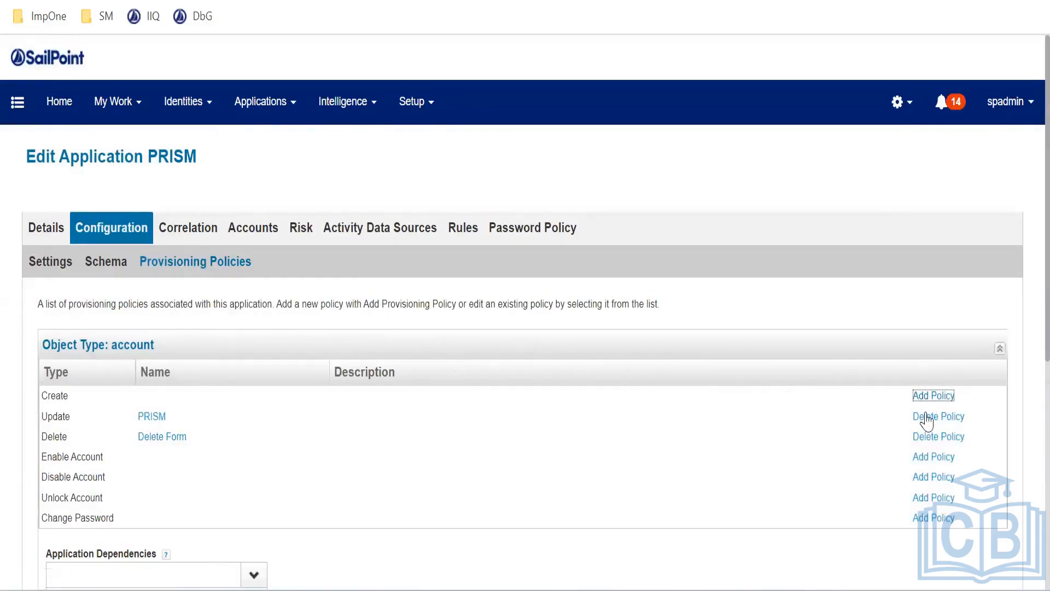
click(930, 403)
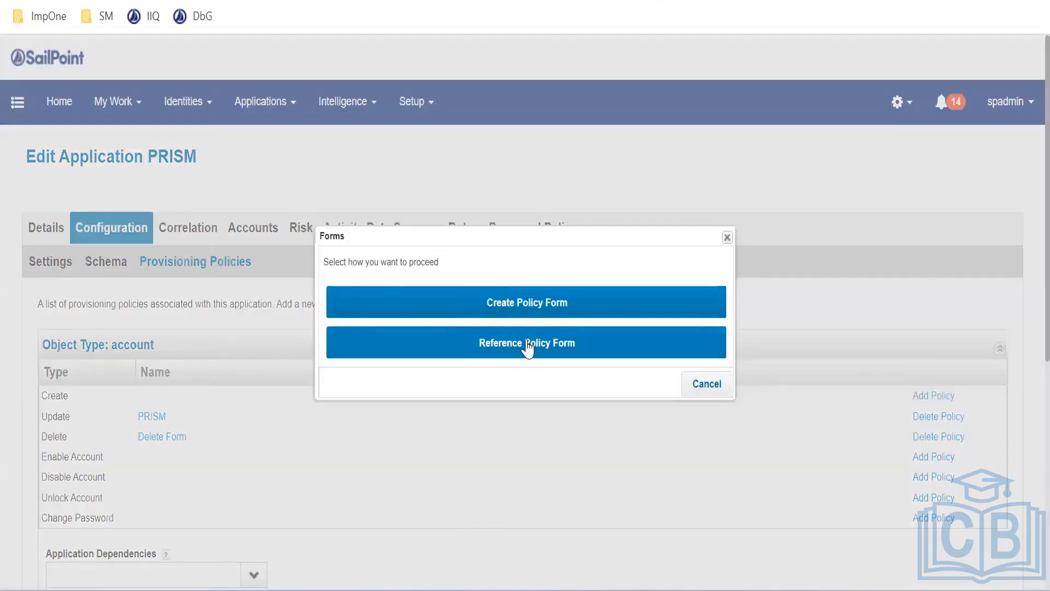
Choose Reference Policy Form again, browse Existing Forms, and close the empty picker
click(528, 348)
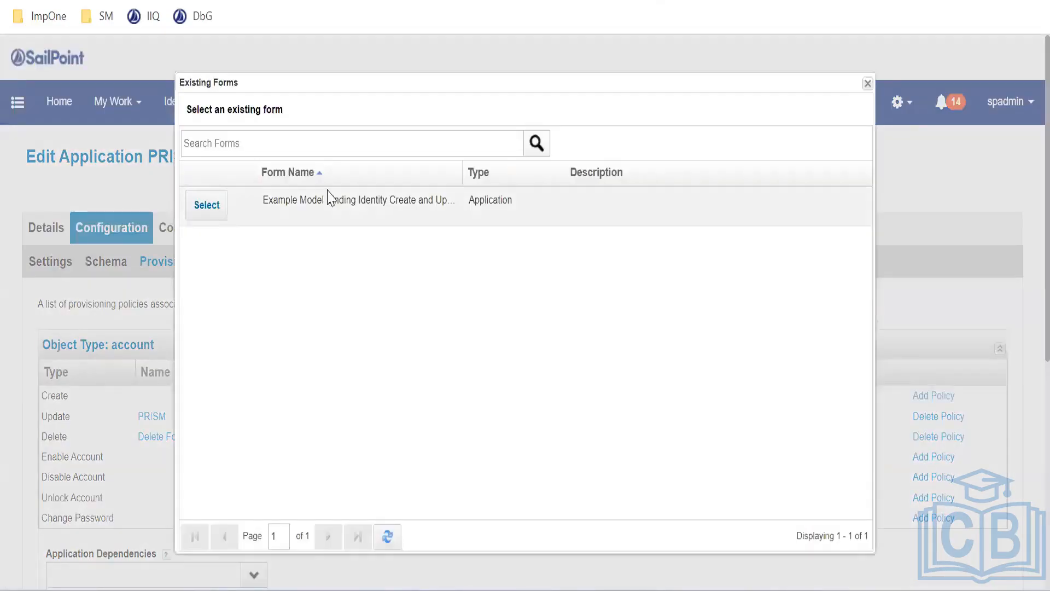
click(206, 206)
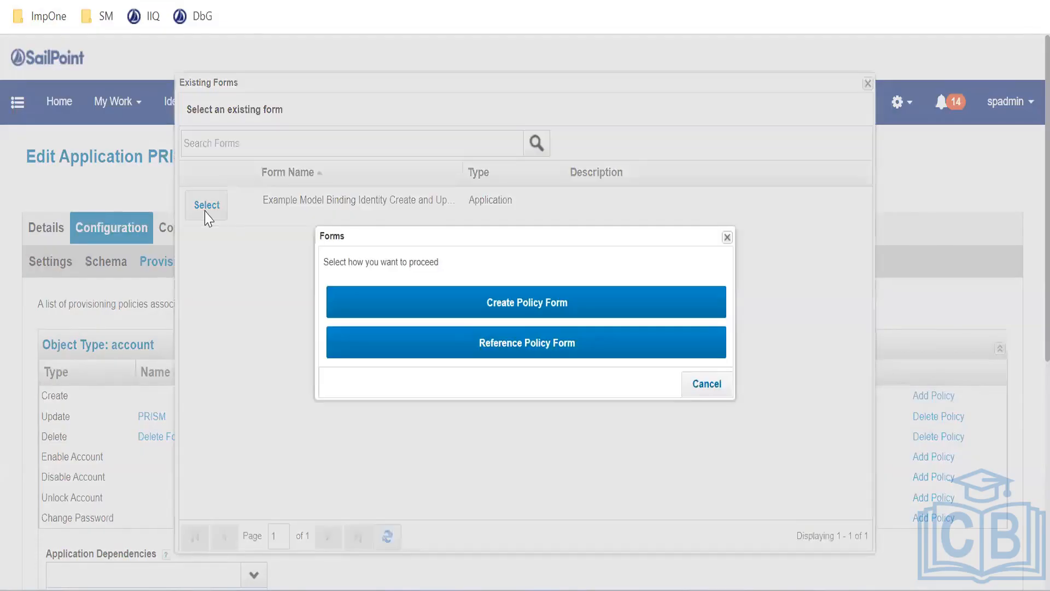
click(476, 343)
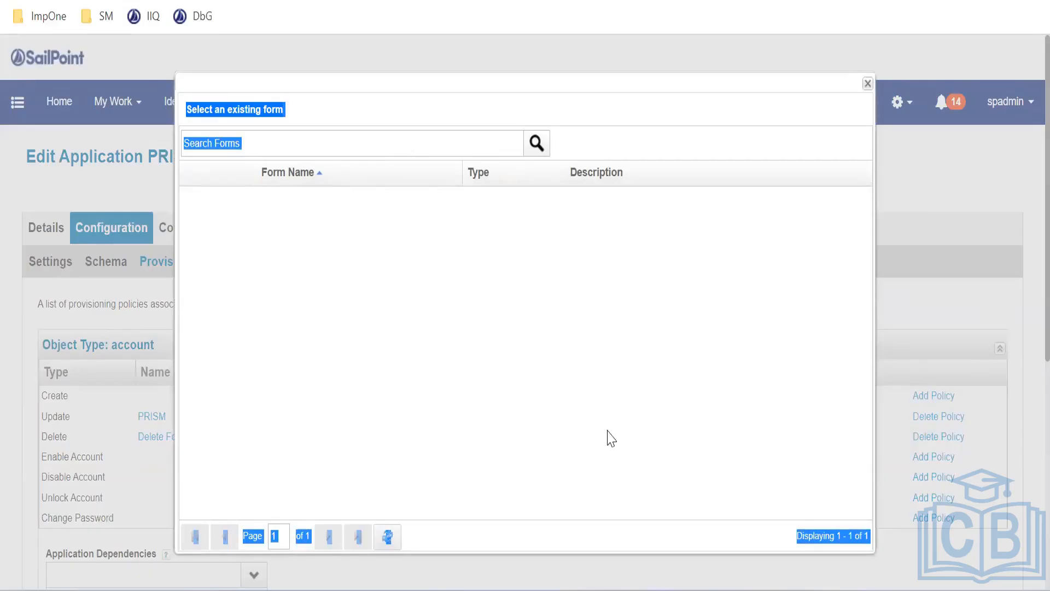
click(307, 367)
click(318, 149)
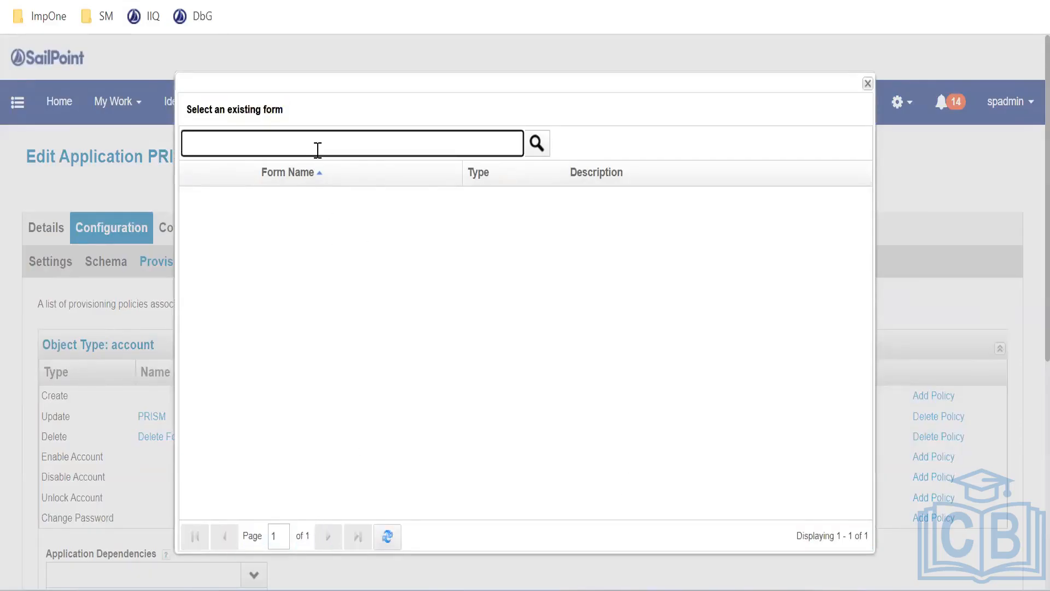
click(868, 83)
scroll(322, 418, down, 2)
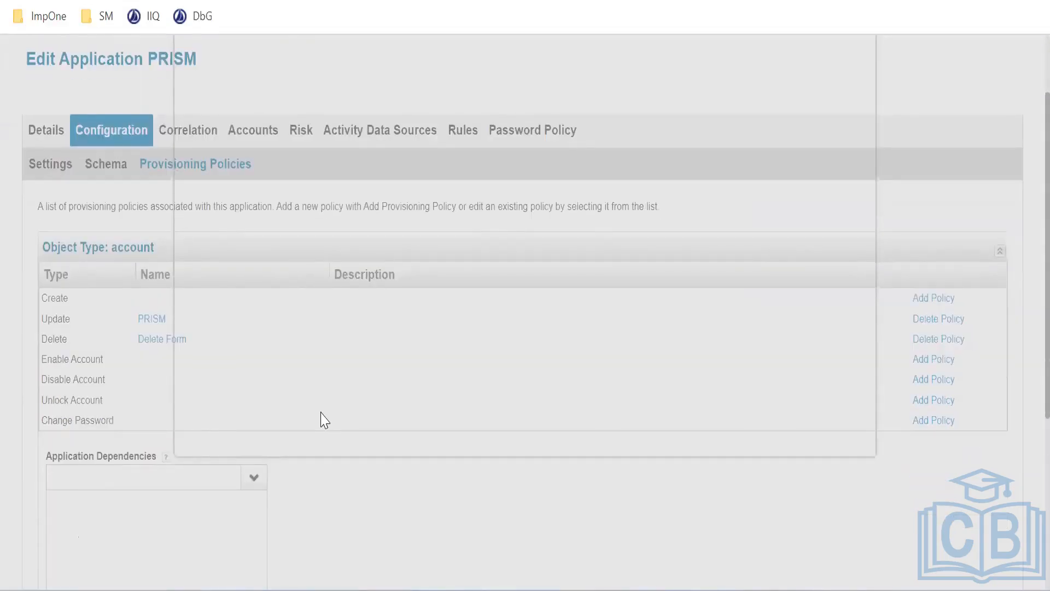
scroll(164, 272, up, 2)
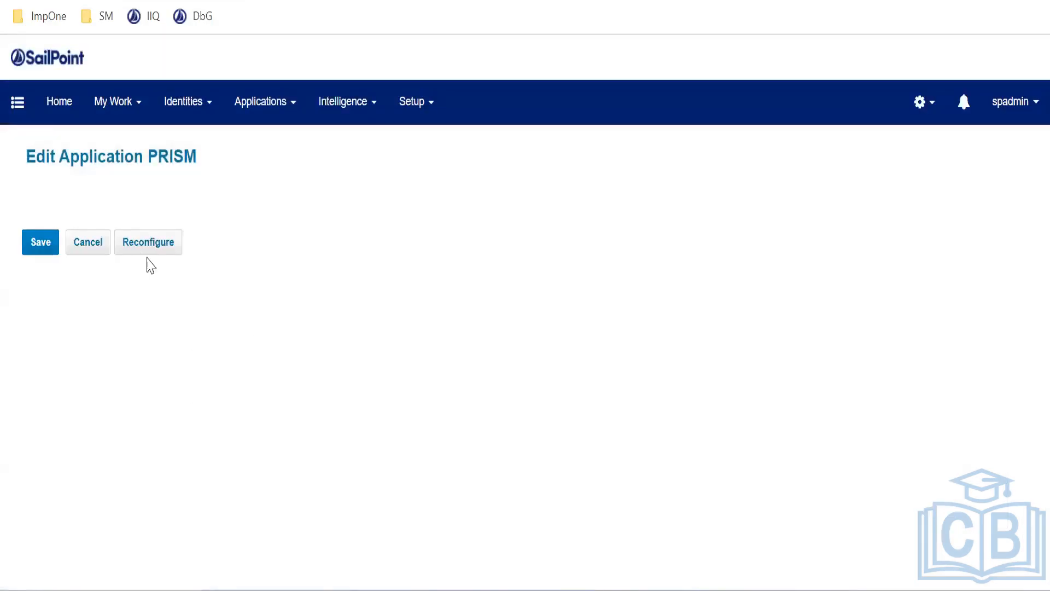
Reopen PRISM's provisioning policies, delete the Create policy again, and add a new Create policy
click(130, 233)
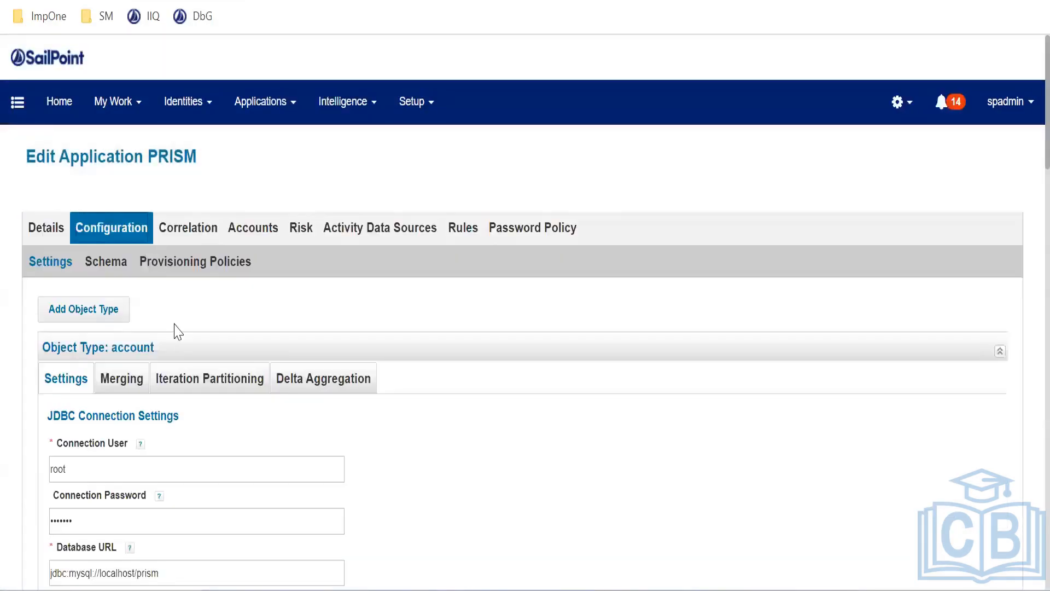
click(171, 263)
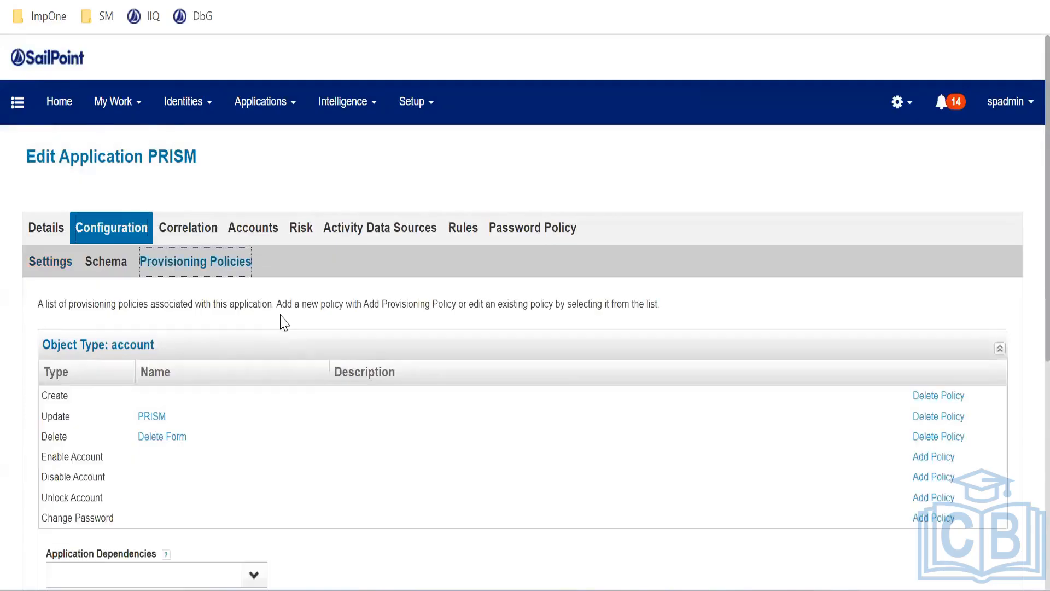
click(930, 397)
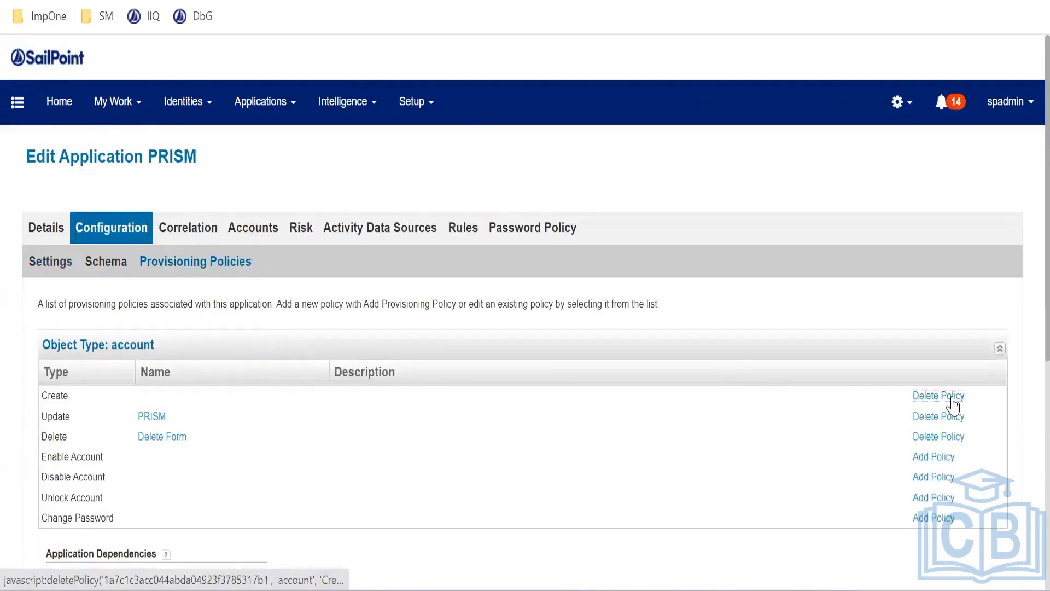
click(494, 347)
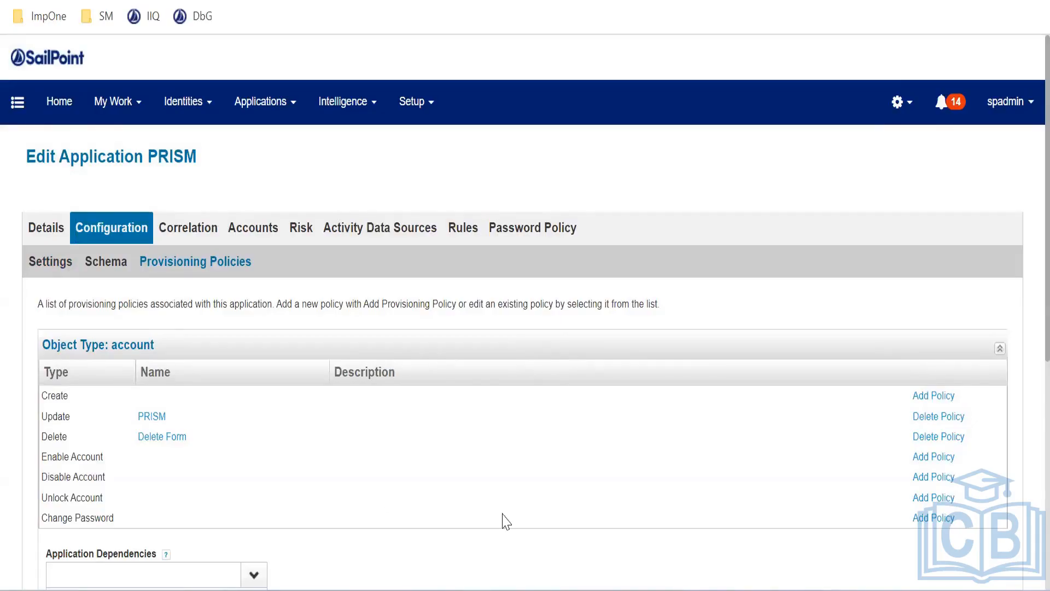
click(937, 396)
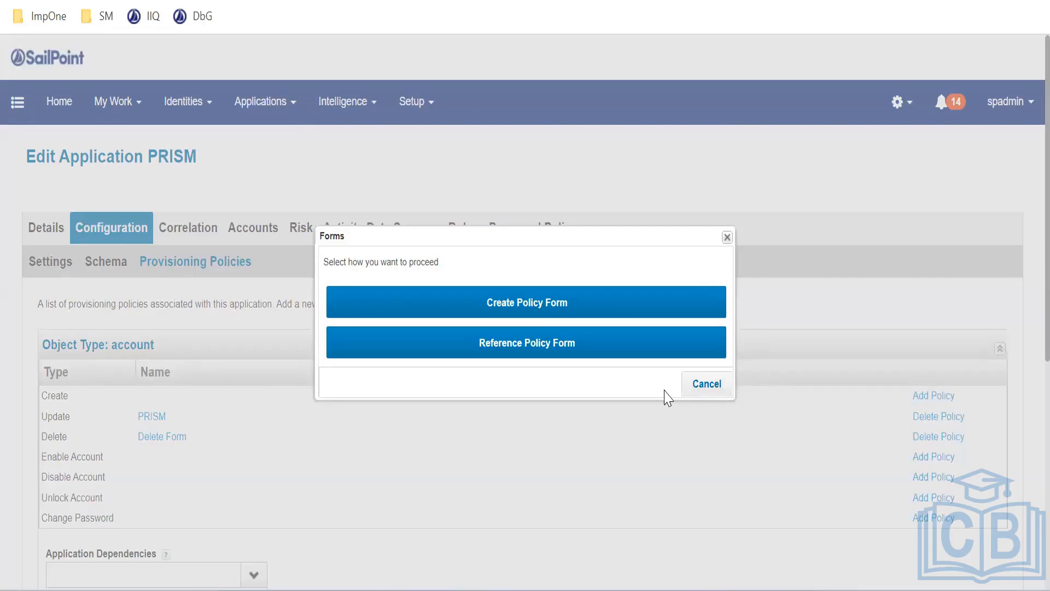
Choose Reference Policy Form, then close the Existing Forms list without picking a form
click(496, 352)
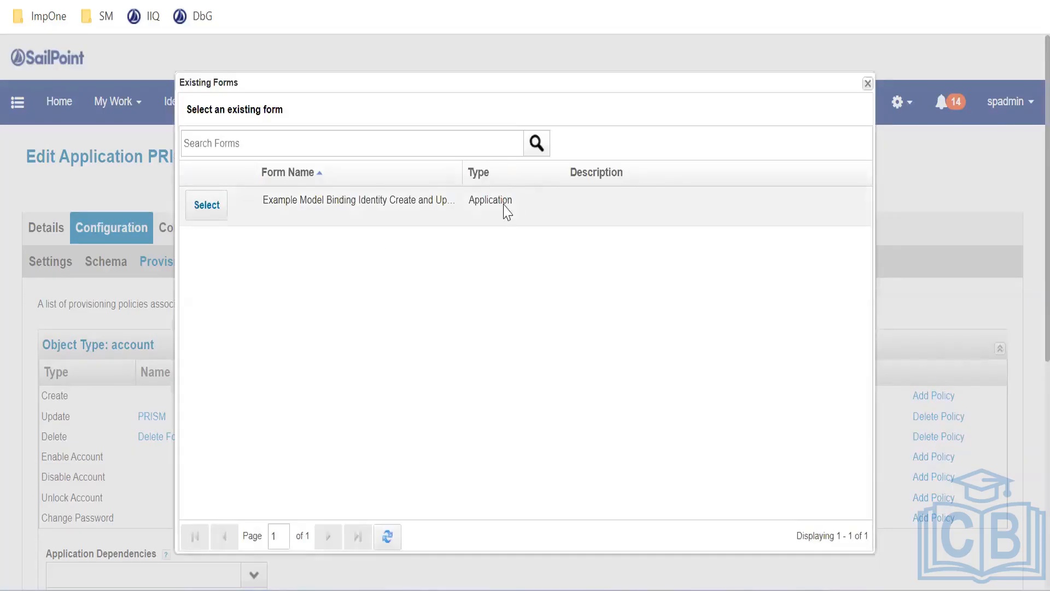
click(867, 83)
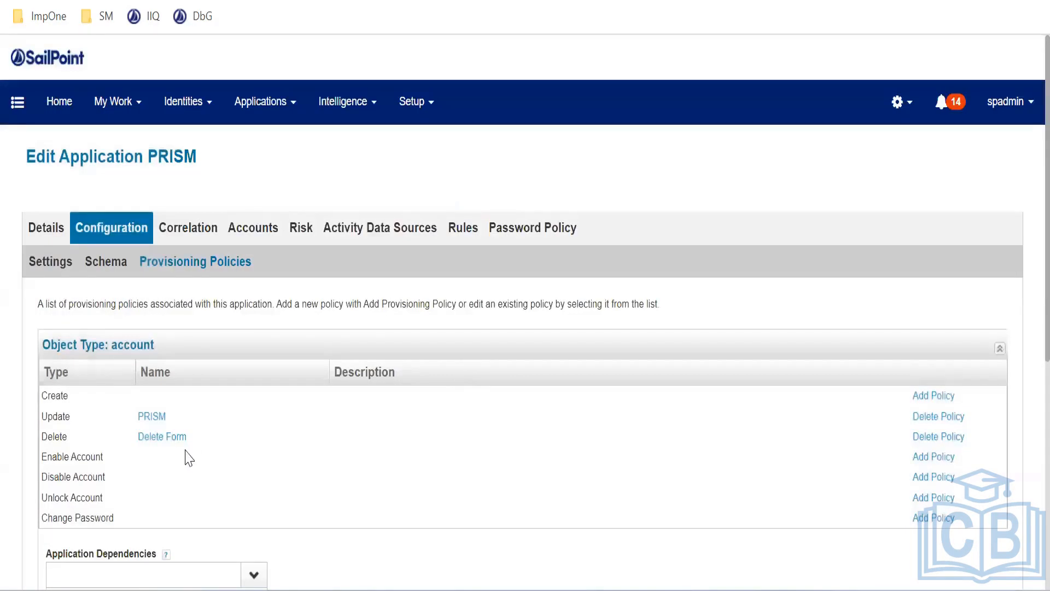
drag(67, 439, 34, 443)
click(67, 431)
scroll(168, 486, down, 2)
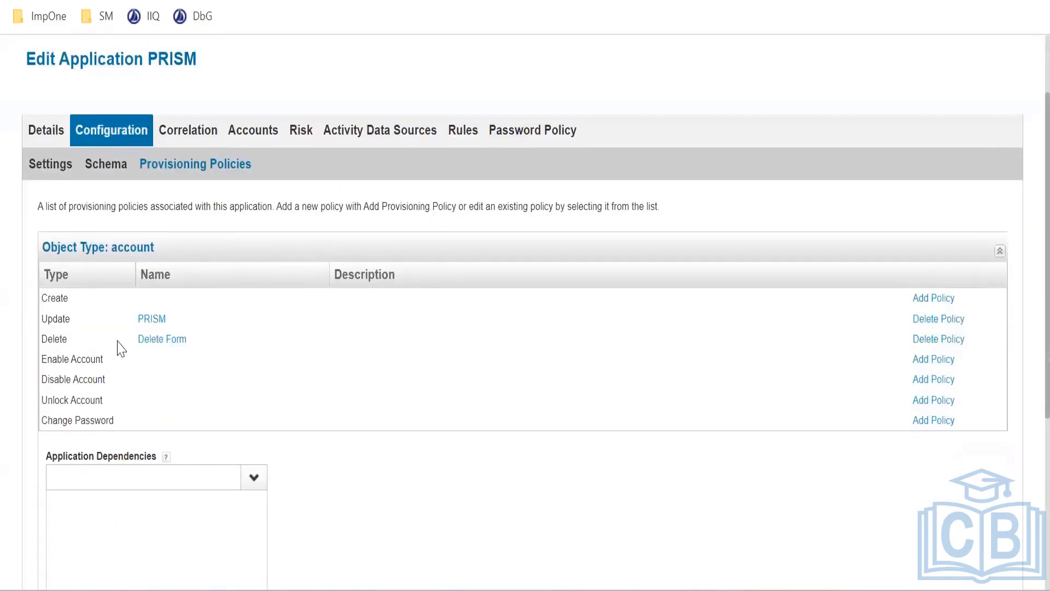
Open and close the Delete Form policy unchanged, then go to the Object Browser via DbG
click(161, 341)
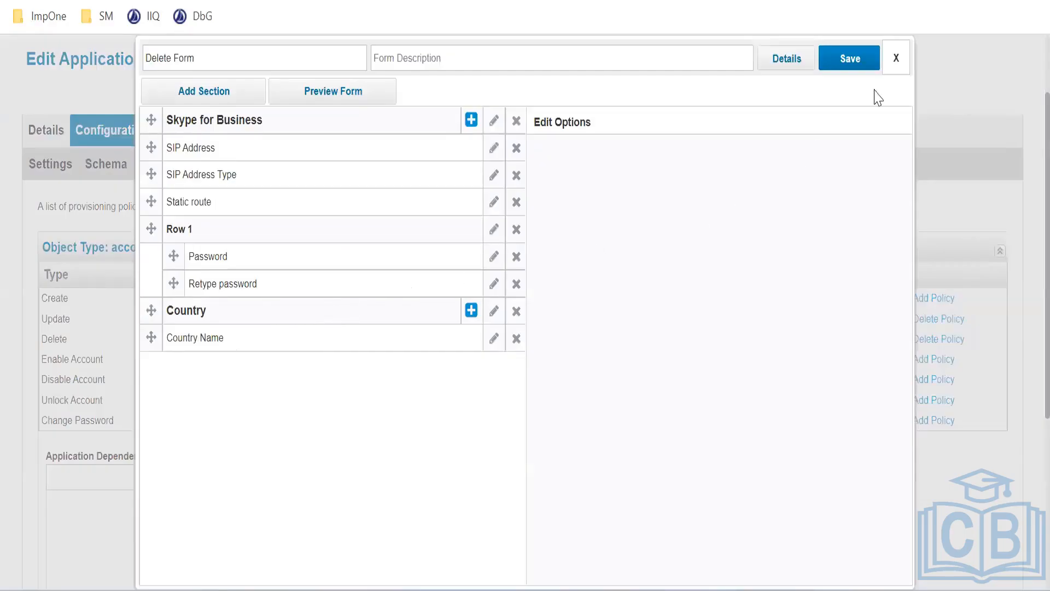
click(896, 68)
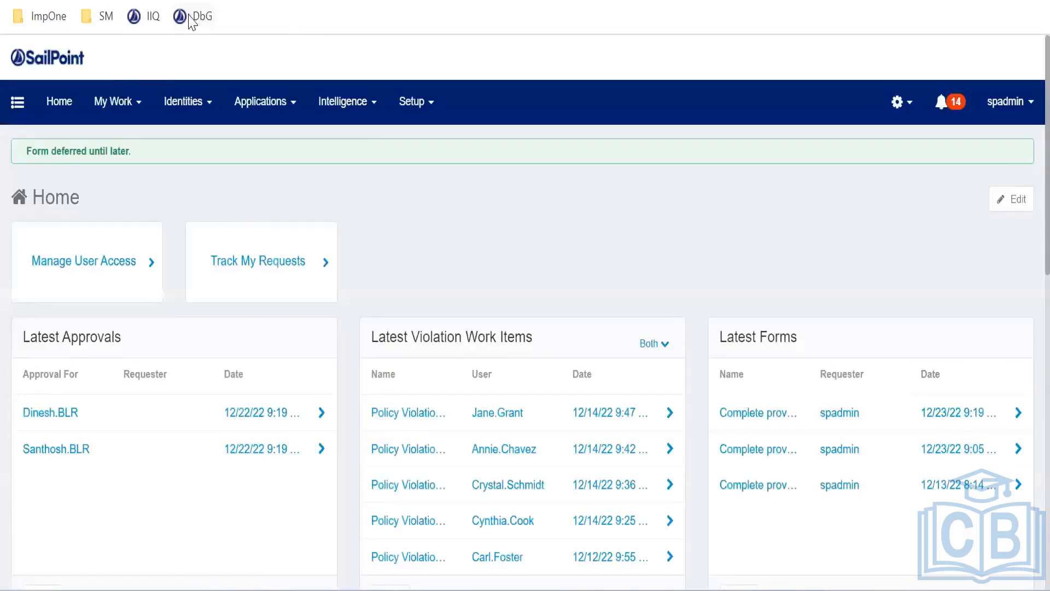
click(189, 17)
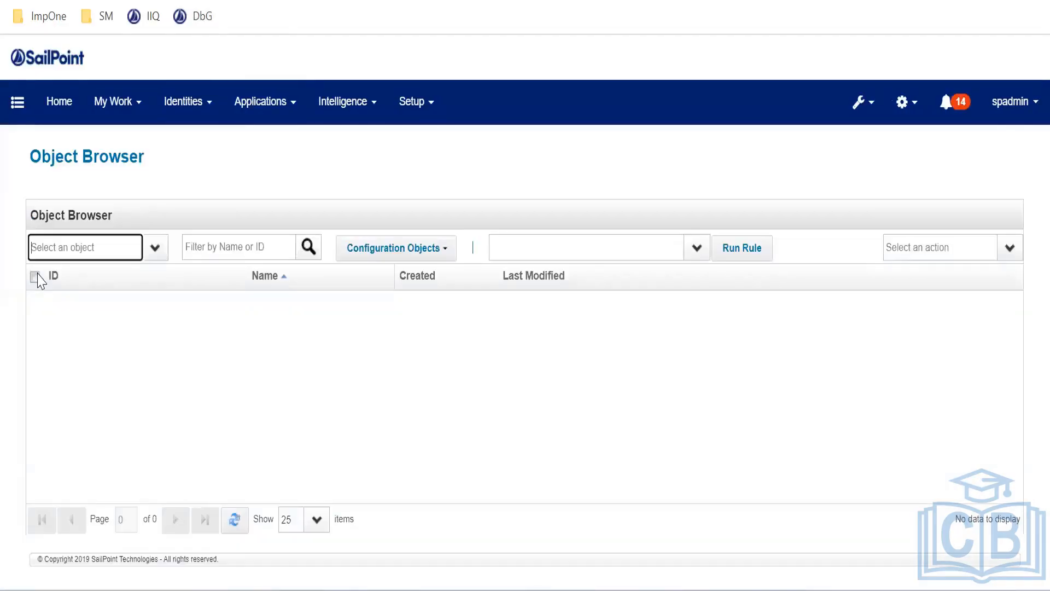
List Form objects in the Object Browser, sorted newest first by creation date
text(form)
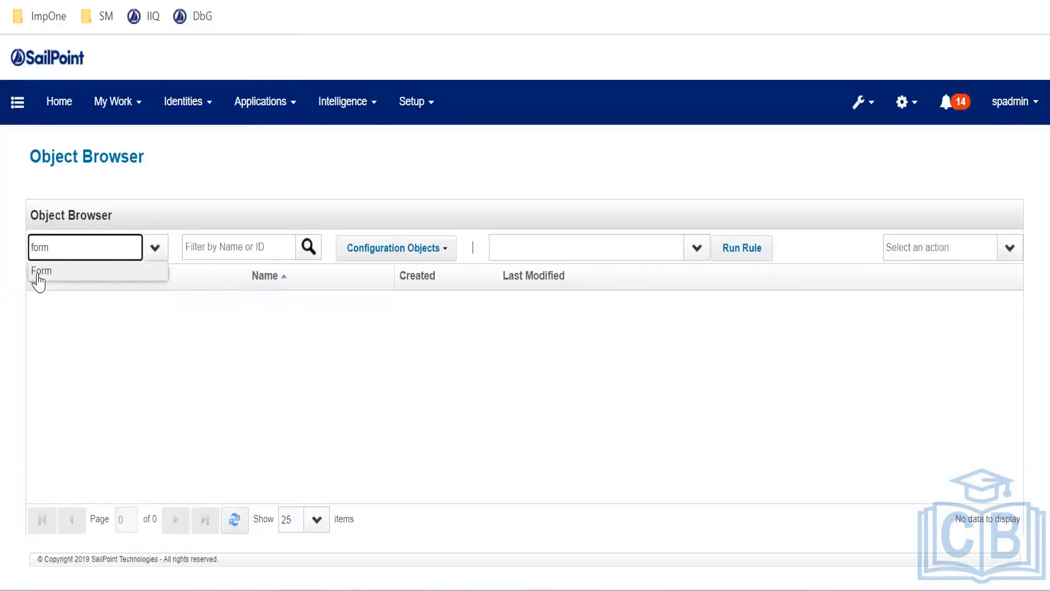
click(38, 274)
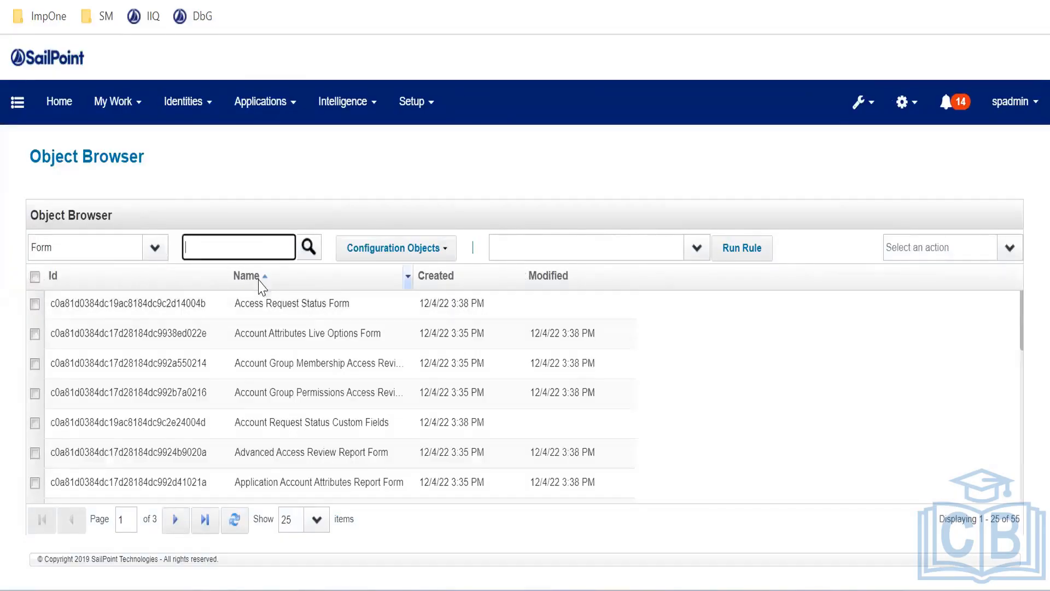
click(436, 278)
click(438, 287)
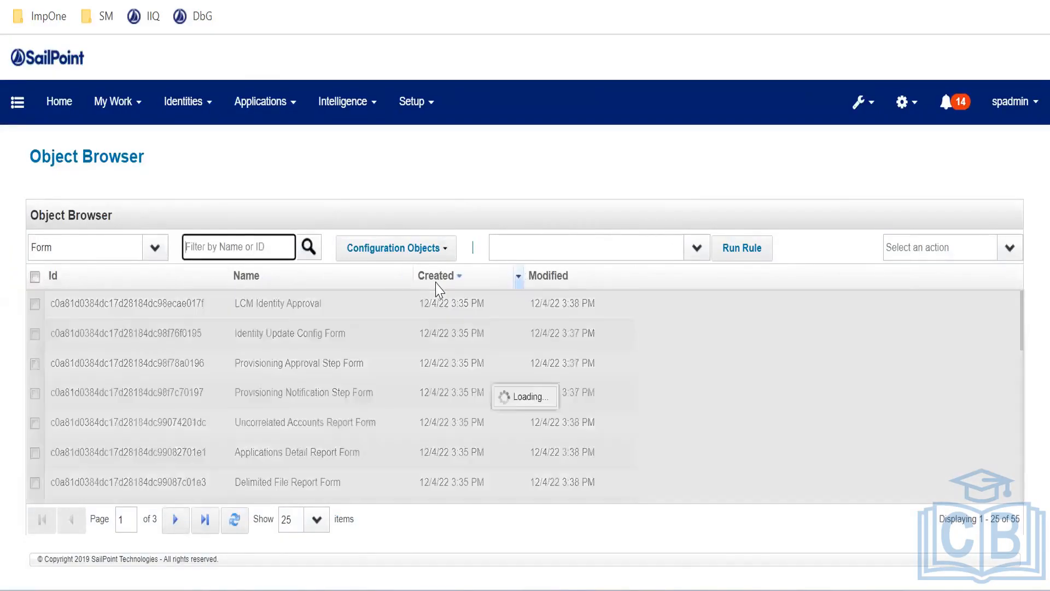
click(440, 282)
click(440, 282)
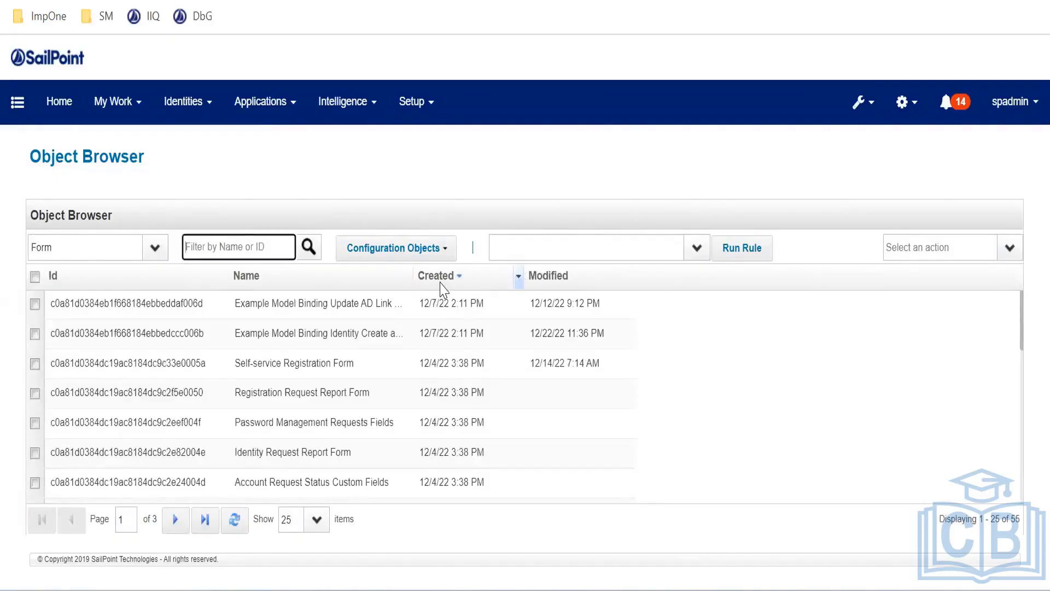
scroll(391, 323, down, 10)
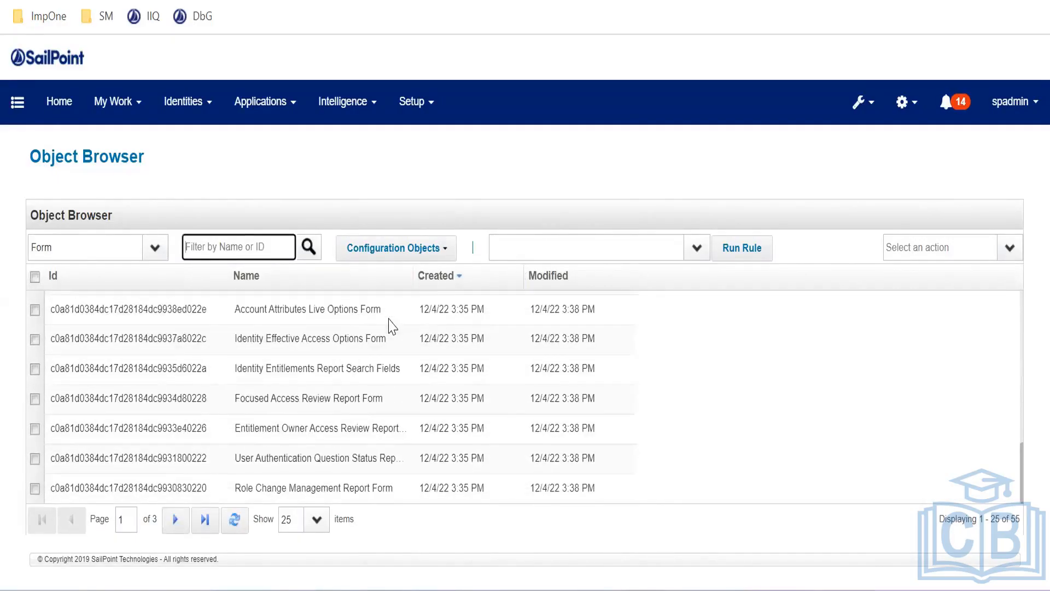
click(452, 276)
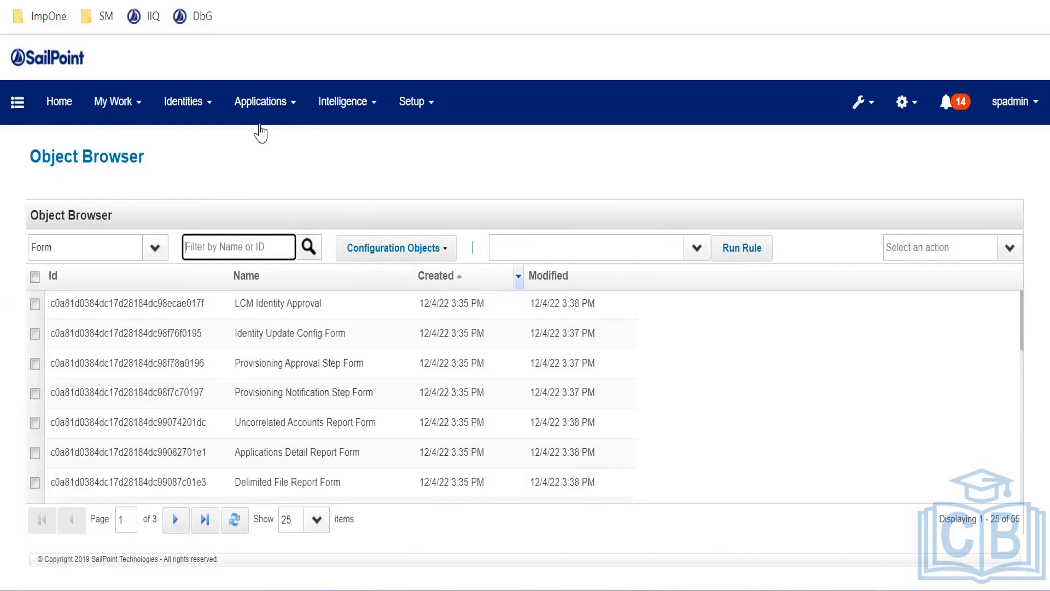
scroll(293, 372, down, 10)
scroll(272, 317, up, 8)
Filter the forms by 'de' and open the Delete Form policy
text(d)
key(BackSpace)
text(de)
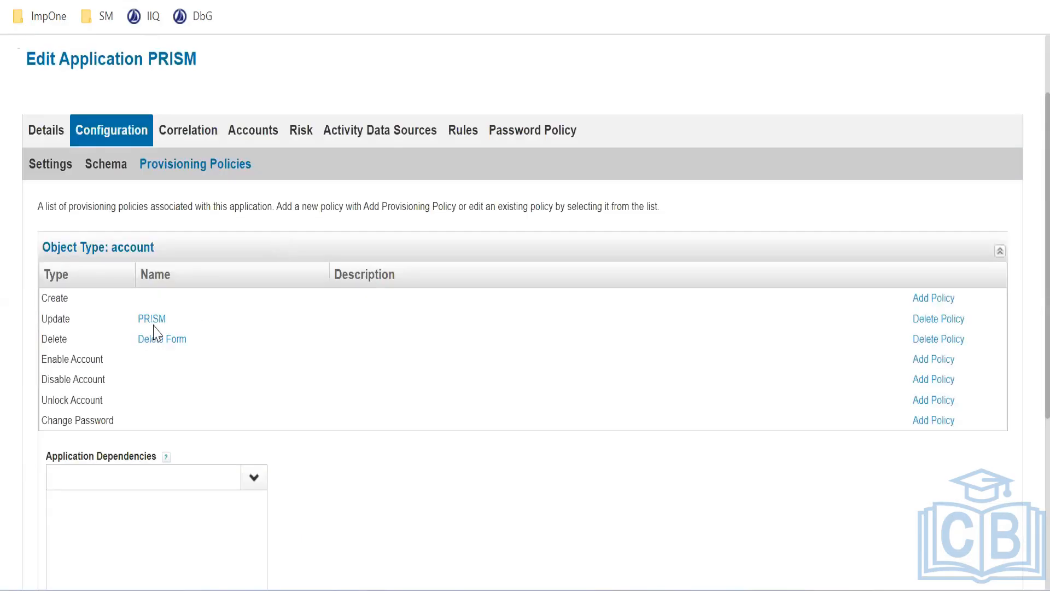
click(160, 339)
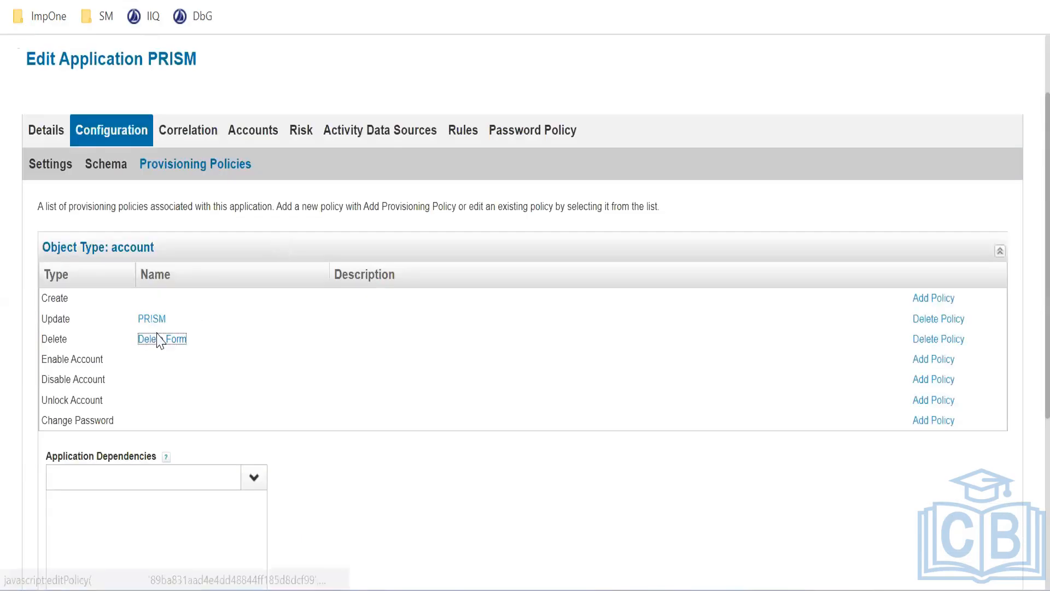
Review the Delete Form and close it unchanged
right_click(157, 337)
key(Escape)
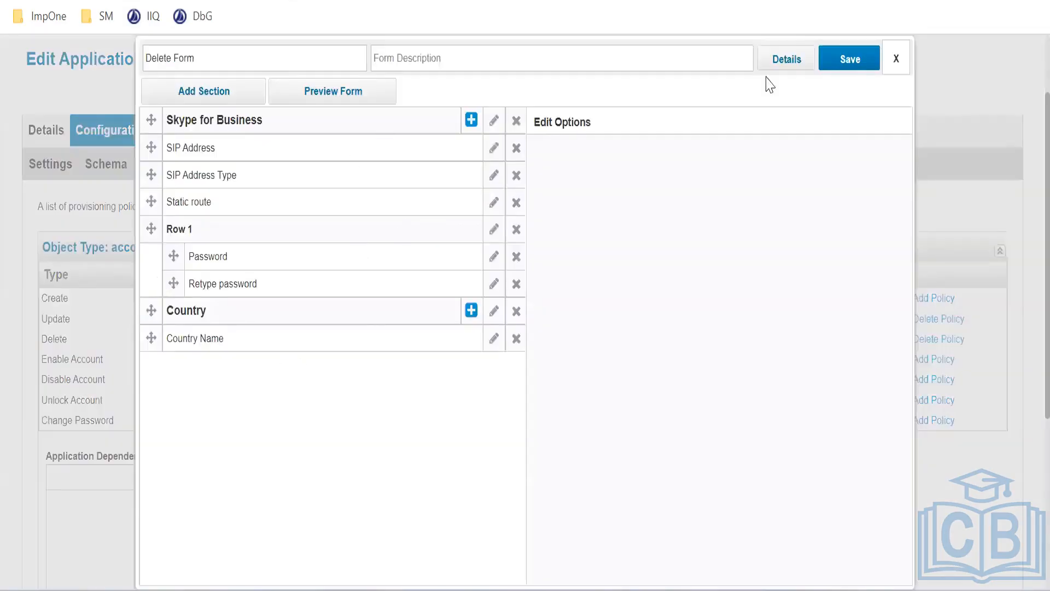
click(894, 61)
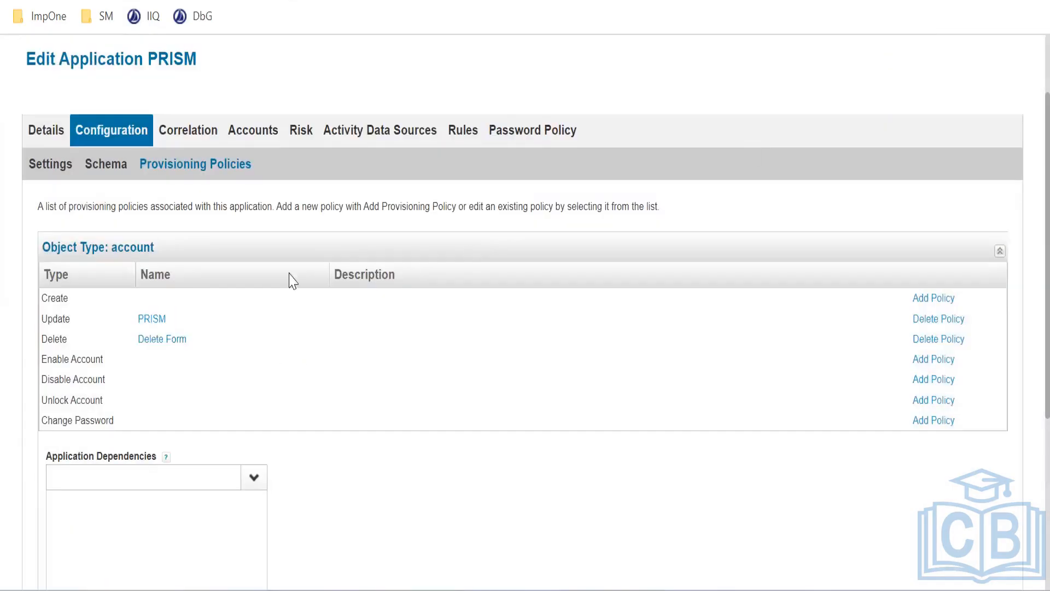
Inspect the PRISM Update policy form twice, closing it unchanged each time
click(152, 322)
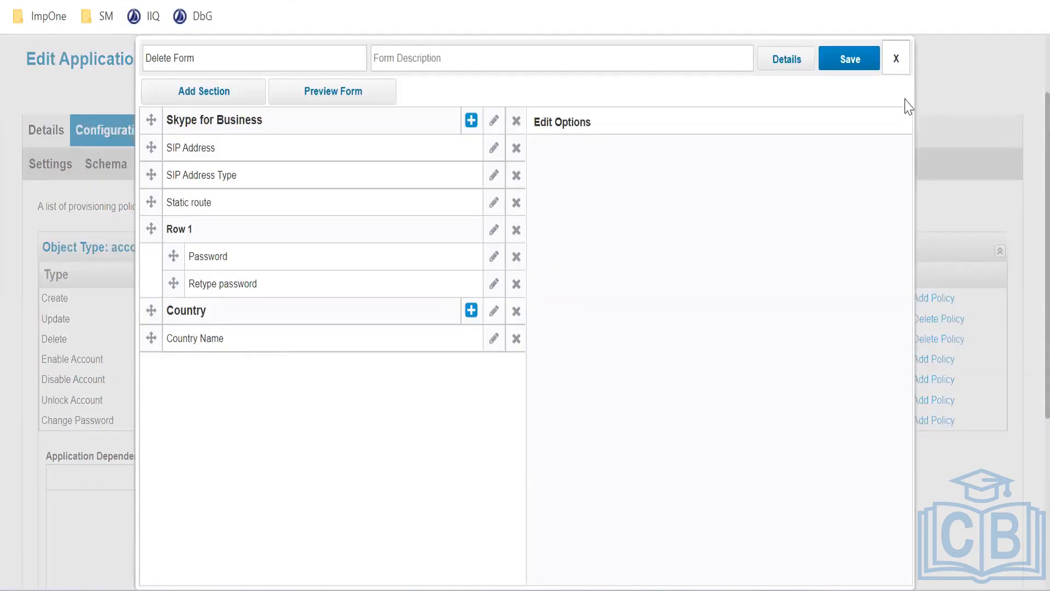
click(895, 60)
click(153, 323)
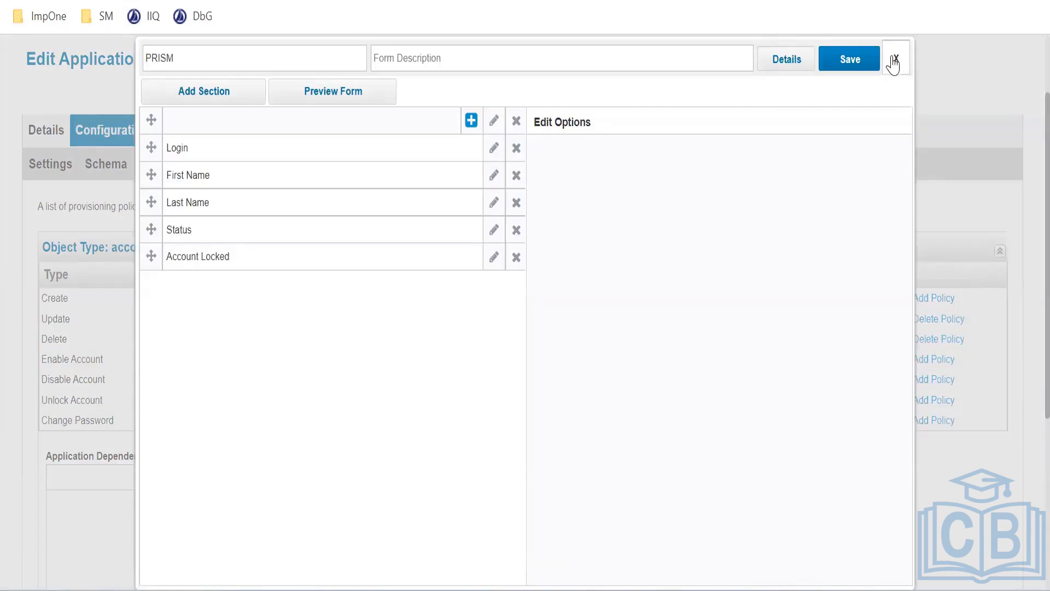
click(895, 59)
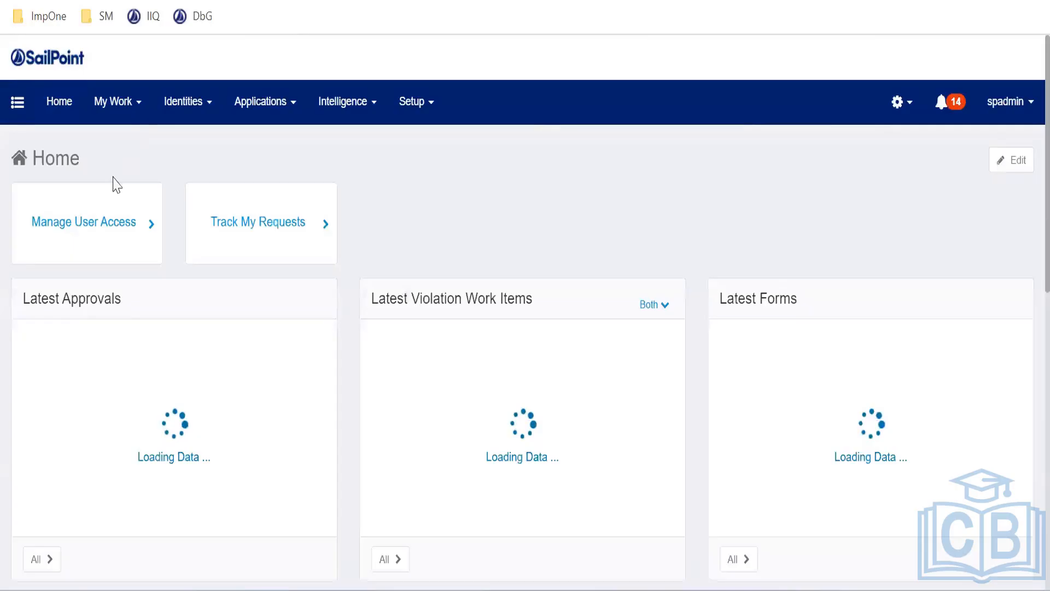
Start a new Manage User Access request for the user matching 'prism'
click(98, 234)
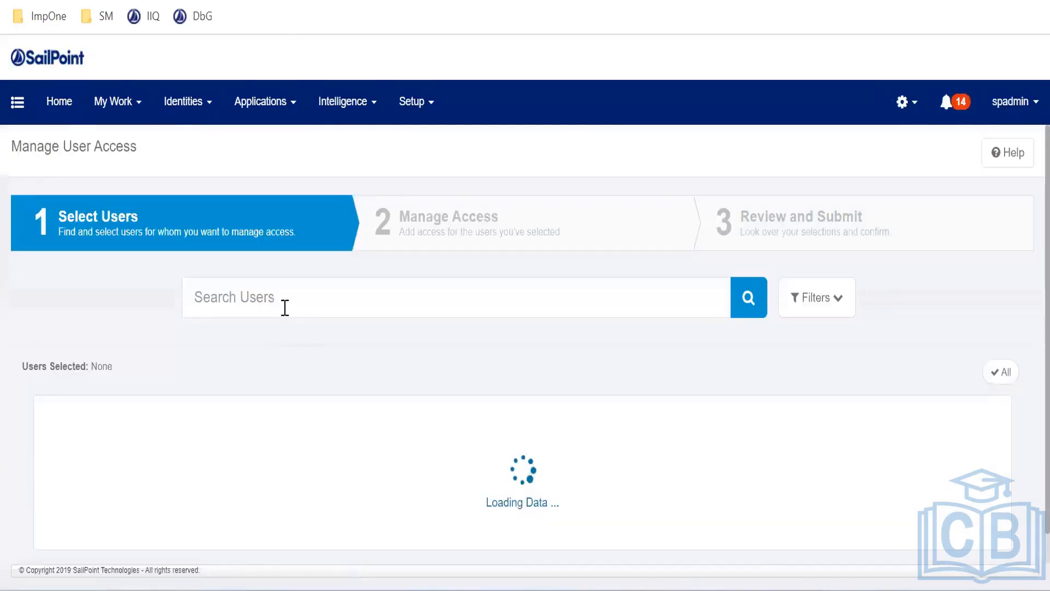
click(284, 307)
text(pr)
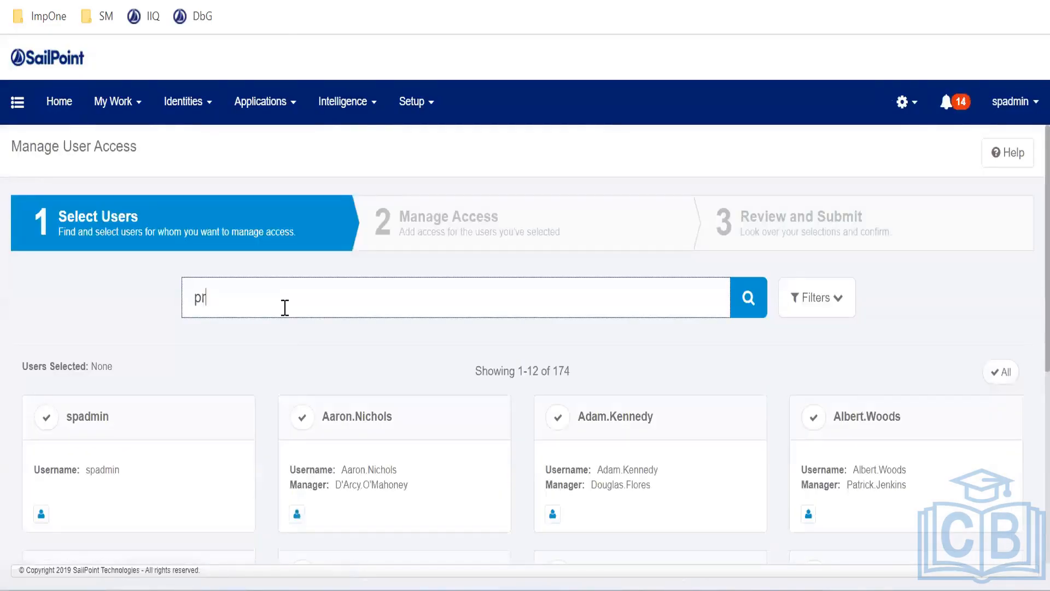
text(ism)
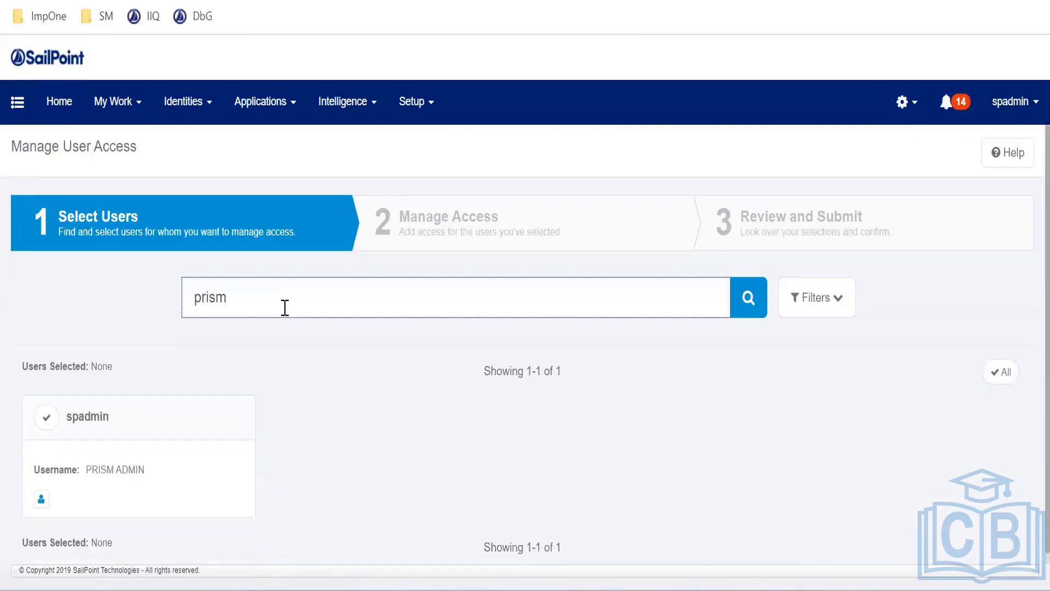
click(46, 417)
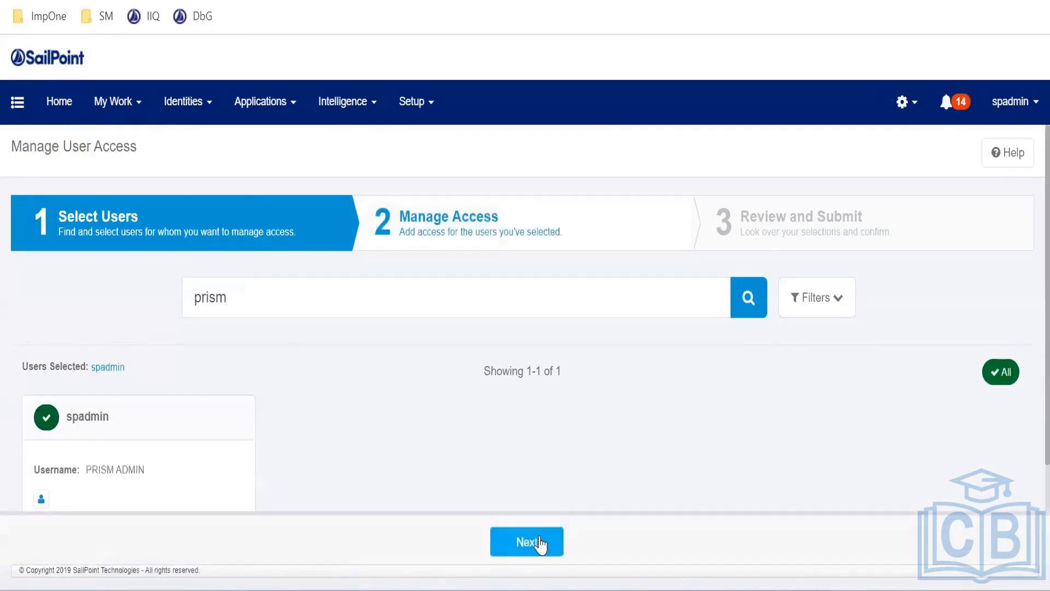
click(540, 544)
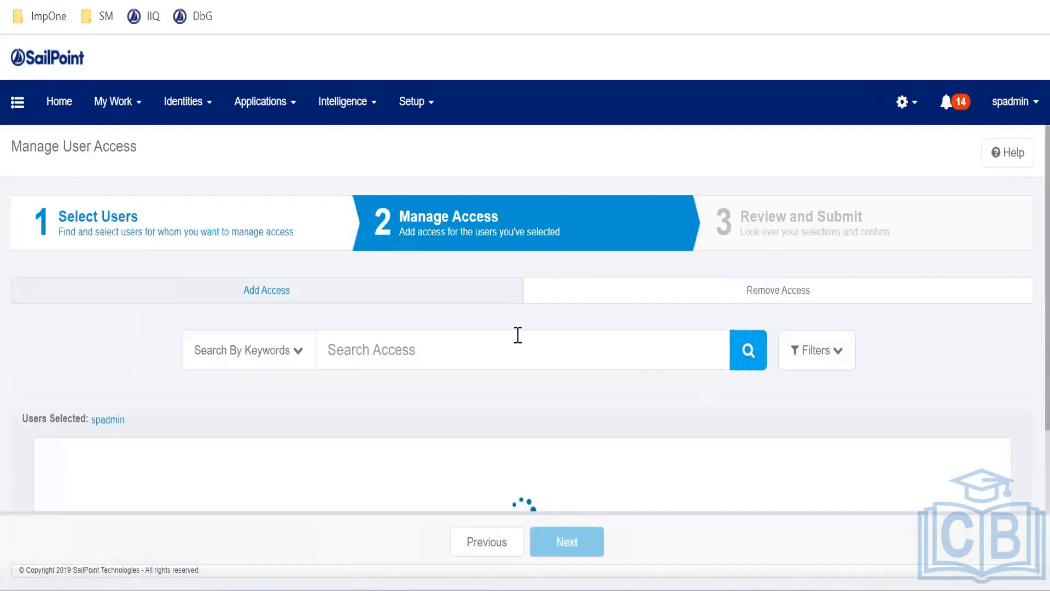
Filter the access list by Entitlement Application to PRISM
scroll(475, 334, down, 3)
scroll(476, 333, up, 3)
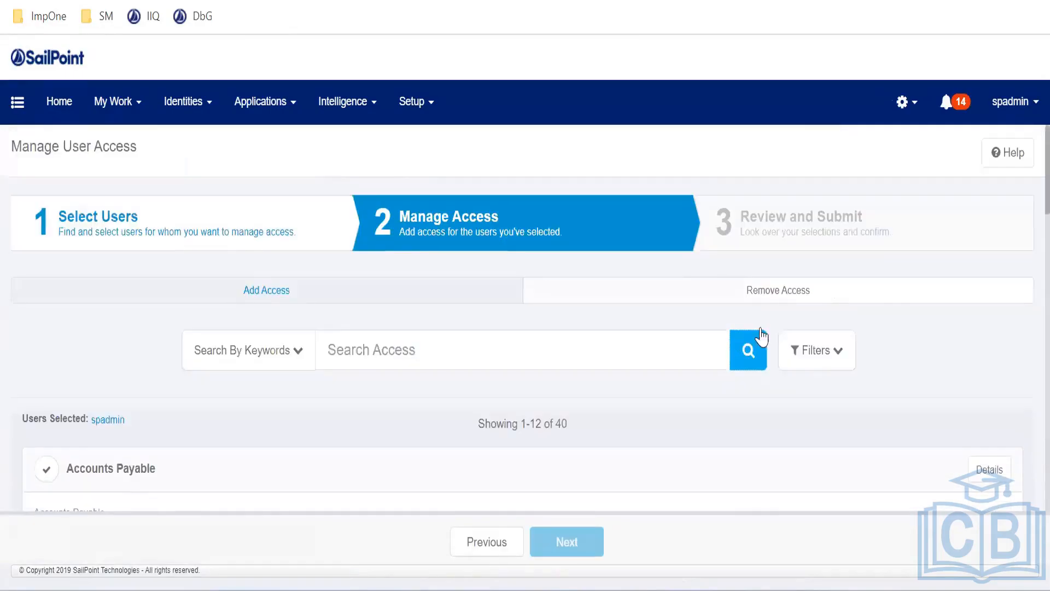
click(785, 367)
scroll(530, 403, down, 2)
click(502, 419)
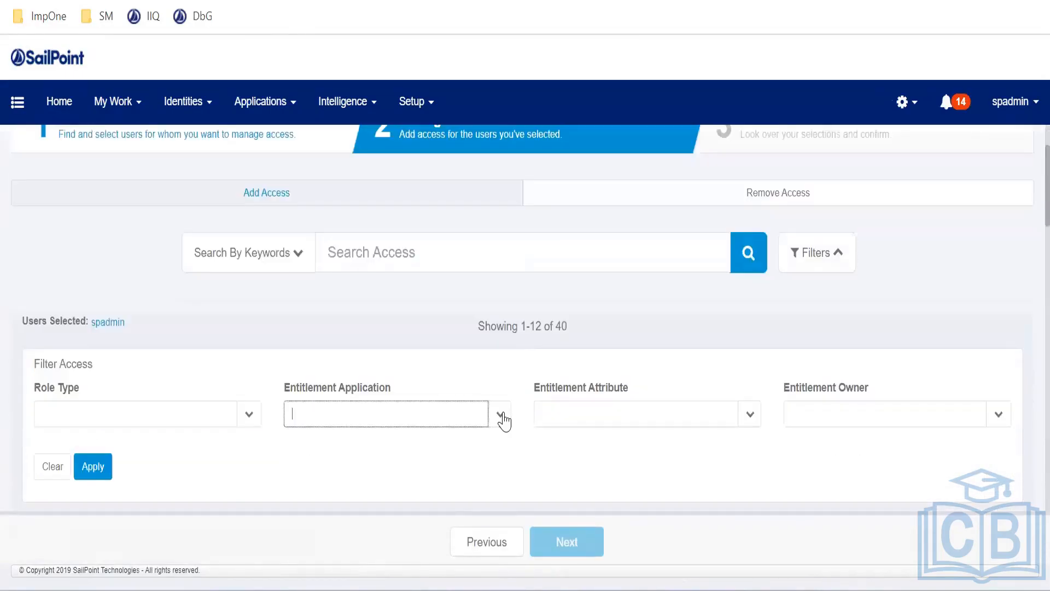
click(359, 377)
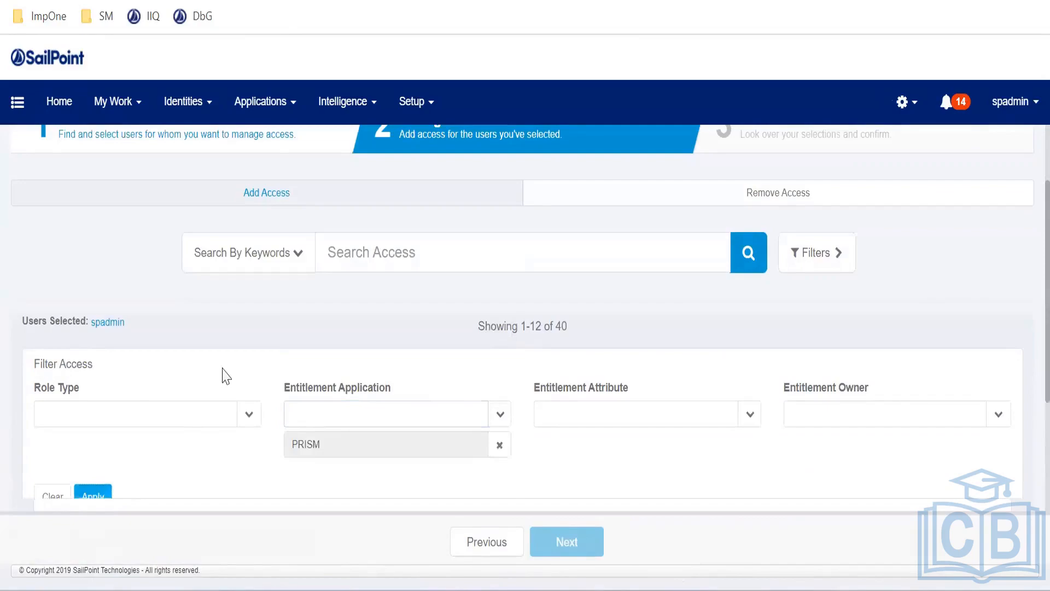
Switch to Remove Access and mark PRISM Manager-IT for removal
scroll(290, 339, down, 1)
scroll(98, 353, down, 3)
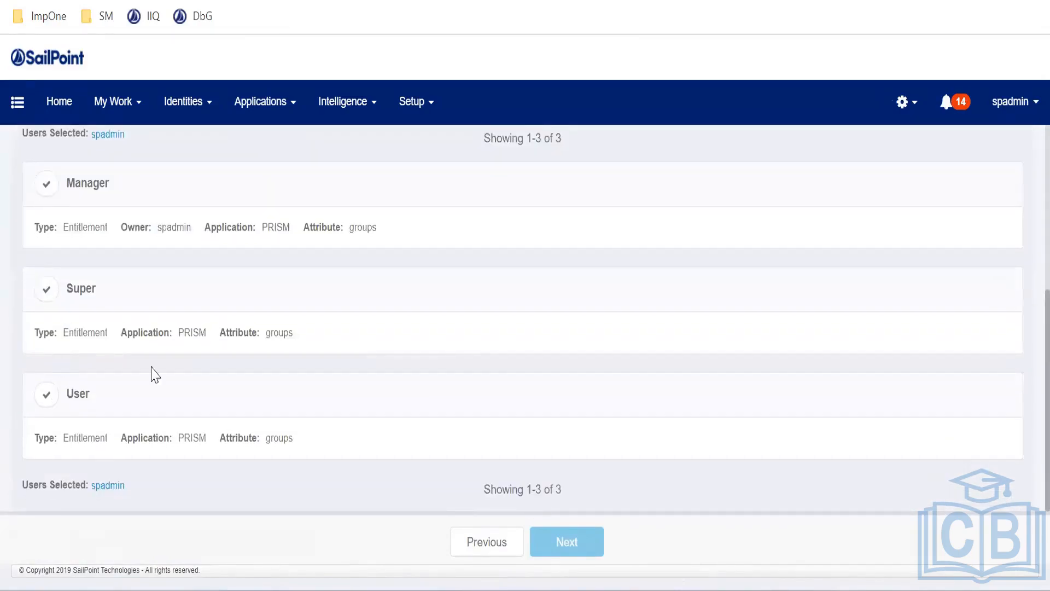
scroll(622, 324, up, 6)
click(734, 298)
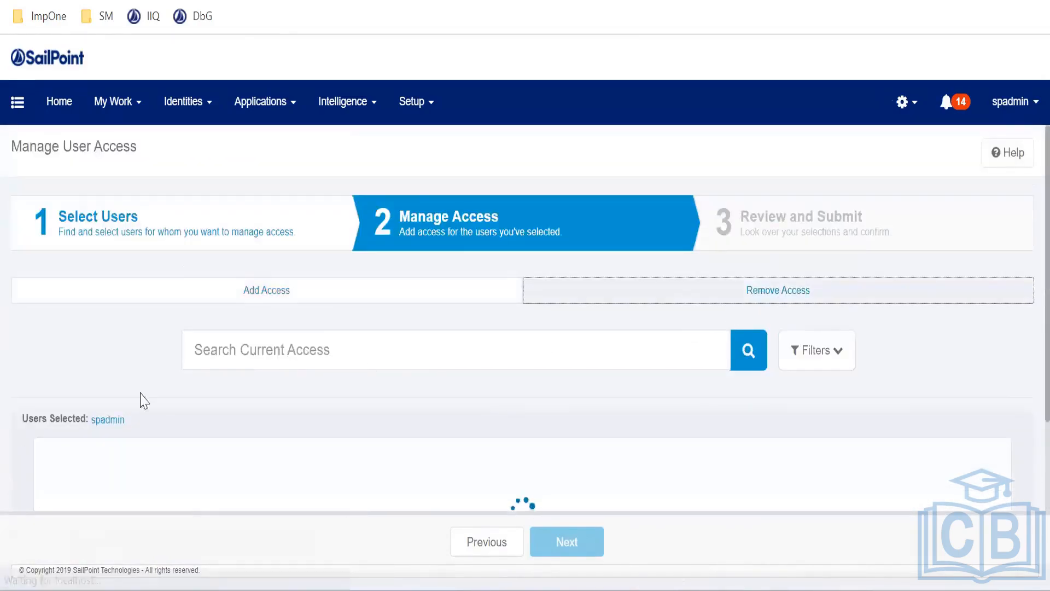
scroll(164, 391, down, 2)
scroll(159, 372, down, 2)
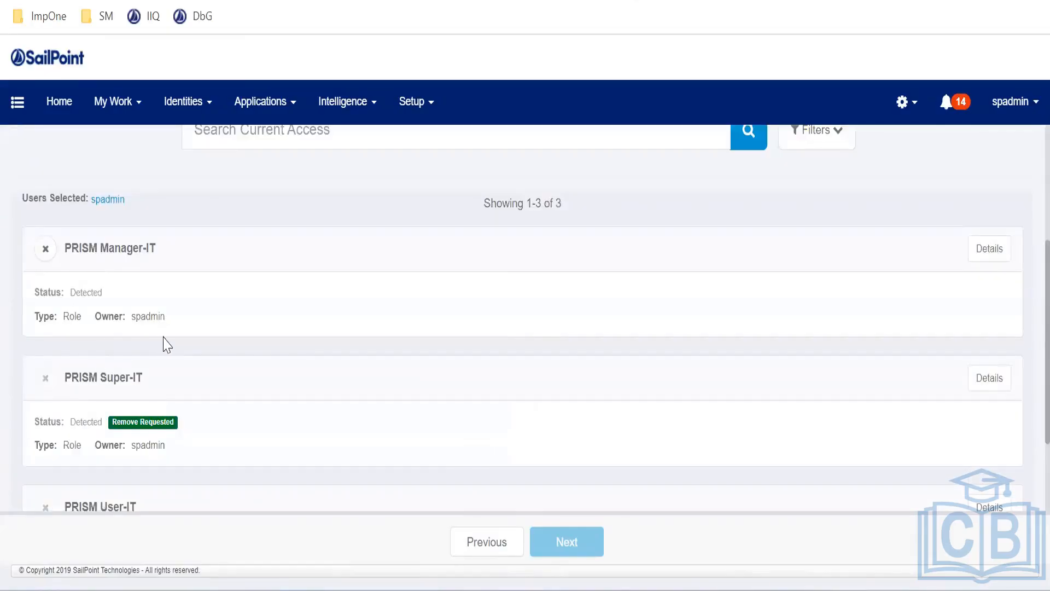
scroll(210, 410, down, 2)
scroll(211, 410, up, 3)
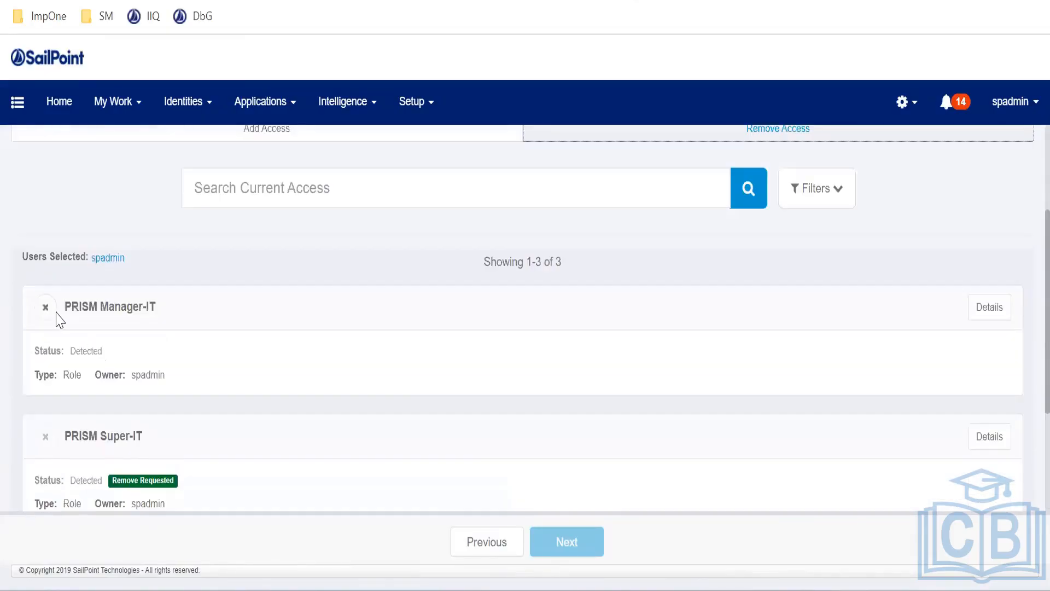
click(46, 306)
Continue the request to its Review and Submit step
scroll(124, 354, down, 3)
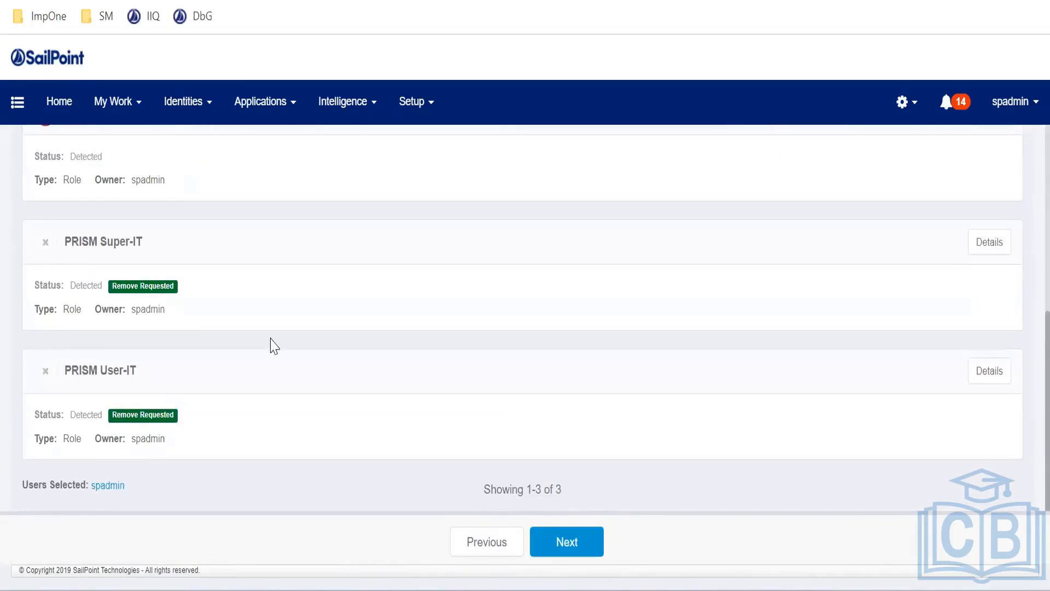
scroll(279, 353, up, 3)
scroll(296, 372, down, 3)
click(581, 542)
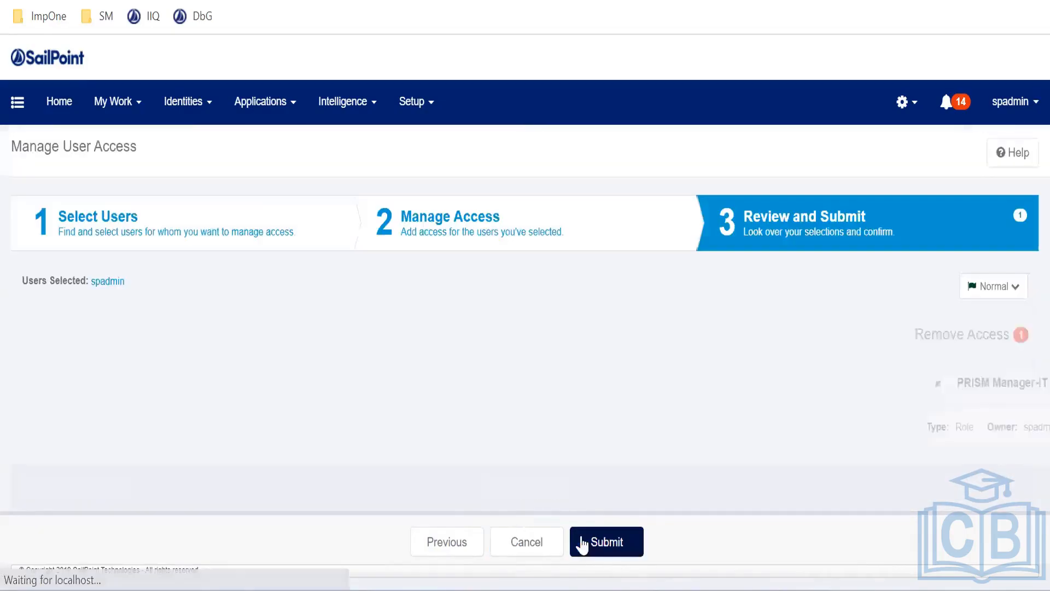
Submit the removal, review the PRISM ADMIN provisioning form, and cancel to defer it
click(615, 544)
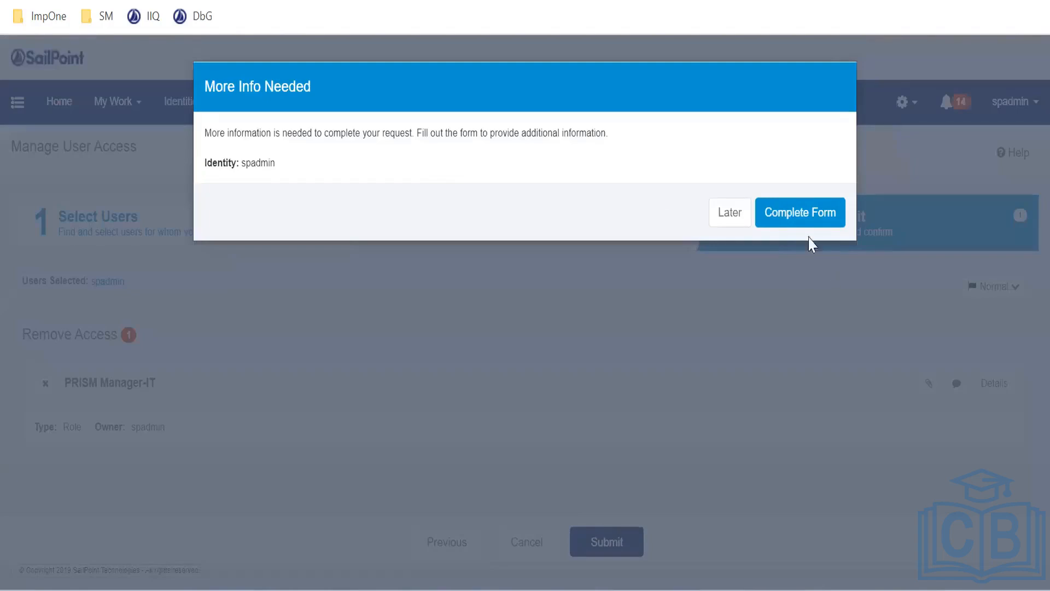
click(802, 213)
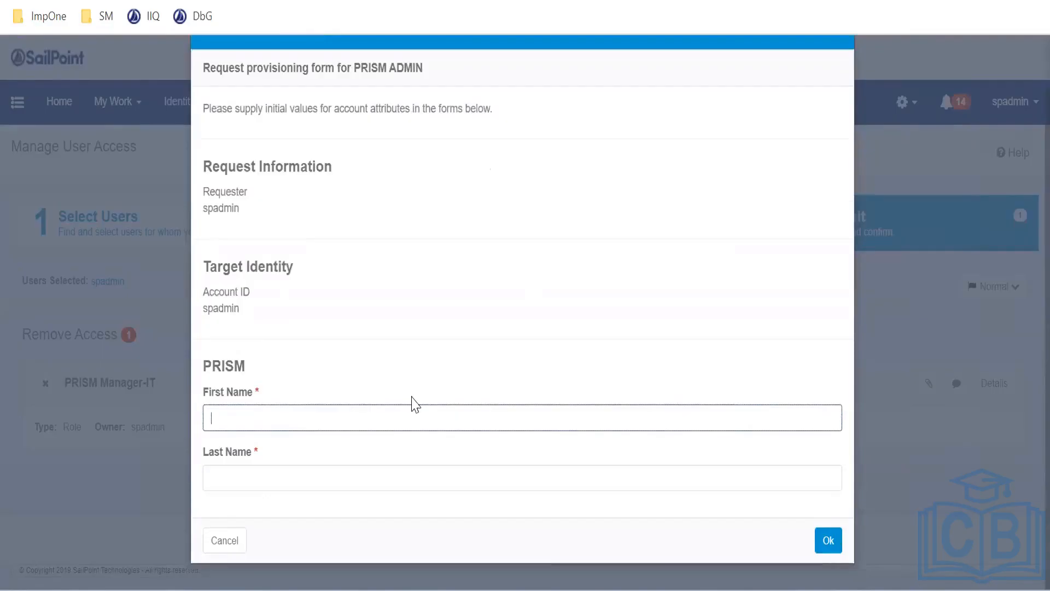
drag(289, 316, 272, 197)
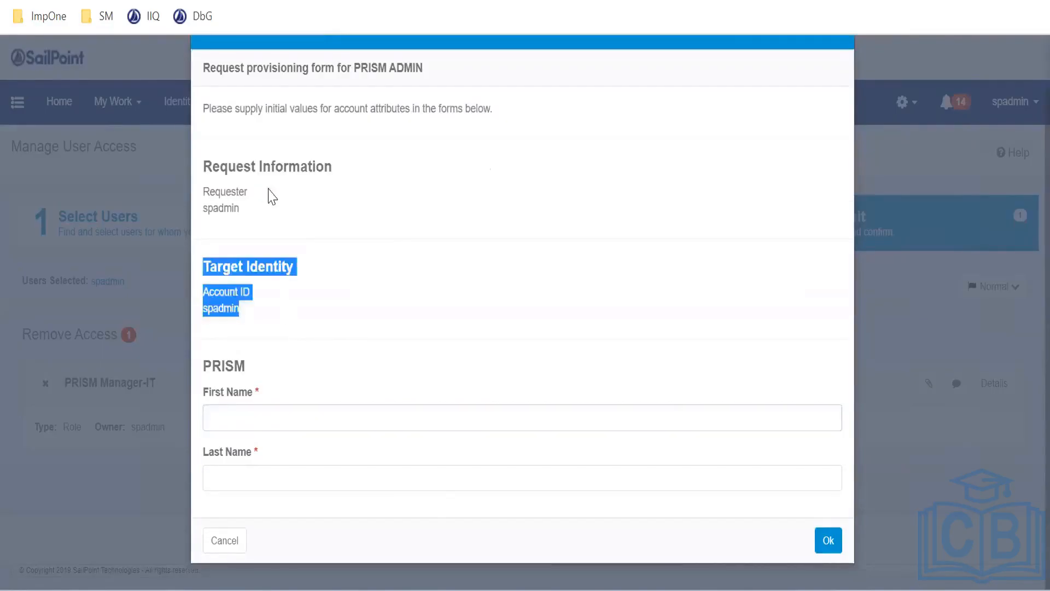
click(544, 352)
scroll(300, 359, up, 2)
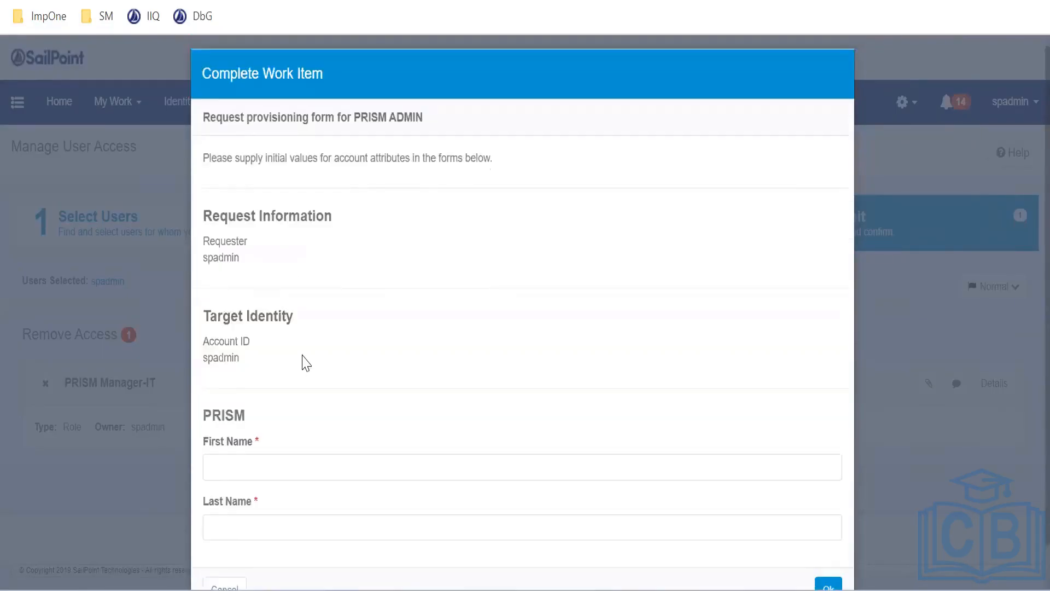
scroll(219, 529, down, 2)
click(222, 541)
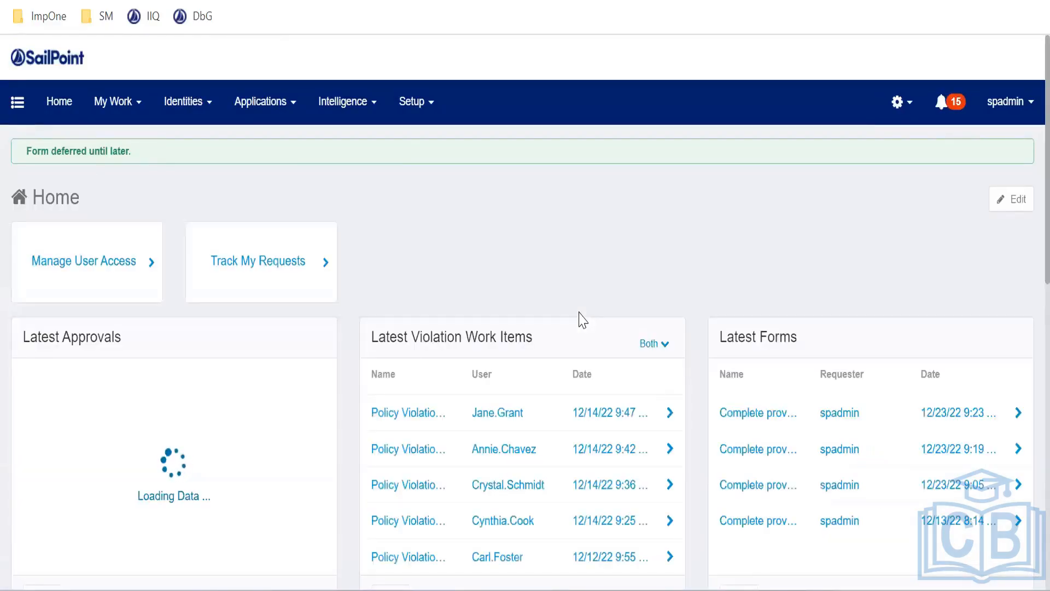
click(135, 116)
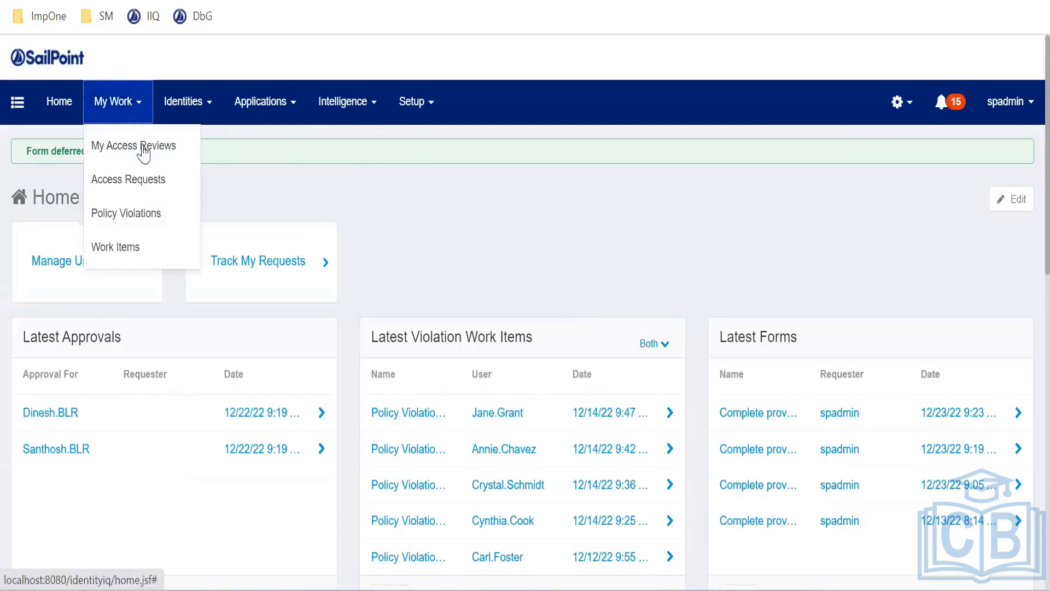
click(144, 180)
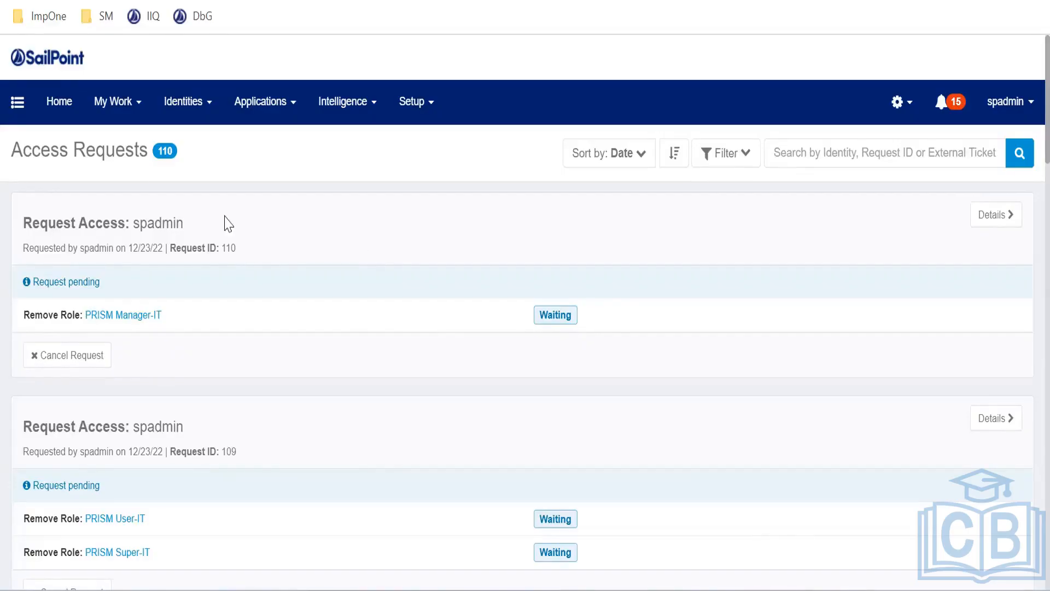
click(60, 110)
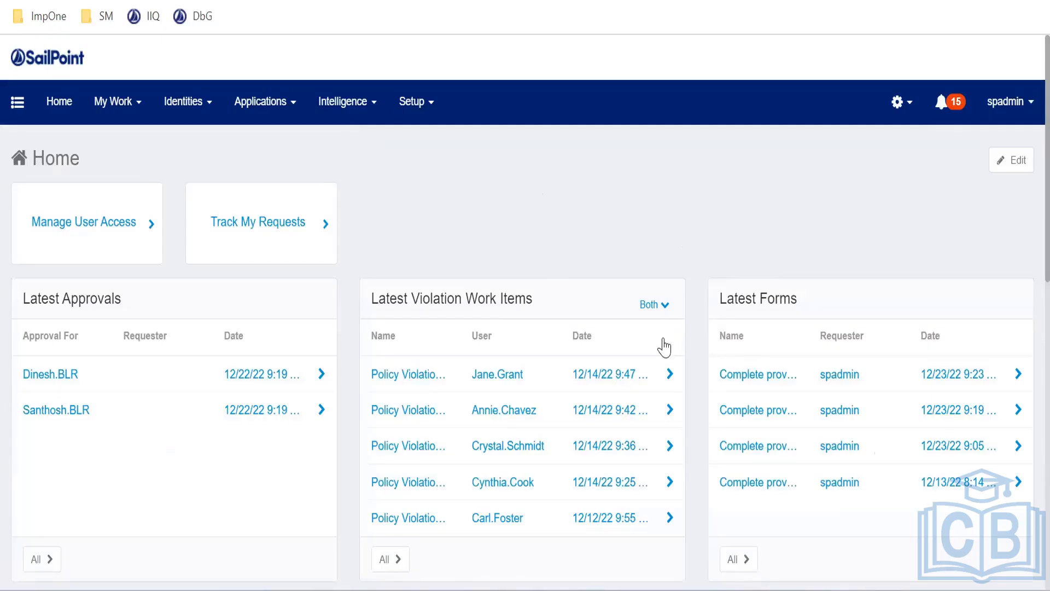
scroll(662, 347, down, 10)
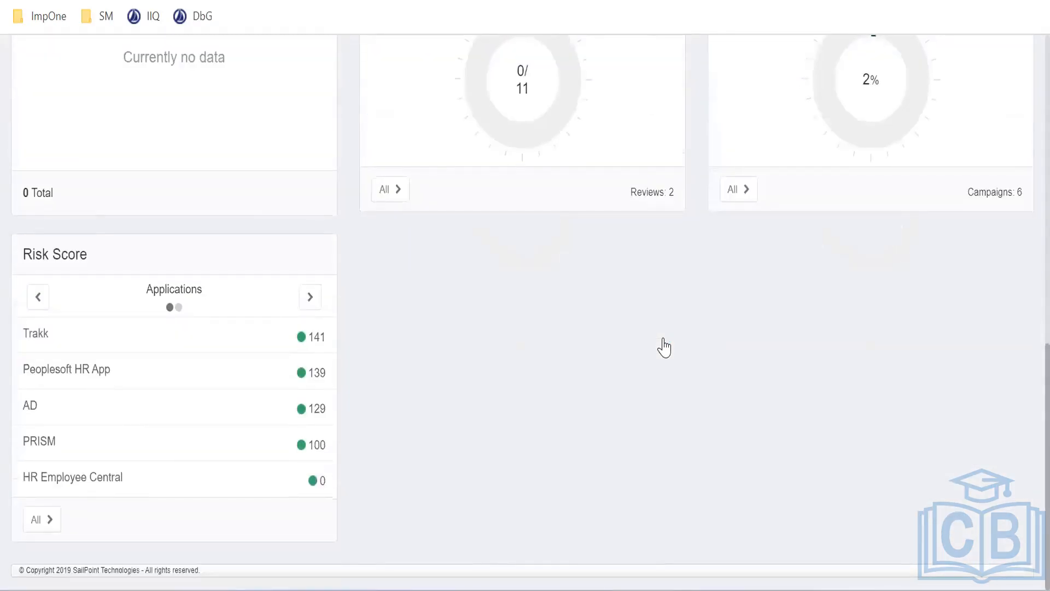
scroll(663, 347, up, 4)
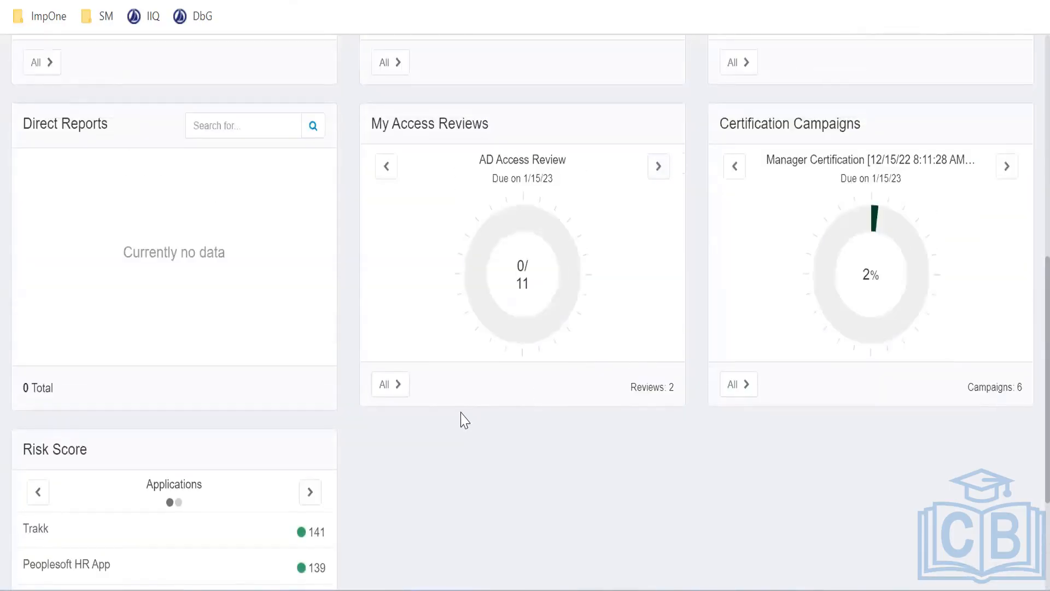
scroll(463, 420, up, 10)
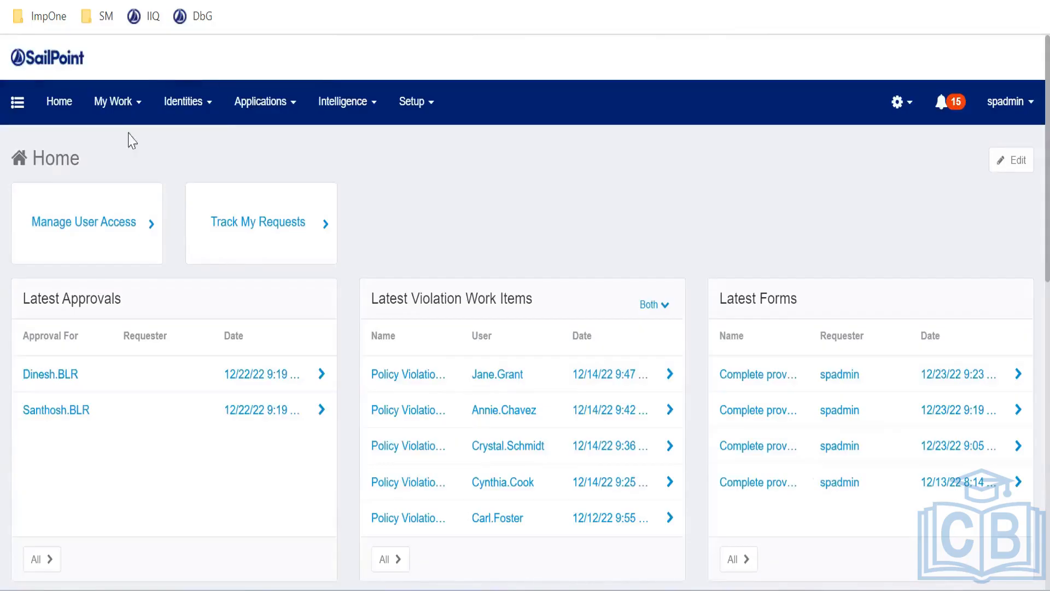
Open a user from the Identity Warehouse and view their active Peoplesoft HR App and Trakk accounts
click(221, 119)
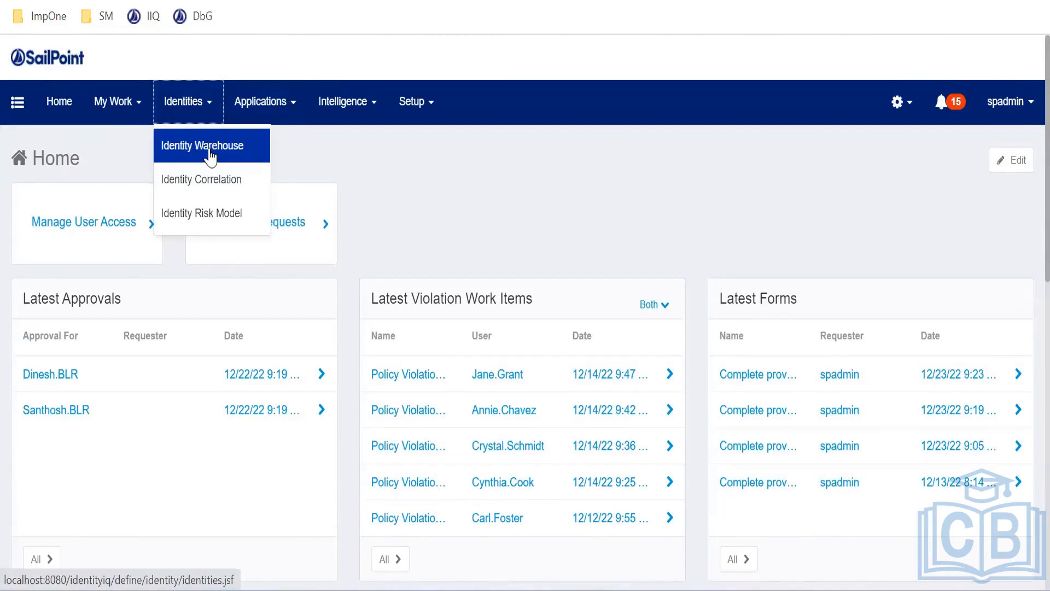
click(212, 155)
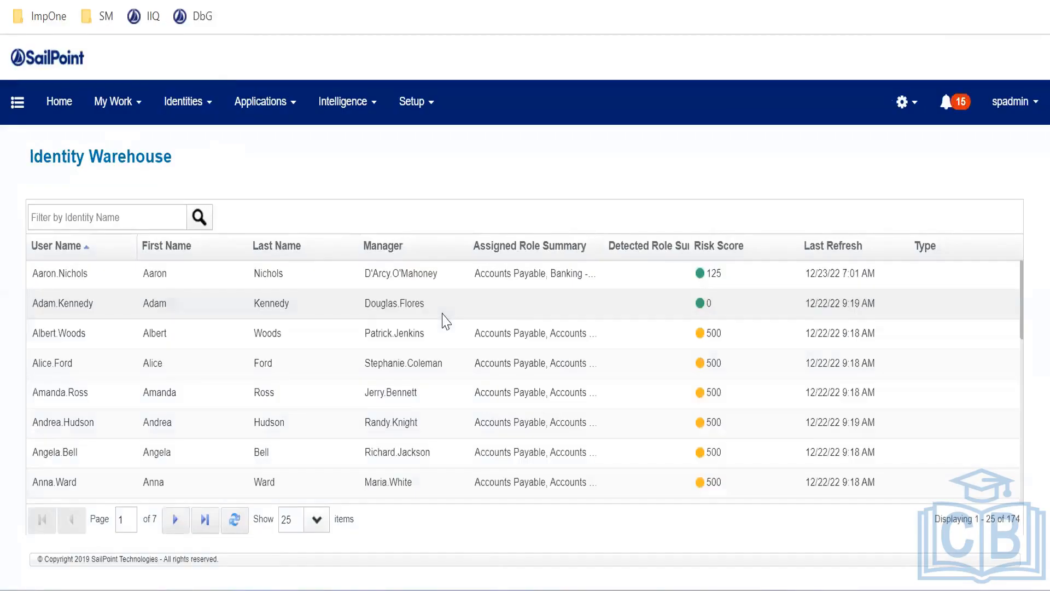
click(443, 306)
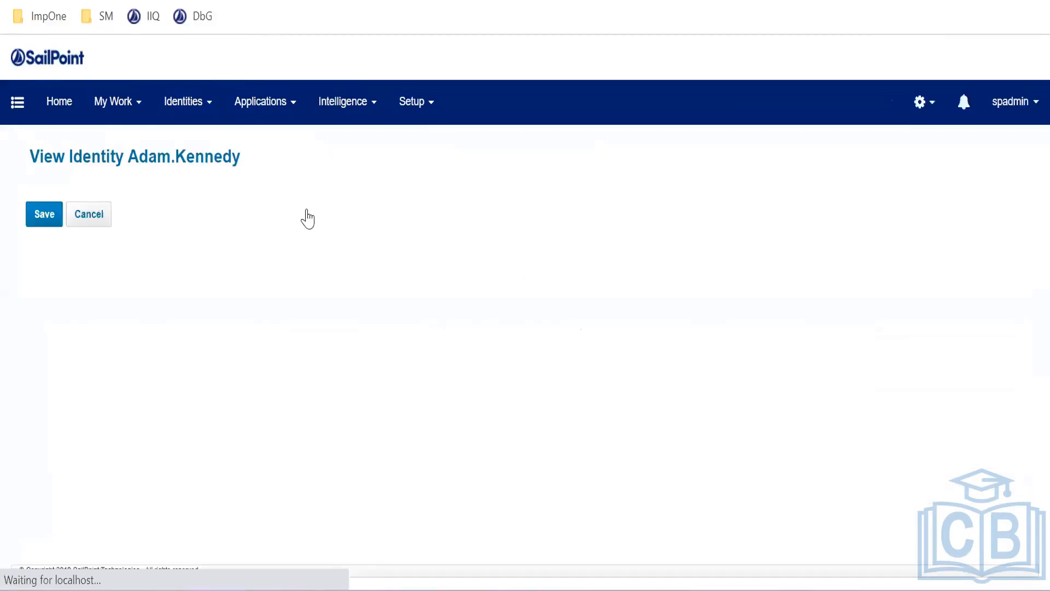
click(267, 221)
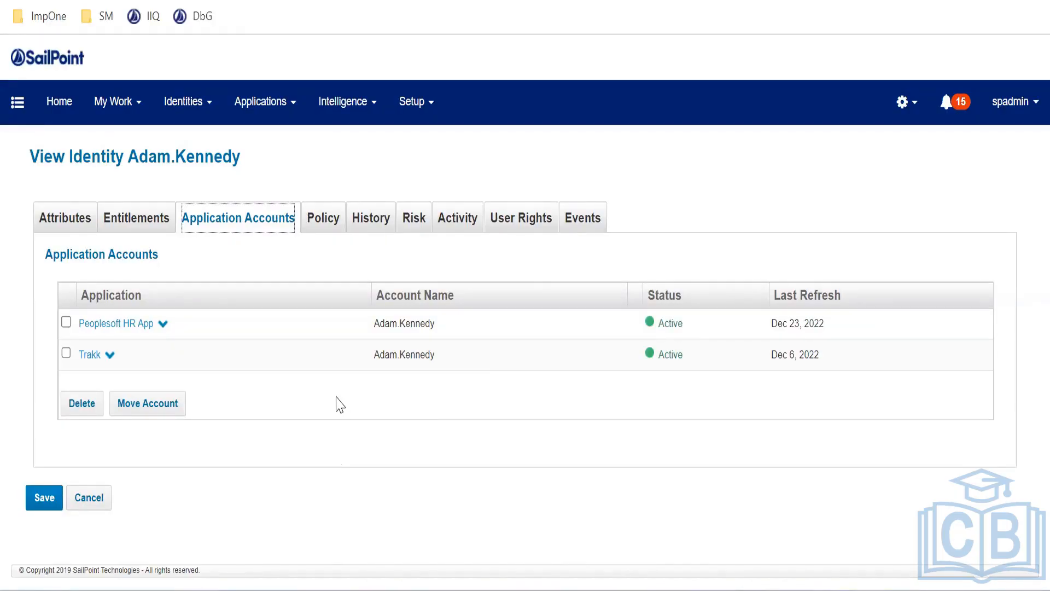
Open the Leaver lifecycle event and confirm its business process is Lifecycle Event - Leaver
click(420, 124)
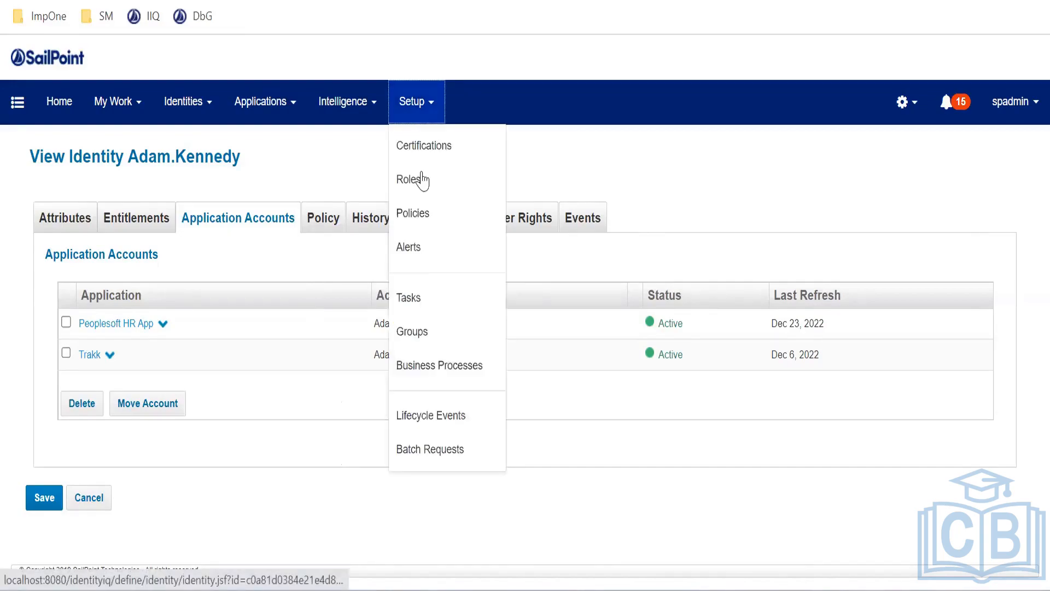
click(430, 430)
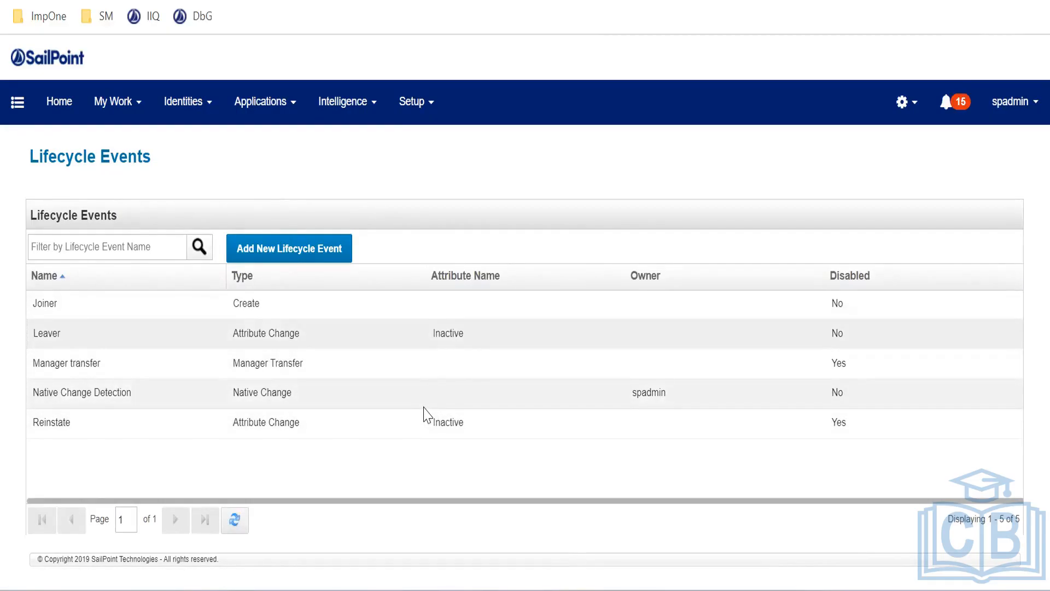
scroll(417, 415, down, 2)
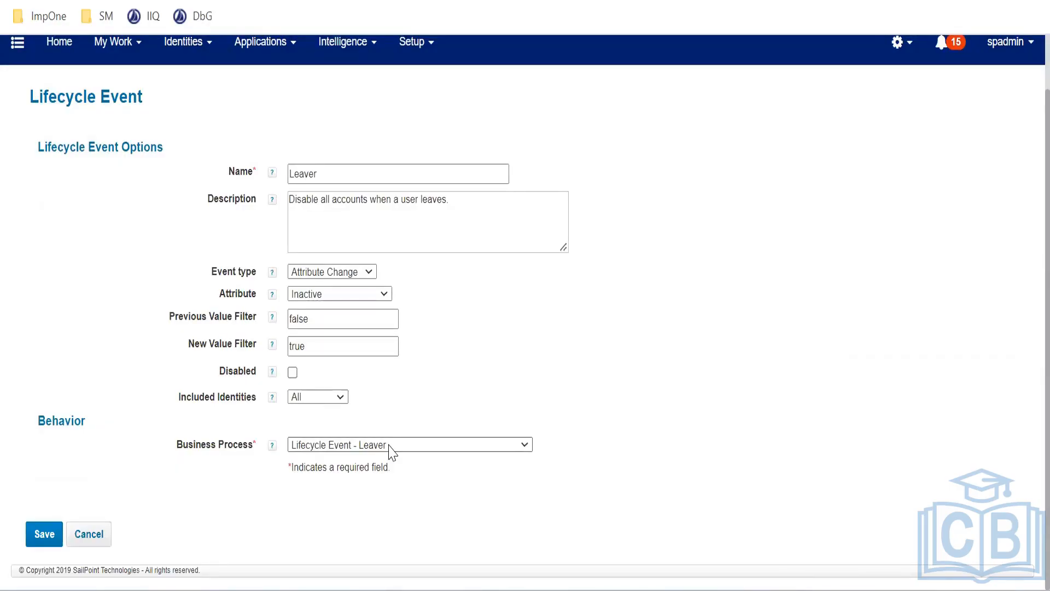
click(390, 448)
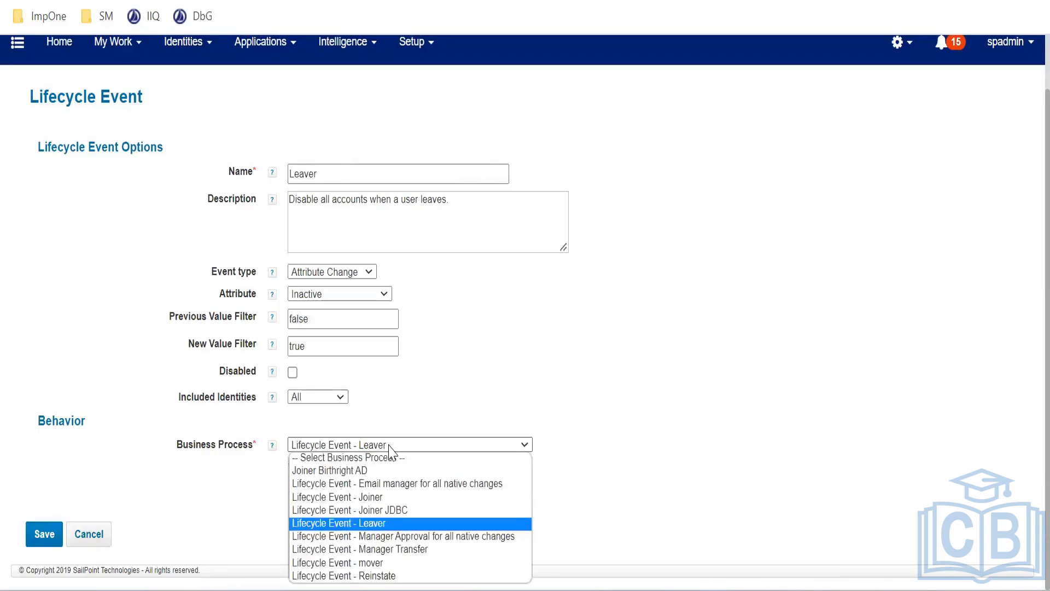
click(383, 523)
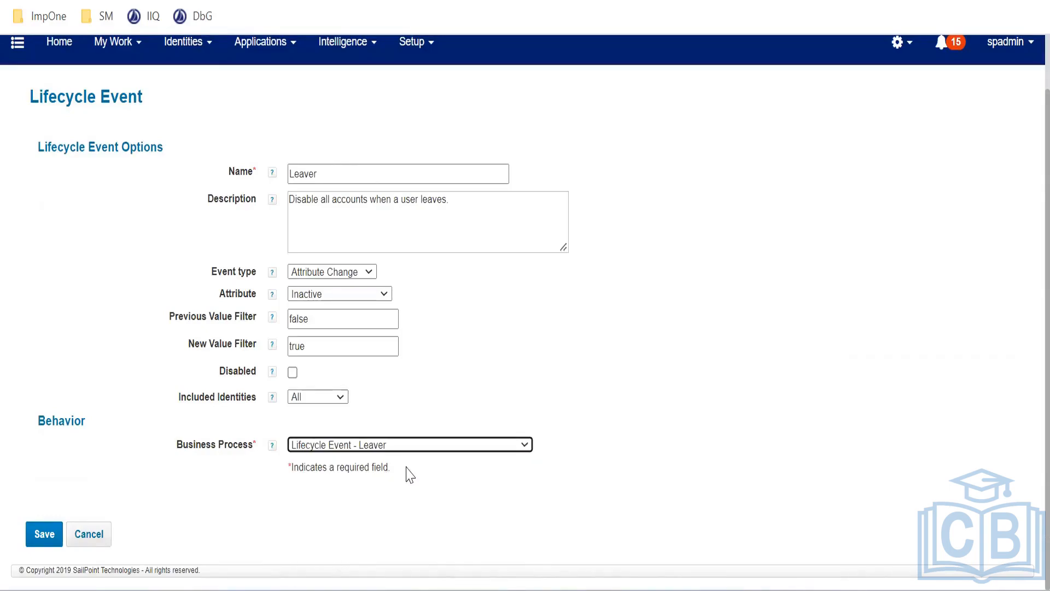